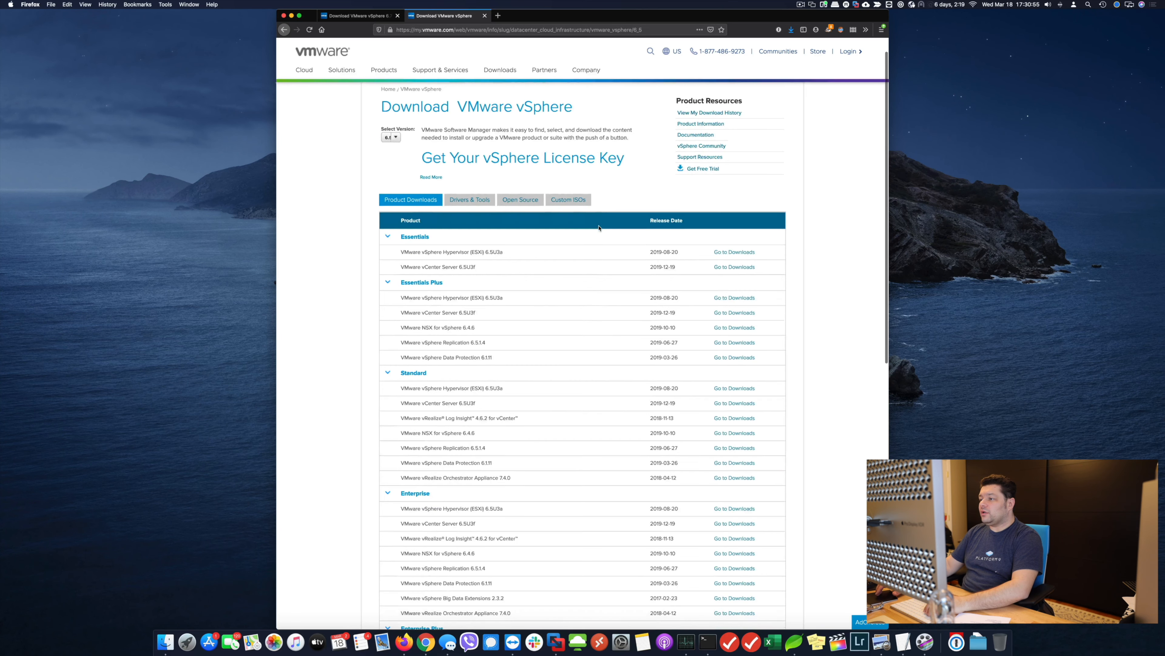
Step: Highlight the ESXi 6.5U3a and vCenter Server 6.5U3f product names in the vSphere 6.5 table
scroll(598, 226, up, 1)
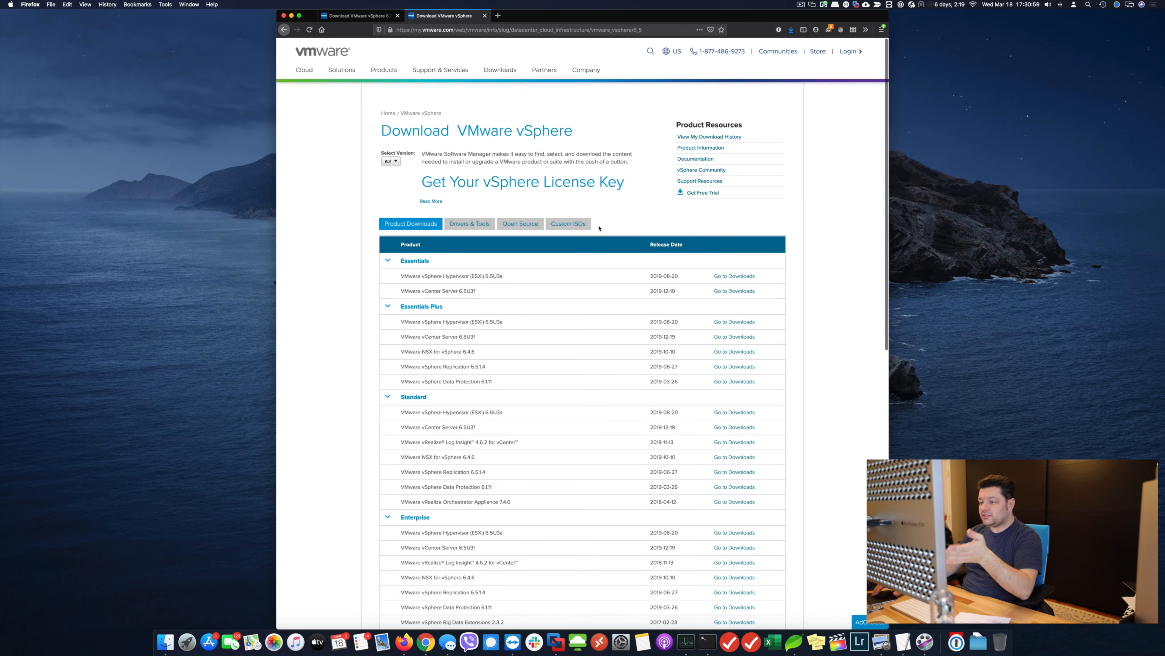
scroll(599, 226, down, 10)
scroll(599, 227, up, 10)
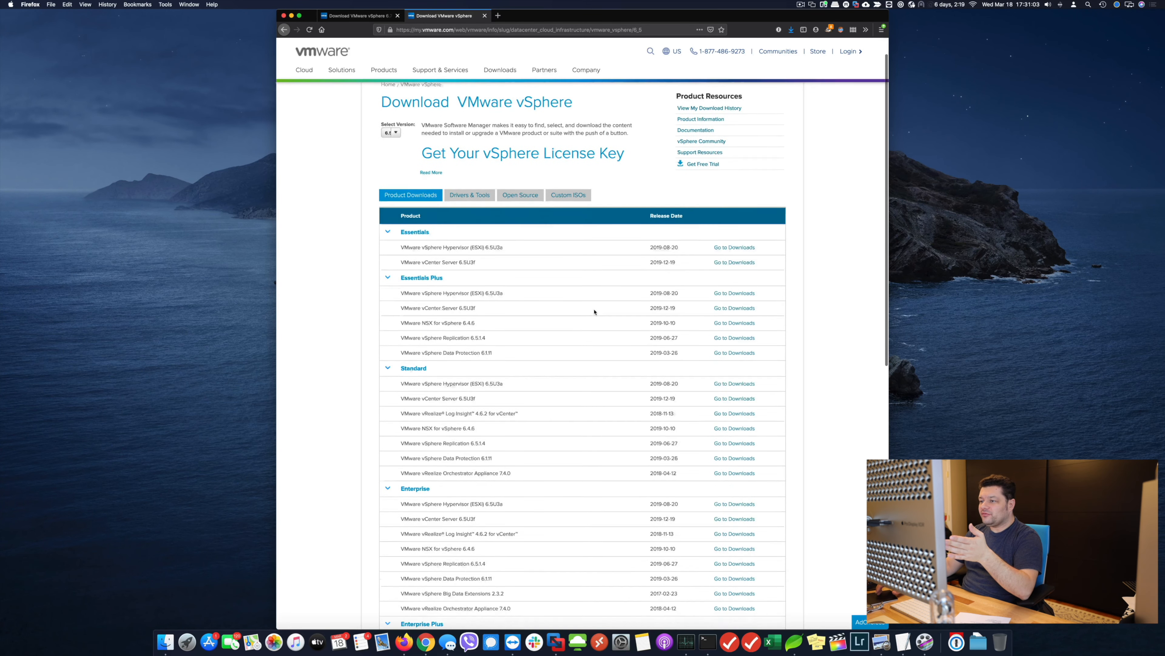
scroll(594, 312, down, 6)
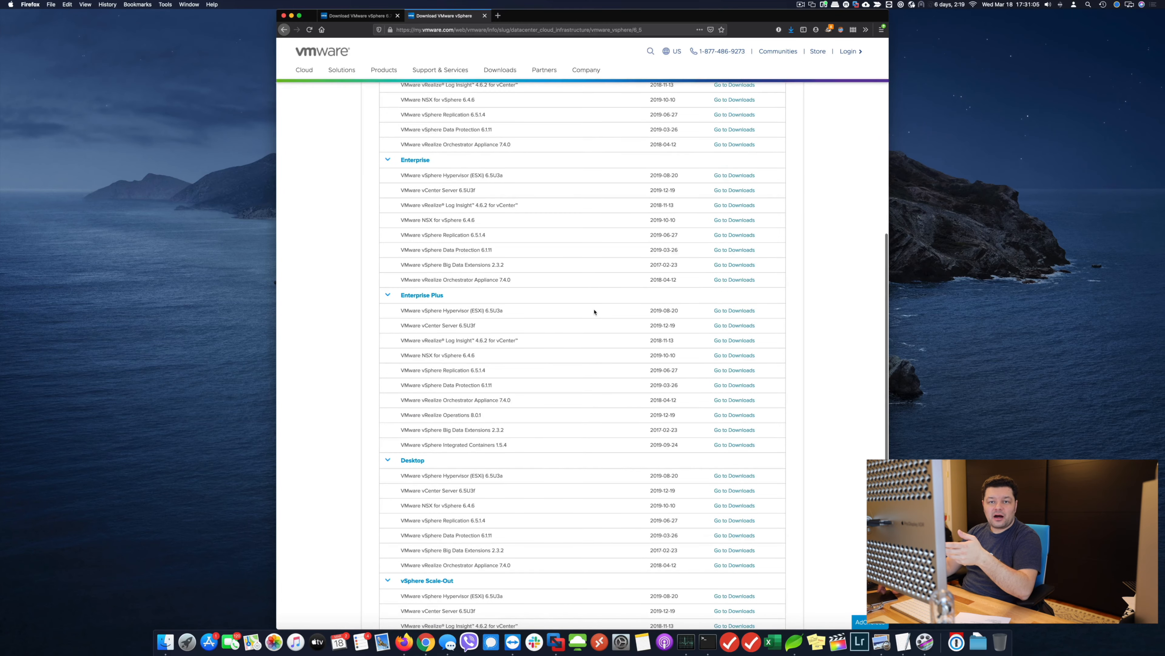
scroll(593, 312, up, 12)
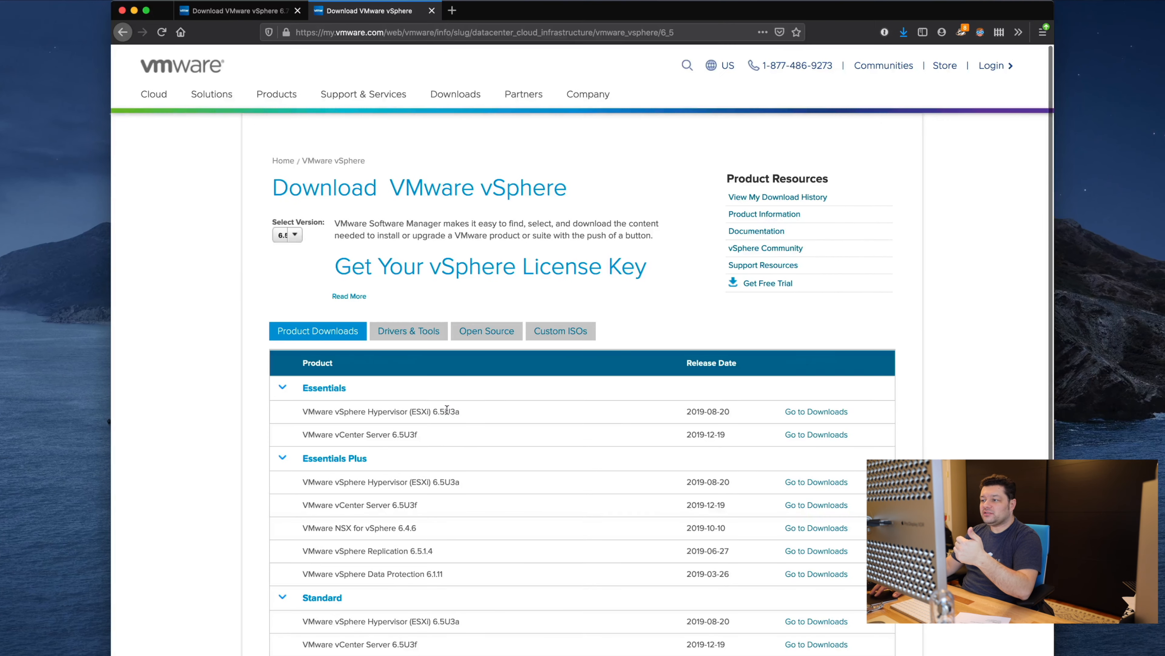
double_click(473, 350)
triple_click(452, 410)
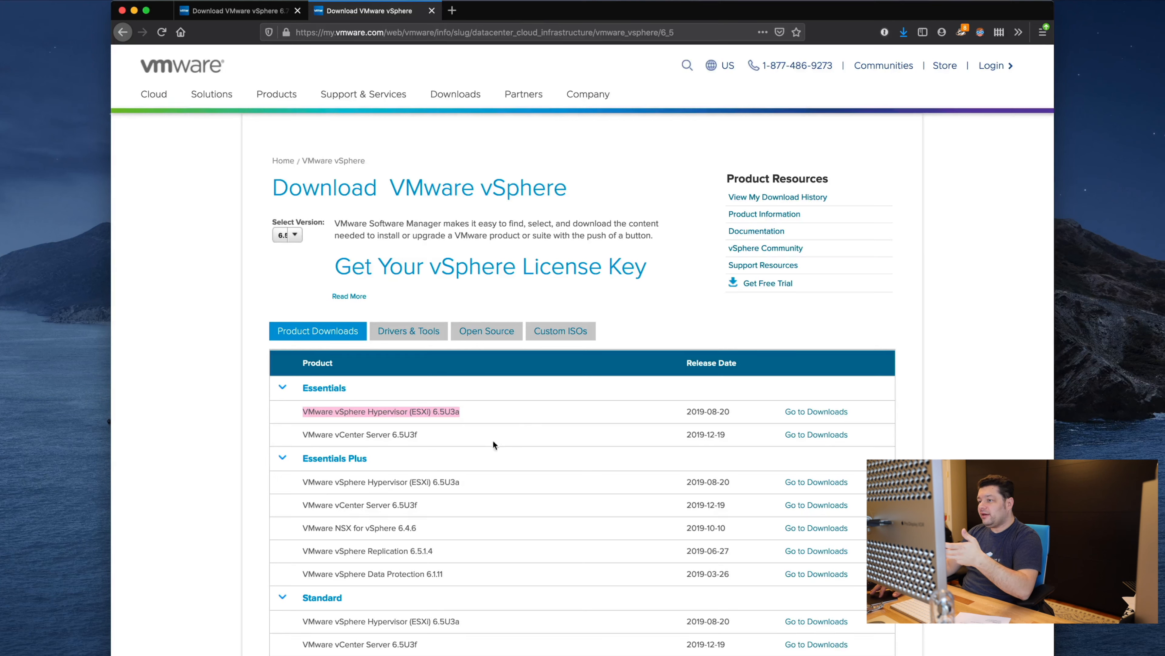
triple_click(464, 434)
click(517, 430)
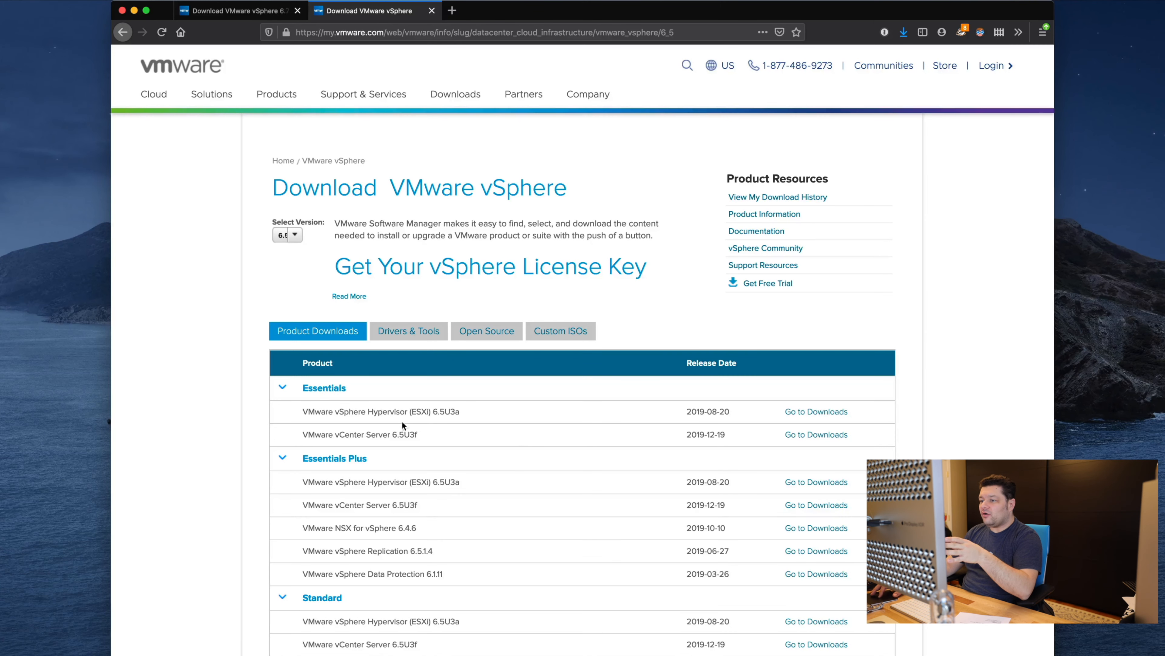
Step: Scroll through the rest of the vSphere 6.5 product table
scroll(567, 462, down, 2)
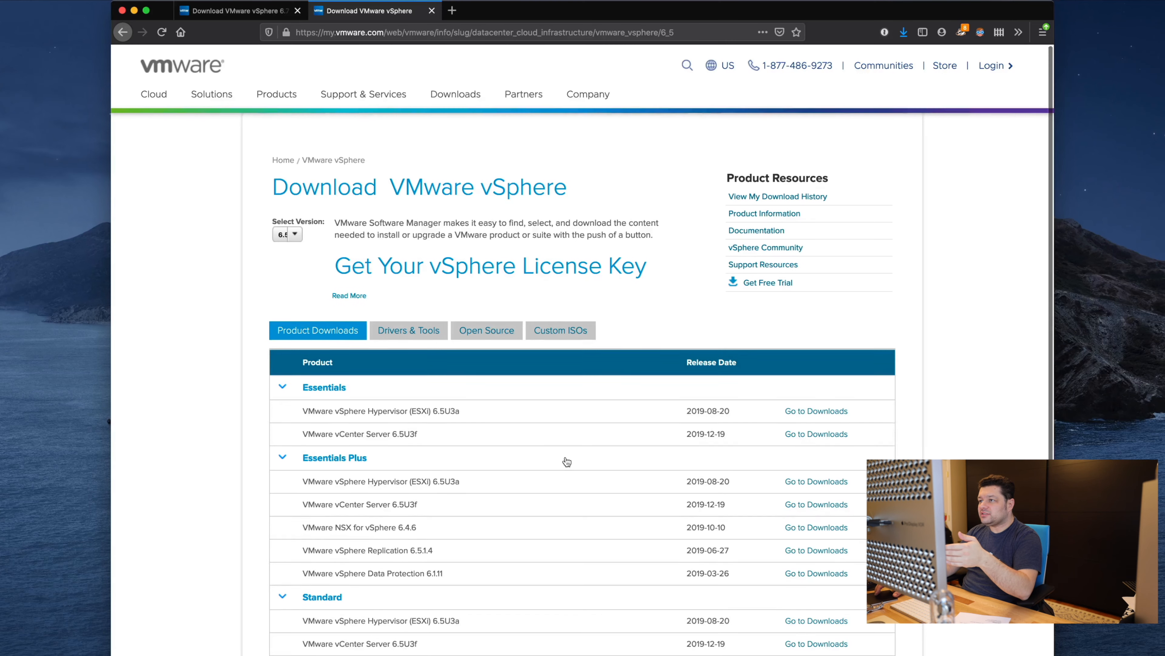
scroll(567, 462, down, 15)
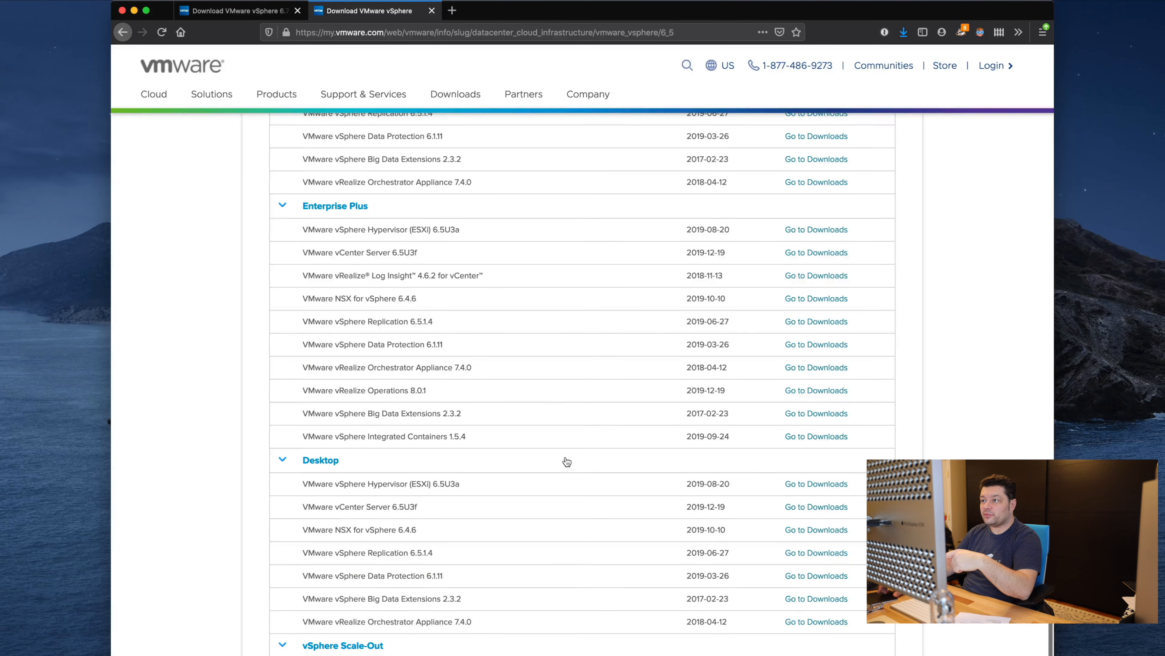
scroll(567, 461, up, 15)
scroll(567, 461, down, 1)
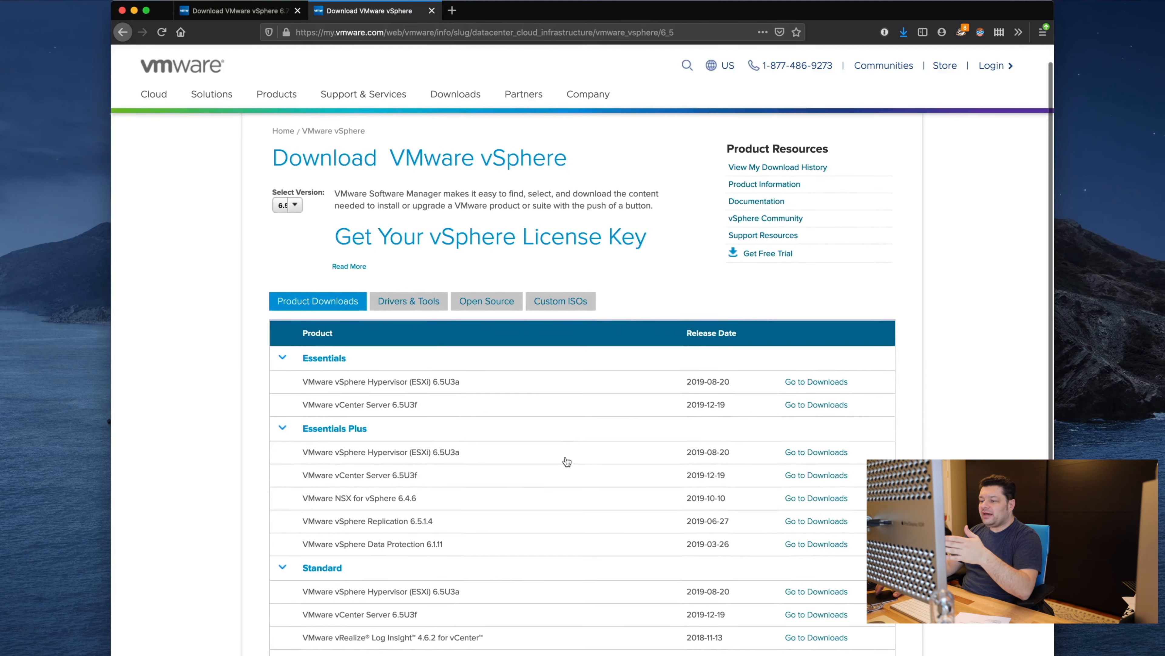
scroll(565, 456, down, 10)
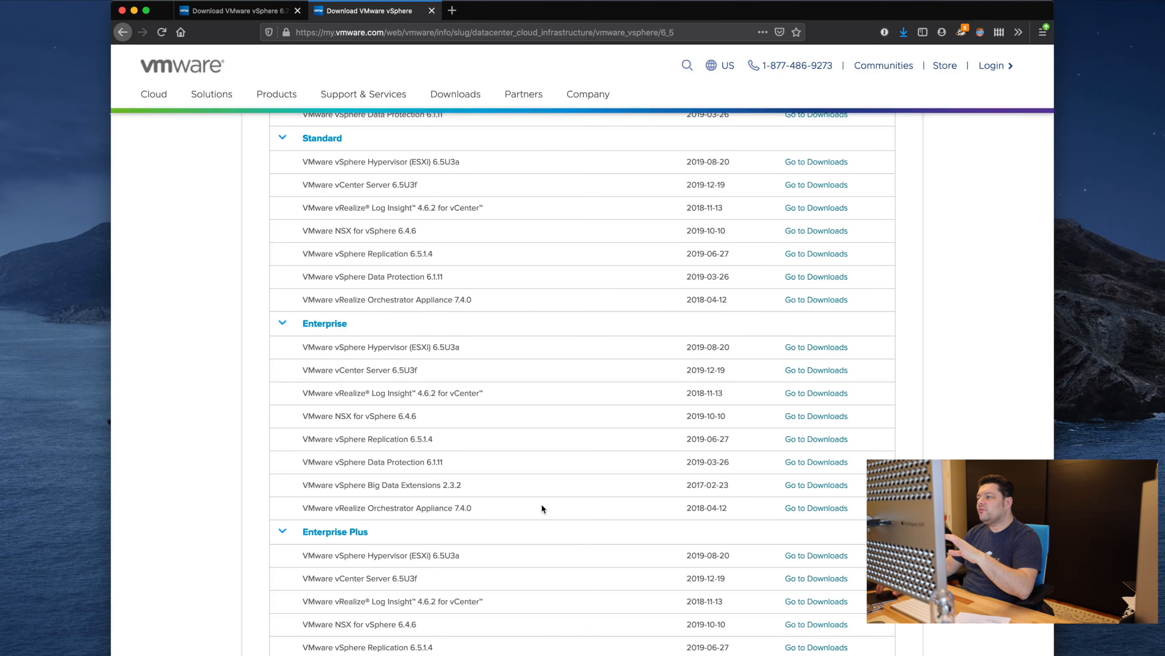
scroll(541, 505, up, 10)
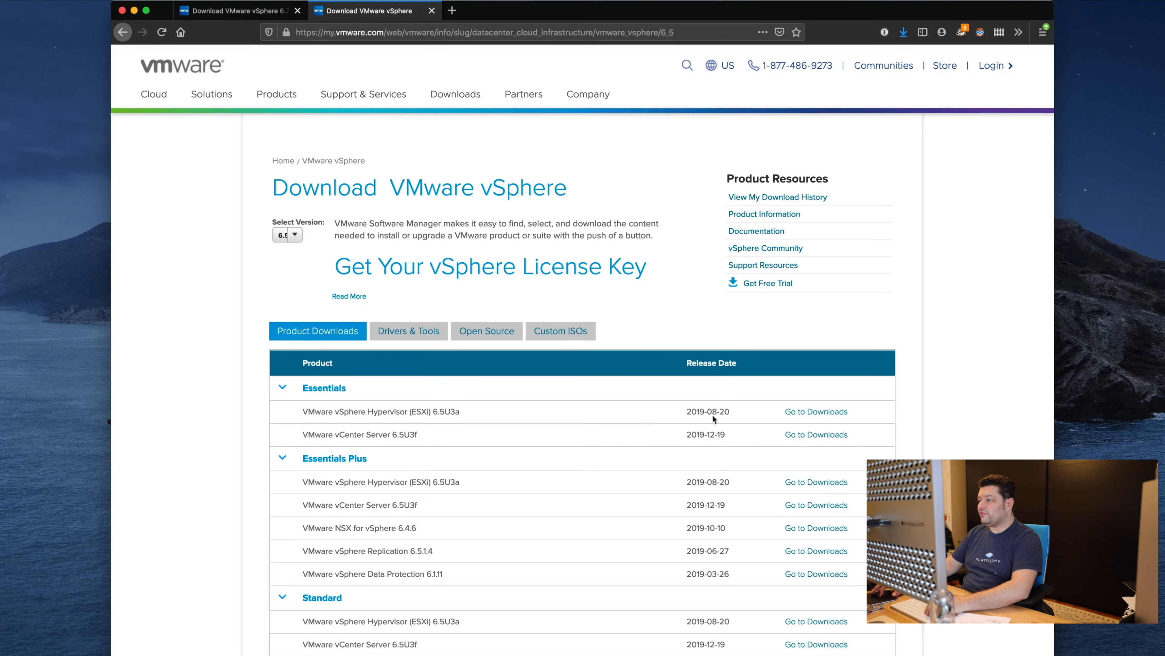
Step: Open the ESXi 6.5U3a, vCenter Server 6.5U3f and NSX 6.4.6 download pages in new tabs
super+click(805, 412)
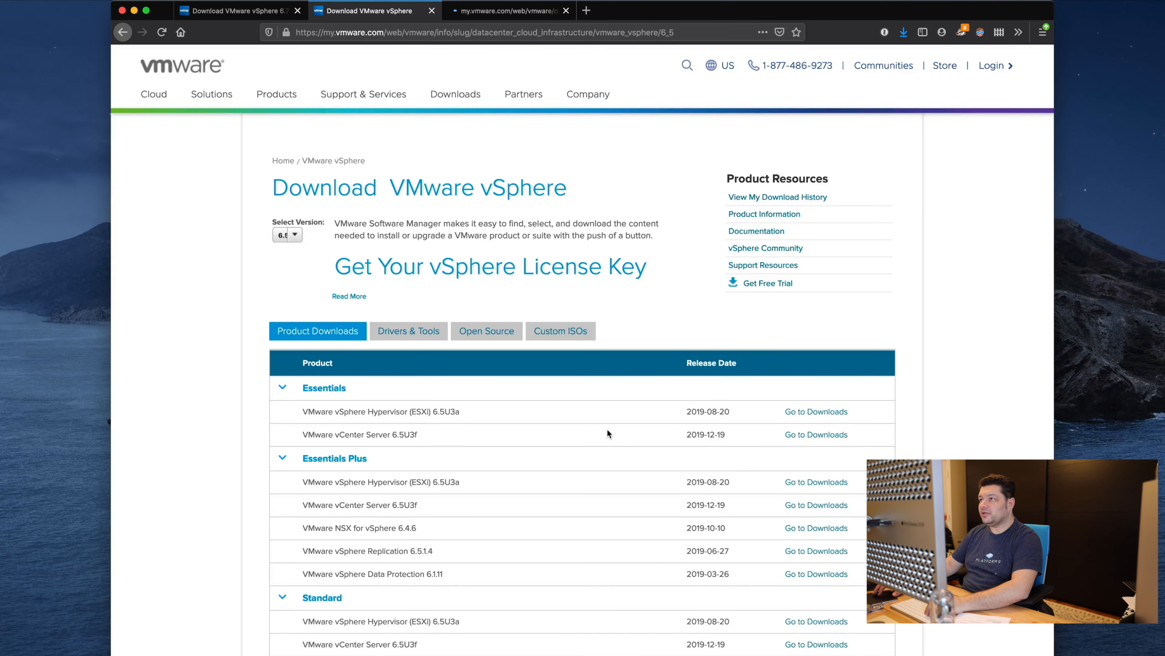
scroll(606, 433, down, 1)
super+click(820, 428)
scroll(551, 455, down, 2)
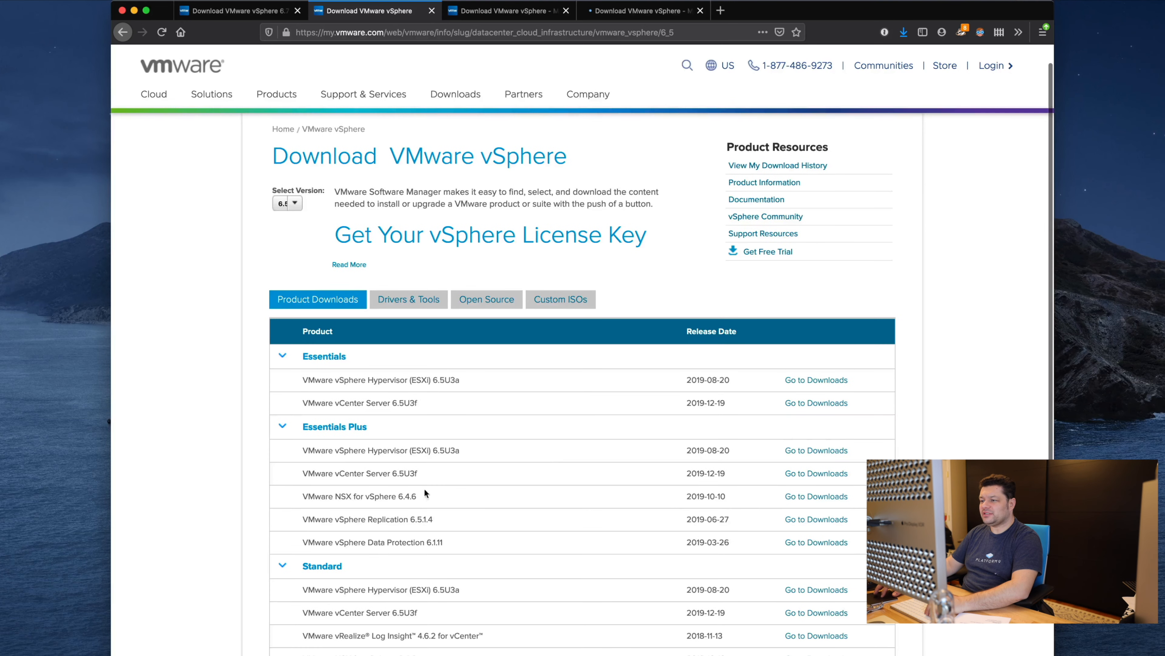
drag(303, 496, 434, 498)
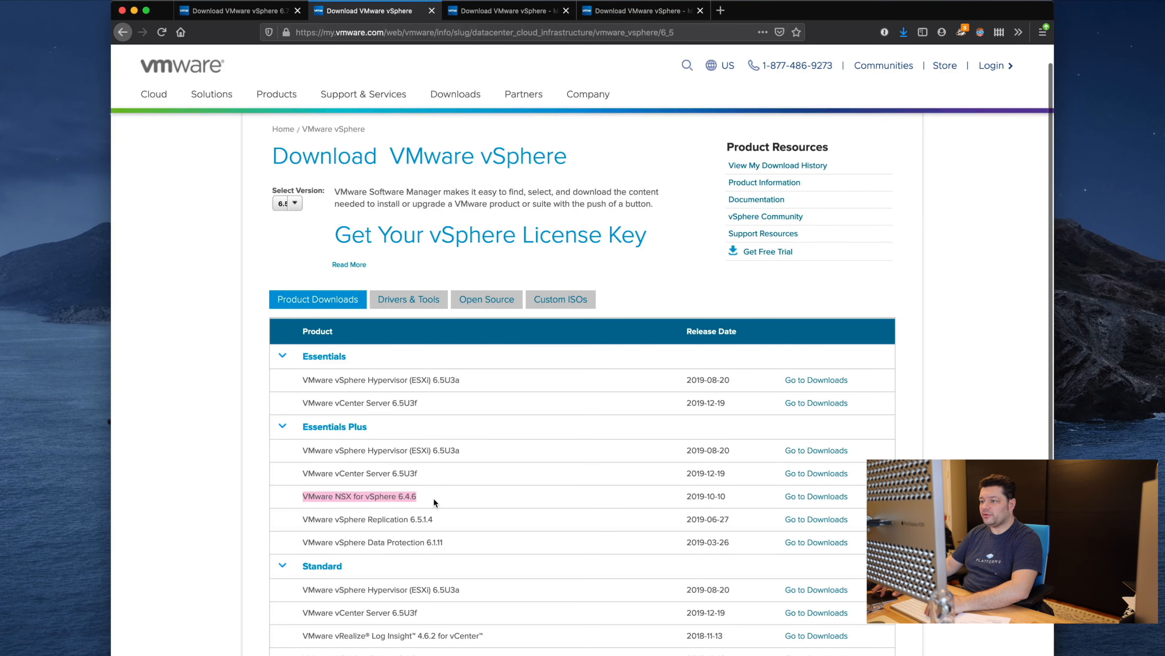
click(452, 497)
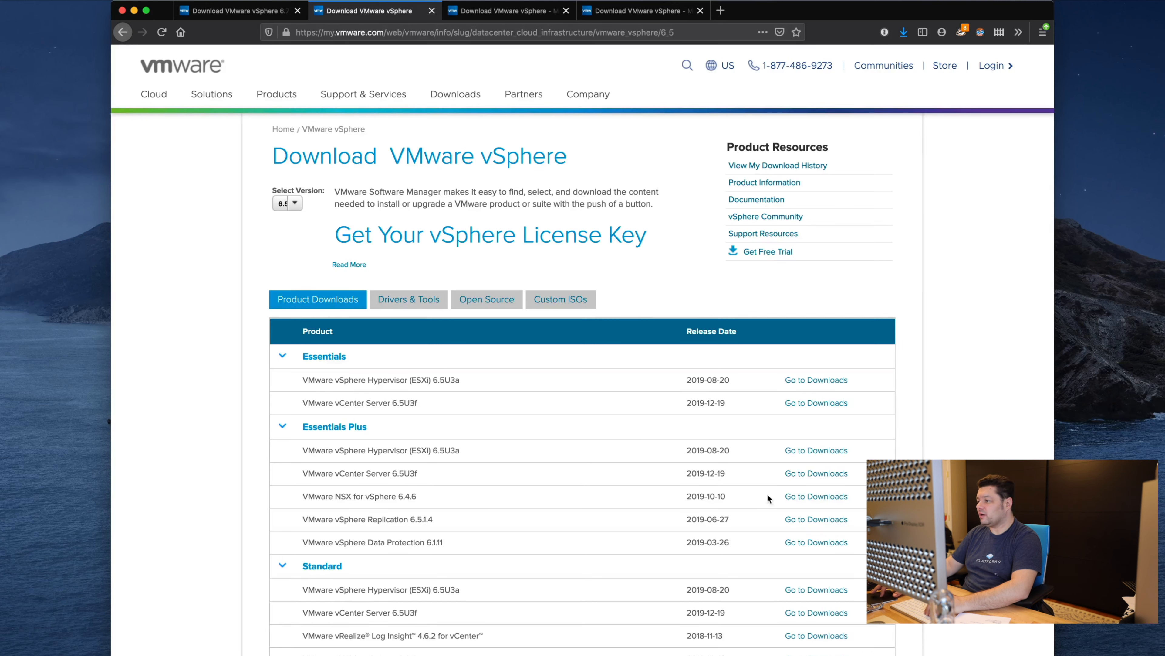
super+click(790, 498)
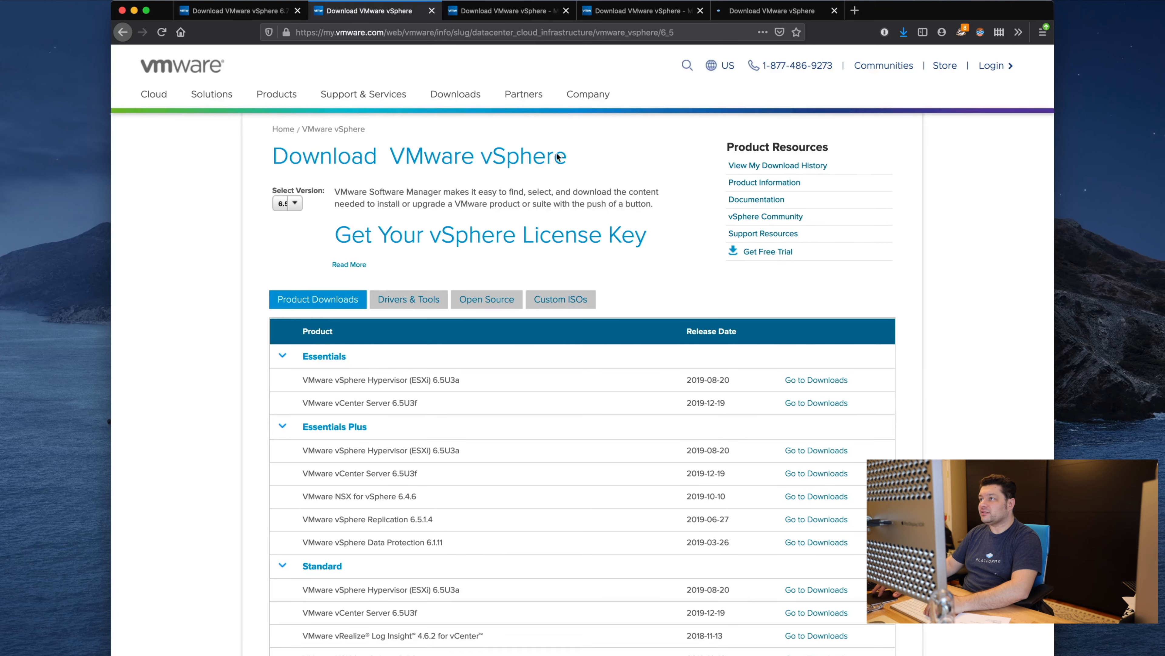
Step: Start the ESXi ISO and vCenter Server Appliance ISO downloads, accepting each licence agreement
click(532, 11)
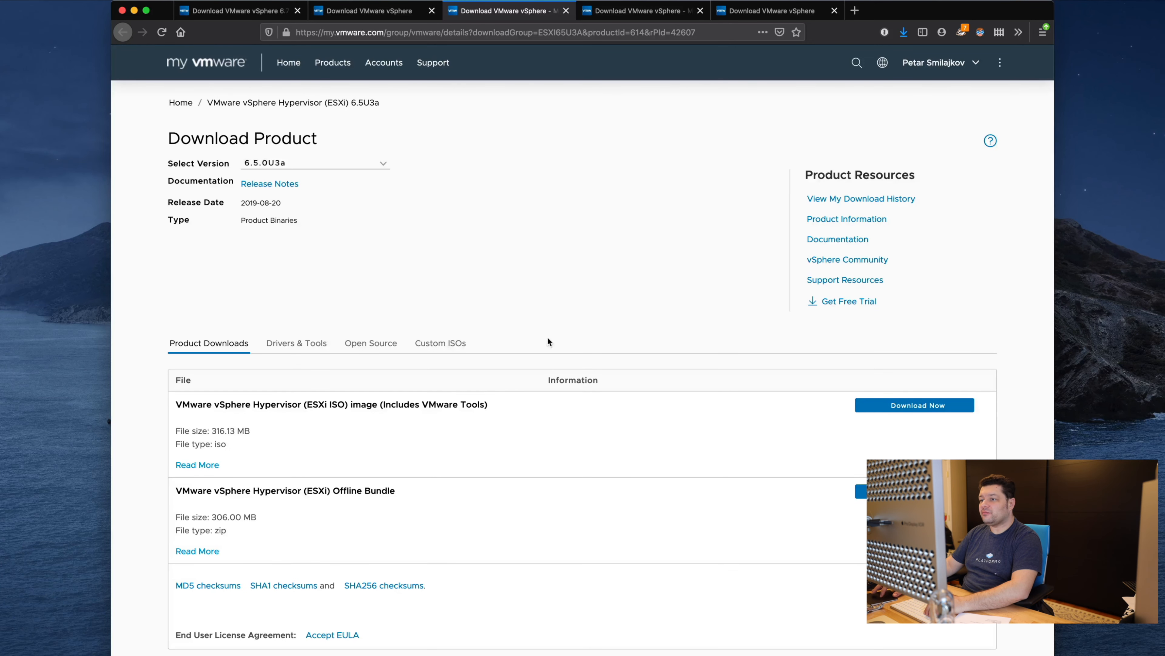
click(891, 408)
click(446, 563)
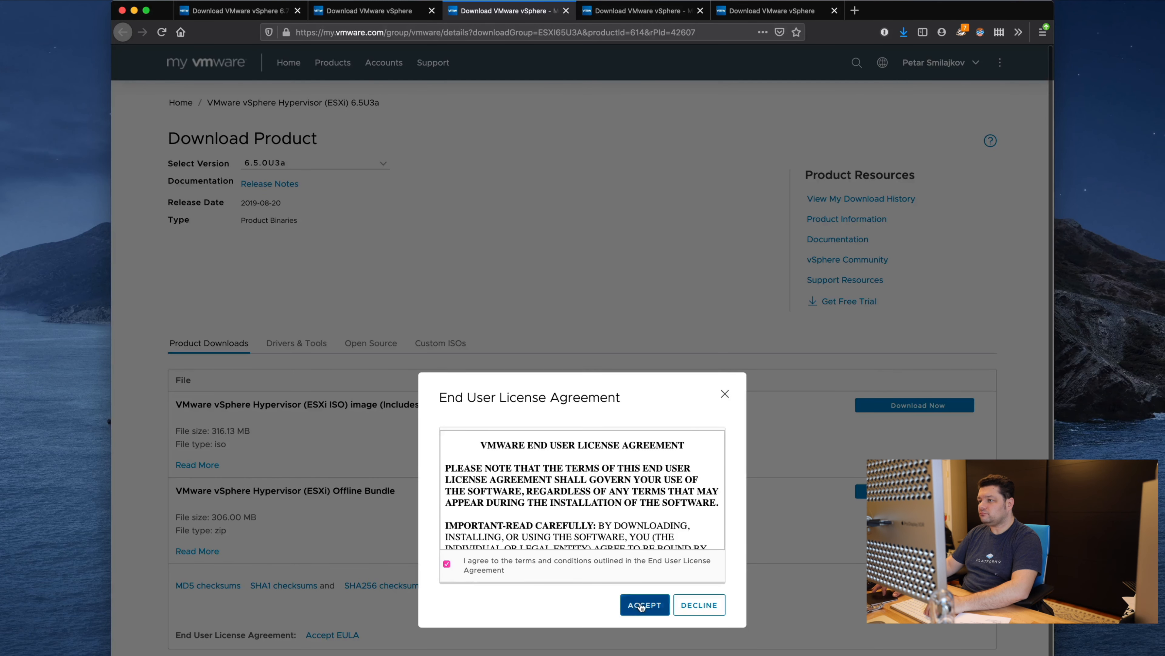
click(641, 606)
key(ctrl+Tab)
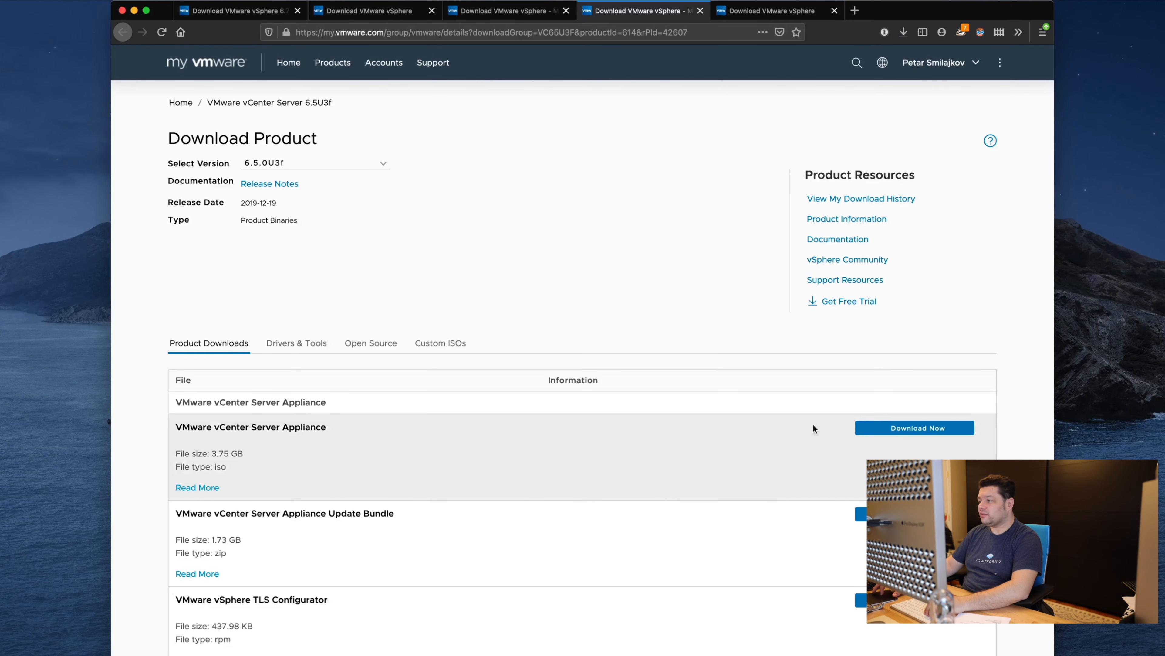
click(889, 427)
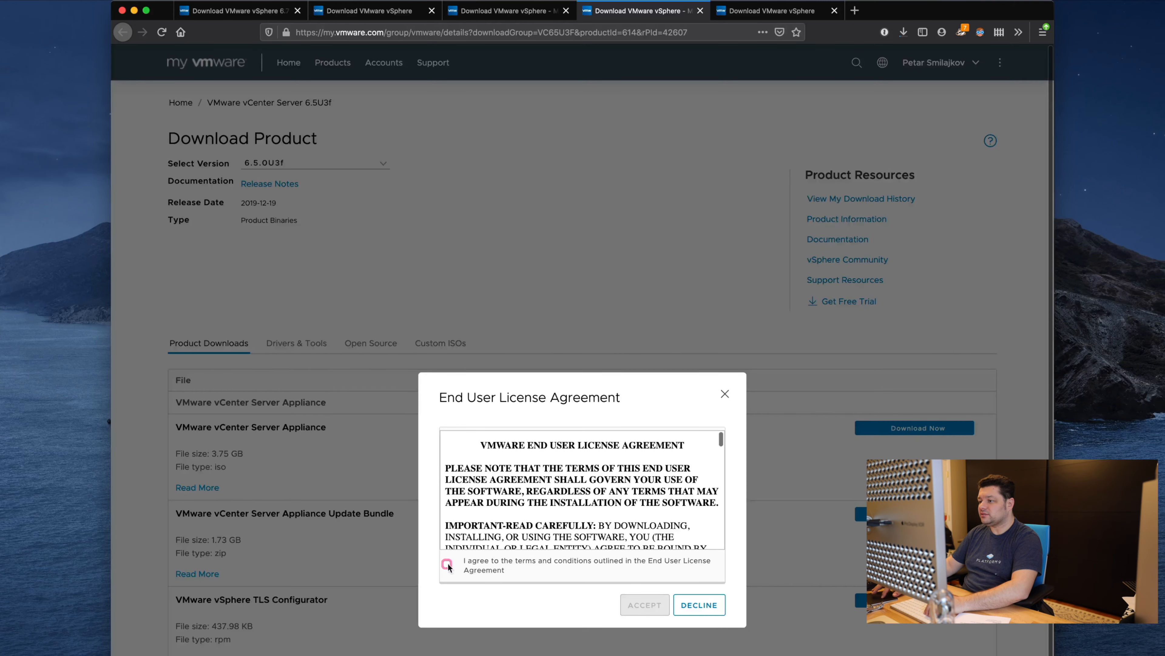
click(448, 565)
click(644, 605)
Step: Download the NSX for vSphere 6.4.6 OVA, accepting the licence and saving the file
key(ctrl+Tab)
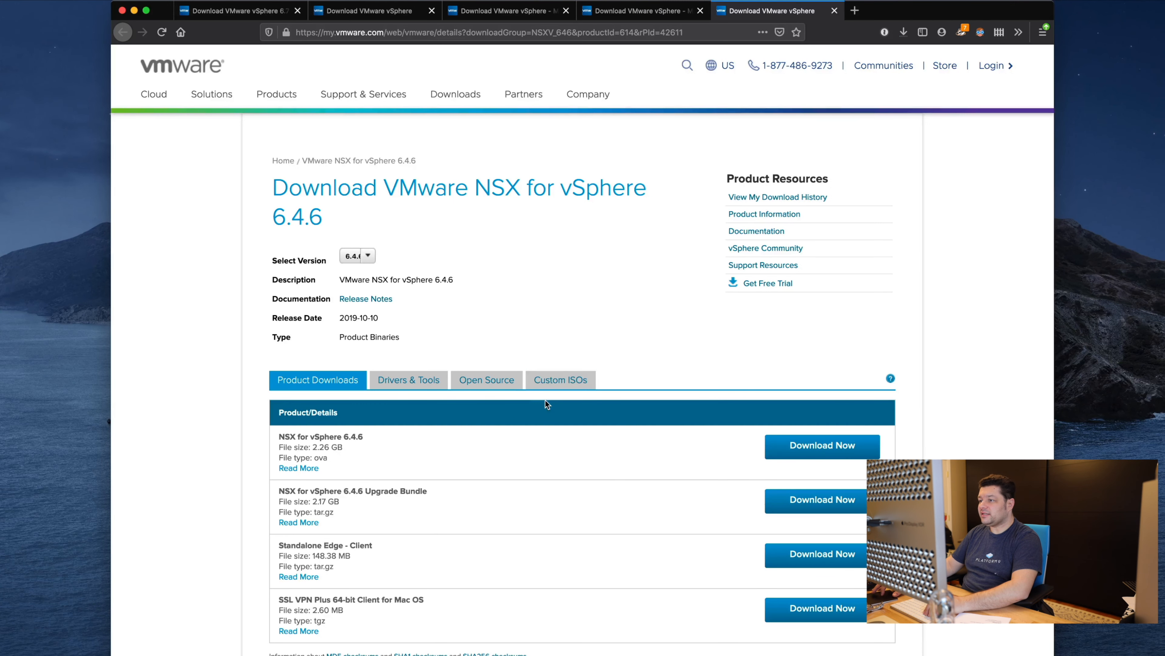
click(360, 256)
click(362, 255)
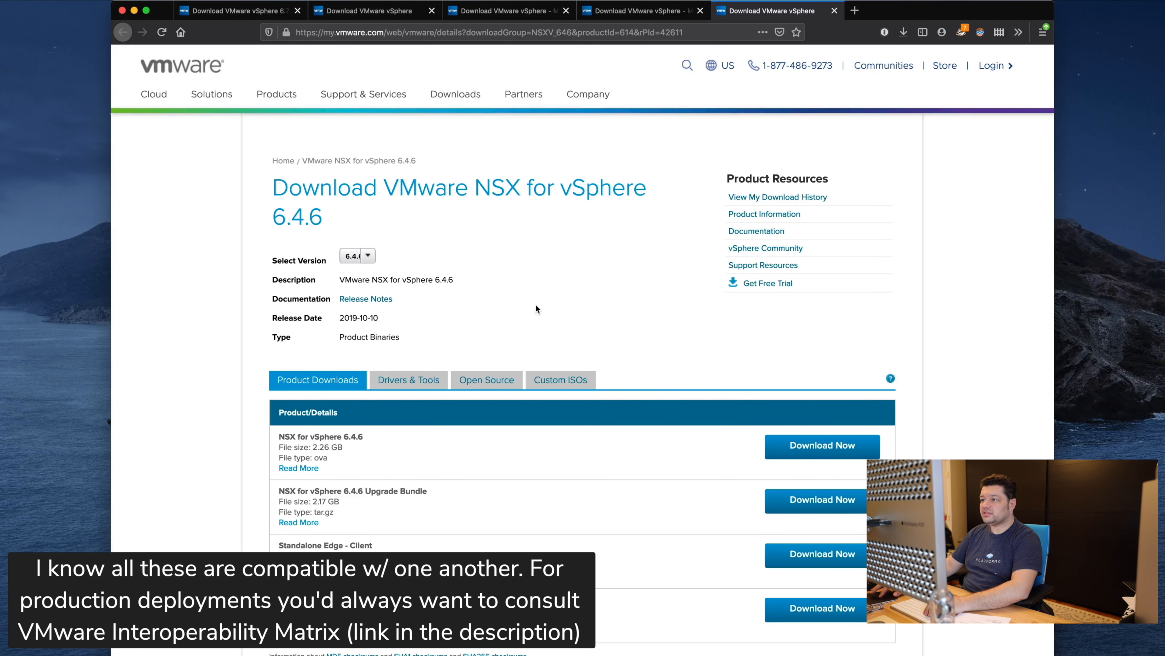
click(801, 452)
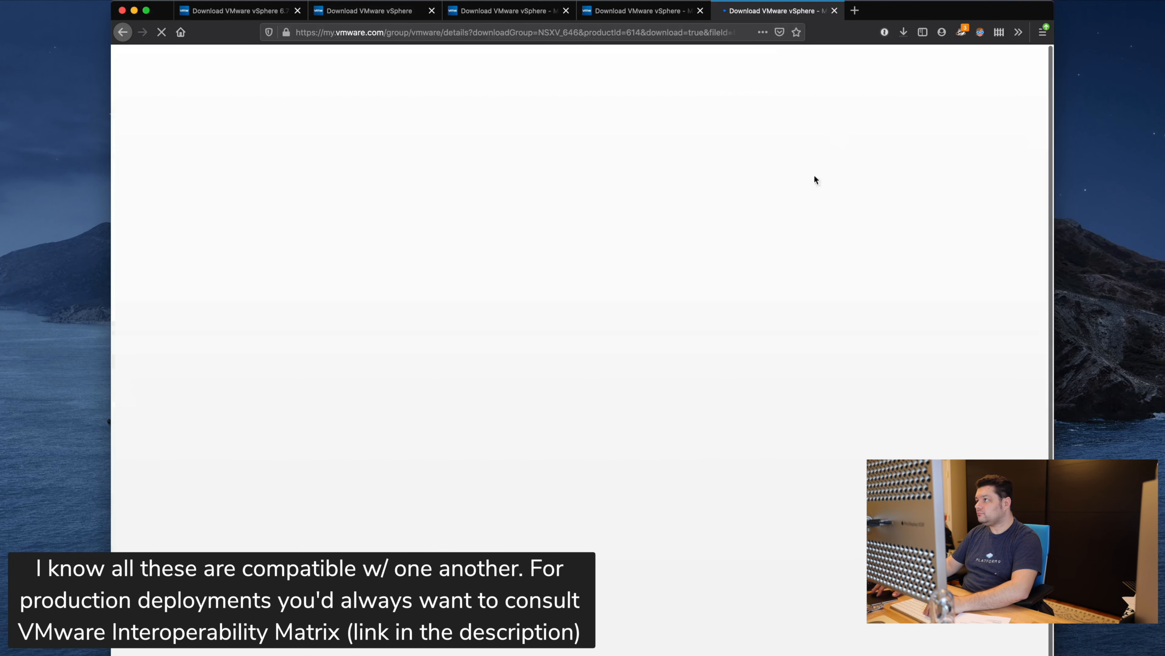
click(903, 31)
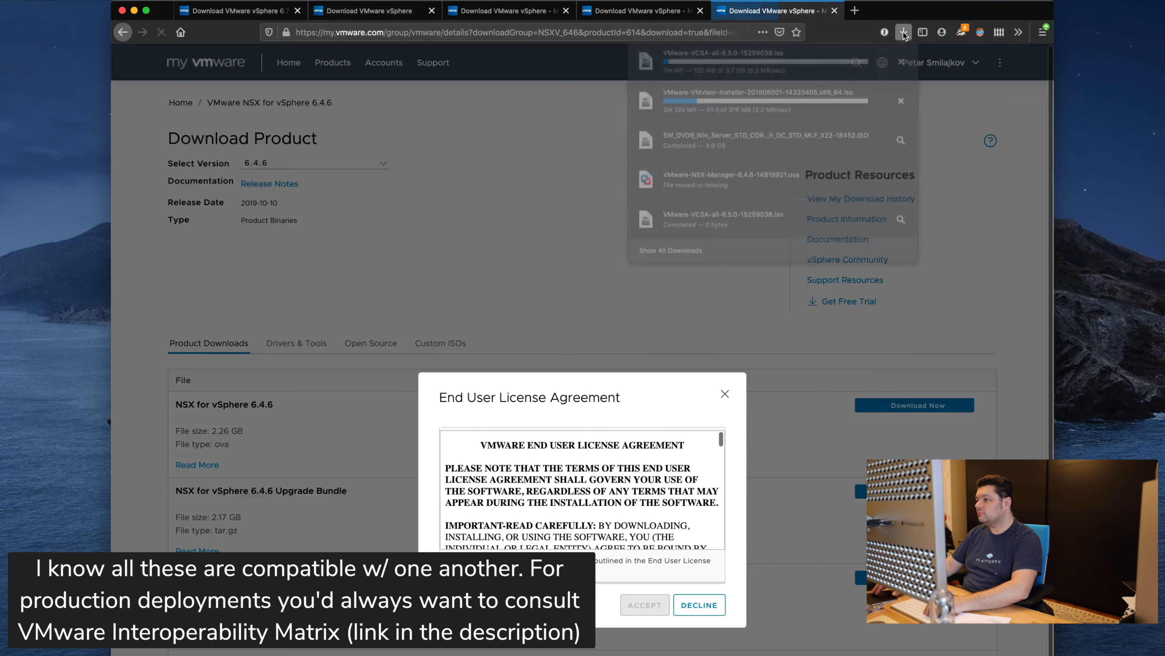
click(446, 561)
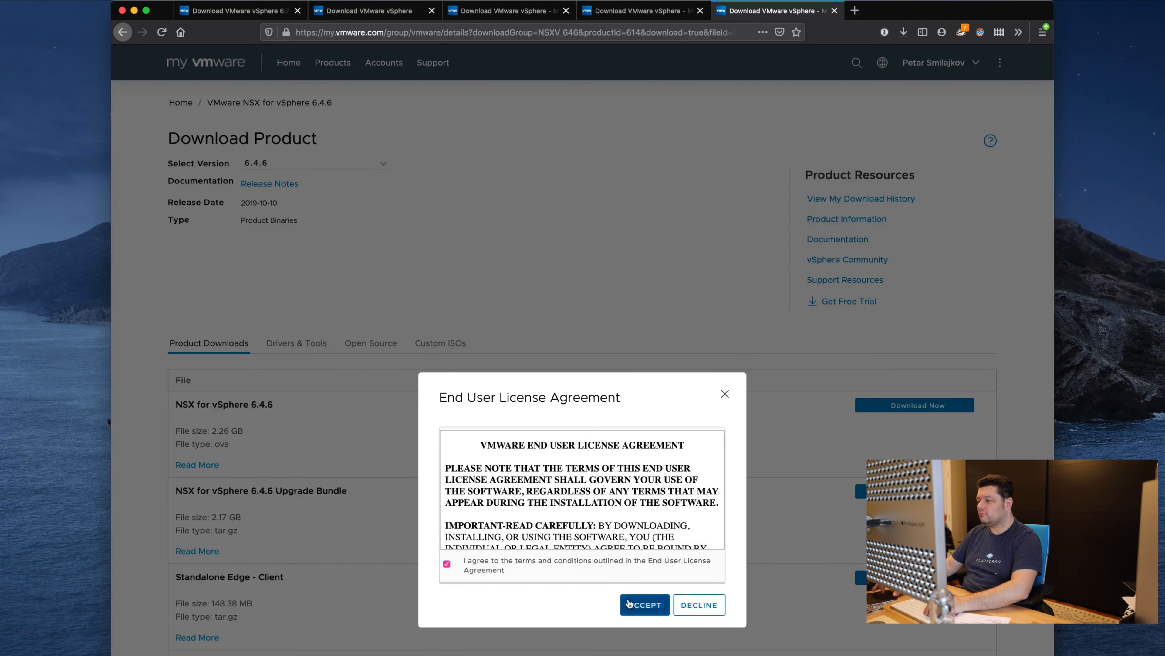
click(633, 604)
click(440, 492)
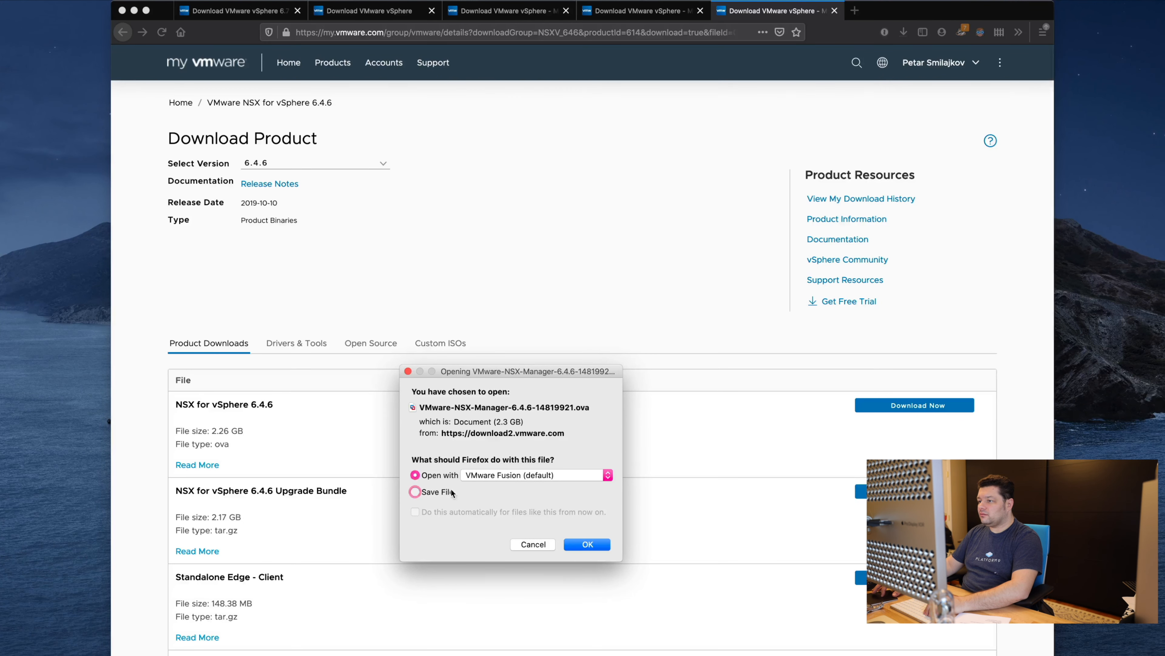
click(579, 545)
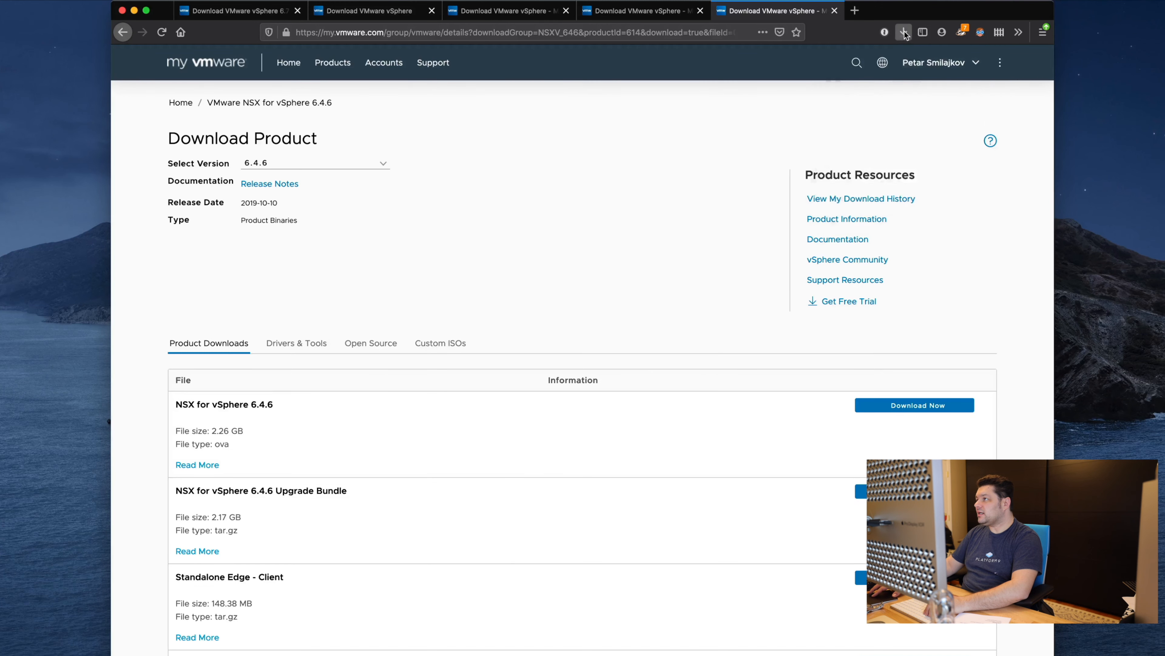
click(528, 280)
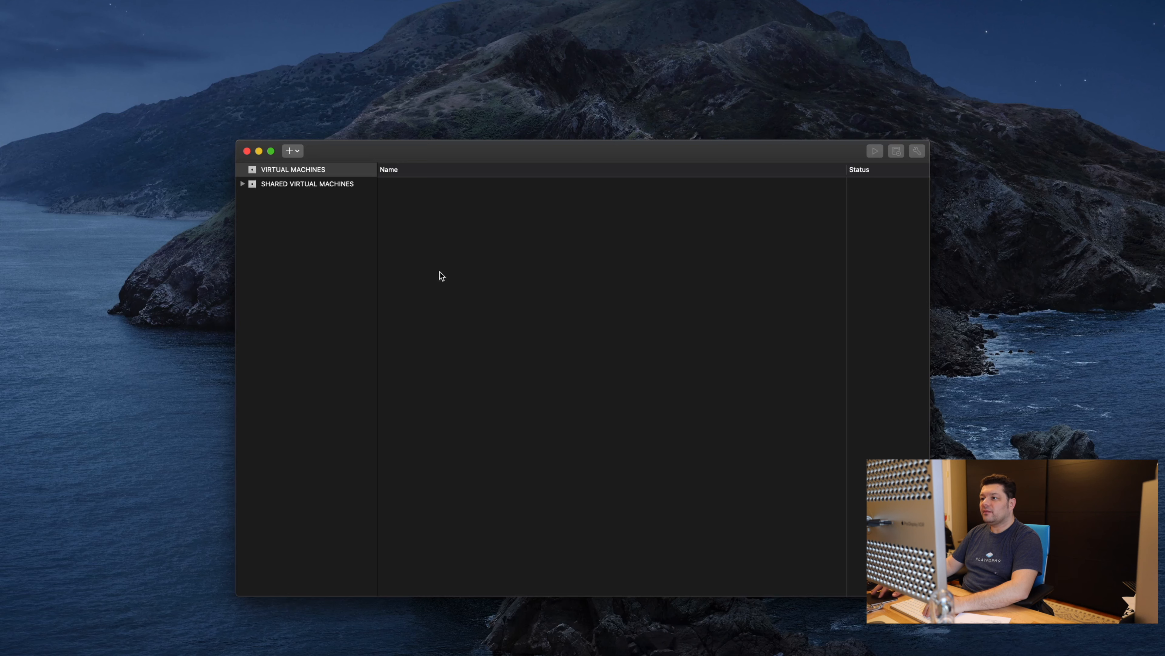
click(362, 245)
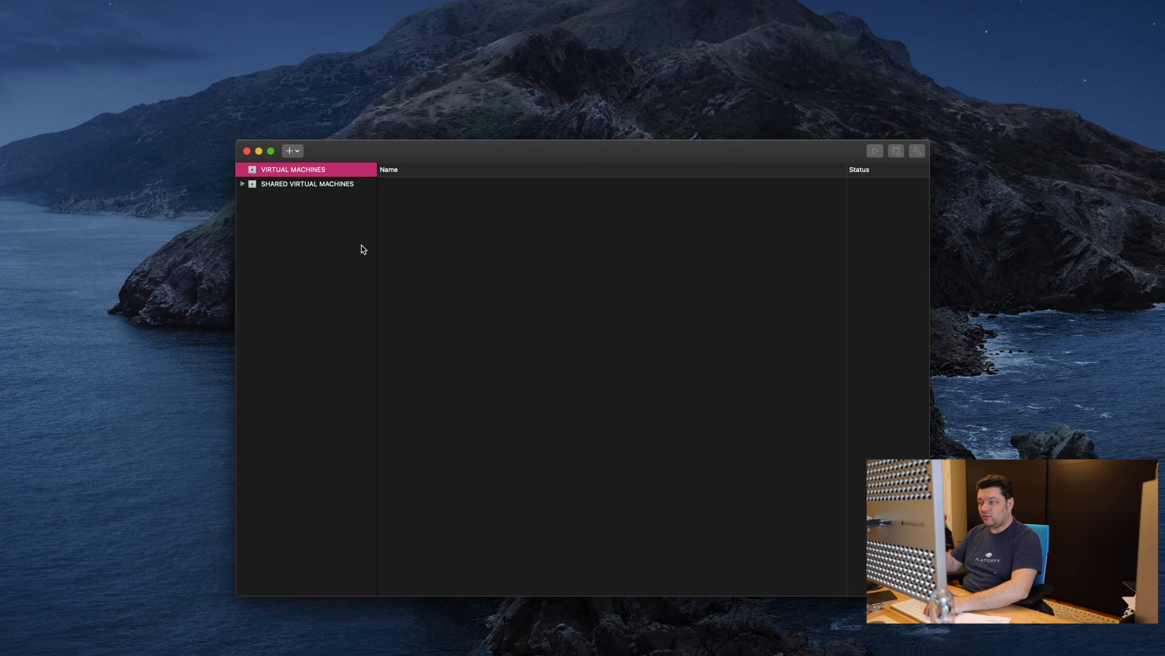
Step: Create a 'SILFEN PATH' folder in the Virtual Machines library
right_click(331, 171)
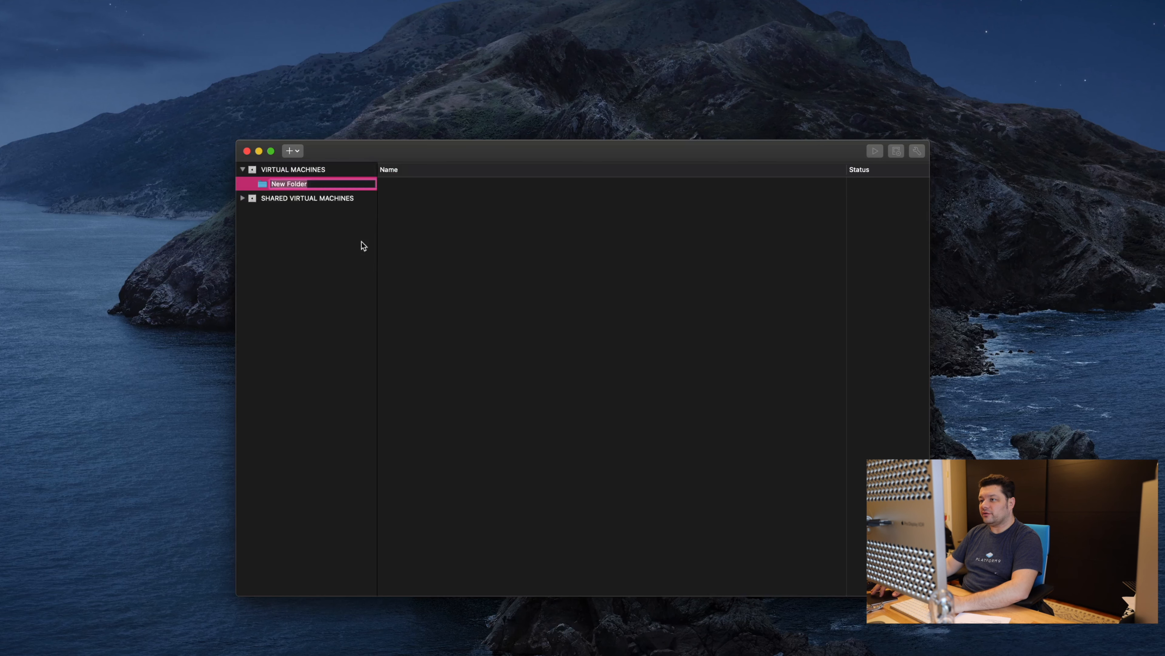
text(SILFEN PATH)
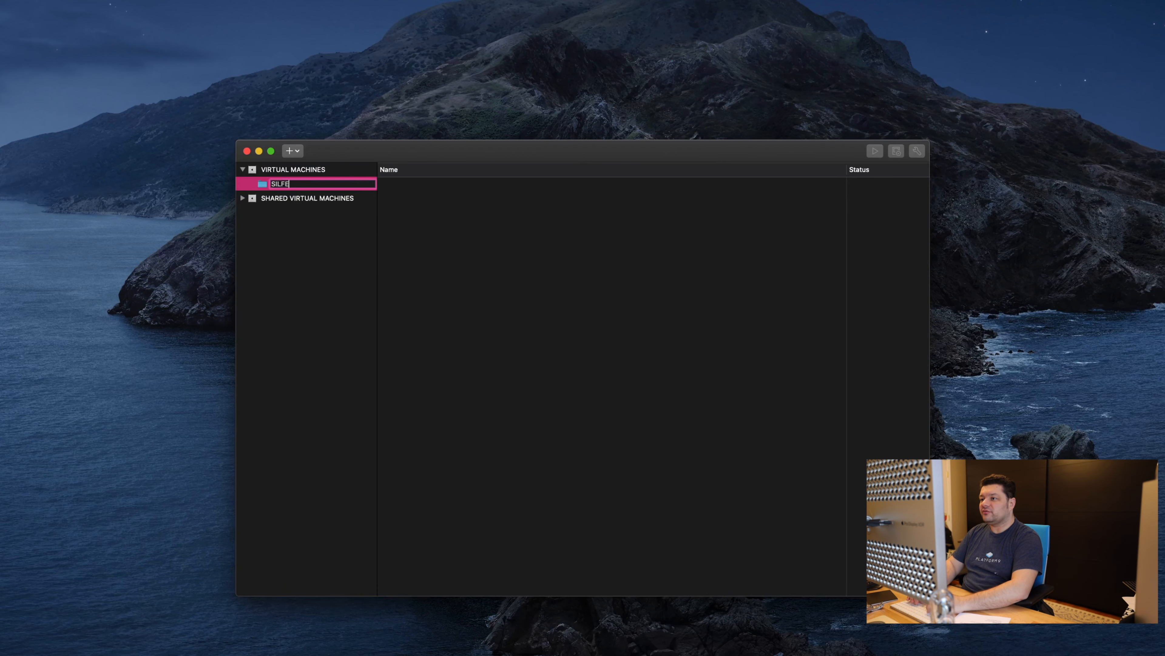
key(Return)
right_click(307, 183)
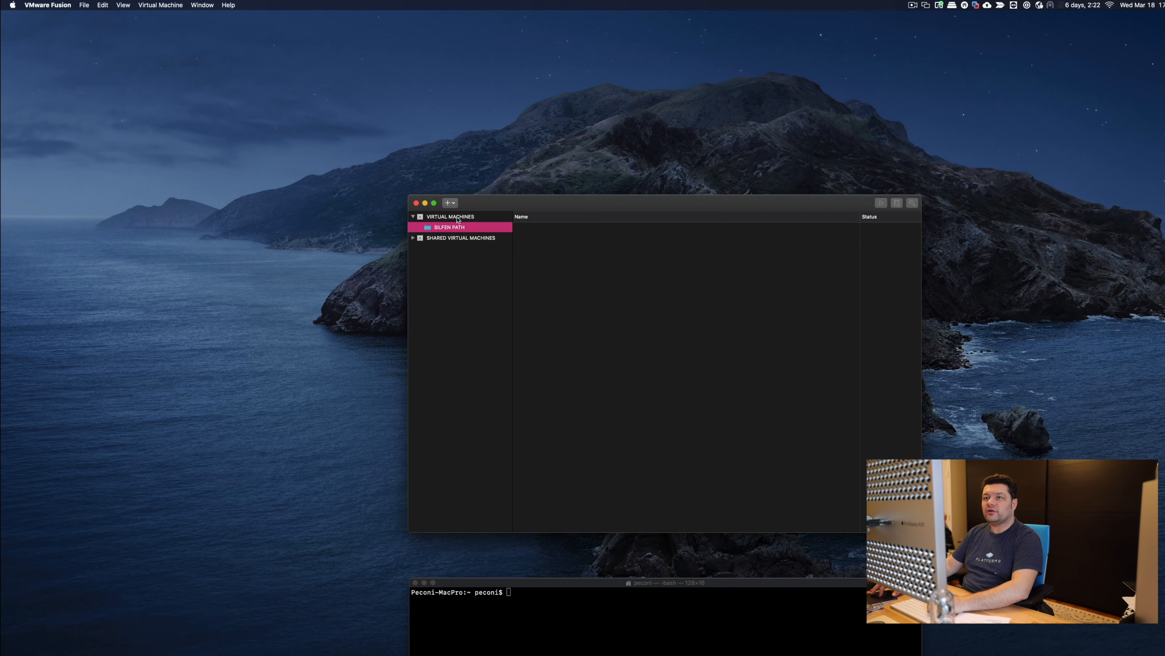
Step: Open the Network preferences and unlock them with the admin password
click(48, 5)
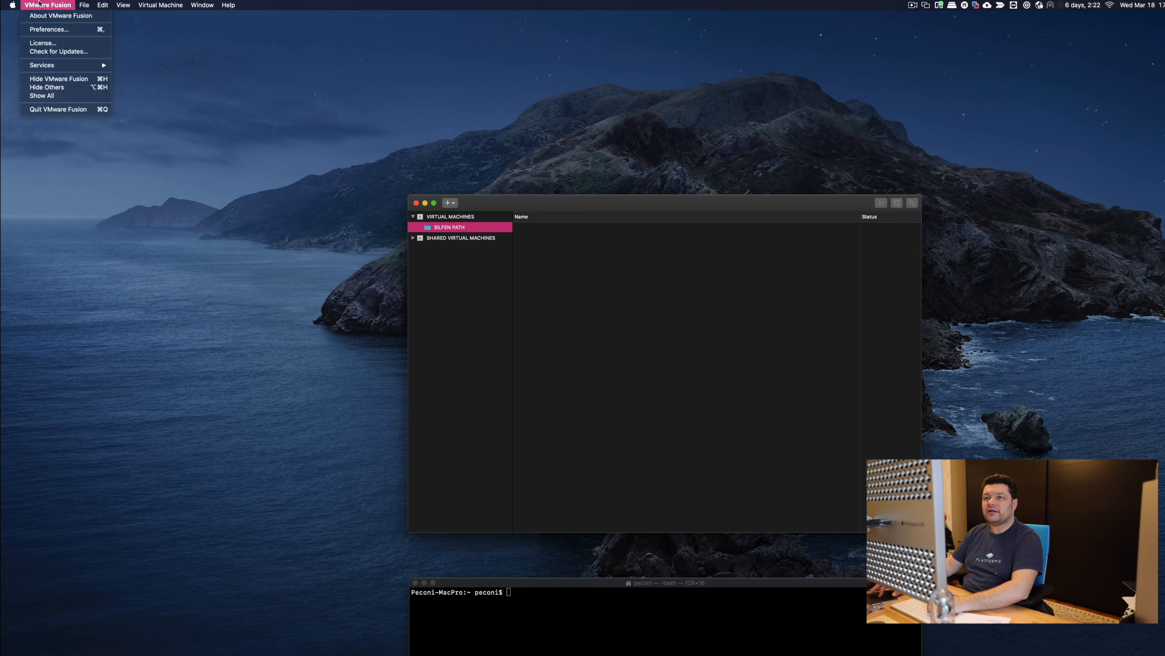
click(66, 28)
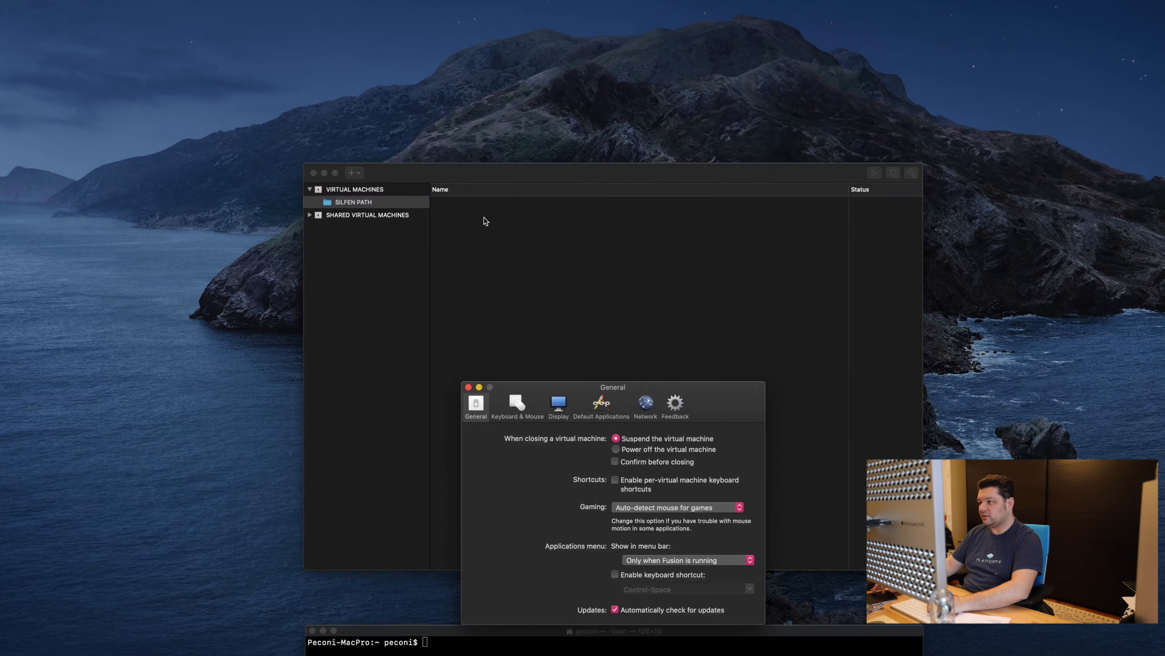
drag(634, 388, 633, 230)
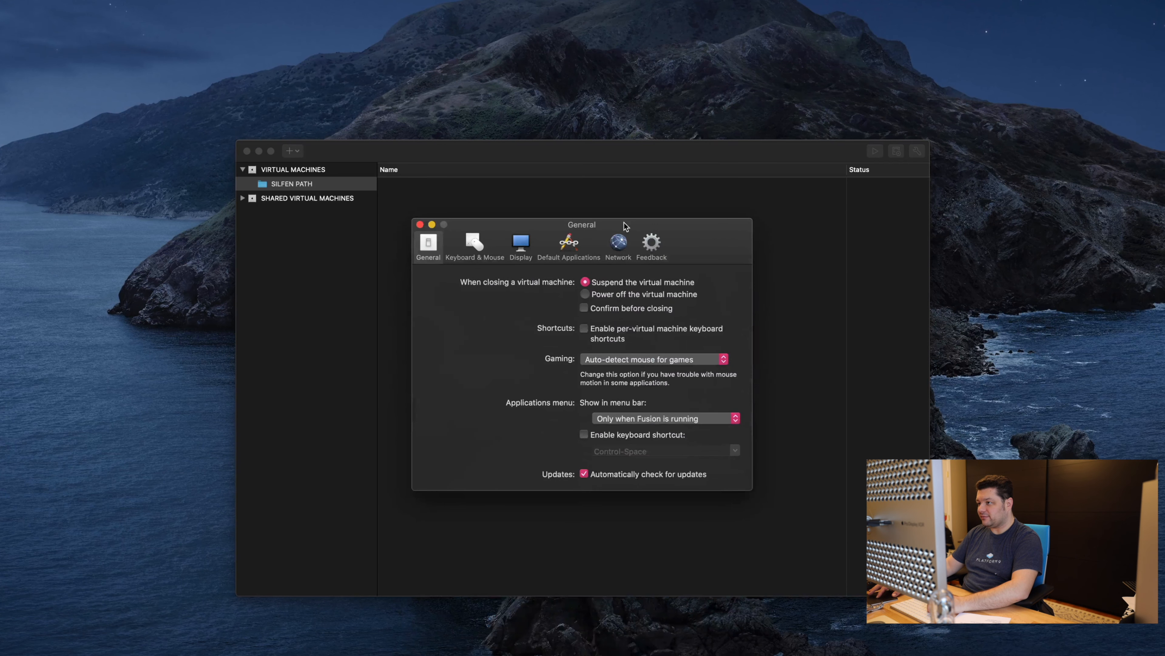
click(615, 257)
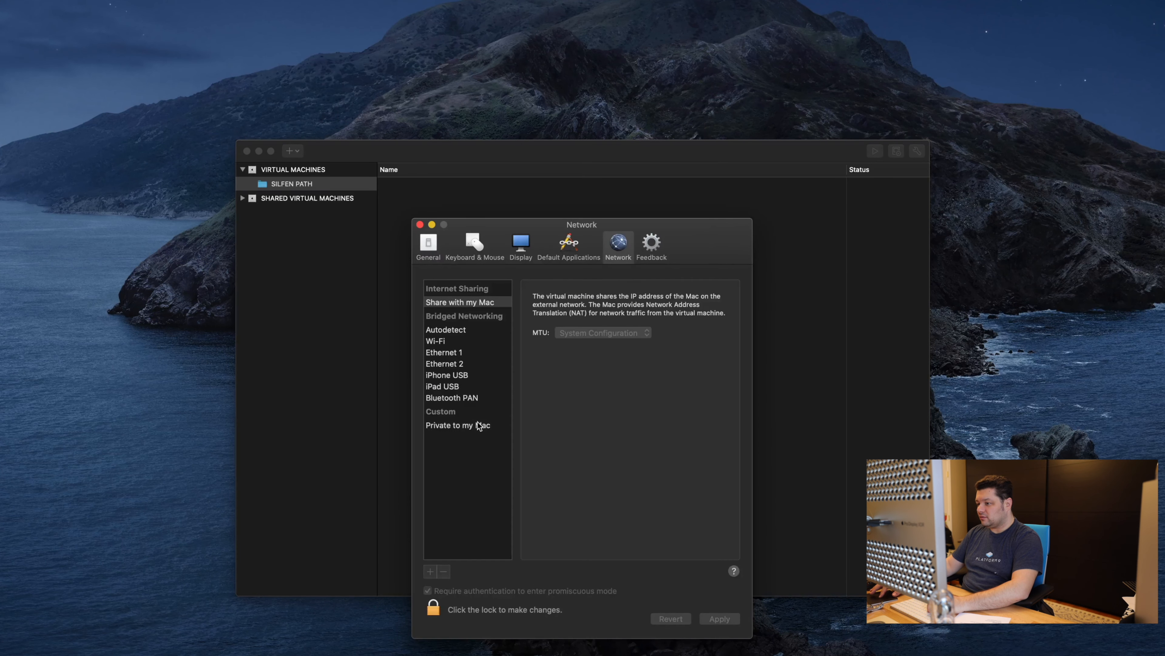
click(433, 608)
text(•••••••••••••)
key(Return)
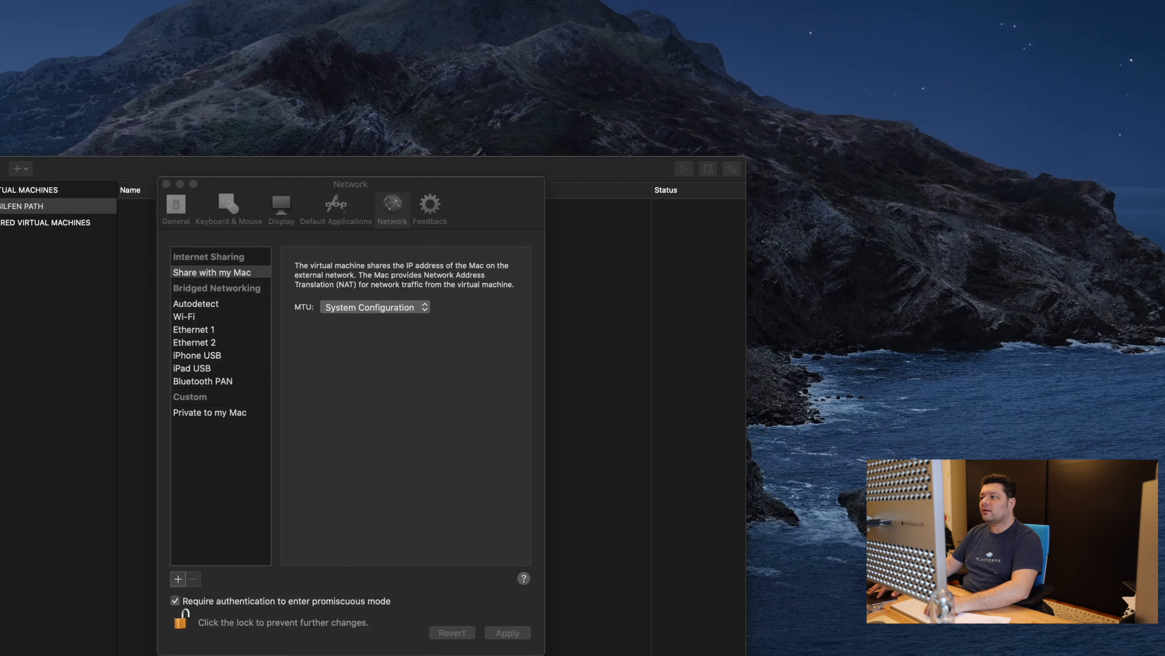
Step: Position the new TextEdit window and type the 'Networks:' heading
drag(65, 3, 1011, 30)
drag(1111, 359, 1096, 647)
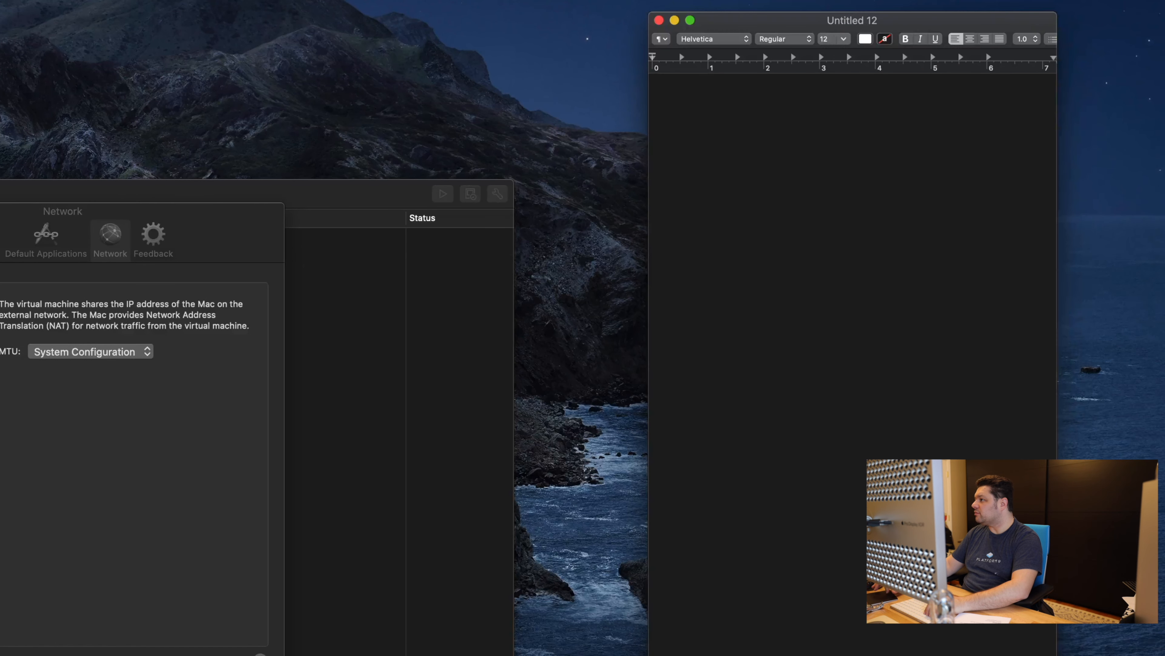
drag(932, 18, 1035, 30)
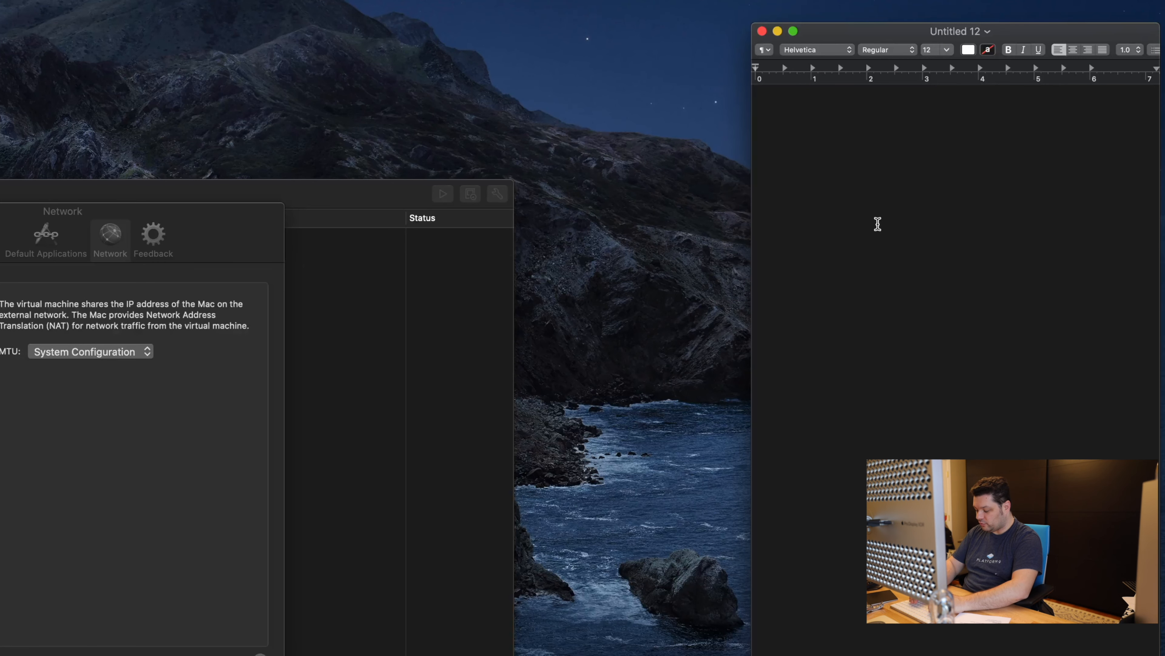
text(Networks:)
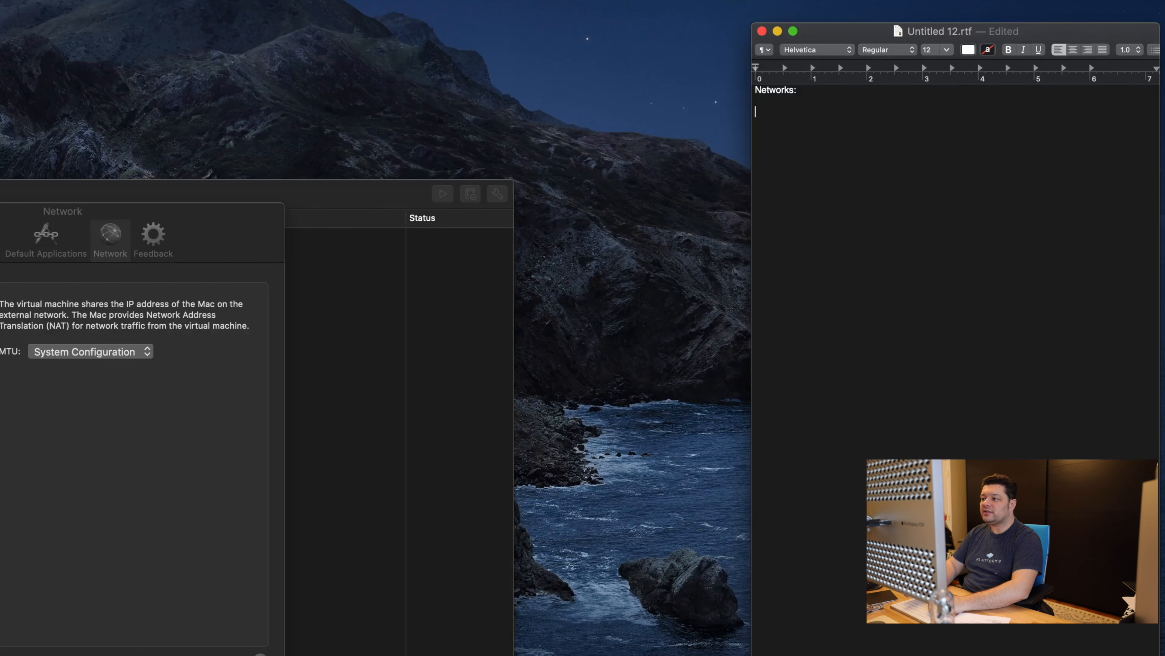
key(Return)
key(Return)
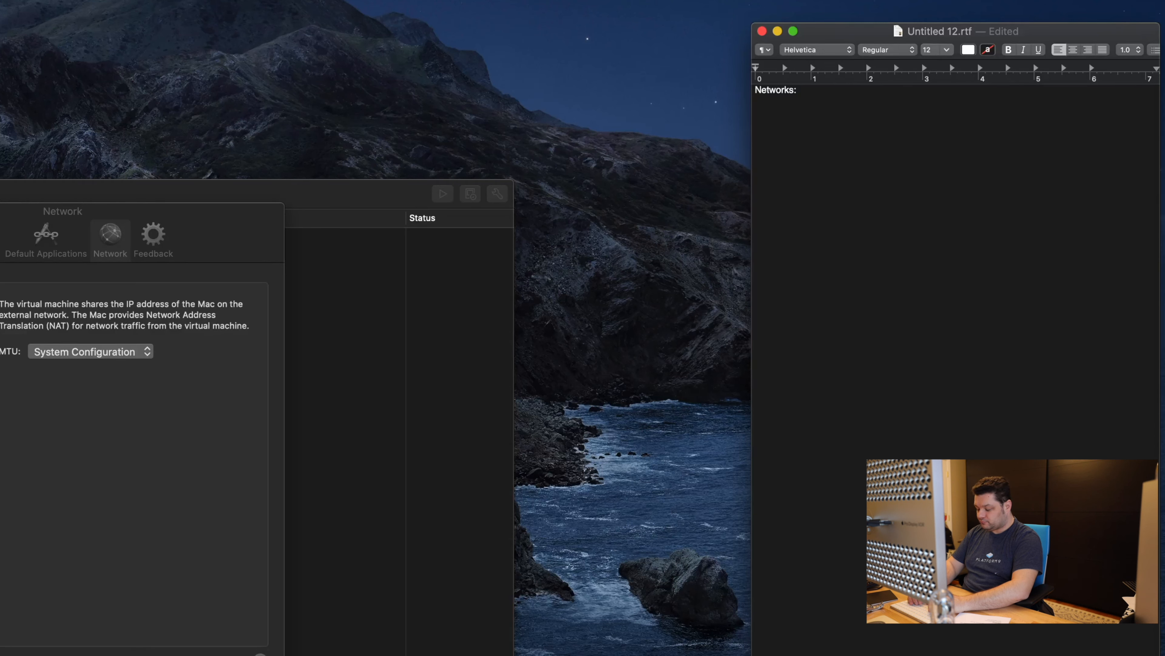
Step: Add the Sp-mgmt entry with subnet 172.17.1.0/24
text(p-mgmt)
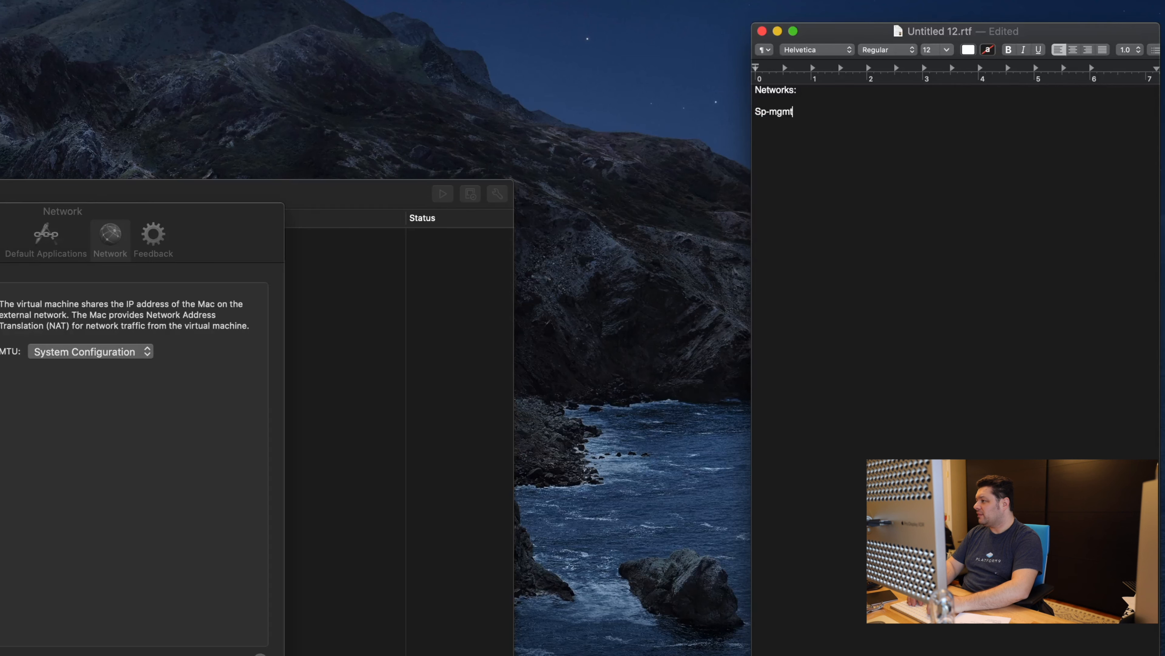
key(Tab)
text(172.17.)
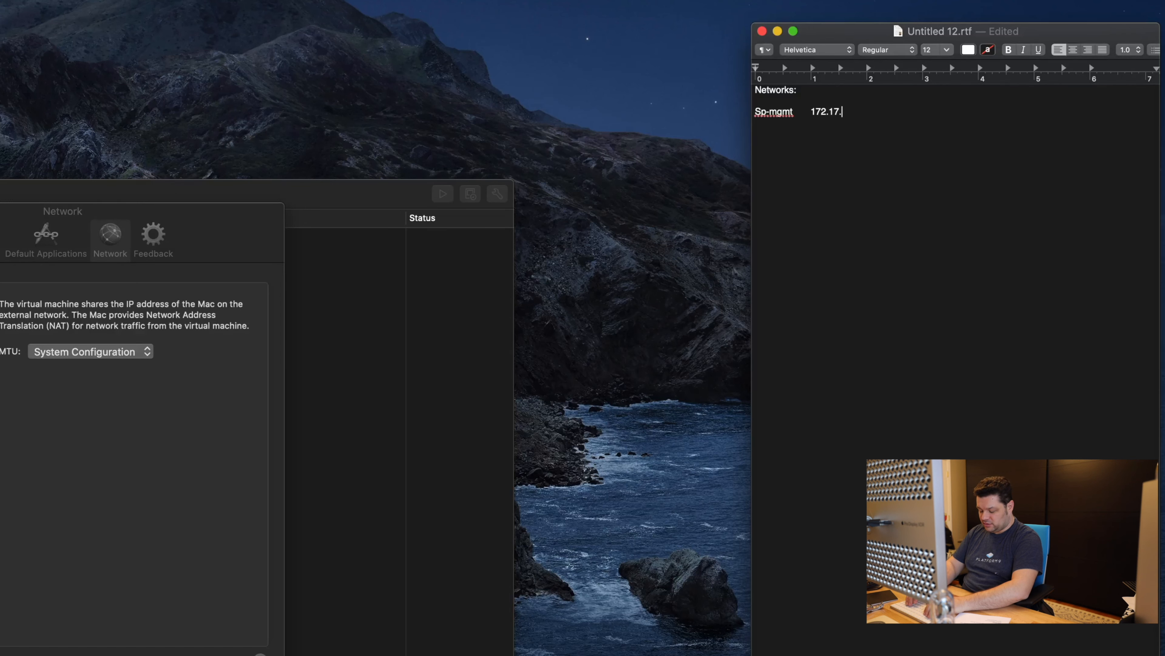
text(1.0/24)
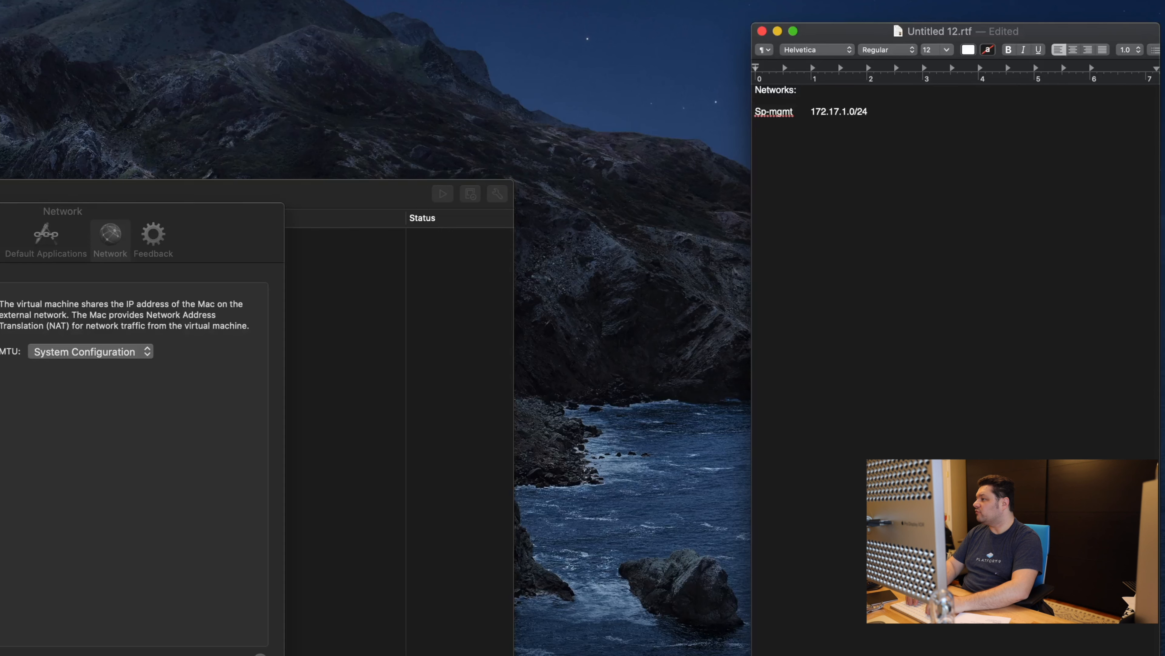
key(Return)
key(Return)
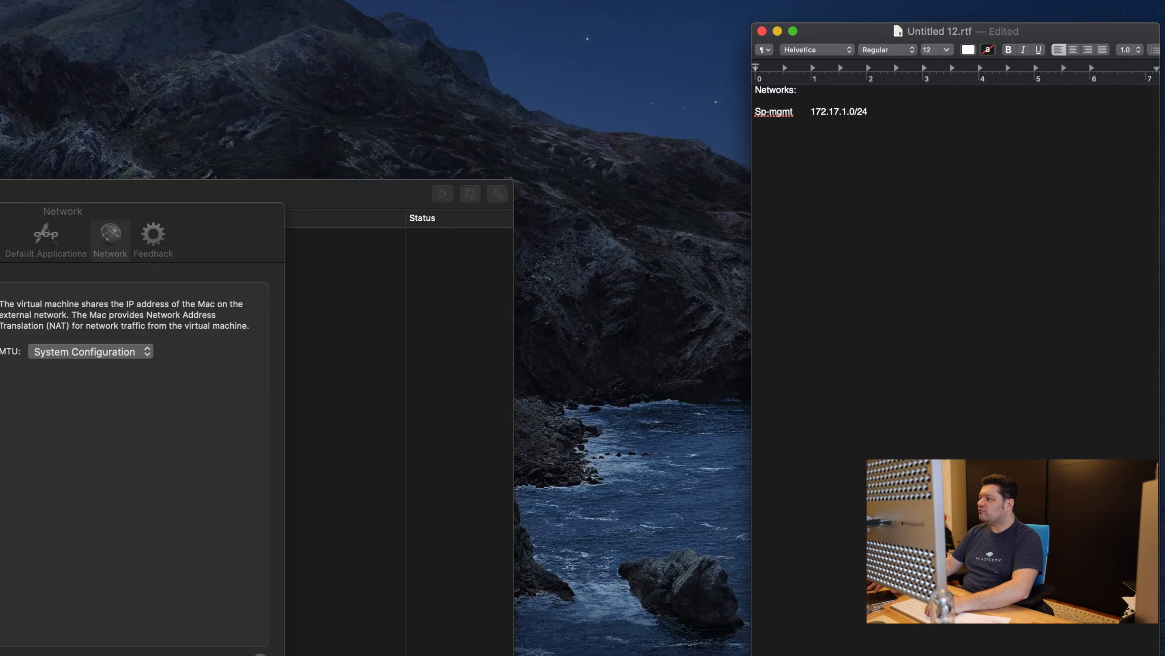
drag(869, 133, 768, 138)
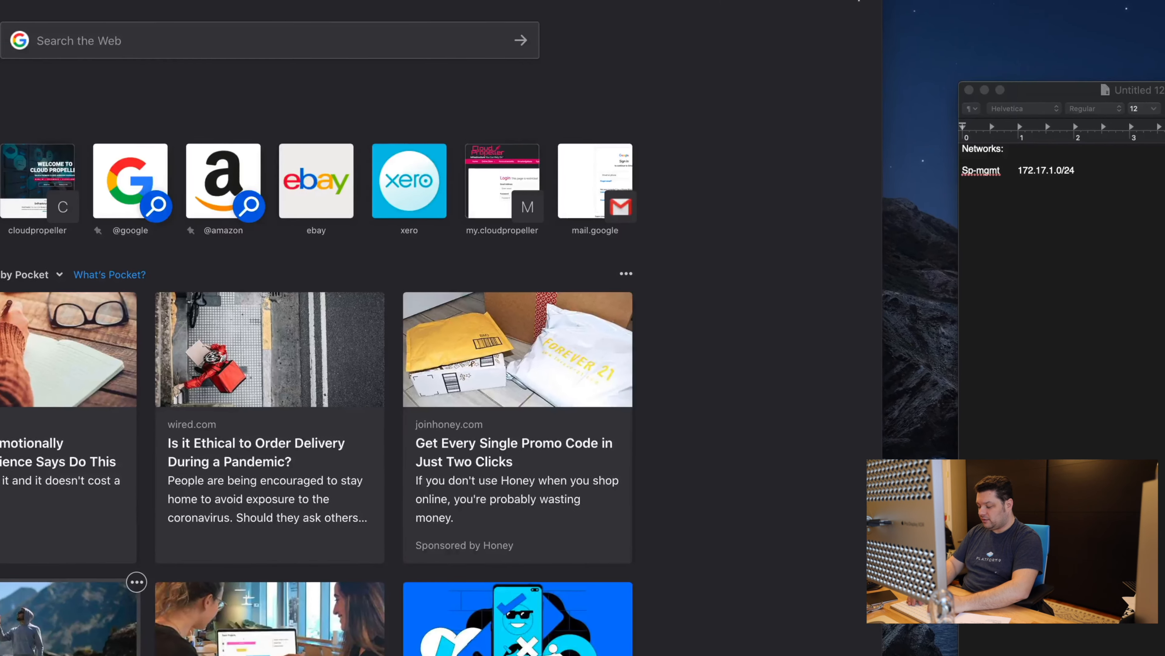
Step: Search 'private subnets' and open the Wikipedia Private network article
text(private subnets)
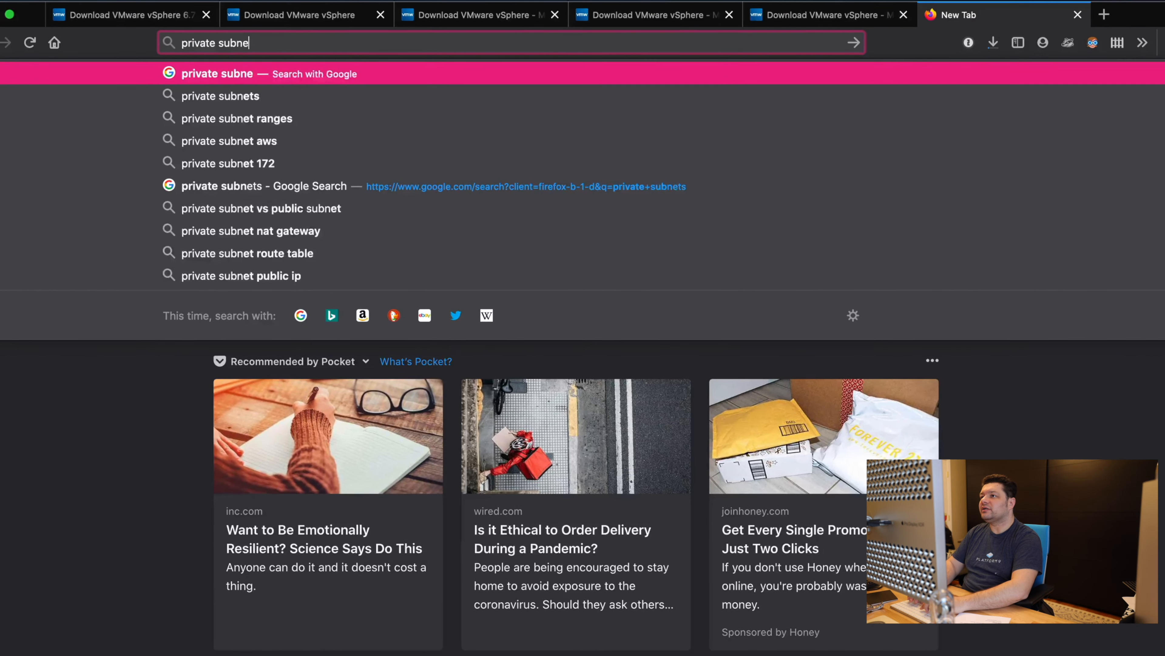
key(Return)
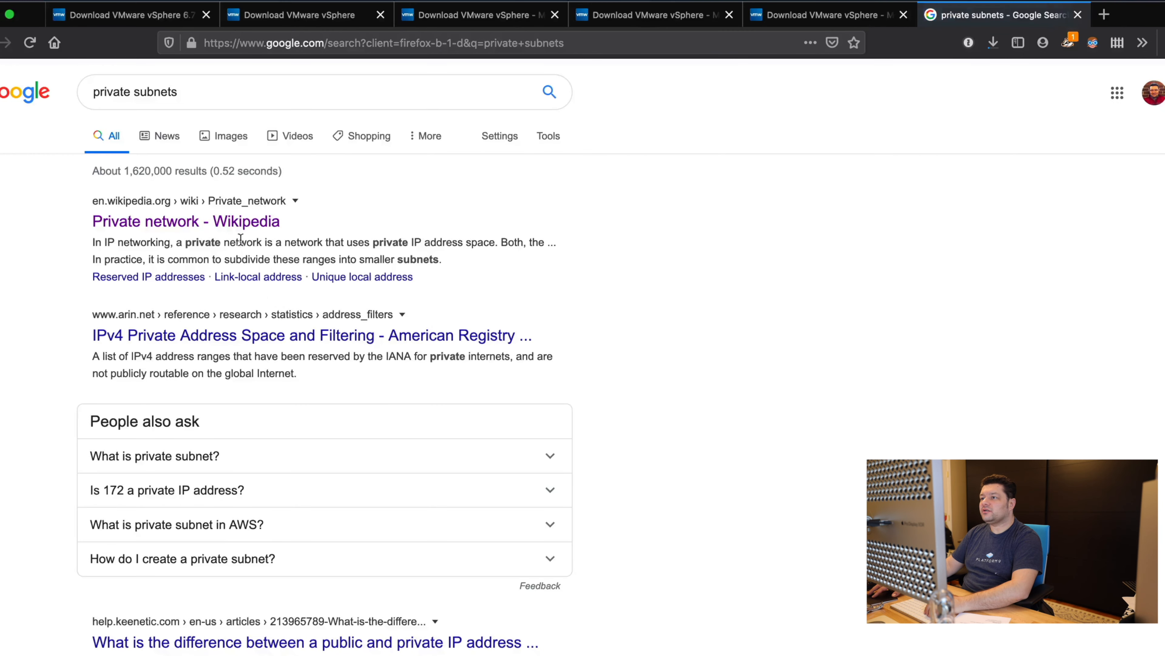
click(240, 225)
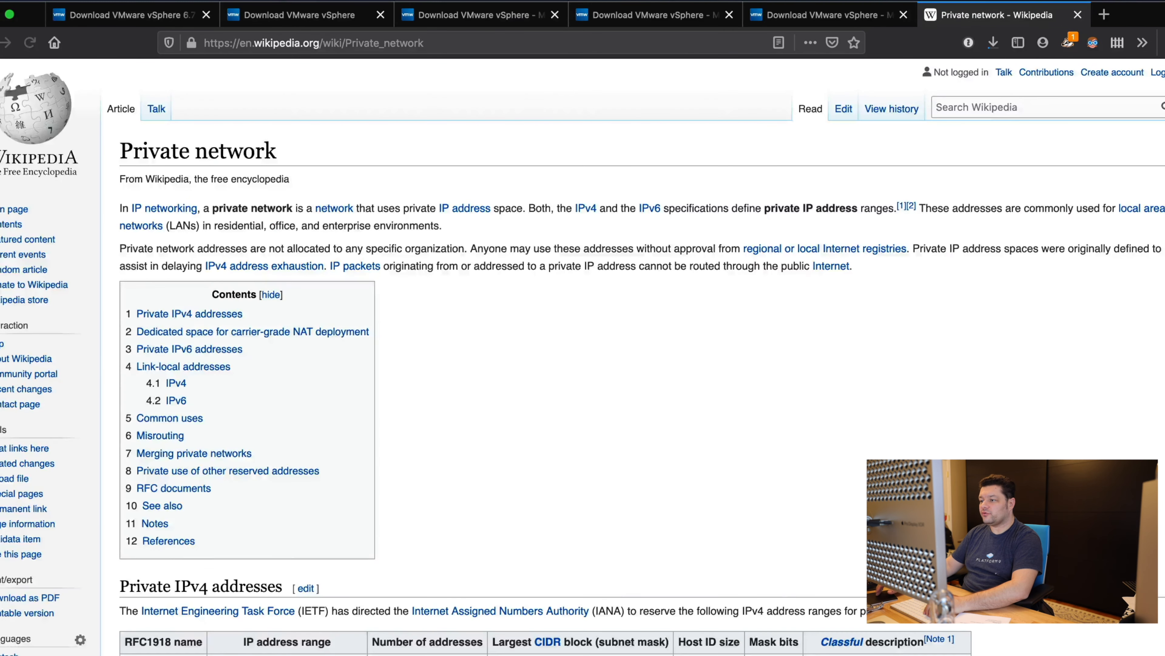
scroll(240, 230, down, 3)
Step: Select the 172.16.0.0 – 172.31.255.255 range in the private IPv4 table
drag(137, 580, 489, 633)
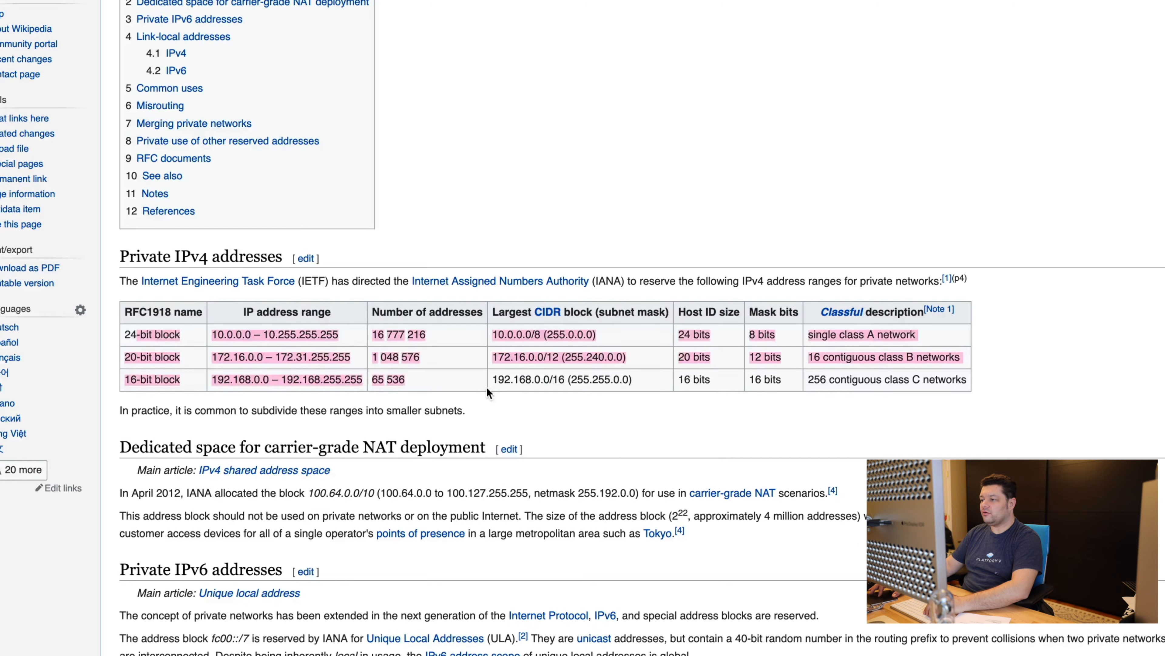
drag(489, 380, 658, 362)
click(658, 362)
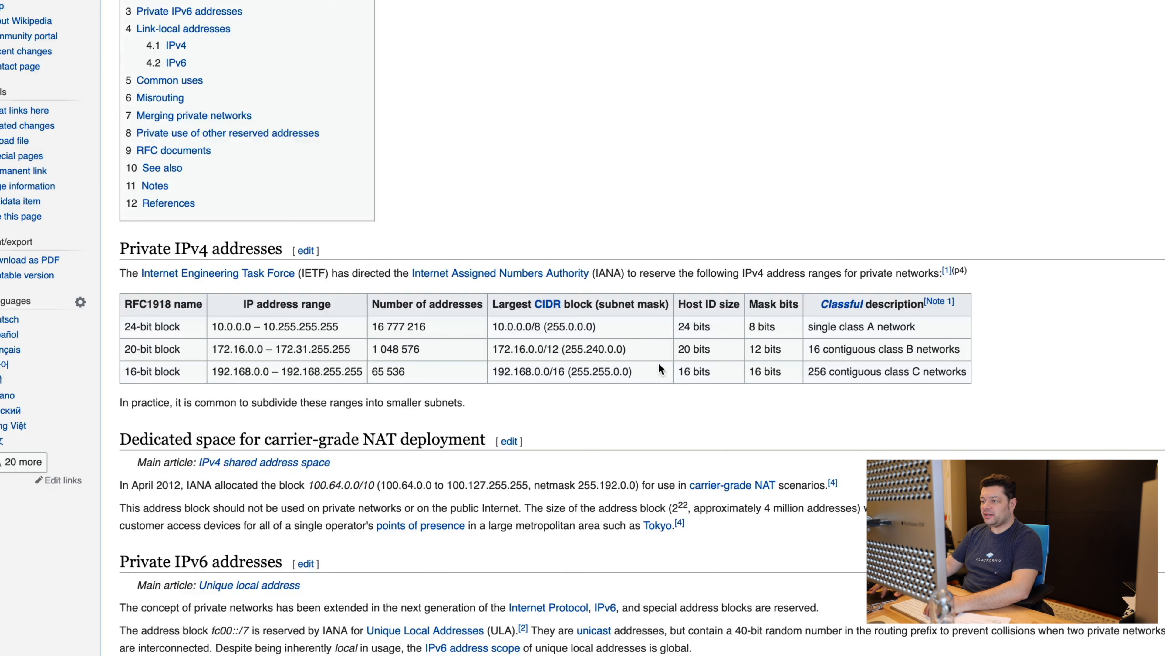
drag(212, 326, 349, 372)
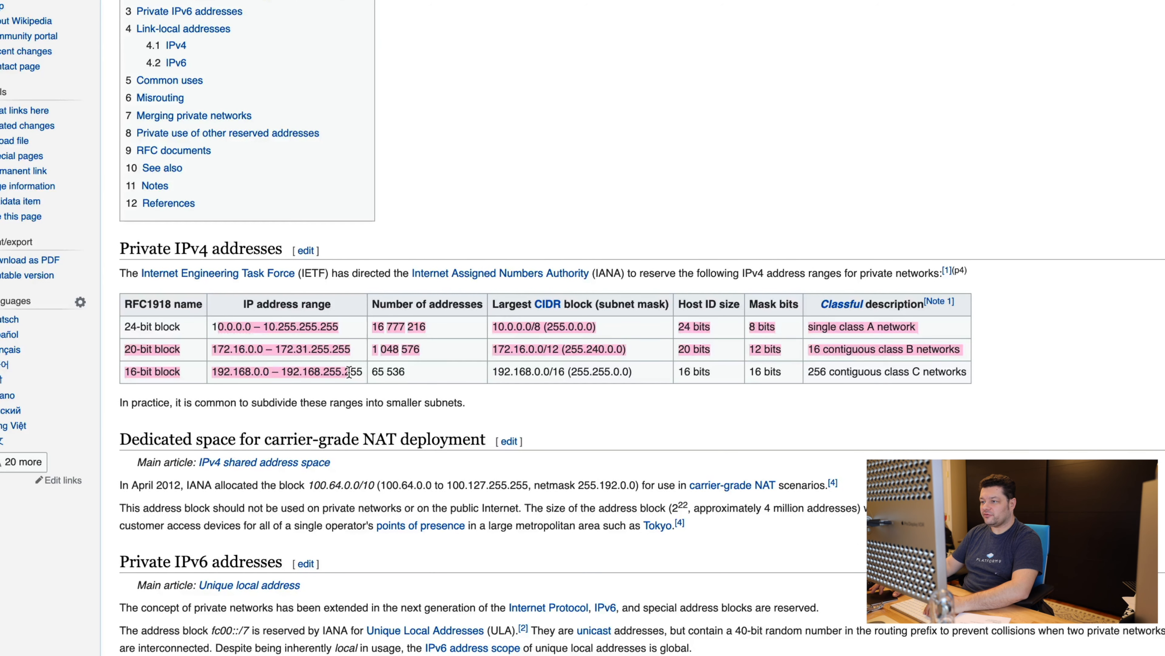
click(349, 371)
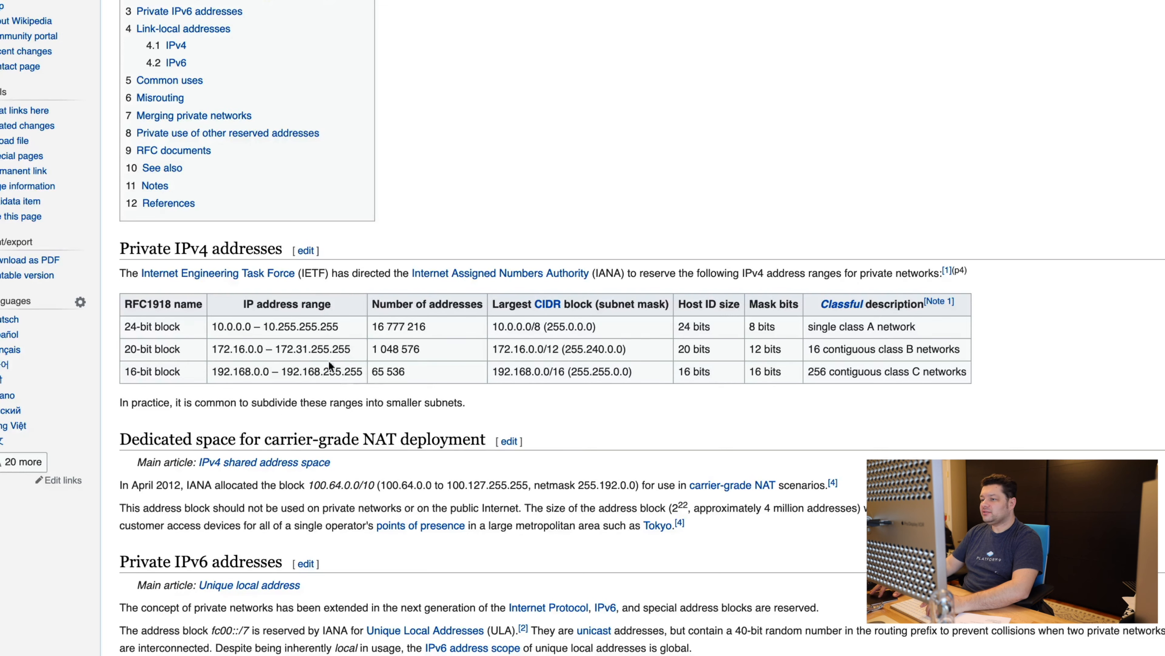
drag(208, 349, 354, 349)
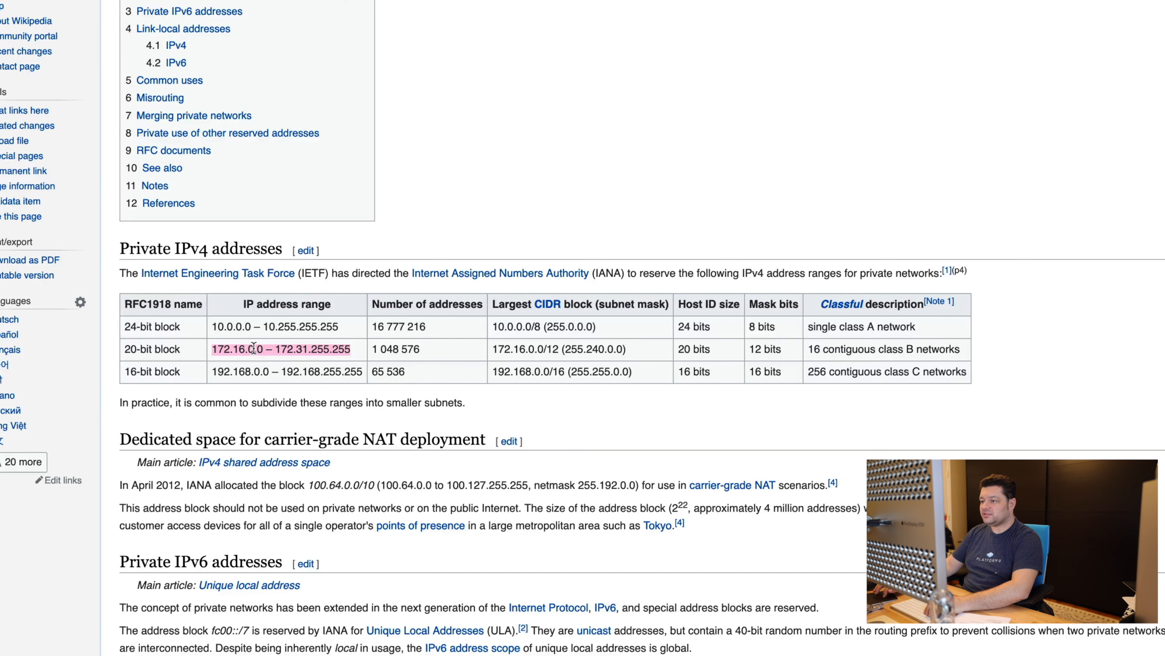
click(326, 340)
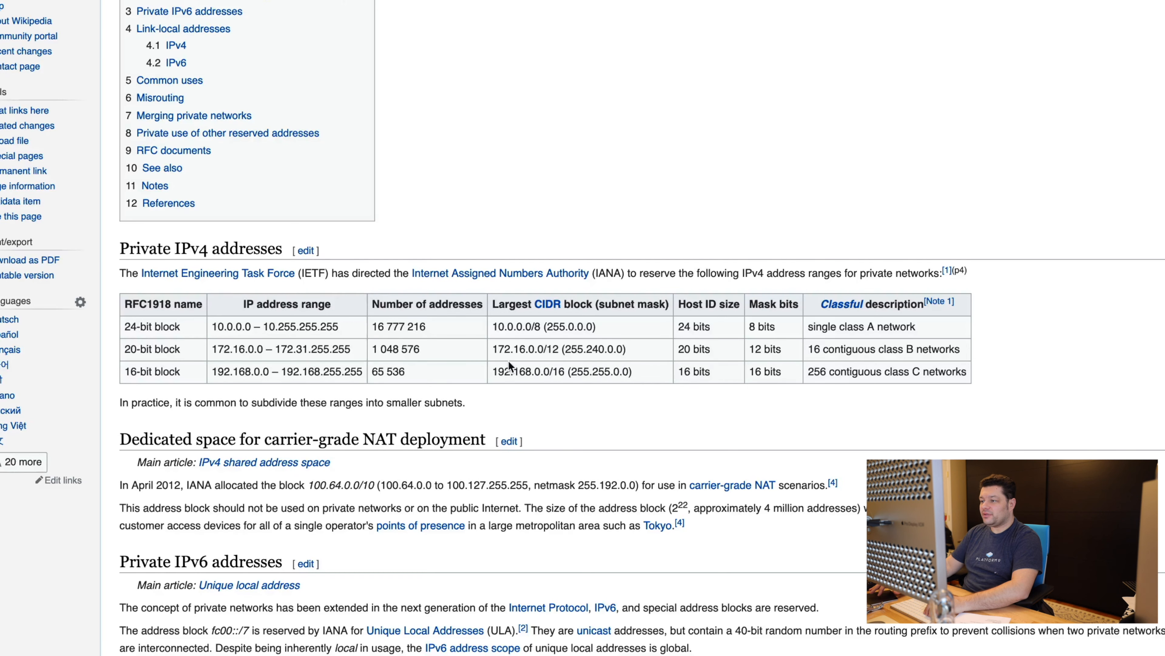
triple_click(284, 345)
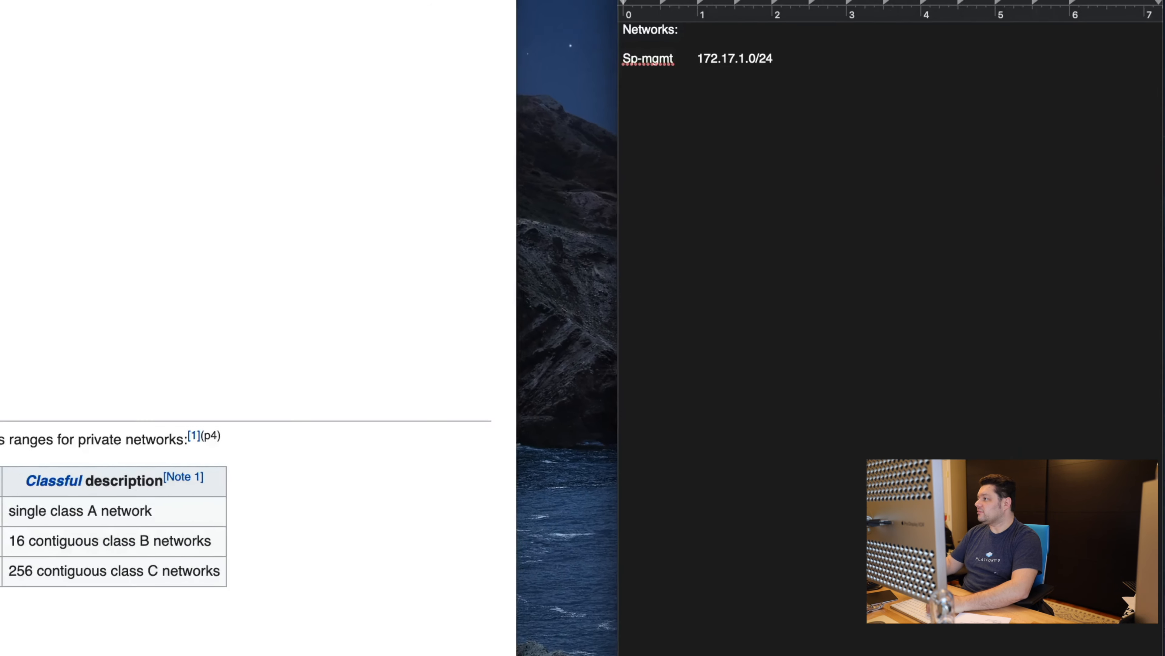
Step: Label the Sp-mgmt row 'Management Network'
click(656, 66)
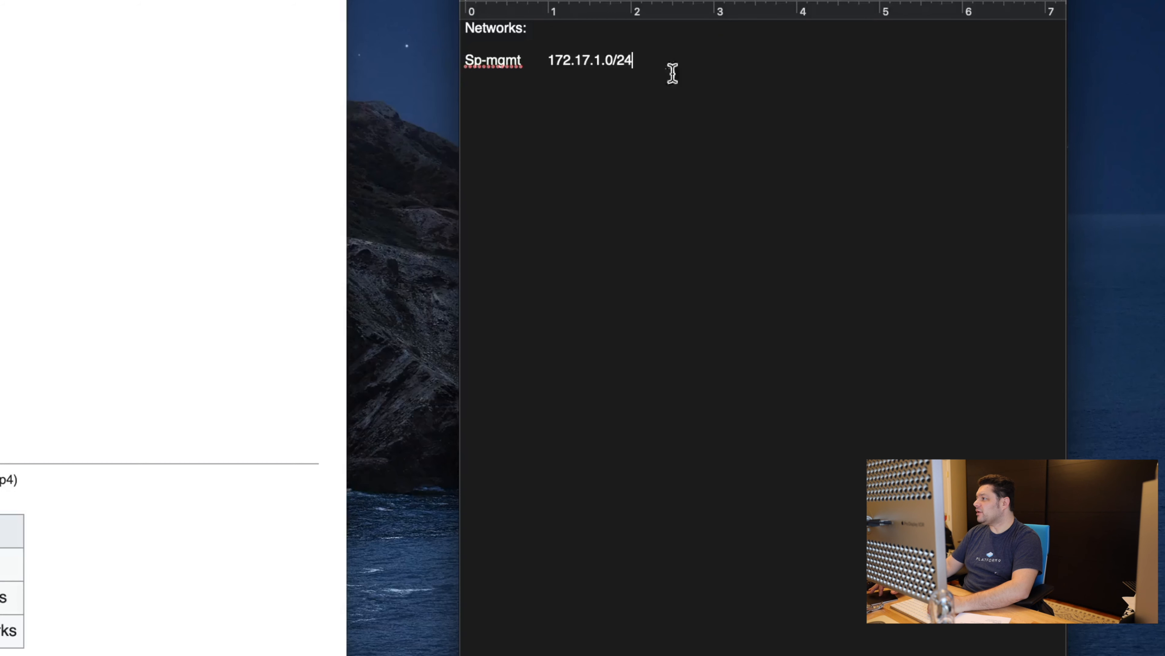
key(Tab)
text(Manag)
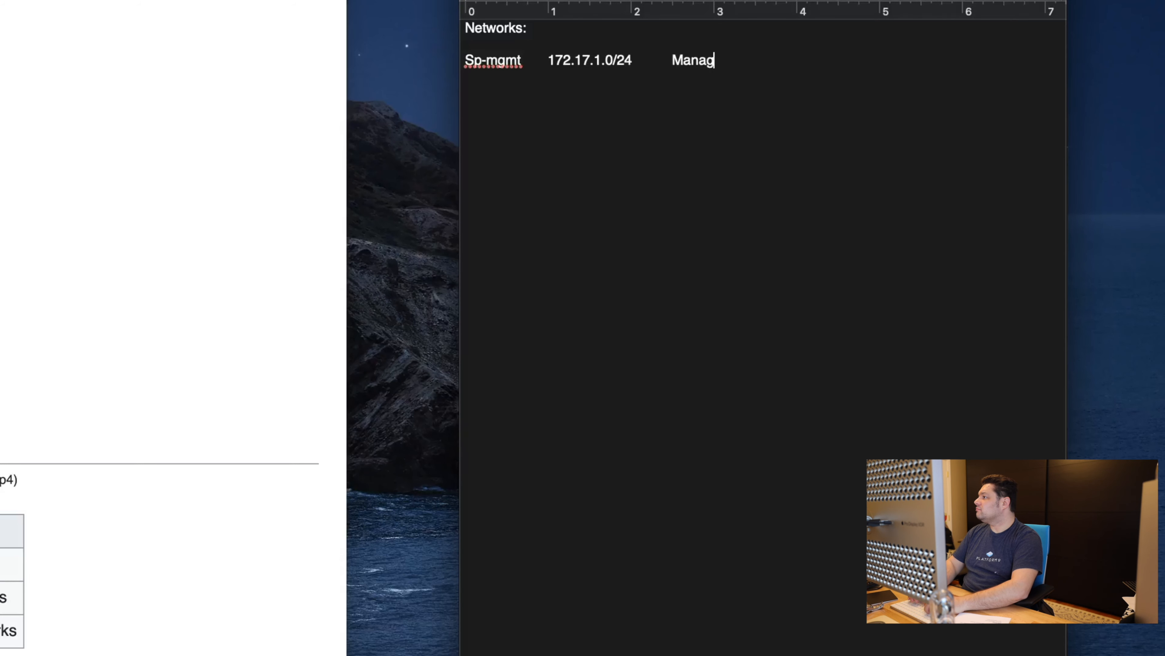
text(ement Network)
key(Return)
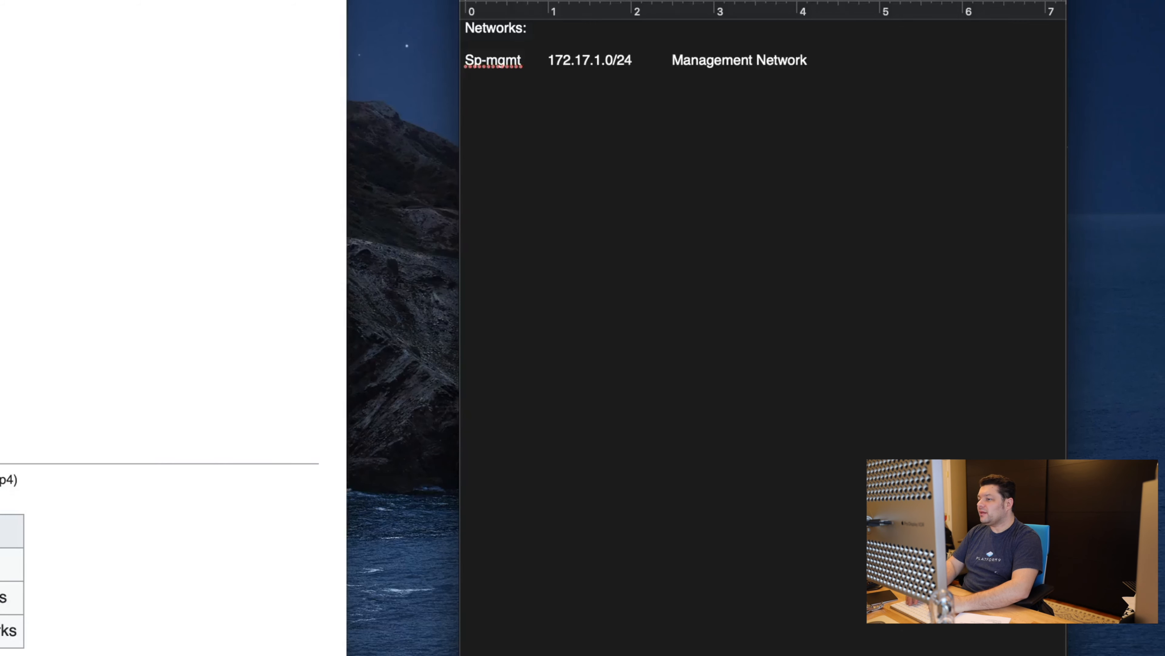
Step: Add an Sp-hosts row with 172.17.2.0/24 and 'Hosts Management Network'
text(Sp-hosts)
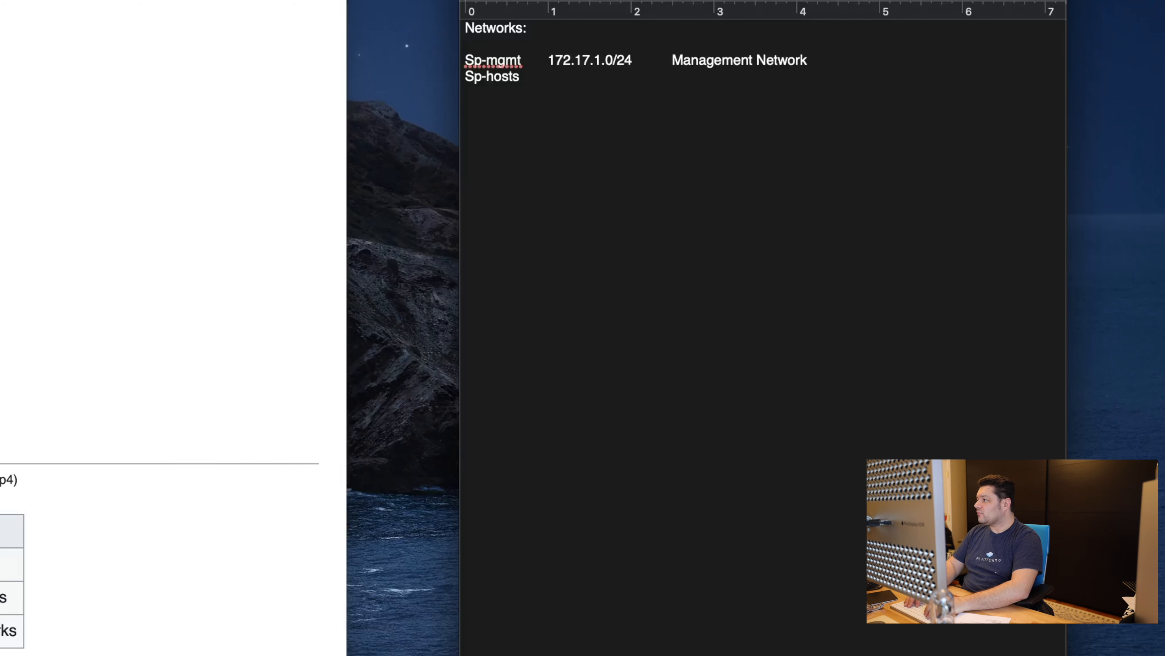
key(Tab)
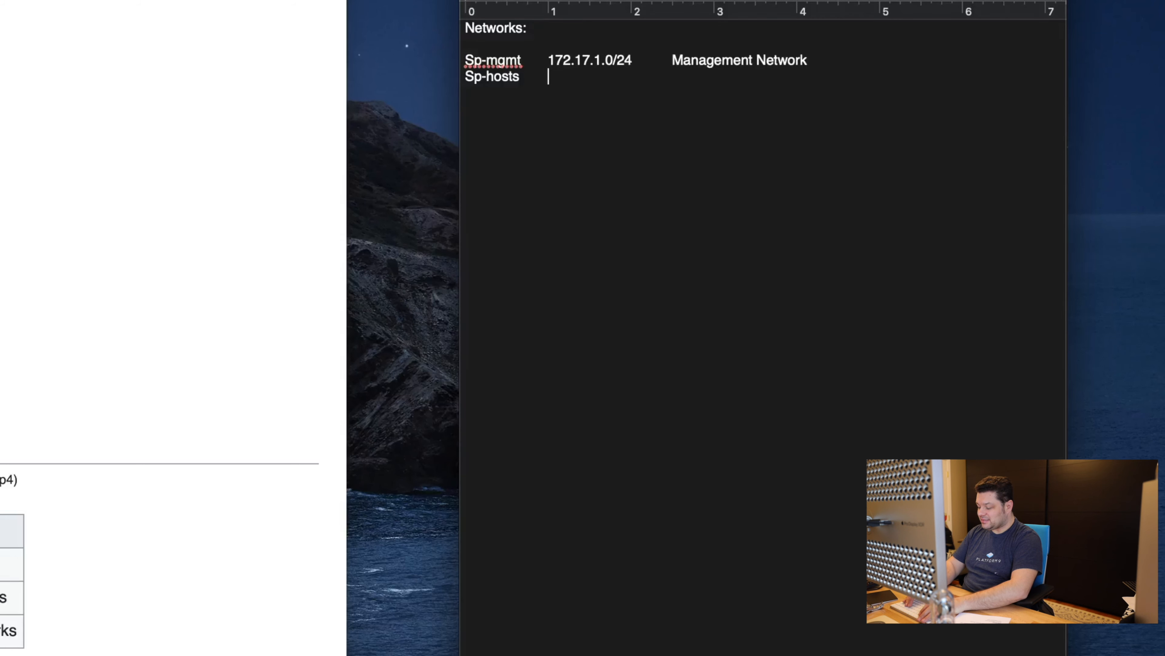
text(172.17.2.0/24)
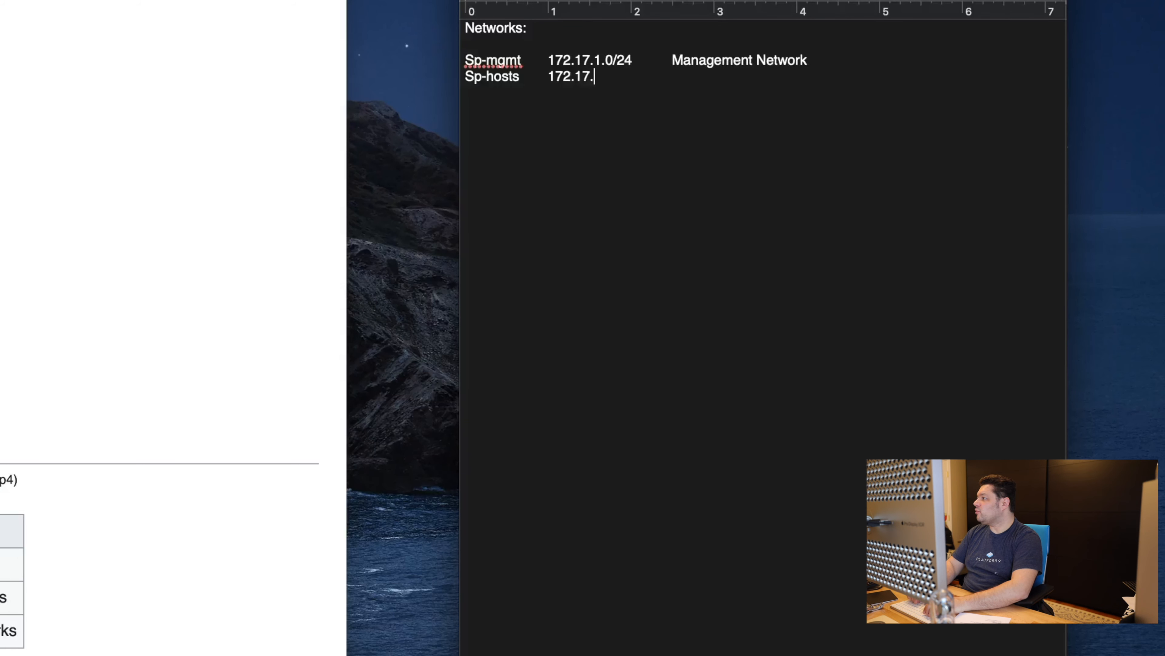
key(Tab)
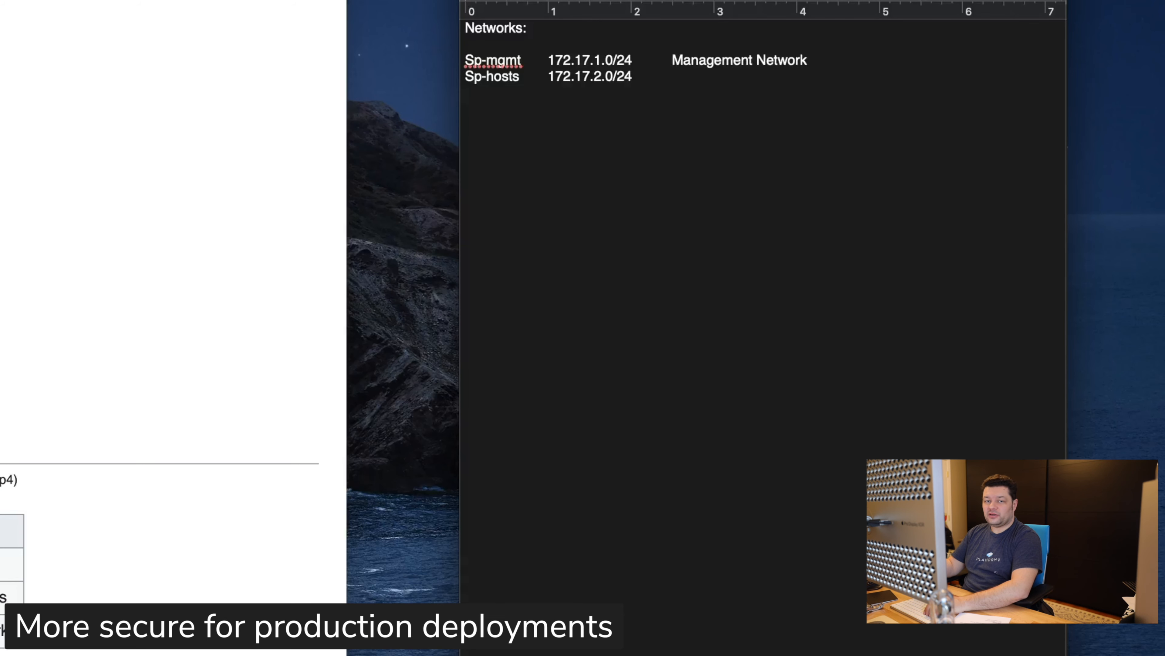
text(Hosts)
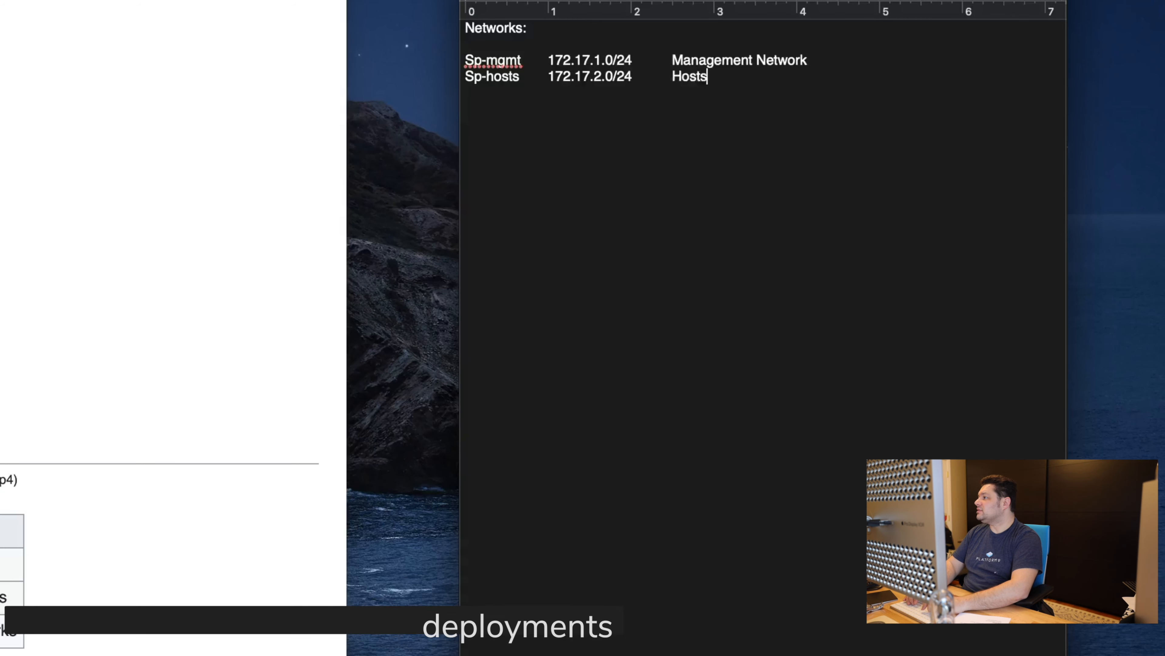
text( Management Network)
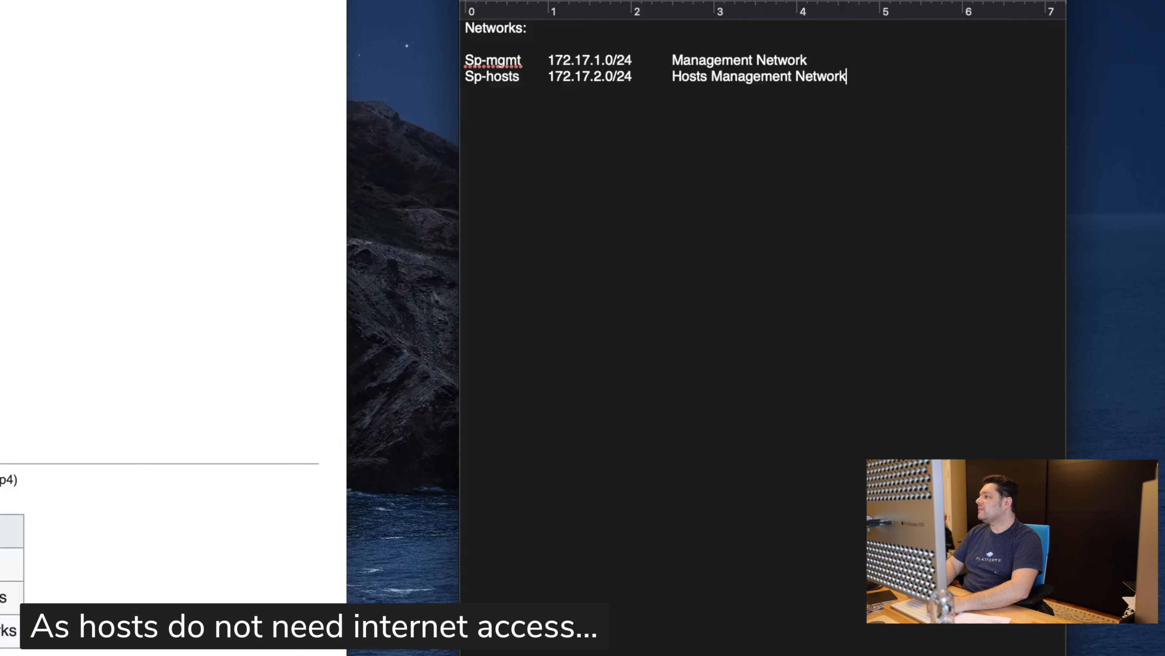
key(Return)
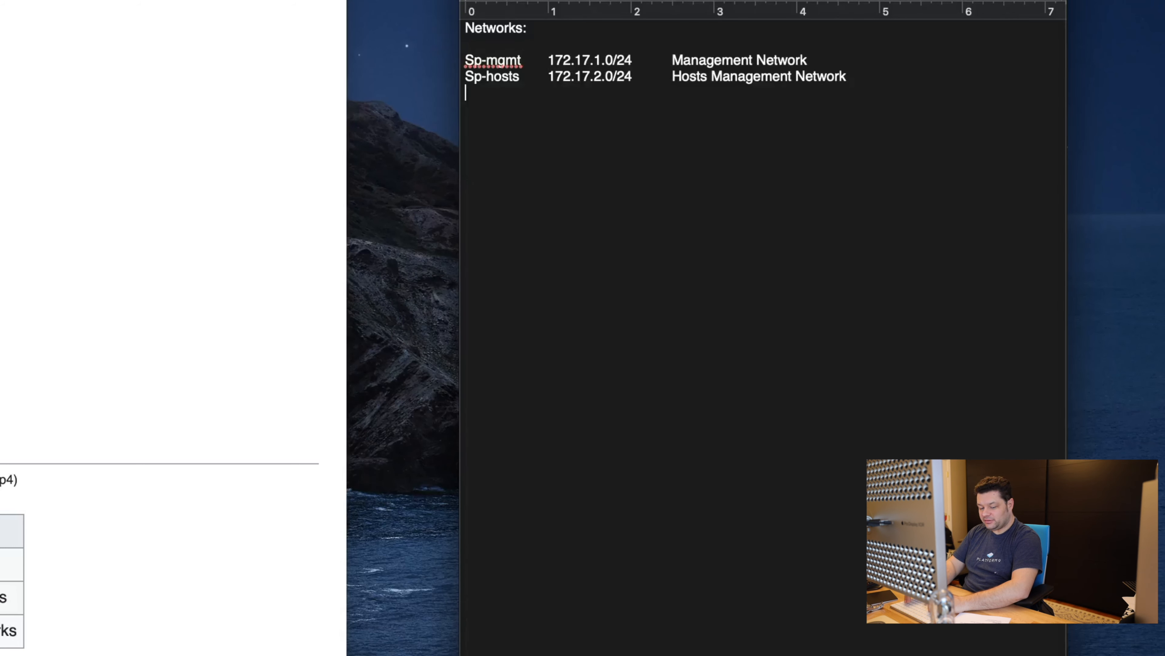
Step: Add the Sp-vmotion row with 172.17.3.0/24 and vMotion, then type Sp-vsan below it
text(Sp-vmotion)
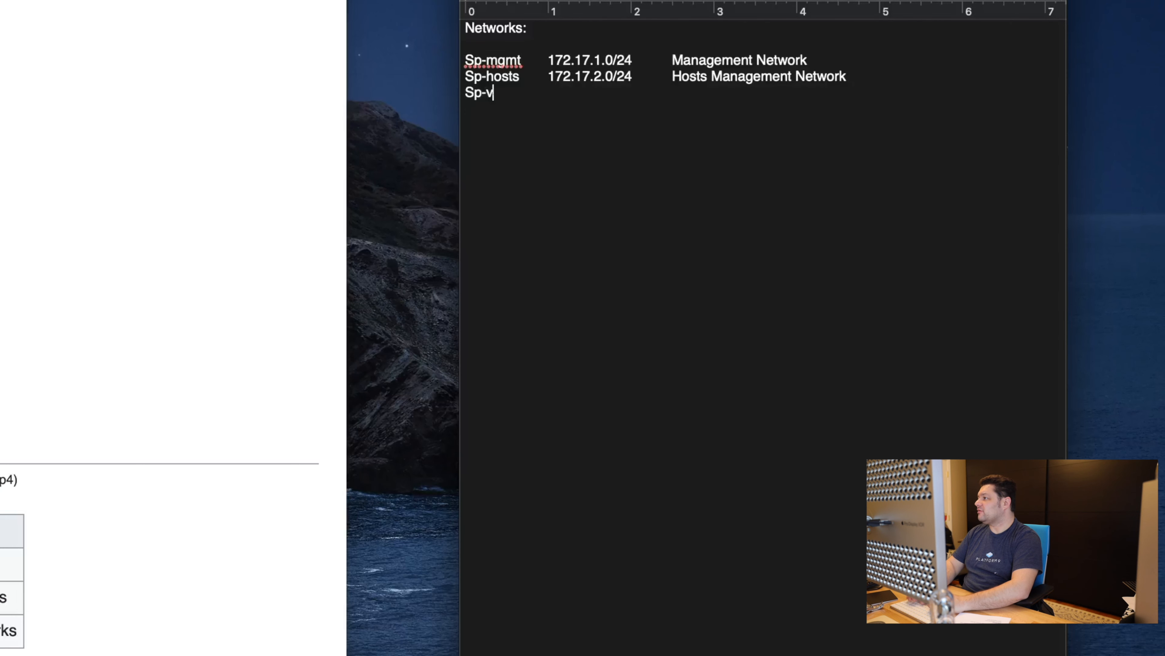
key(Tab)
text(1)
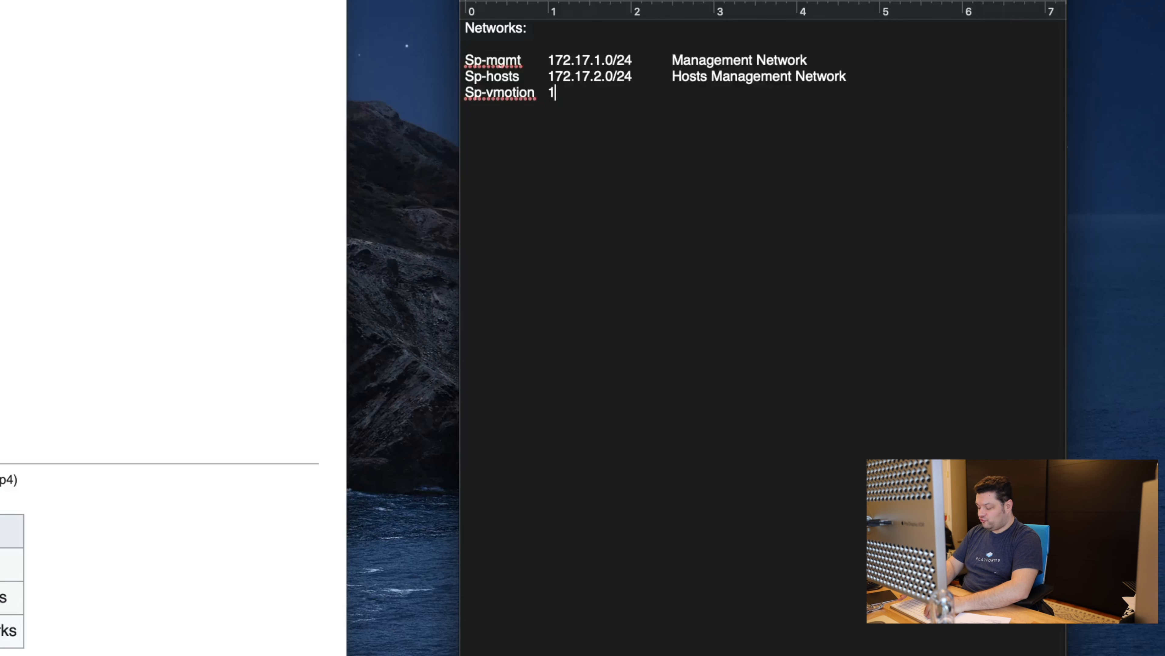
text(72.17)
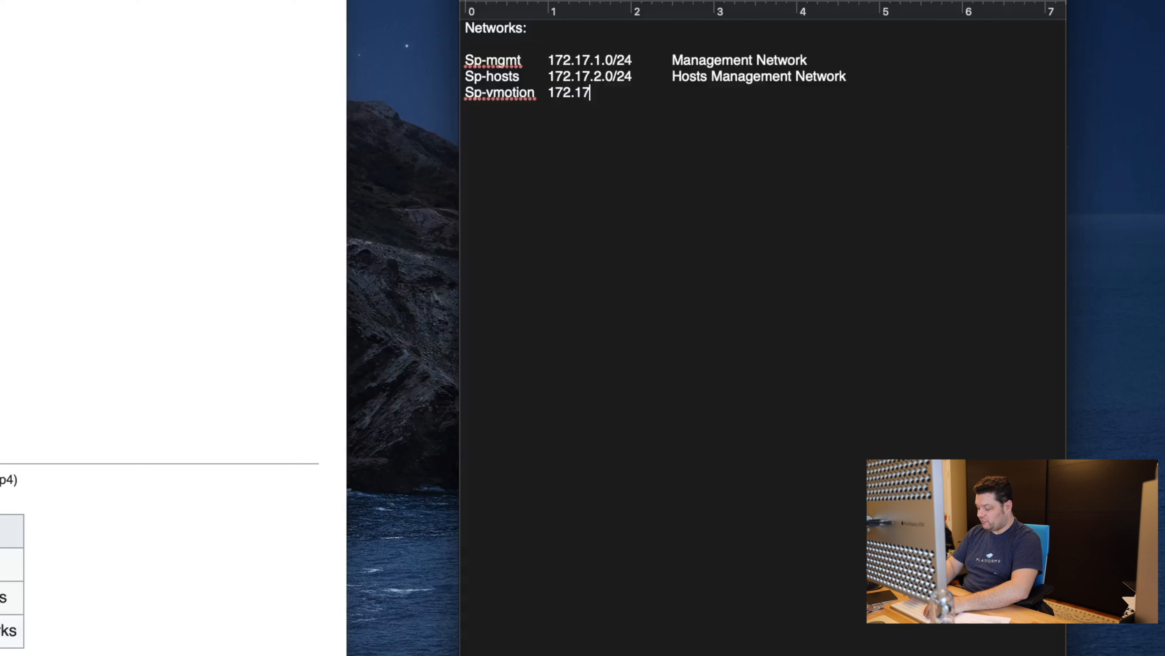
text(.3.0/24)
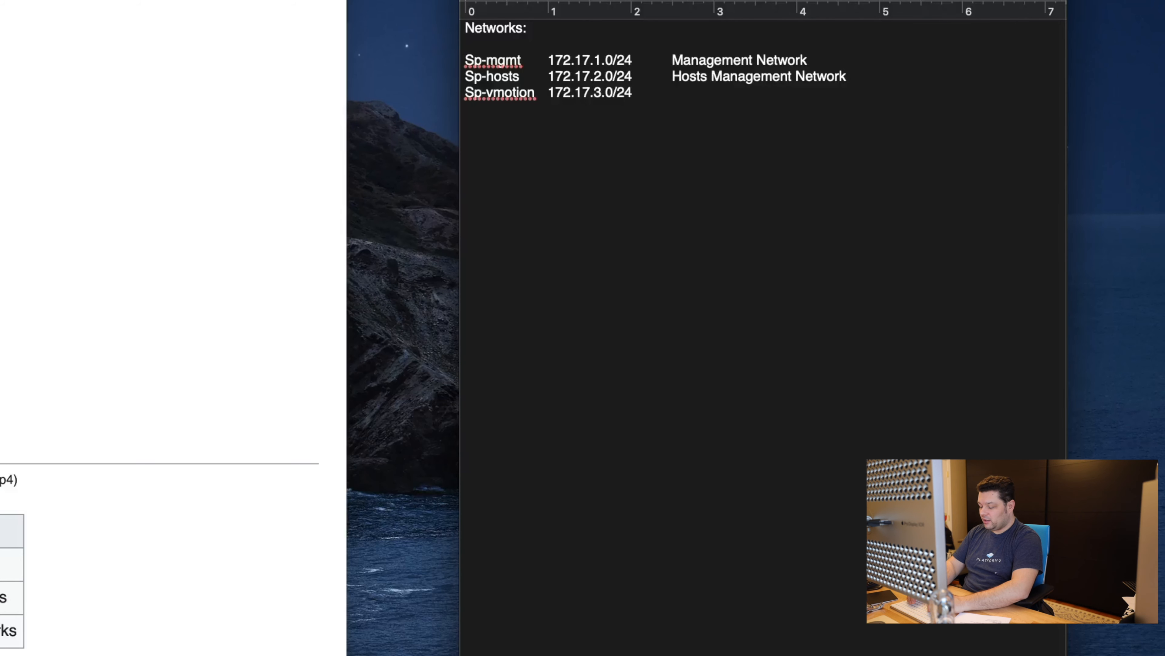
text(vMotion)
key(Return)
text(Sp-vsan)
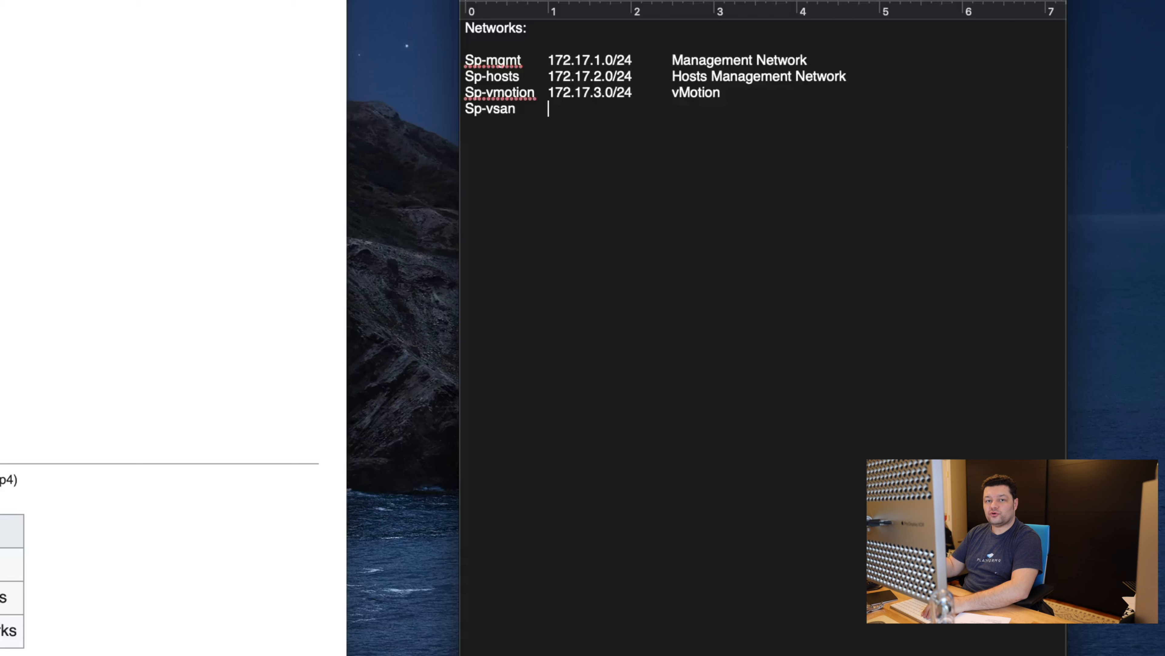
Step: Fill the Sp-vsan row with 172.17.4.024 and vSAN
key(Tab)
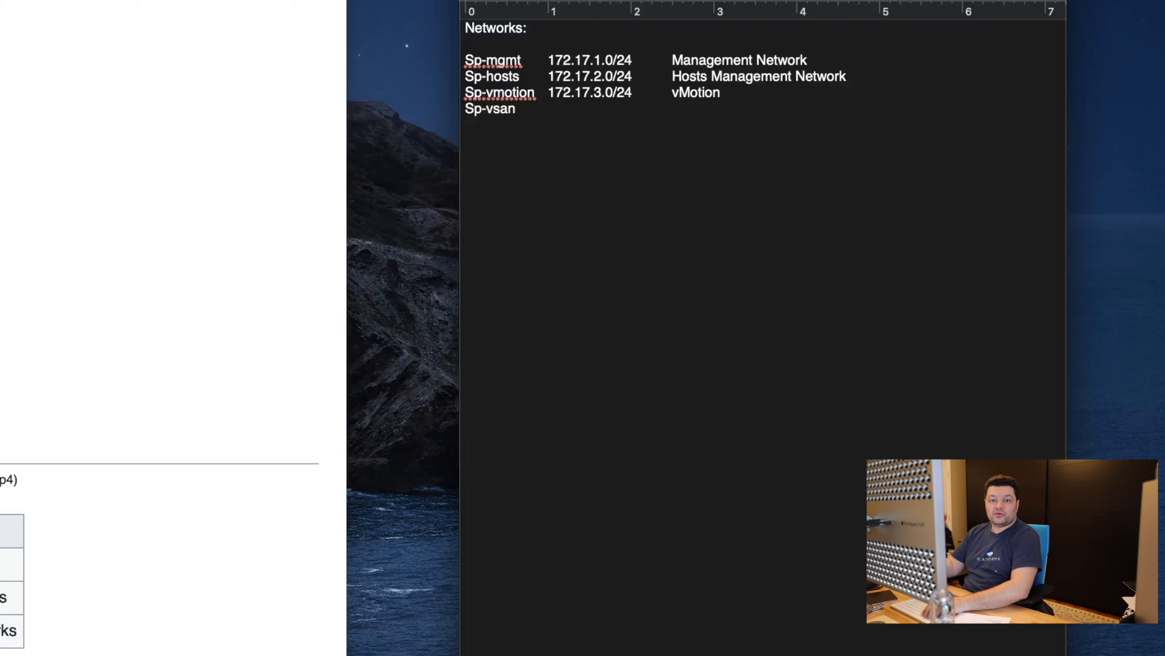
key(Tab)
text(172.17.4.024)
key(Tab)
text(vSAN)
key(Return)
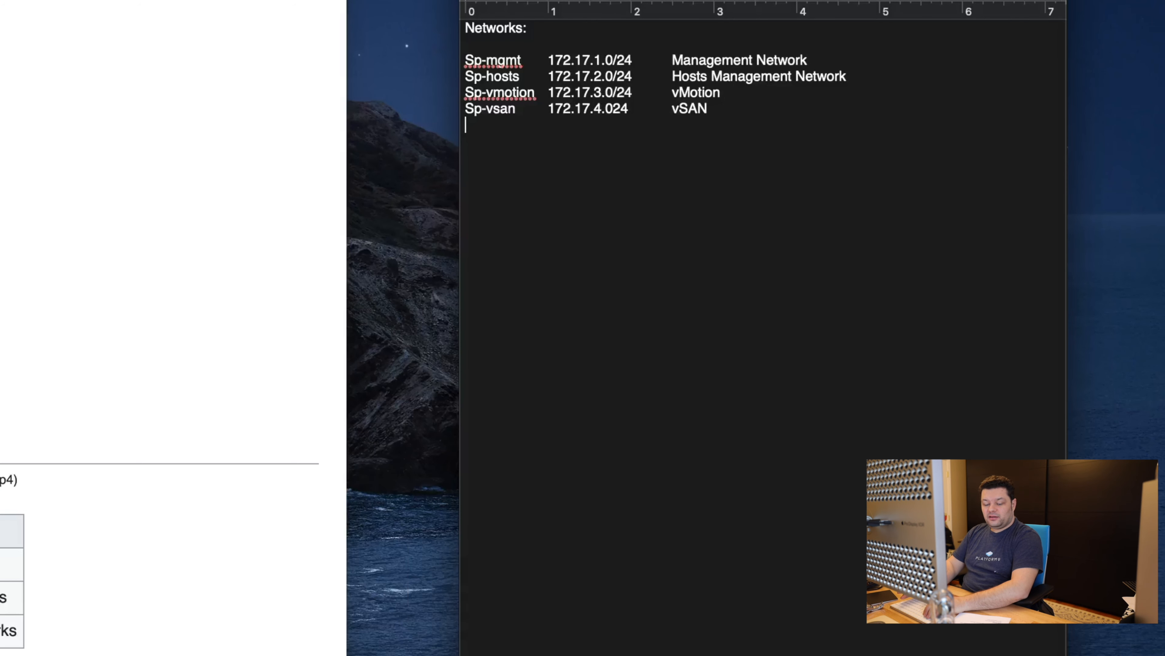
Step: Add an Sp-DMZ row with 172.17.255.0/24 and the label DMZ
text(Sp-)
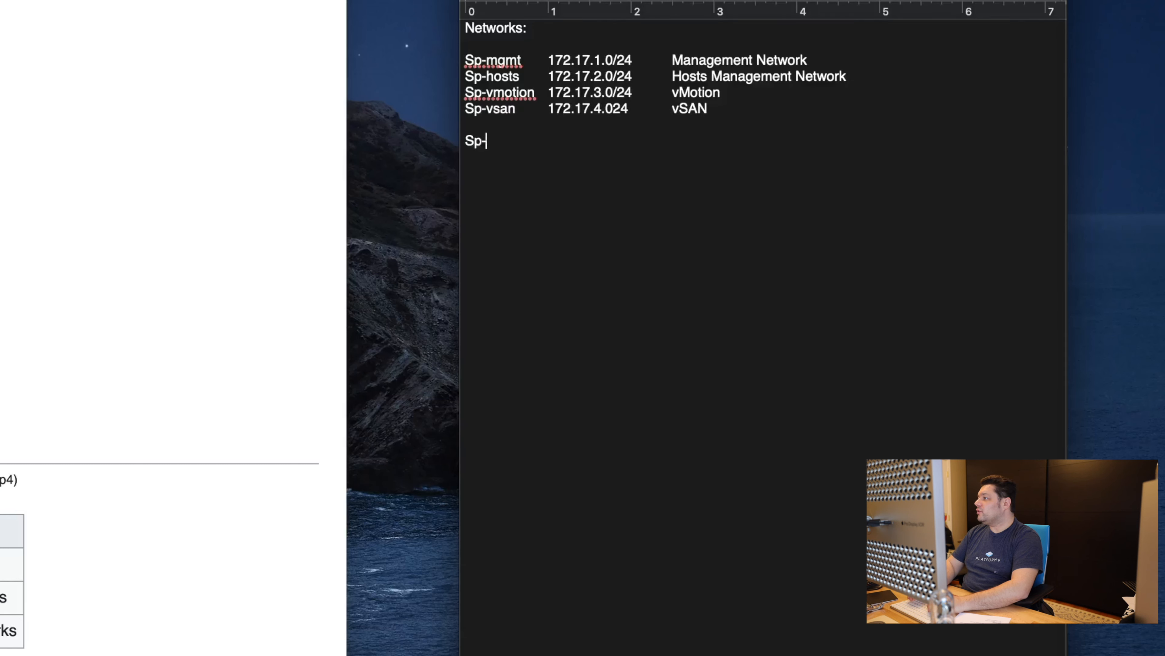
text(DMZ)
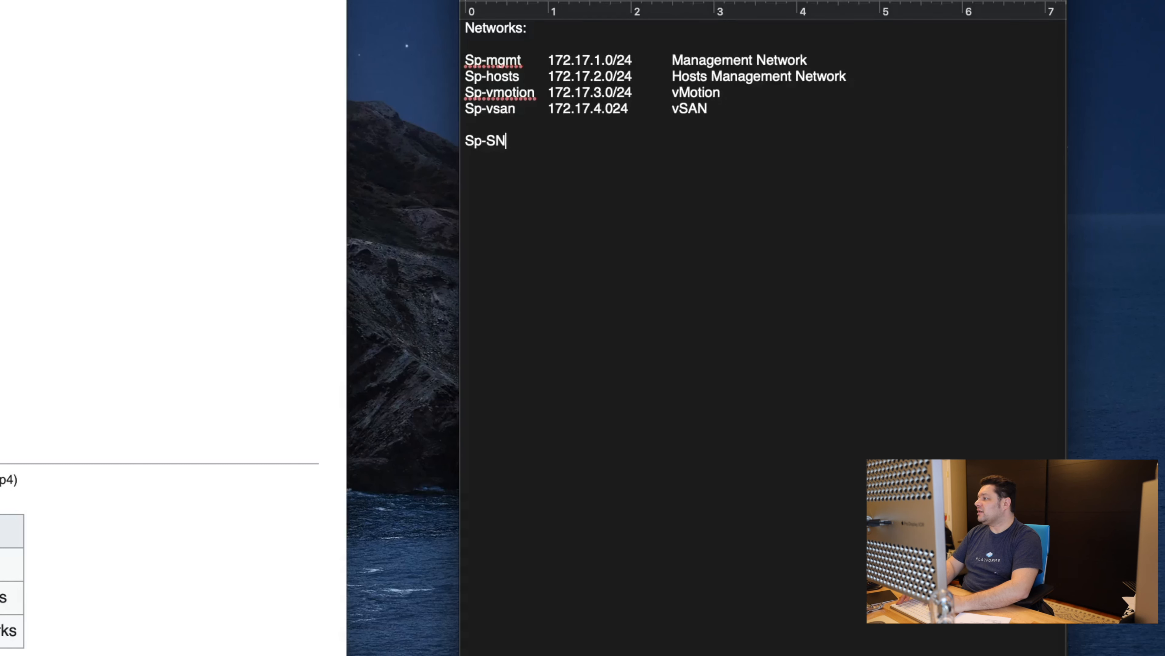
key(Tab)
text(1)
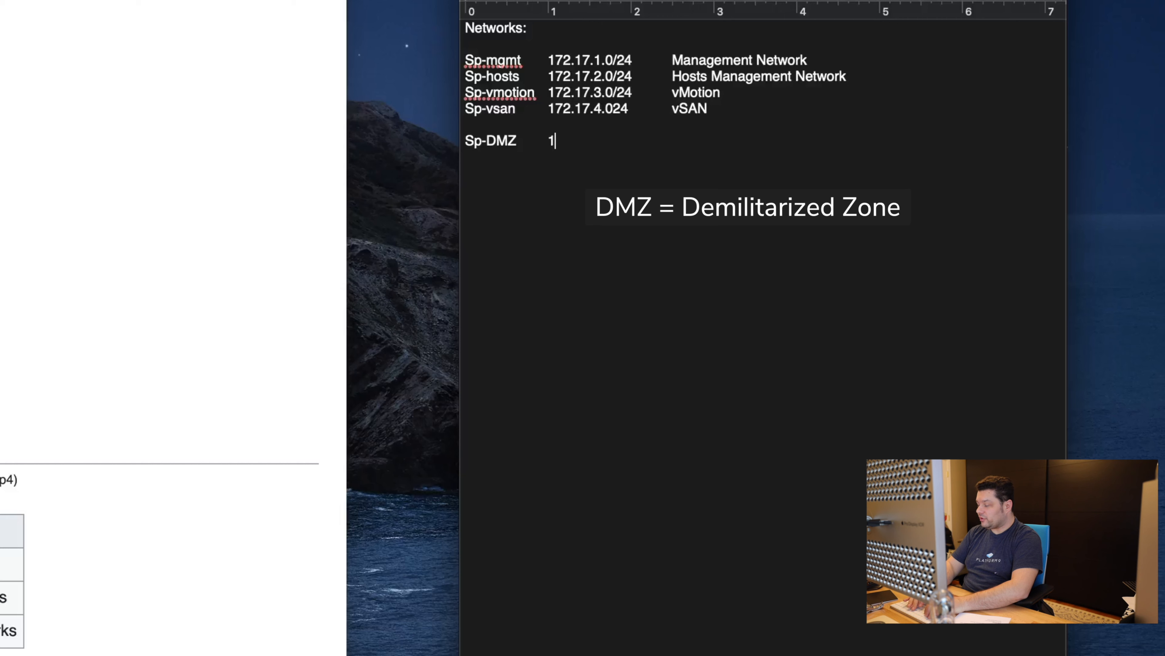
text(72.17.4)
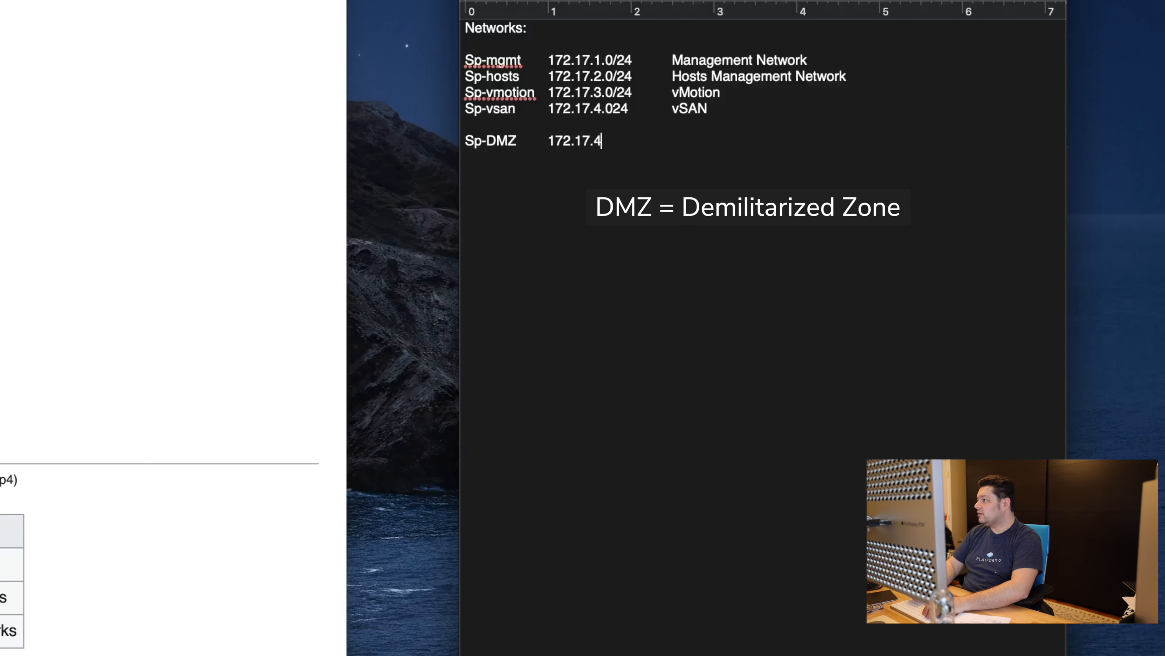
key(BackSpace)
text(122)
key(BackSpace)
key(BackSpace)
key(BackSpace)
text(24)
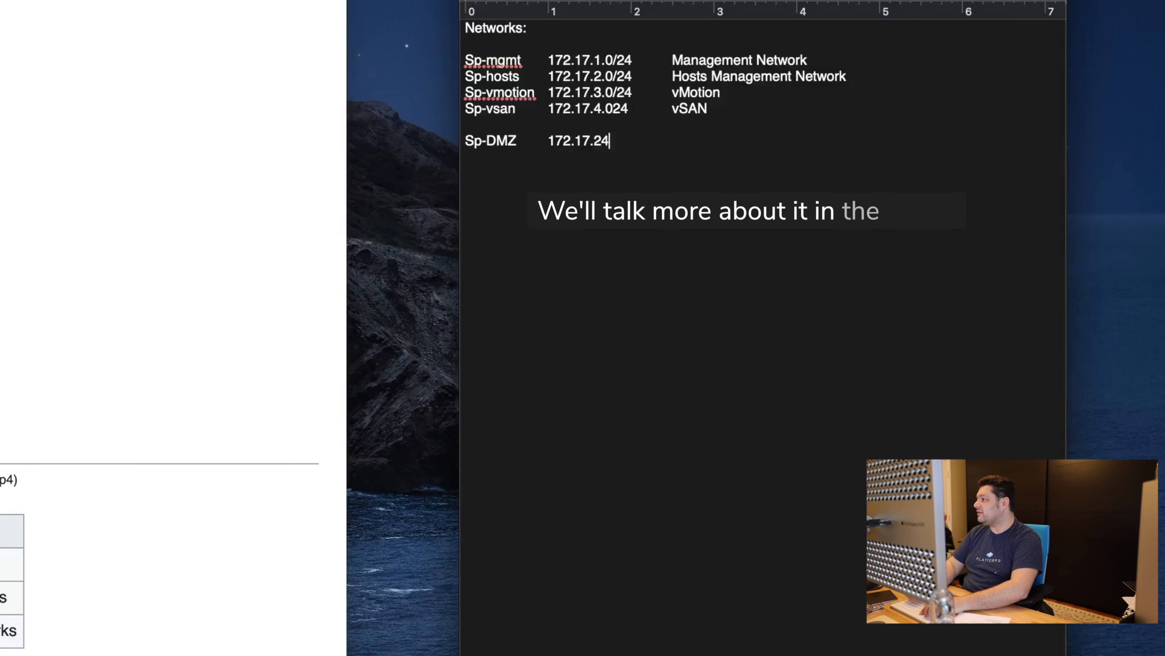
key(BackSpace)
text(55.0/24)
key(Tab)
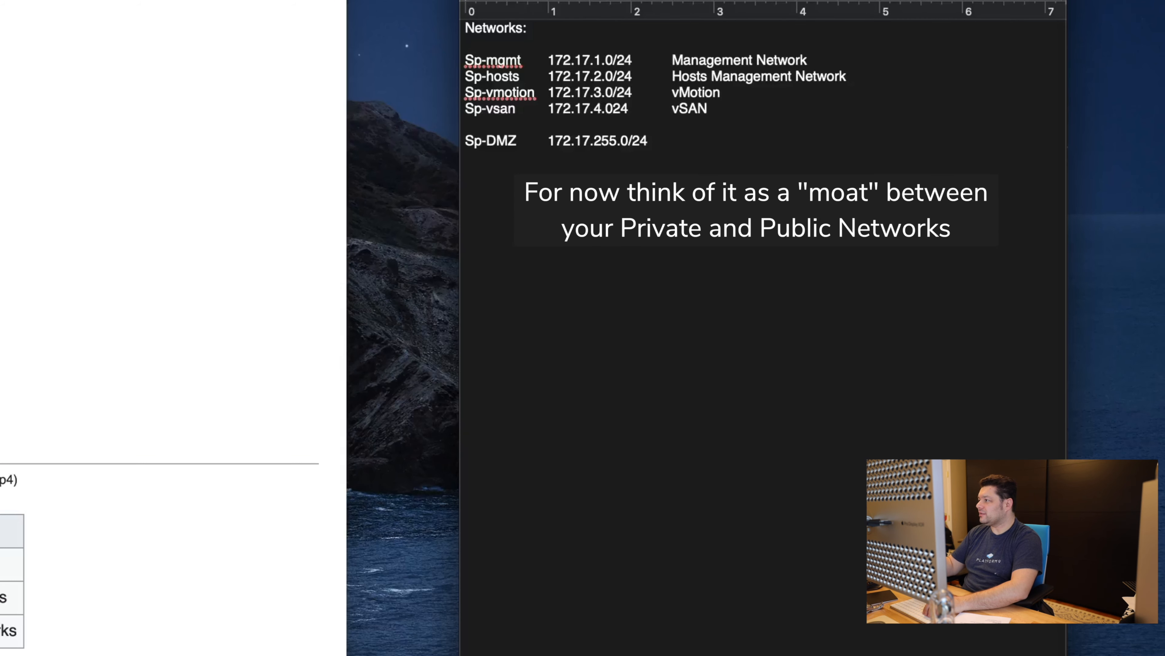
text(DMZ)
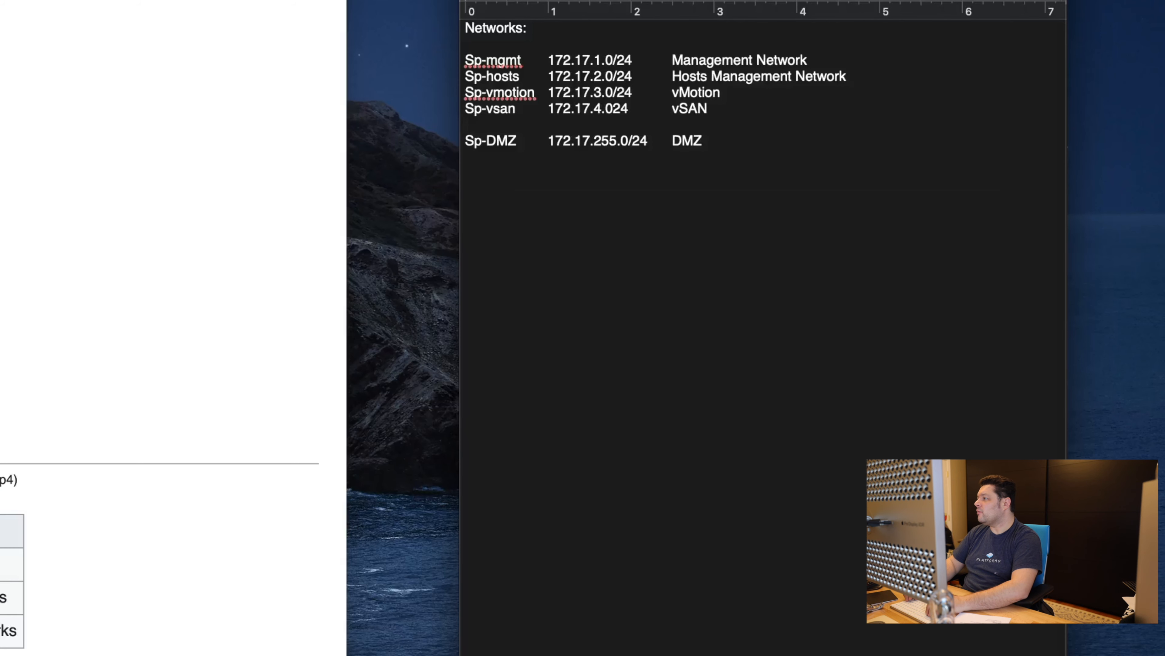
Step: Insert a new line above Sp-DMZ and type Sp-Priv01
key(Up)
key(Return)
key(Return)
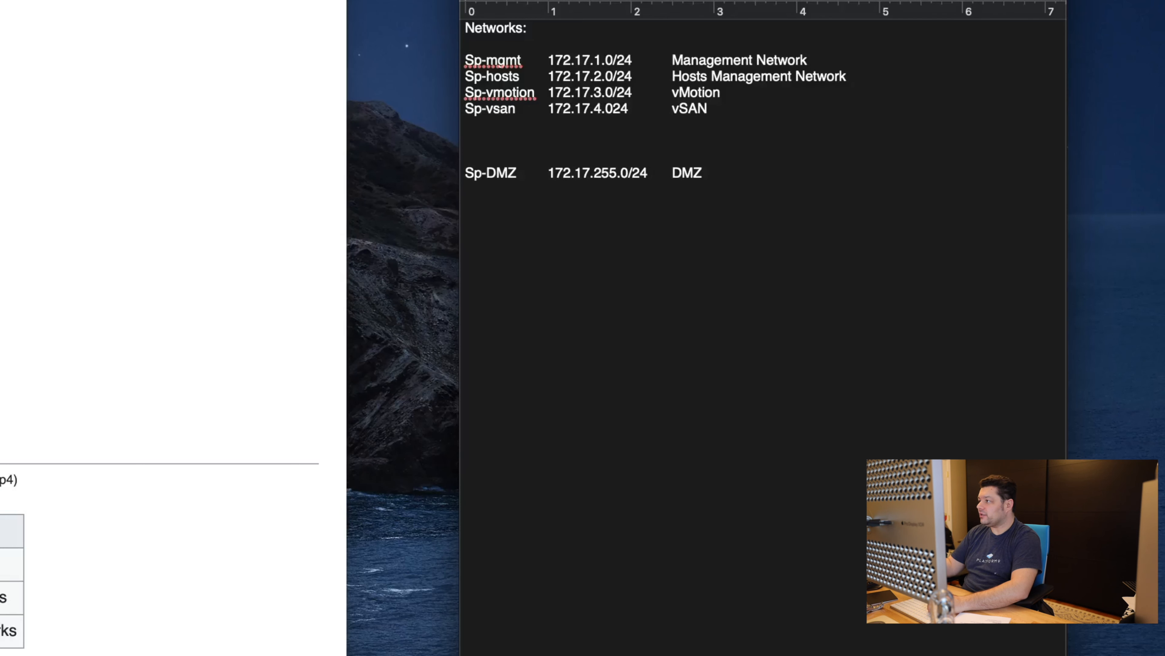
text(Sp-Priv01)
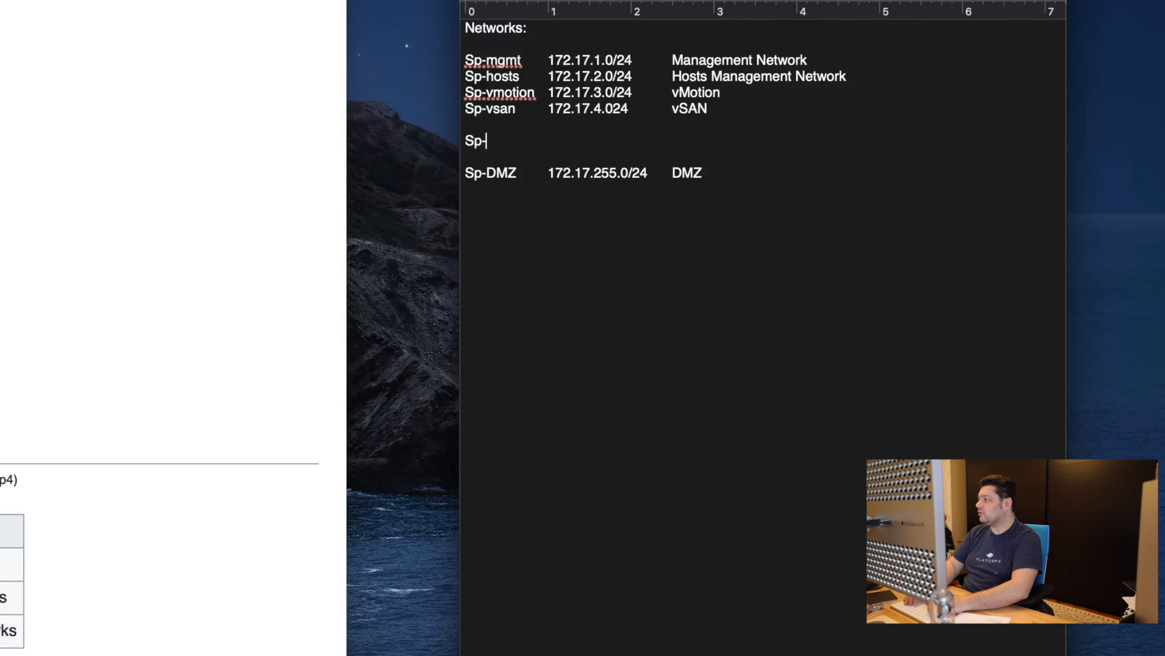
Step: Fill the Sp-Priv01 row with 172.16.101.0/24 and 'First Private Net'
key(Tab)
text(162.1)
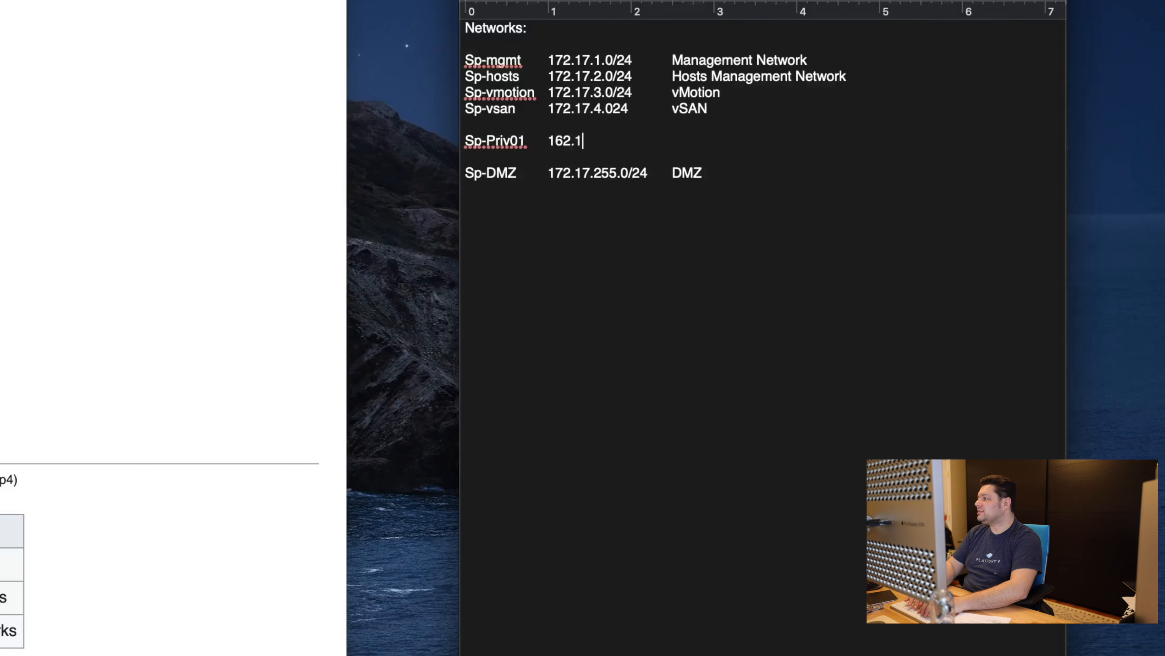
key(BackSpace)
key(BackSpace)
key(BackSpace)
text(7)
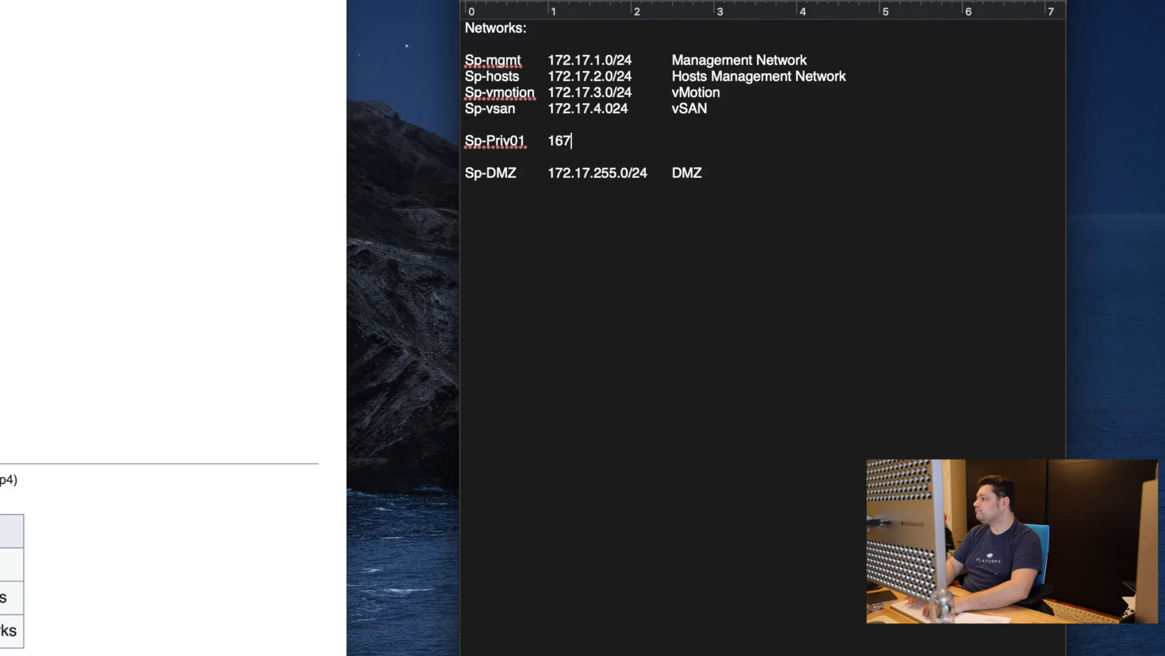
key(BackSpace)
key(BackSpace)
text(72.16.3)
key(BackSpace)
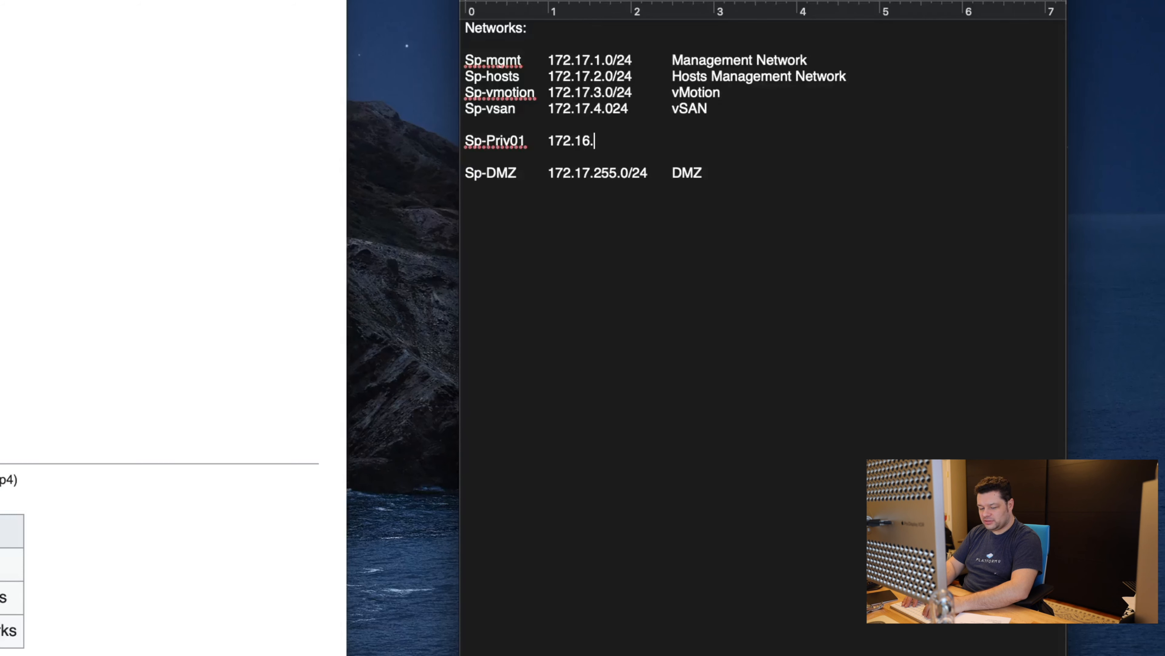
text(101.0/24	)
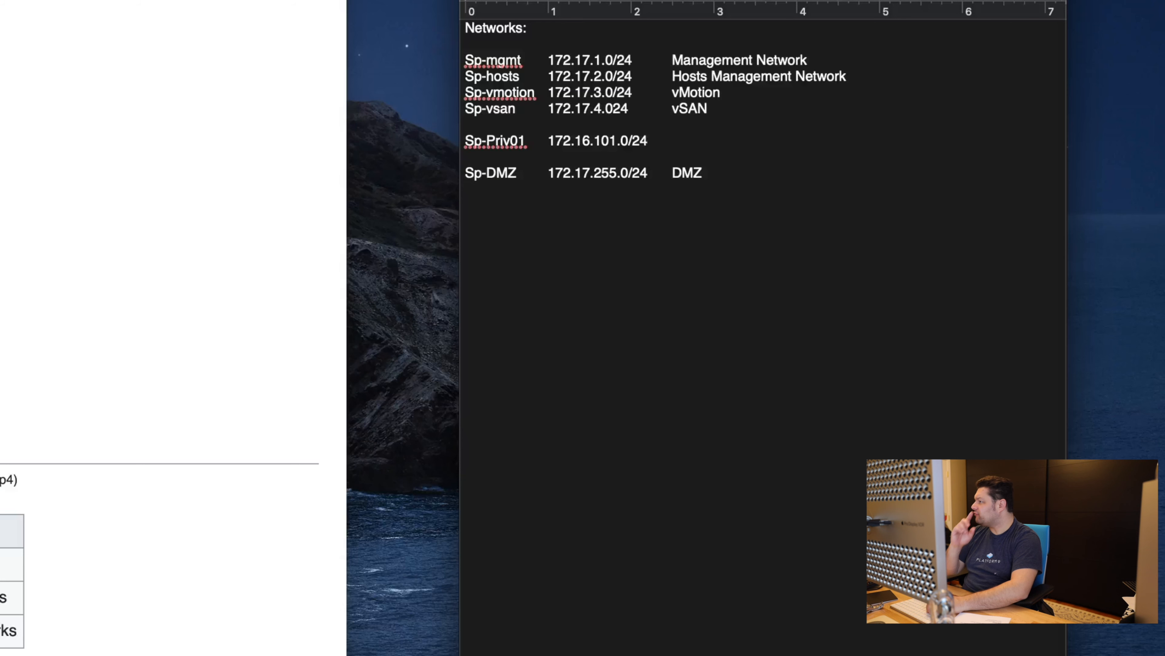
text(First Private Net)
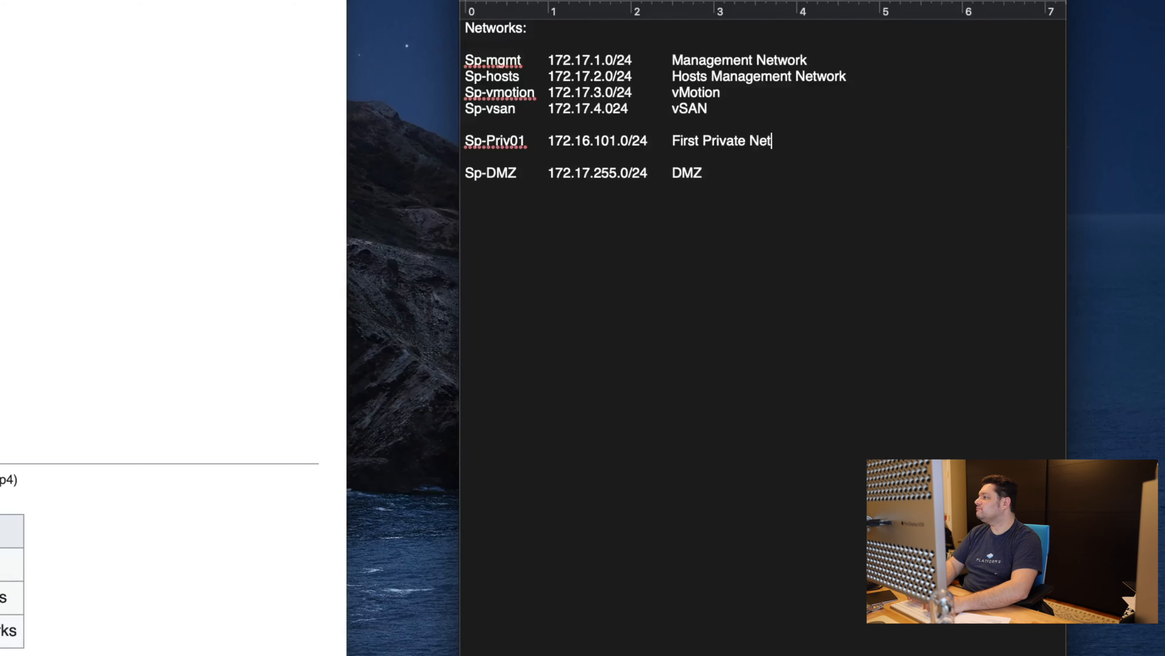
key(Return)
Step: Add an Sp-Priv02 row with 172.16.102.0/24 and 'Second Private Net'
text(Sp-Priv)
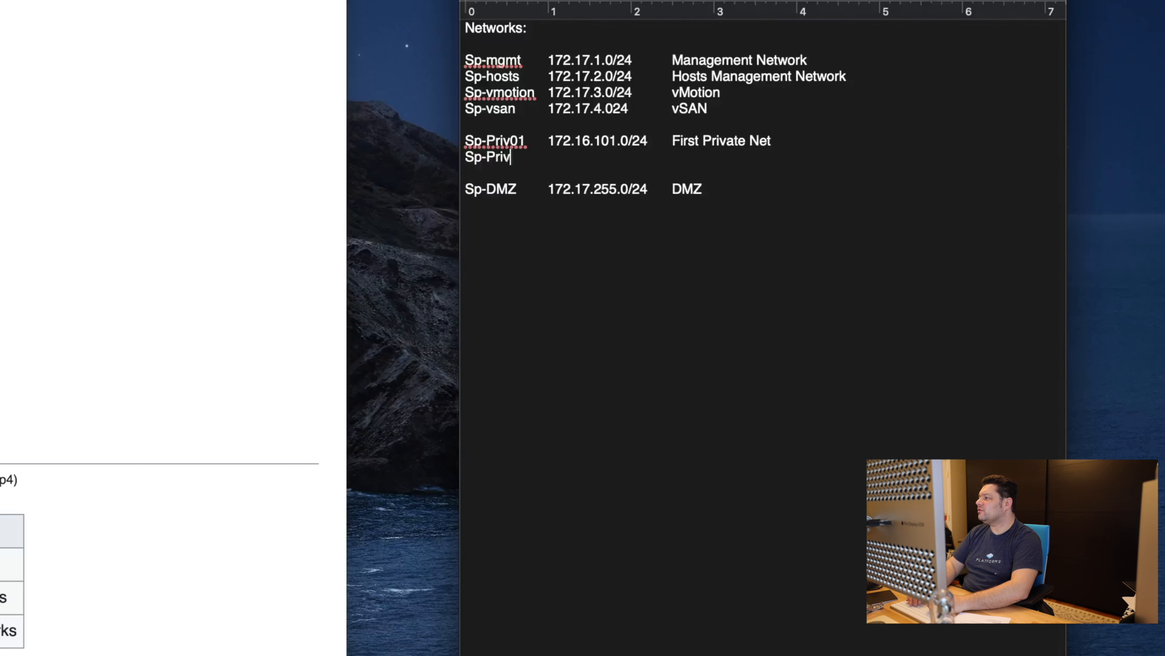
text(02)
key(Tab)
text(162.16)
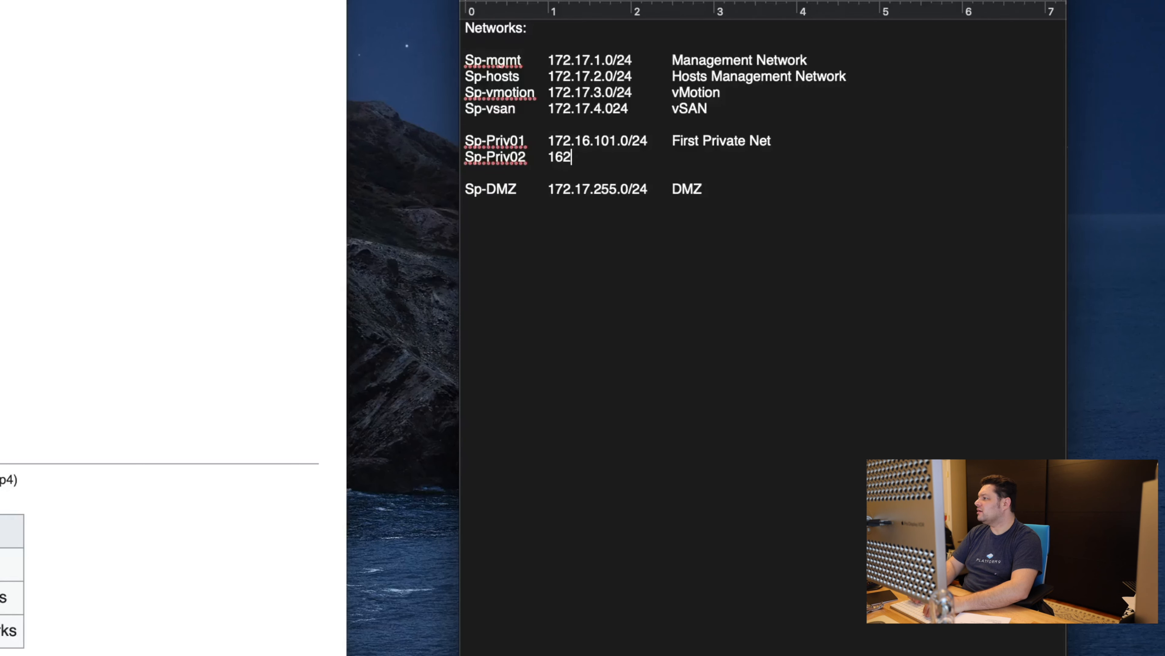
key(BackSpace)
key(BackSpace)
key(BackSpace)
key(BackSpace)
key(BackSpace)
text(7)
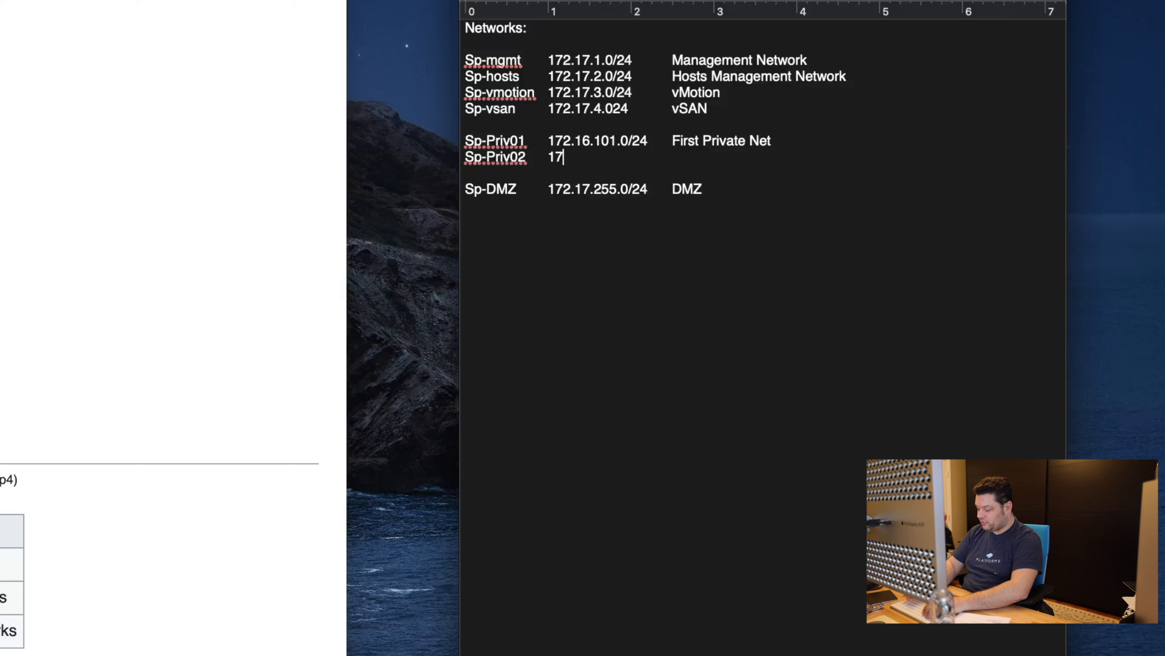
text(2.16.101)
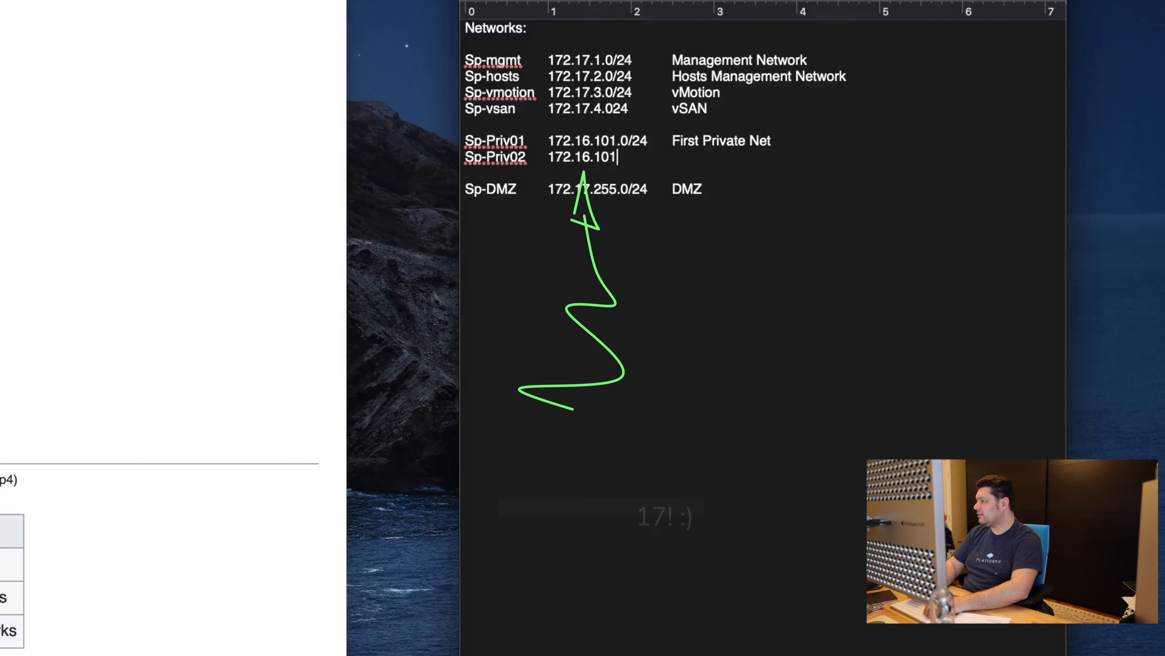
key(BackSpace)
text(2.)
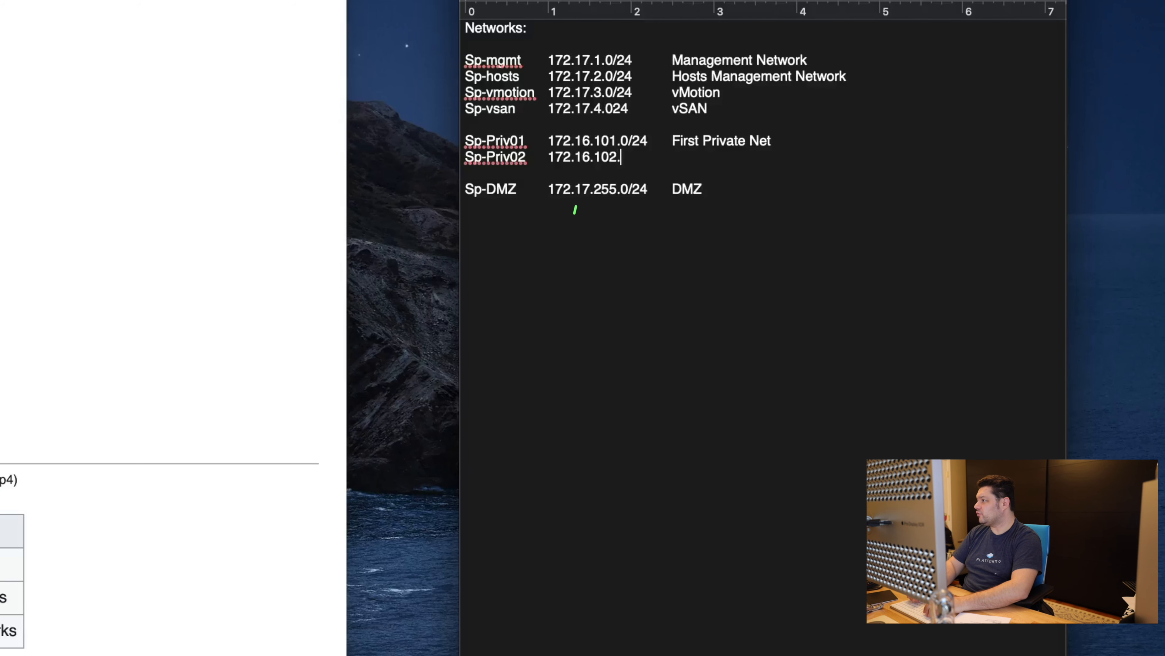
text(0/24)
key(Tab)
text(Sec)
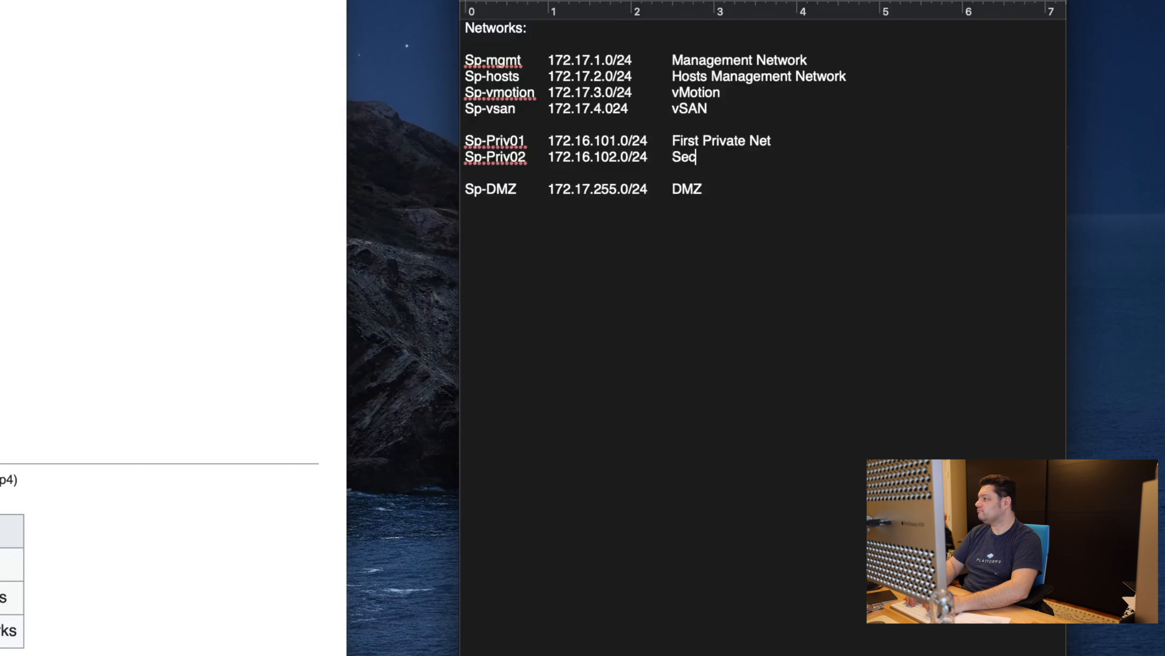
text(ond Private Net)
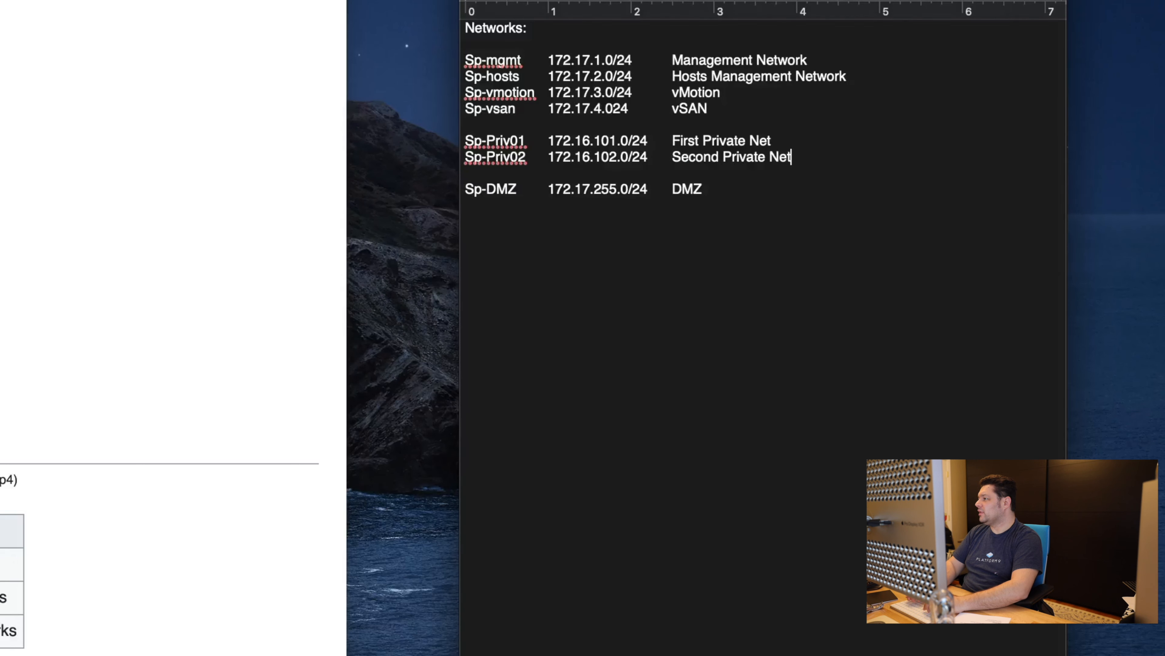
key(Down)
key(Down)
key(Return)
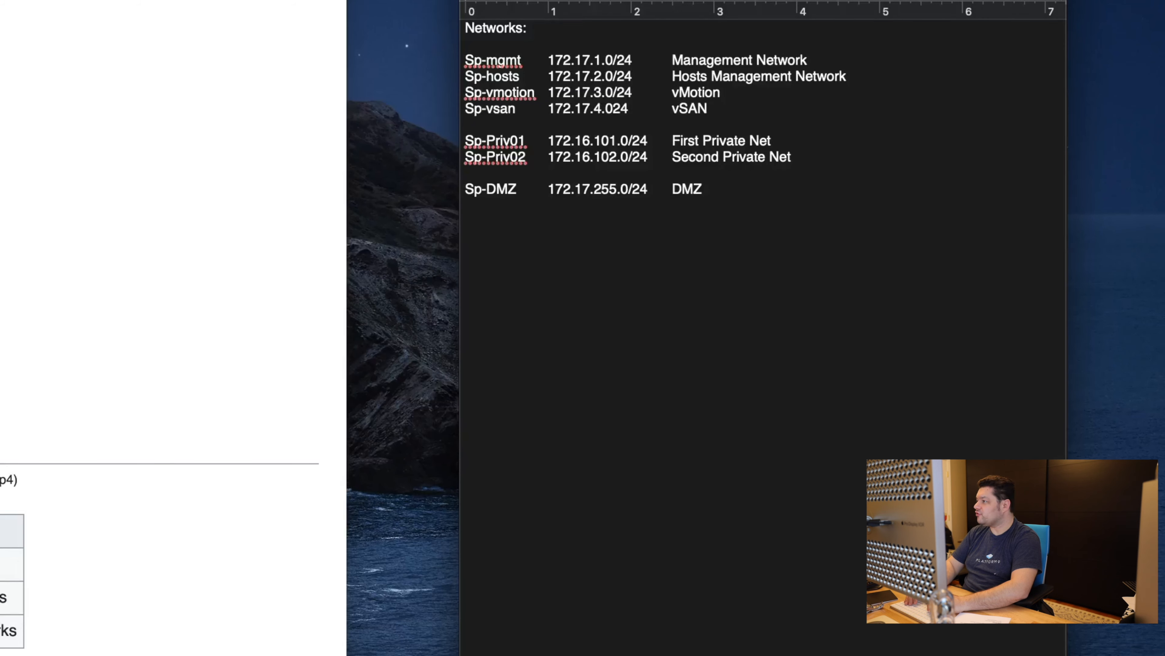
Step: Add an Sp-External row with address '<whatever router gives' to the network notes
text(Sp-Externa)
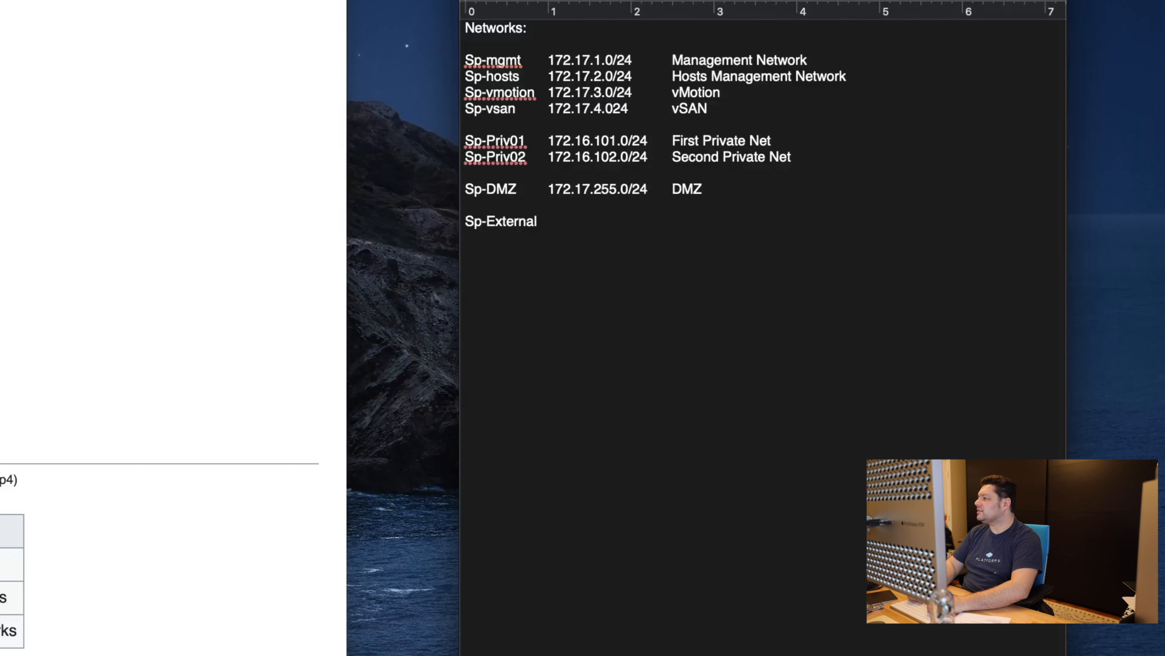
text(l)
key(Tab)
text(<whatever )
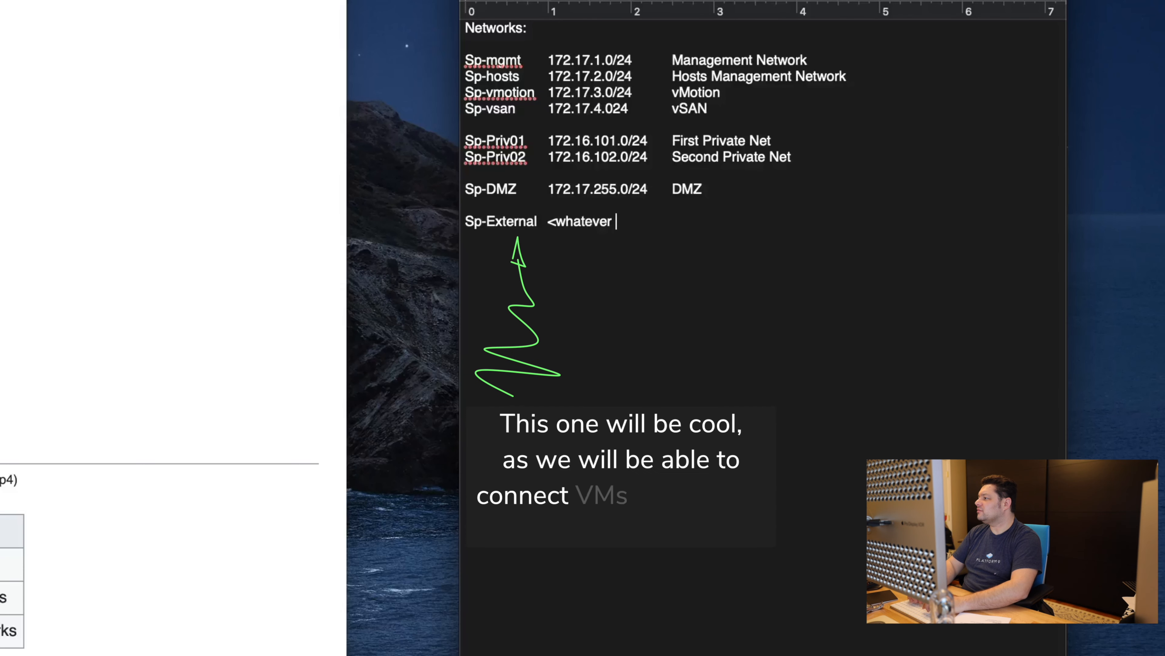
text(router gives>)
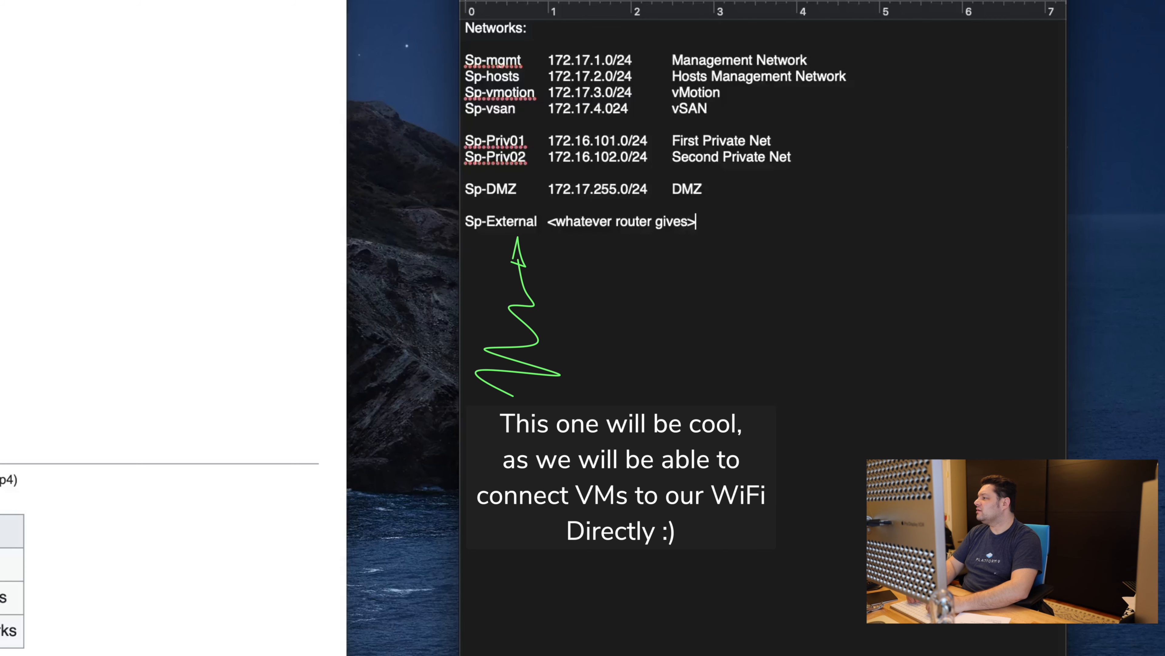
Step: Tighten the row gaps, add note '172.16.x.0/24 <-- Default GW: 172.16.x.2 (not .1)', close extra browser tabs
key(Up)
key(Up)
key(BackSpace)
key(Up)
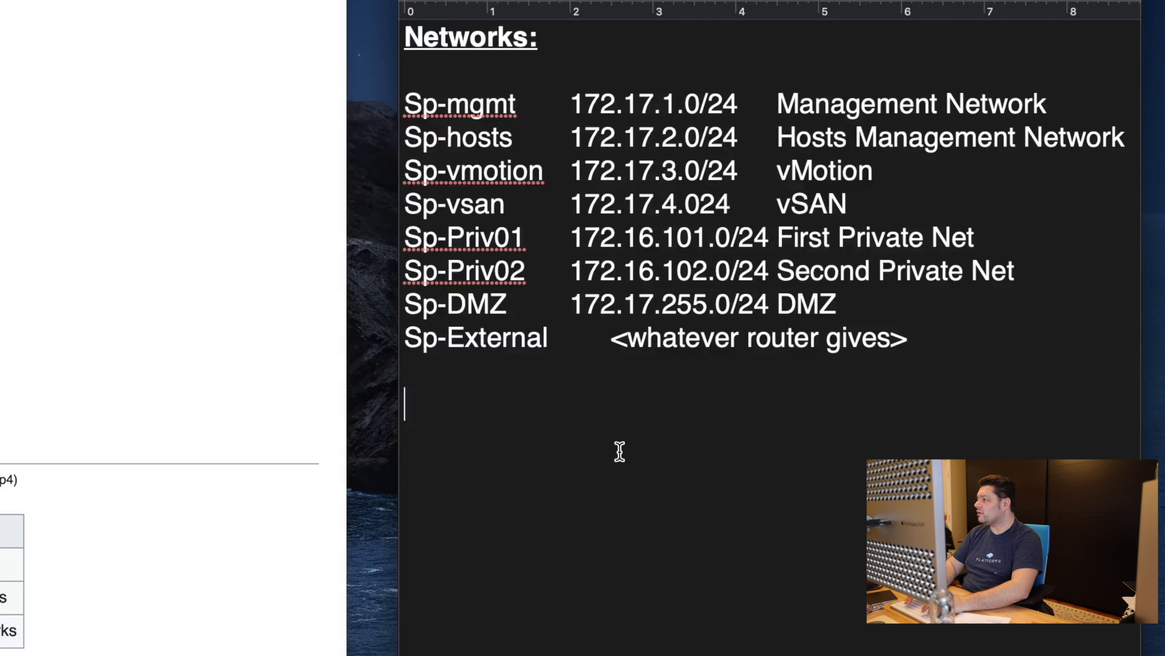
text(172.16.)
text(x.0/24)
text( <-- )
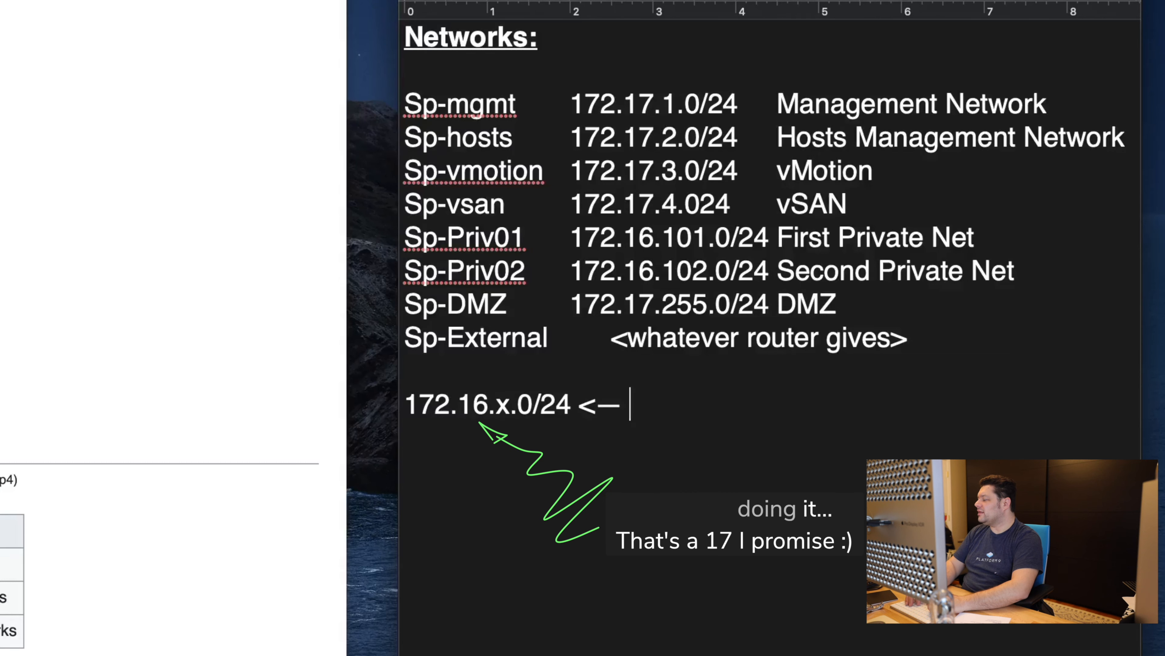
text(Default GW: 172.16.x.2 (not .1))
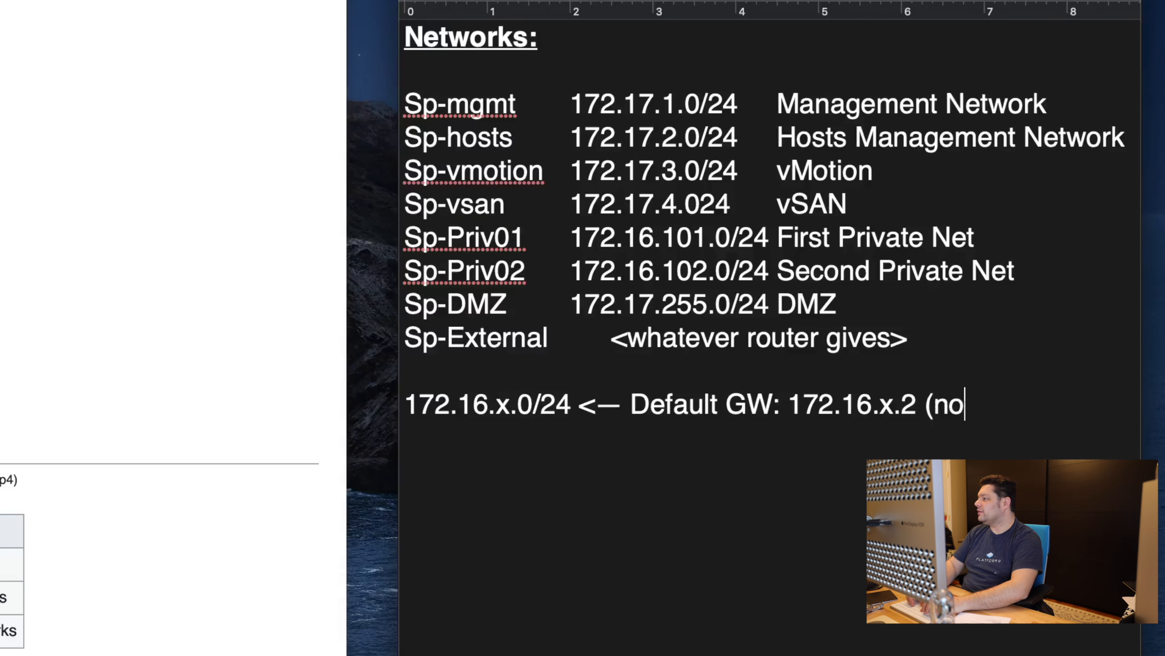
key(Return)
key(Return)
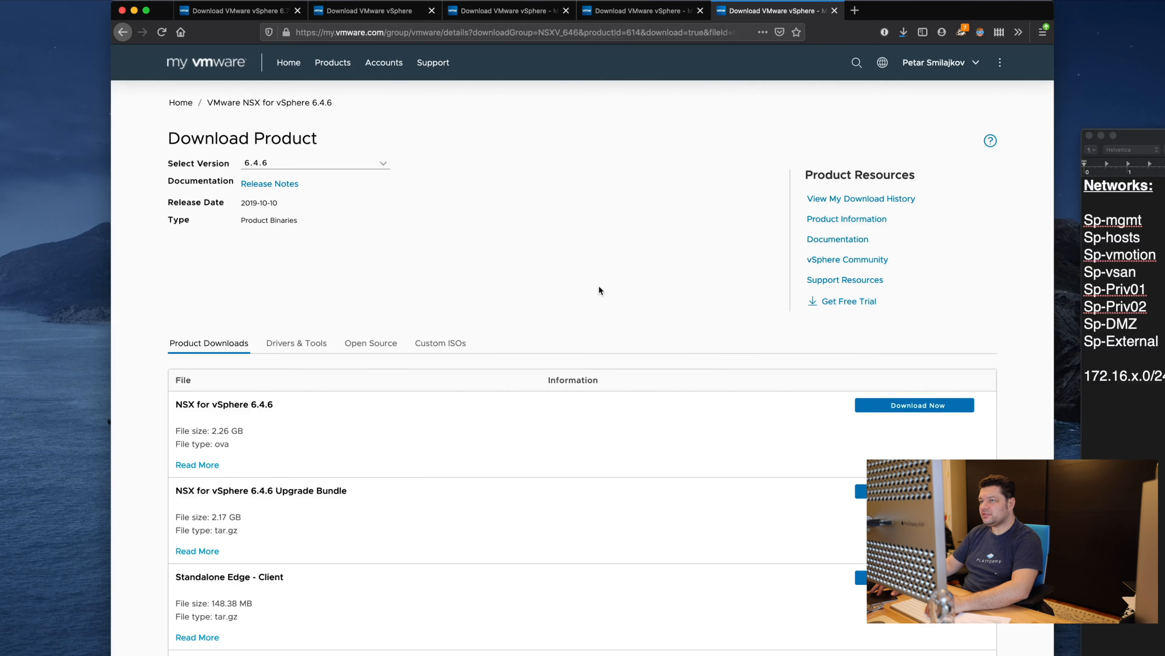
key(super+w)
key(super+w)
key(super+w)
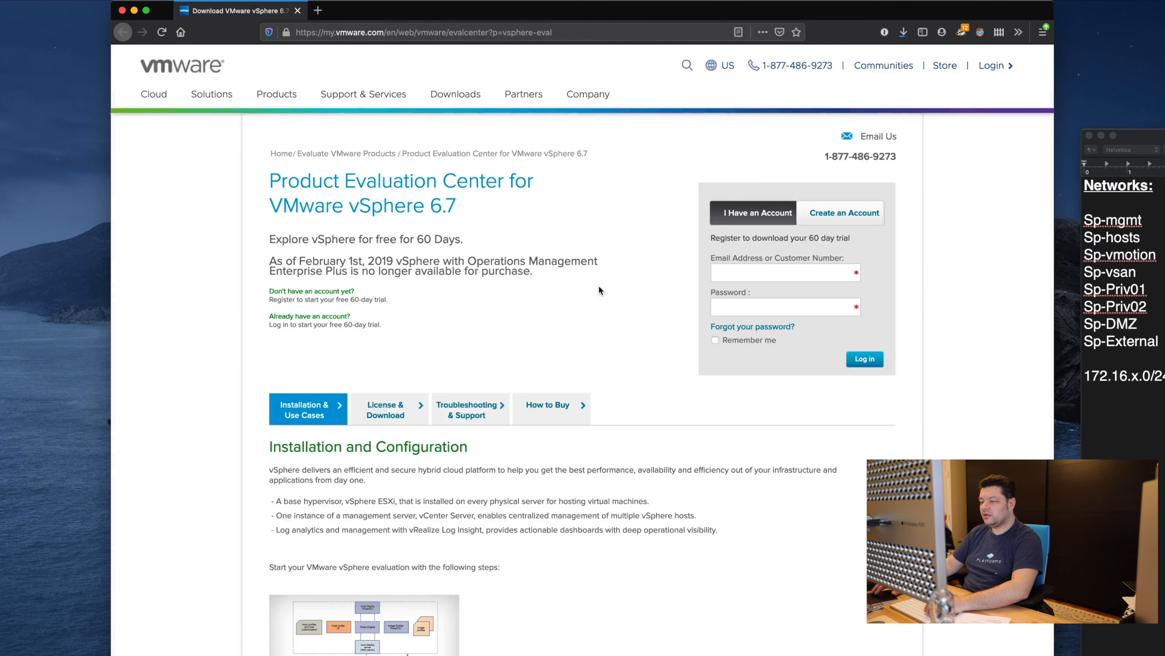
Step: Open VMware Fusion's Network preferences and unlock them with the administrator password
key(super+Tab)
key(super+Tab)
key(super+Tab)
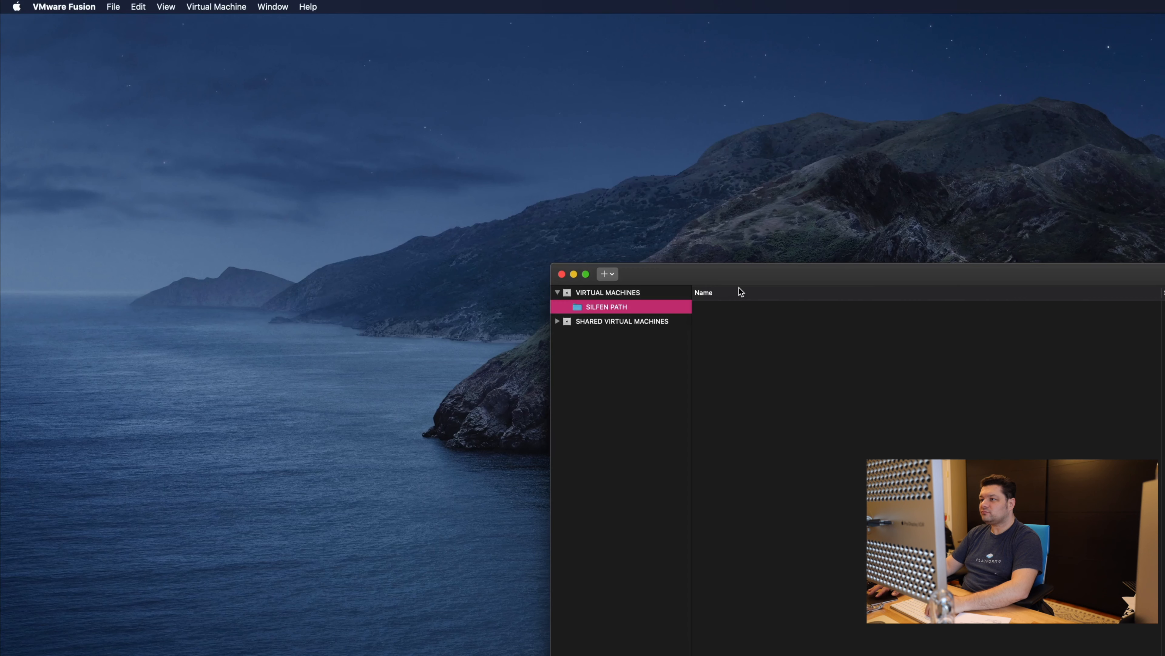
click(78, 5)
click(69, 39)
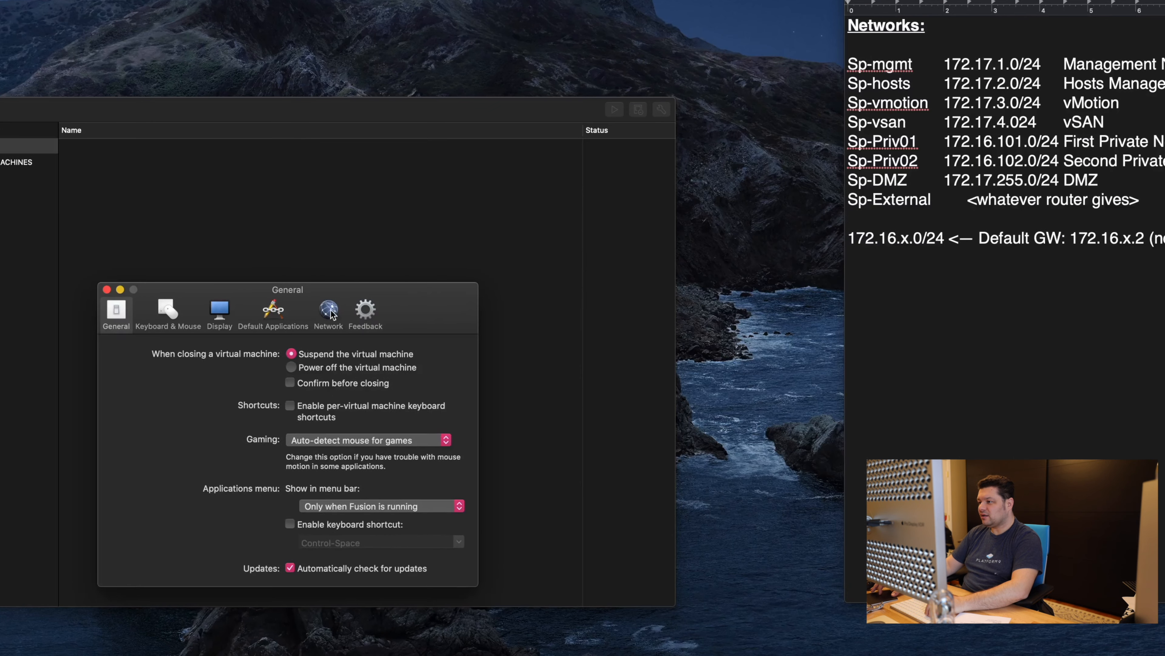
click(330, 312)
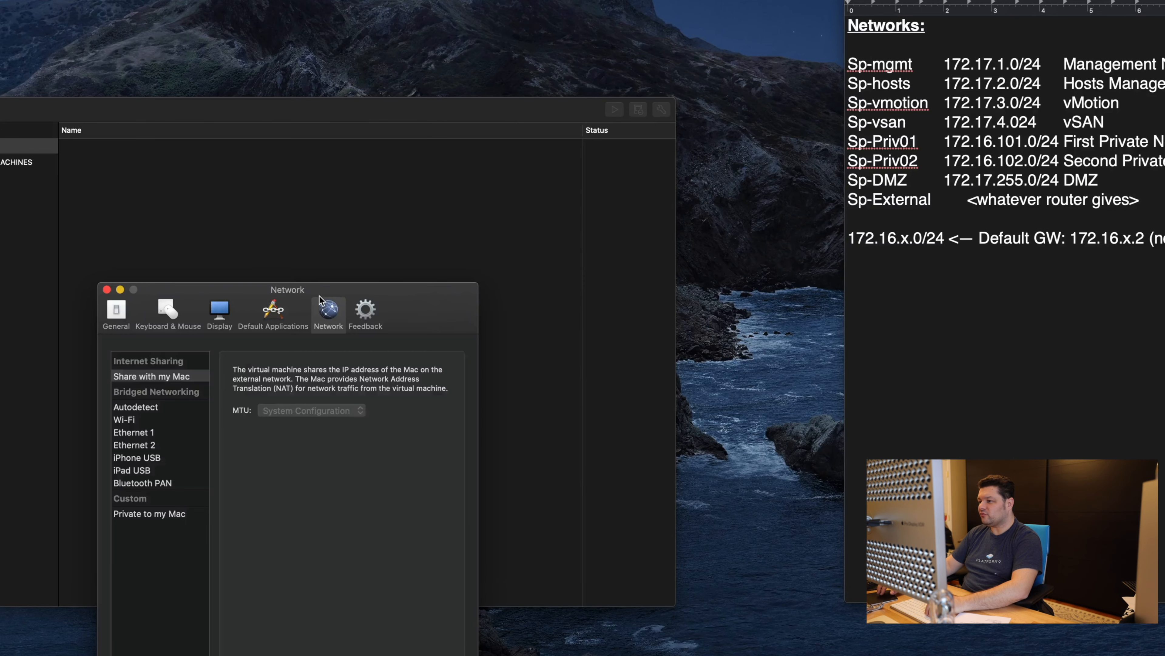
click(122, 553)
text(•••••••••••)
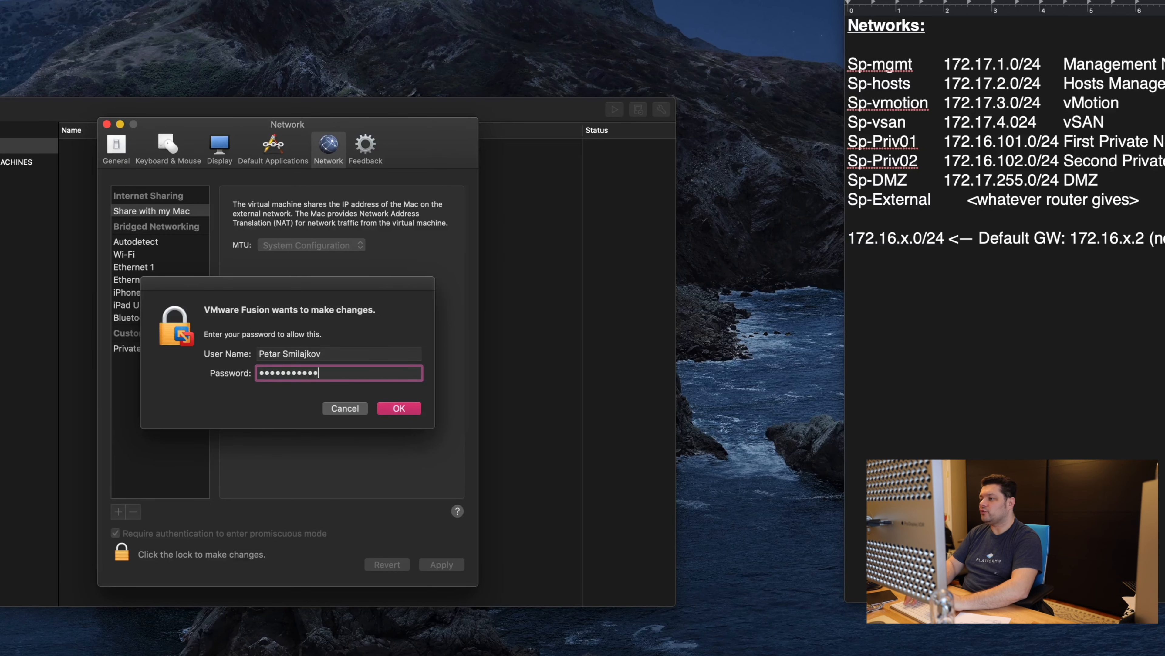
key(Return)
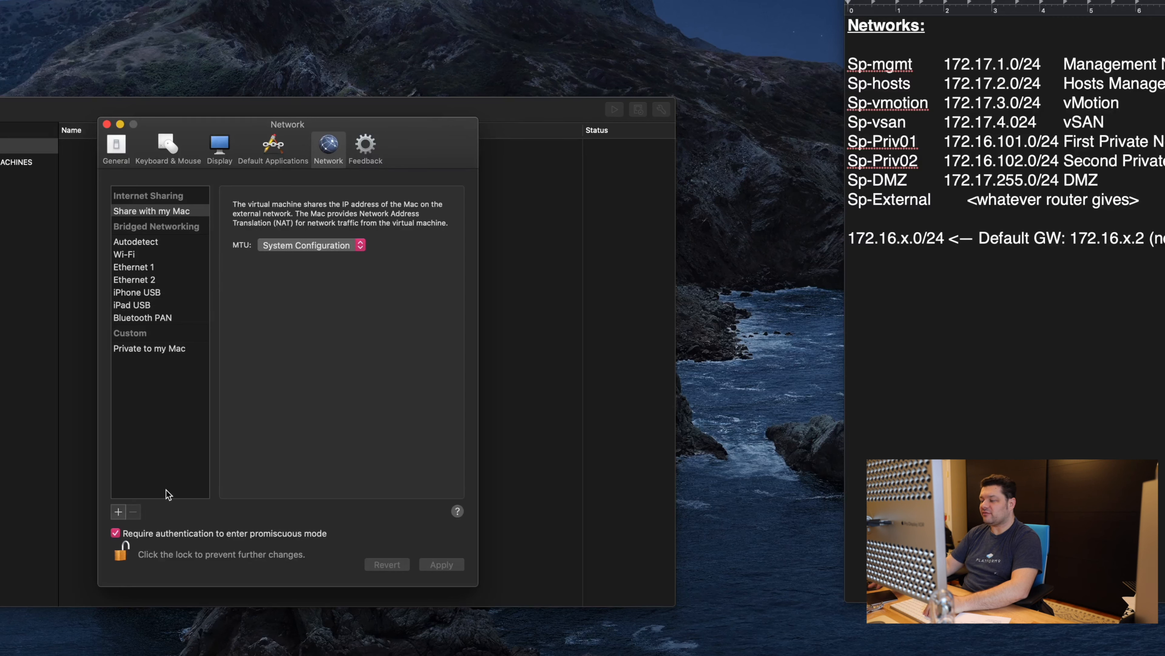
Step: Create the NAT-enabled custom network sp-mgmt on subnet 172.17.1.0 and apply it
click(118, 512)
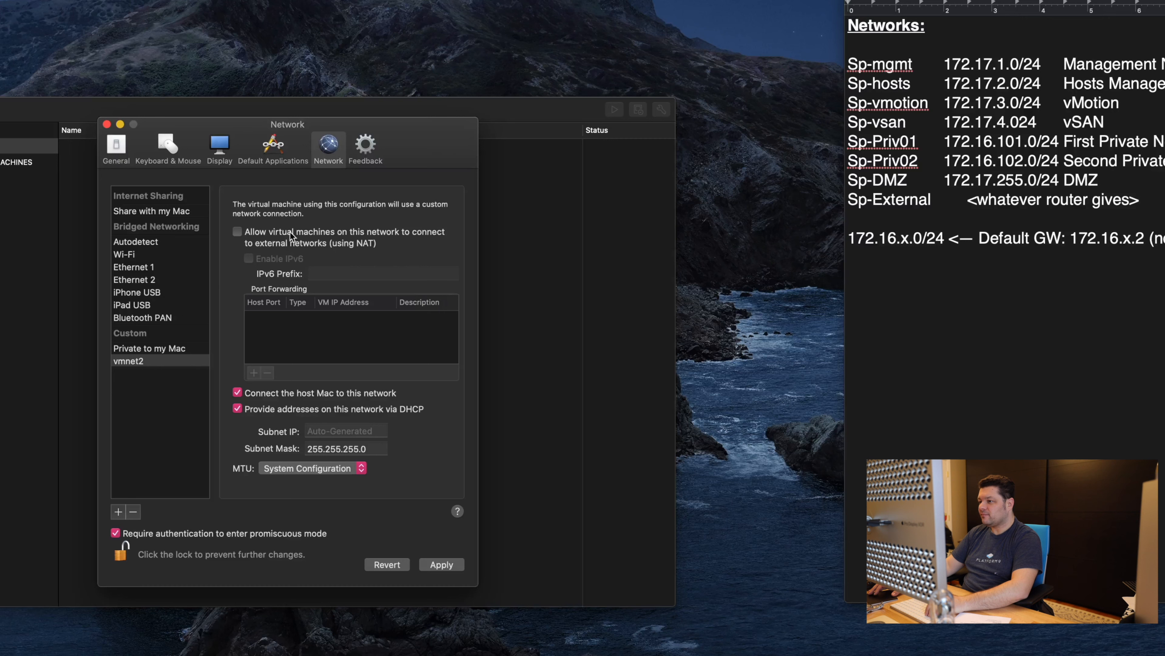
click(139, 361)
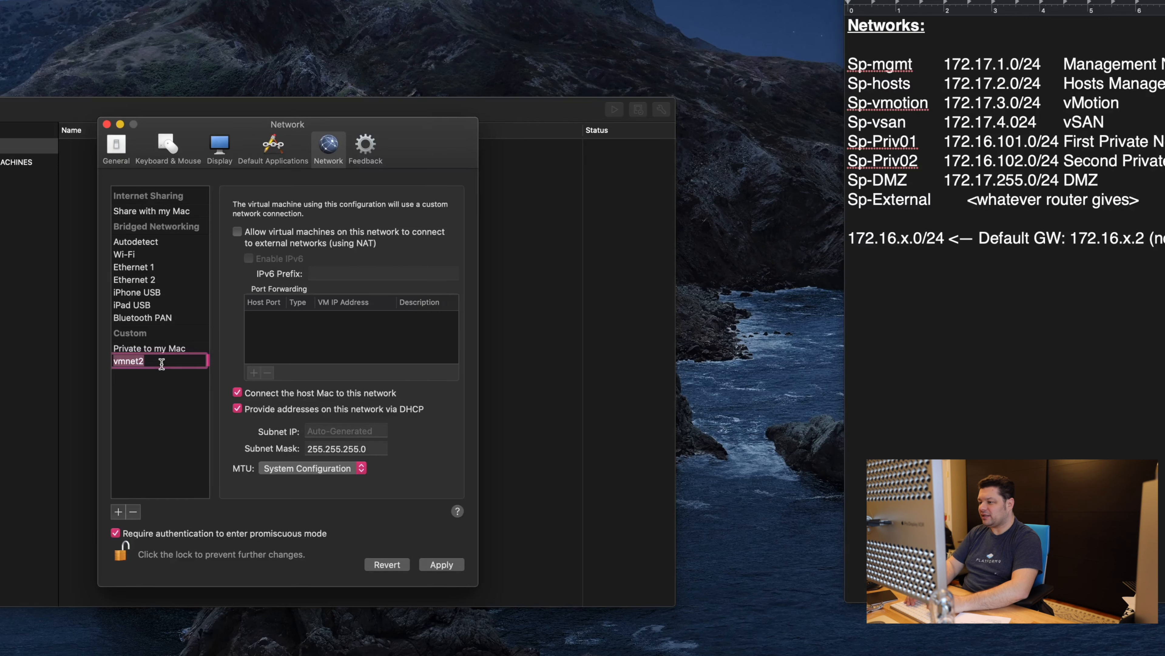
text(sp-)
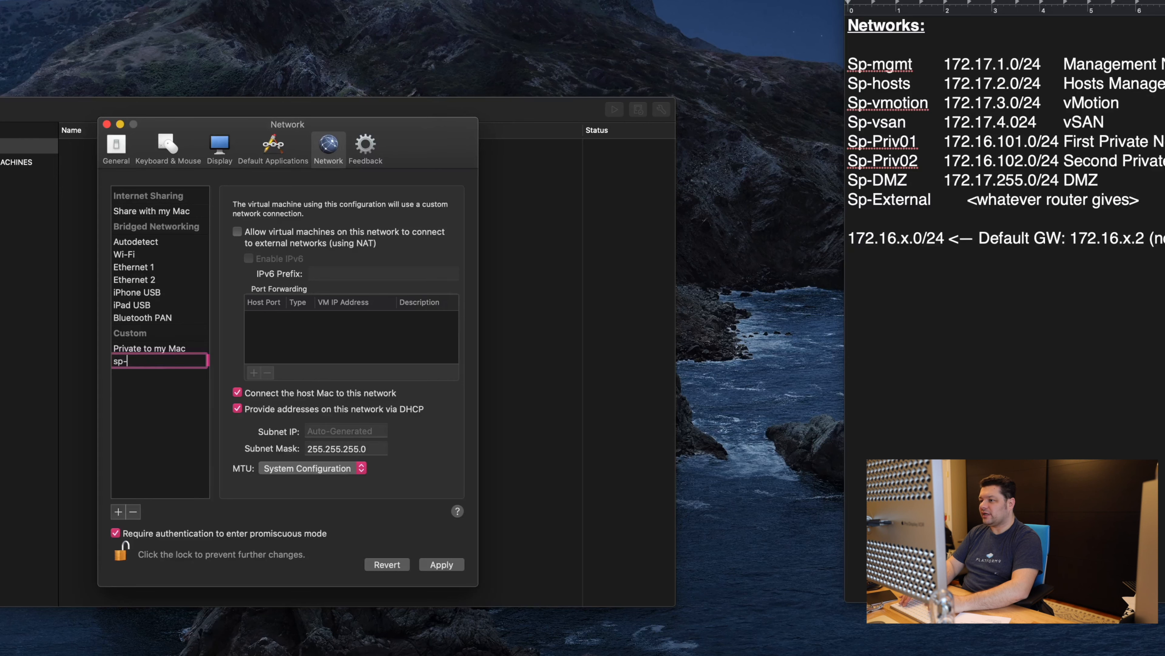
text(mgmt)
key(Tab)
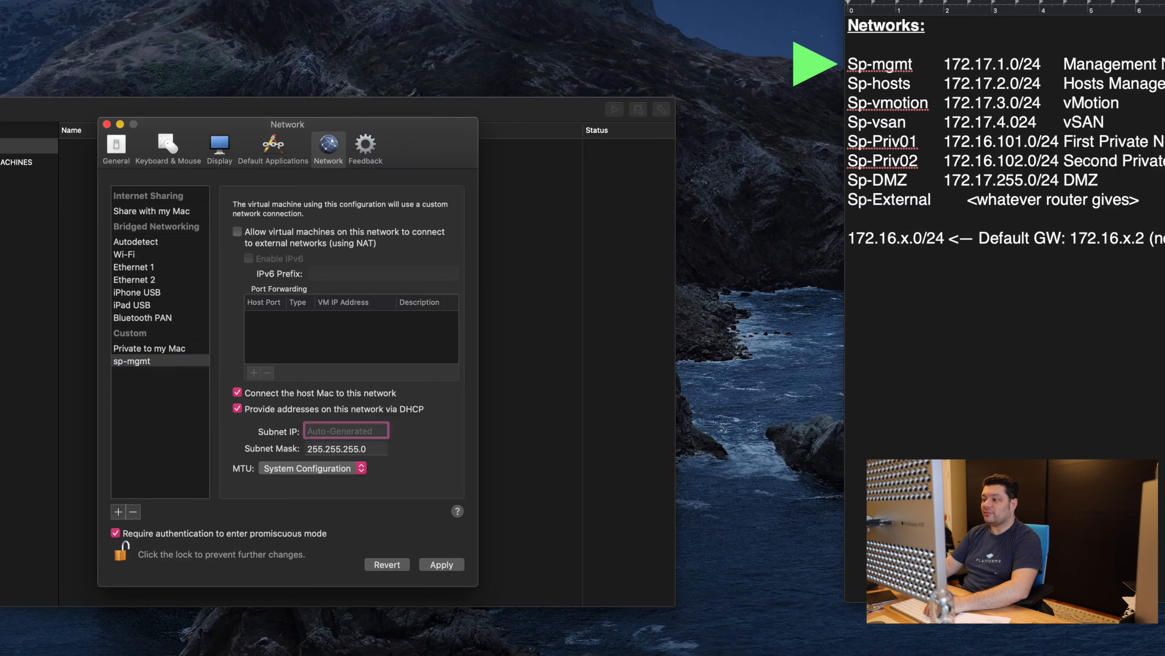
text(172.17.1.0)
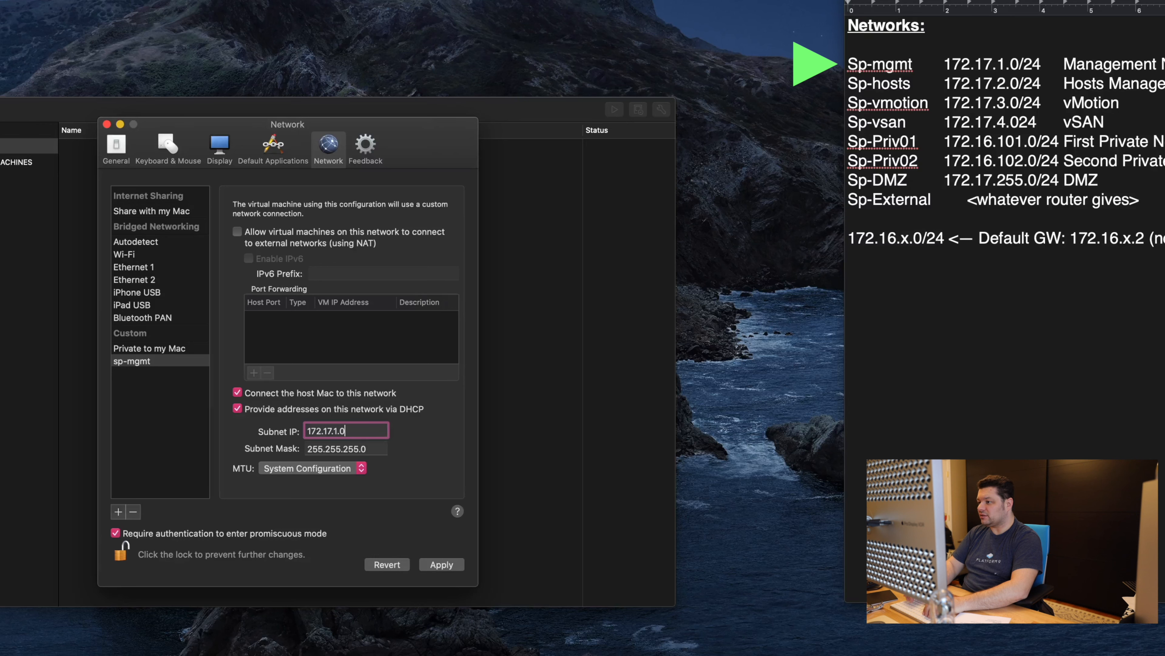
key(Tab)
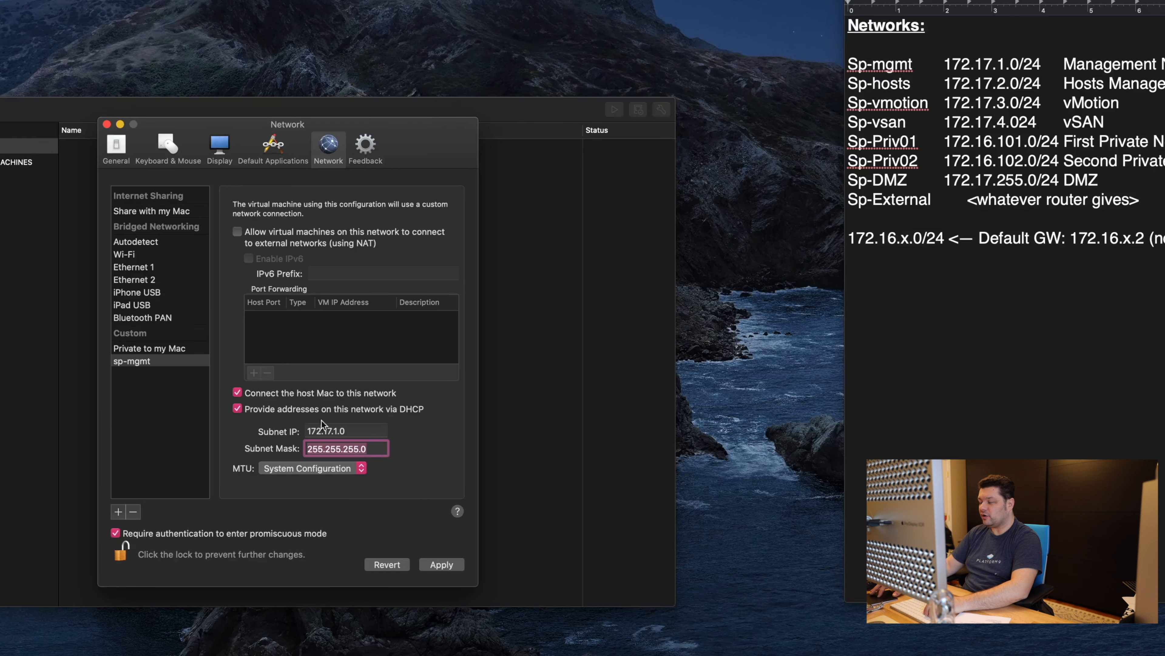
click(326, 233)
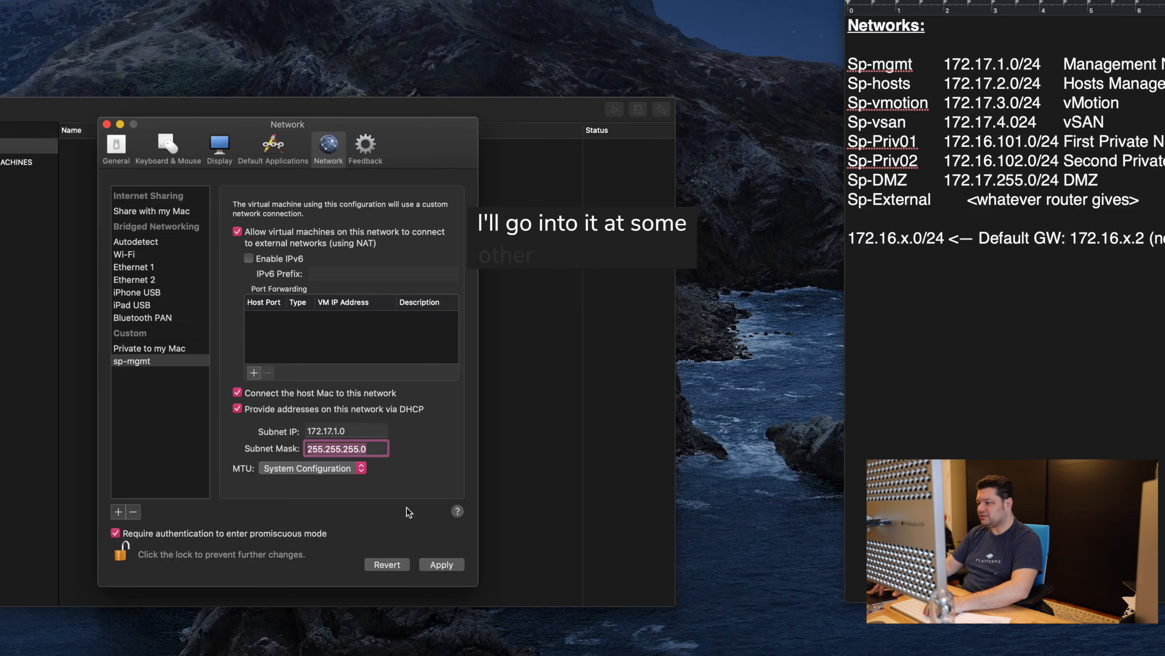
click(441, 565)
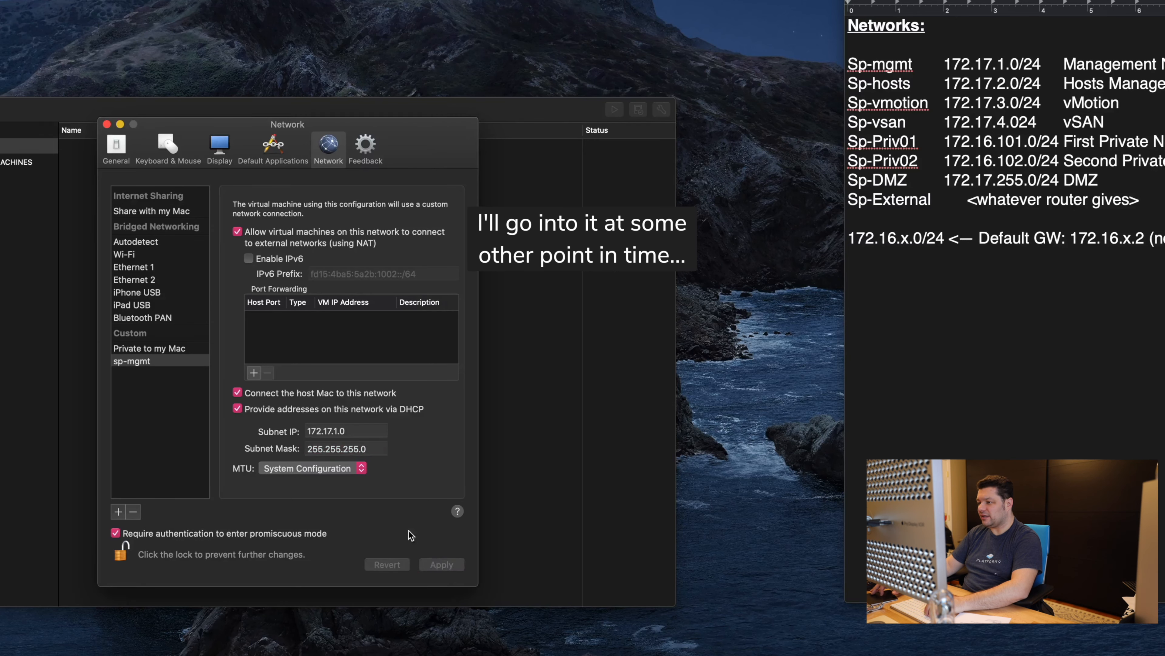
Step: Create the NAT-enabled network sp-hosts on subnet 172.17.2.0, apply it, and add another network
click(119, 506)
double_click(137, 374)
text(sp-hosts)
key(Tab)
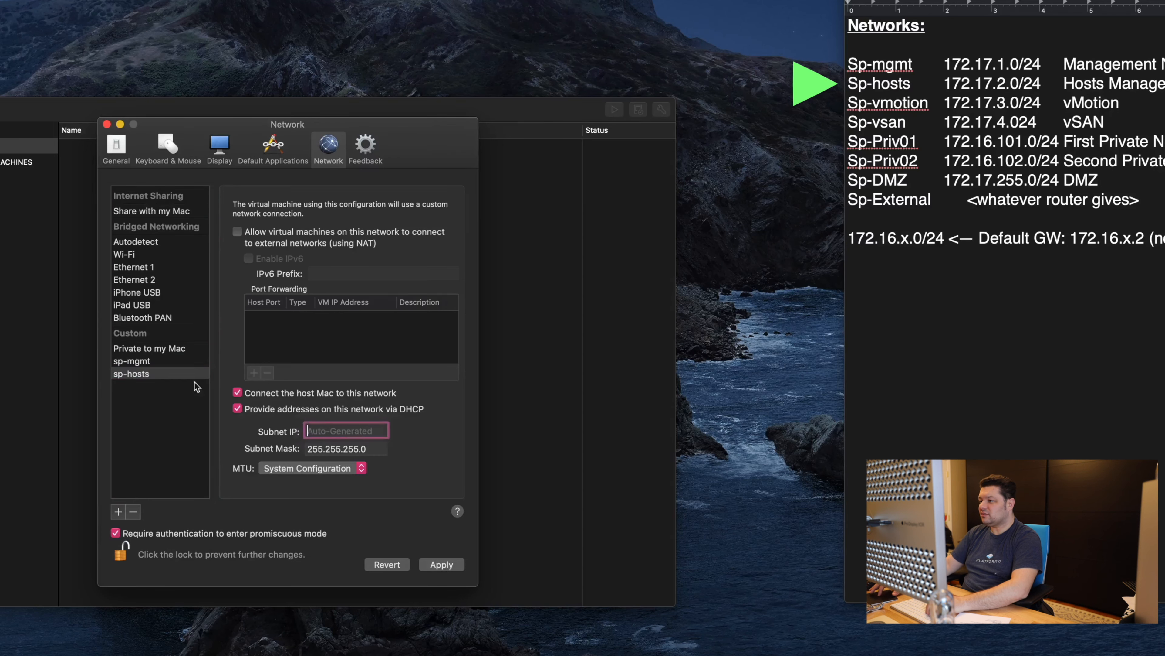
text(172.17.2.0)
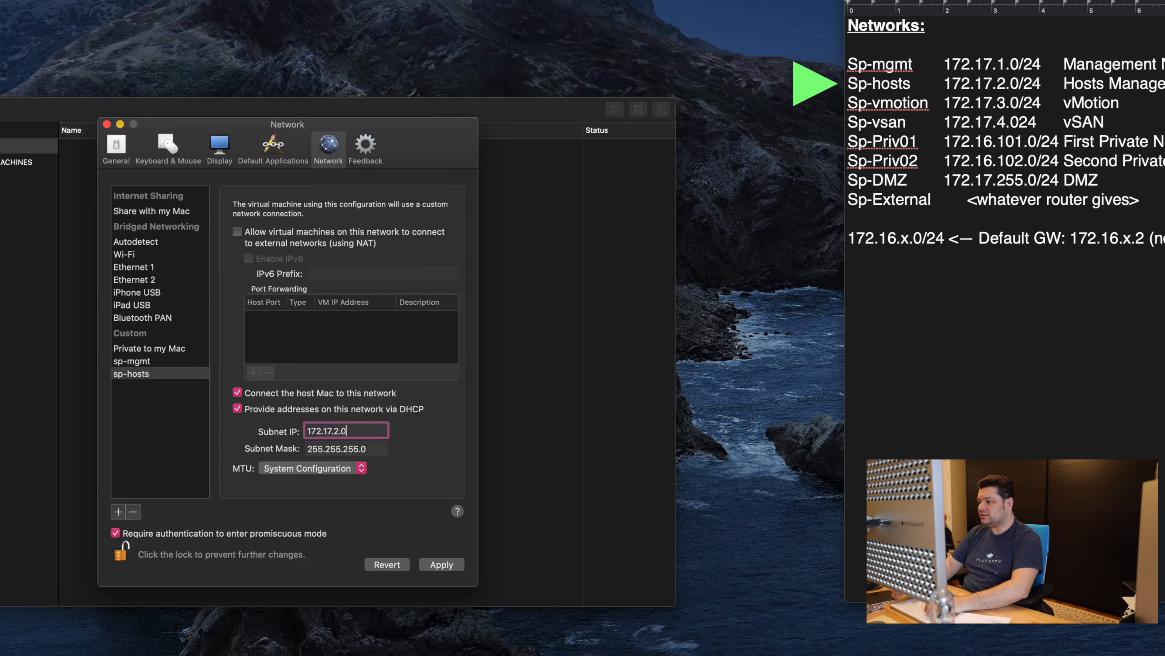
key(Tab)
click(303, 236)
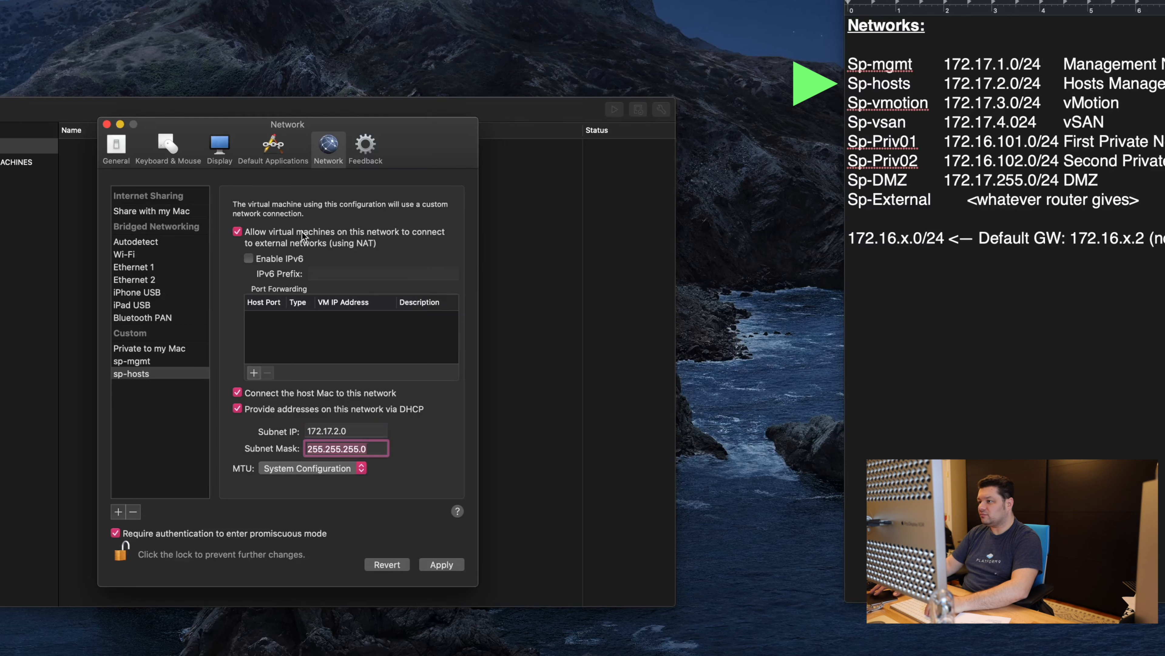
click(441, 564)
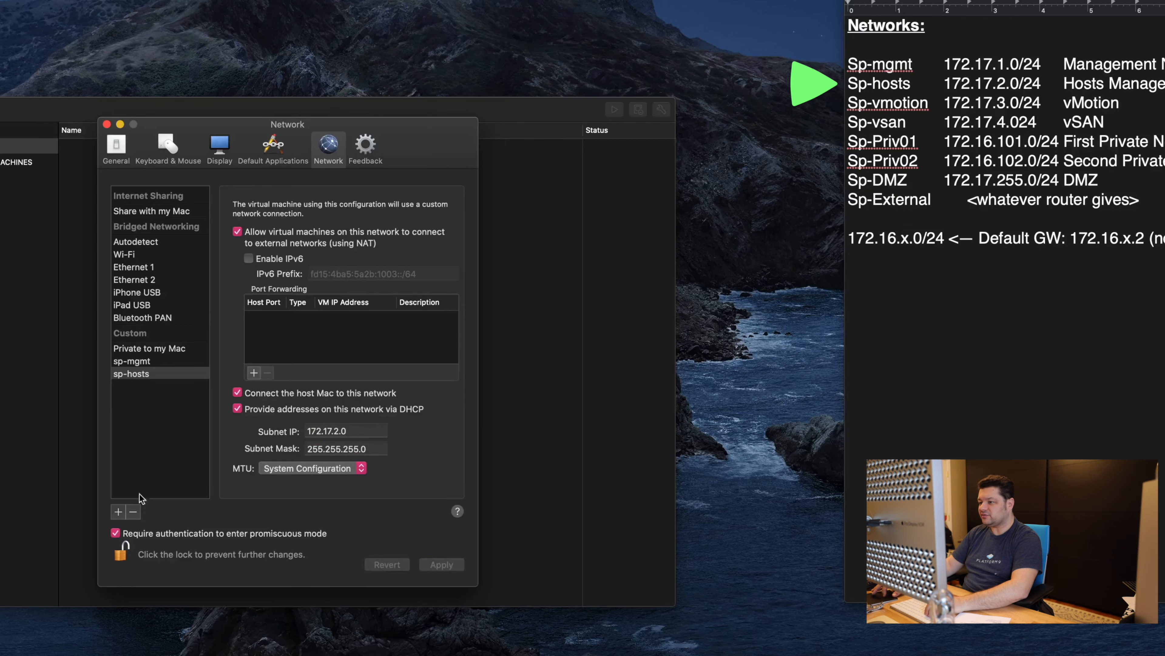
click(118, 513)
Step: Create the custom network sp-vmotion on subnet 172.17.3.0 without NAT and apply it
click(119, 513)
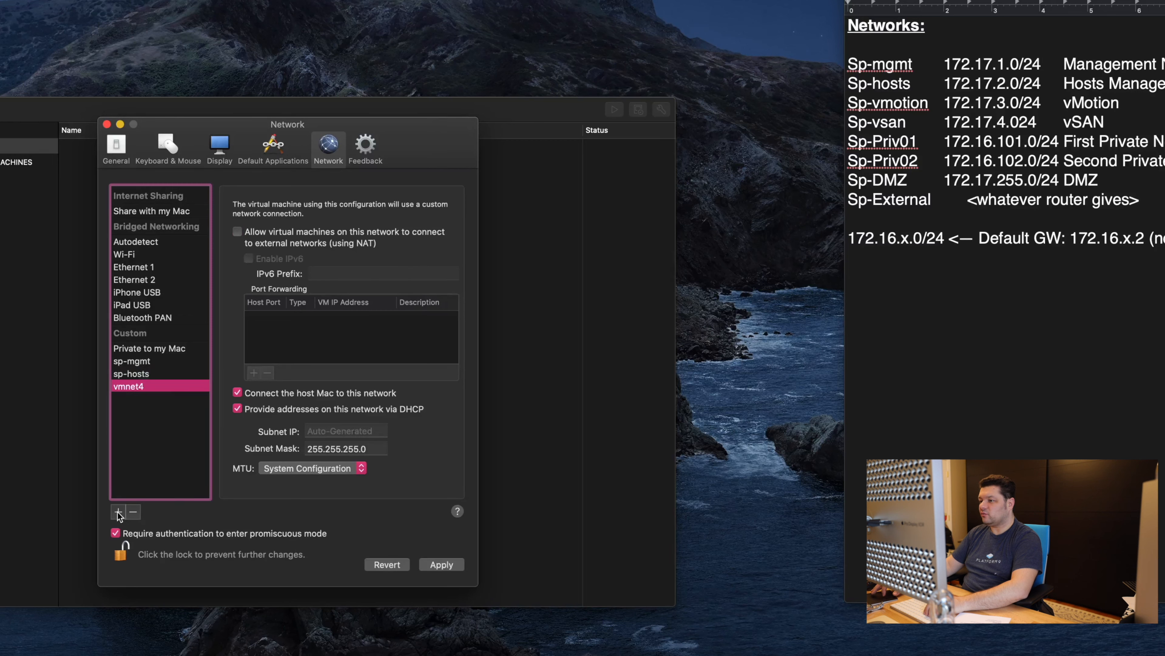
double_click(140, 386)
text(sp)
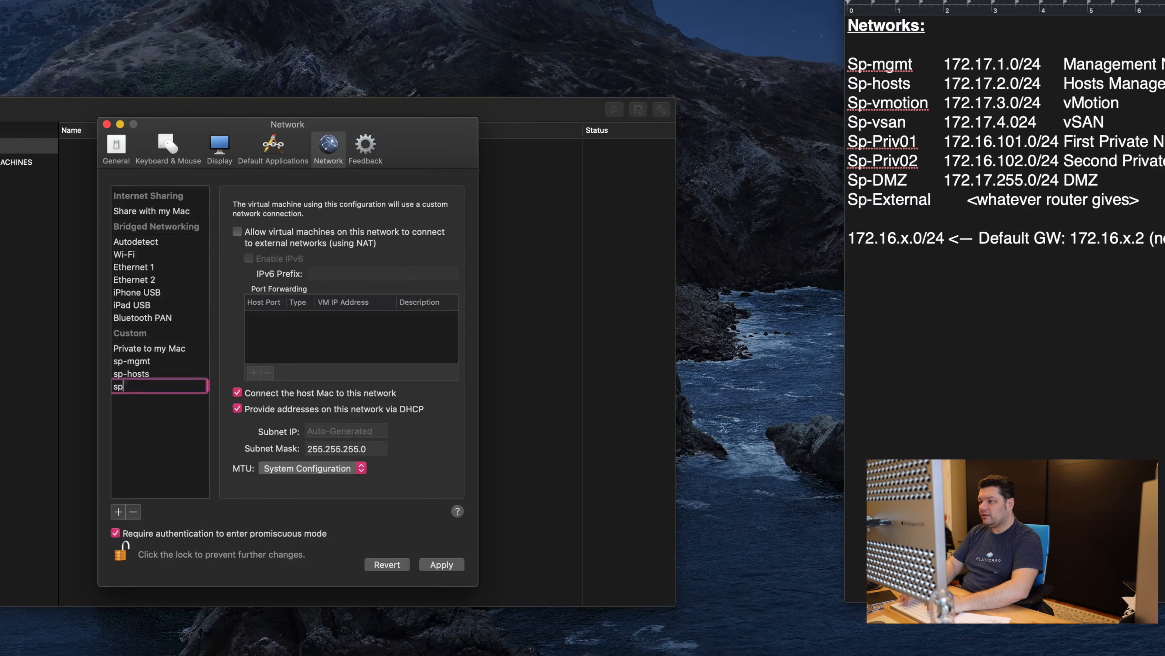
text(-vmotion)
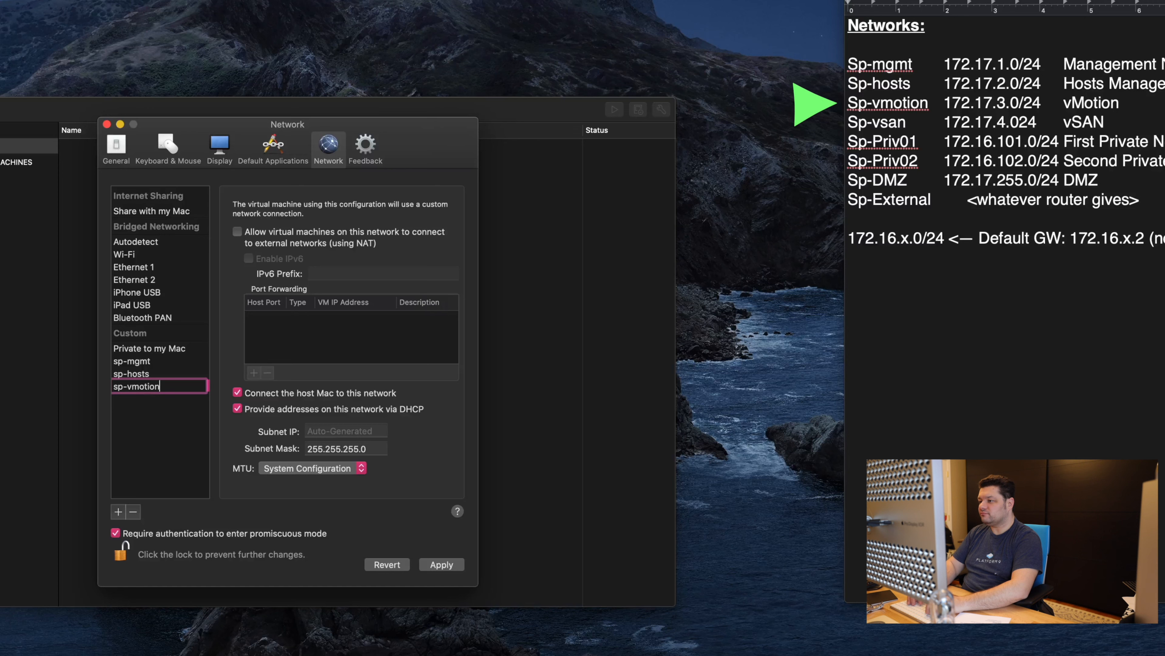
key(Tab)
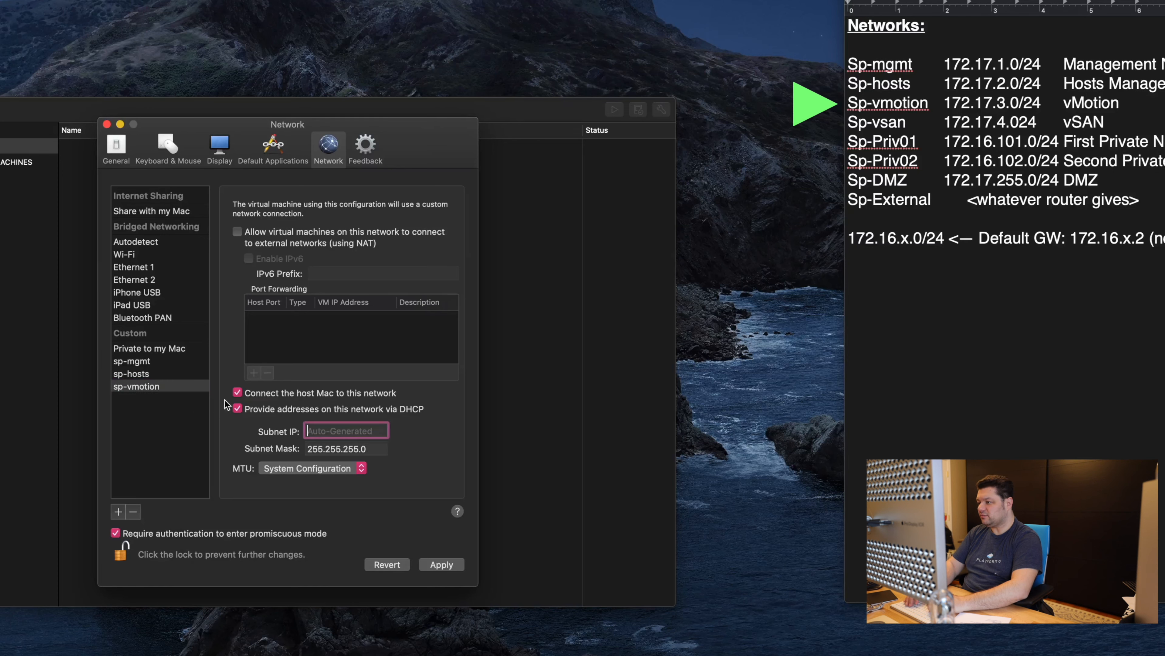
text(172)
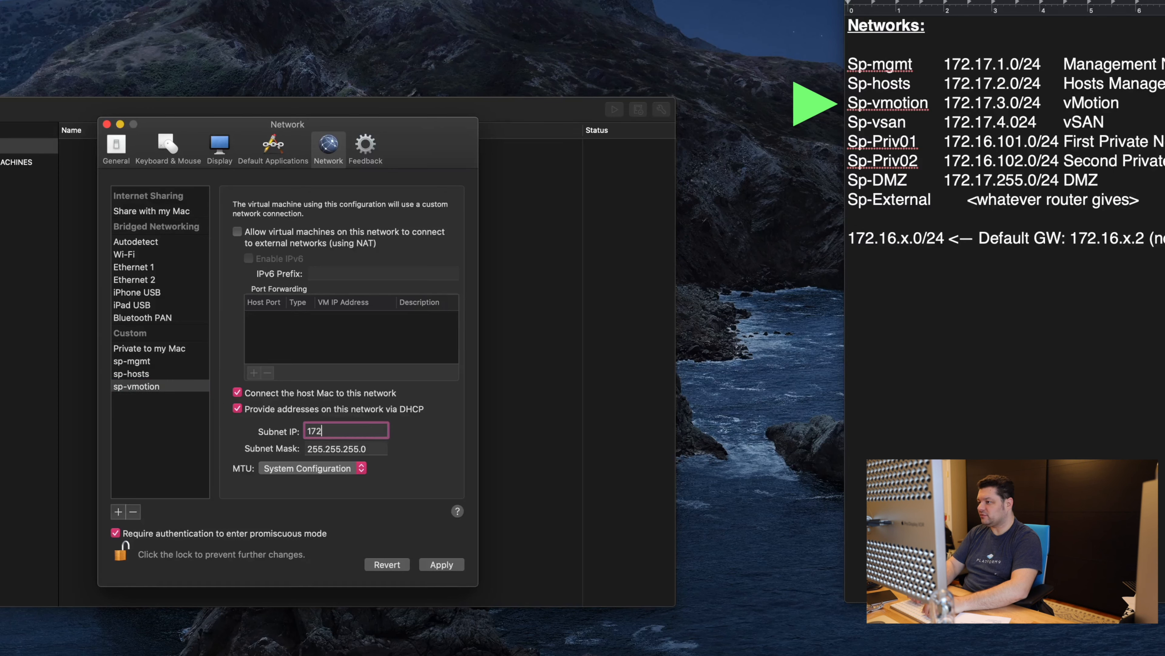
text(.17.3.0)
key(Tab)
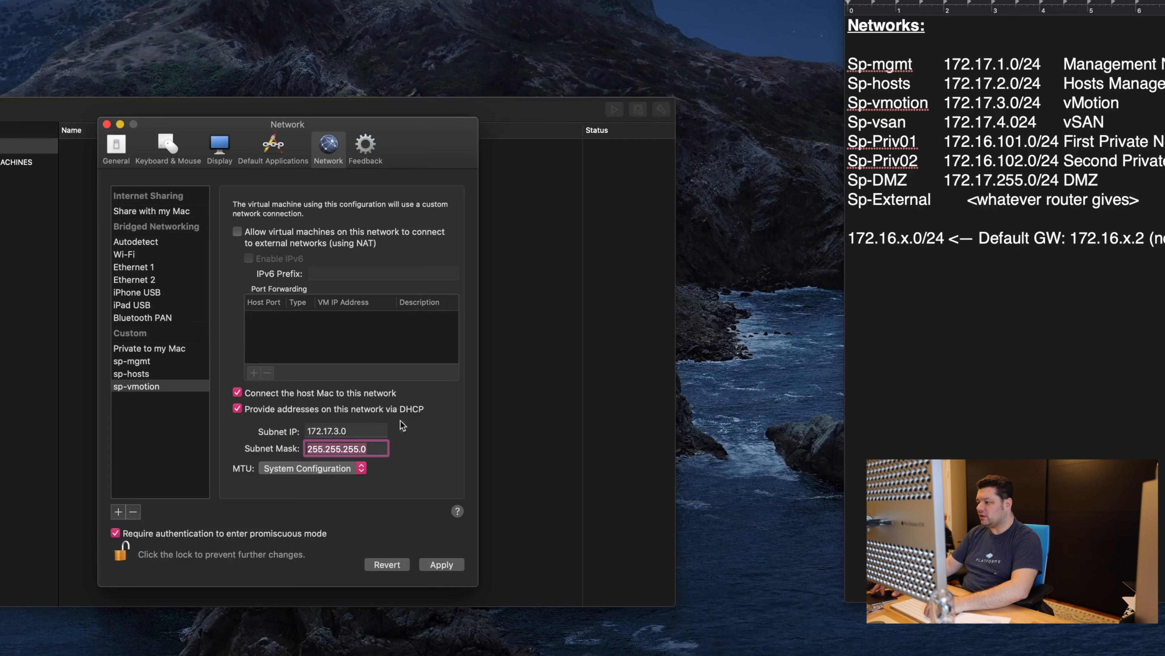
click(441, 564)
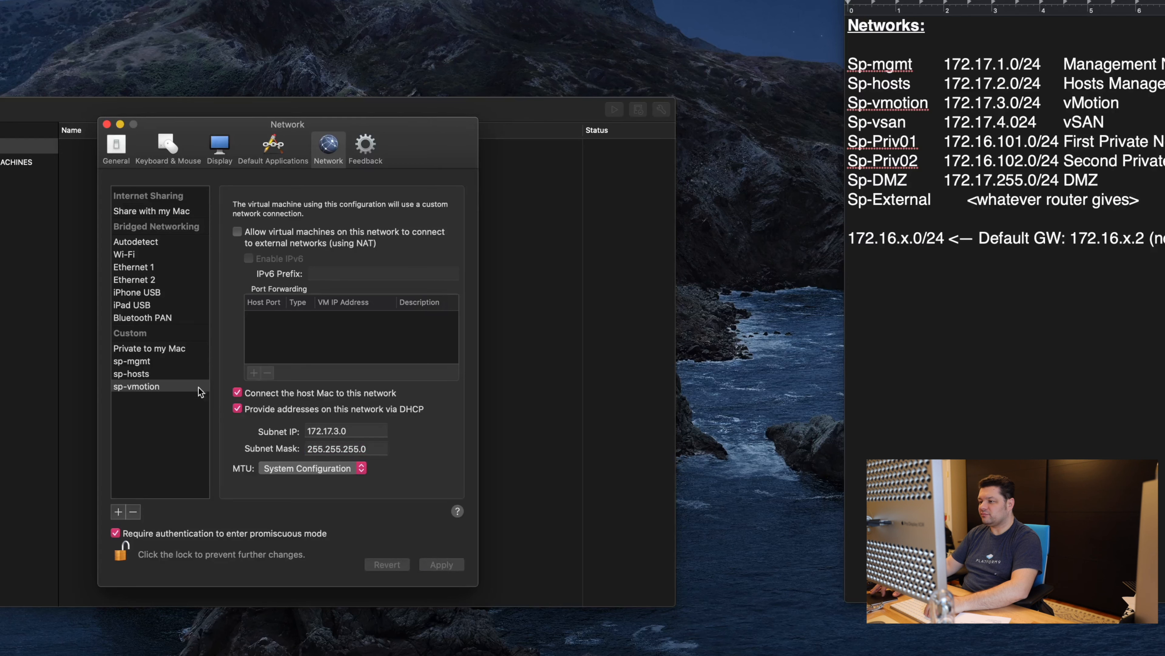
Step: Give sp-vmotion a custom MTU of 9000, apply, and add another custom network
click(361, 468)
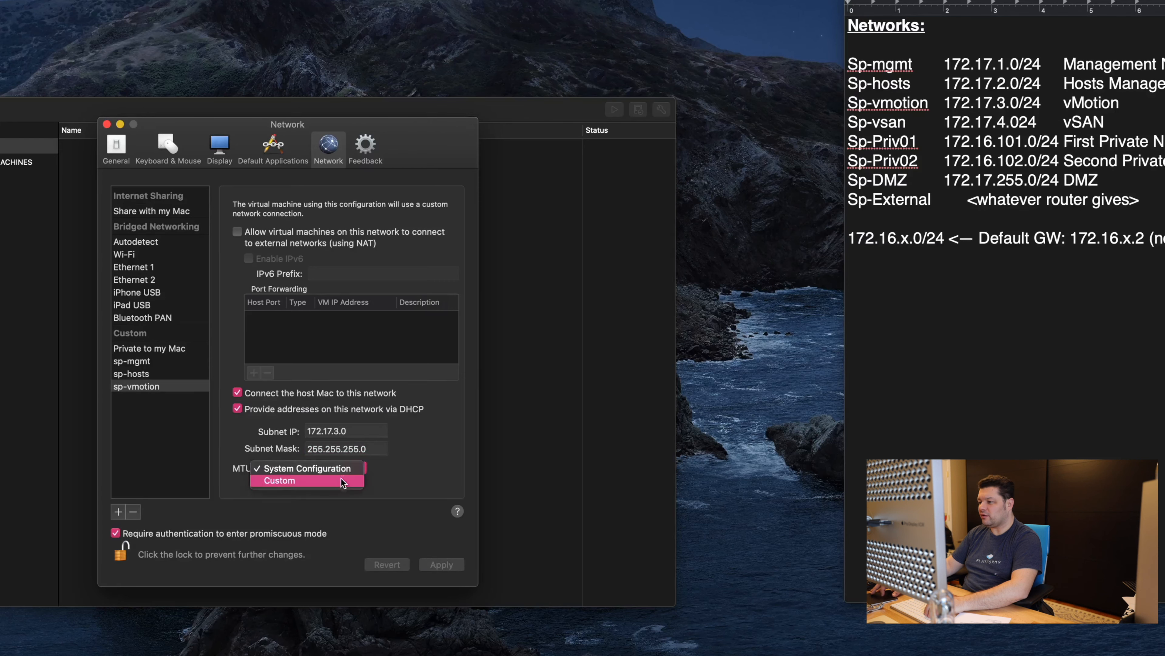
click(316, 484)
text(9000)
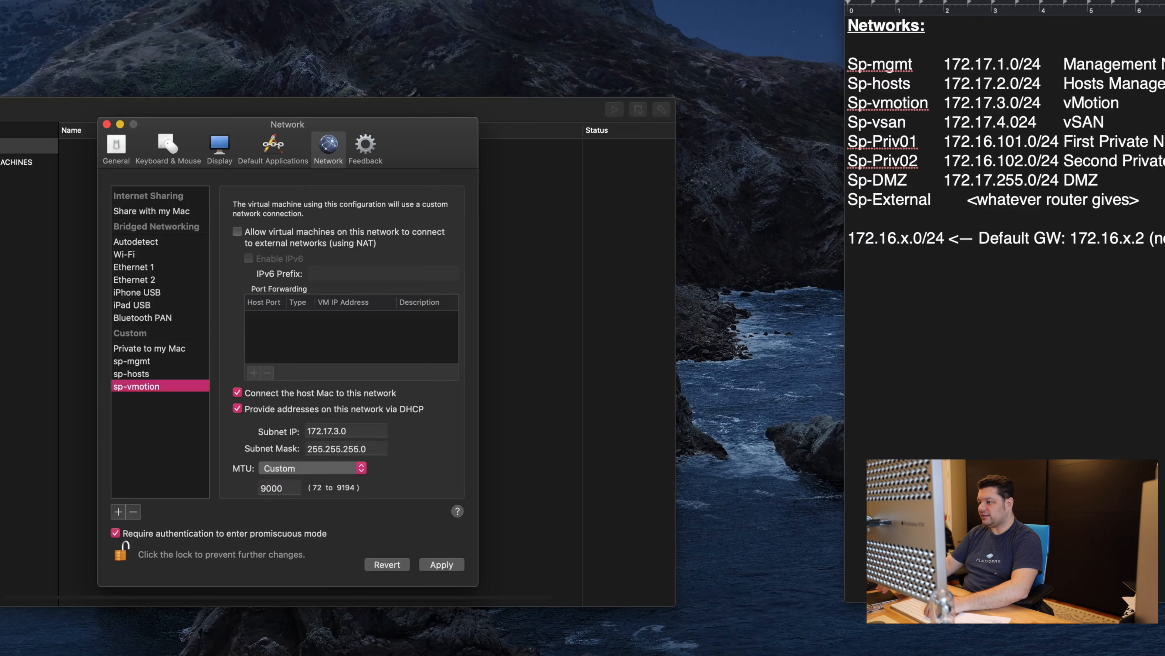
key(Tab)
click(442, 563)
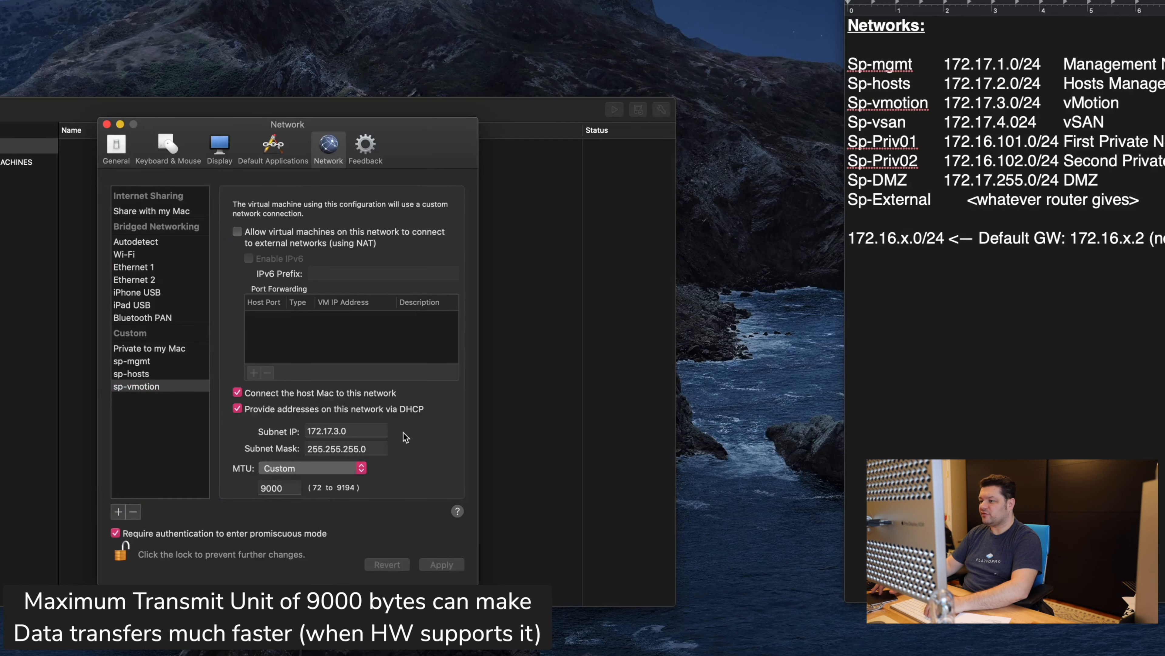
click(118, 511)
Step: Rename the new vmnet6 network to sp-vsan with subnet 172.17.4.0, no NAT, and apply
double_click(132, 399)
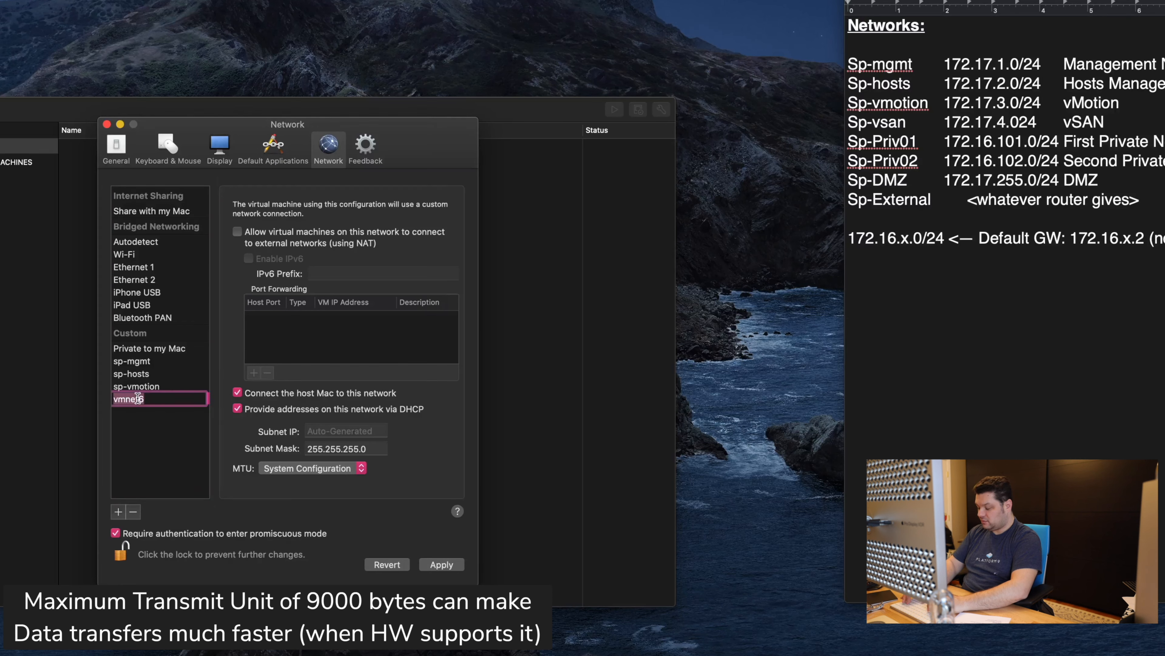
text(sp-vsan)
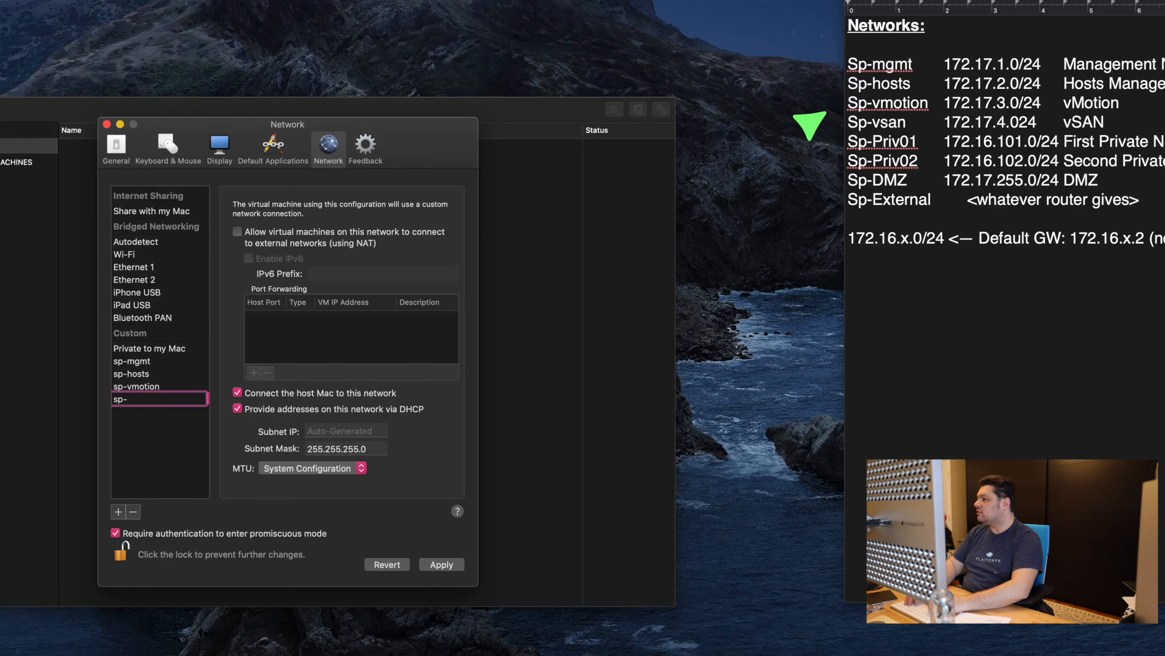
key(Tab)
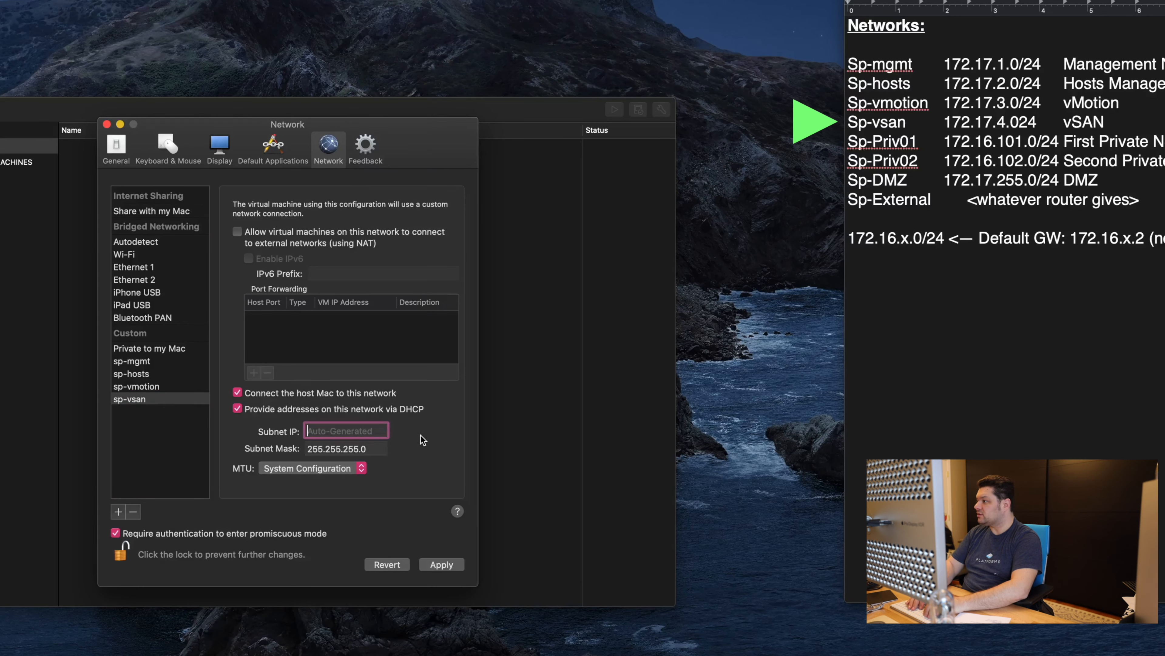
text(172.)
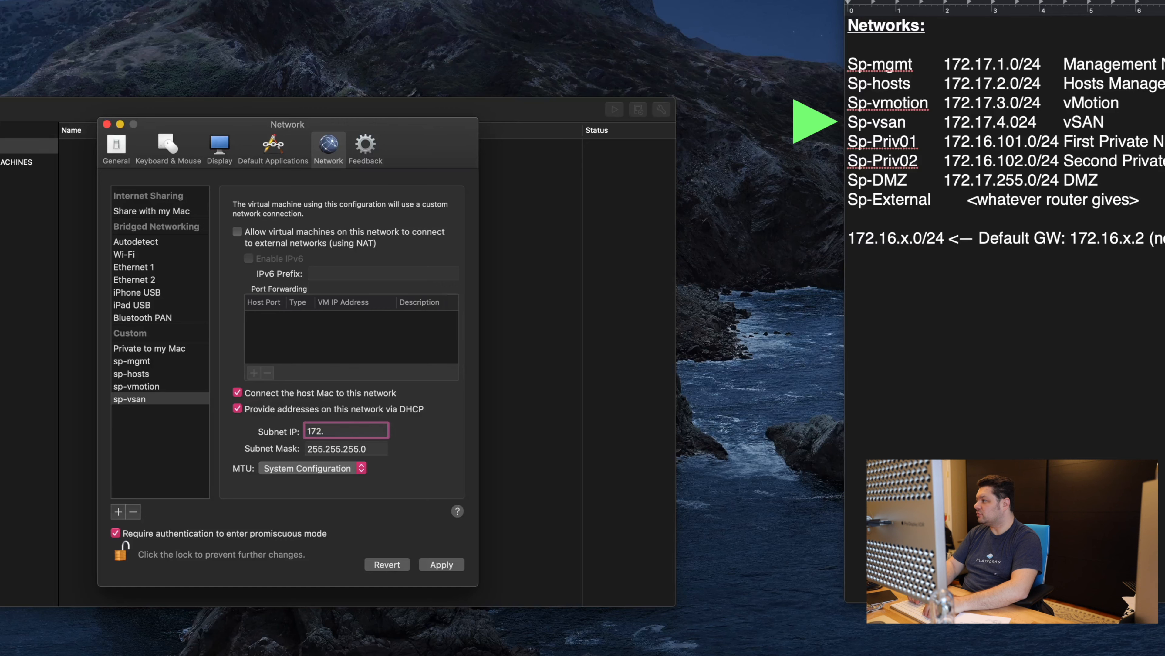
text(17)
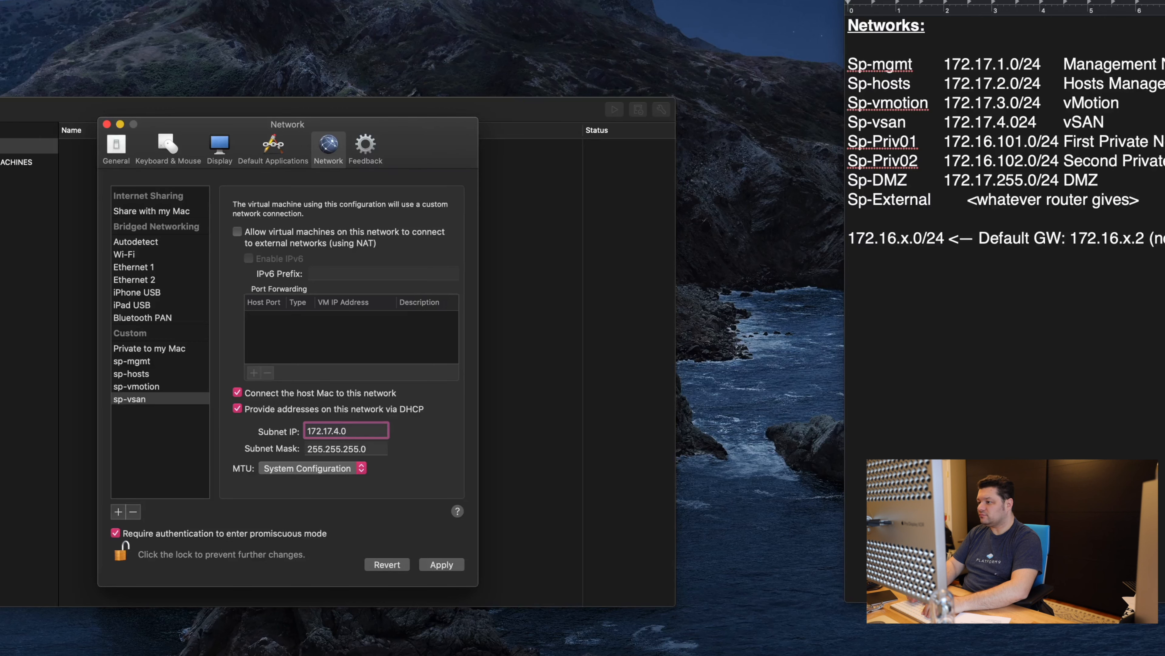
text(.4.0)
key(Tab)
click(441, 564)
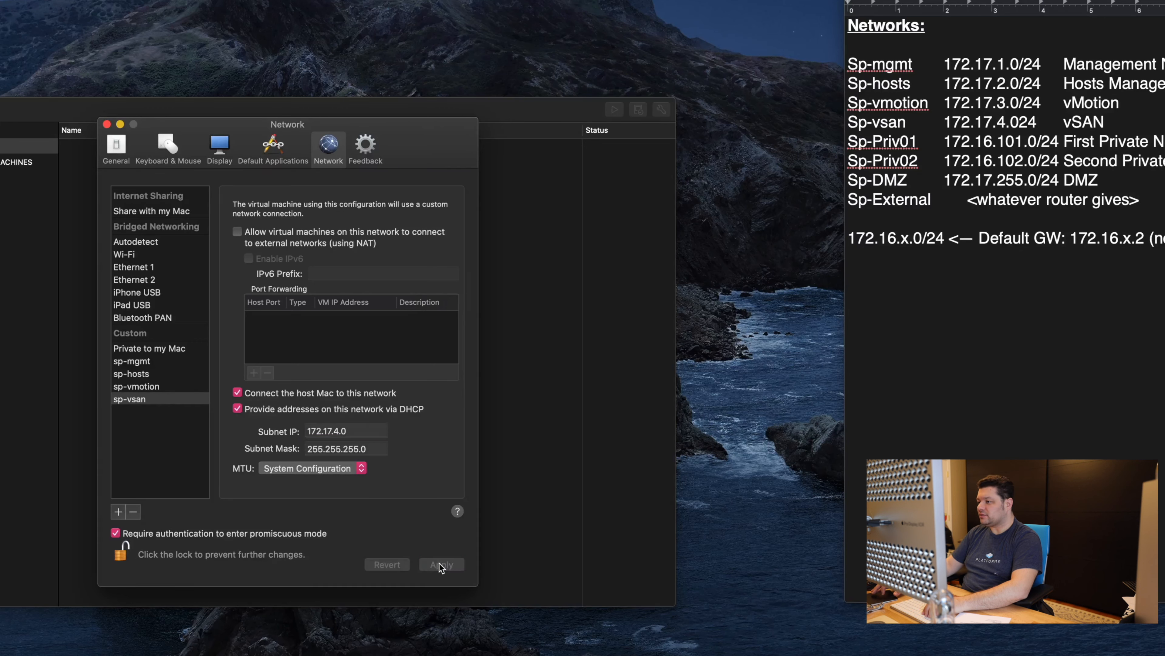
click(1023, 122)
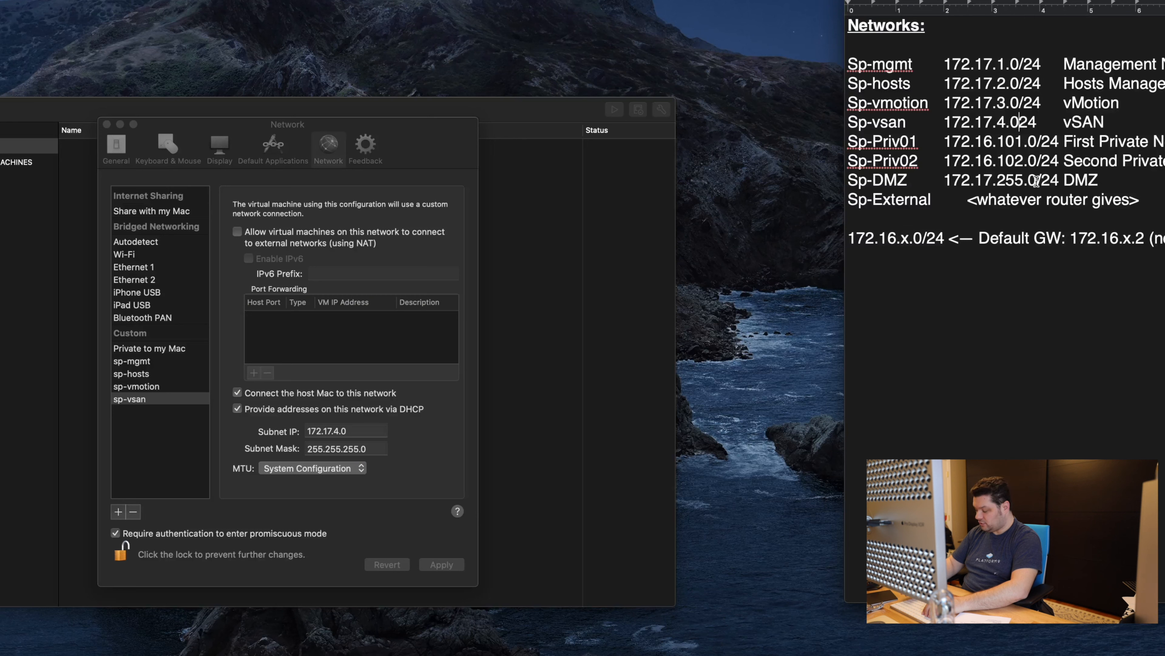
Step: Fix the notes: Sp-vsan to 172.17.4.0/24, Sp-Priv01 and Sp-Priv02 subnets from 172.16 to 172.17
text(/)
click(992, 141)
key(BackSpace)
text(7)
key(Down)
key(BackSpace)
text(7)
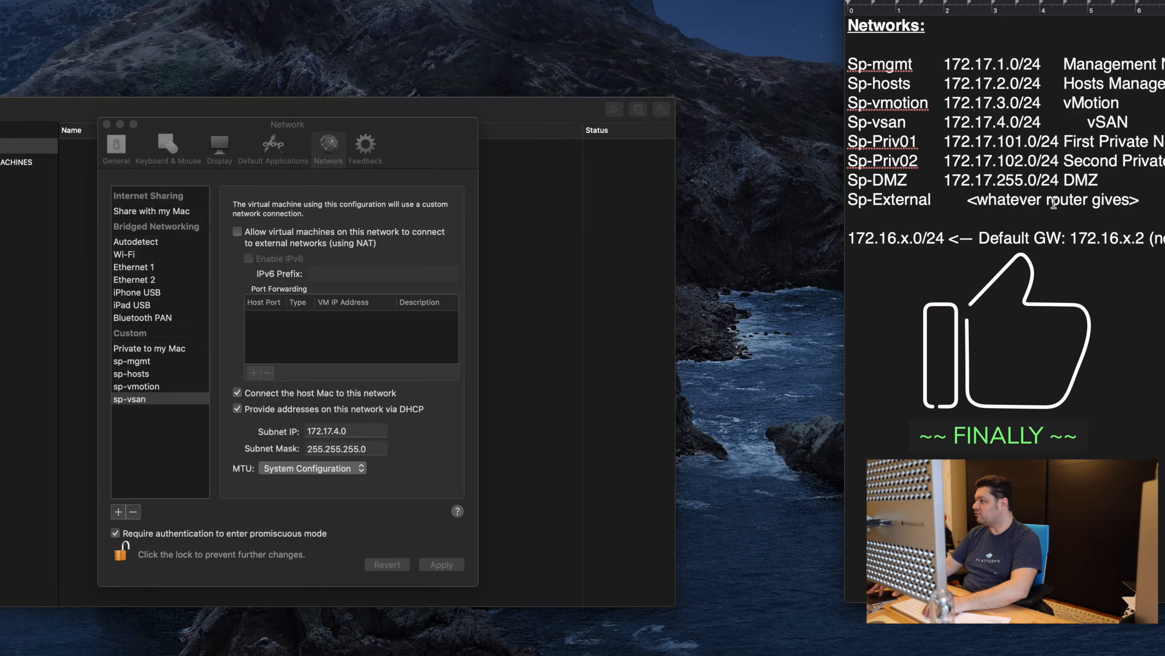
Step: Return to Fusion's network preferences and add a new custom network, vmnet7
click(1016, 218)
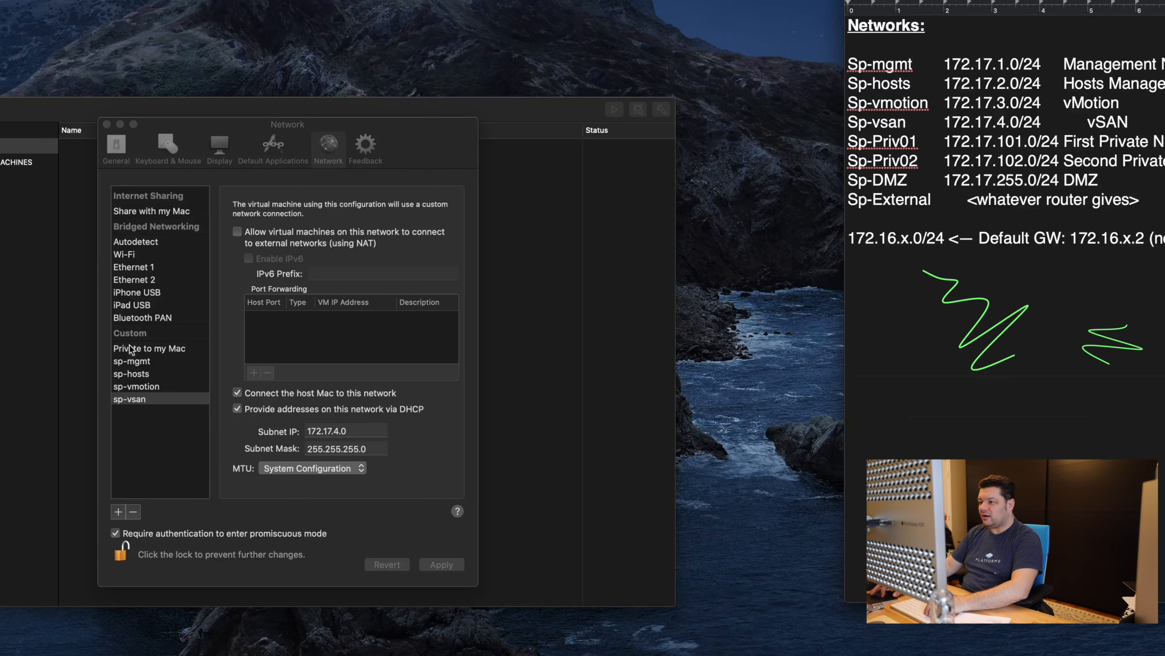
click(156, 402)
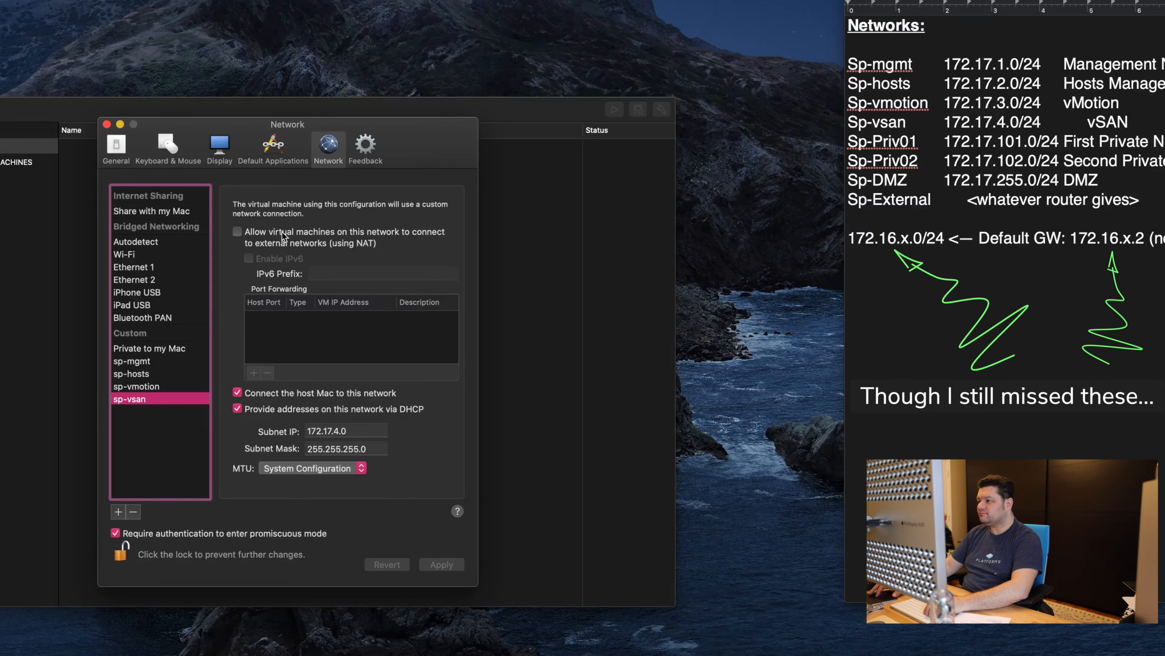
click(118, 511)
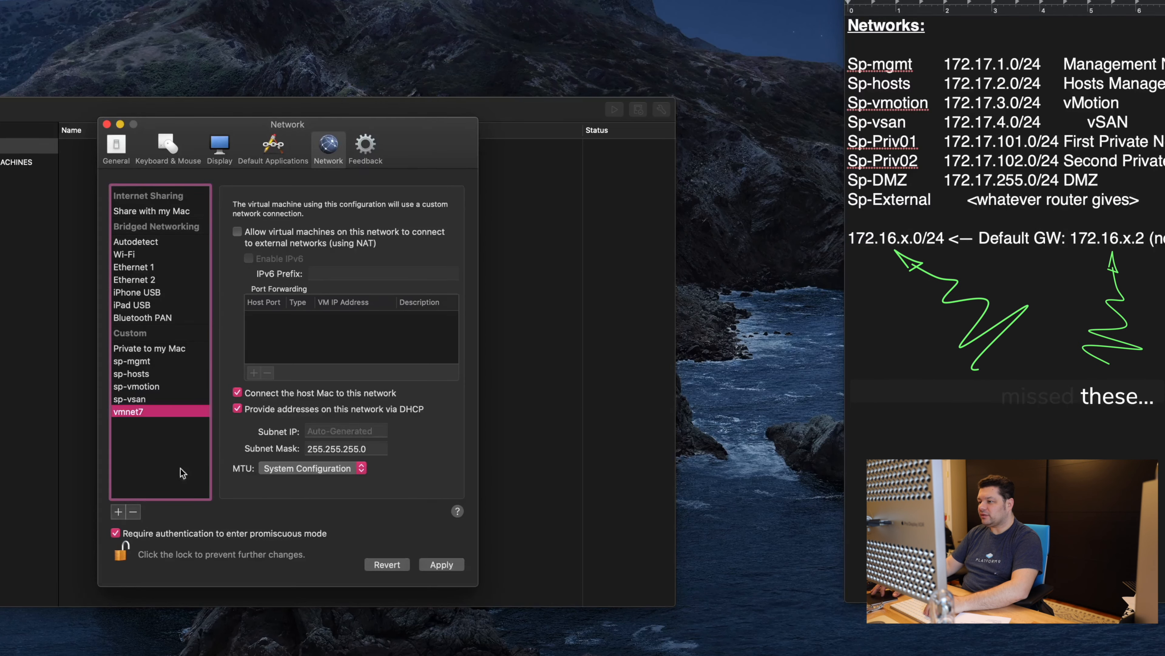
Step: Rename vmnet7 to sp-priv01 with subnet 172.17.101.0 and NAT, and apply
double_click(132, 410)
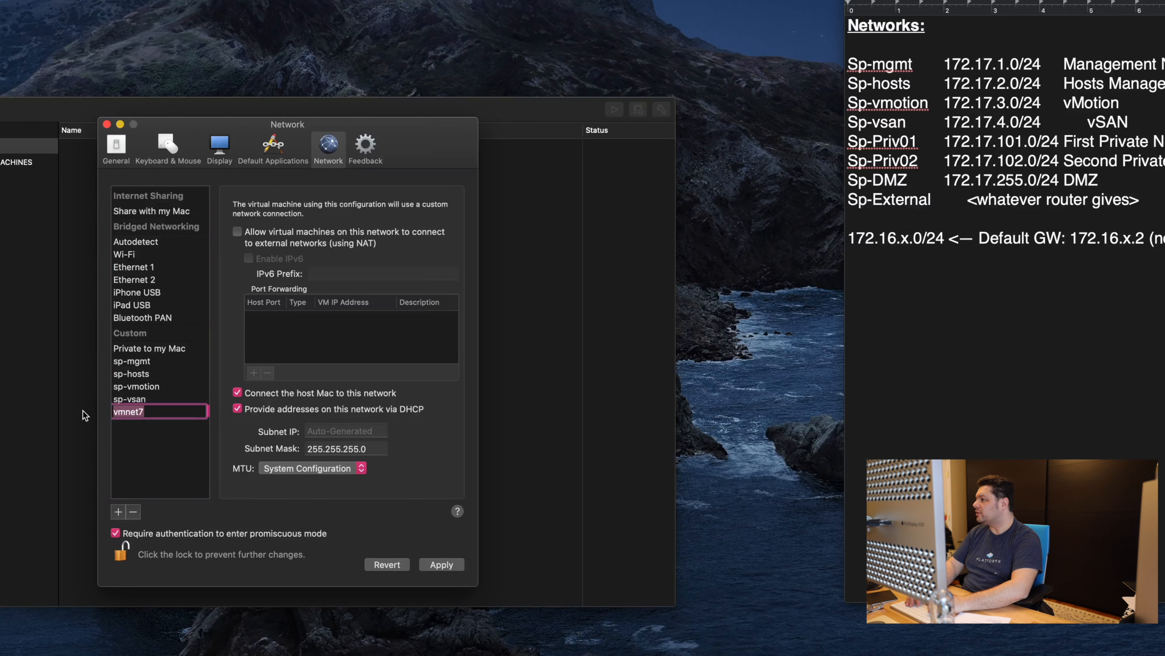
text(sp-priv)
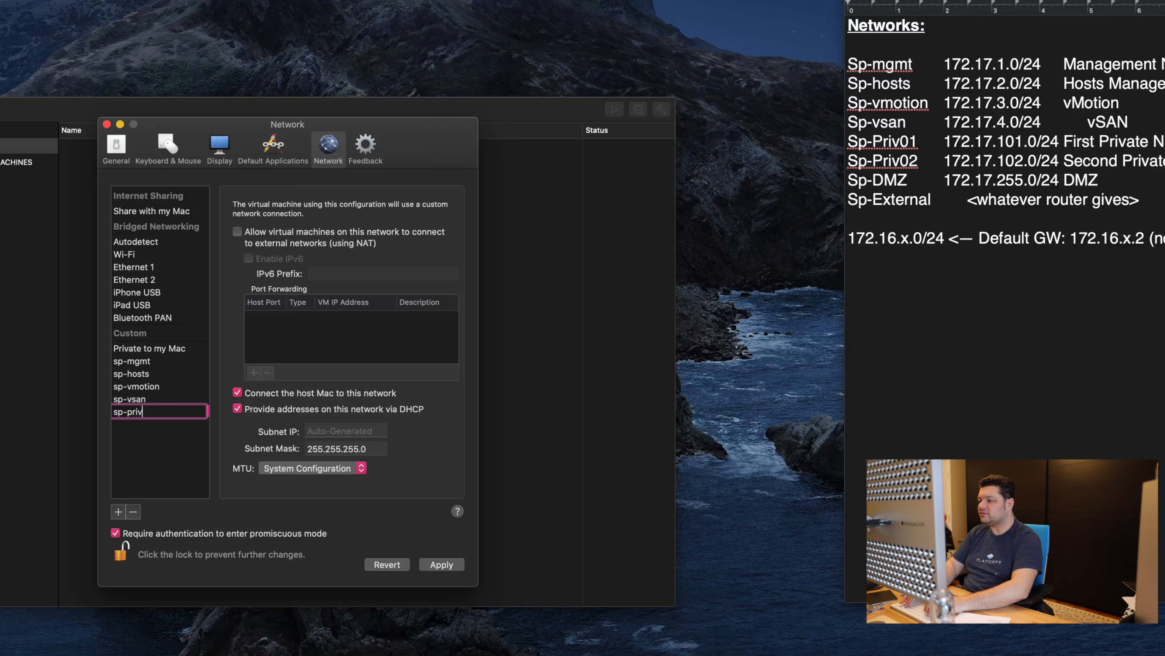
text(01)
key(Tab)
text(172.1677.101.0)
click(237, 232)
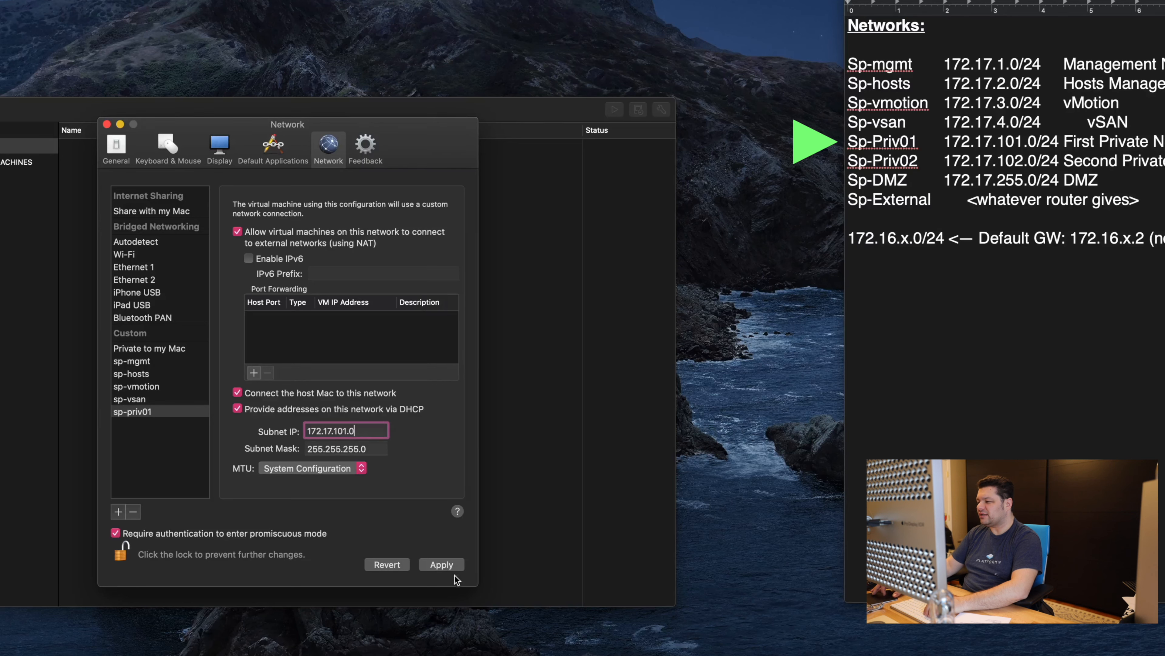
click(447, 568)
Step: Add the NAT network sp-priv02 on subnet 172.17.102.0 and apply
click(118, 512)
text(sp-)
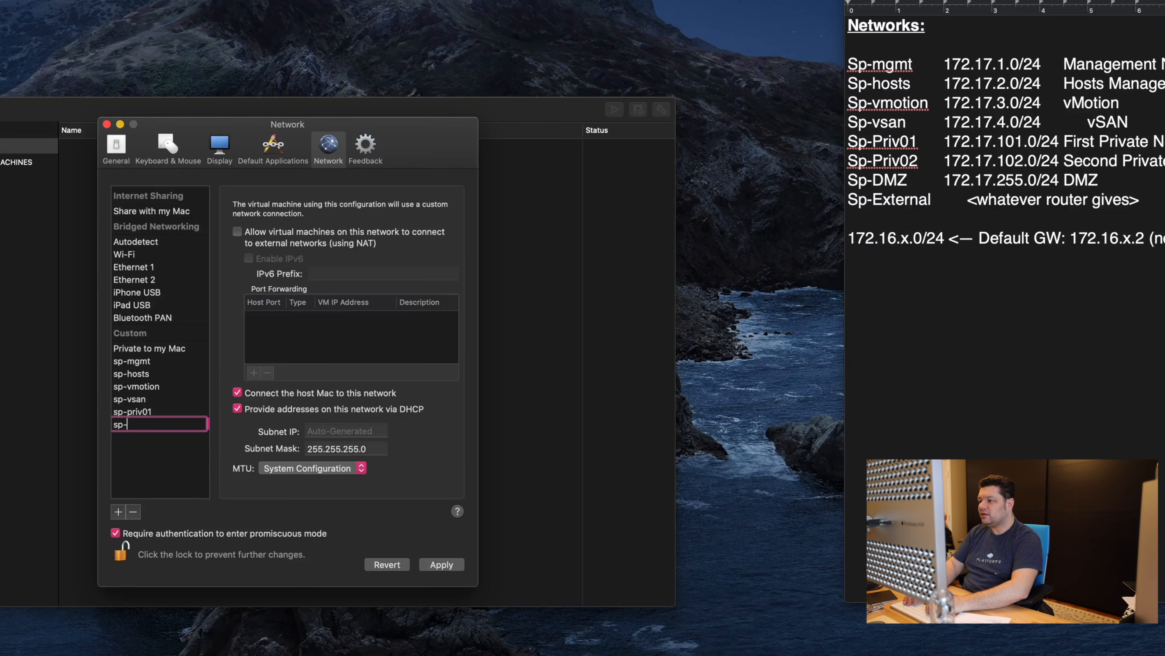
text(priv02)
key(Tab)
click(336, 244)
text(172)
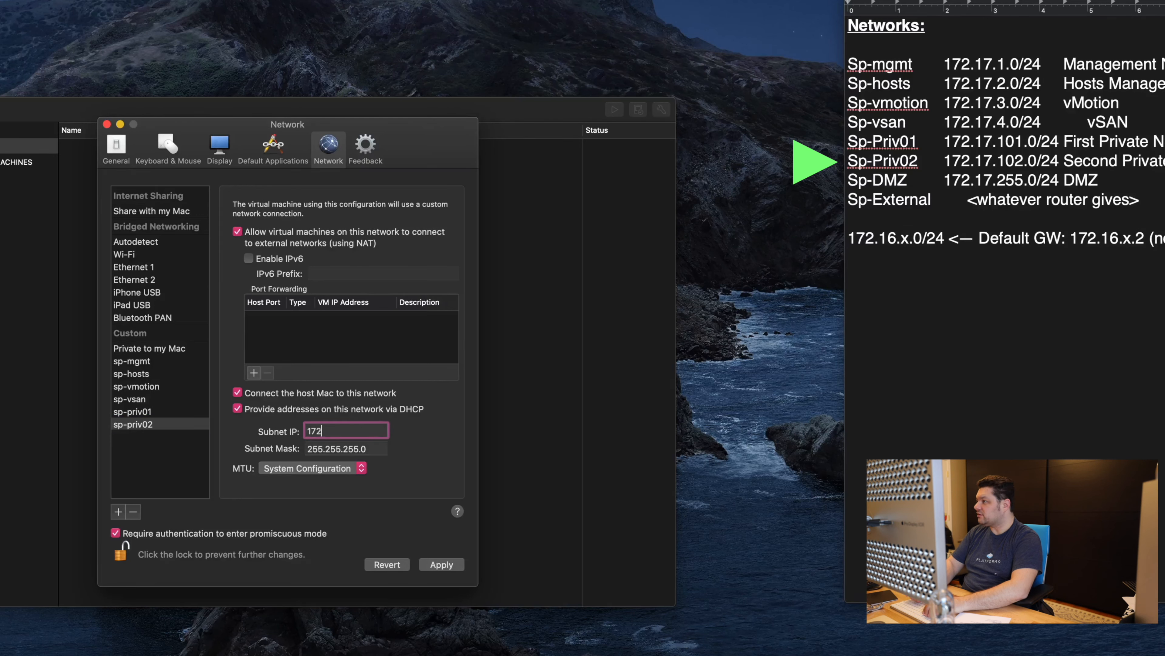
text(.17.102.0)
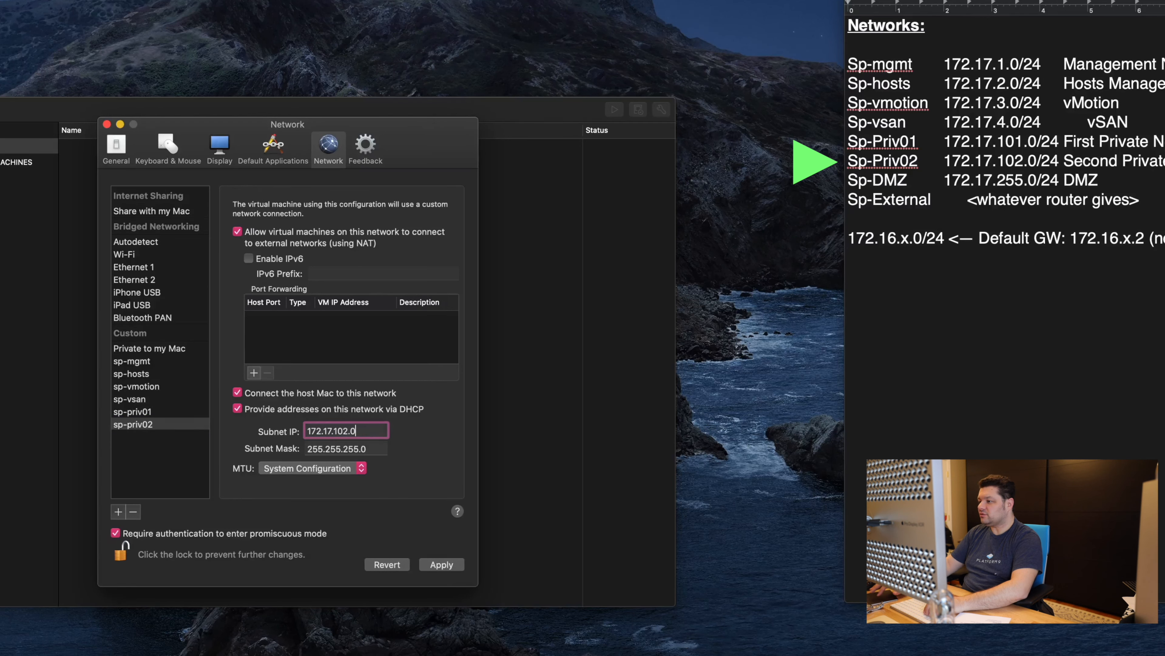
click(448, 566)
Step: Check sp-priv01 and sp-priv02 settings against the notes, then add a new network for the DMZ
click(160, 412)
click(160, 424)
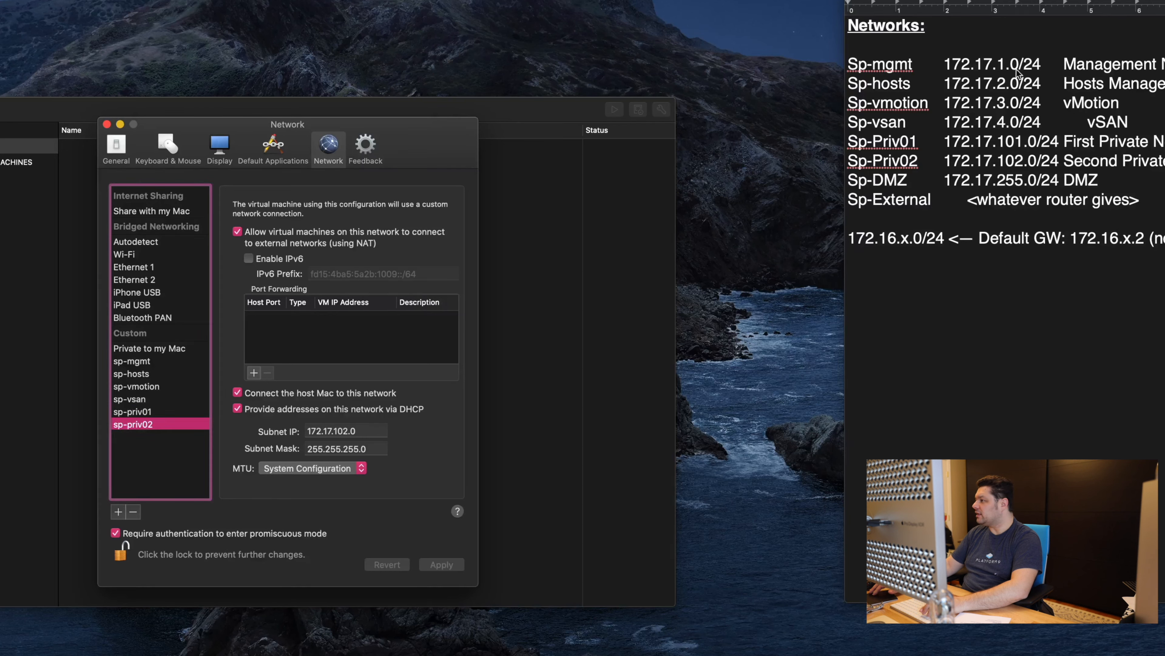
click(959, 115)
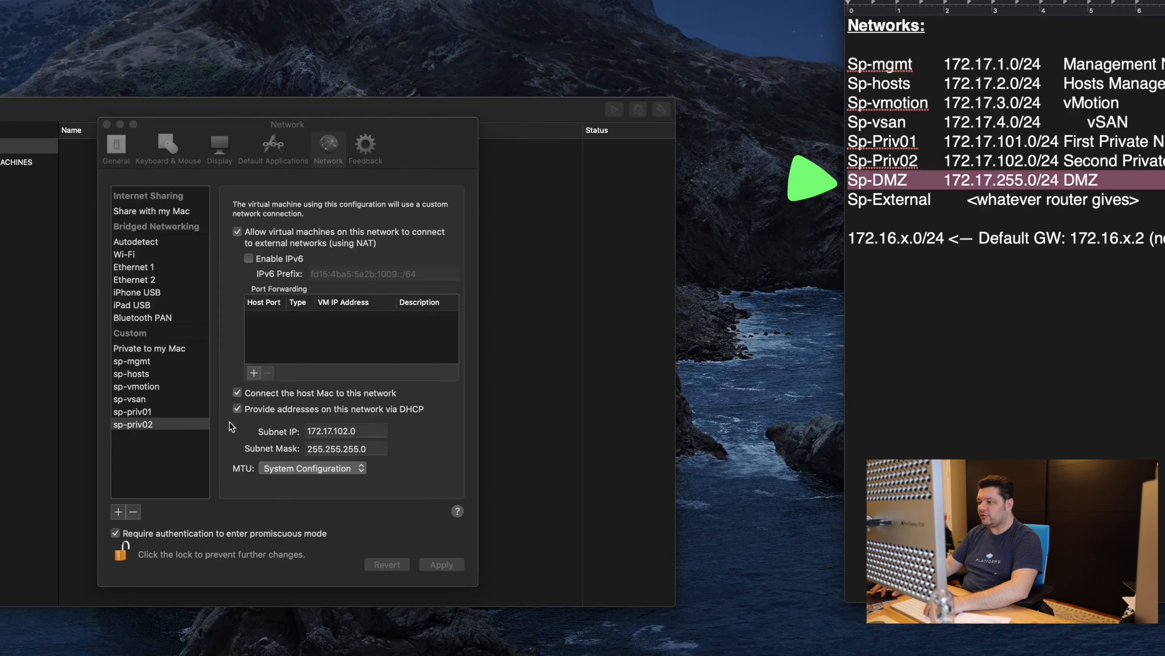
click(171, 451)
click(118, 511)
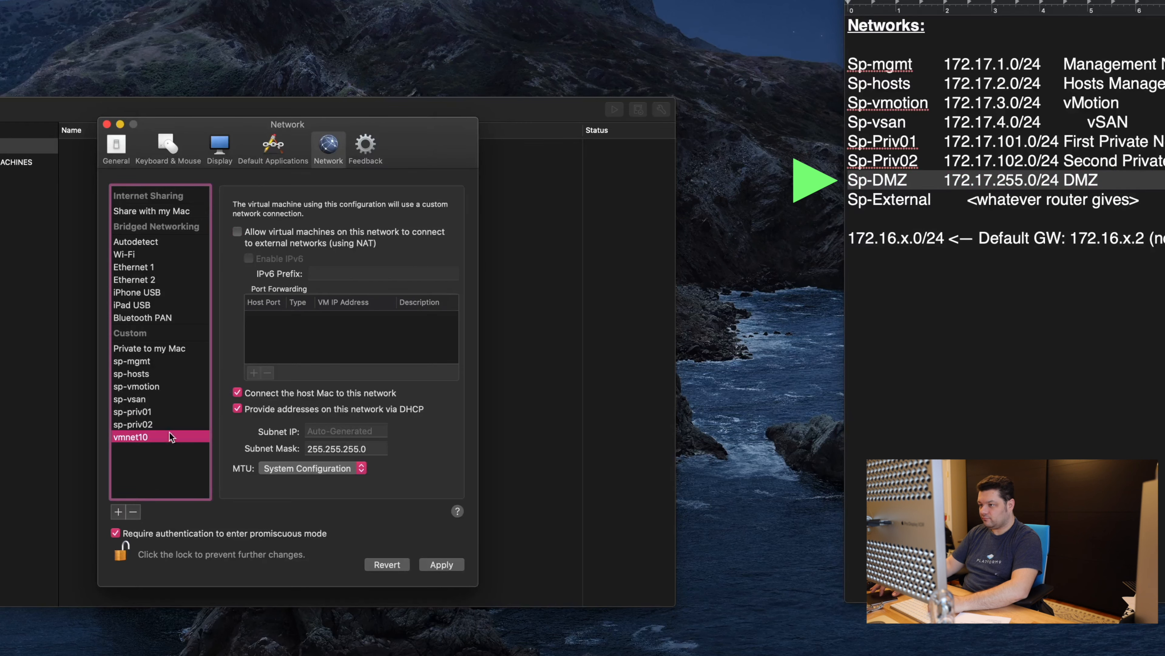
Step: Rename vmnet10 to sp-dmz with NAT and subnet 172.17.255.0, then add vmnet11
double_click(139, 436)
text(sp-)
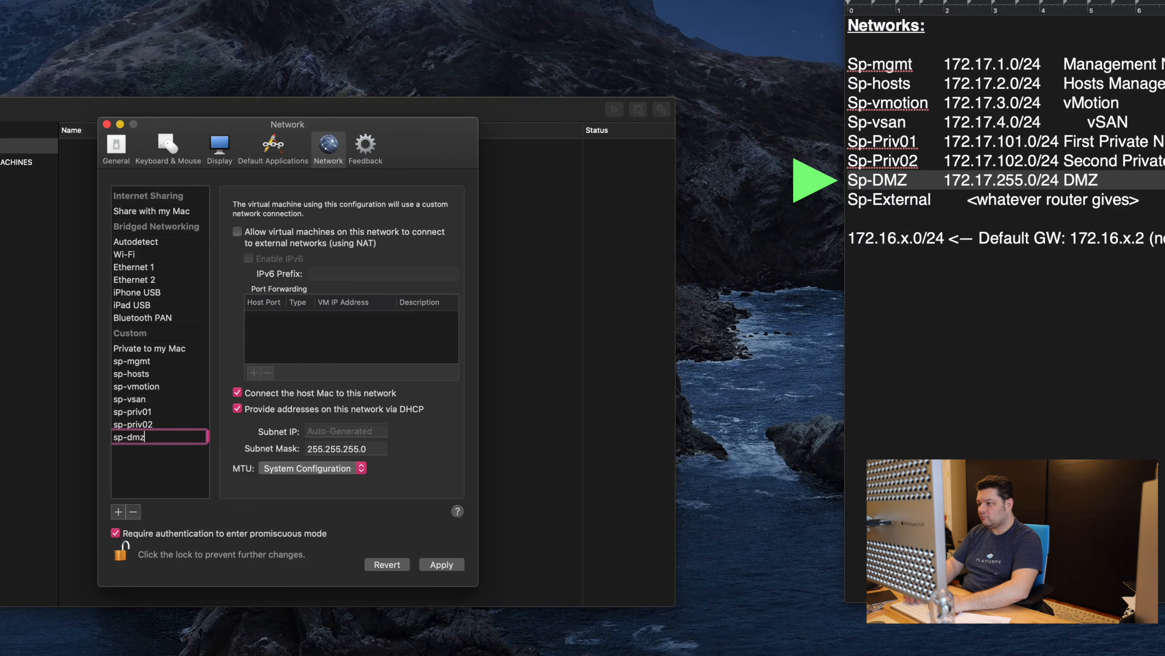
text(dmz)
key(Tab)
click(350, 231)
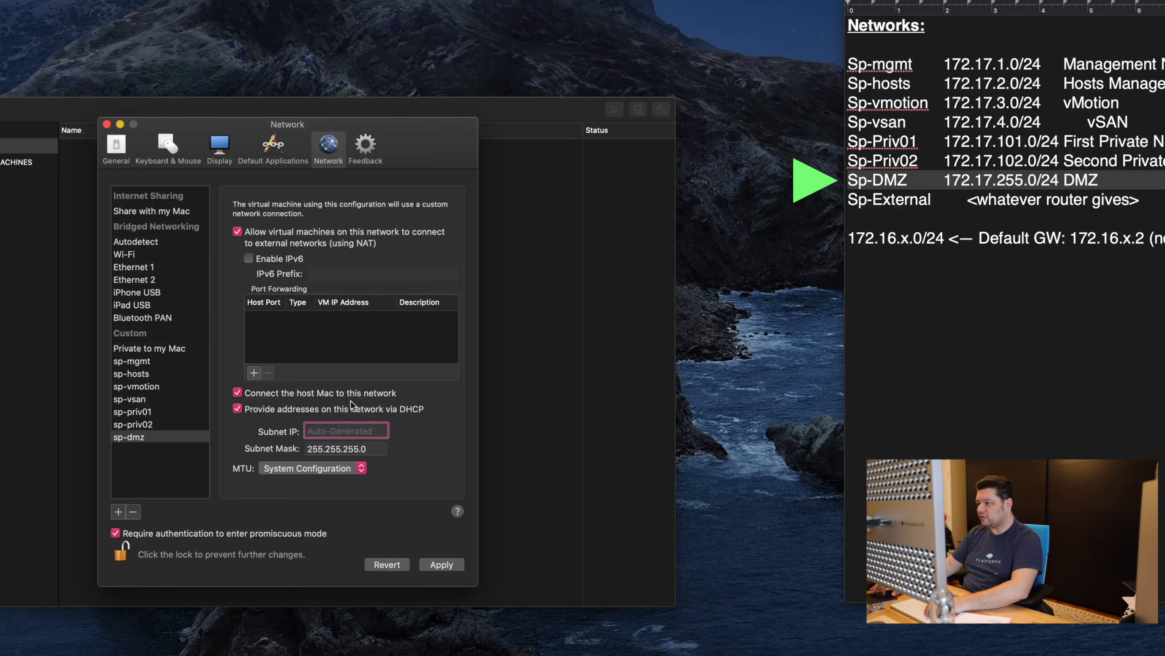
text(172.)
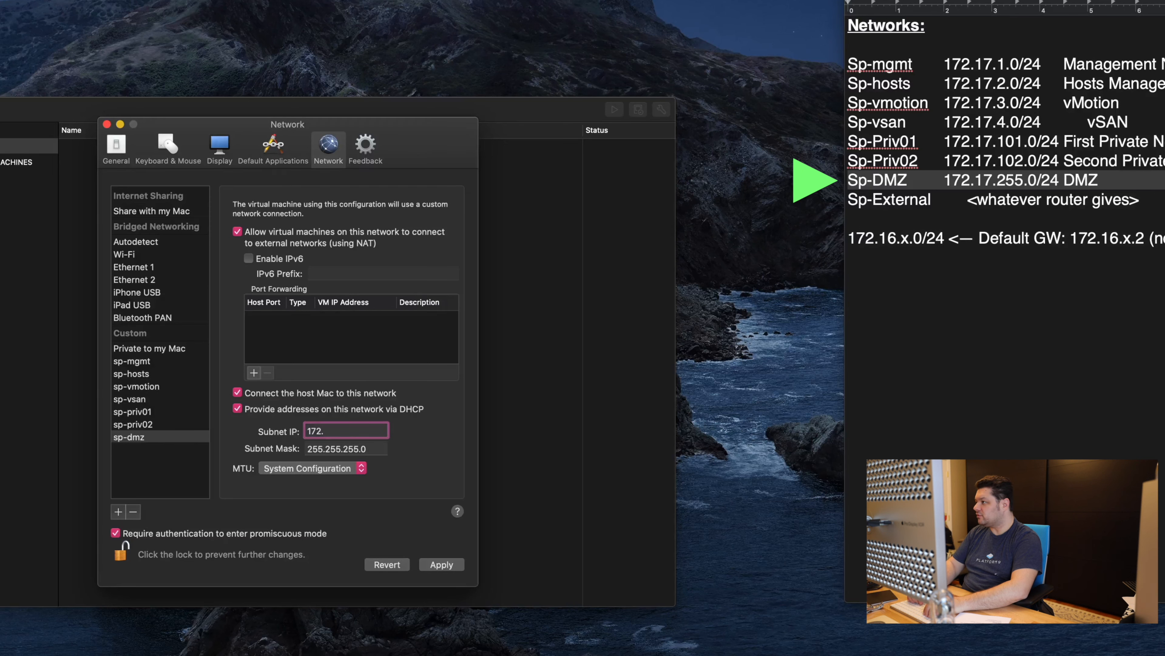
text(17.255.0)
key(Tab)
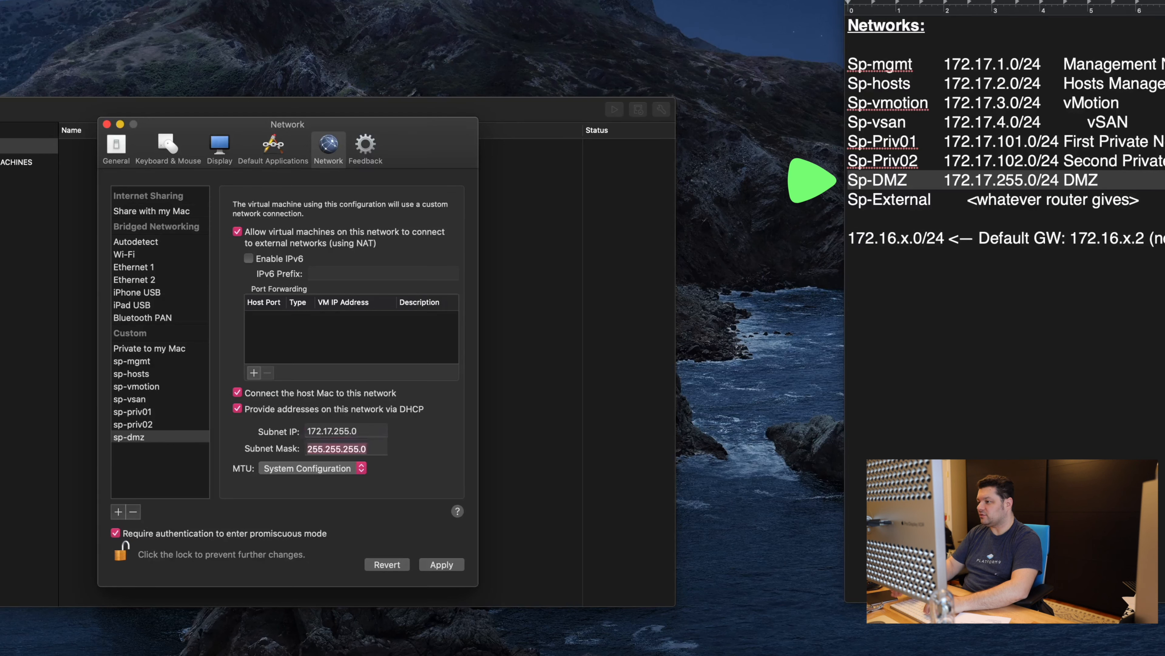
click(118, 511)
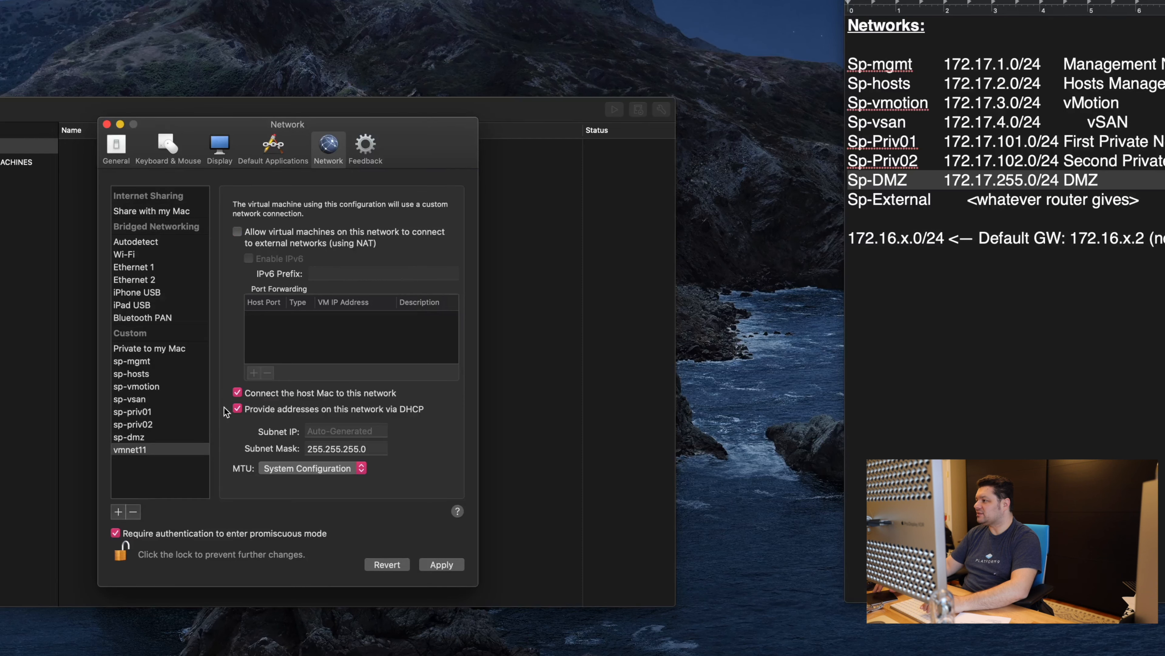
Step: Inspect the bridged networks, delete the extra vmnet11, and apply the sp-dmz settings
click(162, 242)
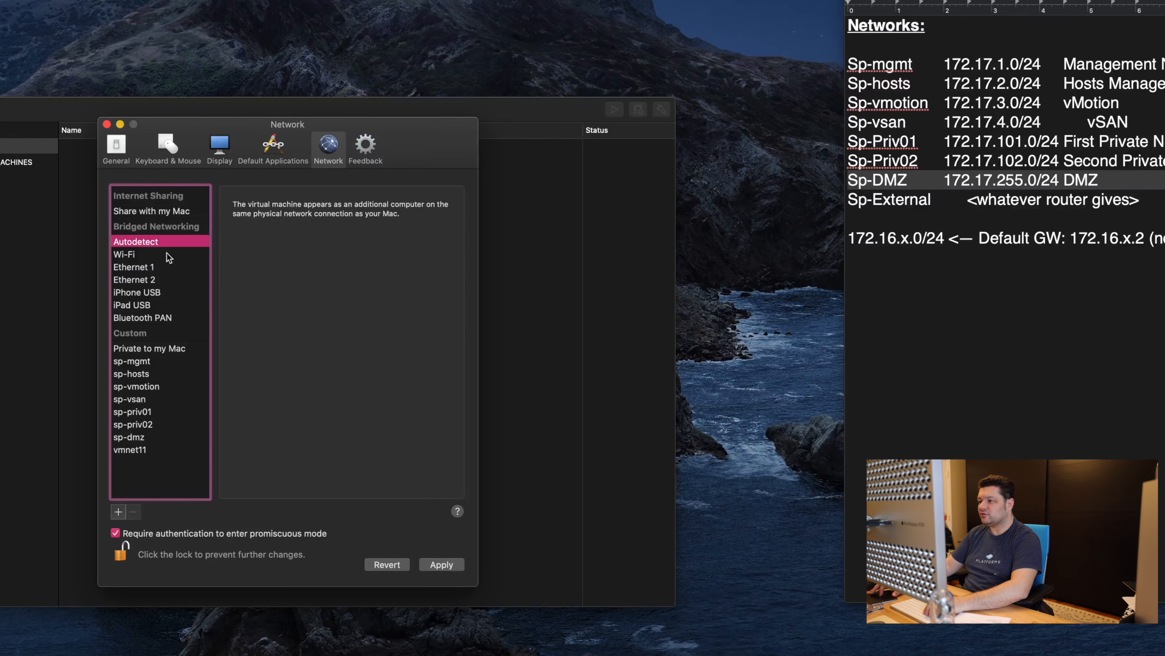
click(177, 254)
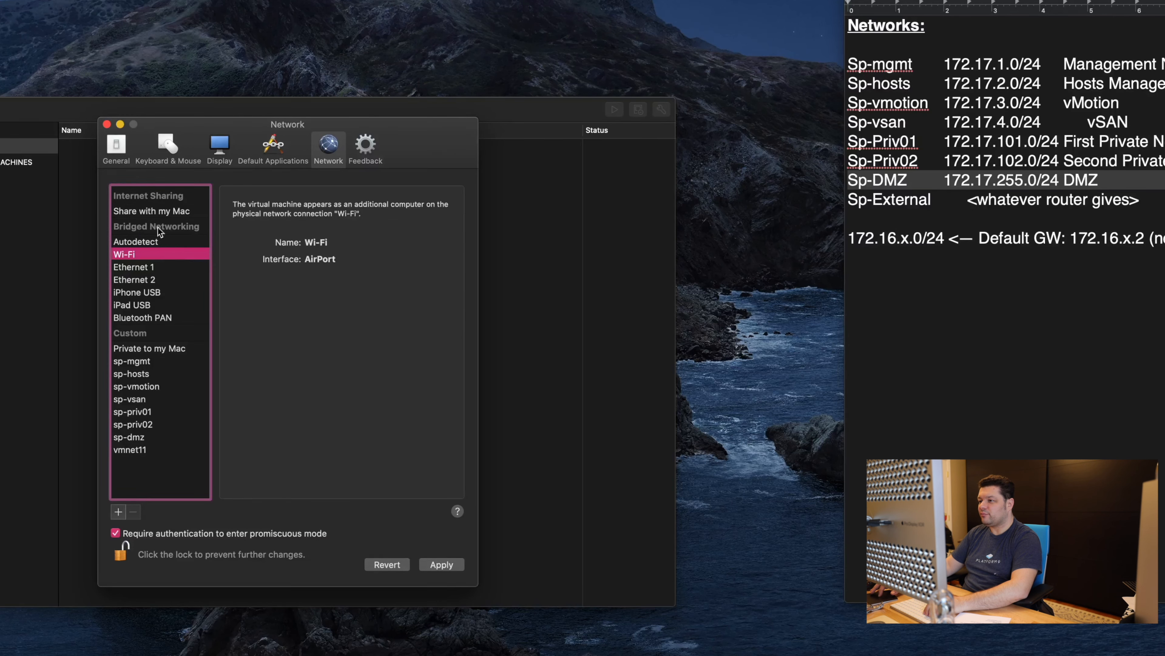
click(162, 451)
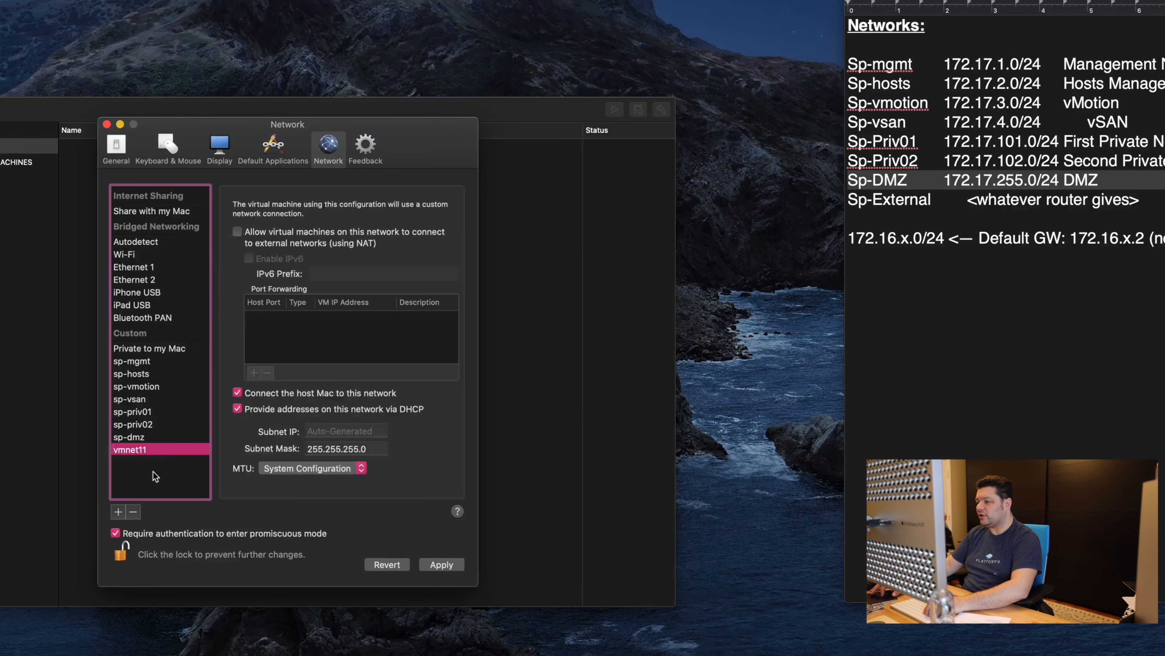
click(133, 511)
click(175, 437)
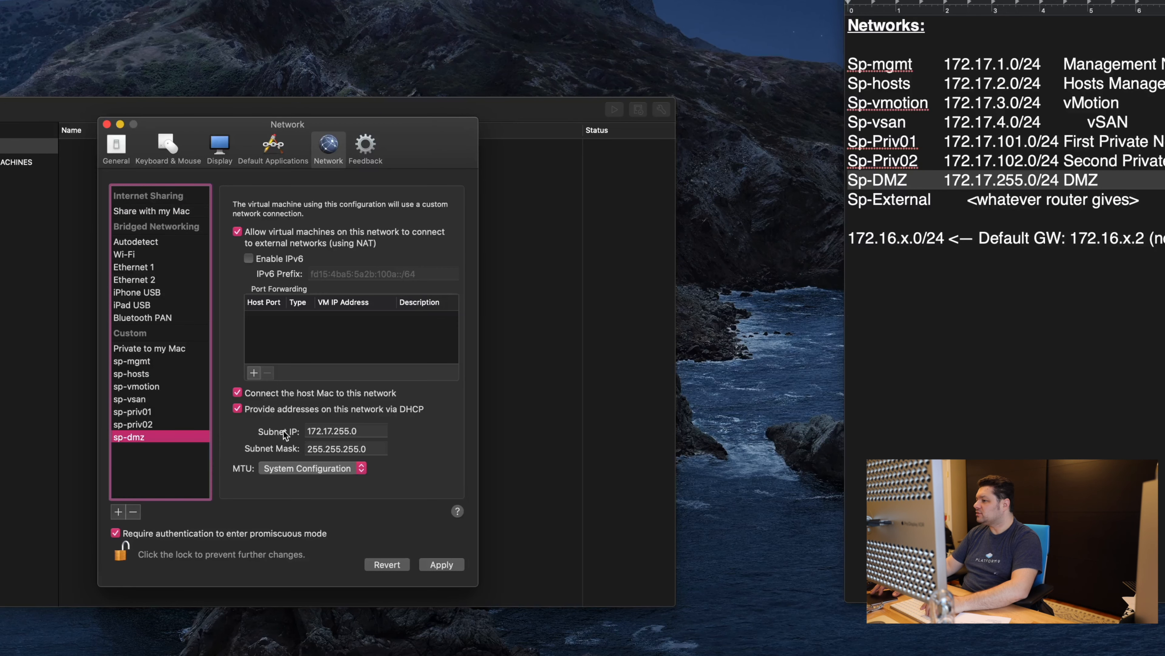
click(441, 564)
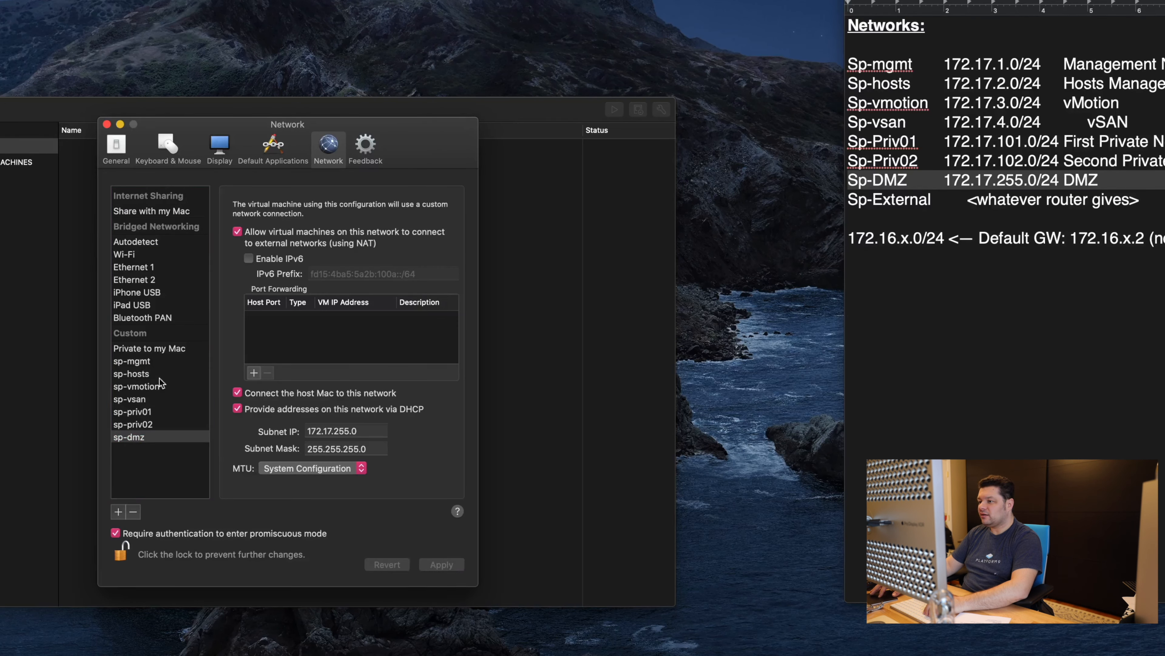
Step: Review sp-mgmt, sp-hosts and sp-vmotion, then give sp-vsan a custom MTU of 9000
click(158, 363)
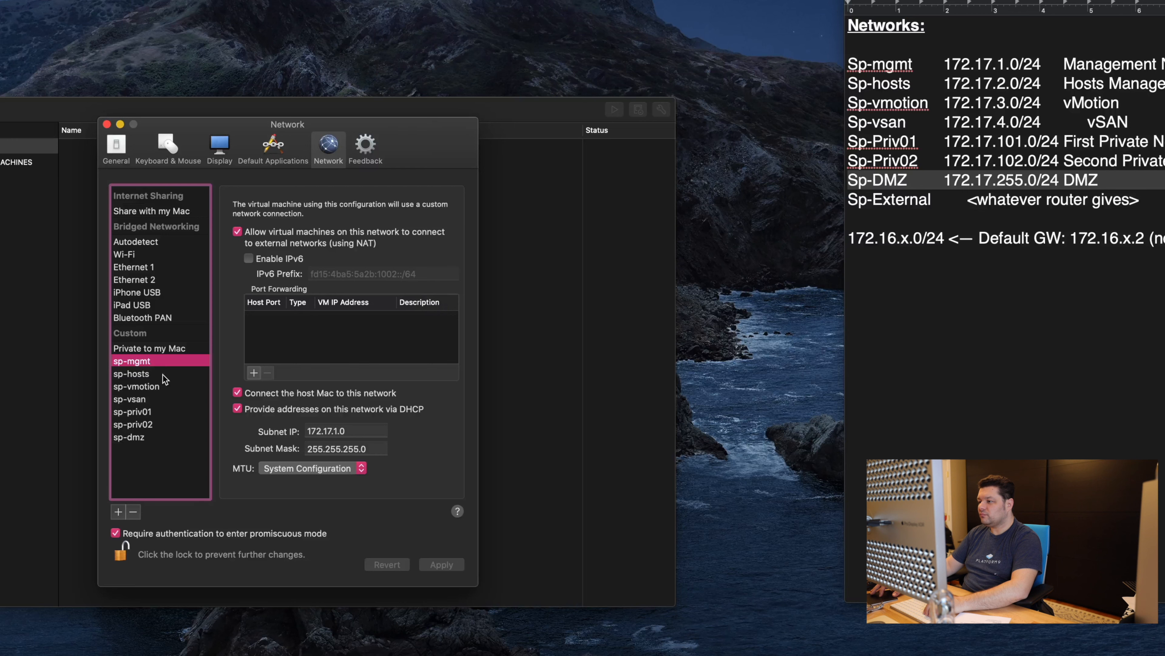
click(163, 375)
click(163, 386)
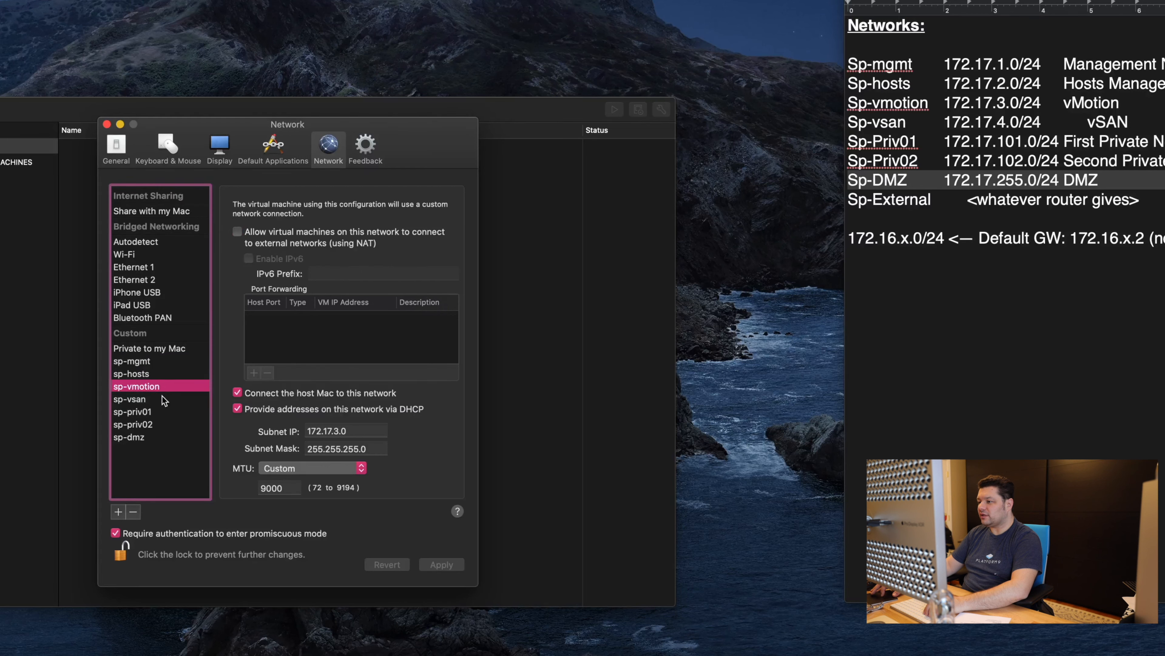
click(162, 398)
click(287, 467)
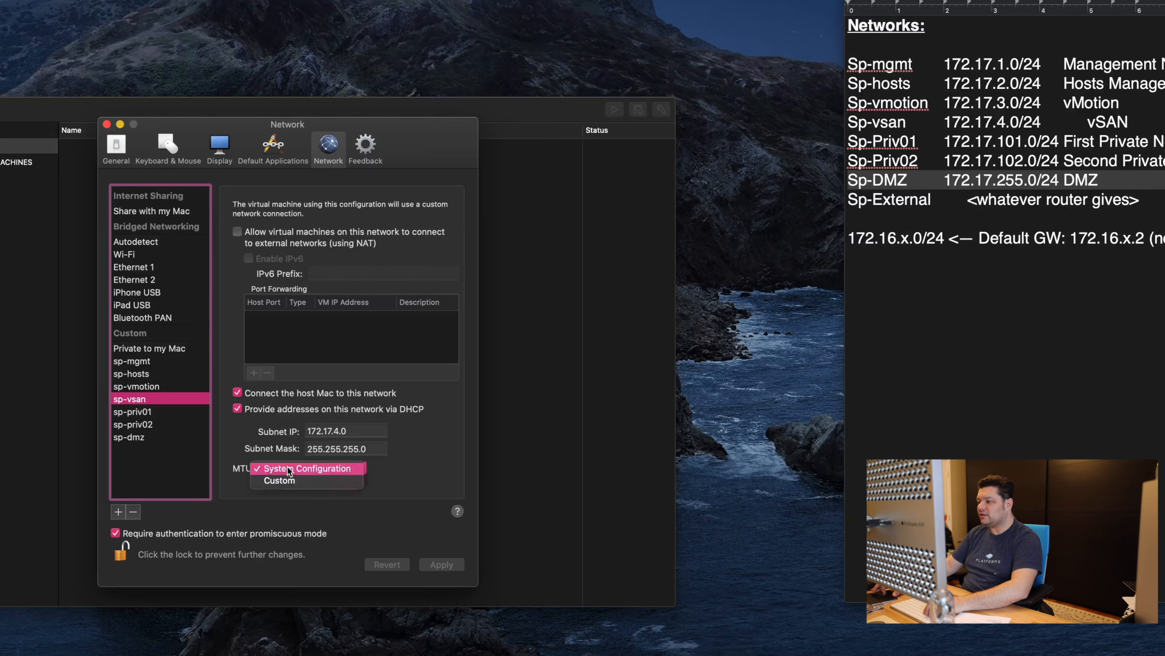
click(287, 480)
text(9000)
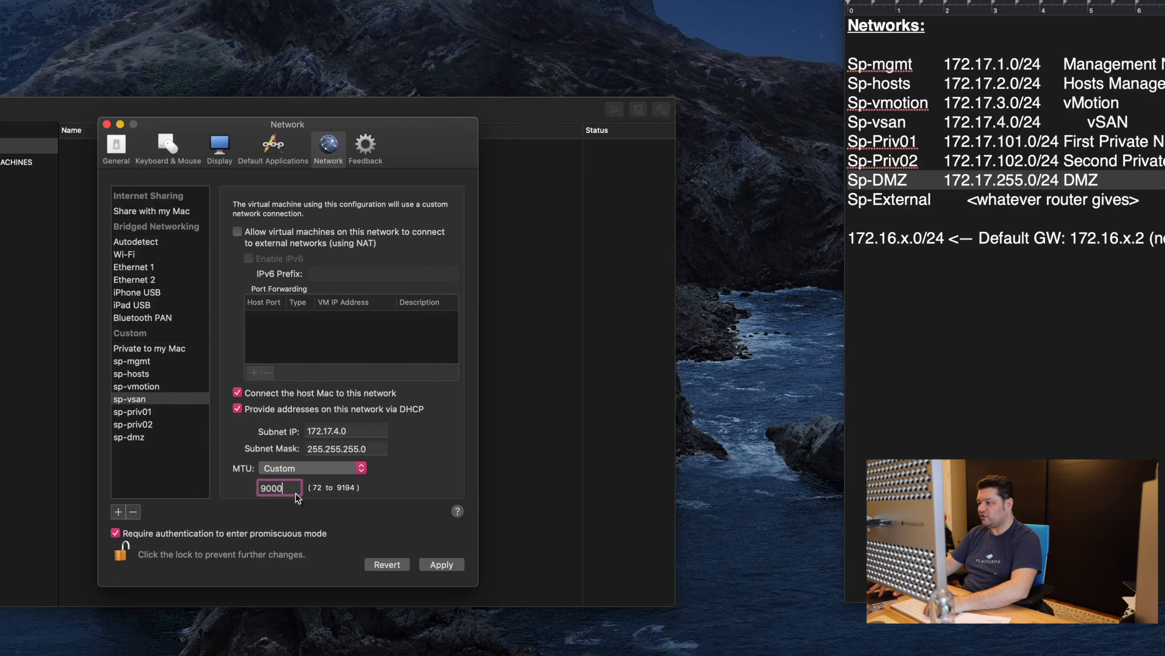
click(446, 564)
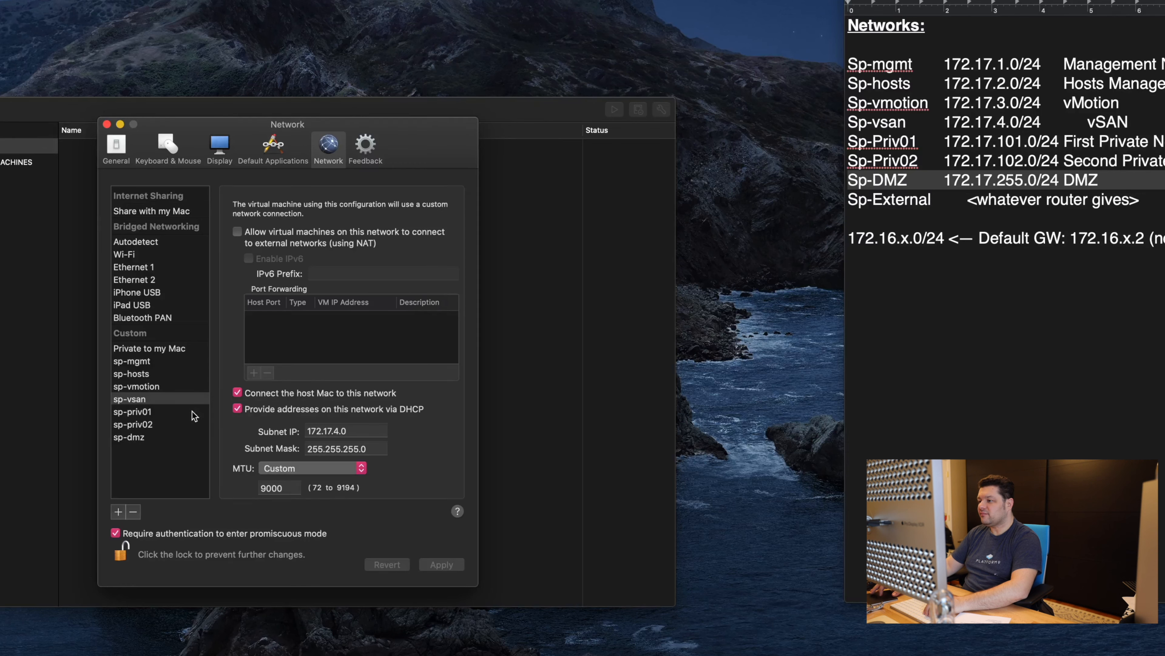
Step: Compare sp-priv01, sp-priv02, sp-dmz and sp-mgmt settings with the subnet rows in the notes
click(175, 410)
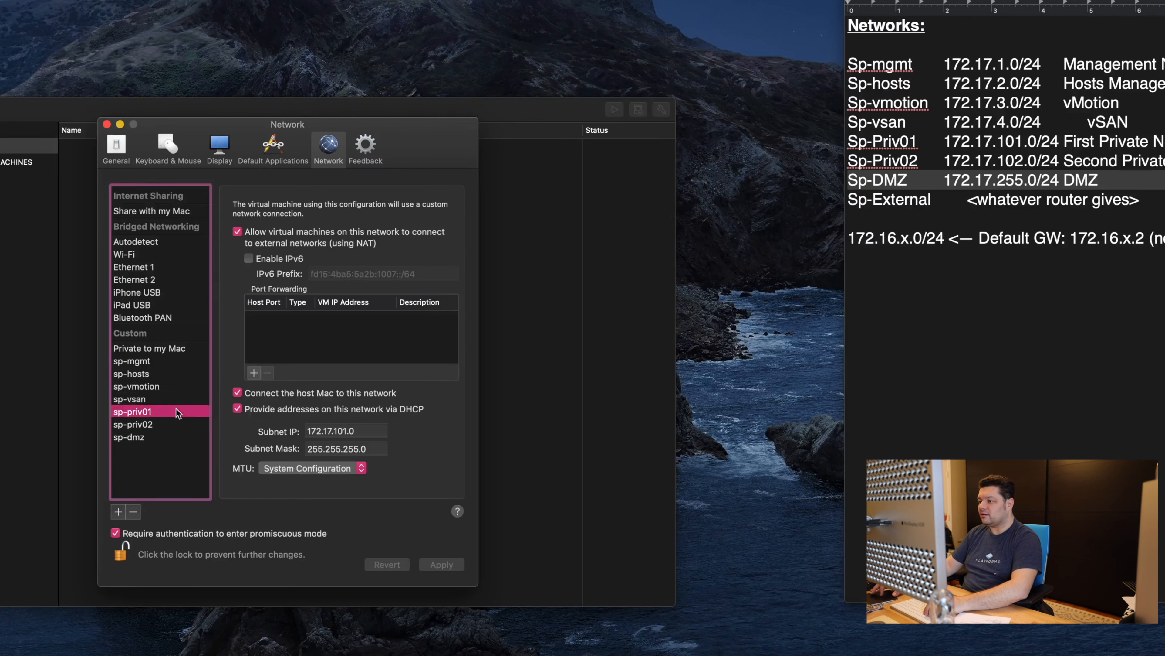
click(171, 424)
click(168, 437)
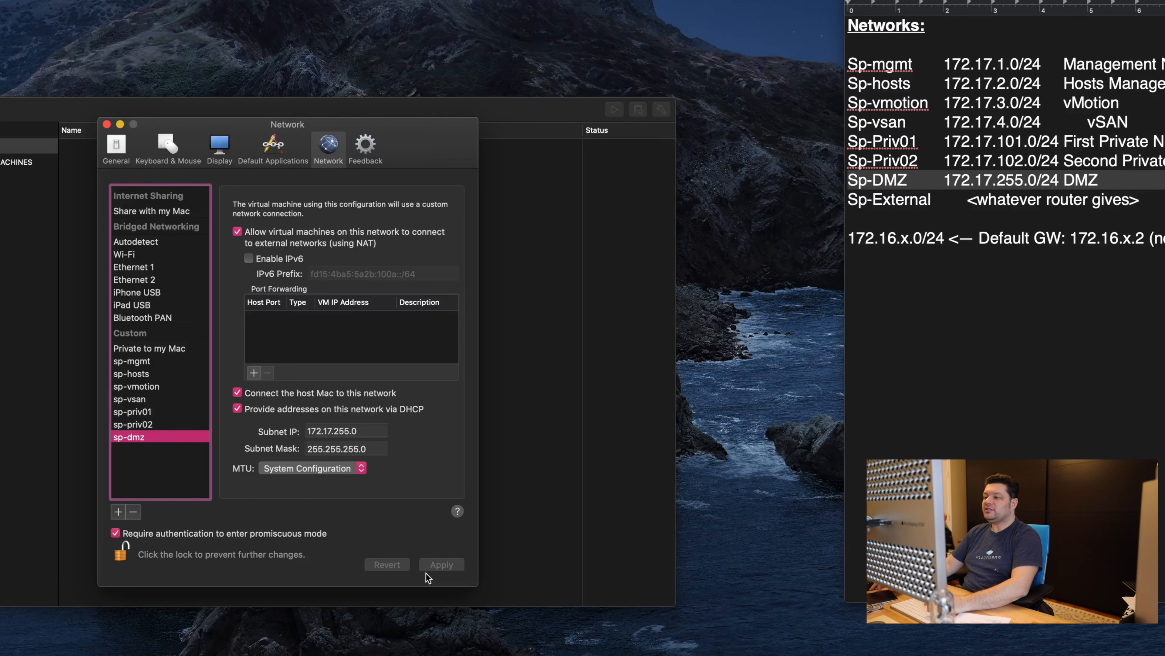
click(184, 361)
click(168, 438)
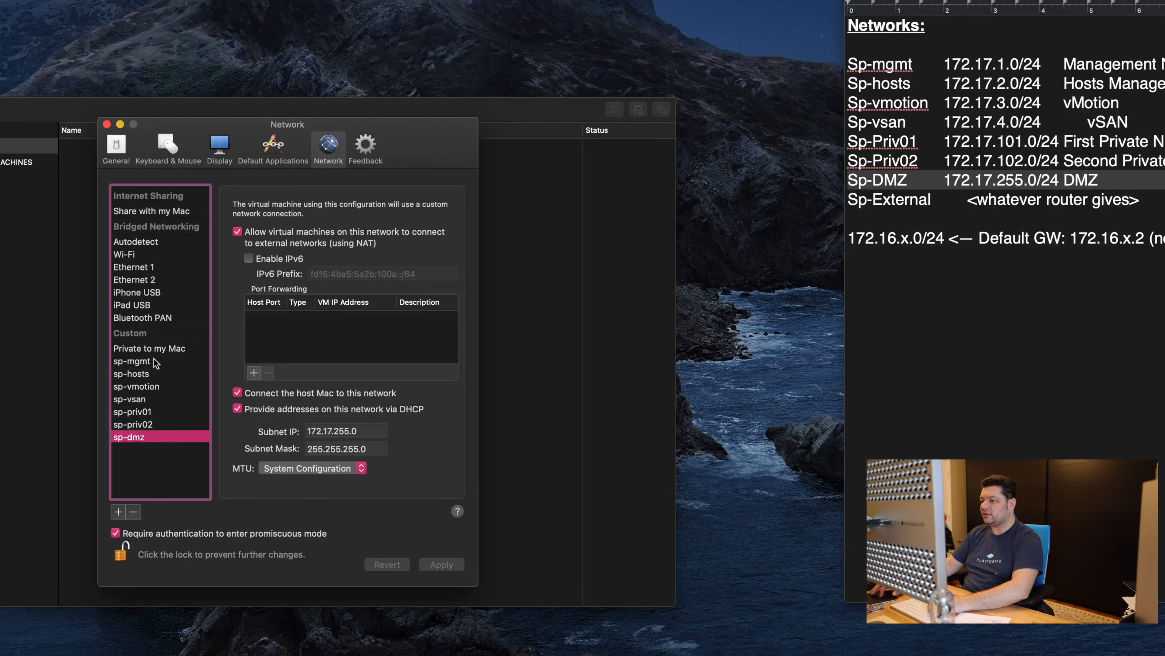
click(959, 86)
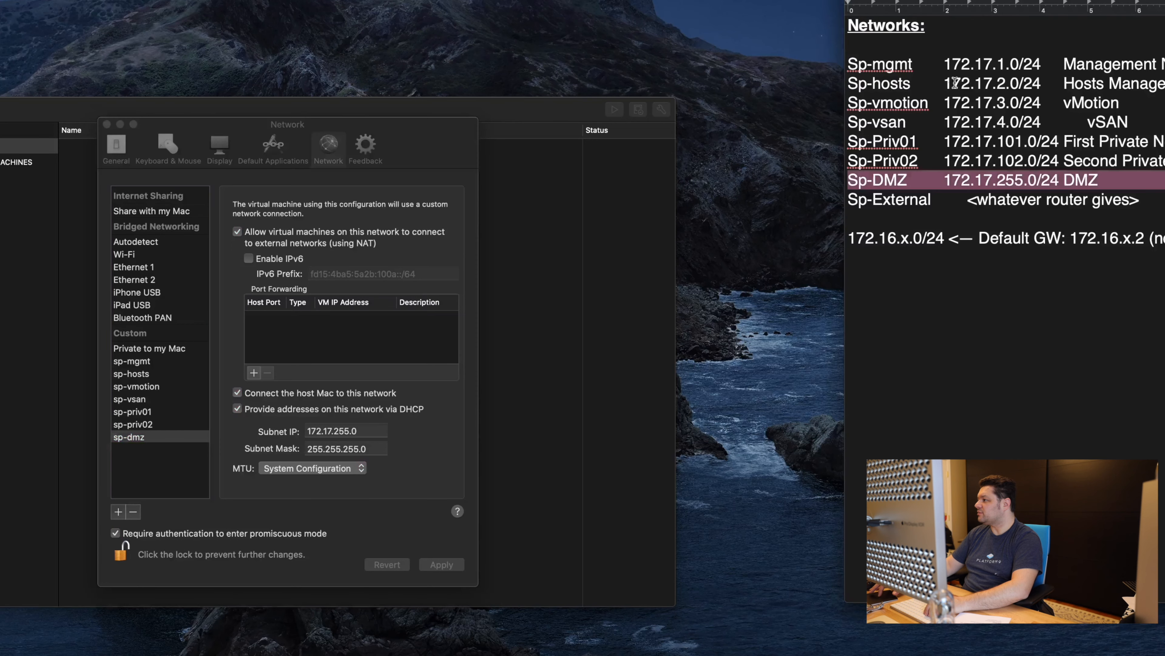
drag(952, 65, 975, 214)
click(1095, 123)
click(164, 476)
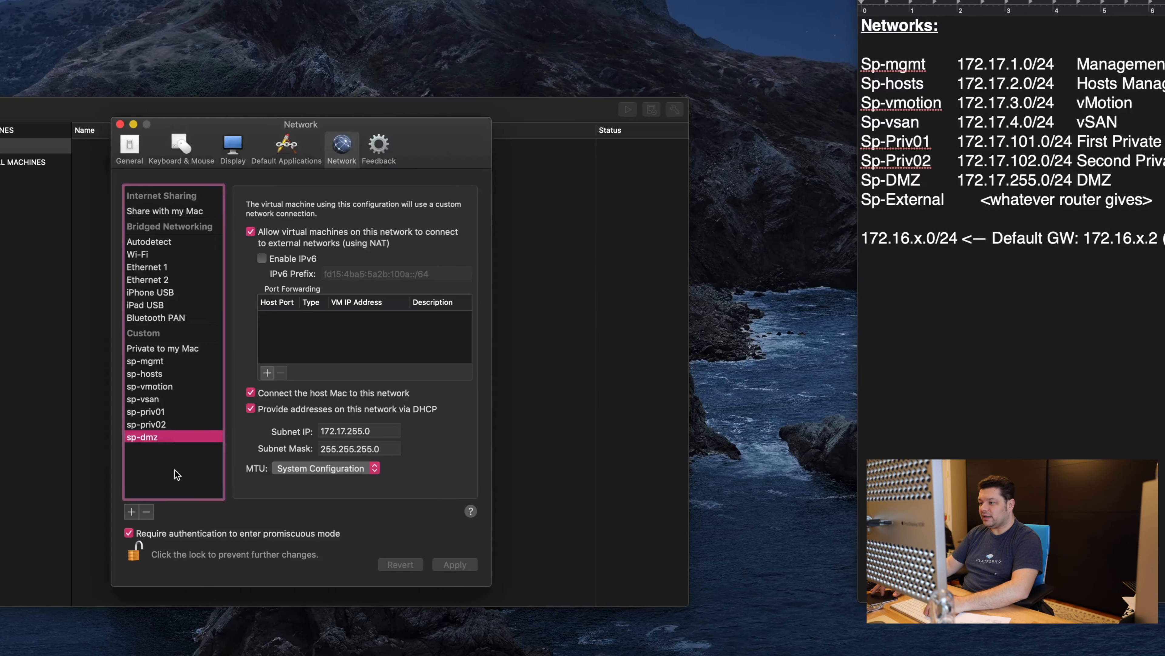
Step: Close the network preferences and choose New from the Library's + menu to start a virtual machine
click(252, 123)
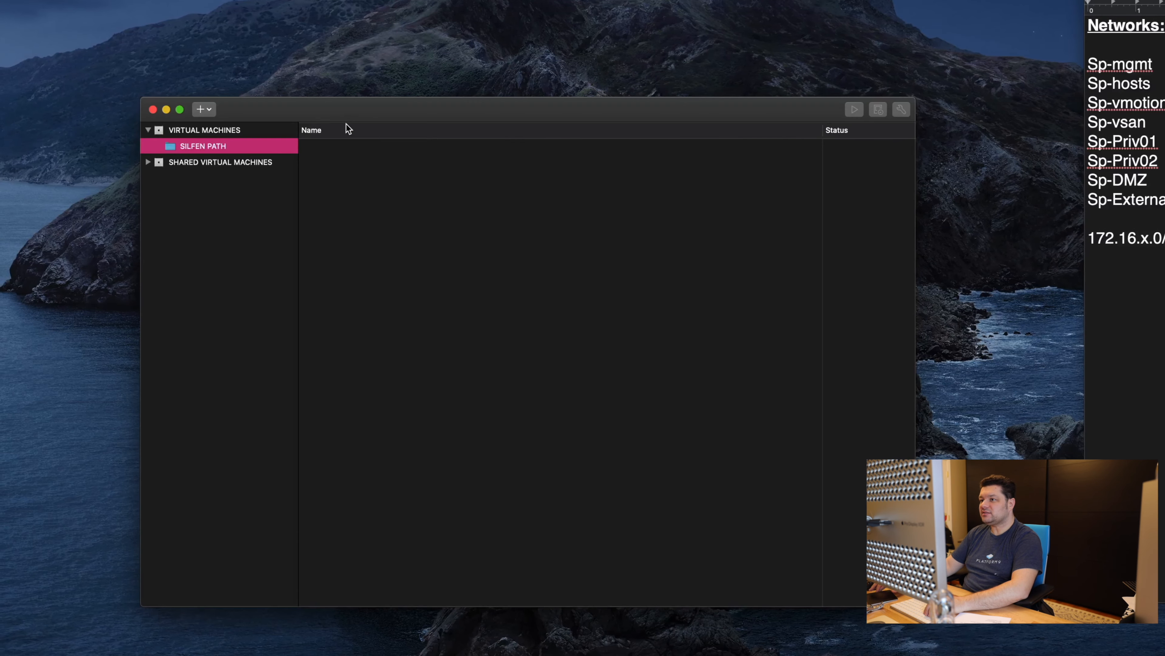
right_click(181, 146)
click(238, 134)
click(209, 109)
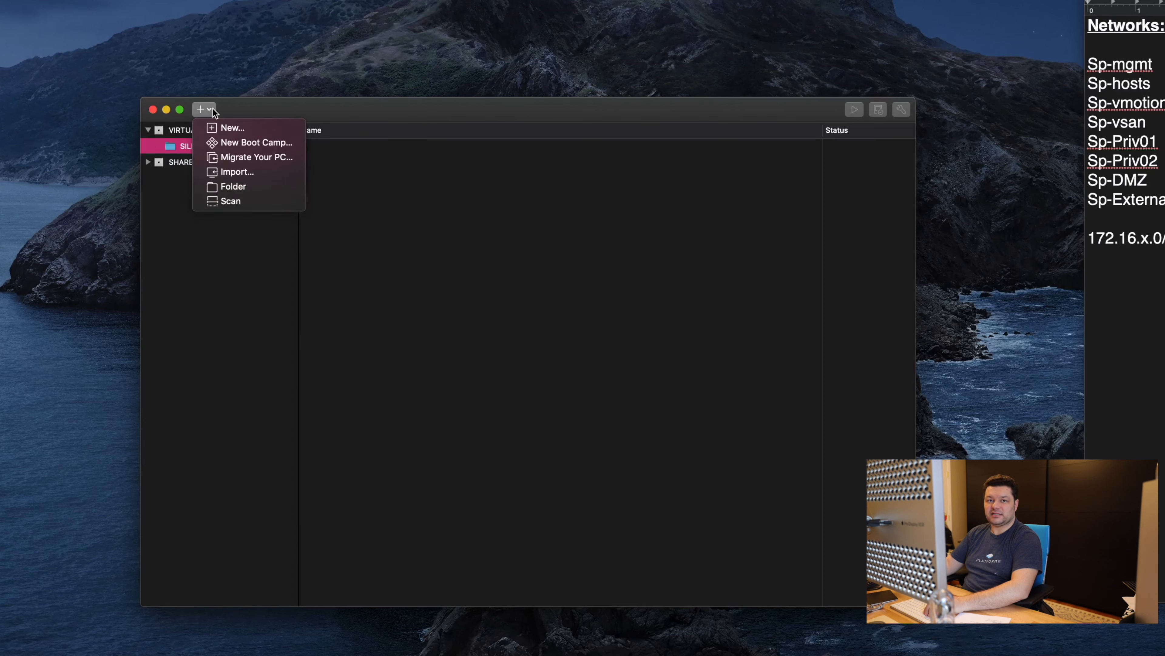
click(260, 128)
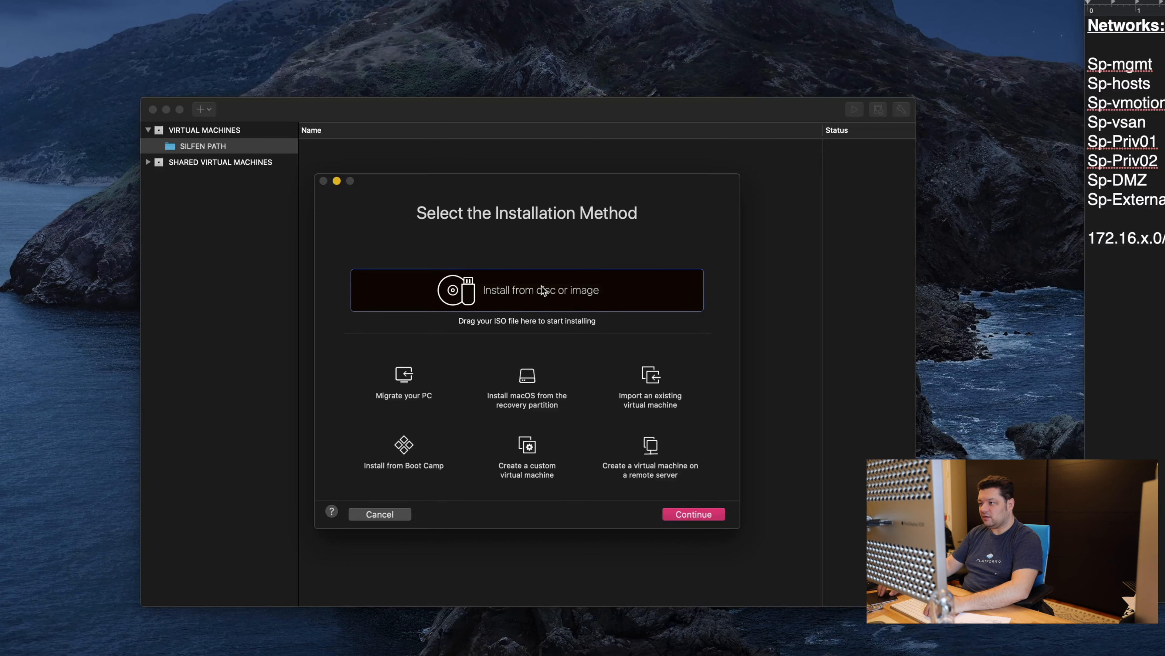
Step: Install from disc image by dragging the ESXi VMvisor installer ISO into the new VM wizard
click(679, 516)
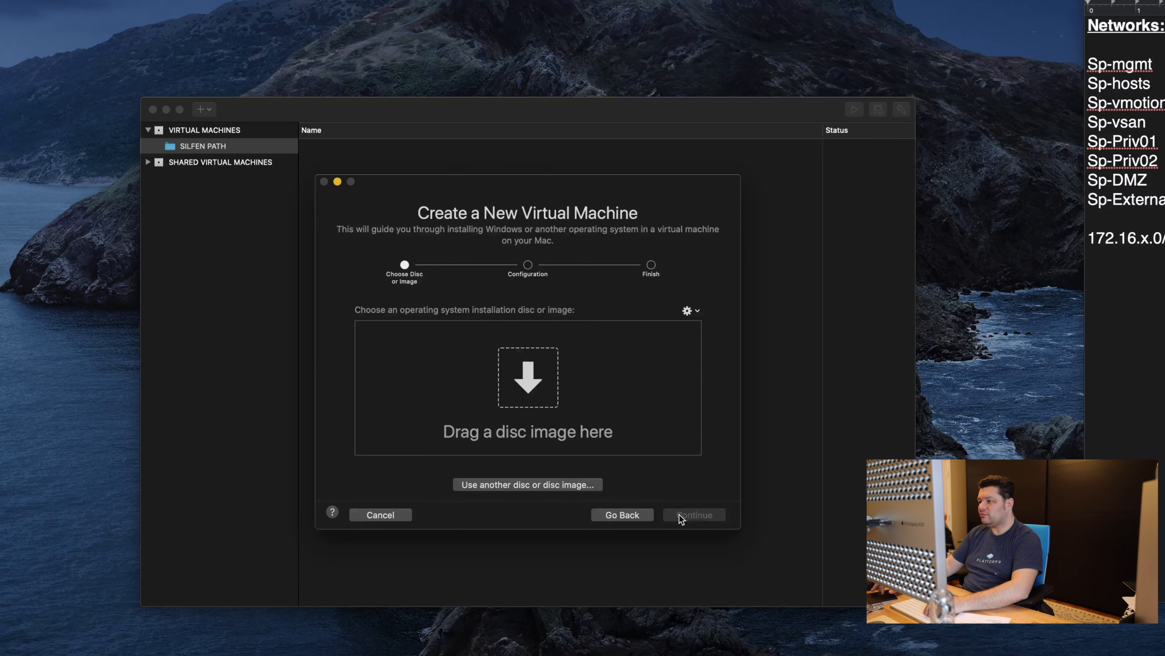
key(super+Tab)
key(super+Tab)
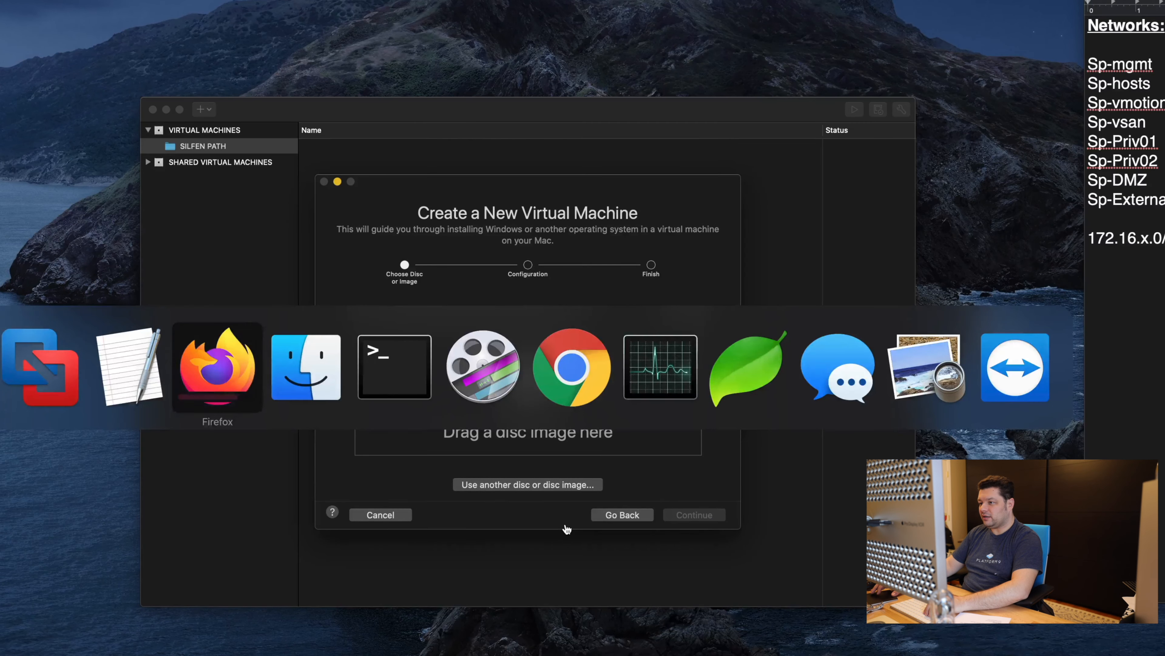
key(super+Tab)
click(816, 637)
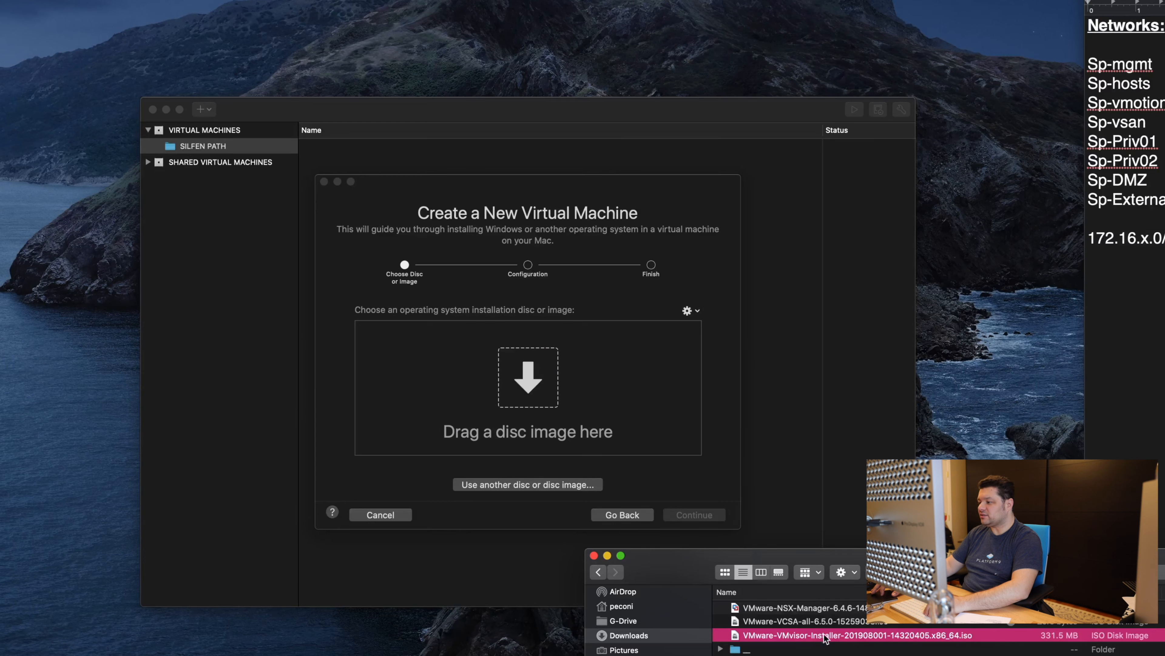
drag(838, 638, 565, 407)
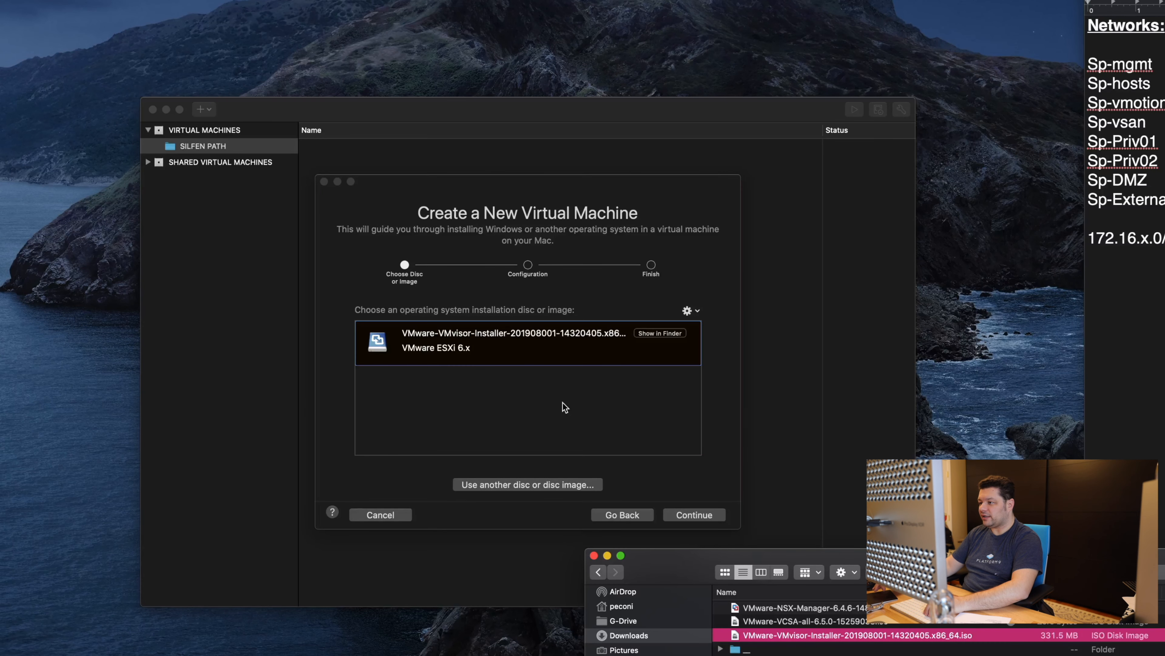
click(656, 473)
Step: Keep UEFI firmware, reach the finish summary, and choose Customize Settings
click(691, 517)
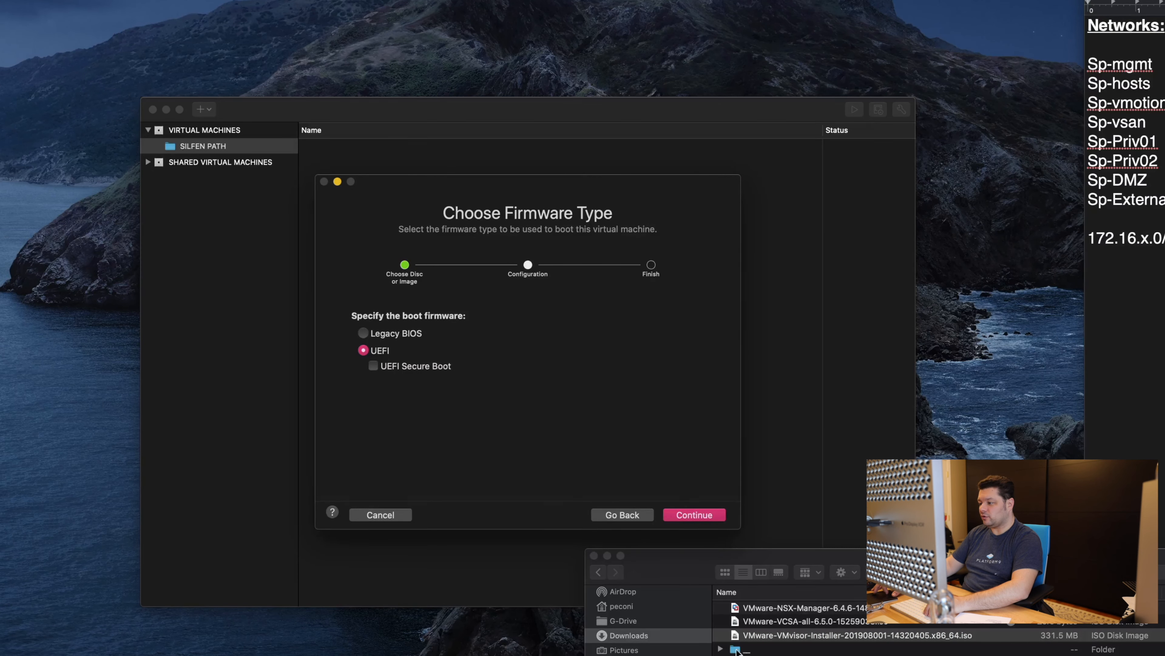
click(913, 563)
key(super+h)
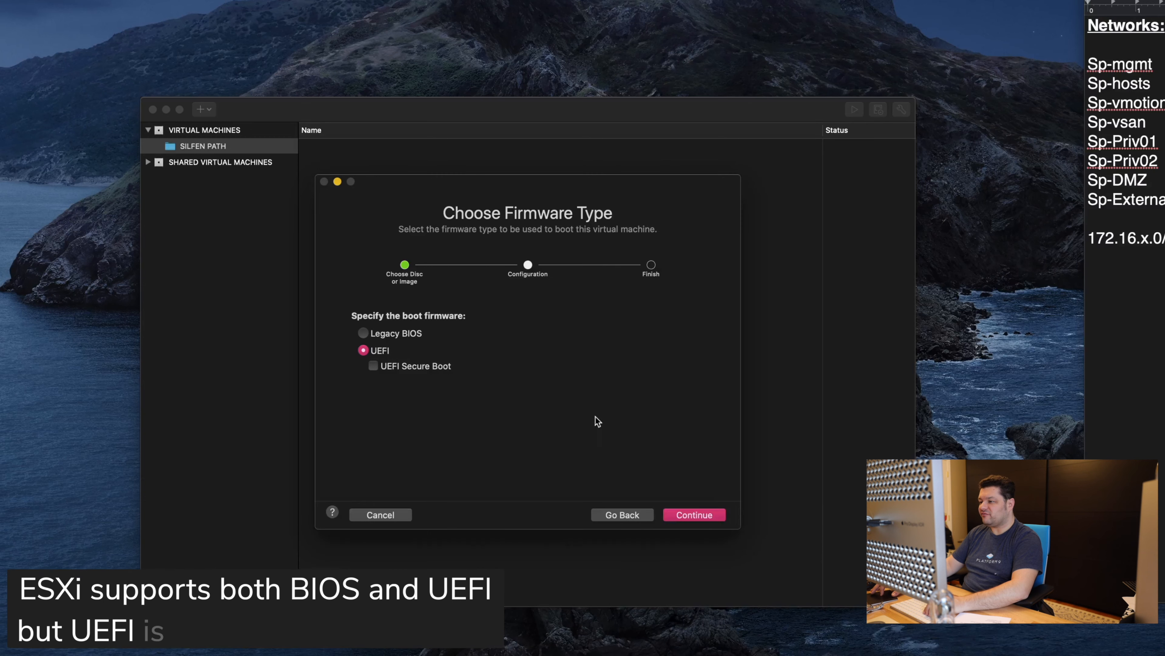
click(694, 514)
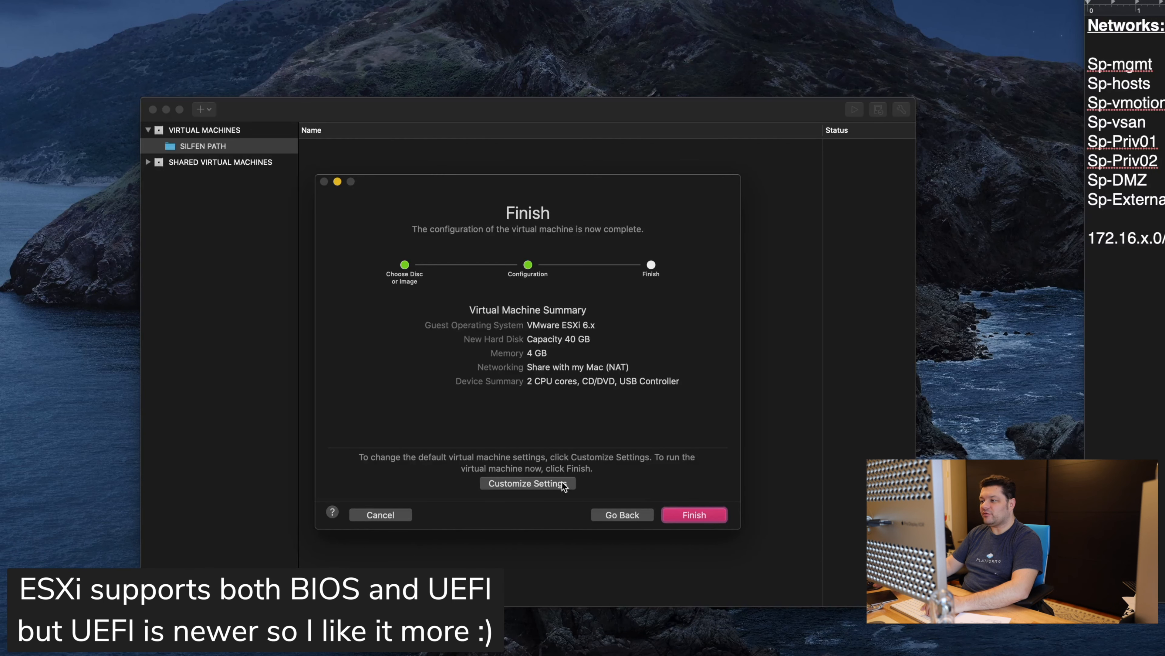
click(528, 483)
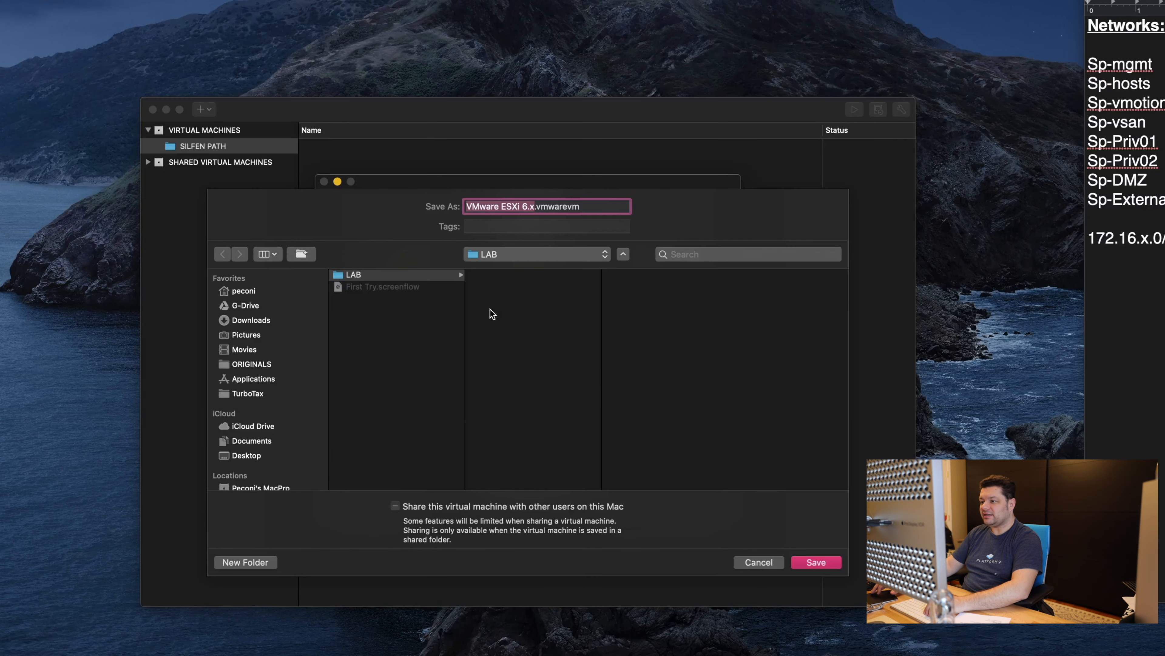
Step: Save the new VM as esx01 in the PCI-E drive's LAB folder
scroll(280, 380, down, 3)
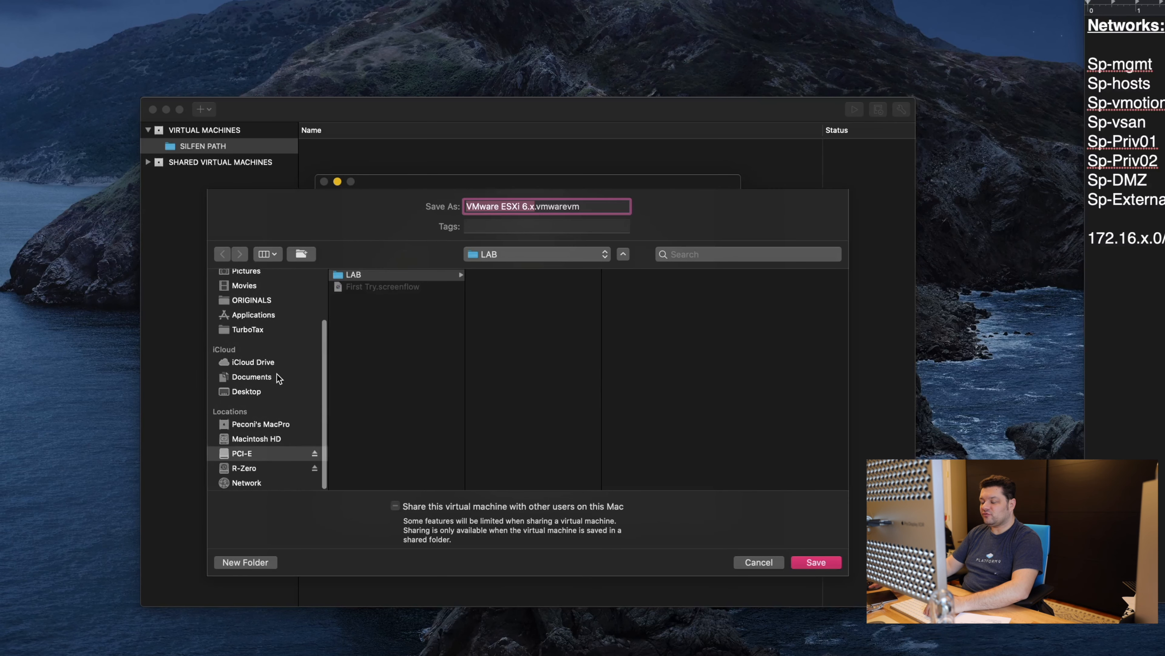
click(266, 454)
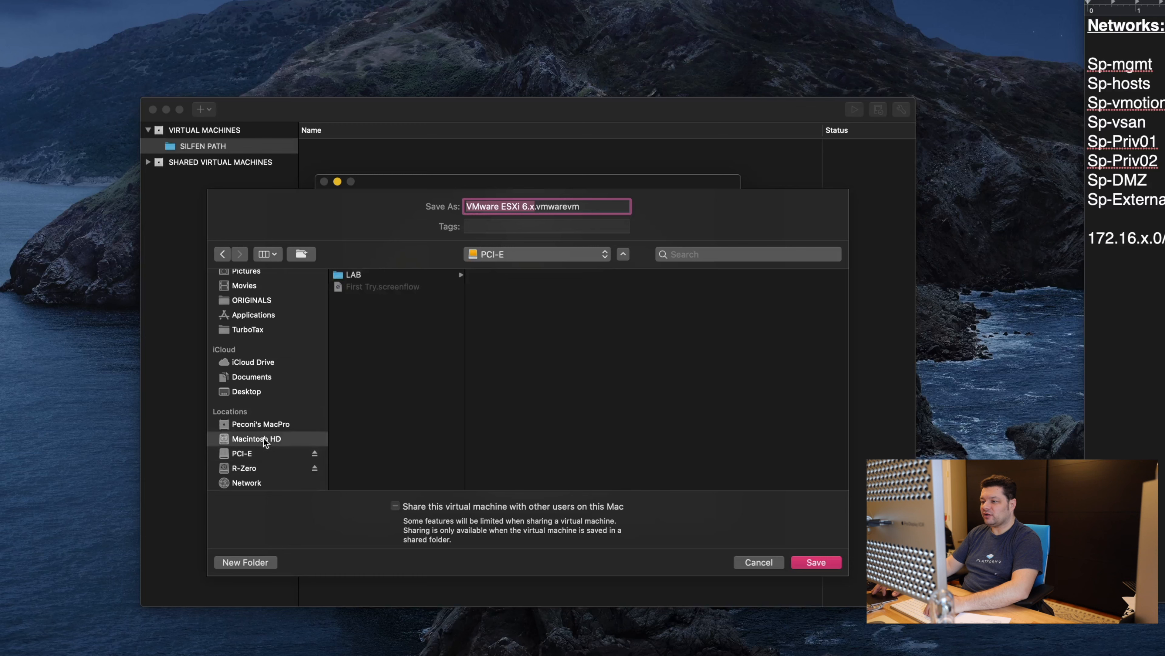
click(362, 275)
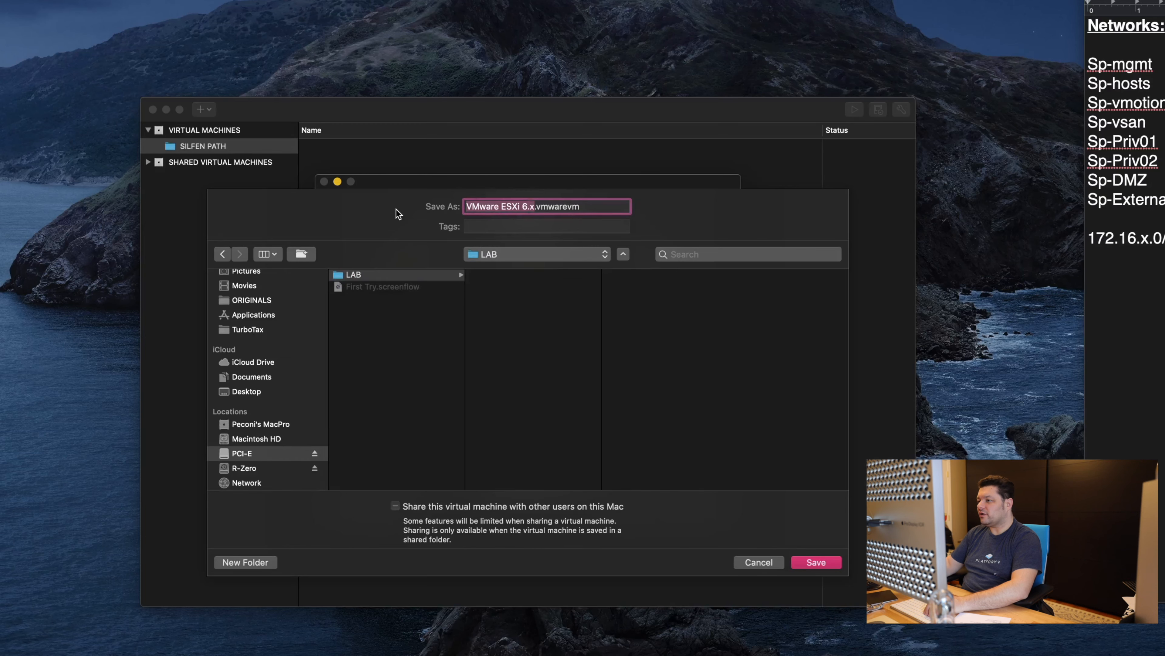
text(esx)
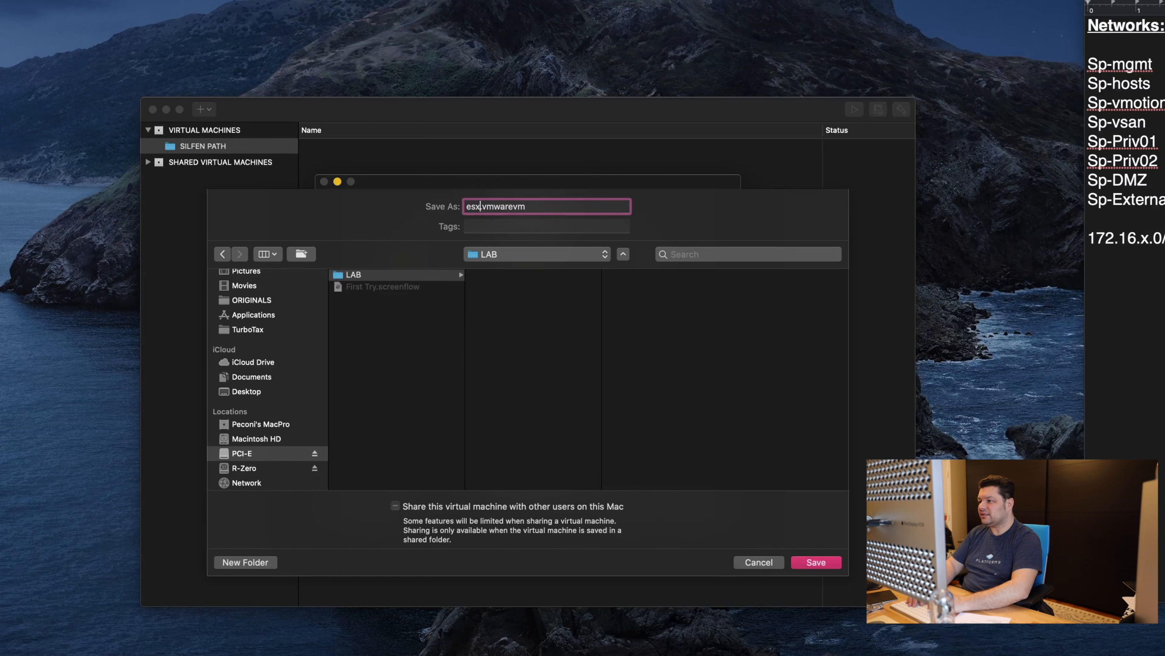
text(01)
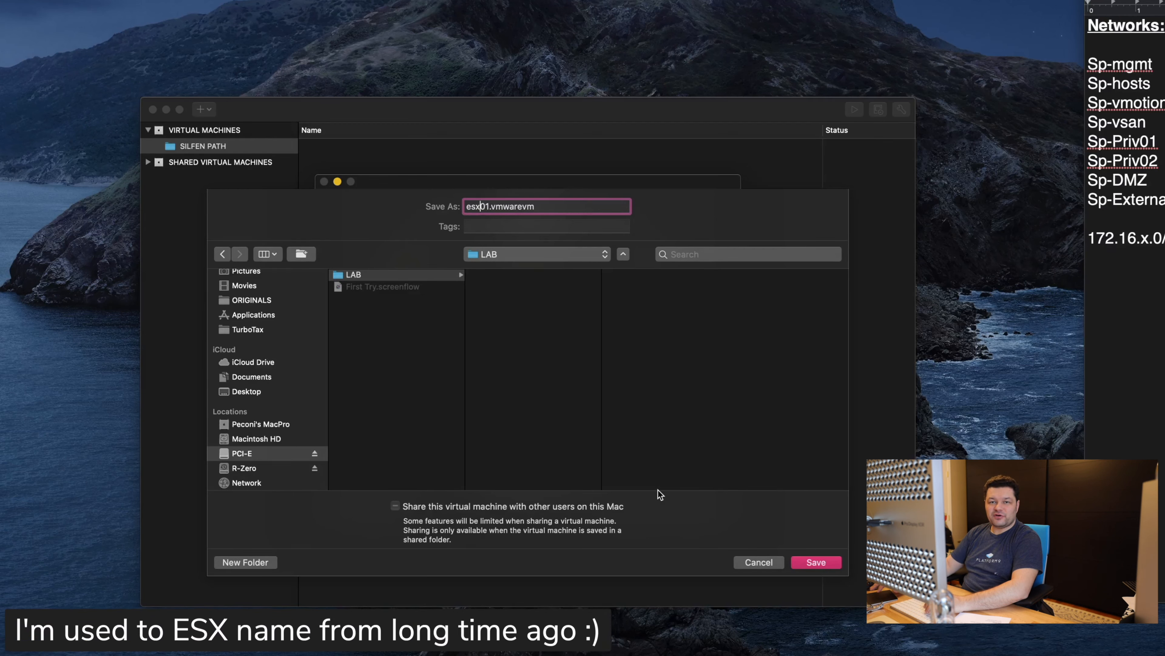
click(815, 562)
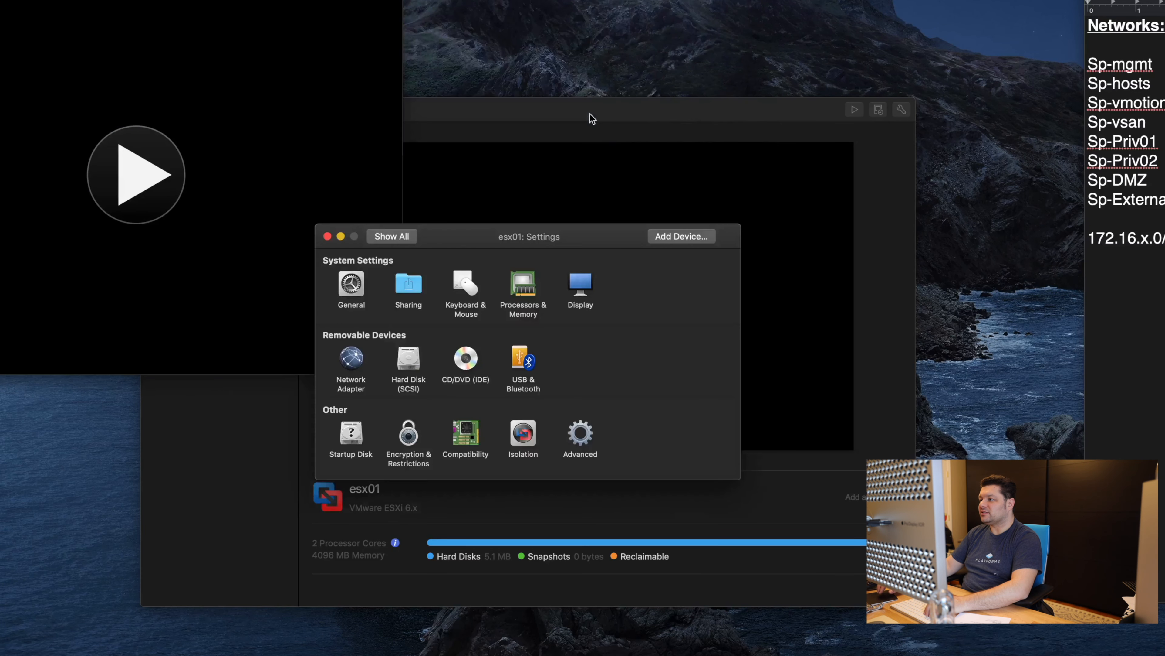
Step: Give esx01 8 processor cores and 65536 MB of memory under Processors & Memory
click(409, 278)
click(406, 238)
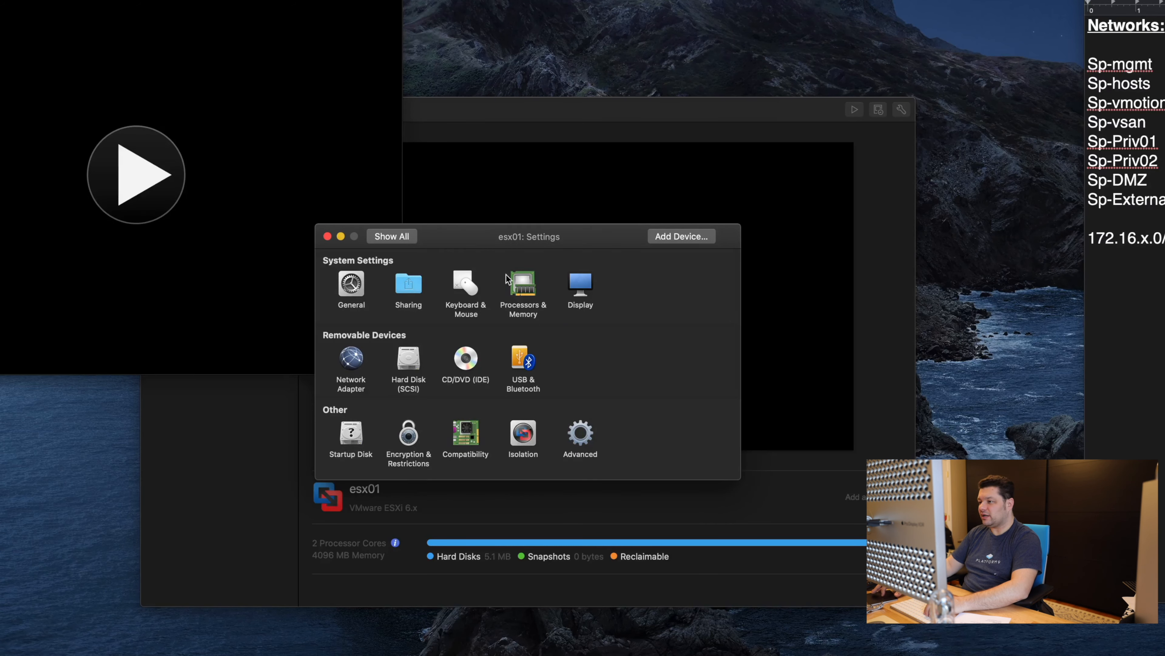
click(523, 289)
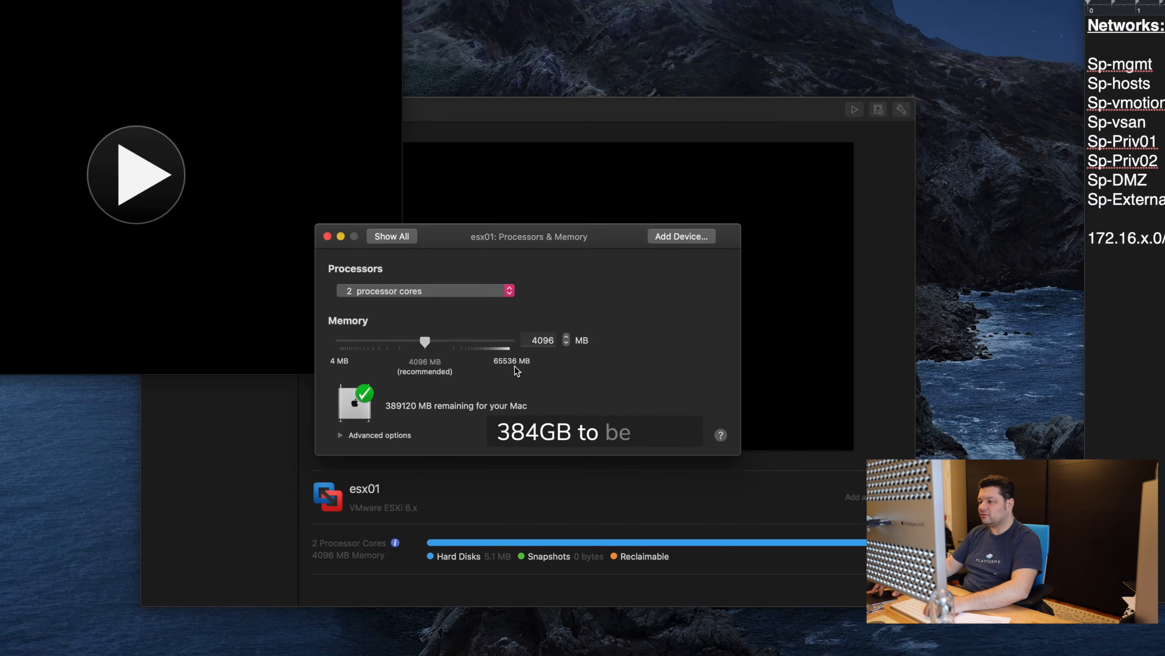
click(495, 291)
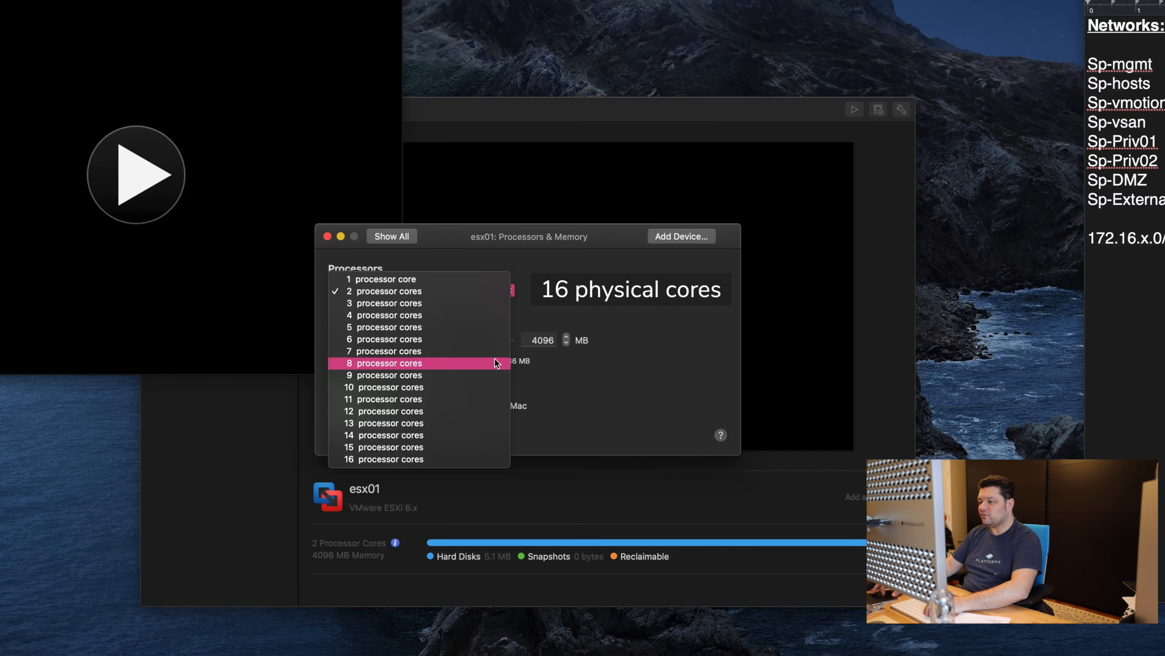
click(495, 362)
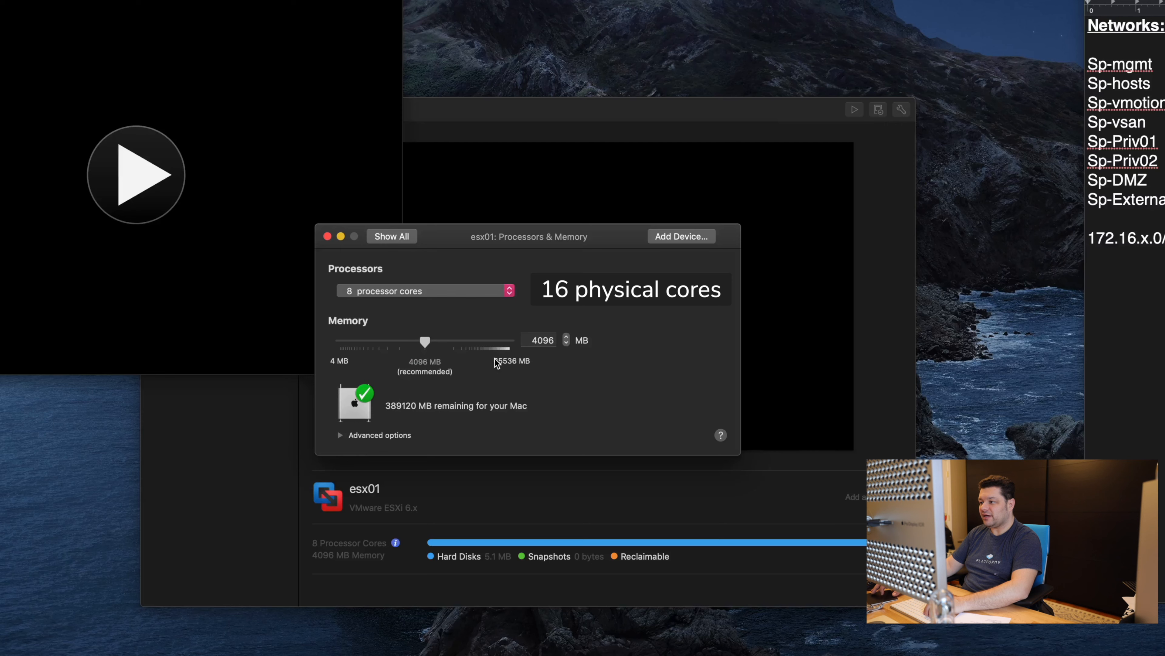
drag(427, 341, 646, 358)
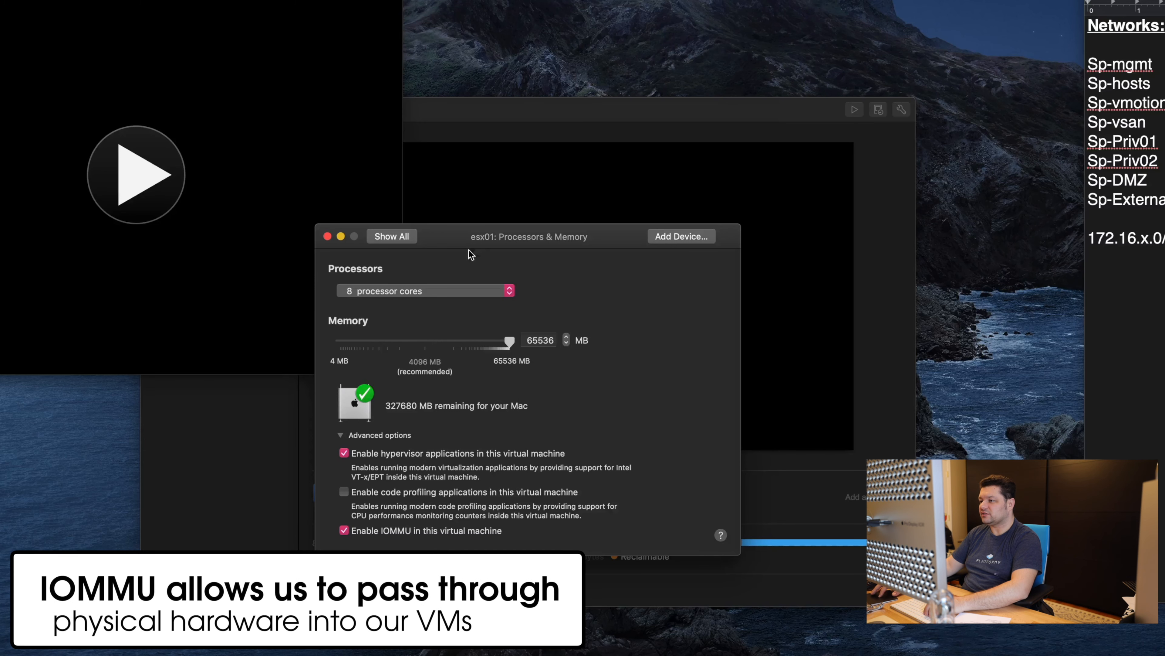
click(407, 236)
click(580, 250)
click(393, 236)
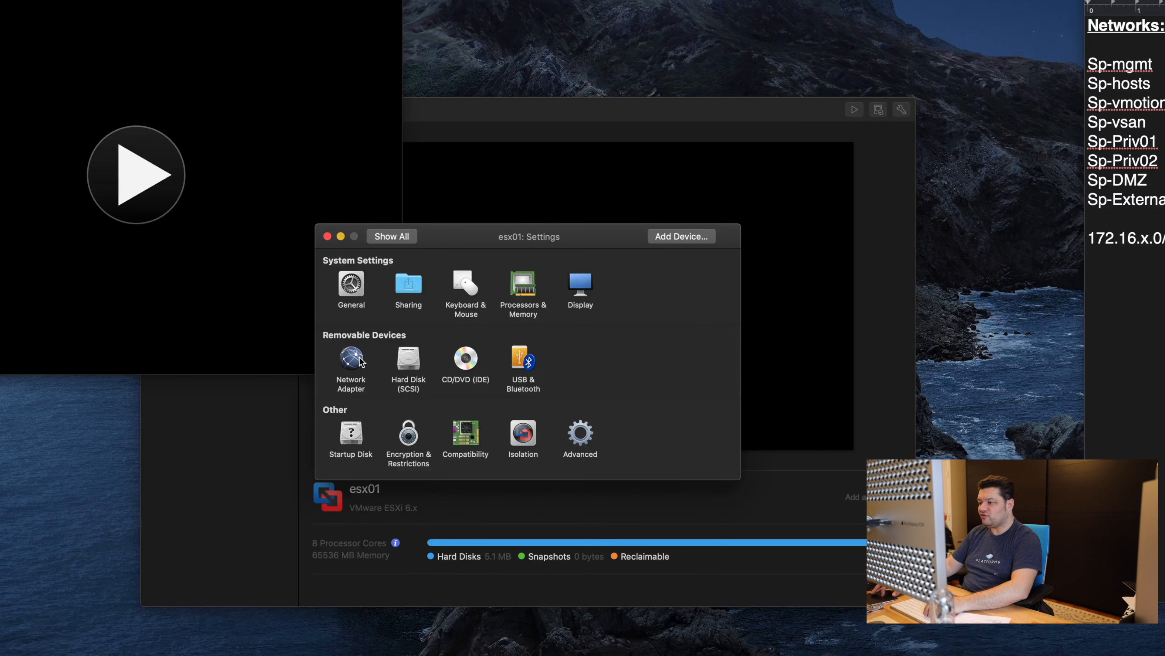
Step: Set esx01's USB compatibility to USB 3.0 in the advanced USB & Bluetooth options
click(524, 355)
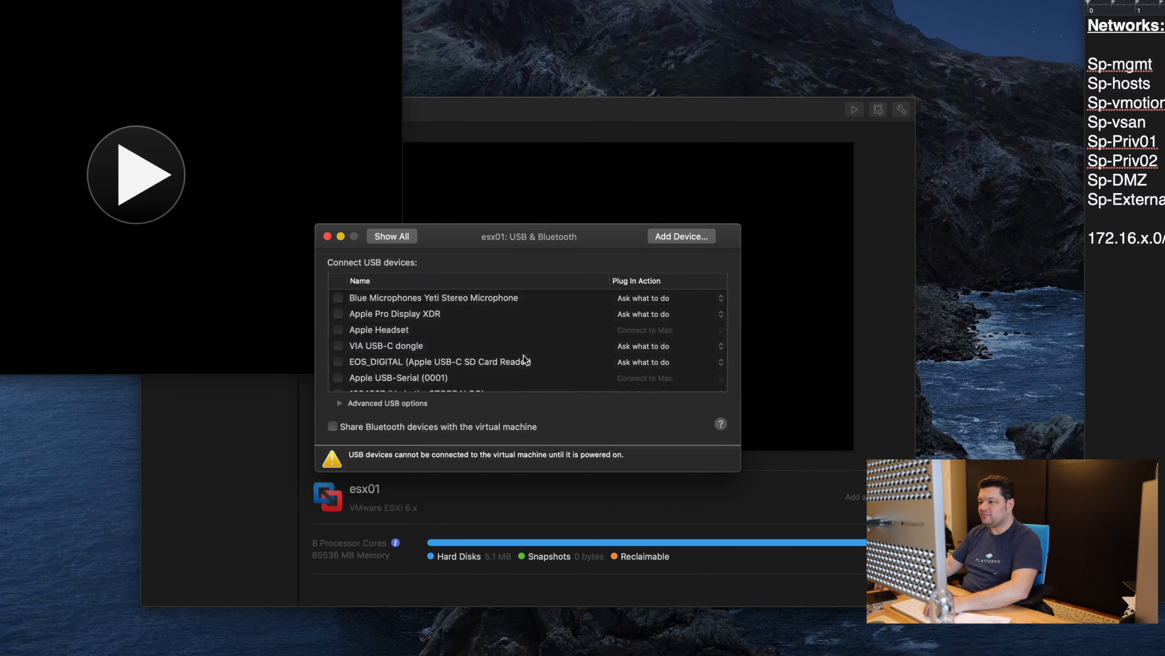
click(339, 403)
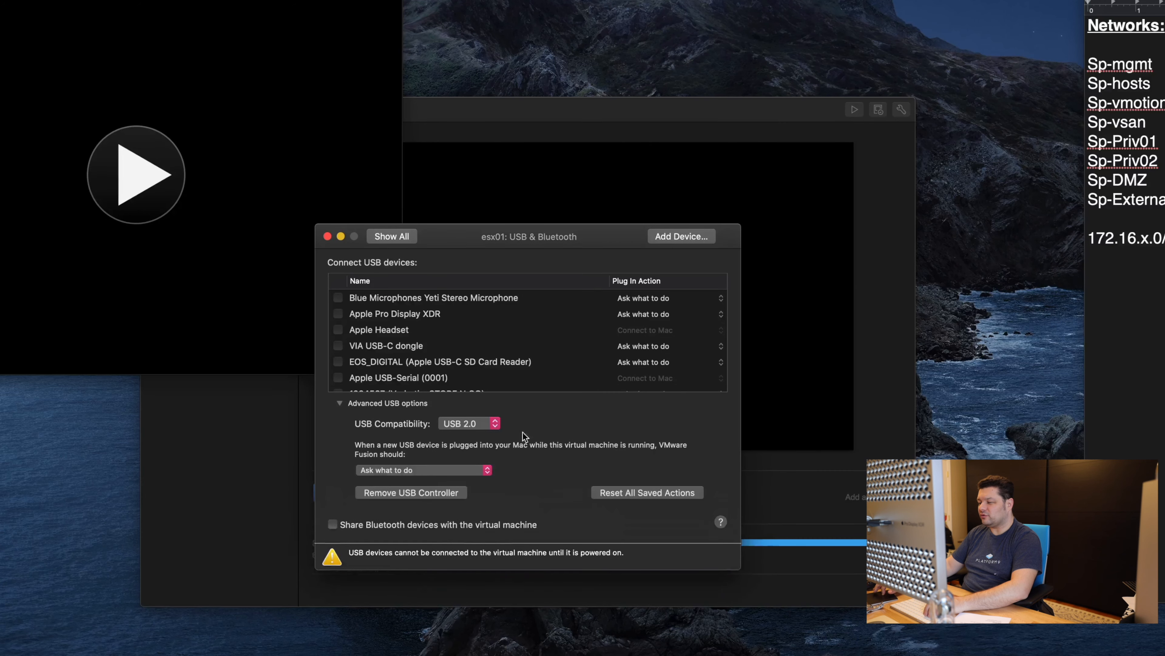
click(494, 424)
click(485, 435)
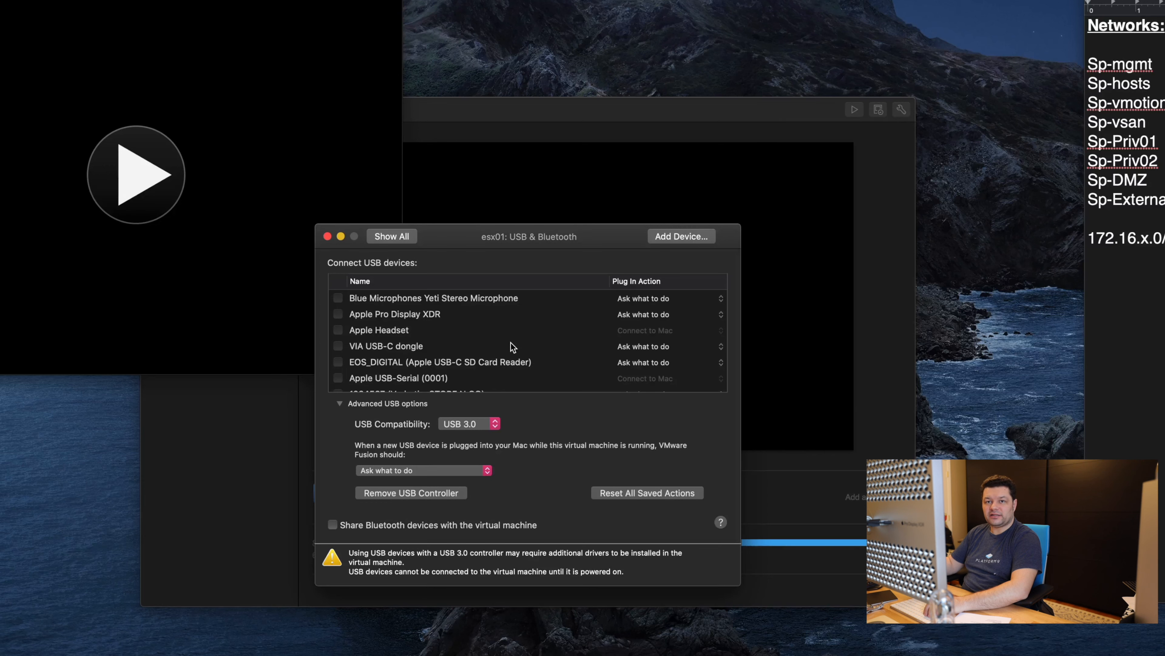
scroll(535, 350, down, 1)
scroll(534, 350, up, 1)
scroll(534, 350, down, 1)
scroll(534, 350, up, 1)
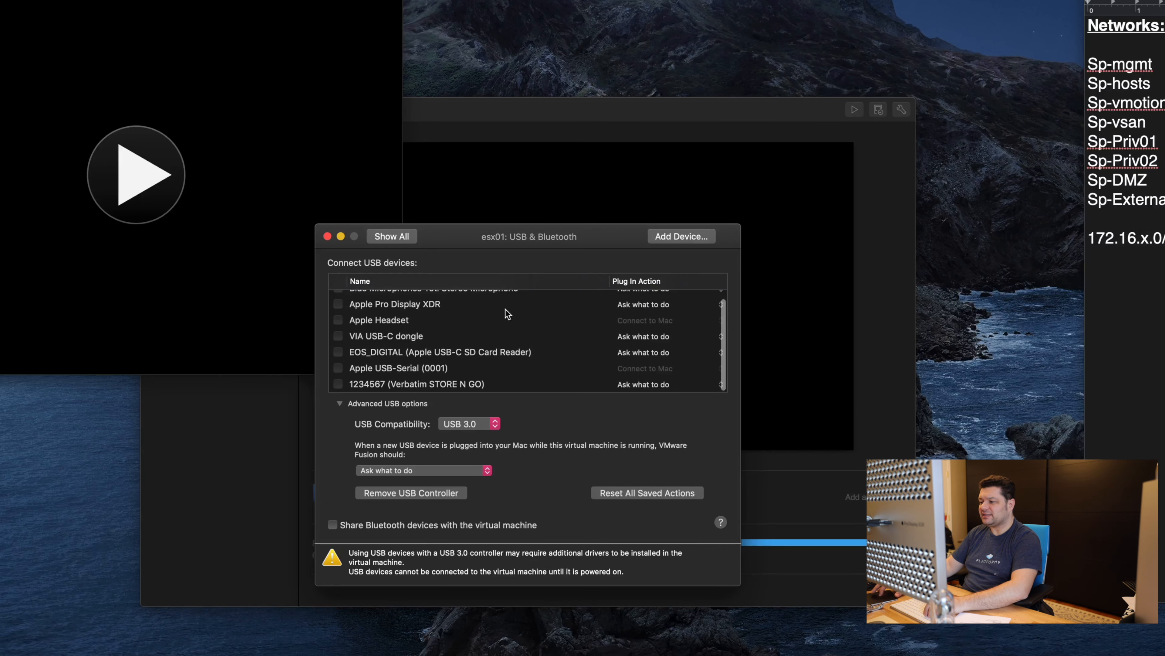
click(403, 237)
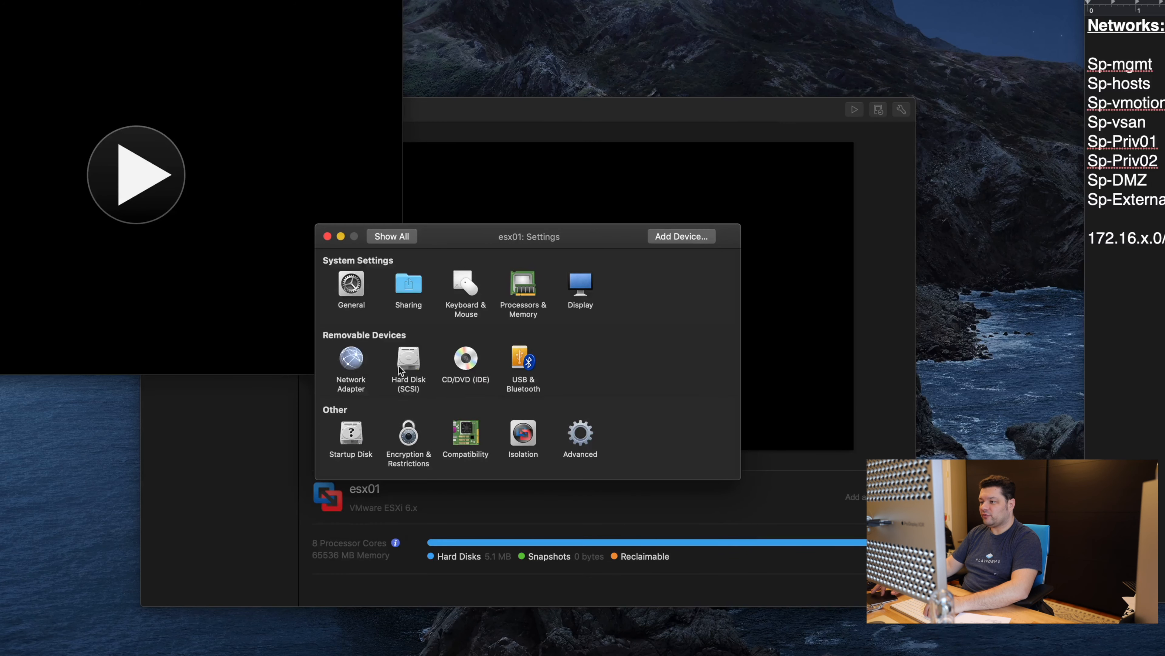
click(366, 365)
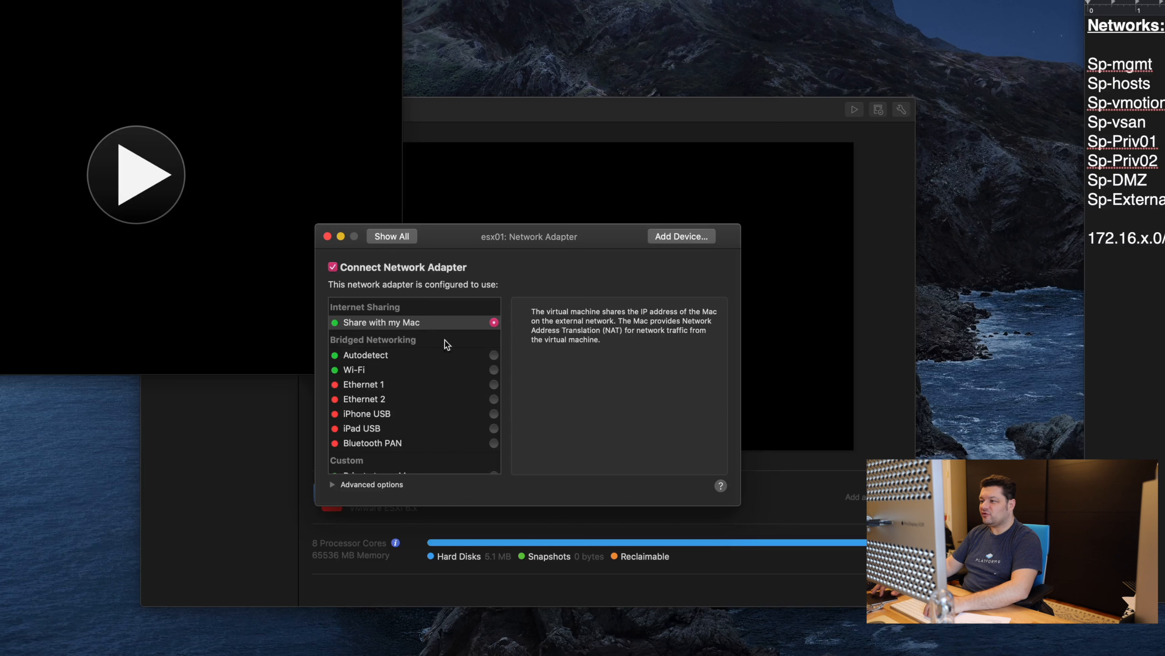
Step: Connect esx01's network adapter to the custom sp-hosts network (172.17.2.0/255.255.255.0)
scroll(445, 385, down, 5)
scroll(445, 385, up, 5)
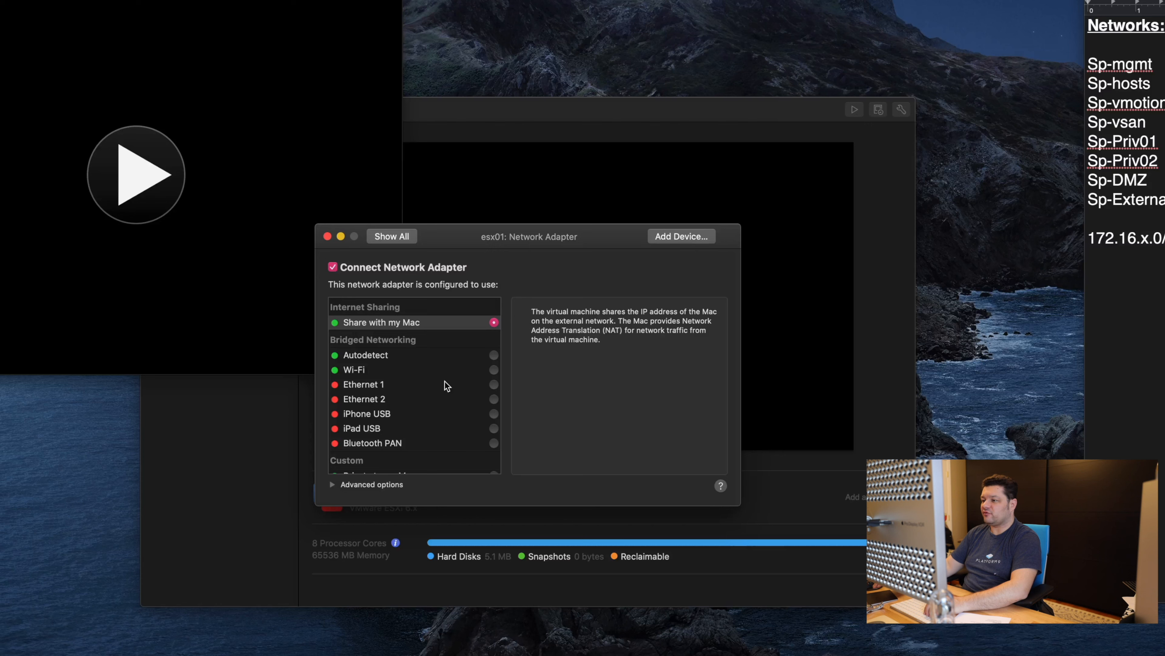
scroll(446, 386, down, 5)
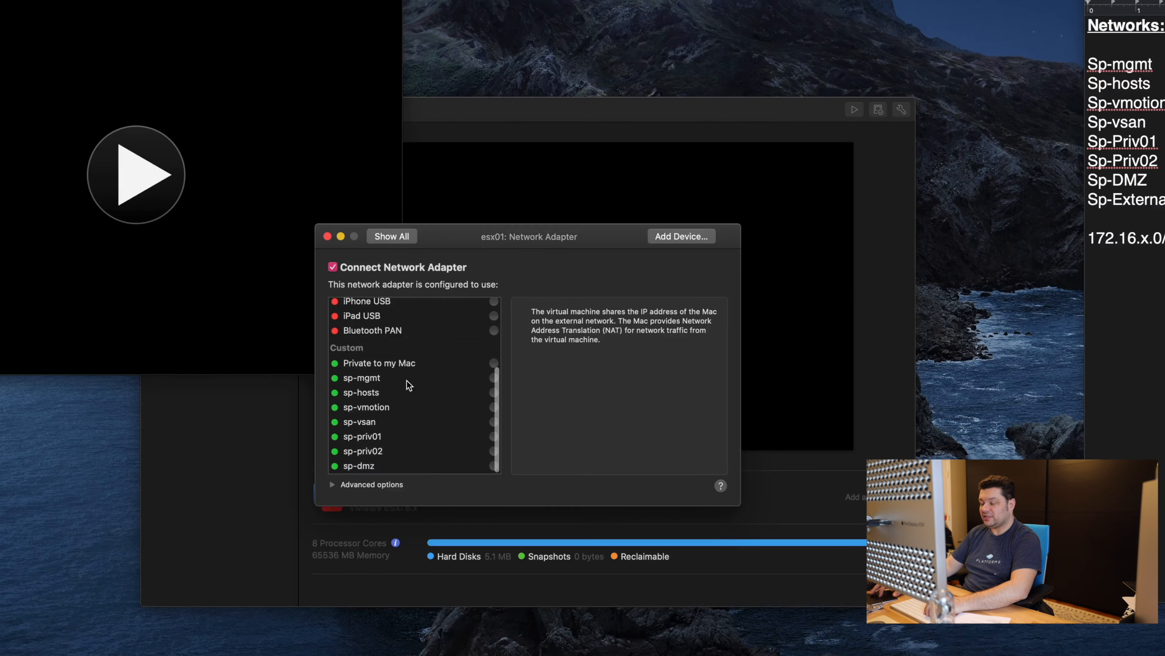
click(413, 393)
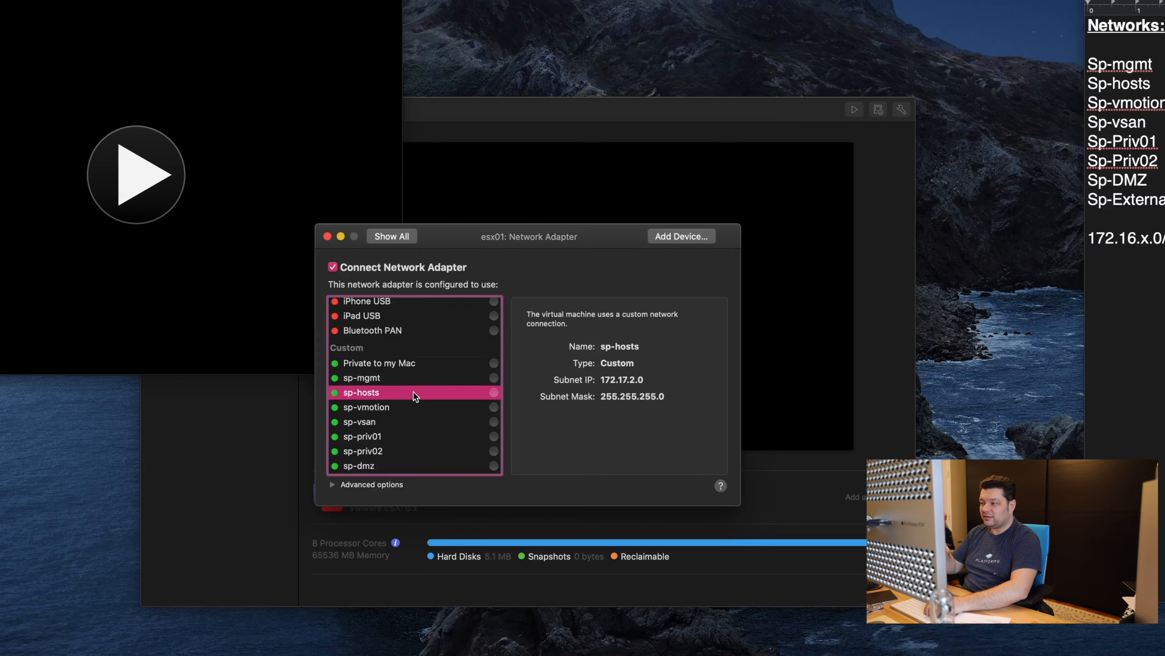
click(494, 393)
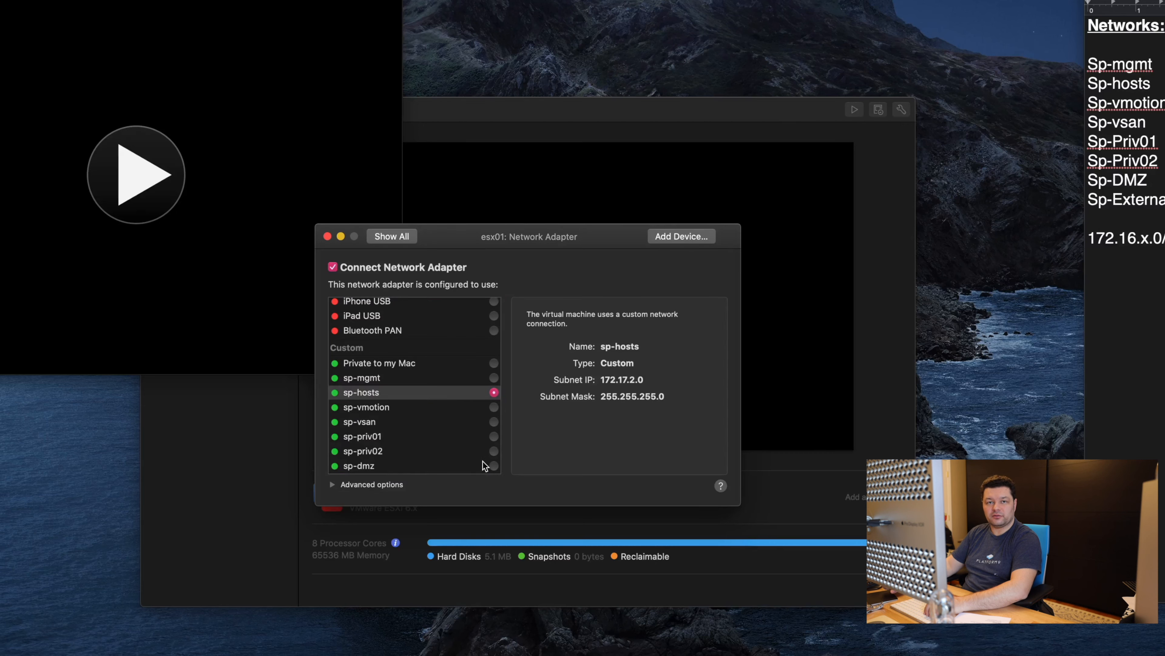
click(1137, 330)
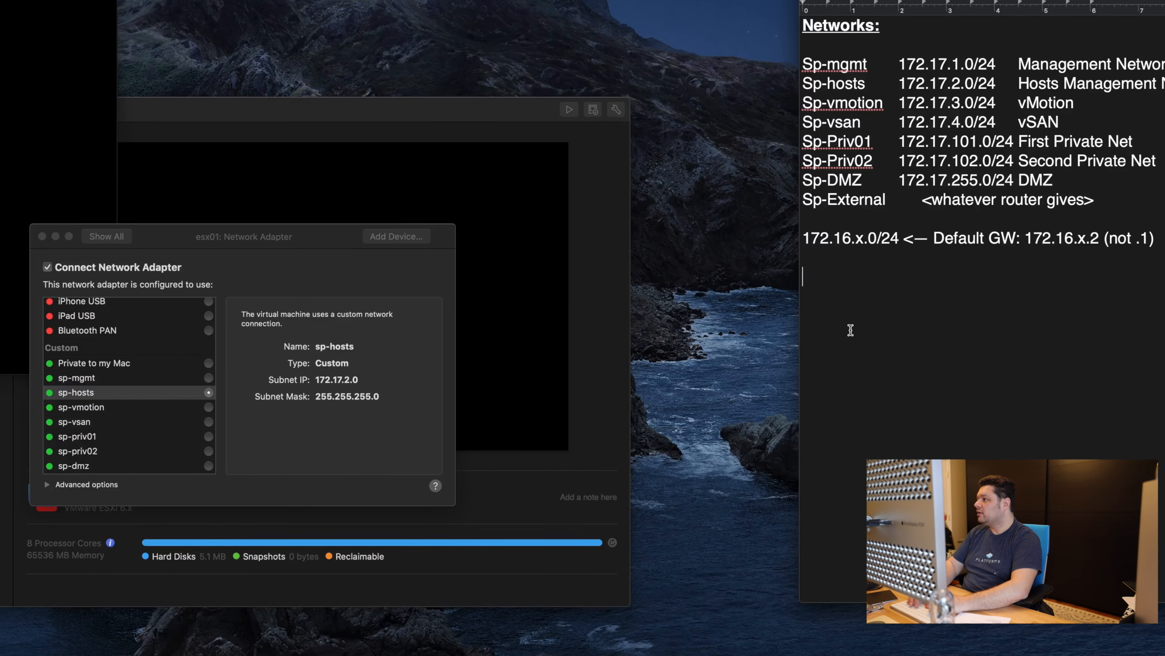
Step: Add a 'VMnic:' heading to the TextEdit notes with 'vmnic0' tabbed to 'sp-hosts' below it
text(VMnic)
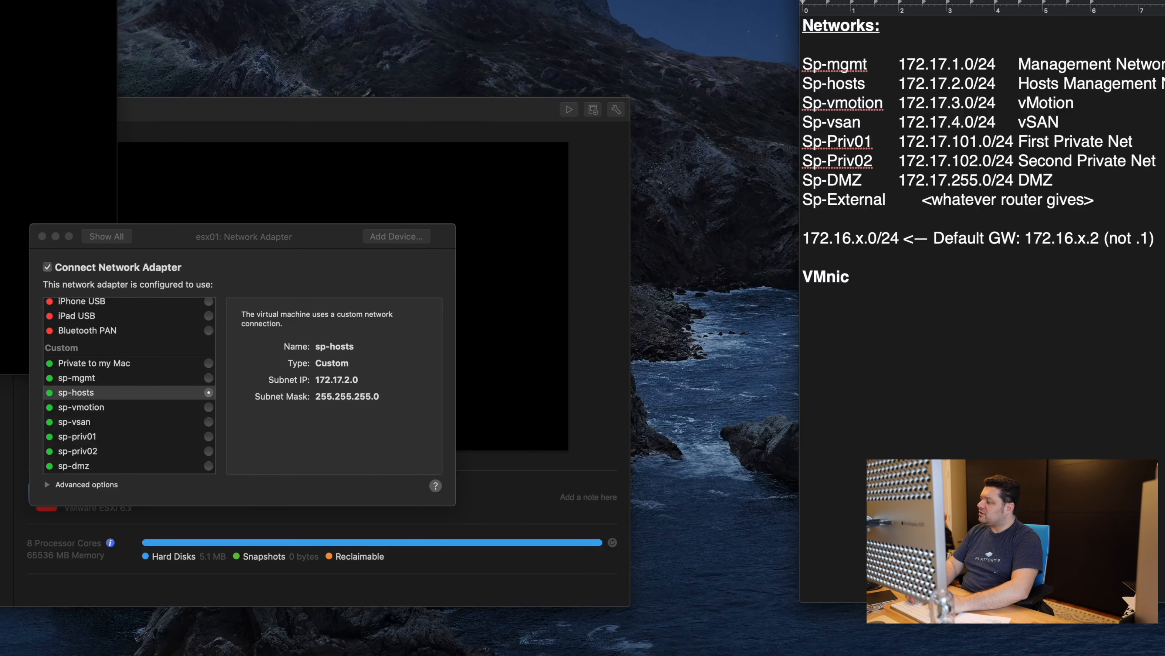
text(:)
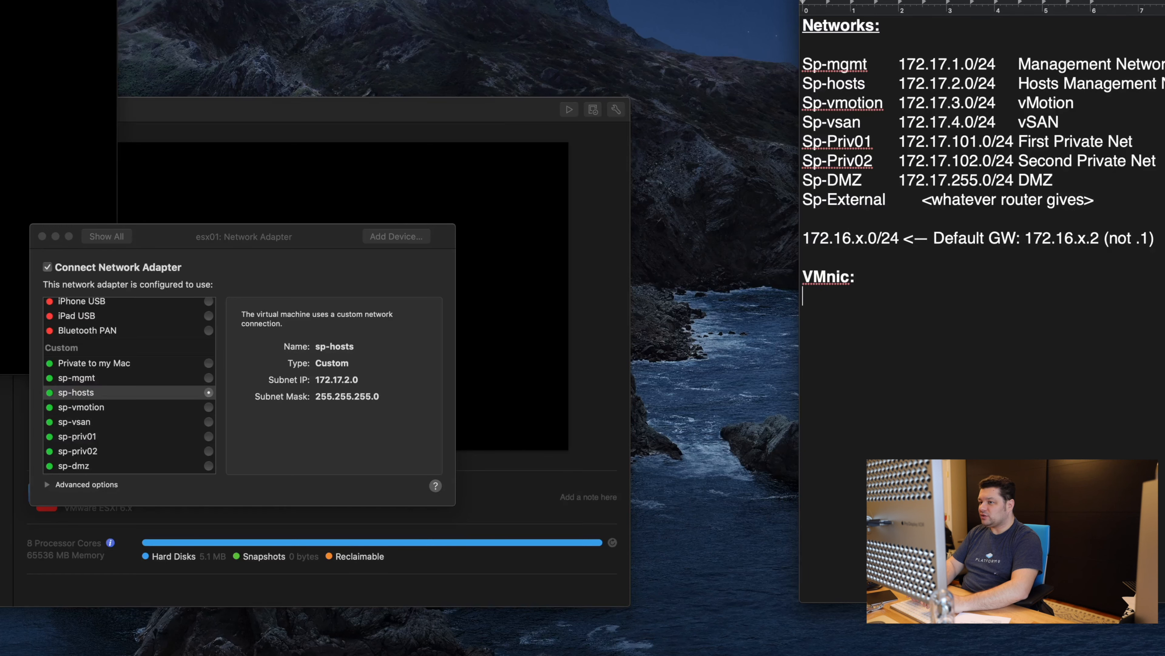
key(Return)
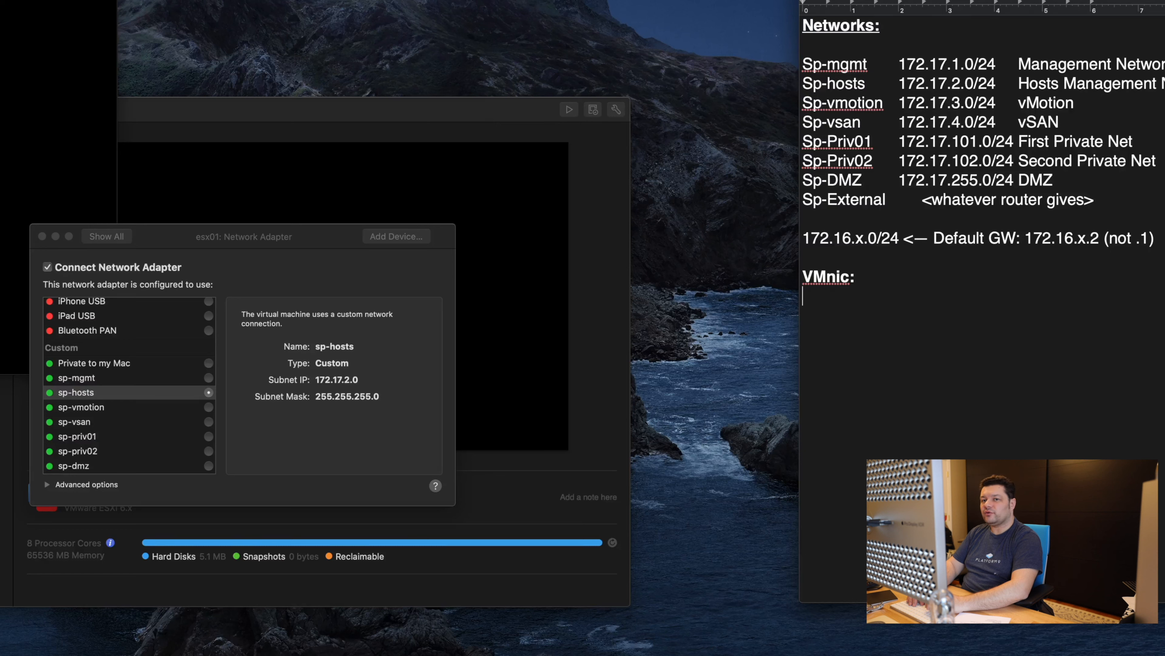
text(vmnic0)
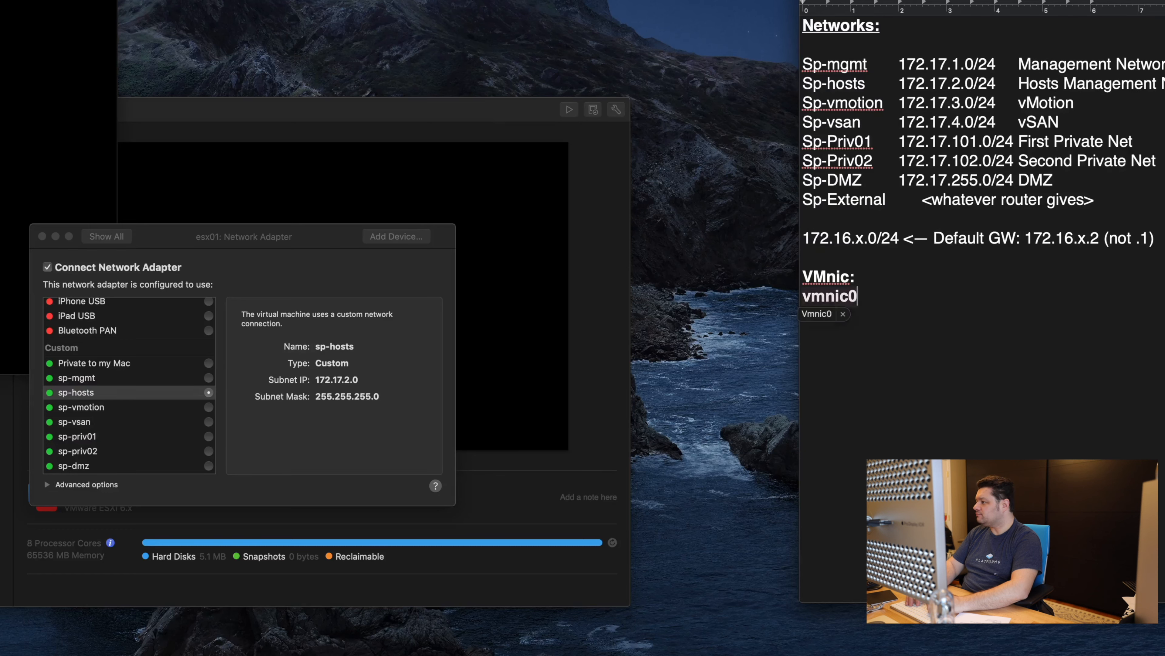
key(Tab)
text(sp-ho)
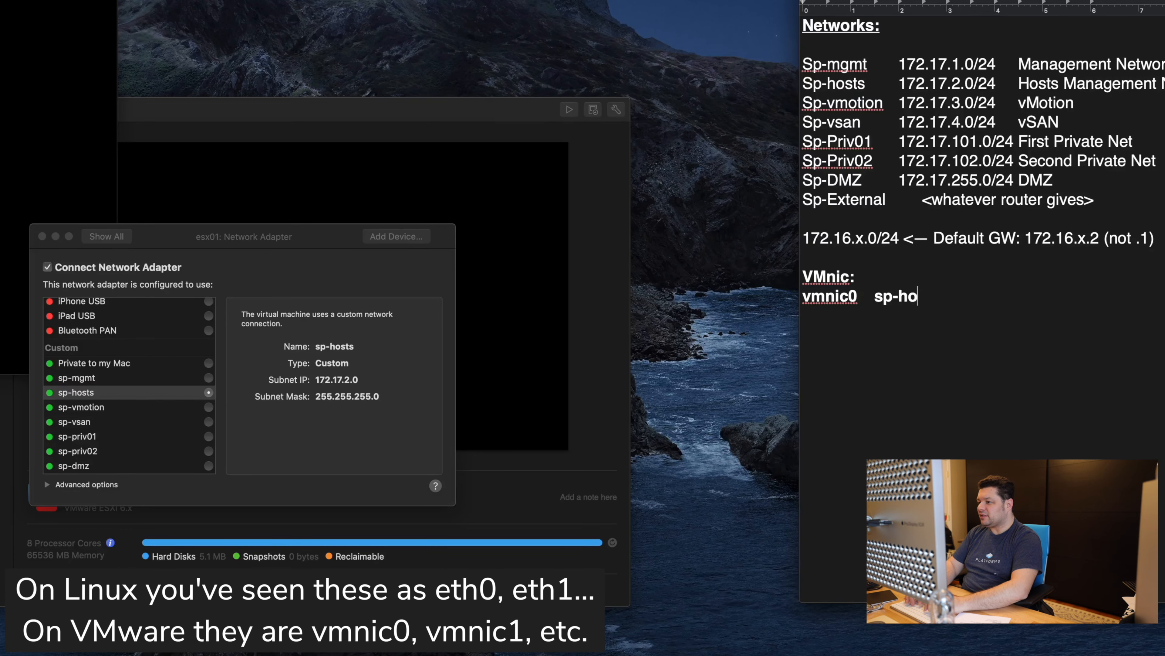
text(sts)
click(123, 242)
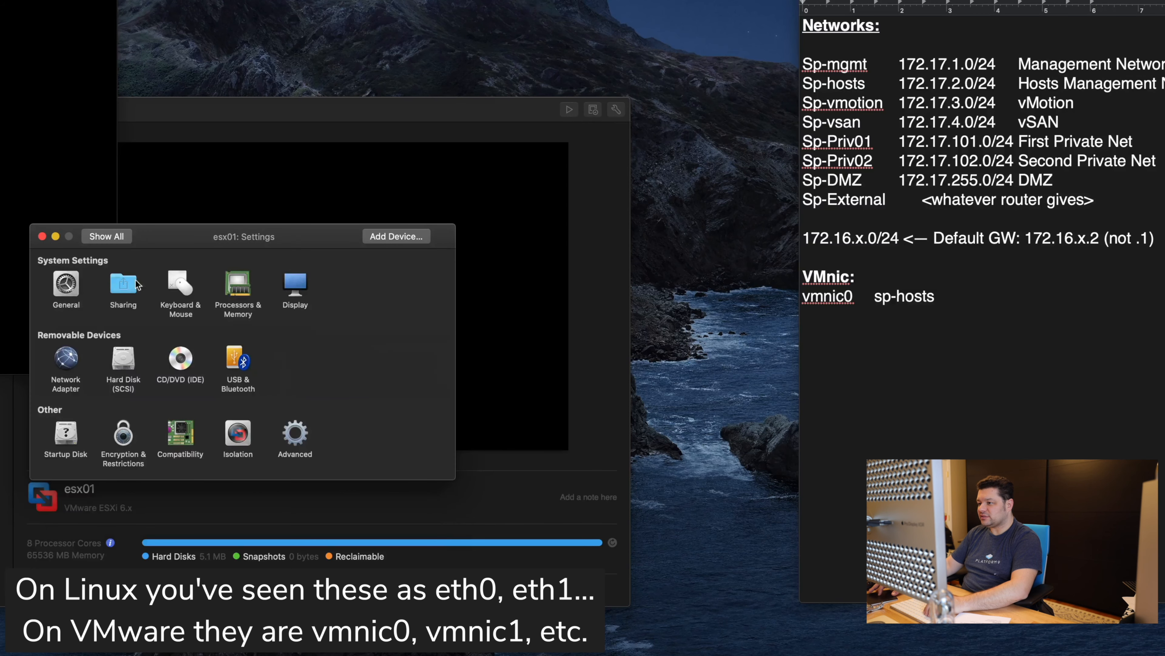
Step: Confirm esx01's network adapter still uses sp-hosts, then start a line under vmnic0 in the notes
click(66, 360)
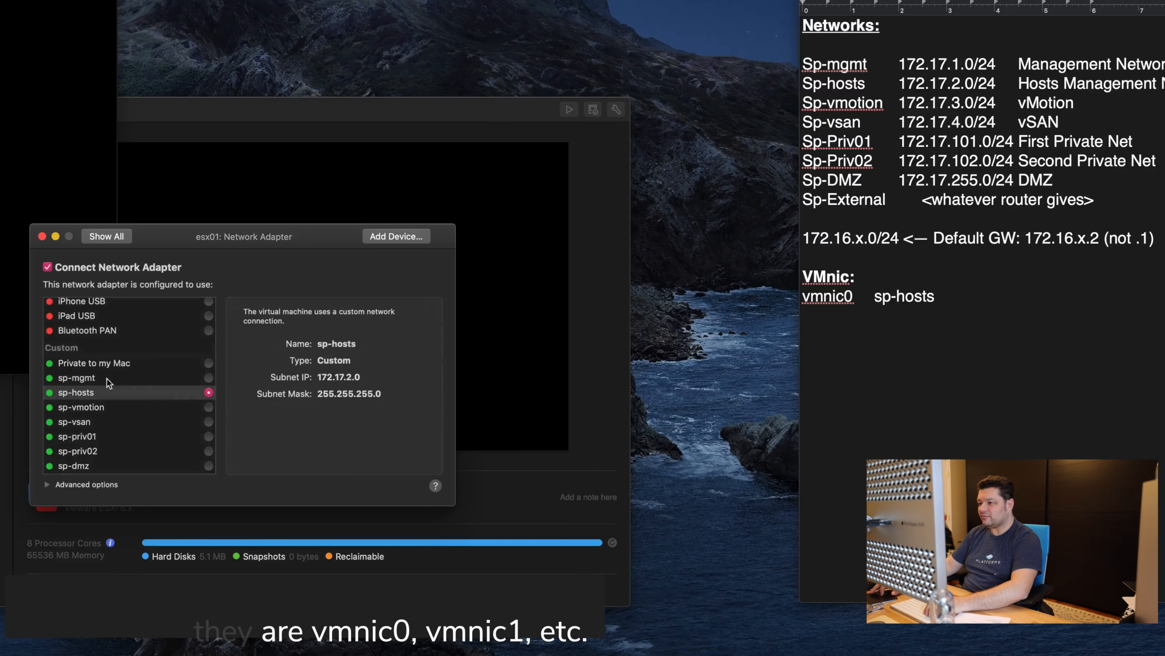
click(208, 393)
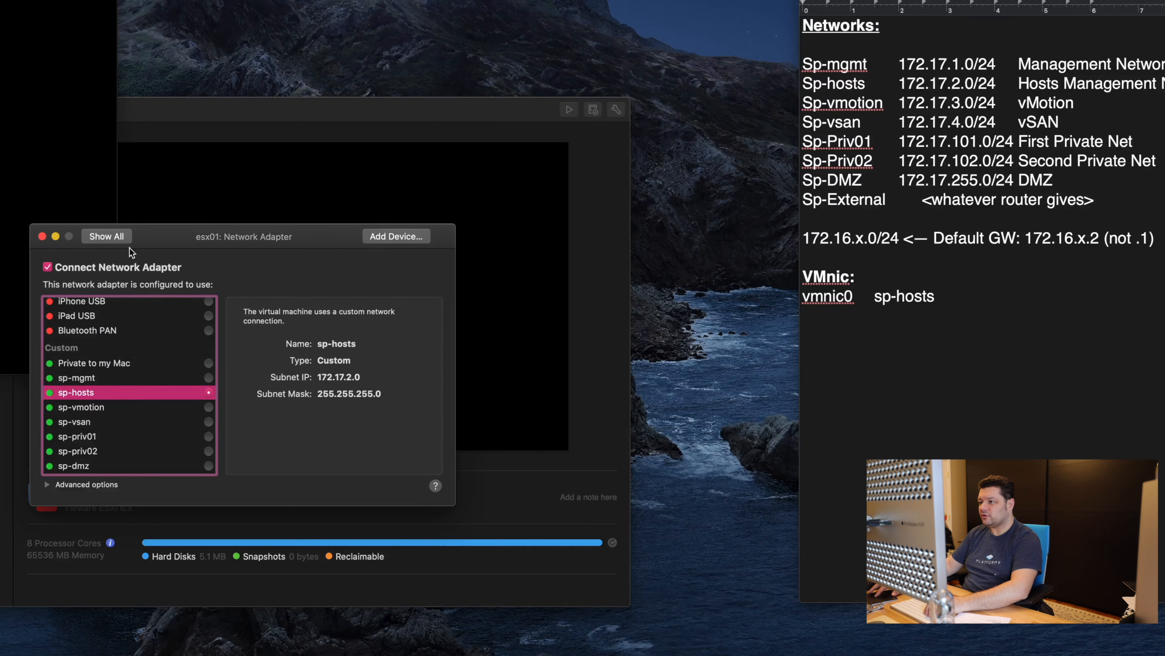
click(120, 238)
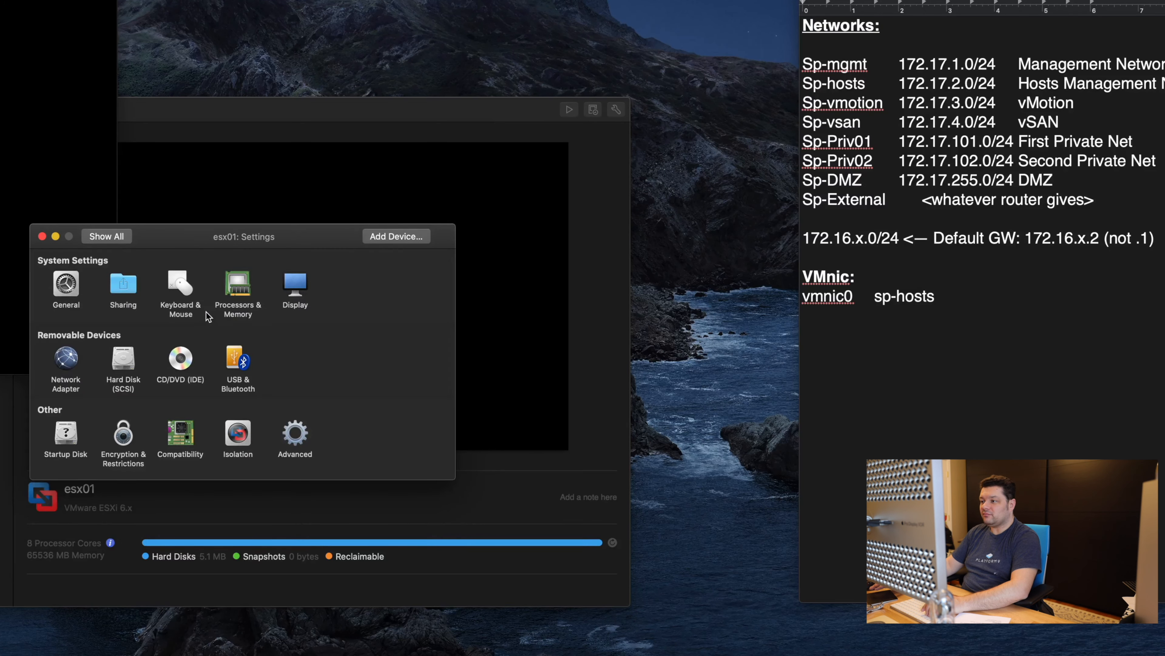
click(901, 367)
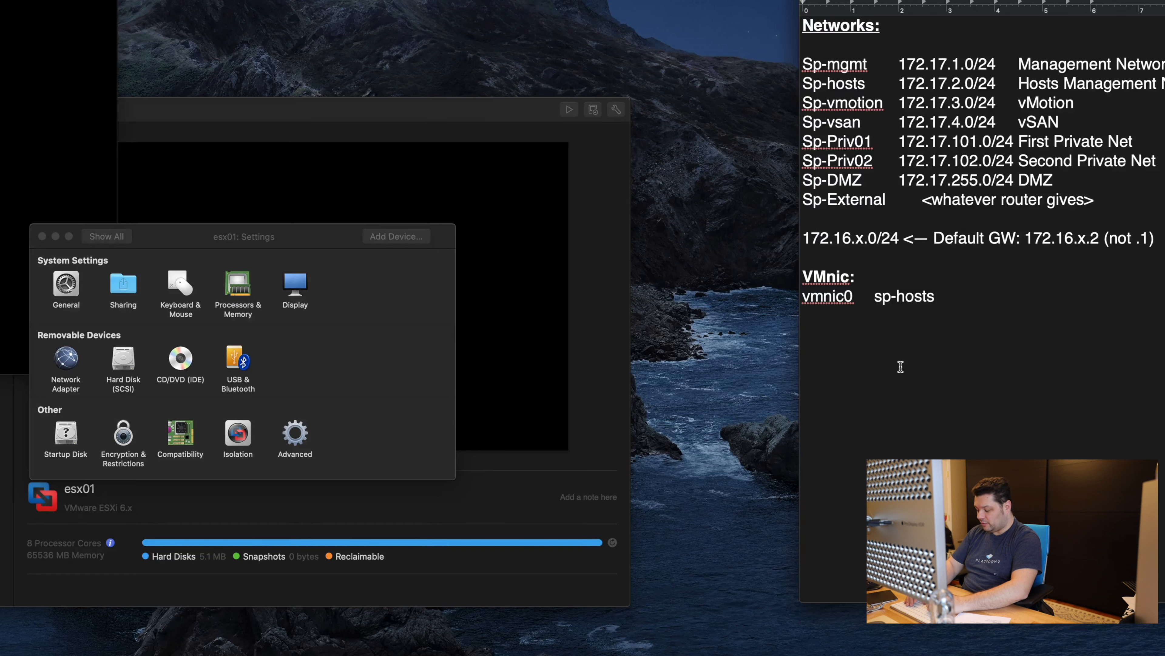
text(vmnic1)
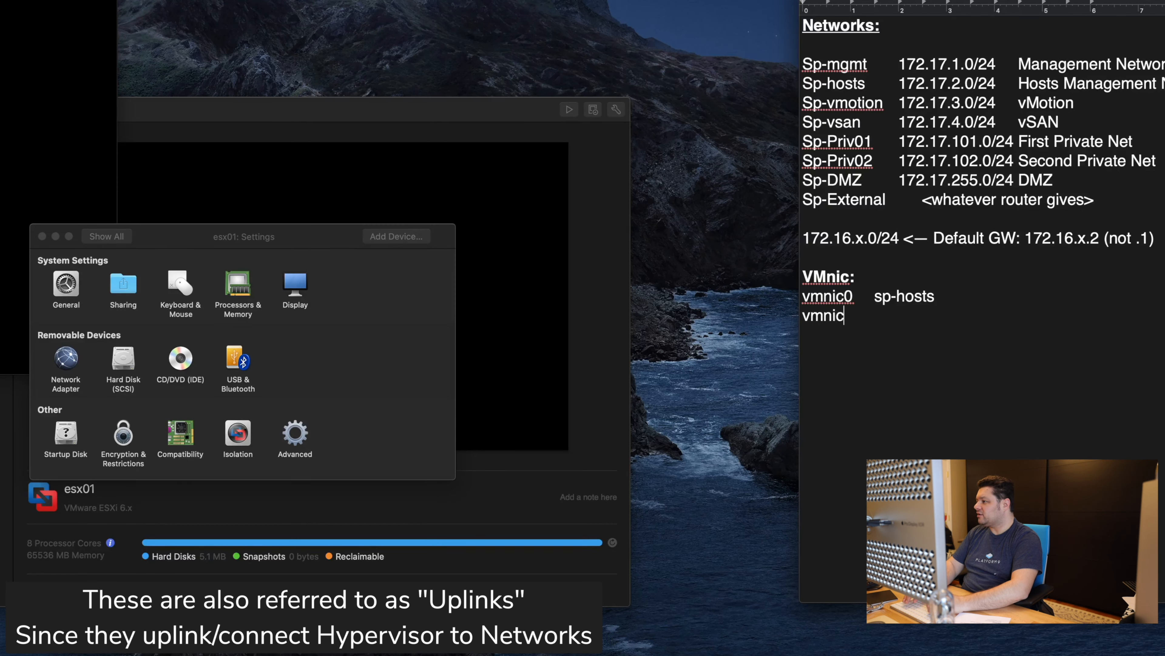
Step: Add a lowercase 'vmnic1' line mapped to 'sp-hosts' in the VMnic list
key(Tab)
key(super+z)
text(sp-hosts)
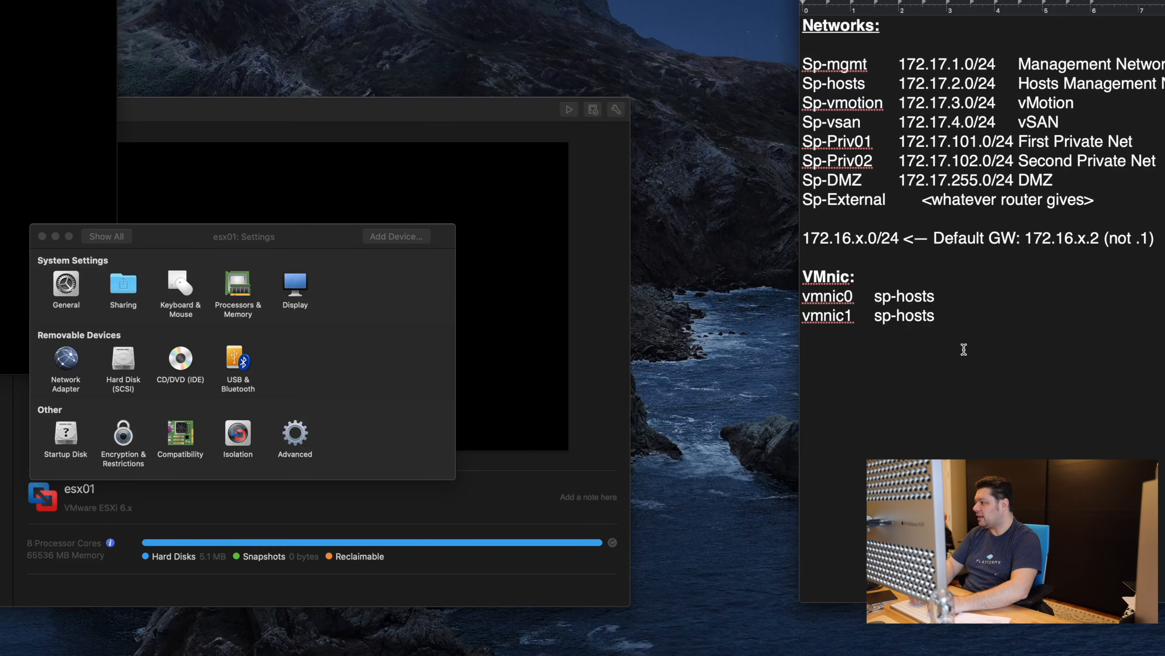
Step: Add VMnic lines vmnic2 → sp-mgmt, vmnic3 → sp-vmotion and vmnic4 → sp-vsan
key(Return)
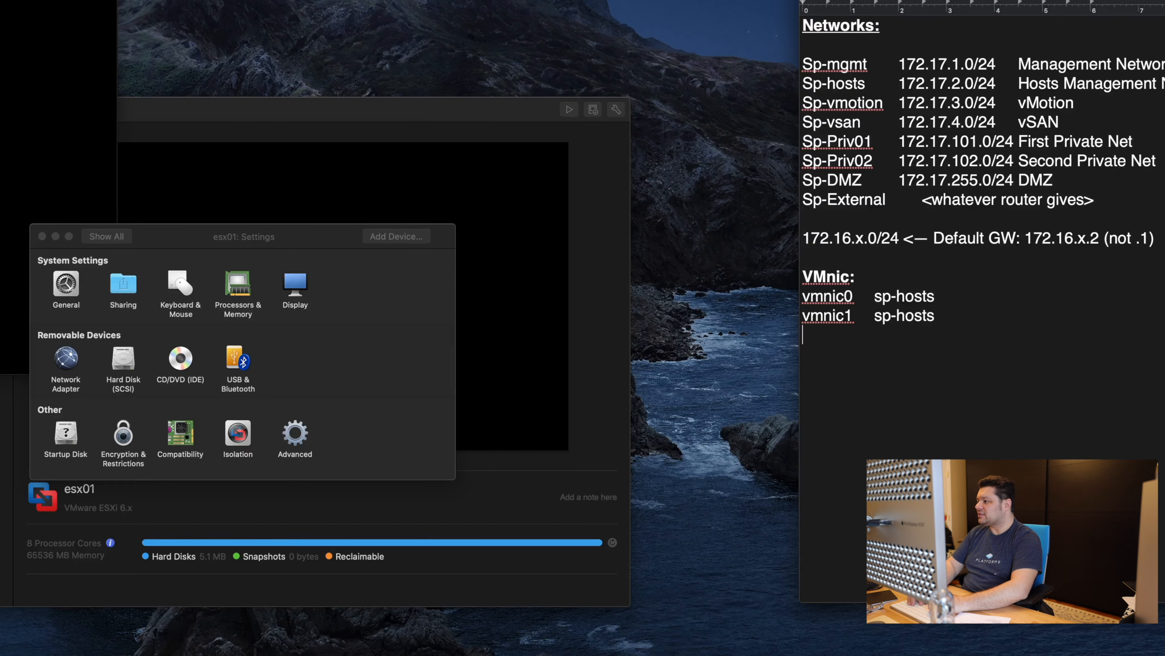
text(vmnic2)
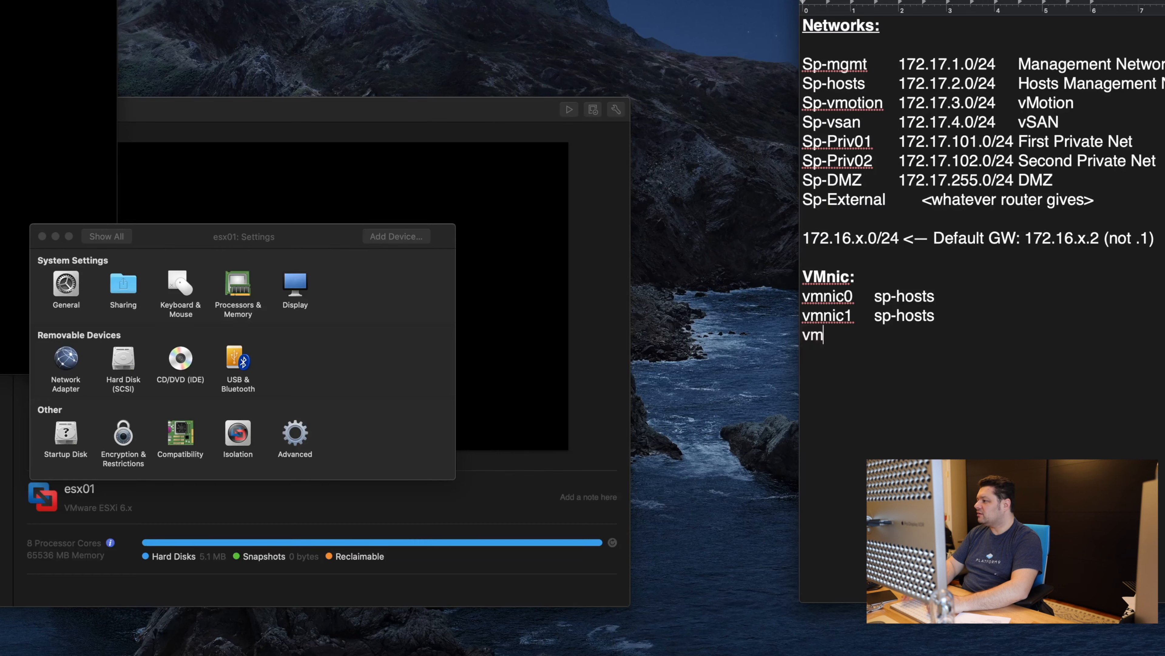
key(Tab)
text(sp-mgmt)
key(Return)
text(vmnic2)
key(Tab)
key(BackSpace)
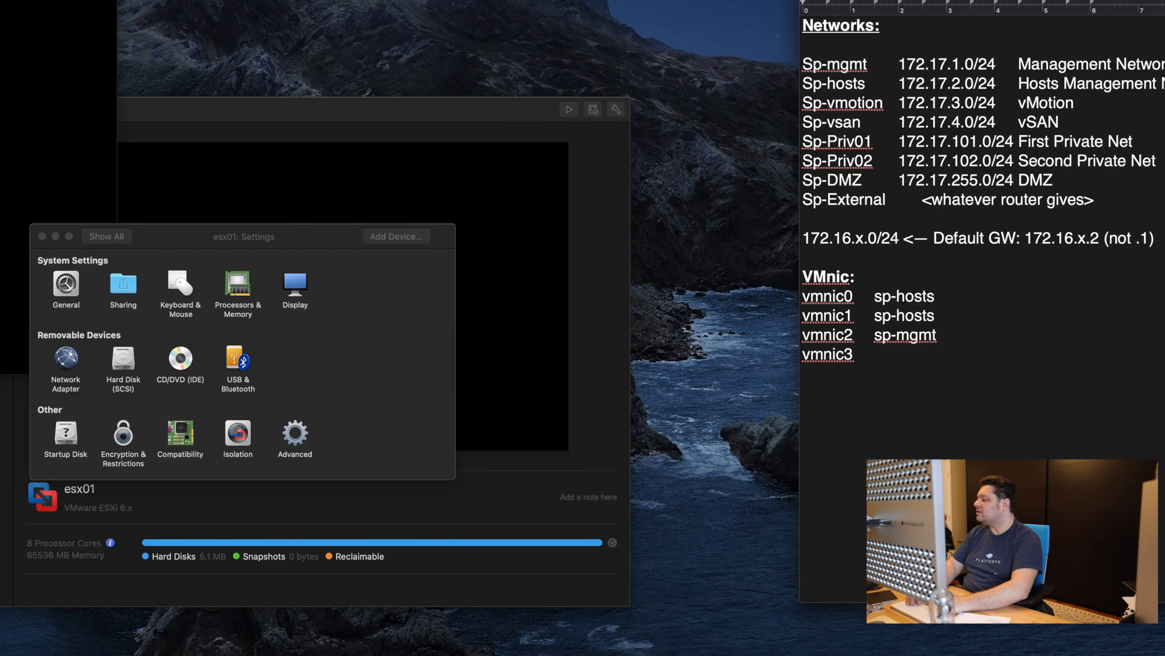
key(Tab)
text(sp-vmotion)
key(Return)
text(vmnic4)
key(Tab)
text(sp-vsan)
Step: Add VMnic lines vmnic5 → sp-dmz, vmnic6 → sp-external and vmnic7 → sp-priv01
key(Return)
text(vmnic5	sp)
key(Return)
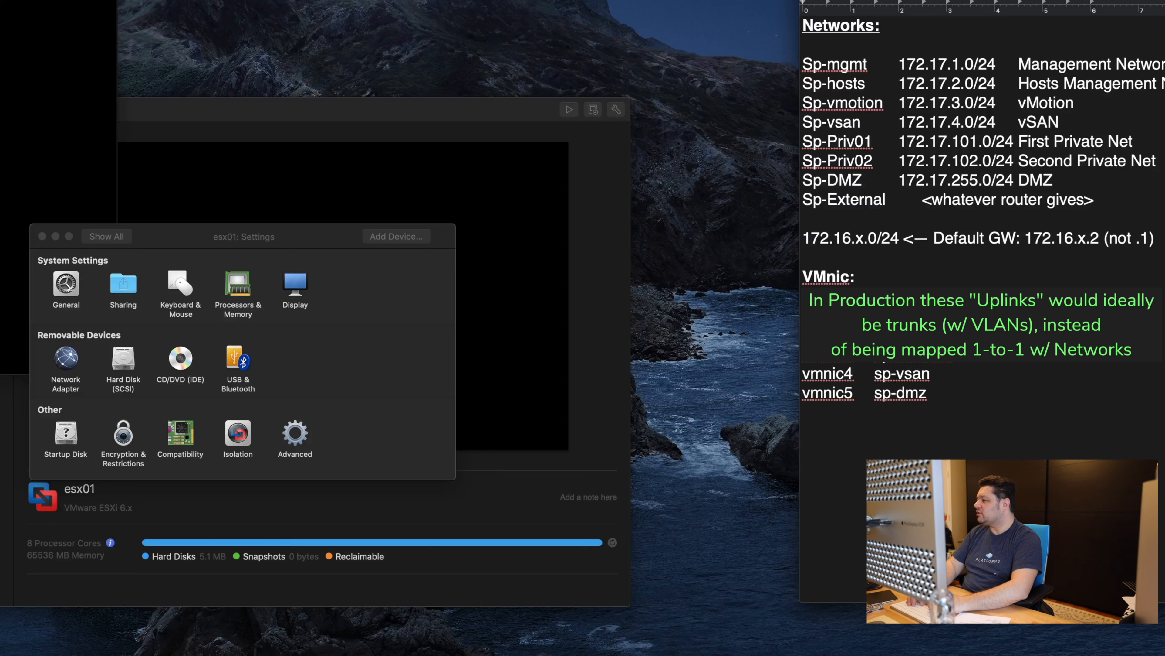
text(mnic2)
key(Tab)
key(BackSpace)
key(BackSpace)
text(6)
key(Tab)
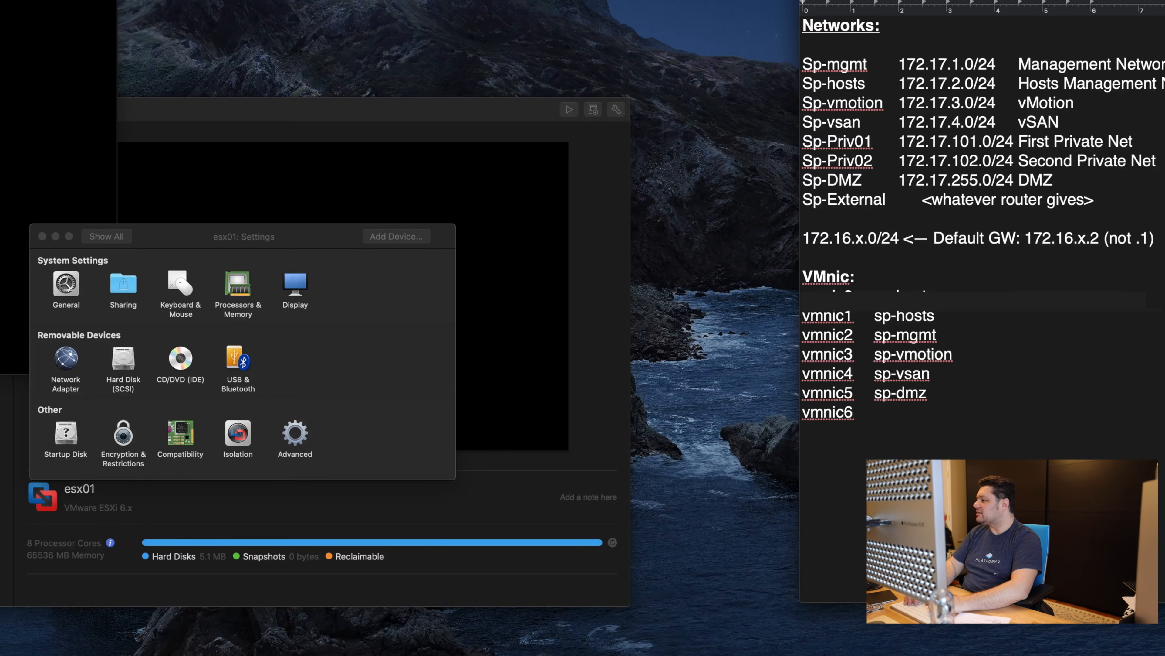
text(sp-external)
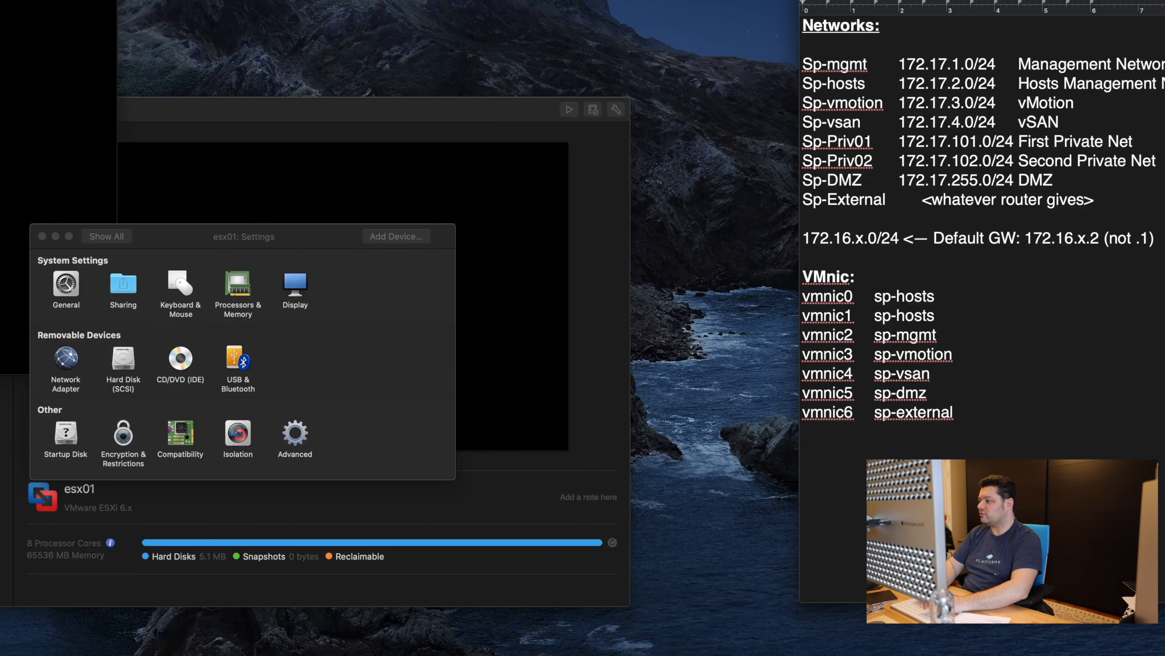
text(vmnic)
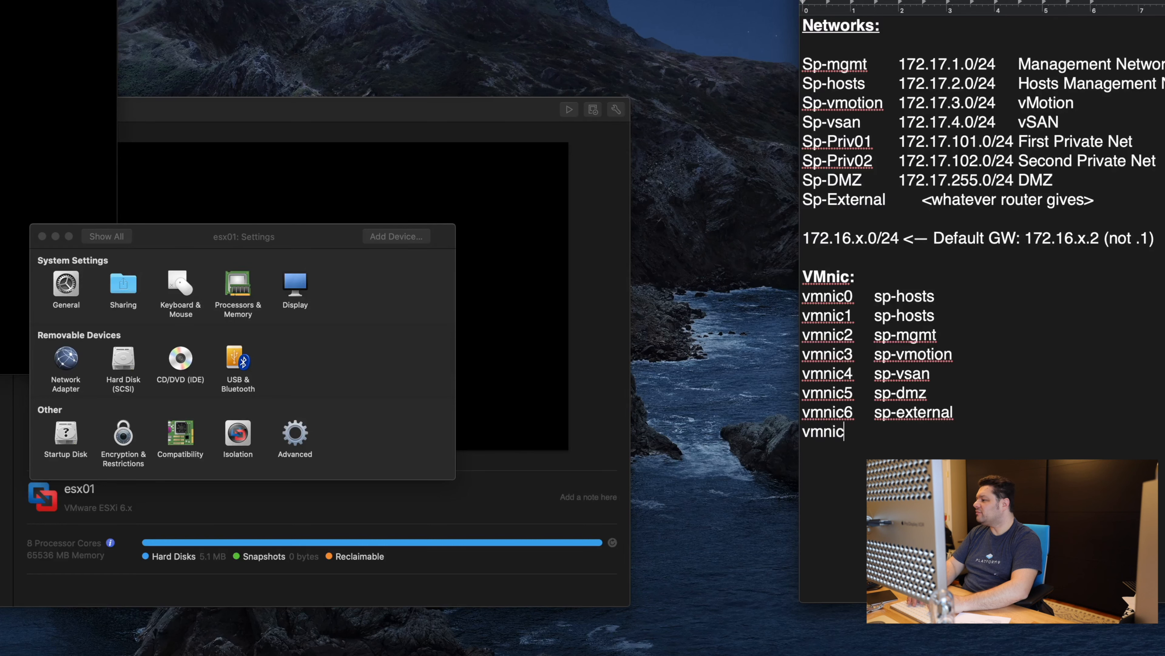
text(2)
key(BackSpace)
text(7)
key(Tab)
text(sp-priv01)
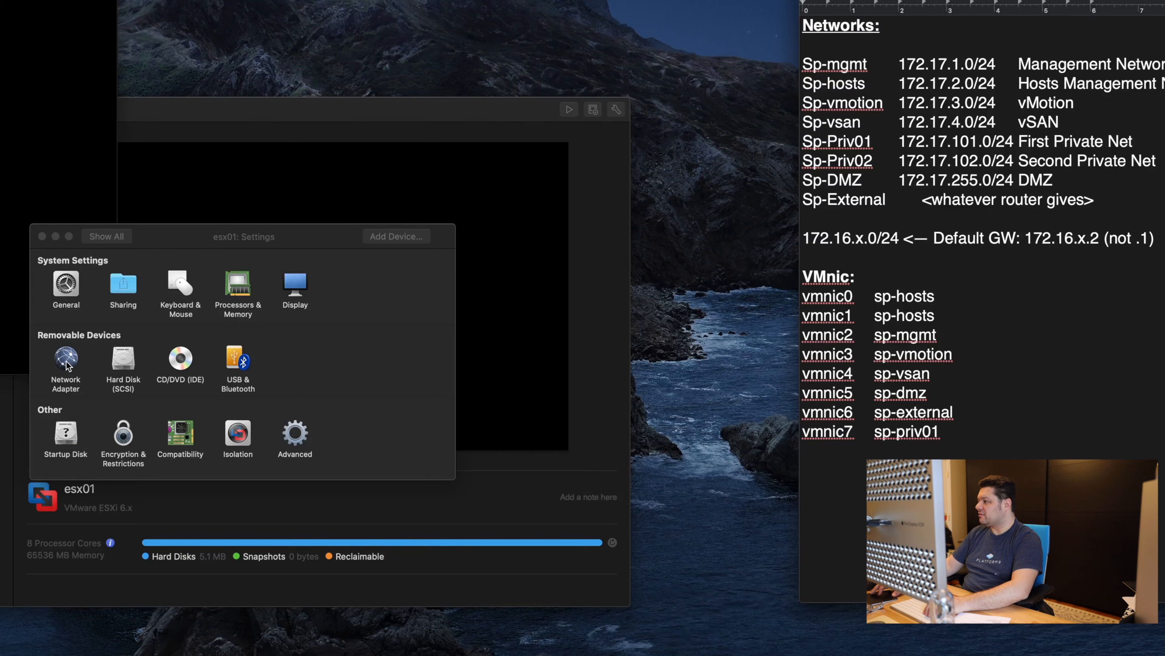
click(394, 238)
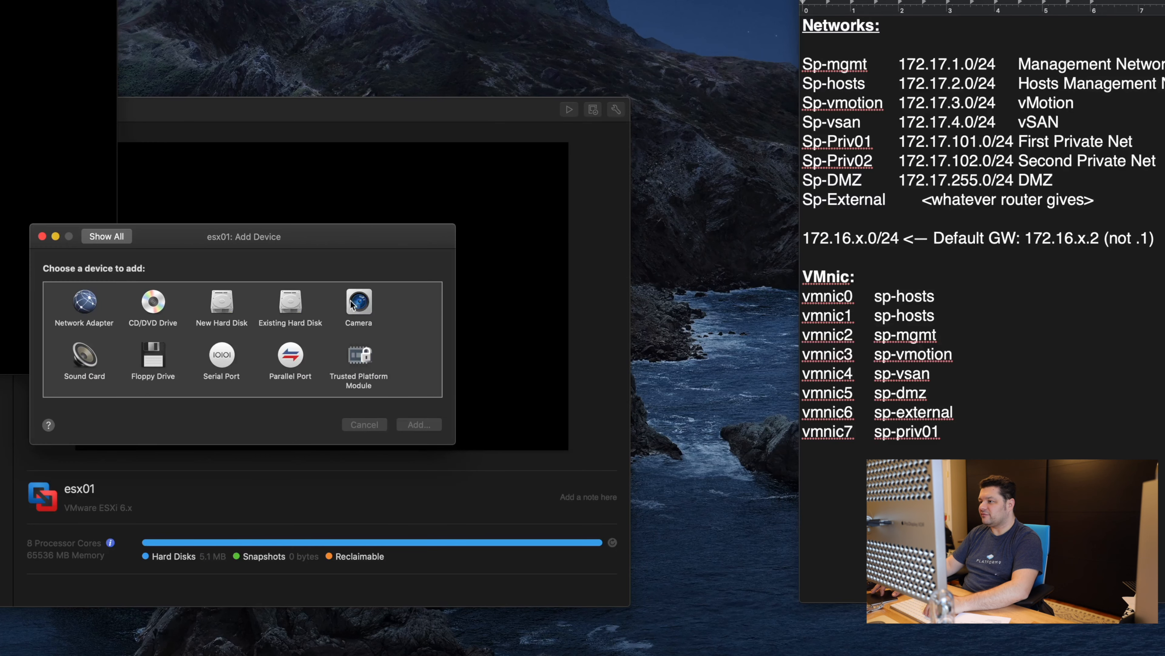
Step: Put Network Adapter 2 on sp-hosts and add Network Adapter 3 connected to sp-mgmt
click(86, 304)
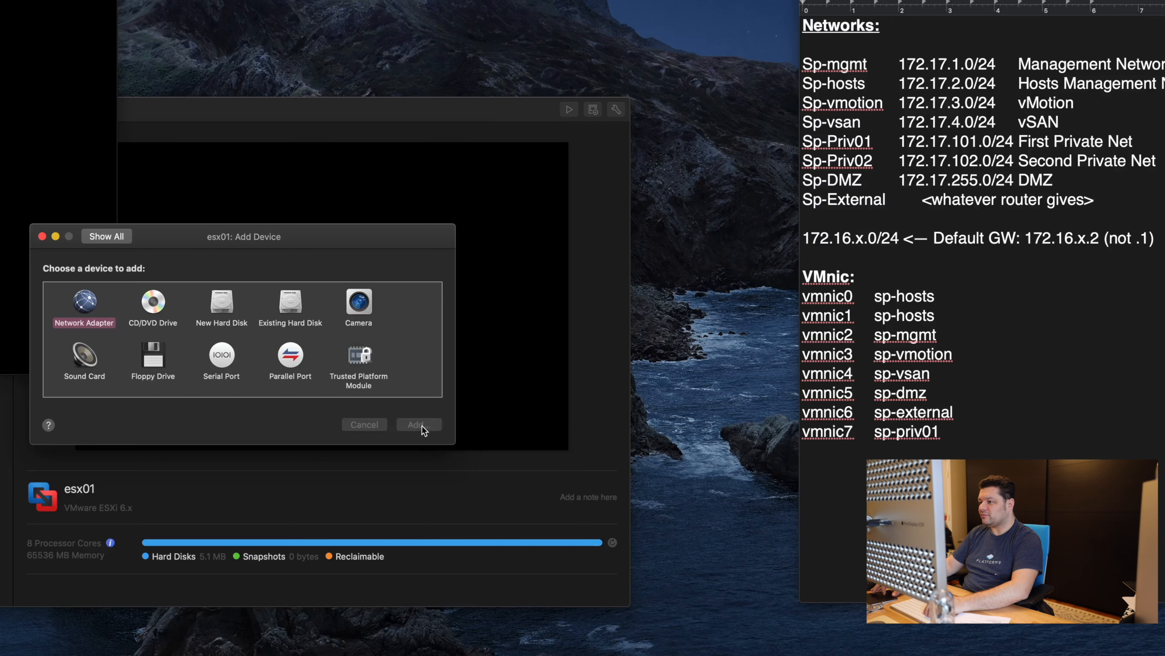
scroll(180, 391, down, 5)
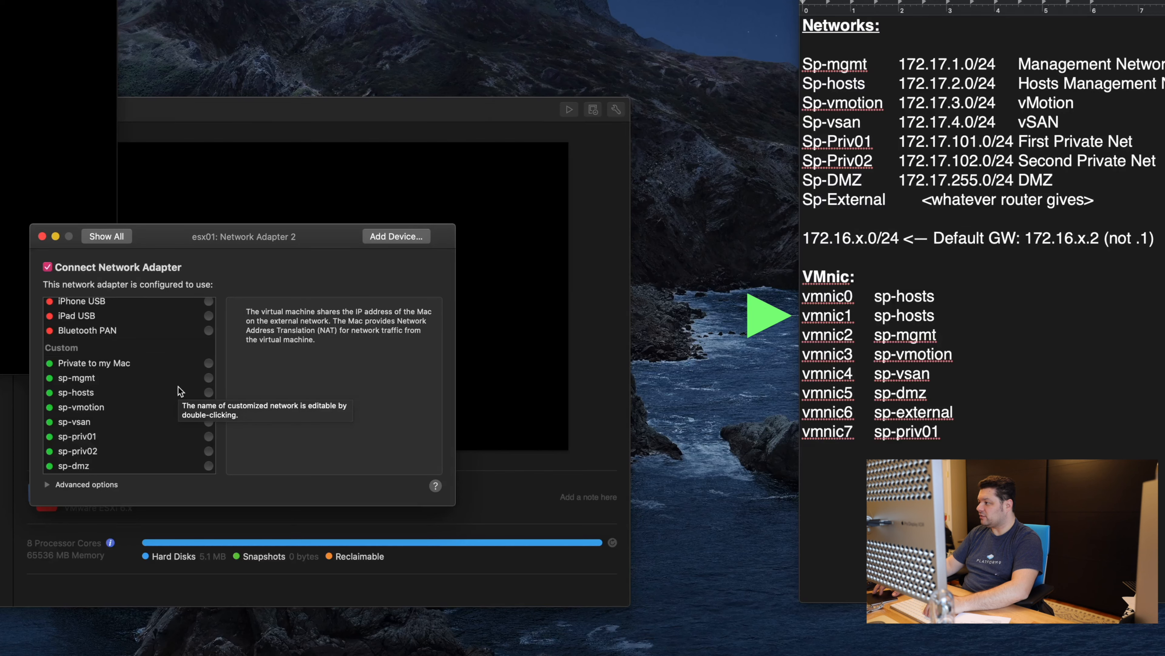
click(209, 394)
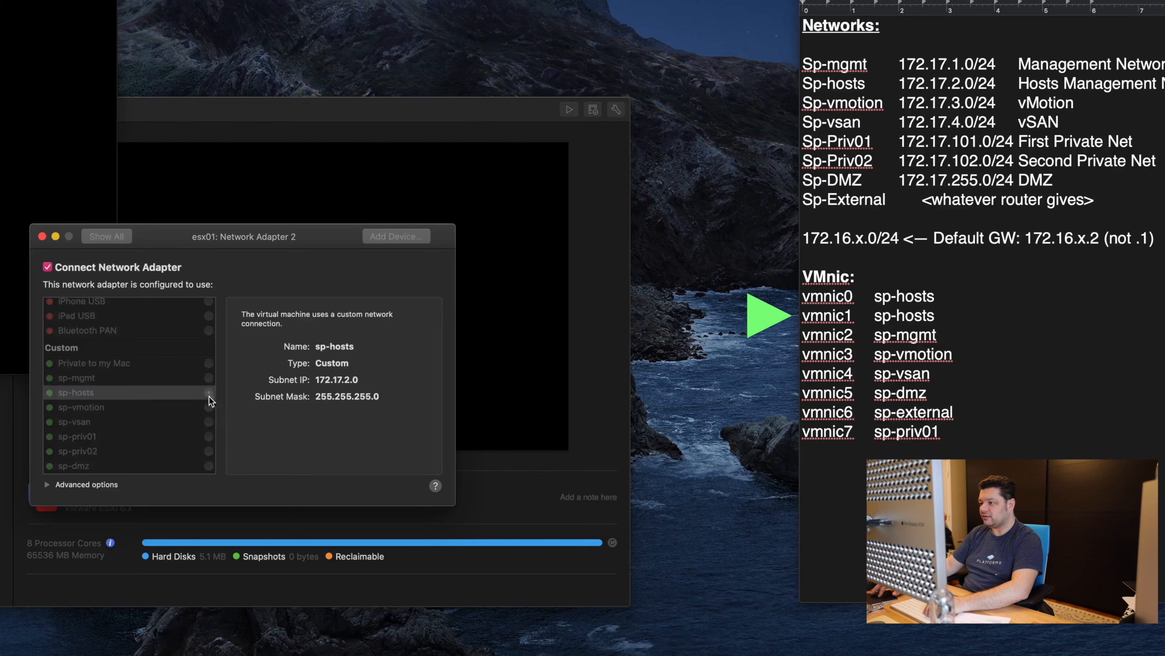
click(394, 236)
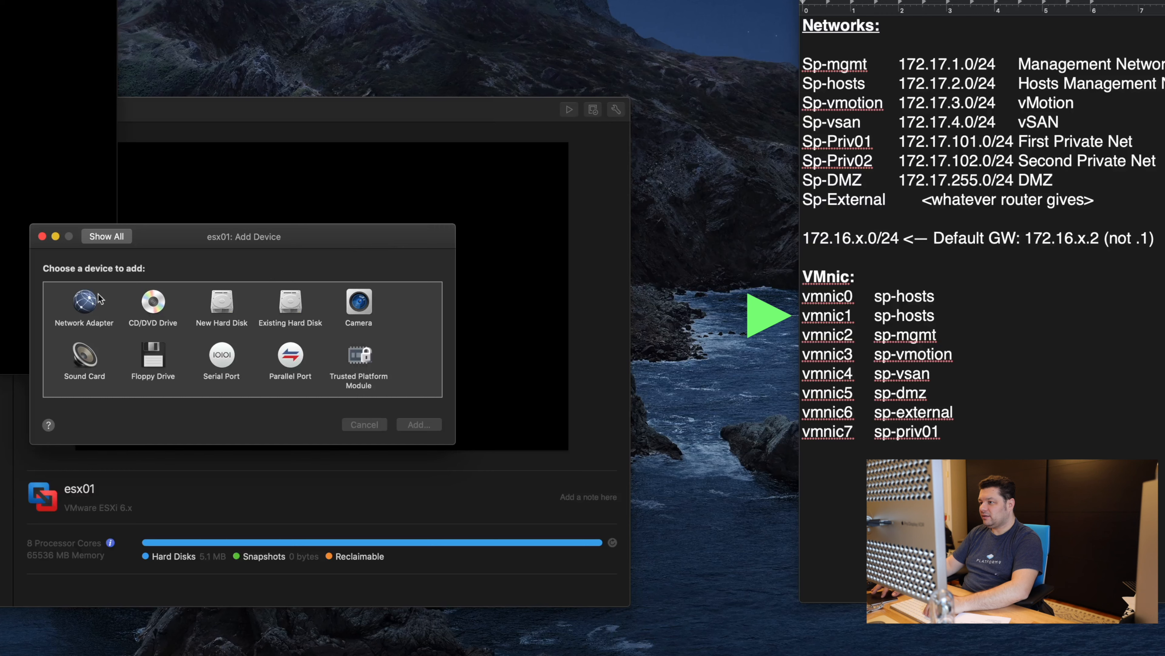
click(87, 300)
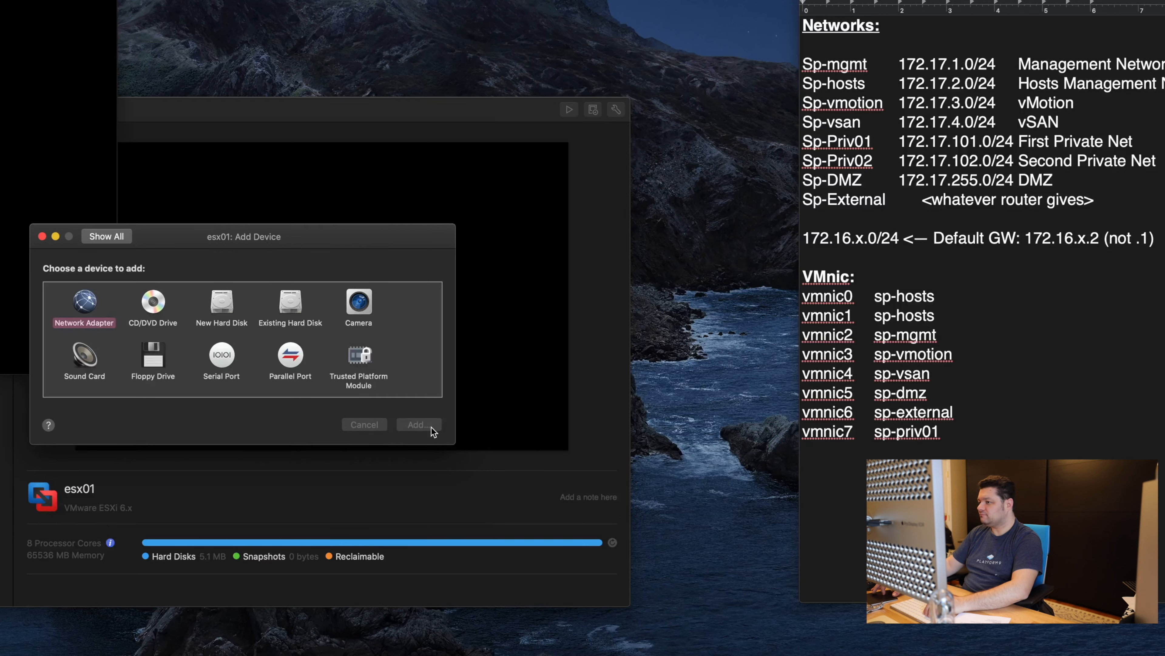
click(418, 425)
scroll(124, 350, down, 5)
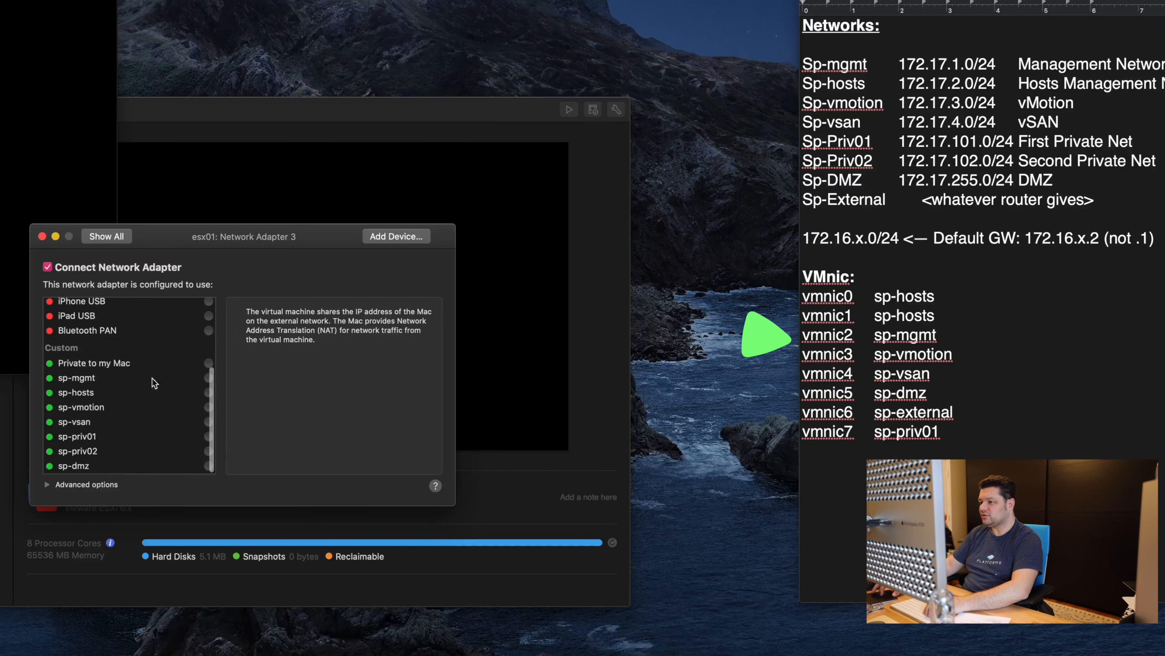
click(203, 378)
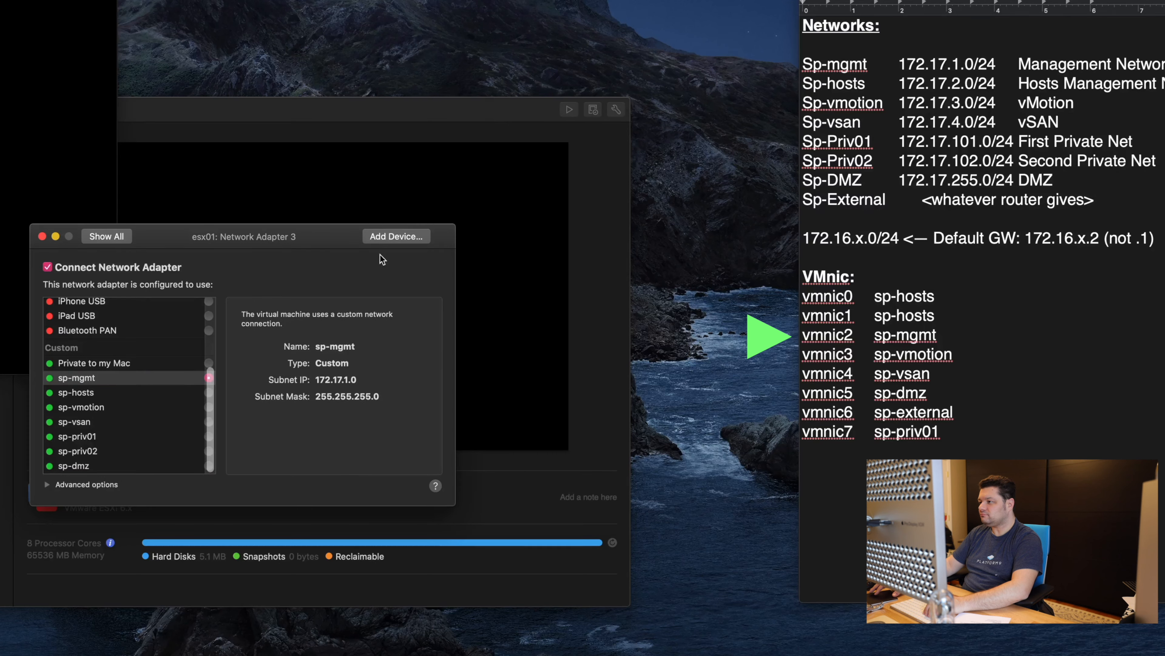
Step: Add Network Adapter 4 connected to the sp-vmotion custom network
click(401, 239)
click(118, 312)
click(430, 426)
scroll(192, 394, down, 5)
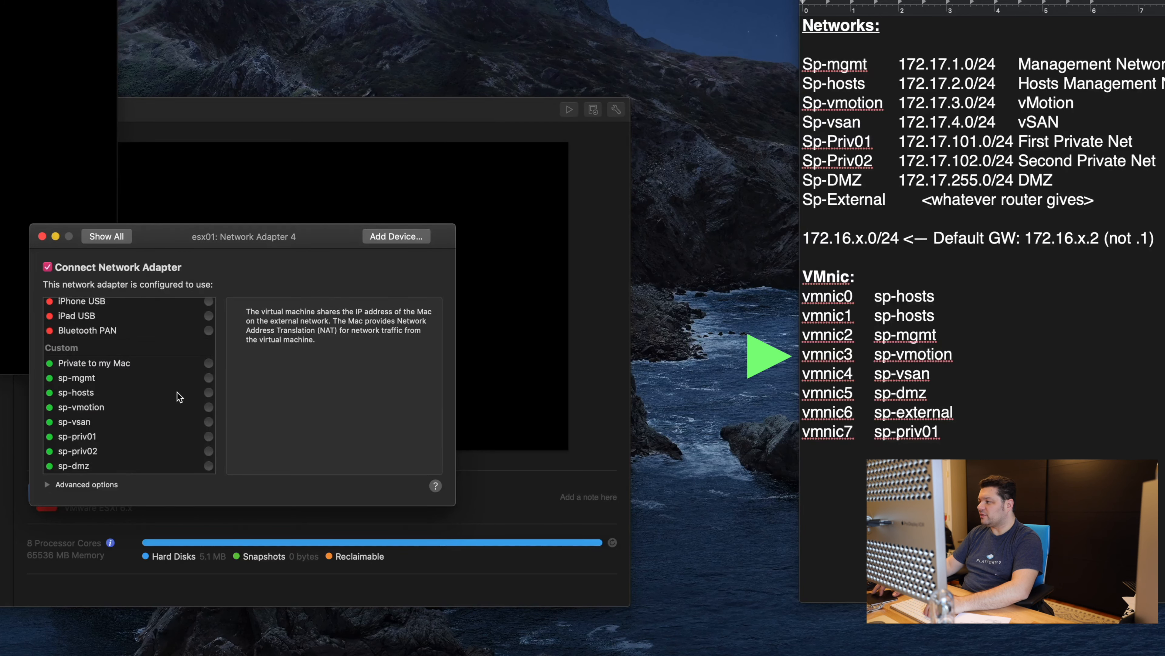
click(205, 406)
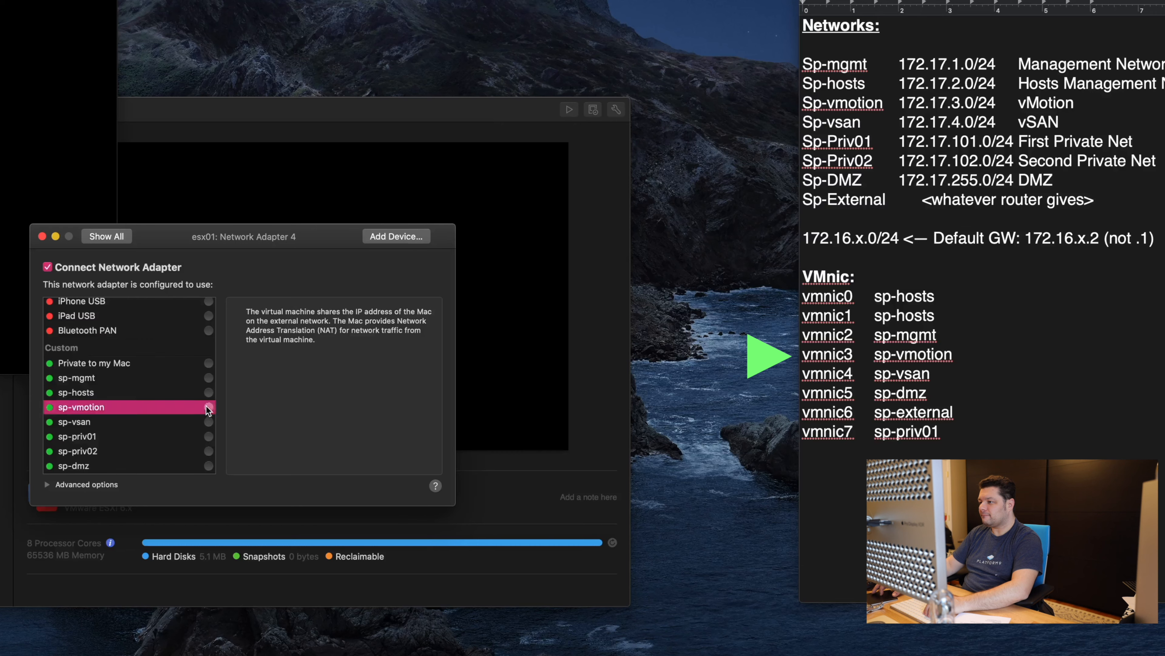
click(381, 237)
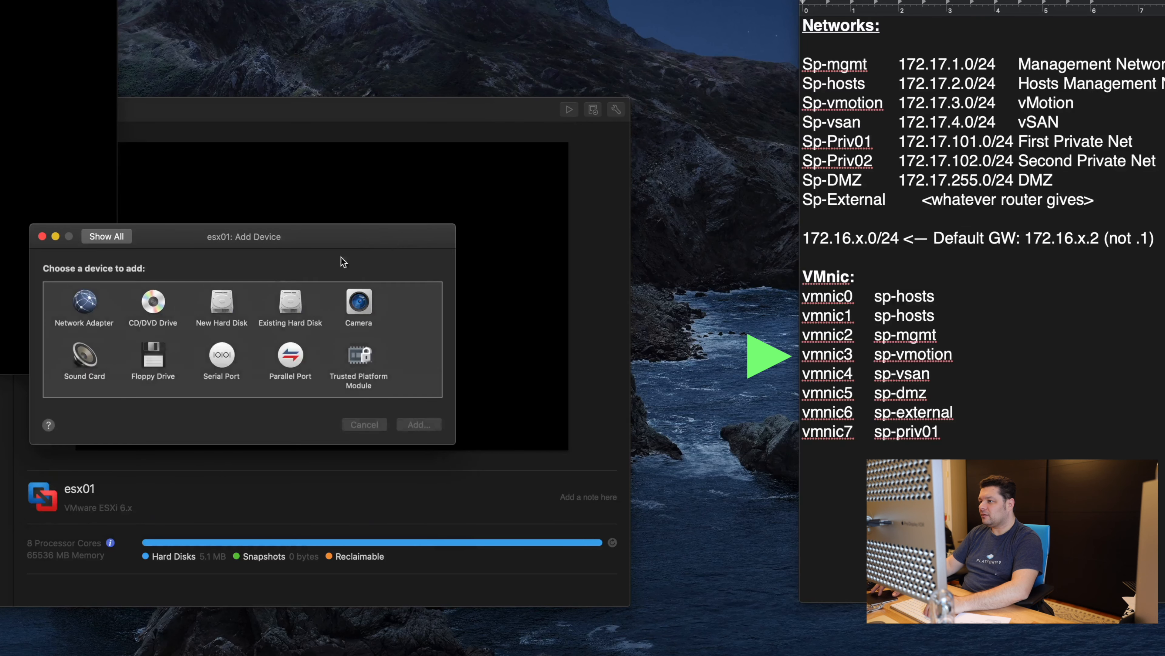
click(107, 314)
Step: Add network adapters 5 and 6, connected to sp-vsan and sp-dmz respectively
click(427, 427)
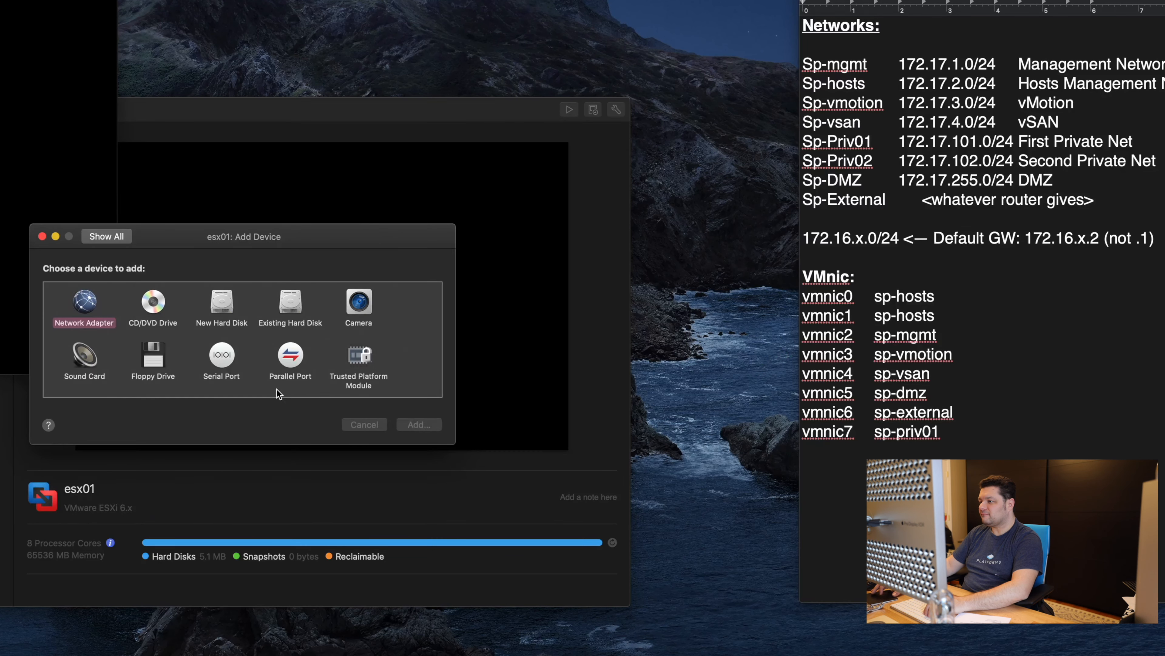
scroll(200, 405, down, 5)
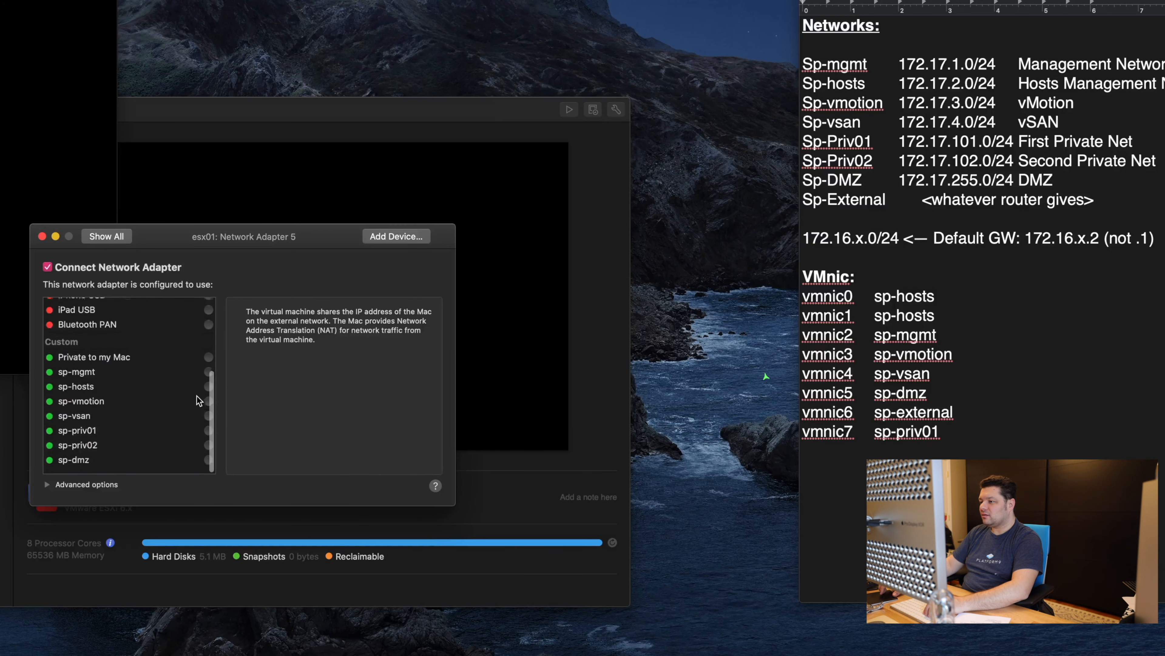
click(203, 422)
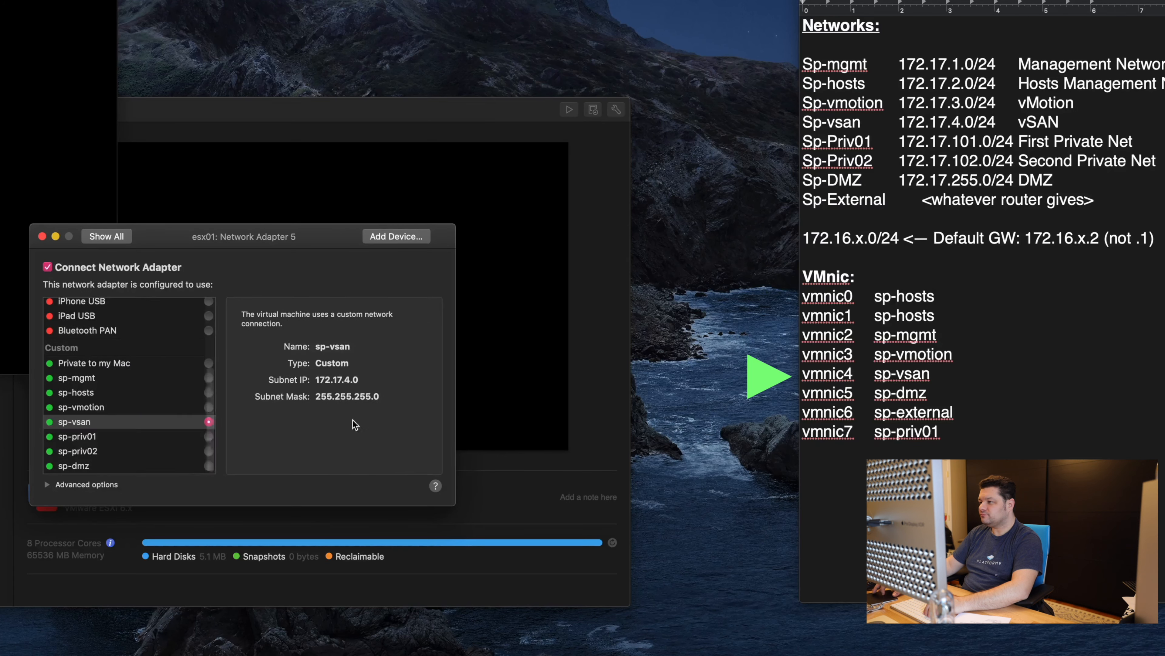
click(396, 237)
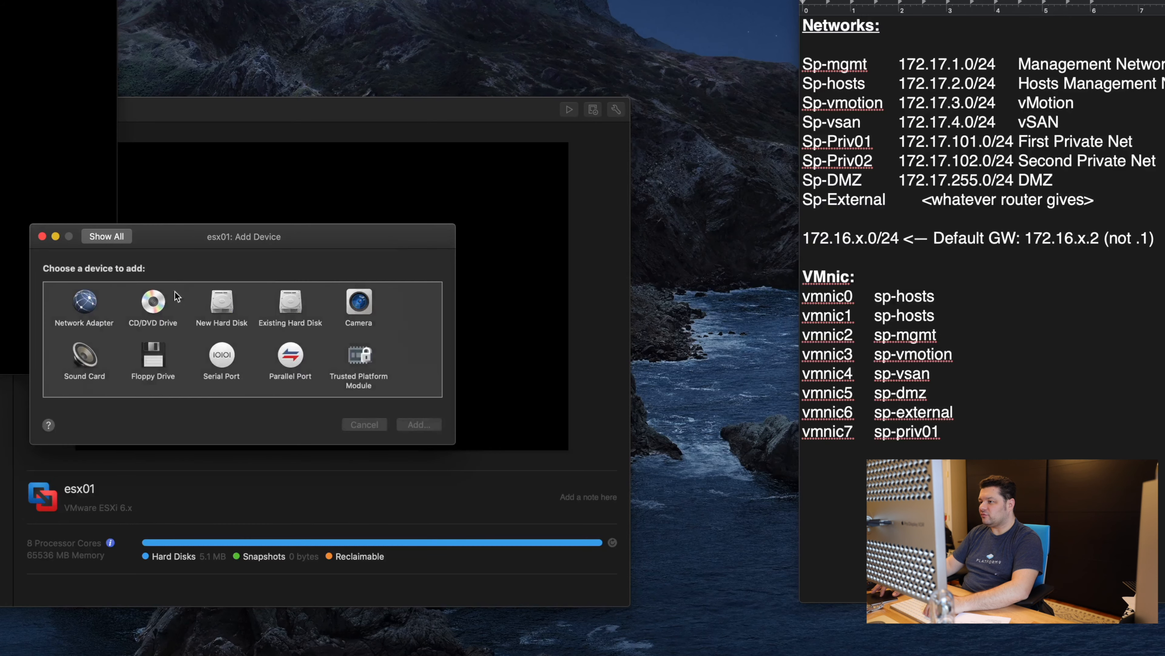
click(416, 424)
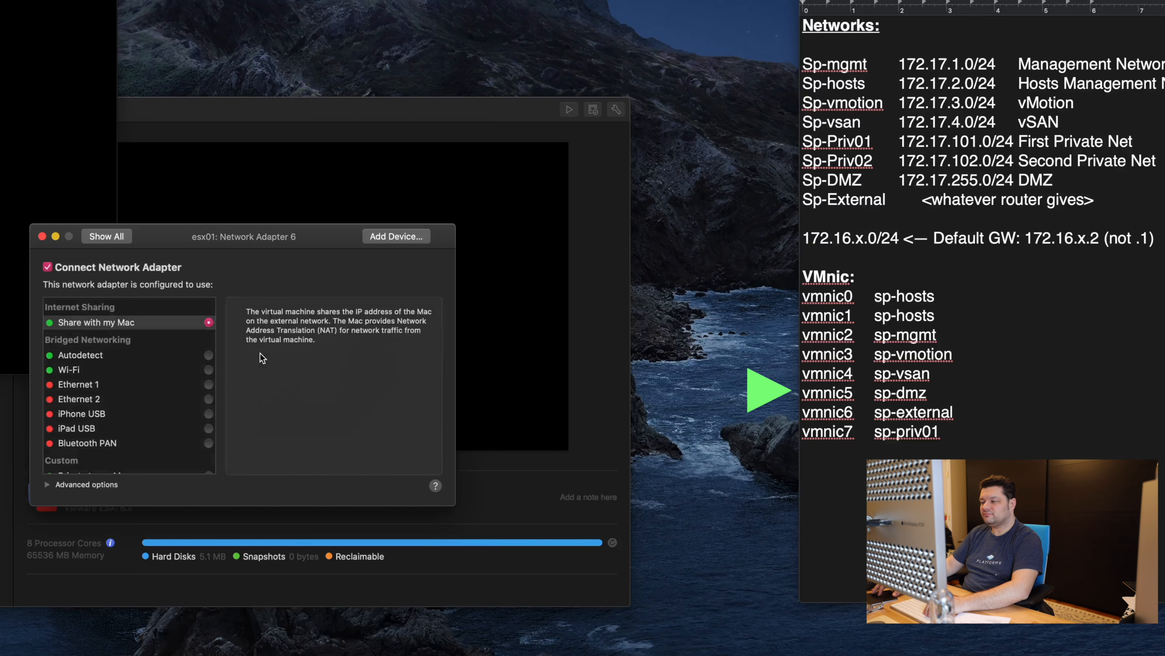
scroll(173, 398, down, 5)
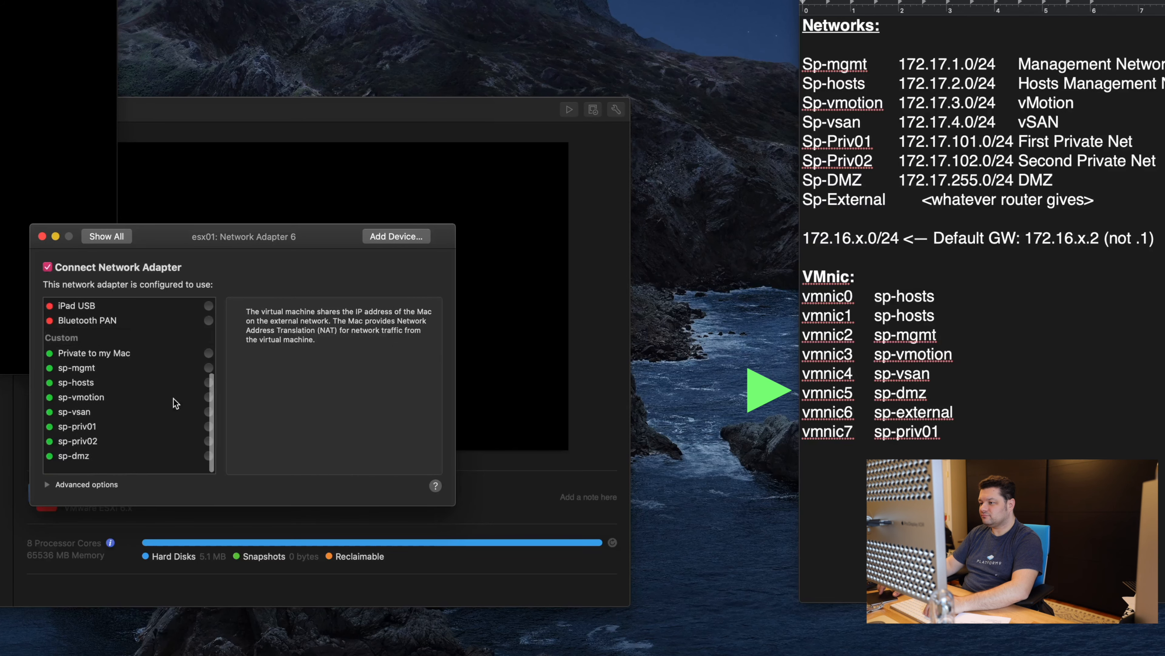
click(205, 464)
Step: Add a seventh network adapter bridged to Wi-Fi
click(380, 237)
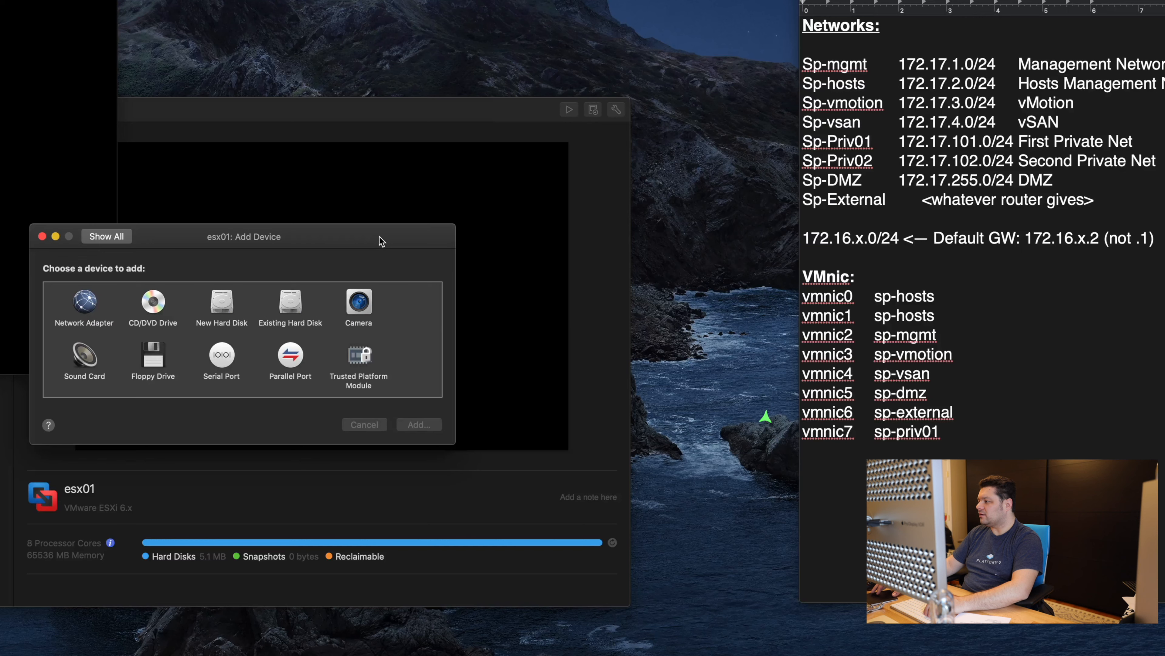
double_click(84, 303)
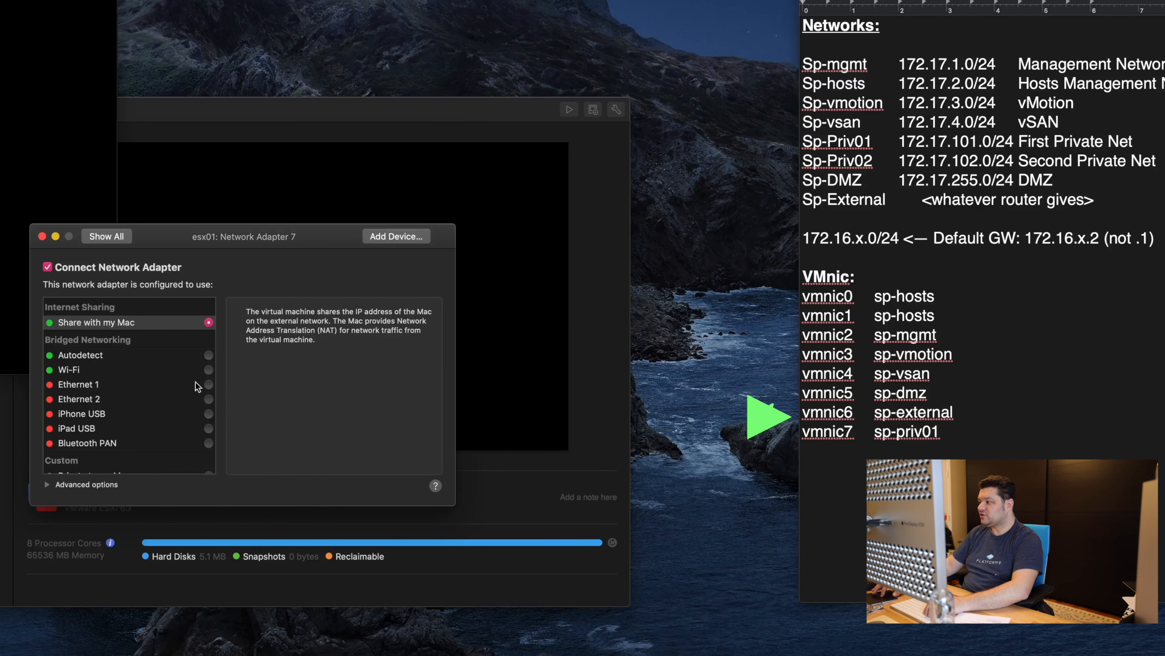
scroll(184, 372, down, 5)
scroll(183, 372, up, 5)
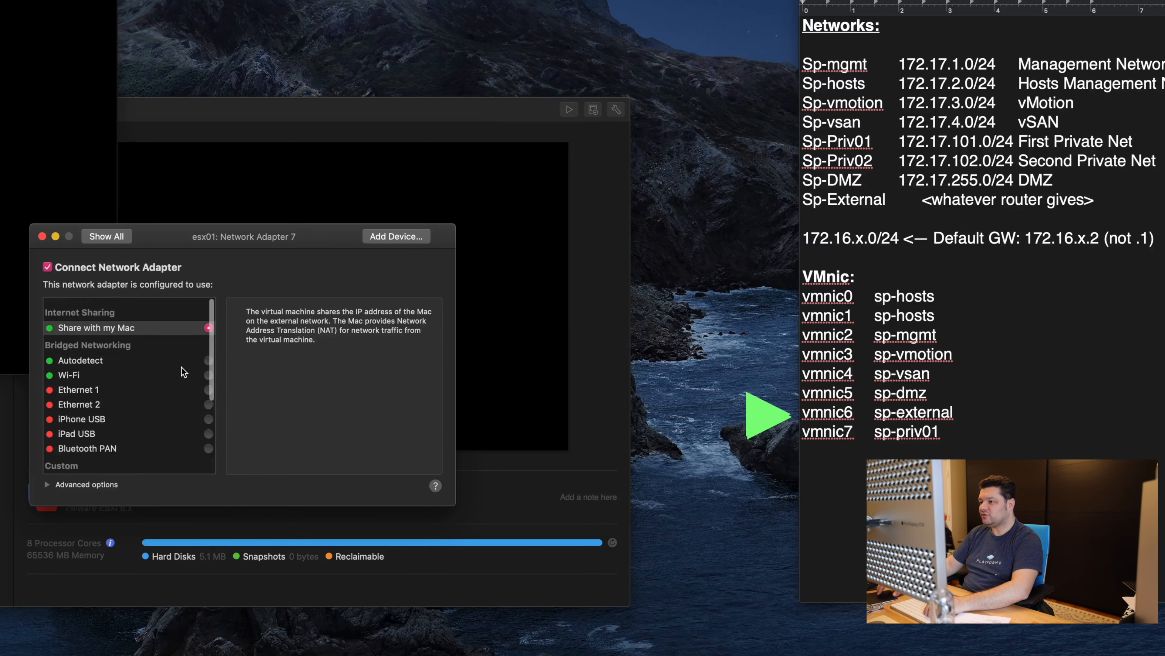
click(208, 374)
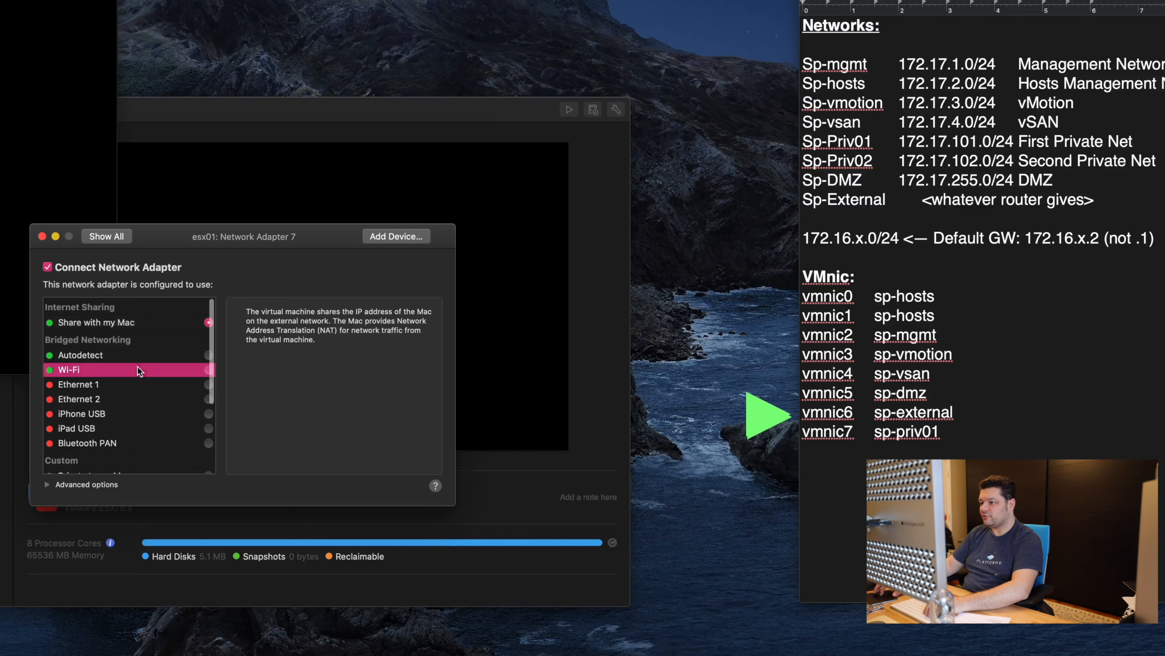
click(209, 370)
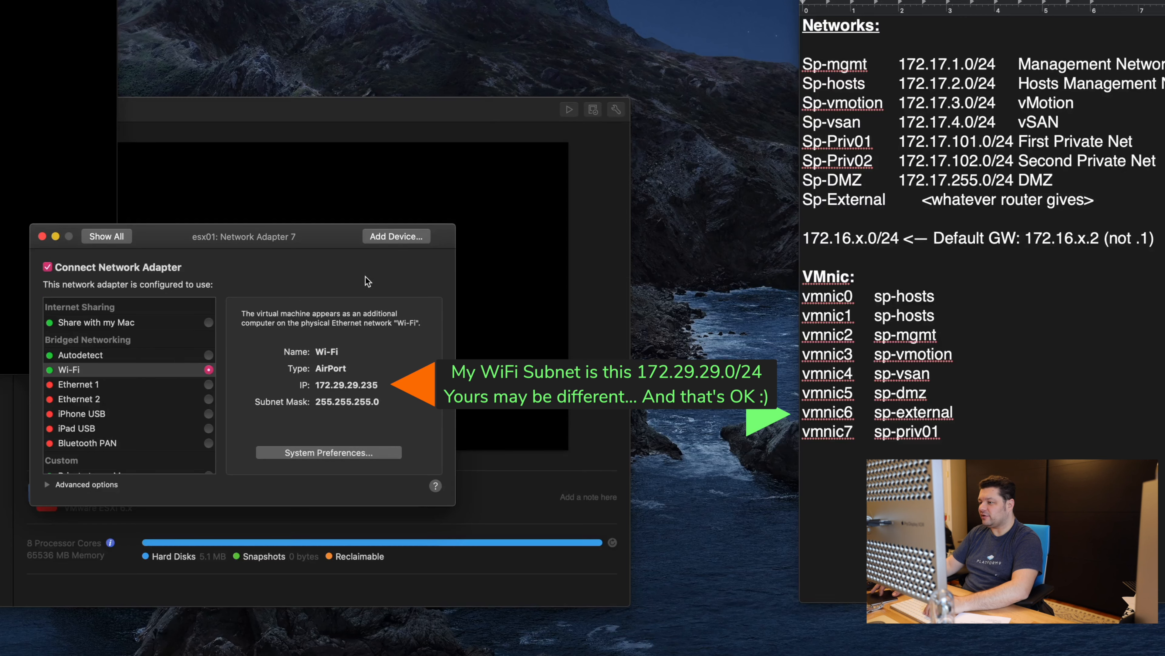
Step: Add an eighth network adapter on sp-priv01 and go back to the settings overview
click(388, 237)
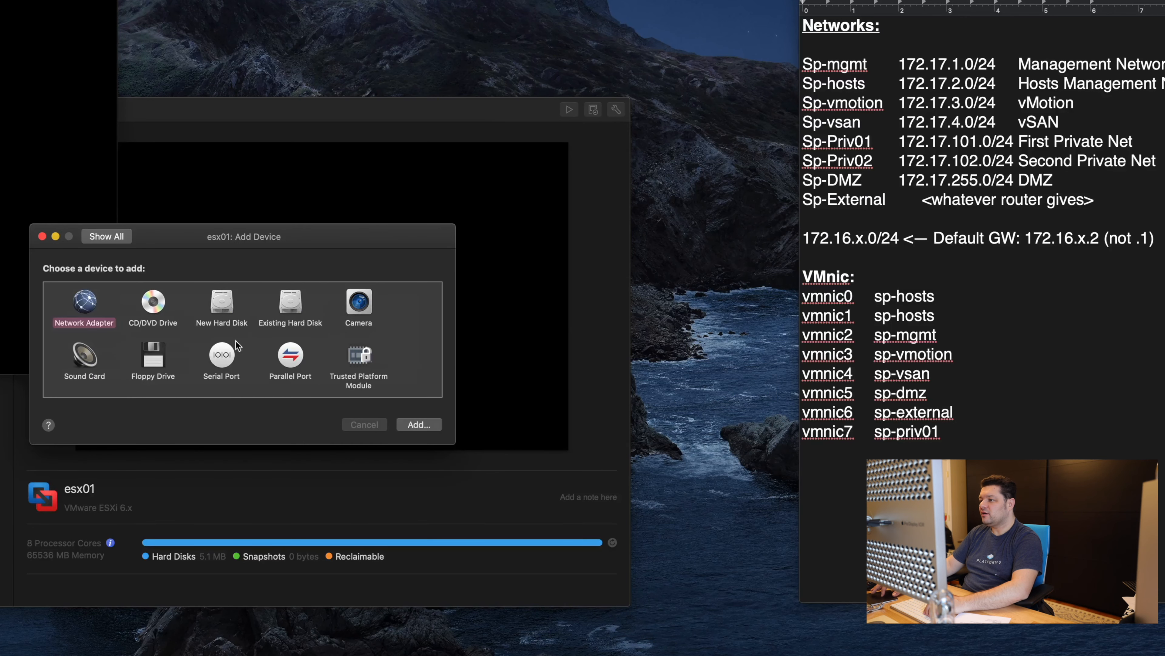
click(417, 425)
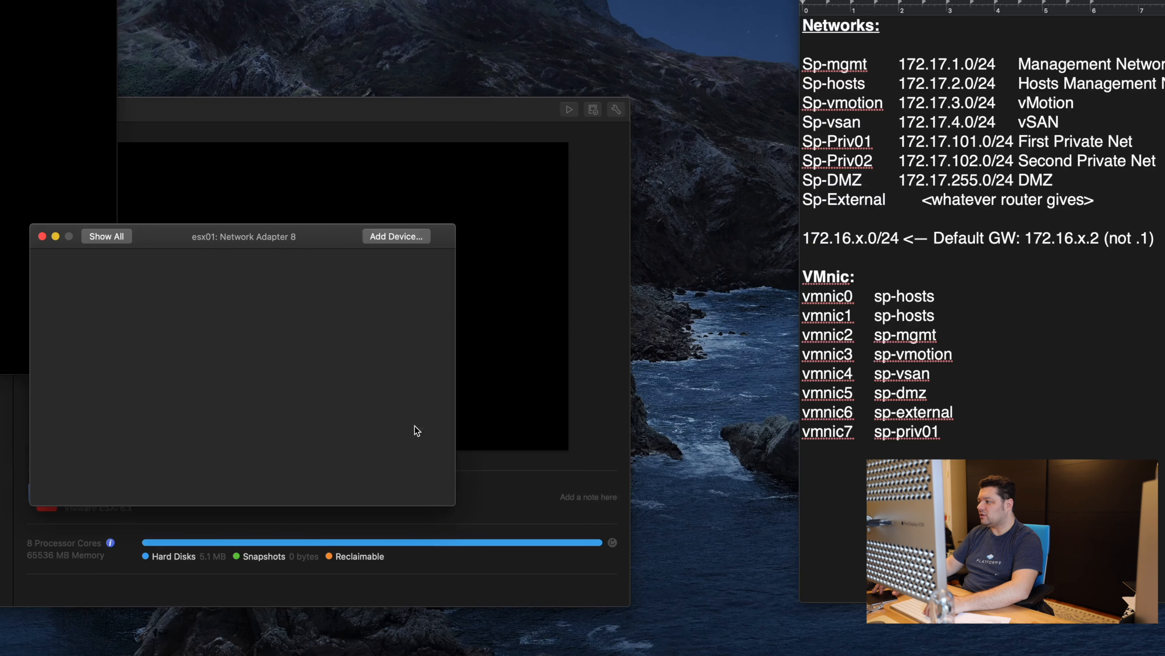
scroll(202, 407, down, 5)
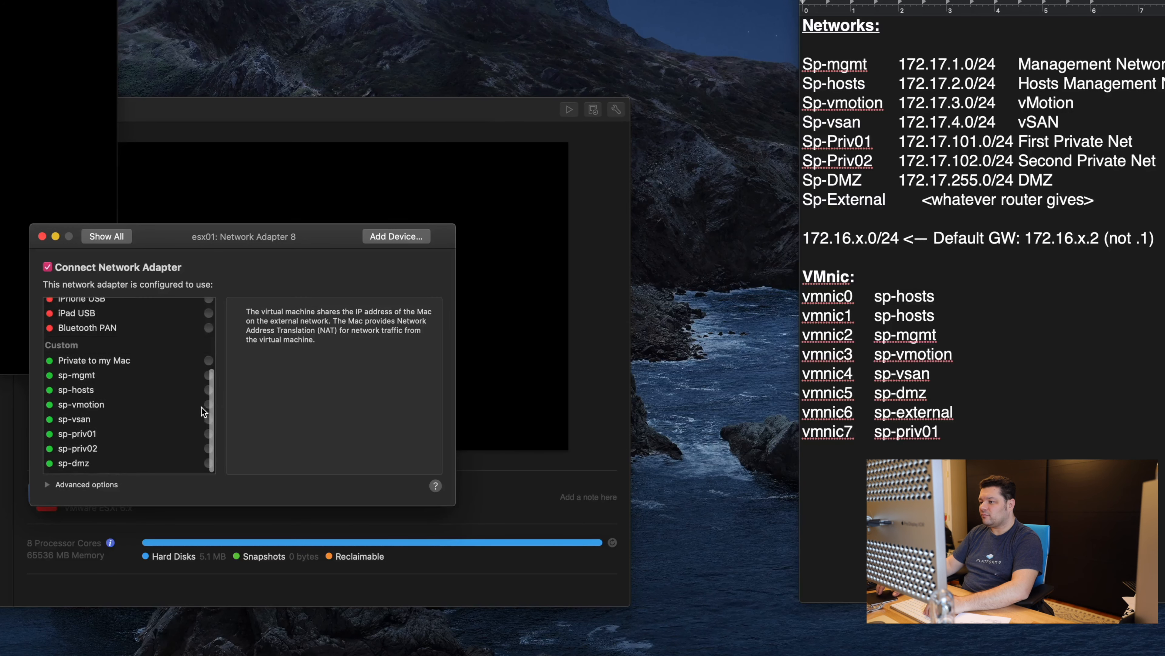
click(190, 438)
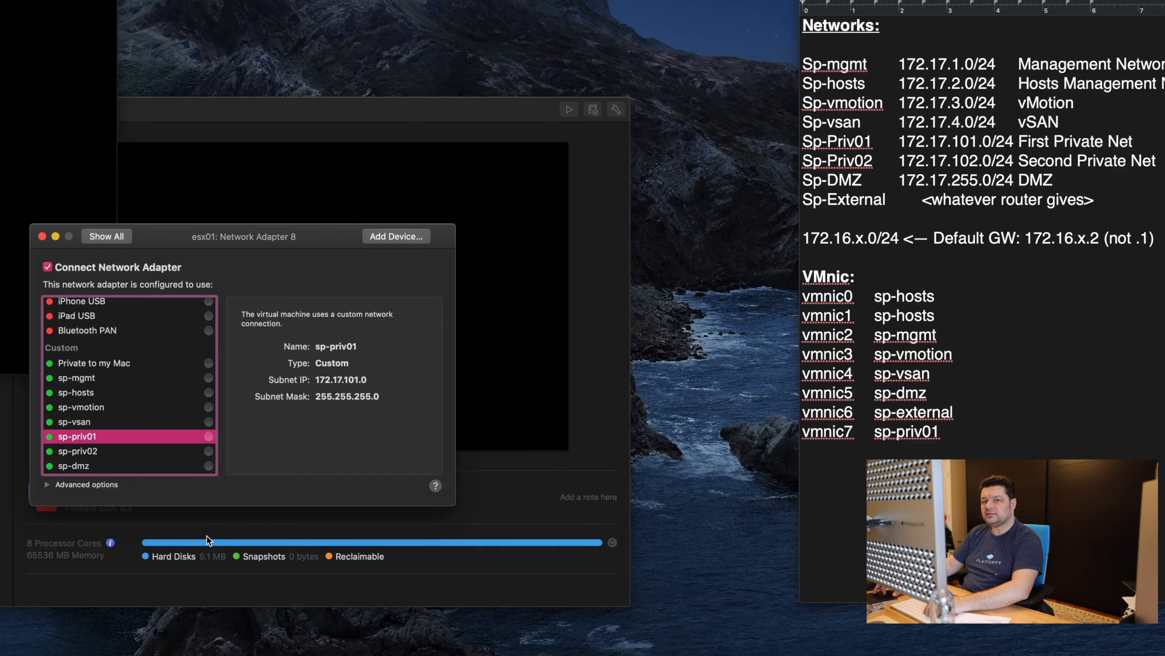
click(208, 437)
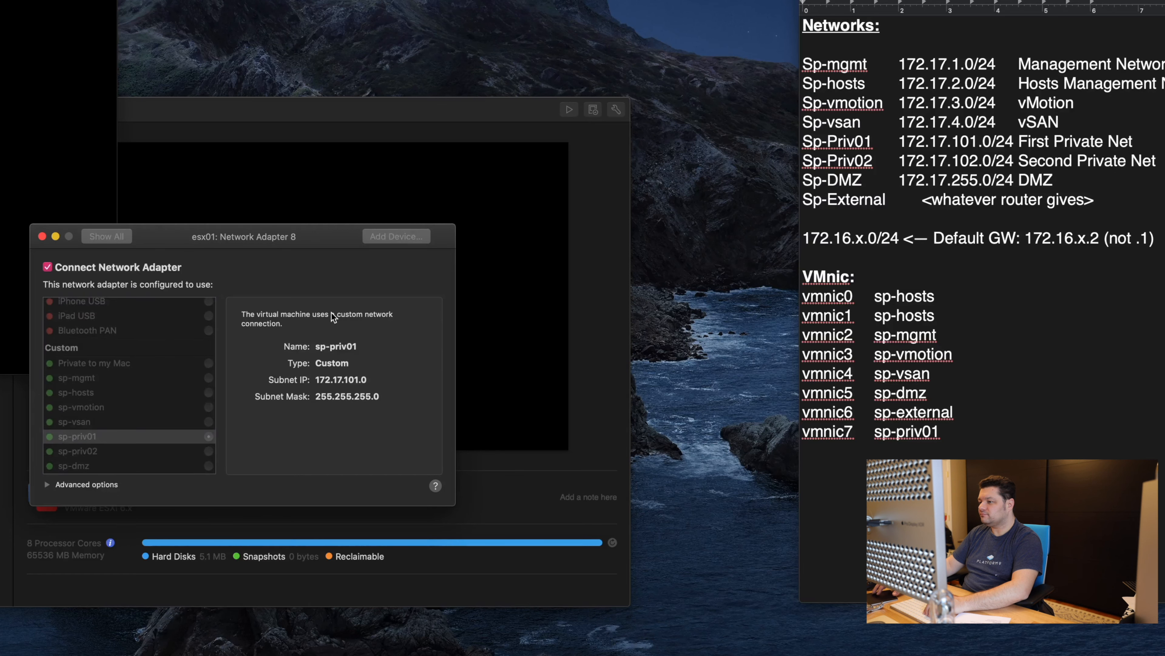
click(110, 237)
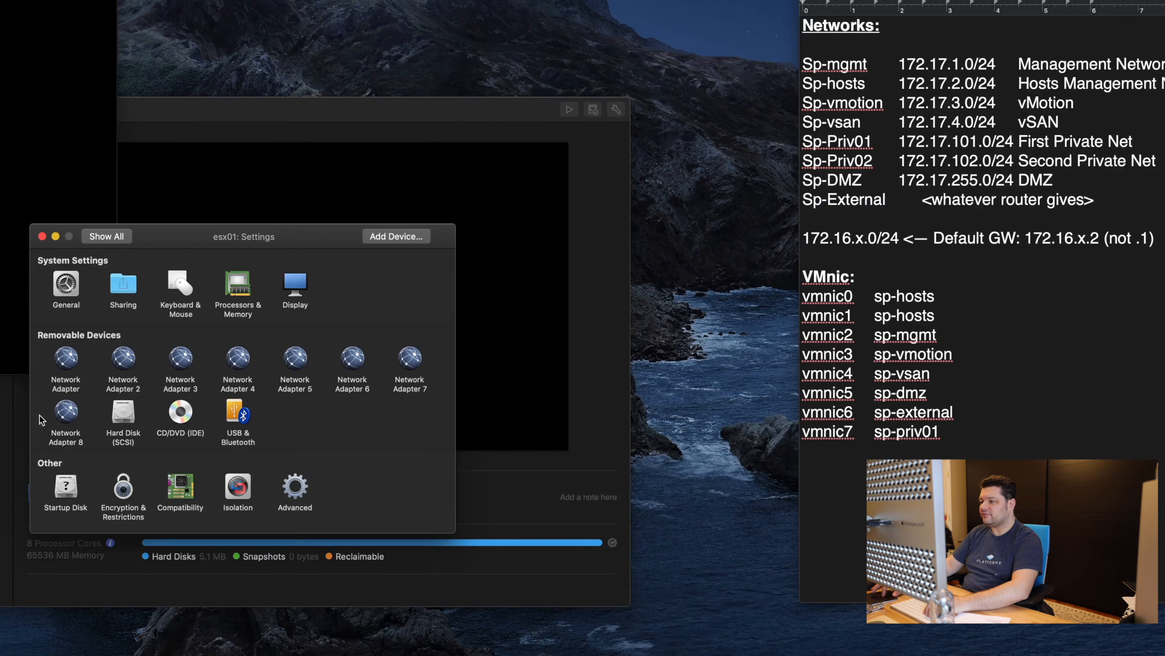
drag(874, 297, 913, 440)
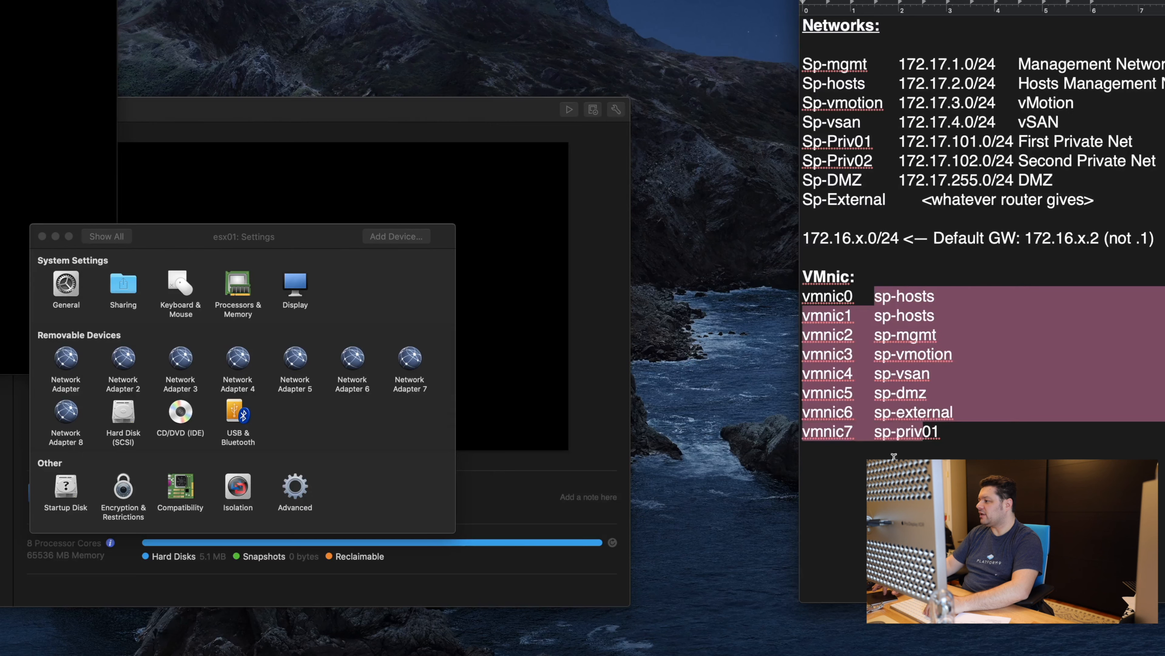
click(859, 478)
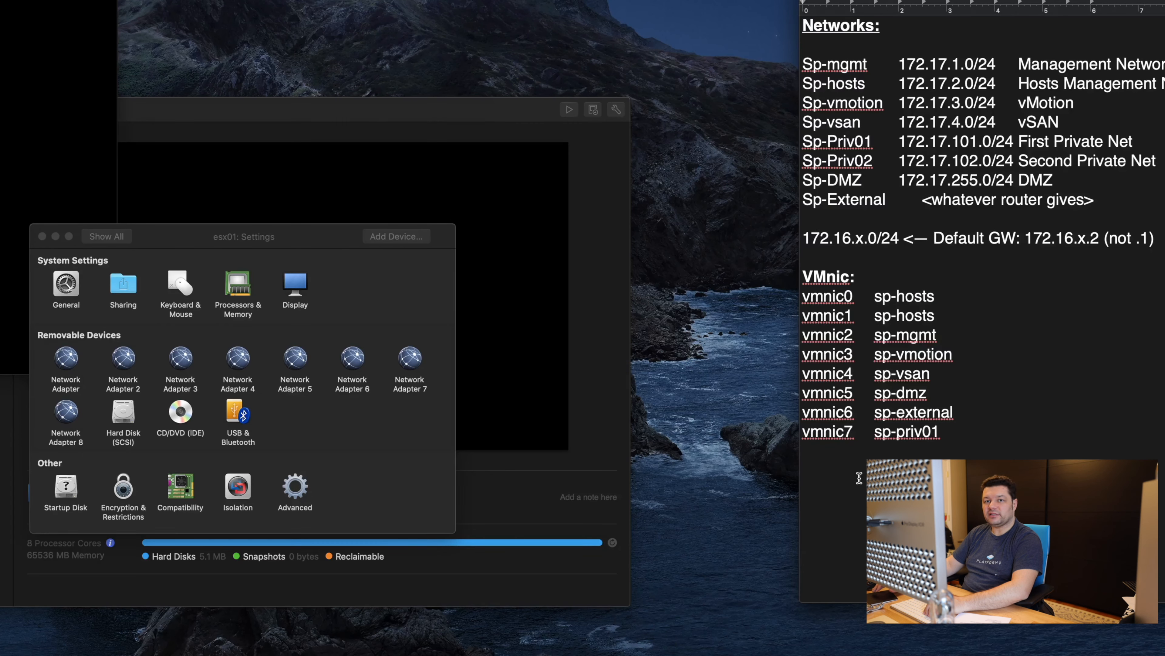
drag(856, 297, 802, 297)
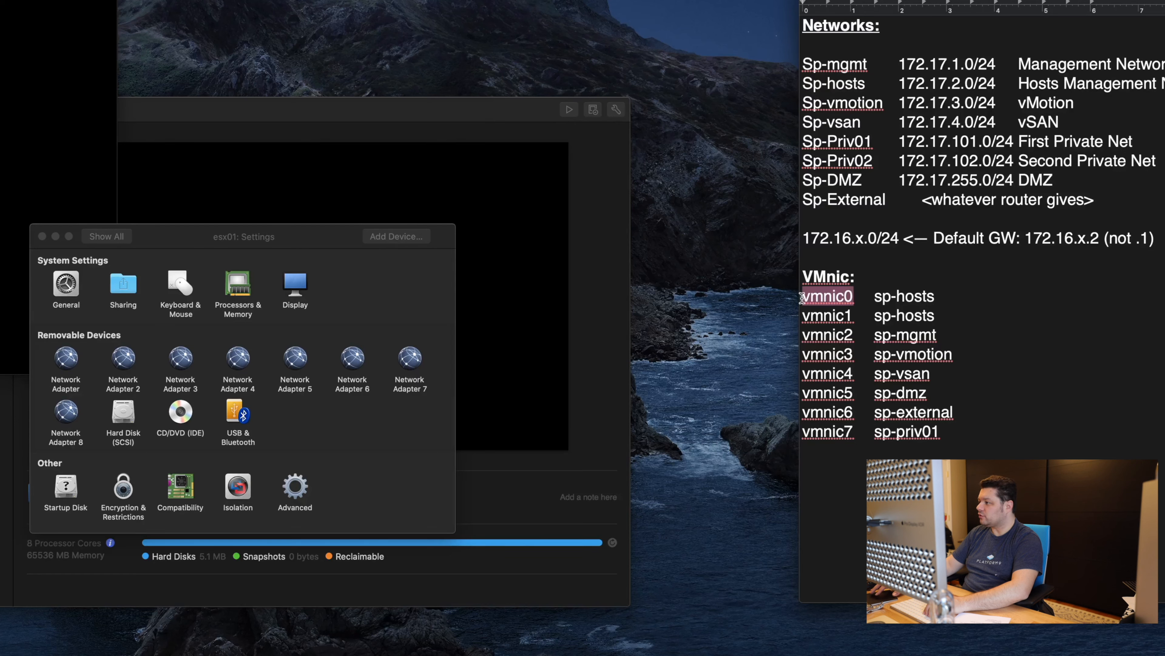
drag(856, 316, 783, 397)
drag(834, 297, 922, 431)
click(922, 432)
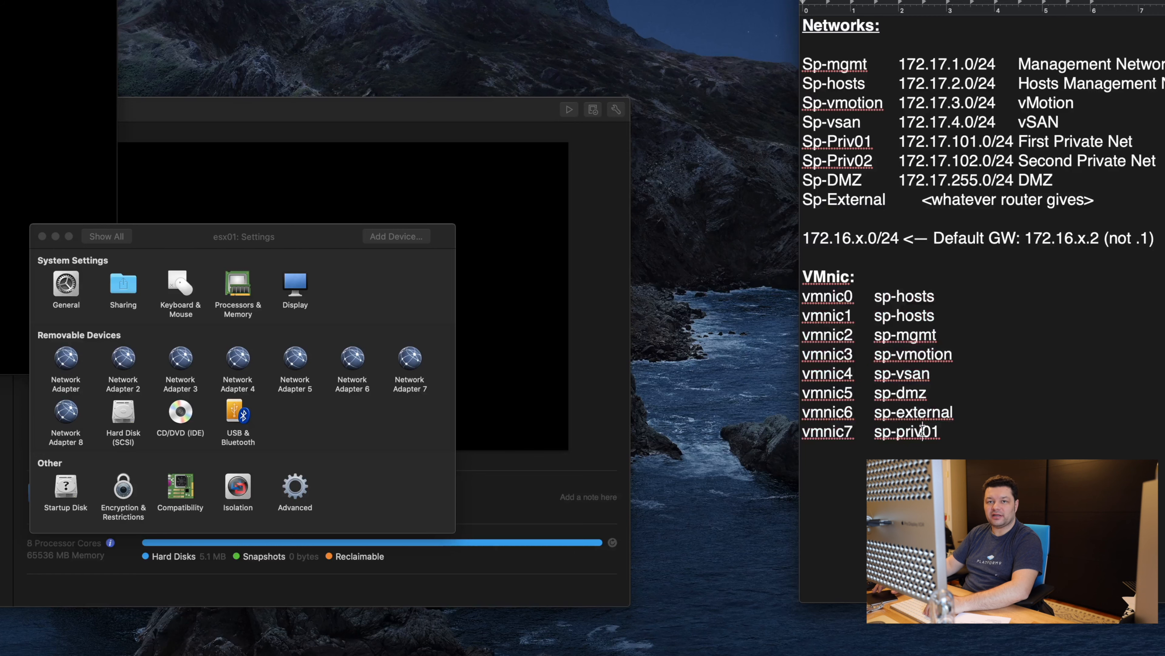
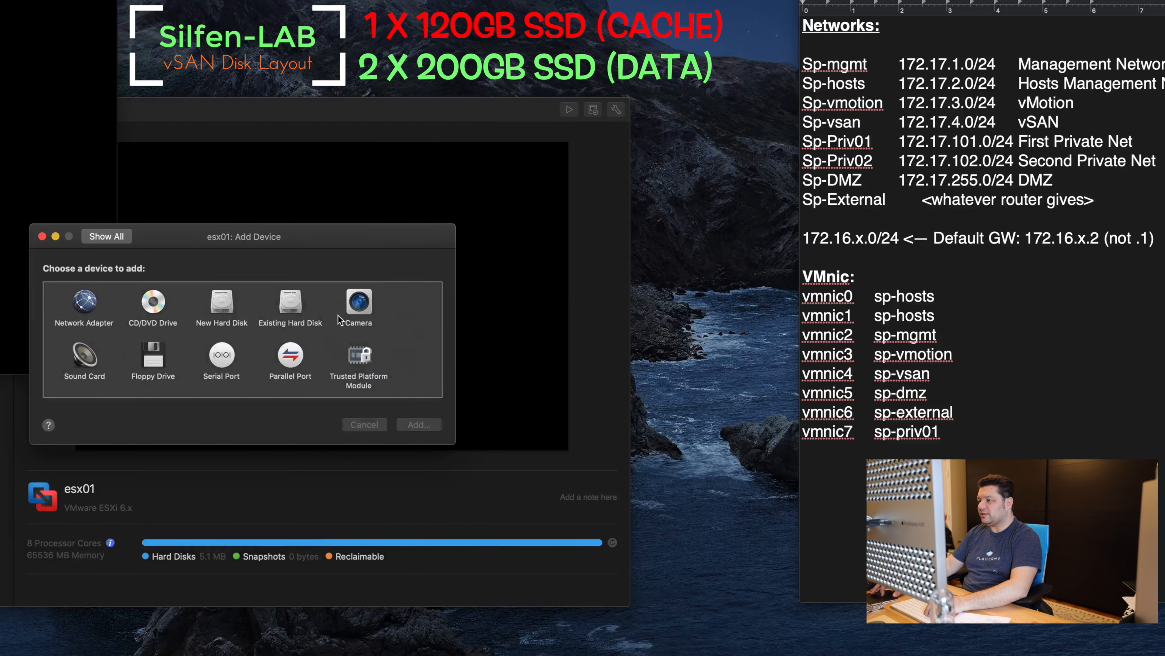
Step: Choose New Hard Disk as the device type to add to esx01
click(221, 304)
Step: Add a new 20 GB hard disk to esx01 and apply the size
click(416, 426)
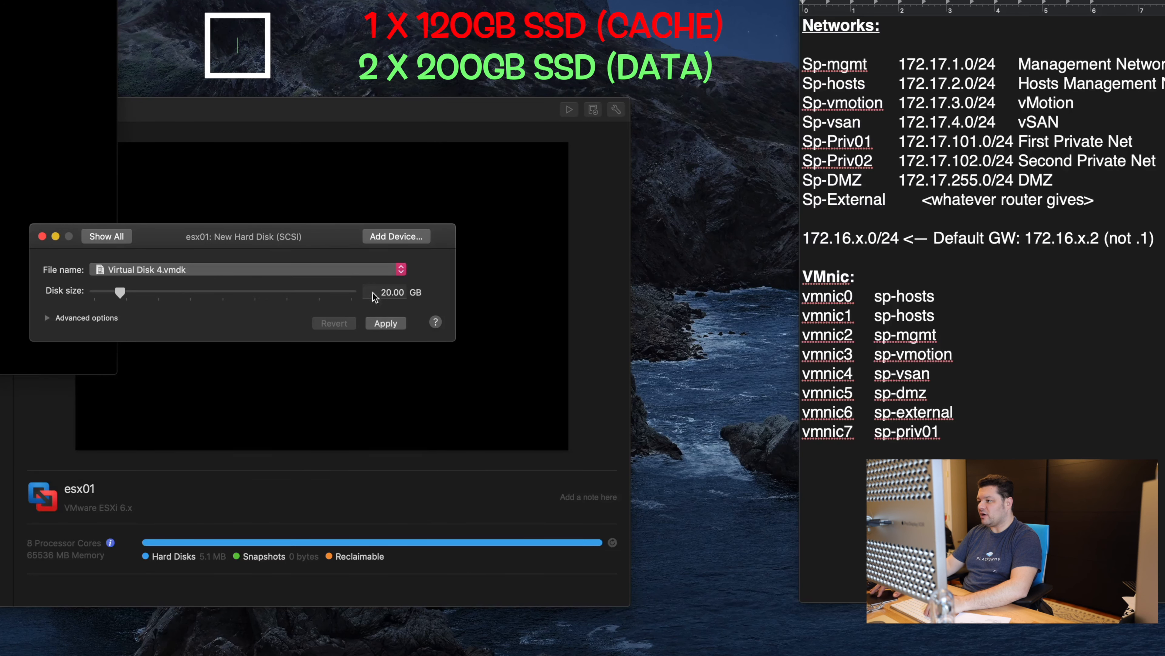
drag(378, 293, 458, 296)
text(20)
click(386, 323)
click(107, 236)
Step: Write the disk plan in the notes: 40G boot, 120G vSAN Cache, 2 x 200G vSAN Data Tier
click(812, 475)
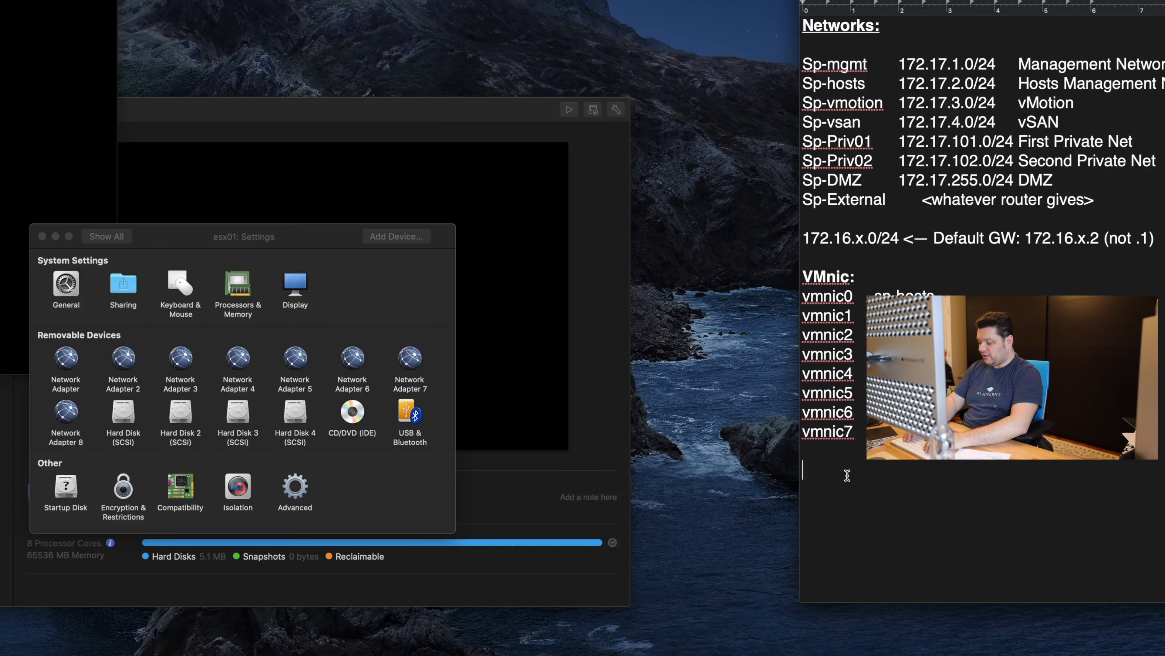
text(40G)
key(Tab)
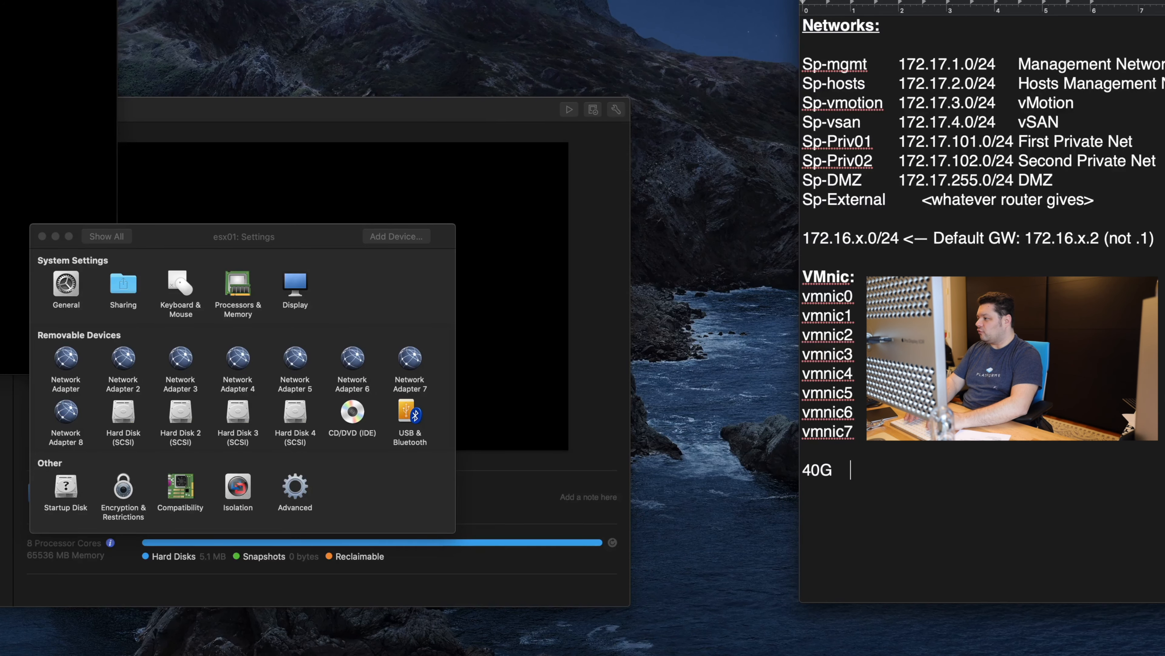
text(boot)
key(Return)
text(120g)
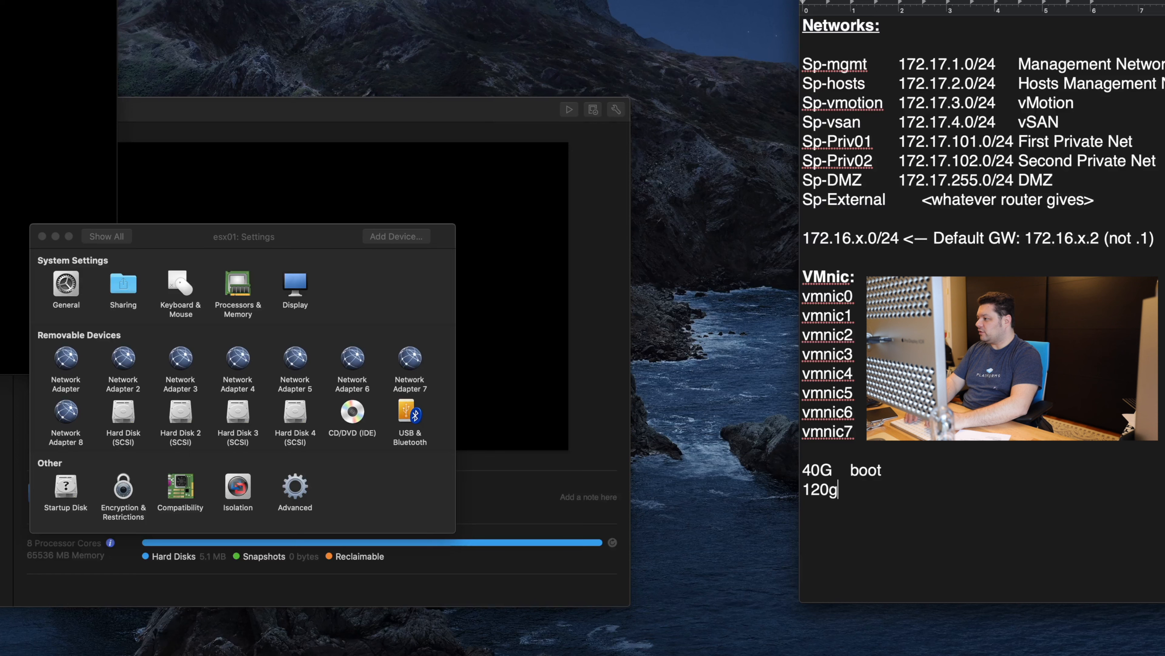
key(BackSpace)
text(G)
key(Tab)
text(vSAN )
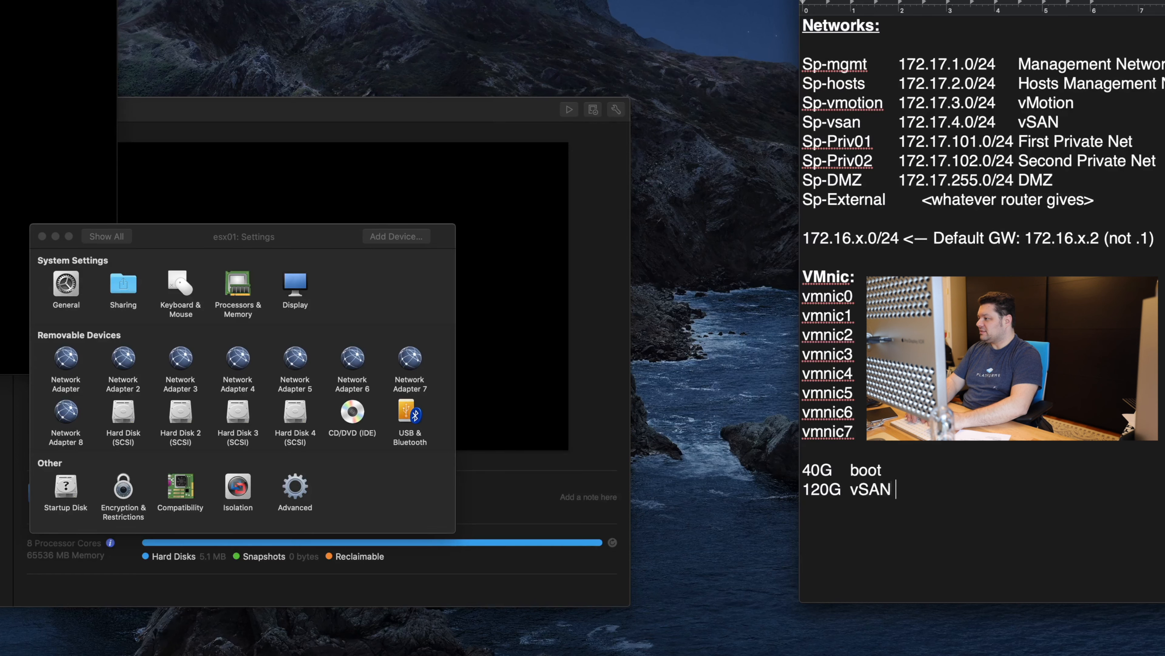
text(Cache)
key(Return)
text(2)
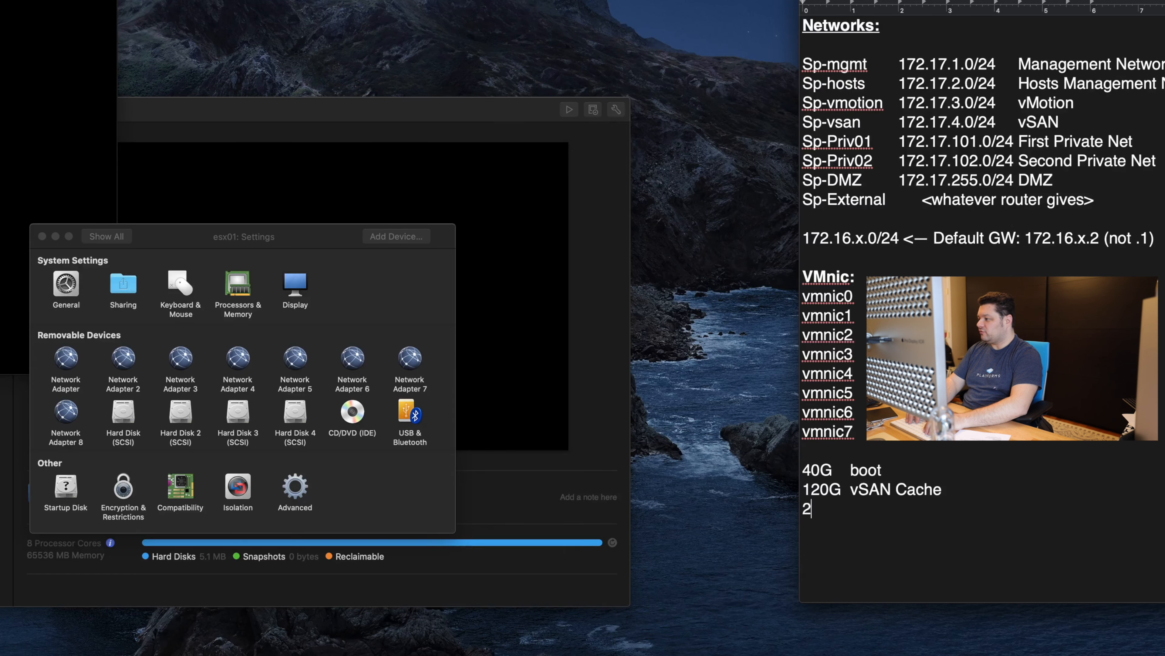
text( x 200G )
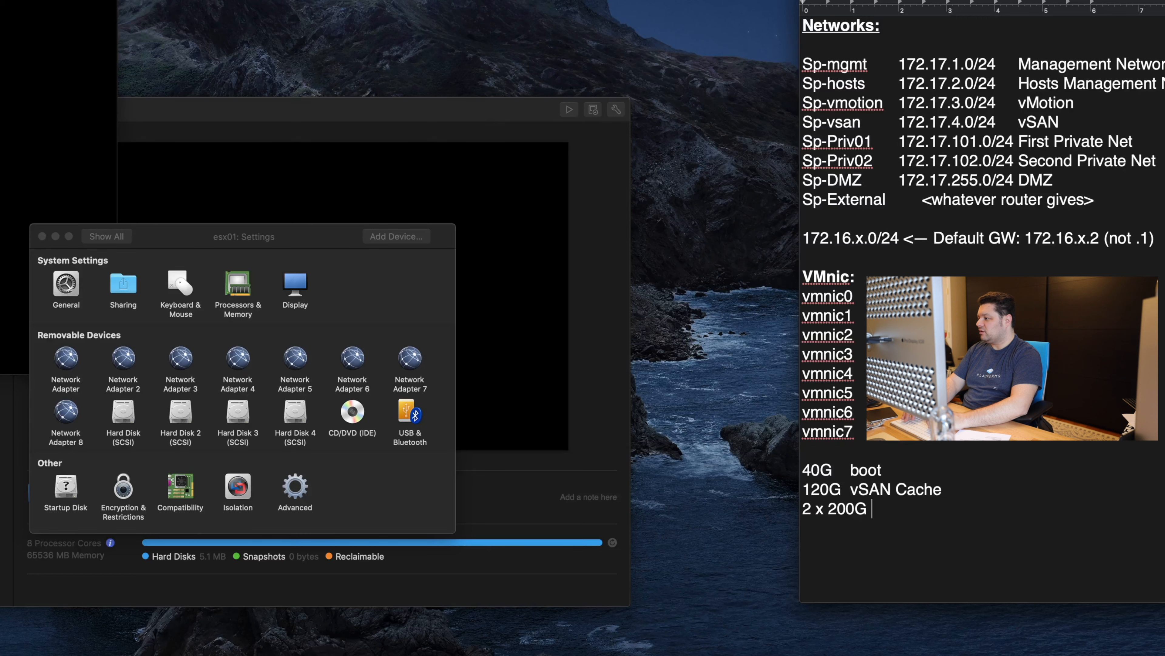
text(vSAN Data Tier)
key(Return)
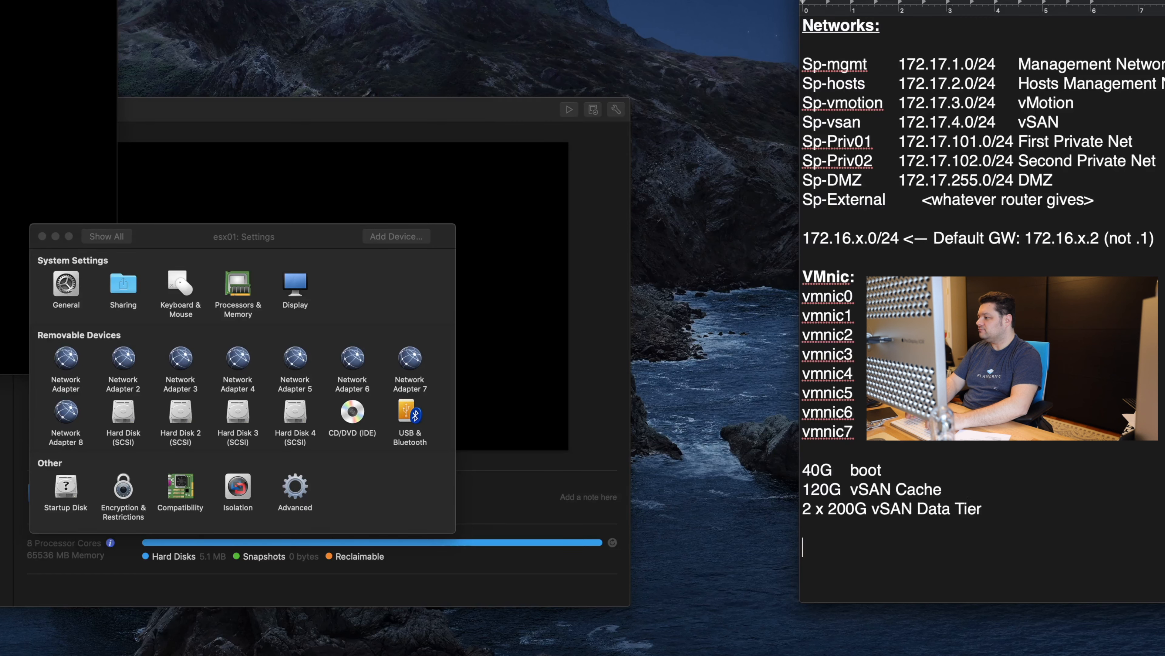
Step: Review esx01's advanced compatibility options, leaving the hardware version at 16
click(183, 488)
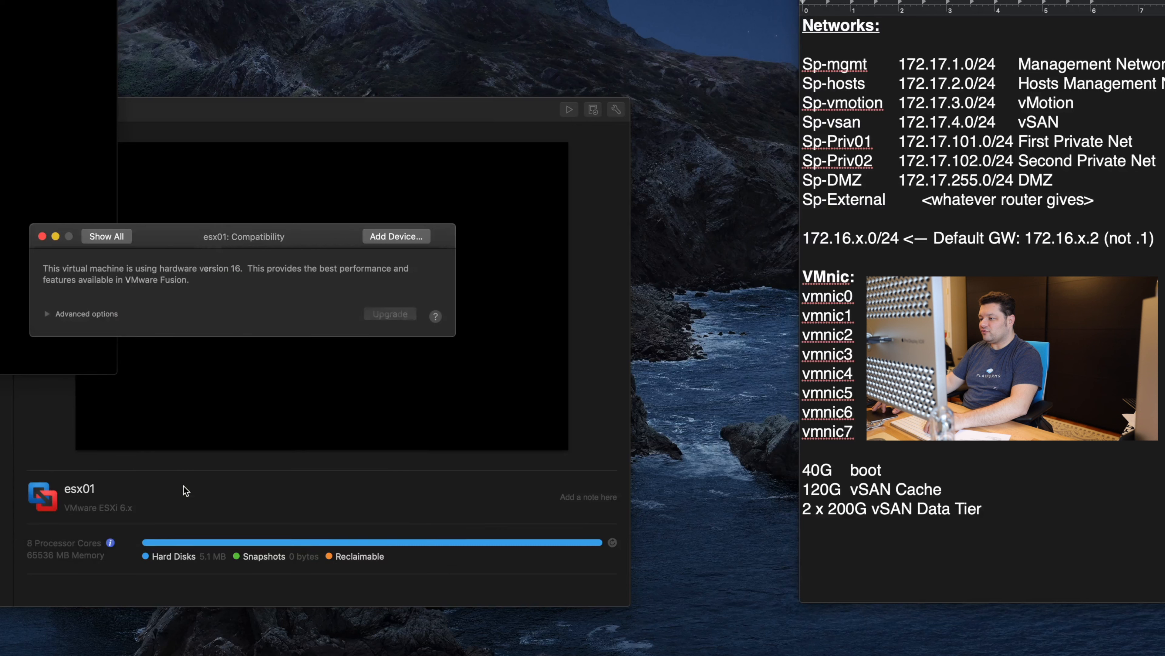
click(46, 315)
click(194, 335)
click(182, 270)
click(106, 236)
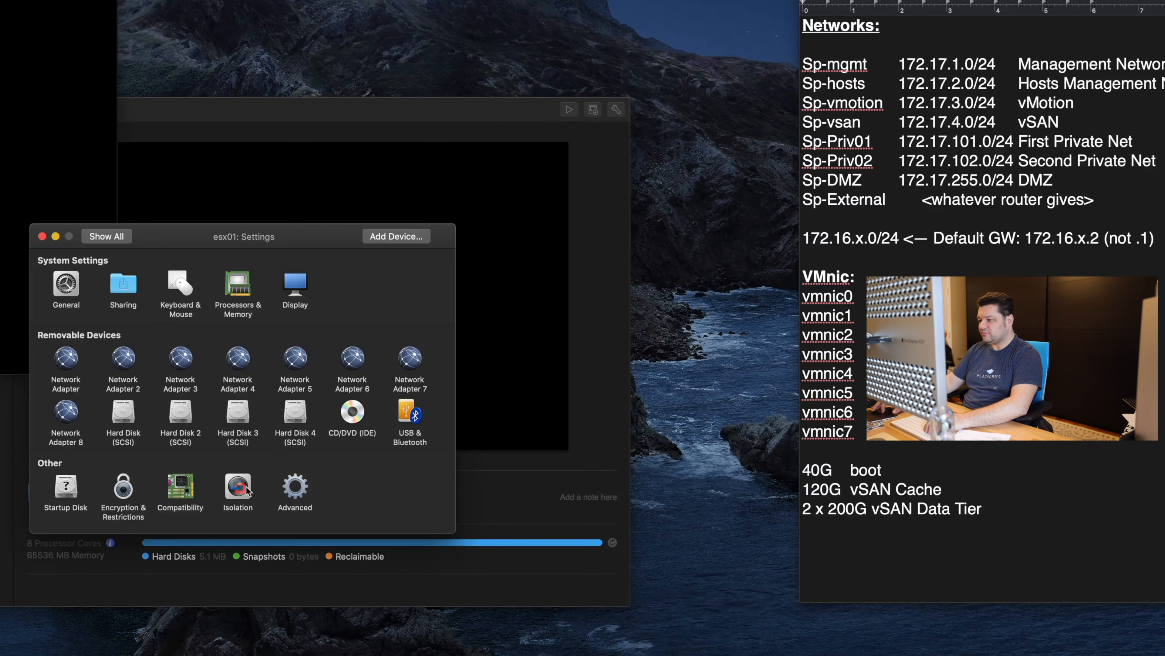
Step: Enable passing the host's power status to esx01 in its Advanced settings
click(296, 487)
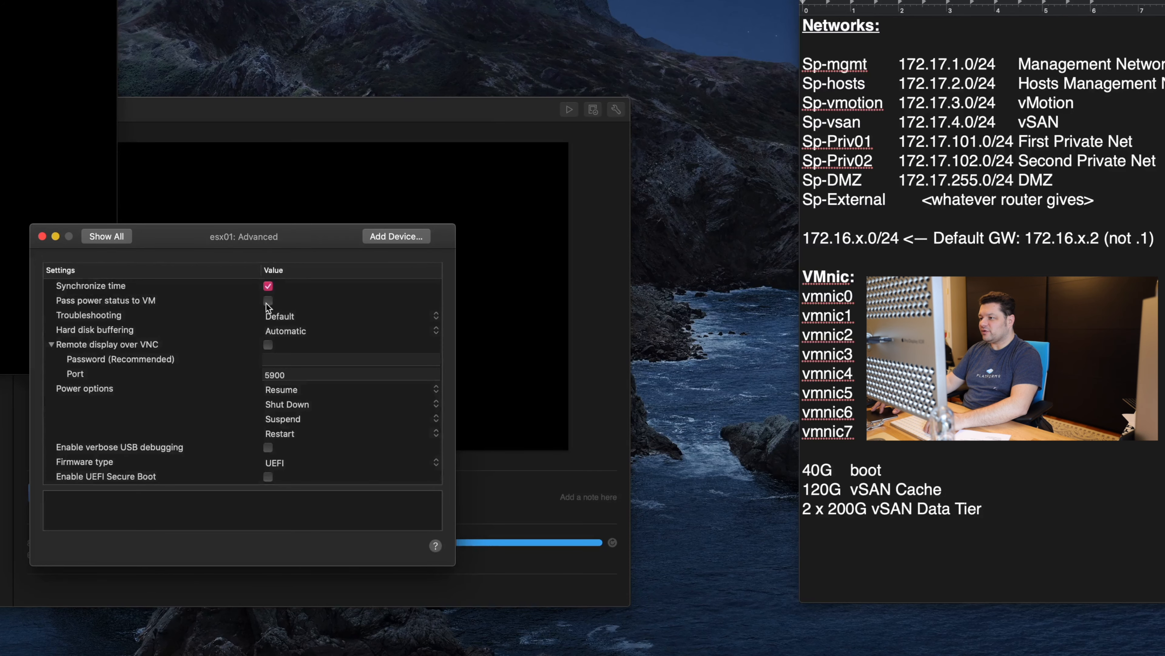
click(267, 301)
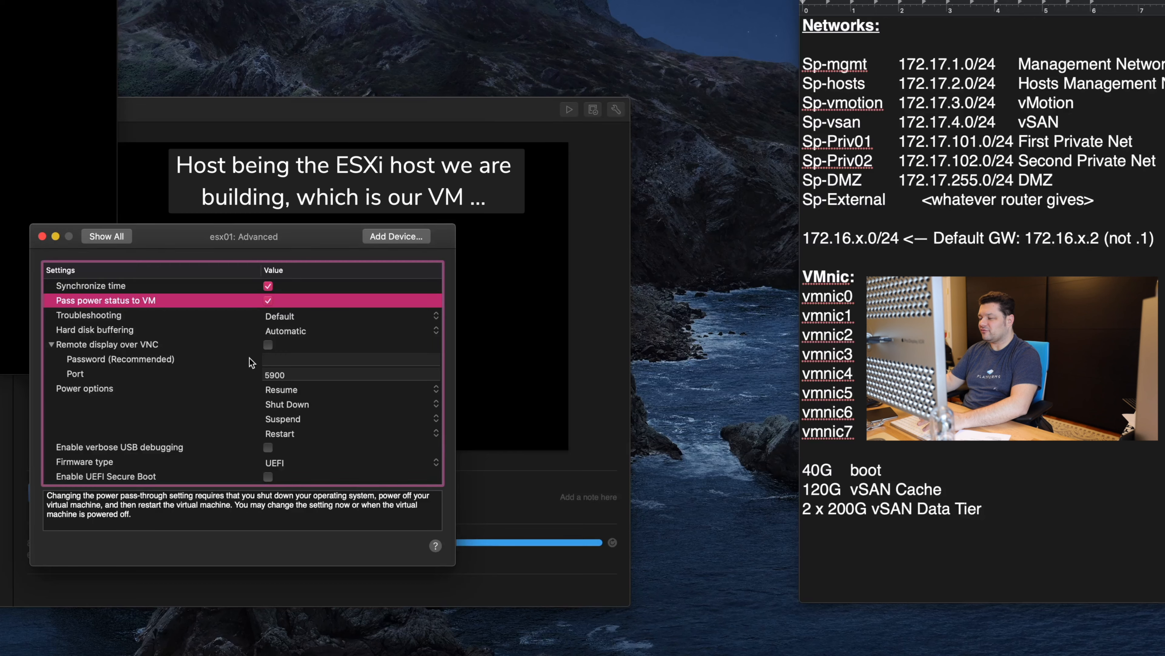
scroll(270, 323, up, 3)
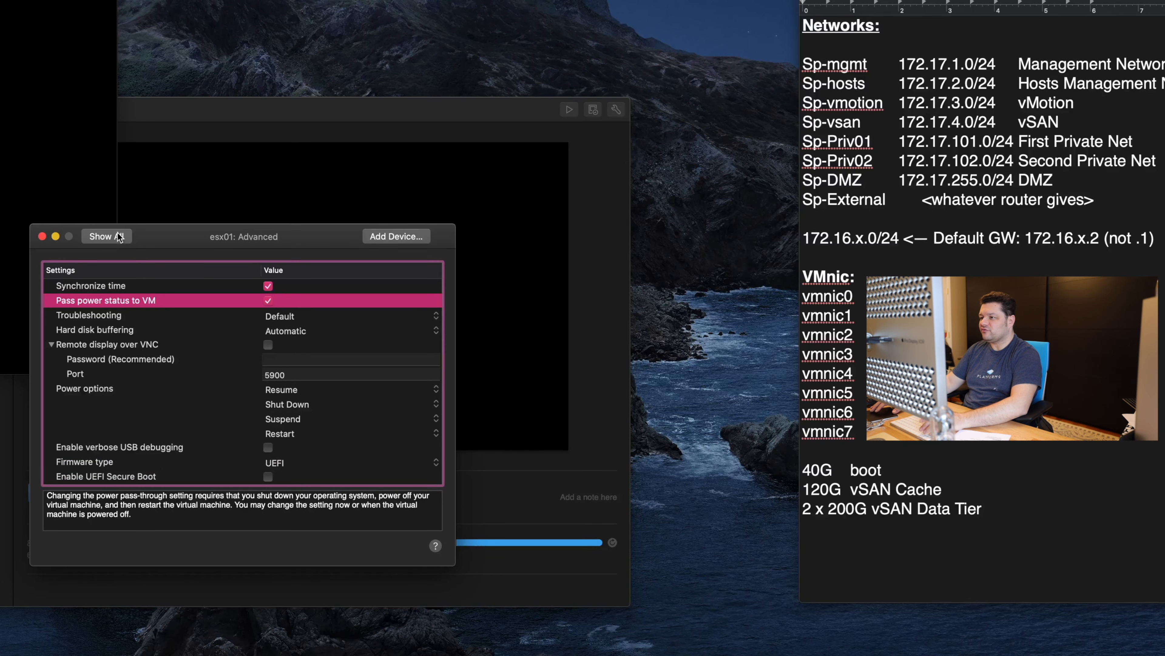
click(120, 236)
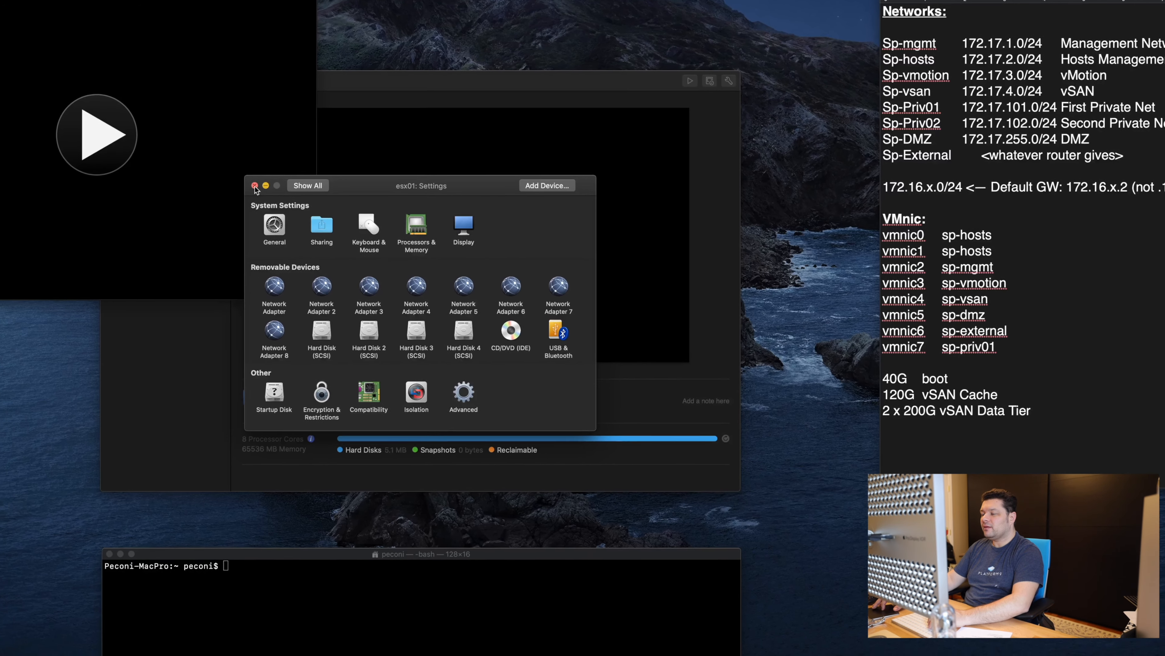
Step: Close esx01's settings and head the notes' disk plan 'Esxi-host storage configuration:' with dash bullets
click(255, 186)
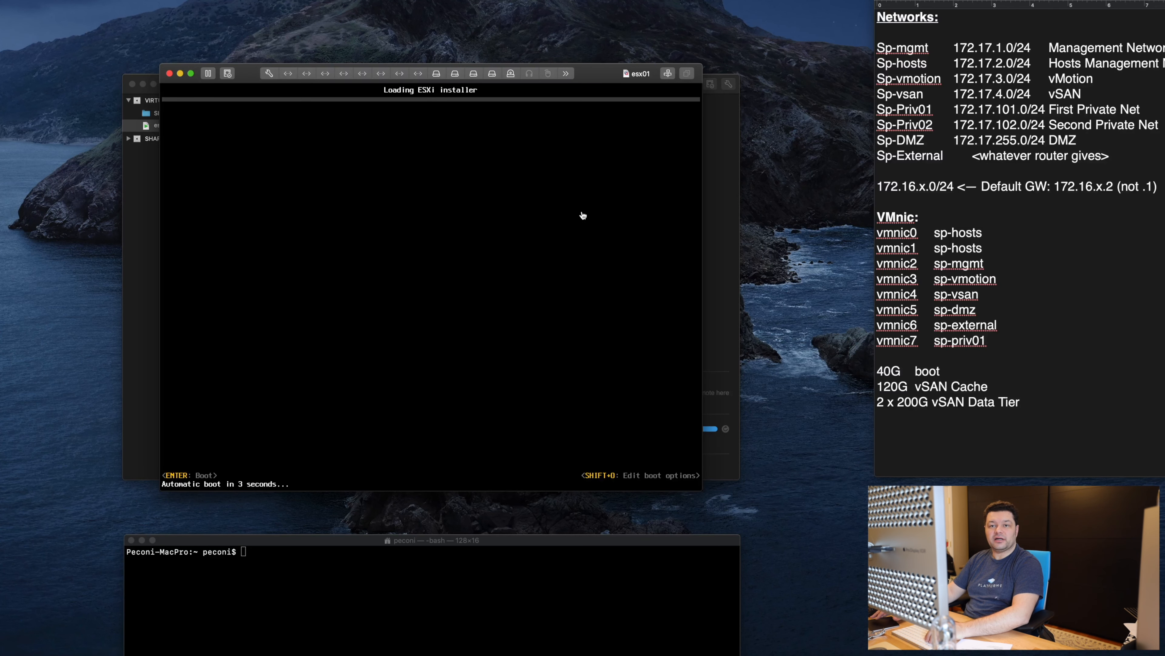
click(946, 435)
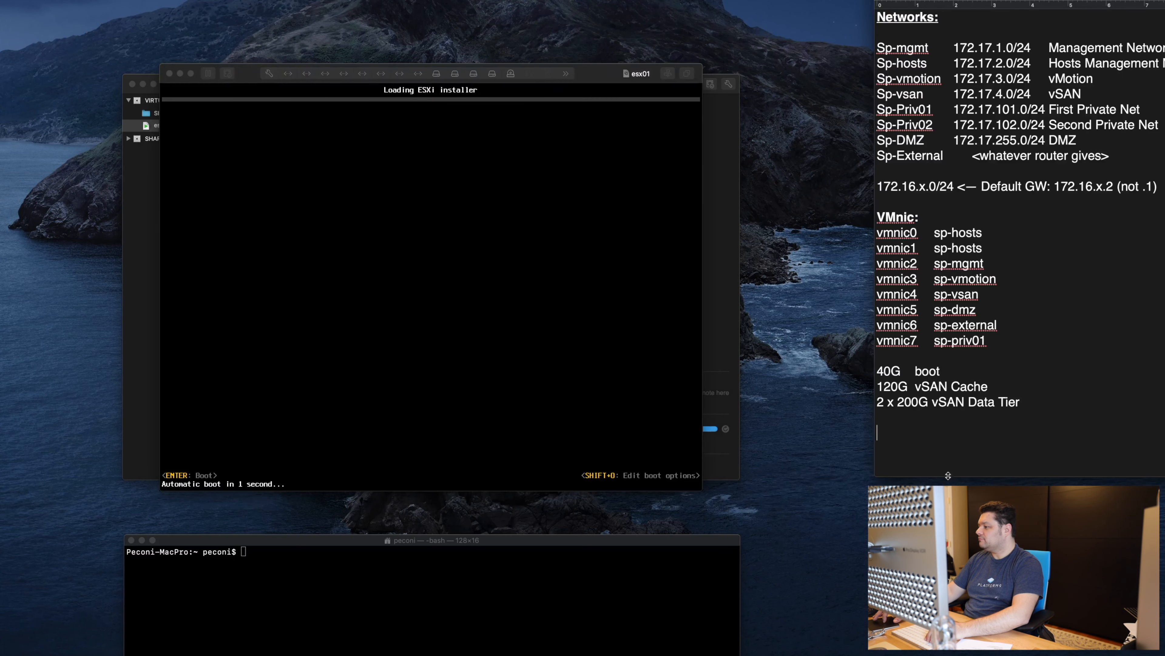
key(Up)
key(Up)
key(Up)
key(Up)
key(Up)
key(Return)
text(Esxi-host storage configuration:)
key(Right)
text(-)
key(Down)
key(Left)
key(Left)
text(-)
key(Down)
key(Left)
key(Left)
text(-)
click(916, 388)
scroll(930, 407, down, 3)
Step: Start esx01 and repeatedly approve promiscuous network monitoring with the administrator password
click(381, 230)
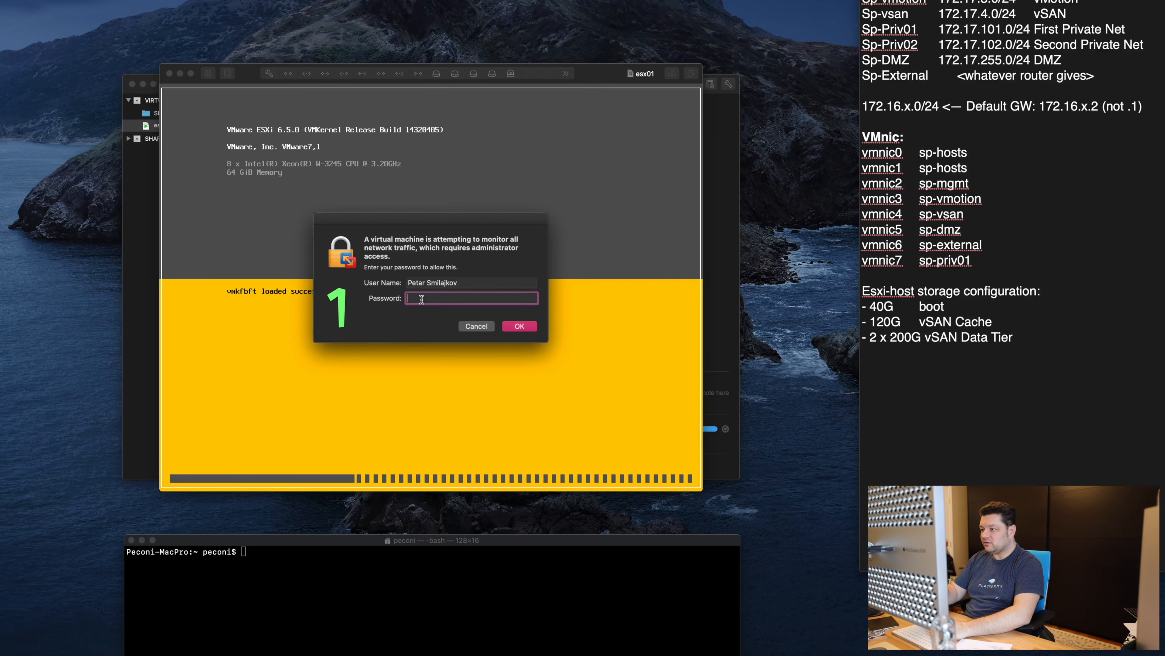
text(••••••)
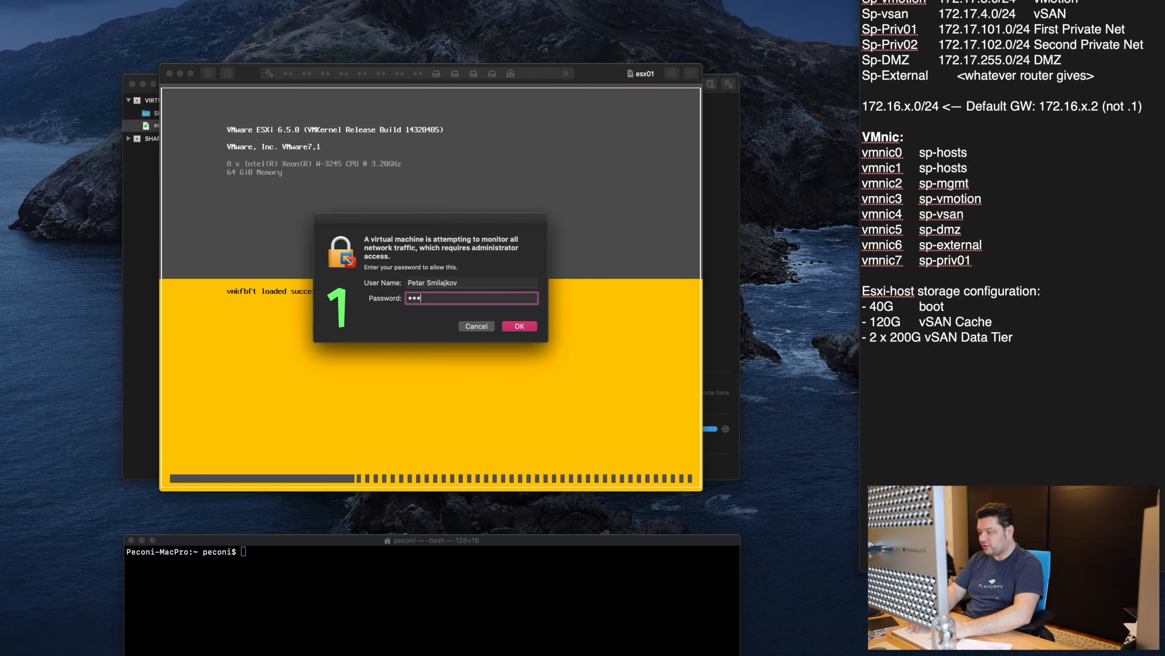
text(••••)
key(Return)
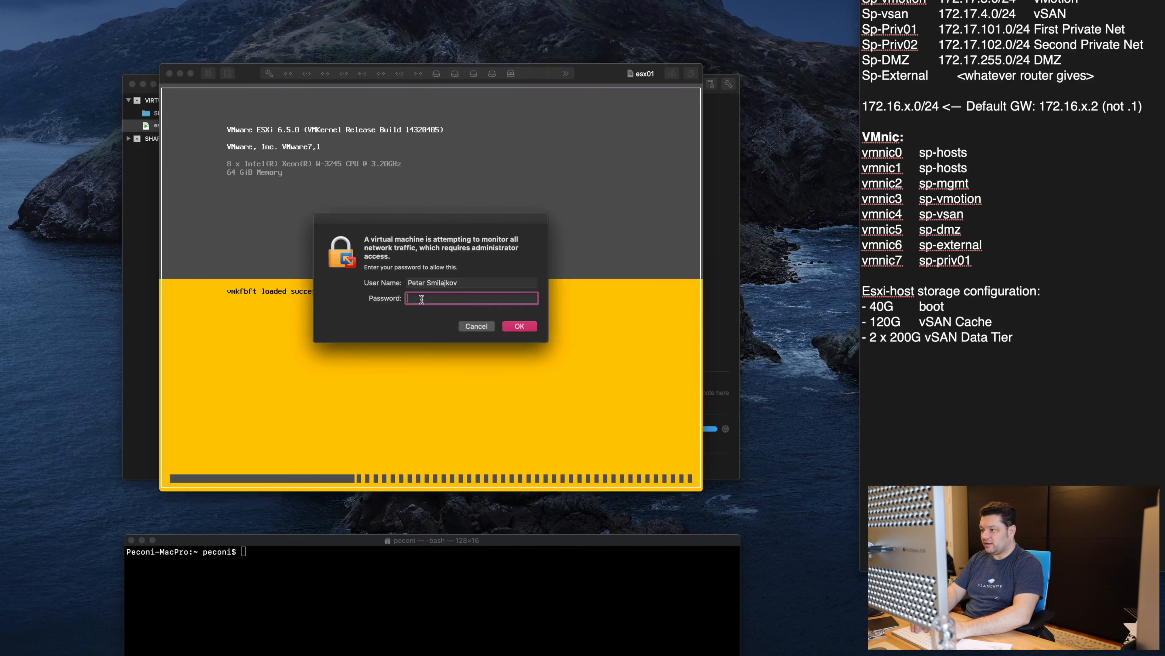
text(•••••••••••)
key(Return)
text(••••••••••)
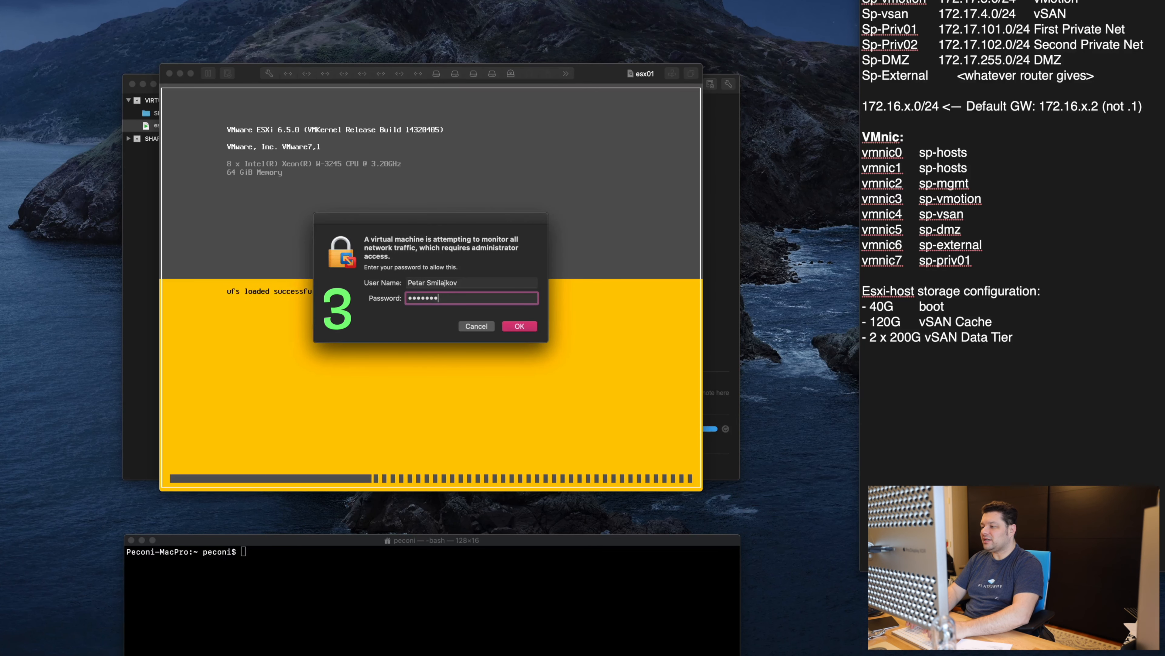
key(Return)
text(••••••••)
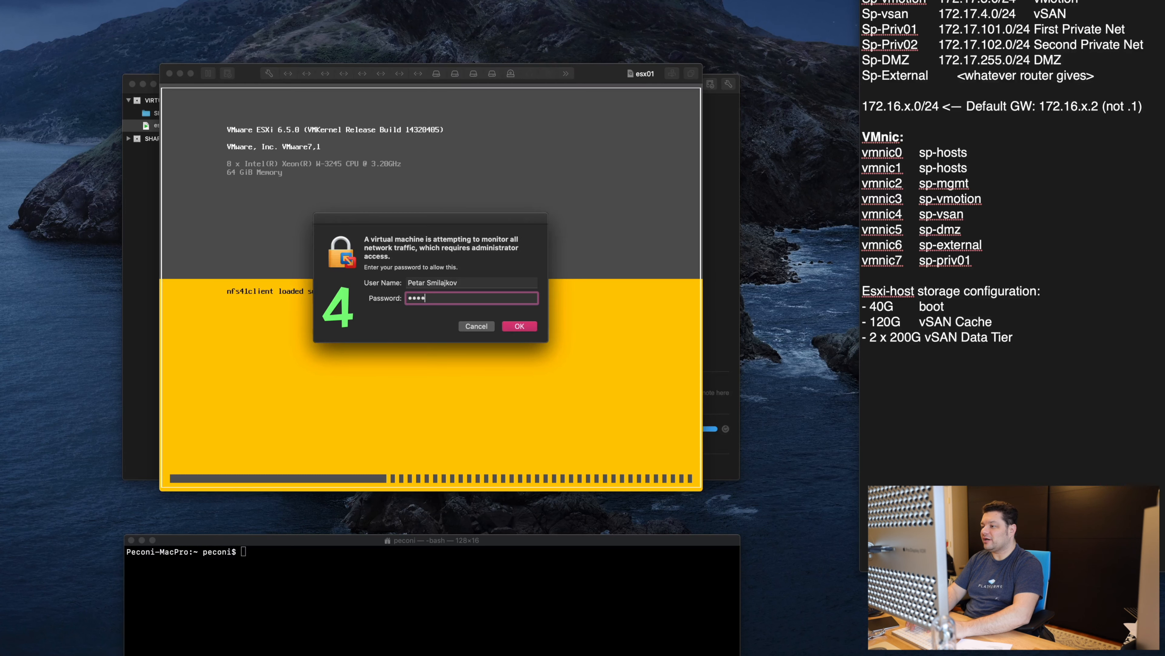
text(••)
key(Return)
text(•••)
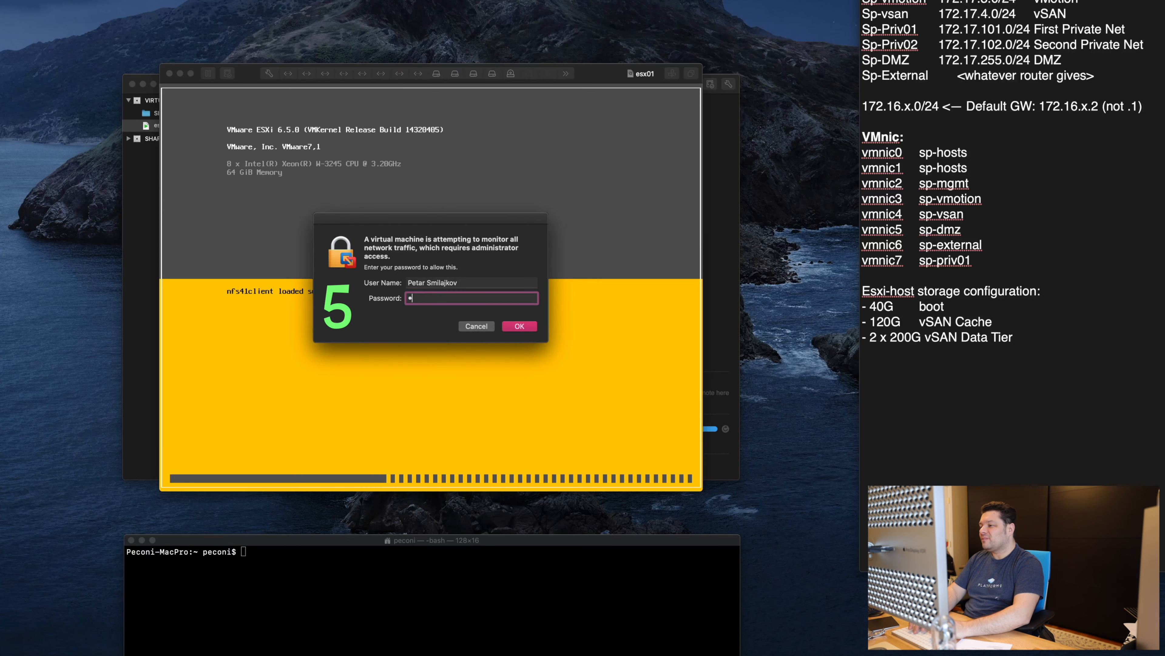
key(Return)
text(•••••••••••)
key(Return)
text(••••••••••)
key(Return)
text(••••••••)
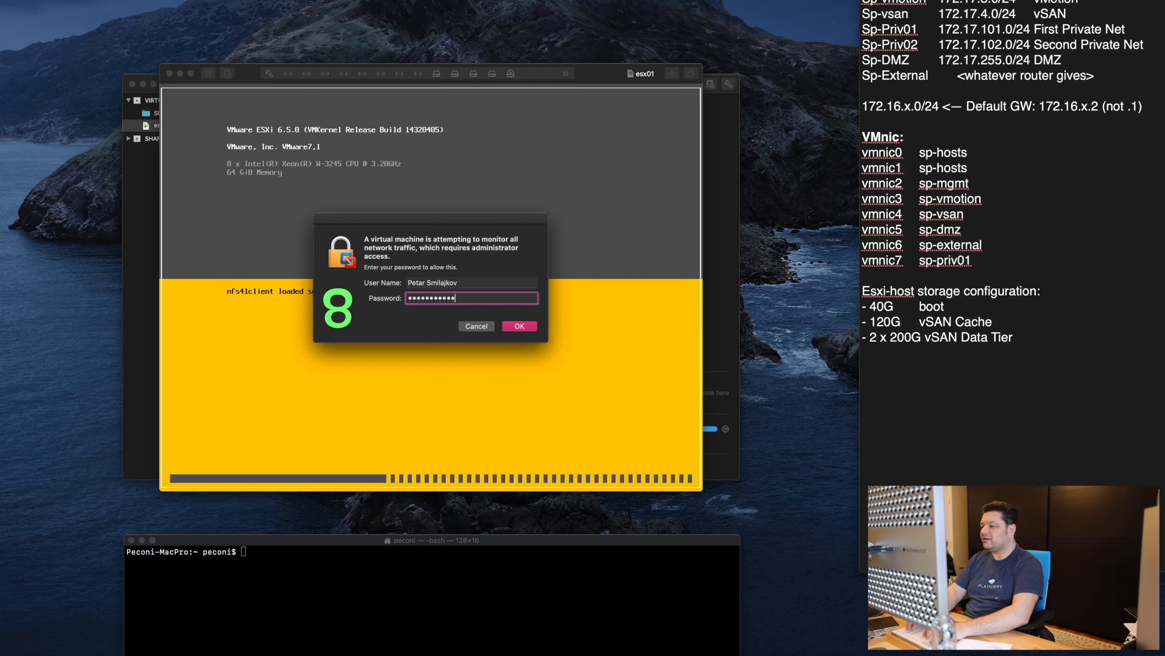
key(Return)
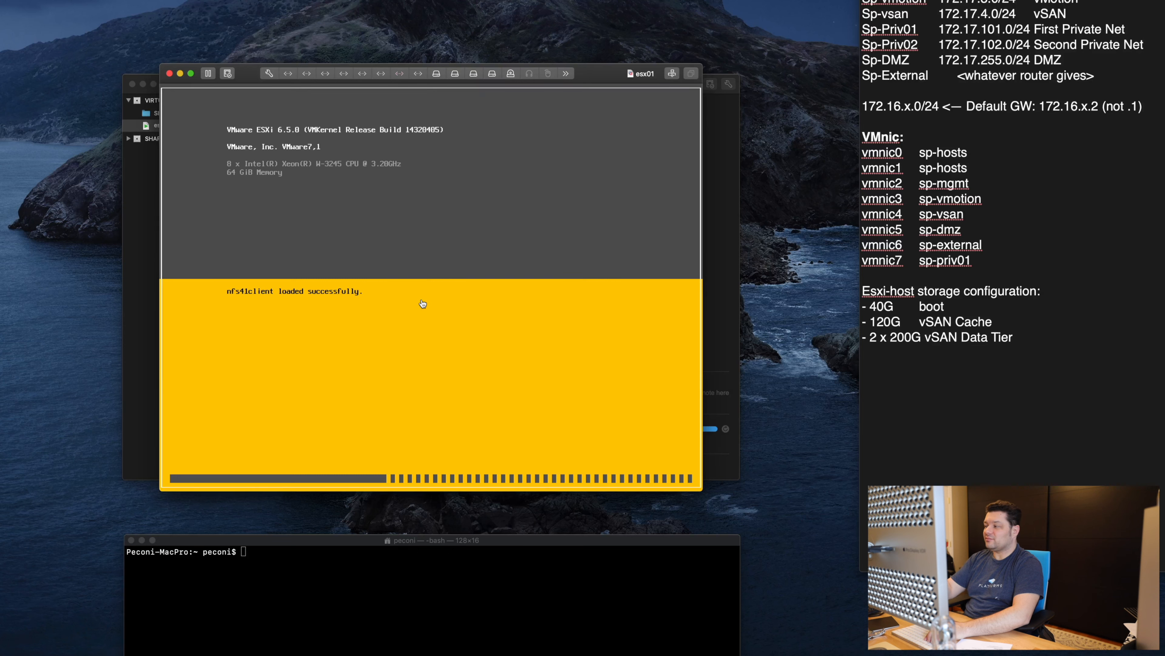
Step: Select the vmnic assignment list in the notes, then briefly open and close esx01's settings
drag(983, 260, 840, 152)
click(942, 224)
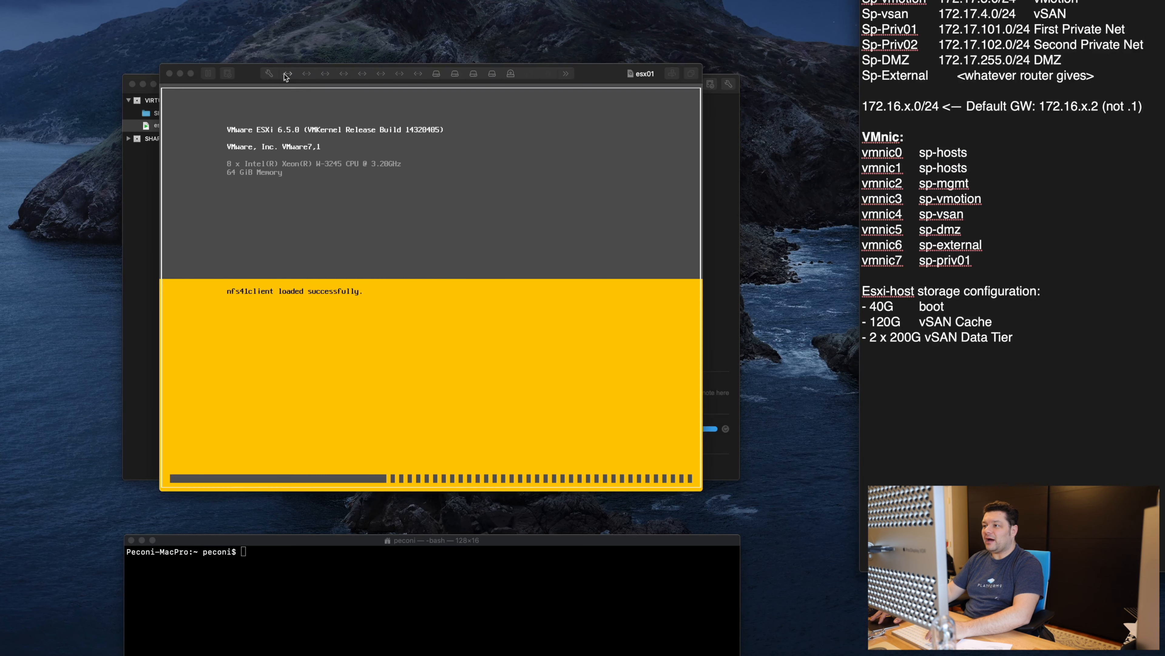
click(267, 75)
click(268, 74)
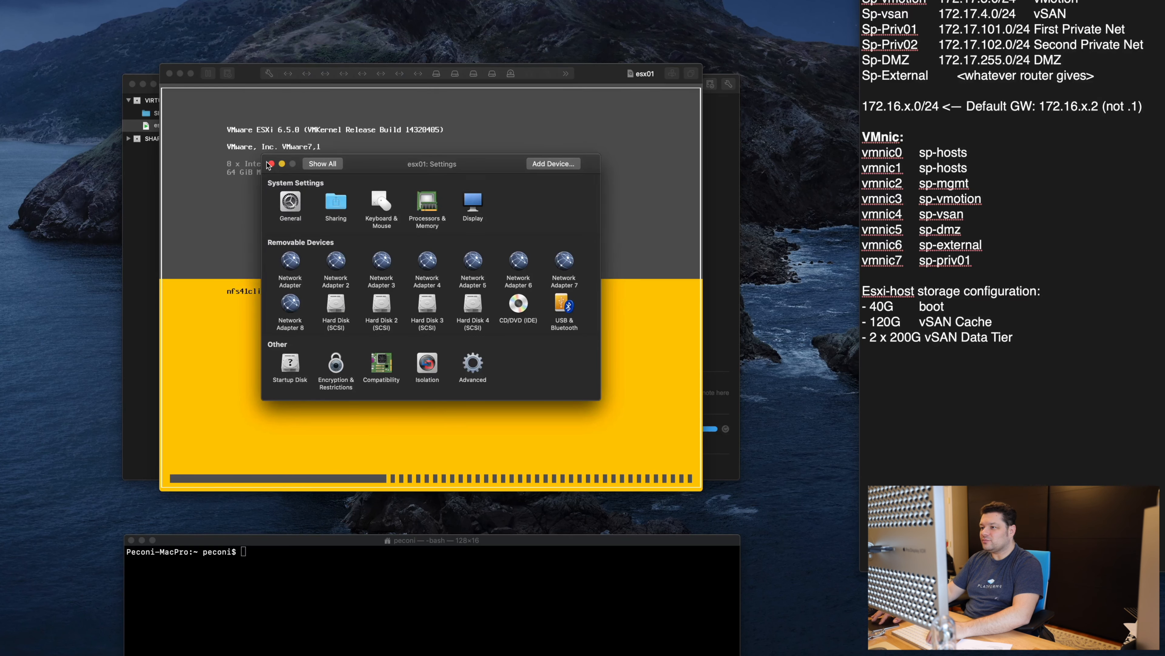
click(270, 163)
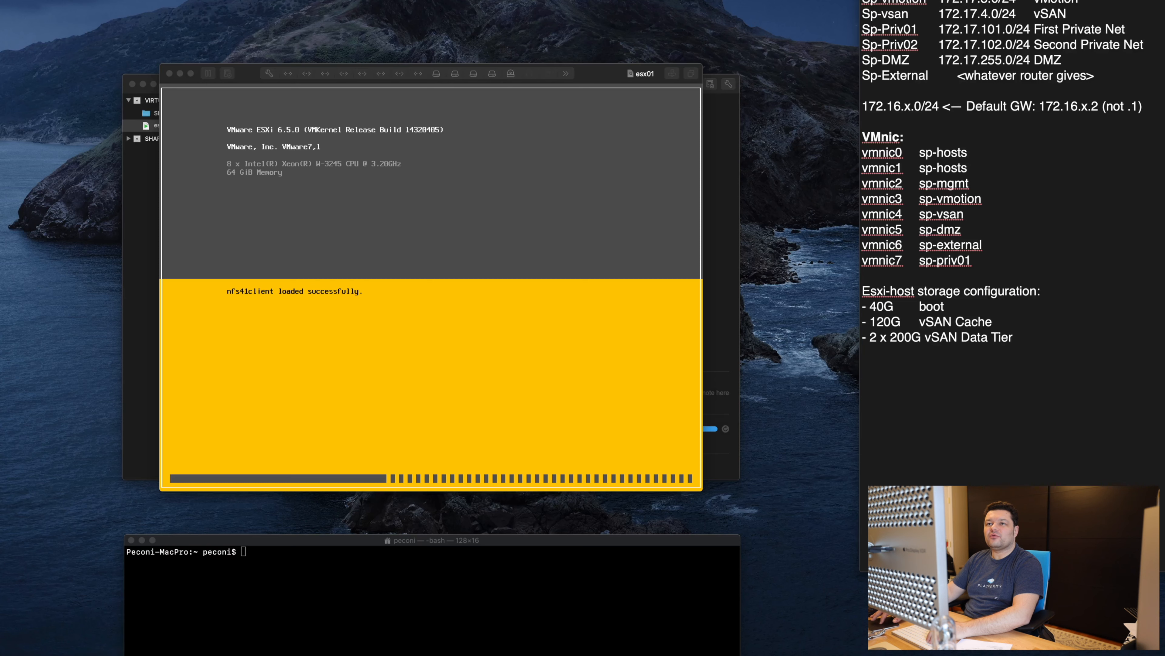
Step: Open Fusion's Network preferences and unlock them with the administrator password
key(super+comma)
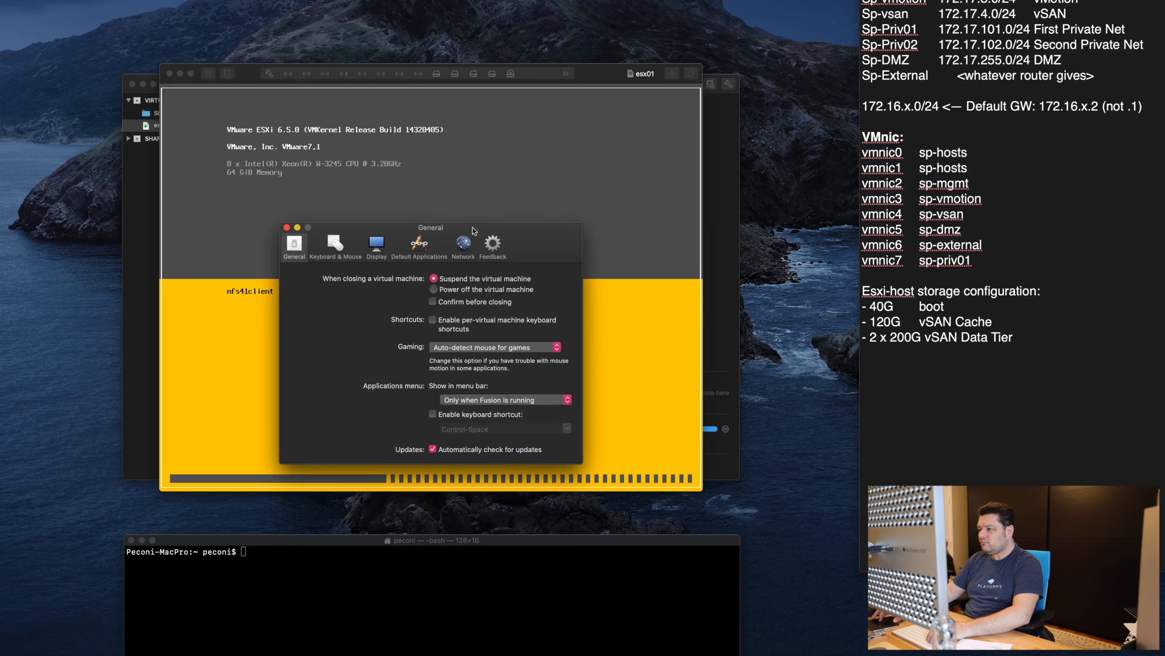
click(463, 244)
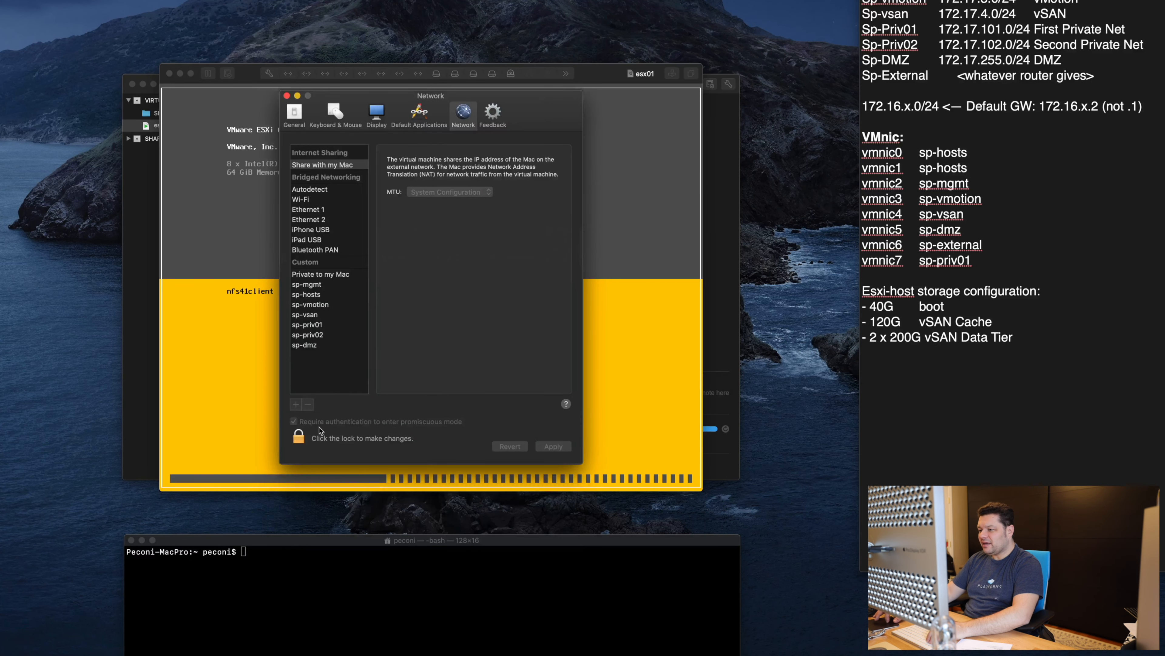
click(298, 437)
text(••••••••)
key(Return)
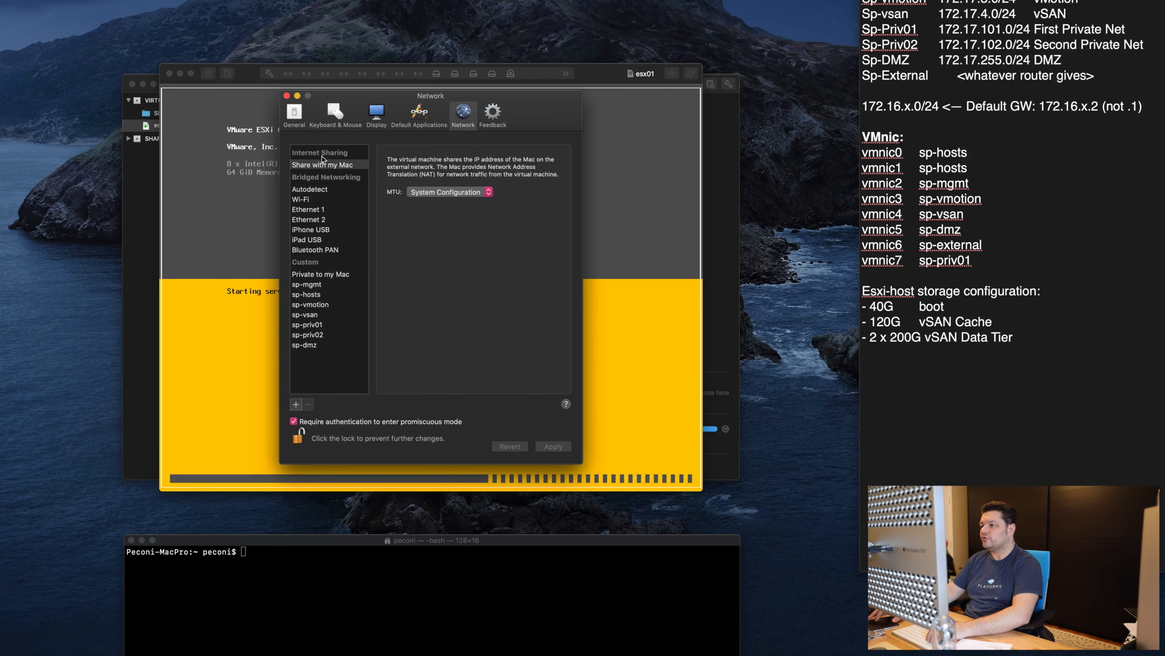
Step: Close the network preferences and accept the ESXi licence agreement in the installer
click(287, 96)
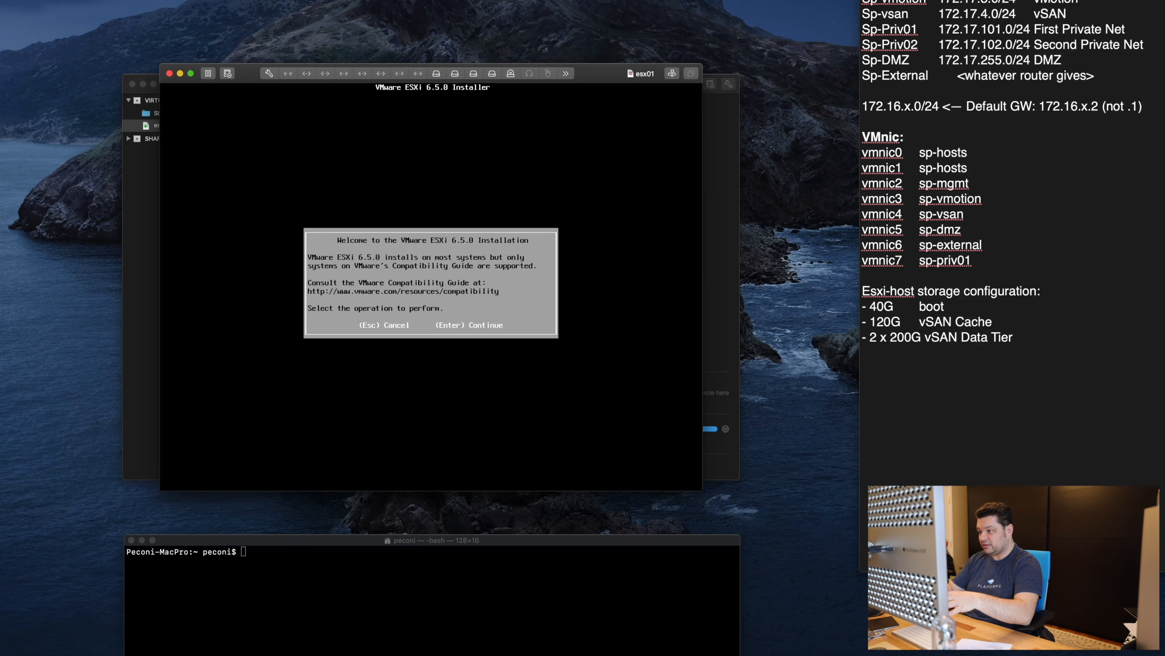
key(Return)
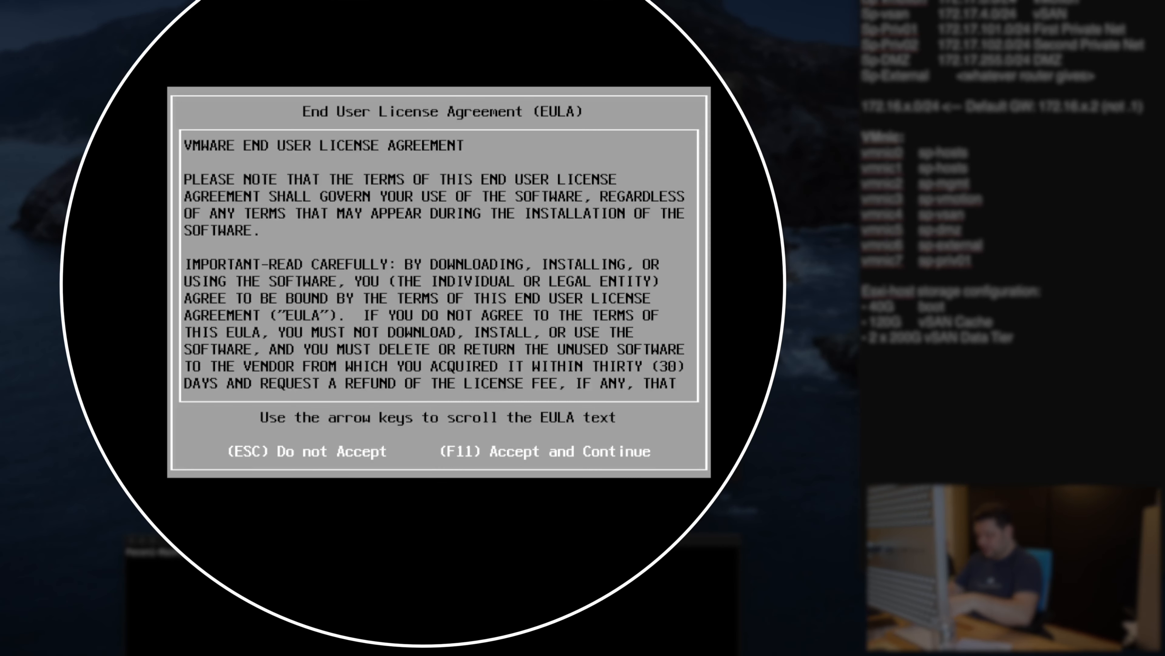
key(F11)
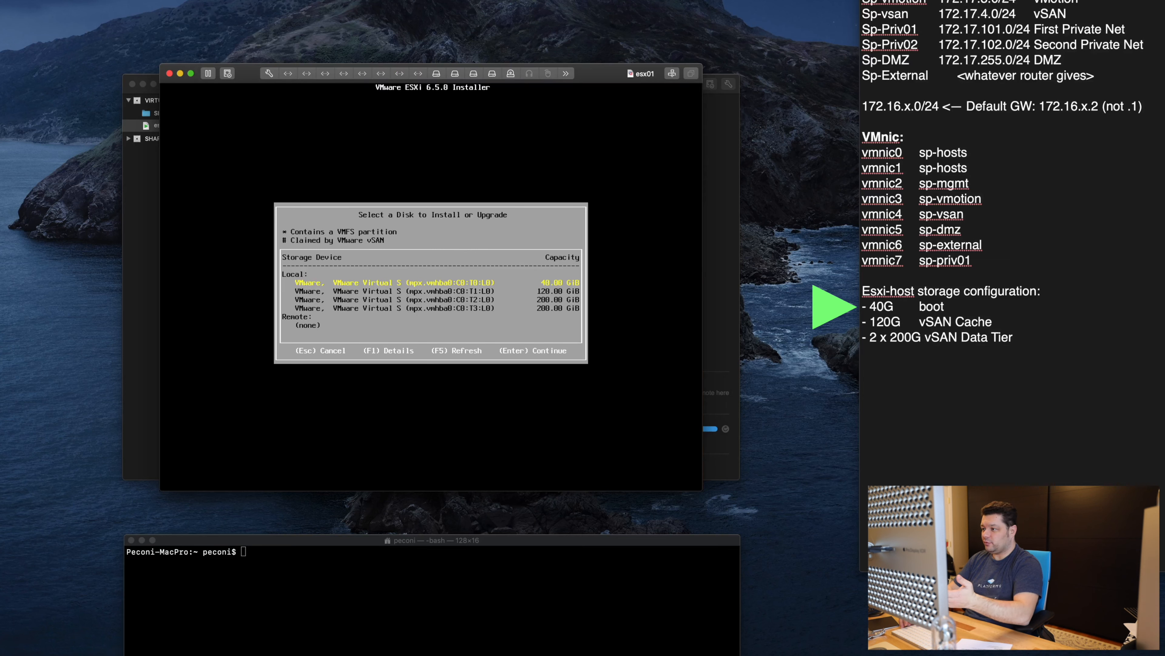
Step: Review the 120 and 200 GiB disks, then select the 40 GiB disk
key(Down)
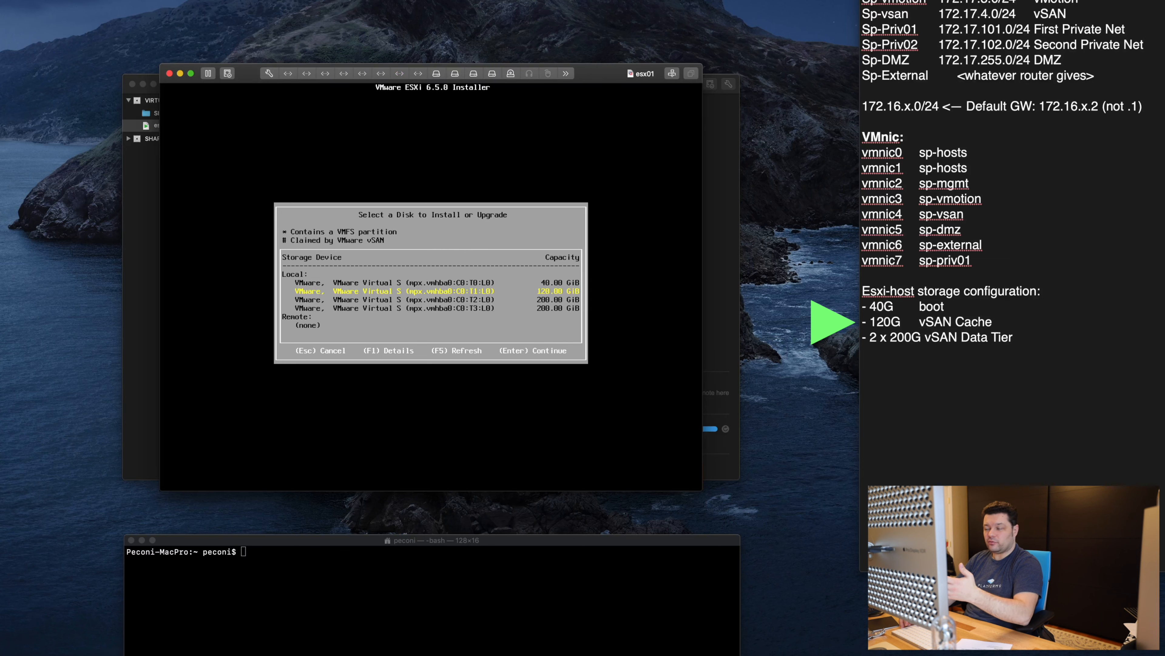
key(Down)
key(Down)
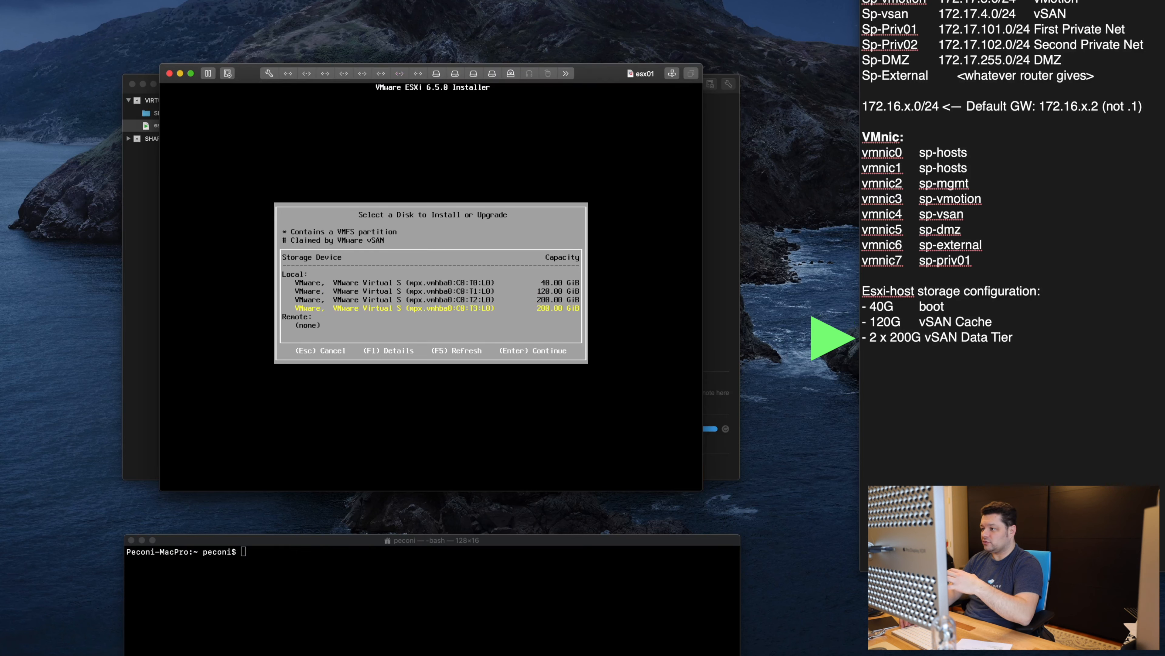
key(Up)
key(Up)
key(Up)
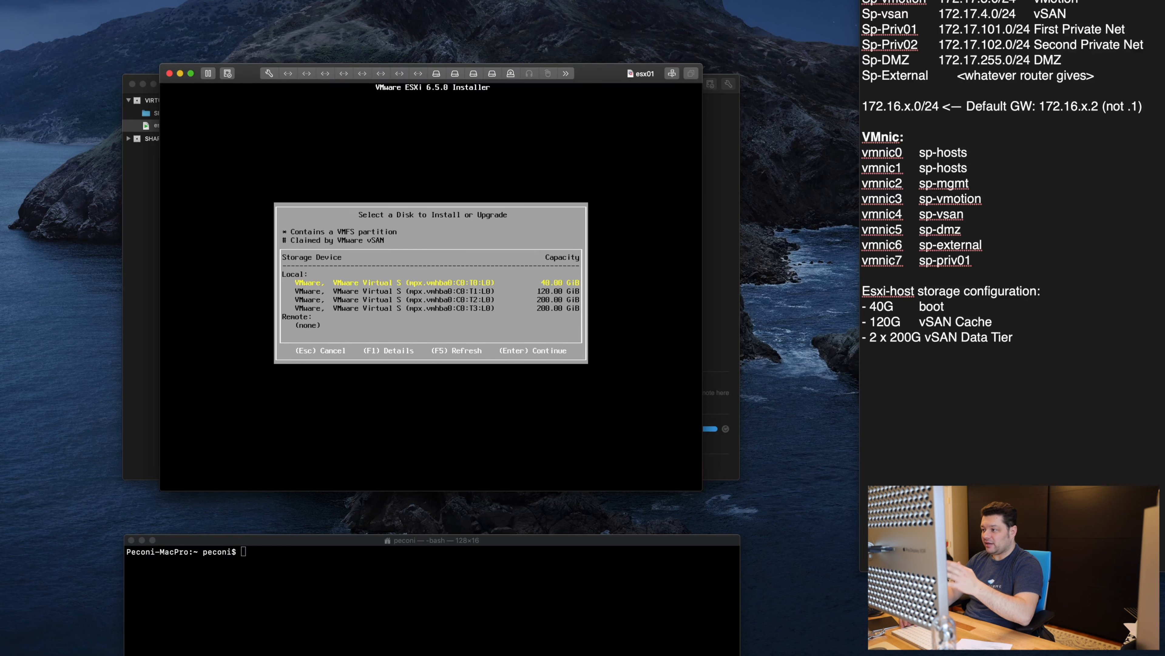
Step: Install ESXi on the 40 GiB disk with US Default keyboard and a root password
key(Return)
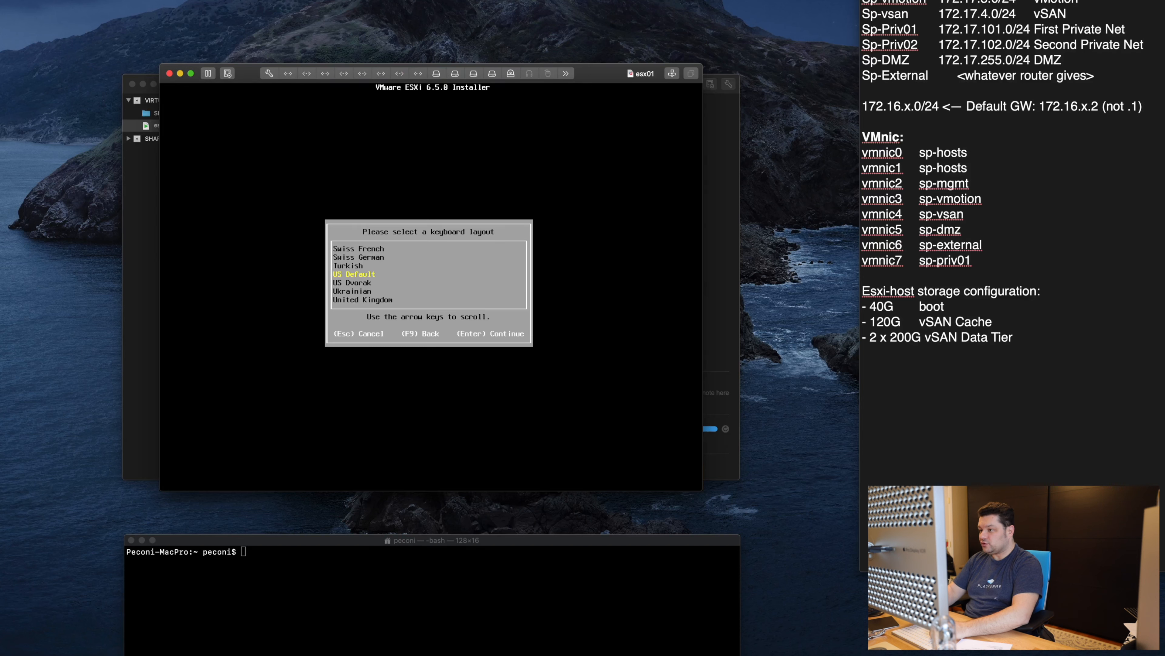
key(Return)
text(********)
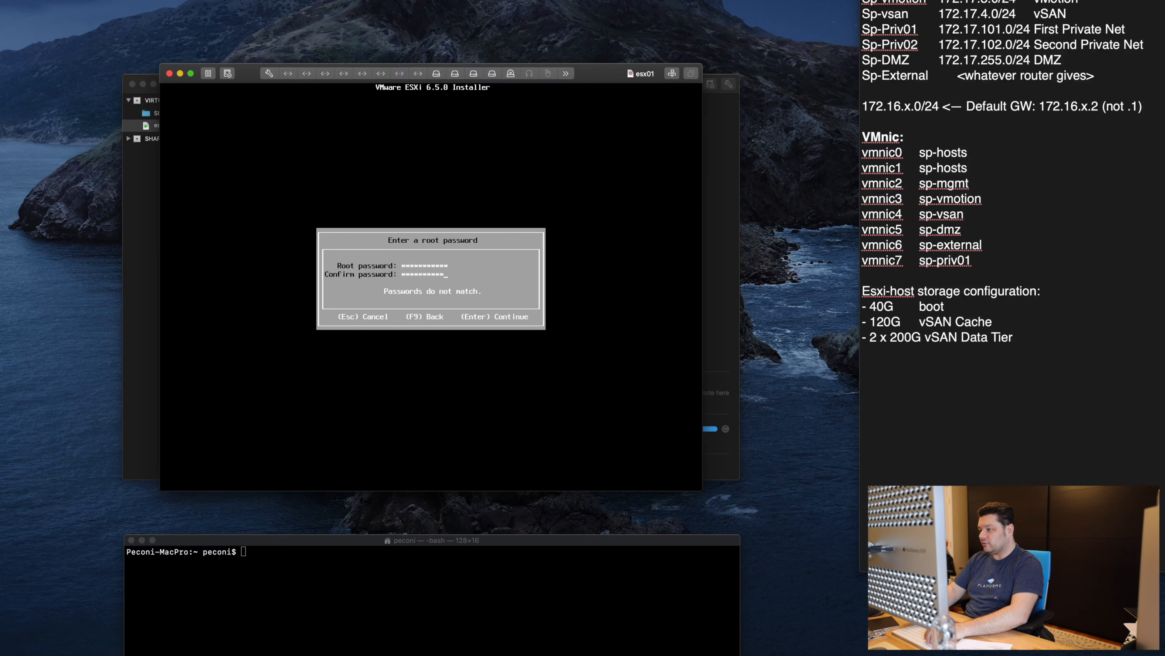
text(*)
key(Return)
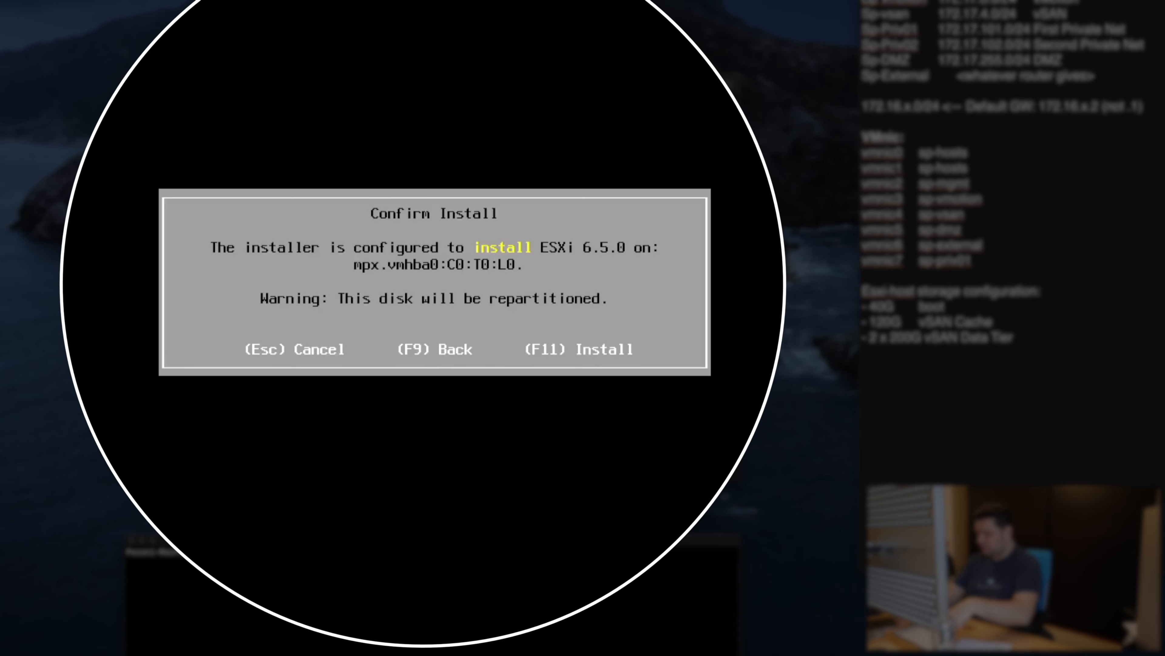
key(F11)
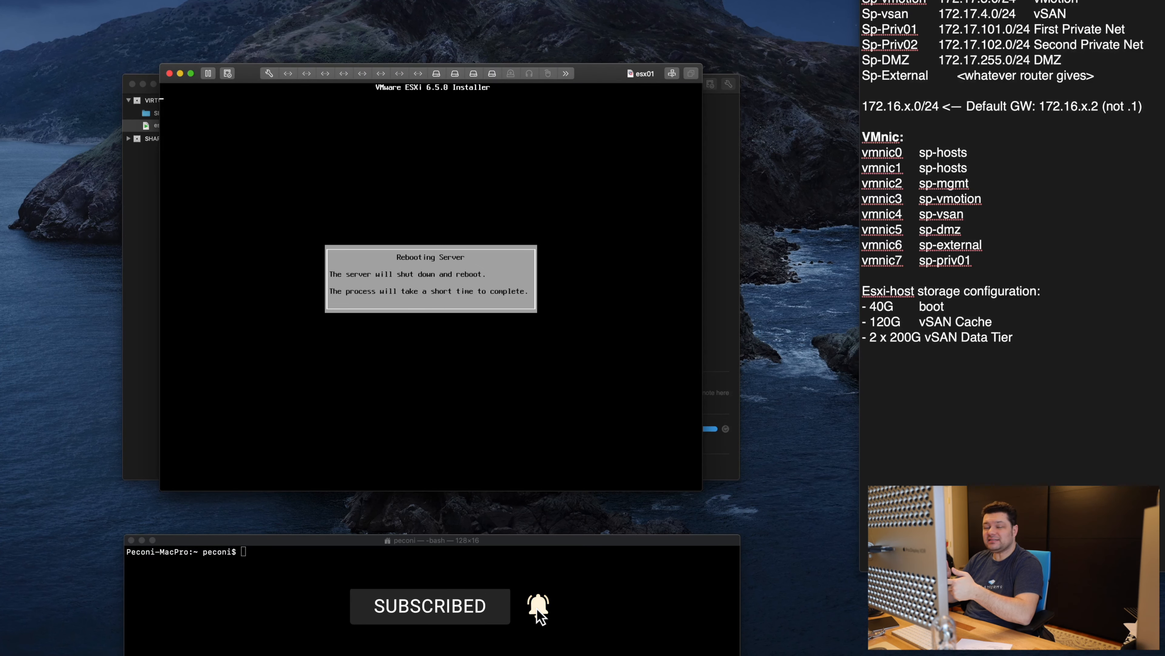
Step: Reboot esx01 after installation and open /etc/hosts with sudo nano in the terminal
key(Return)
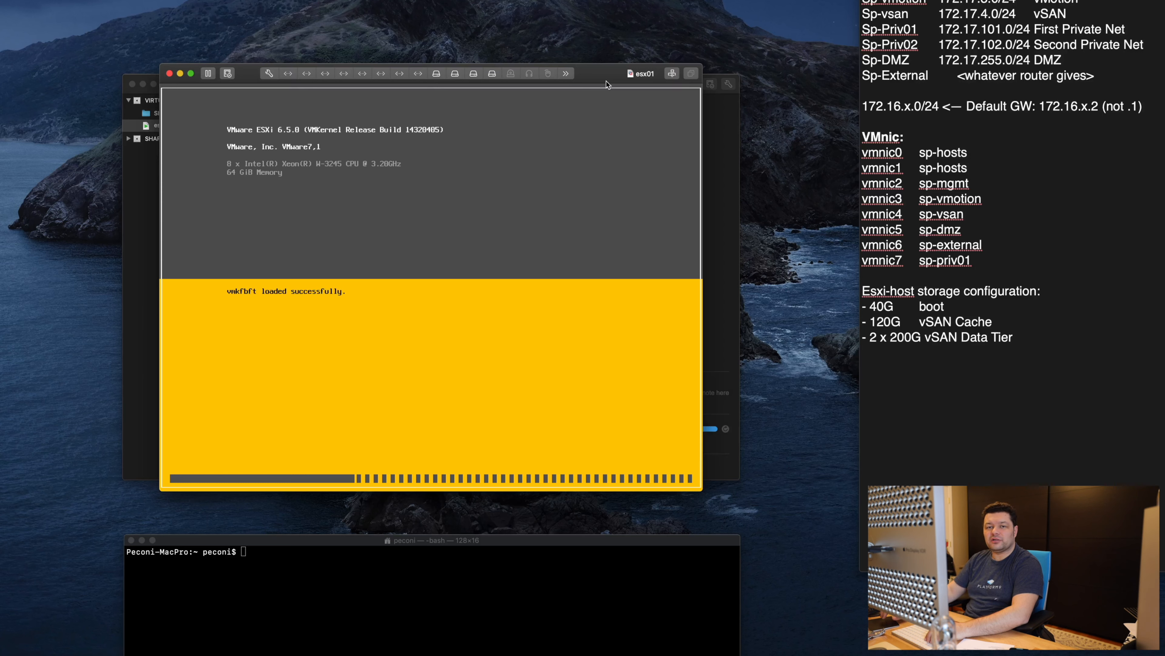
click(431, 597)
text(sudo nano /etc/hosts)
key(Return)
Step: Save and exit the hosts file, clear the terminal, and mark the Sp-hosts line in the notes
key(Return)
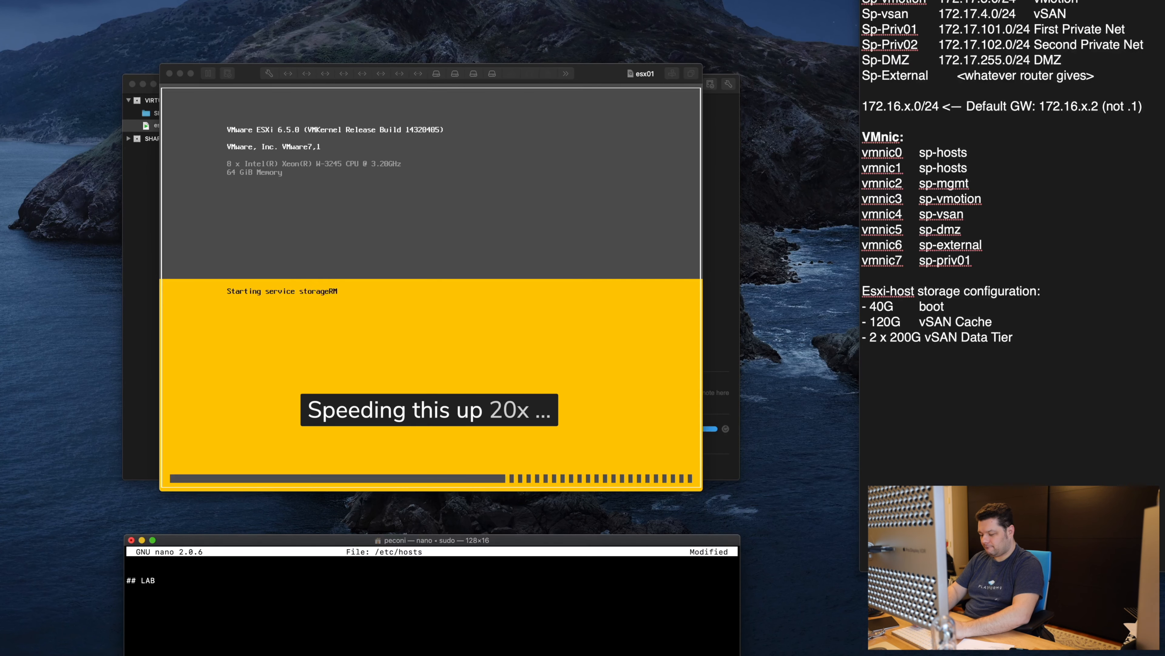
key(ctrl+x)
key(y)
key(Return)
text(clear)
key(Return)
key(super+Tab)
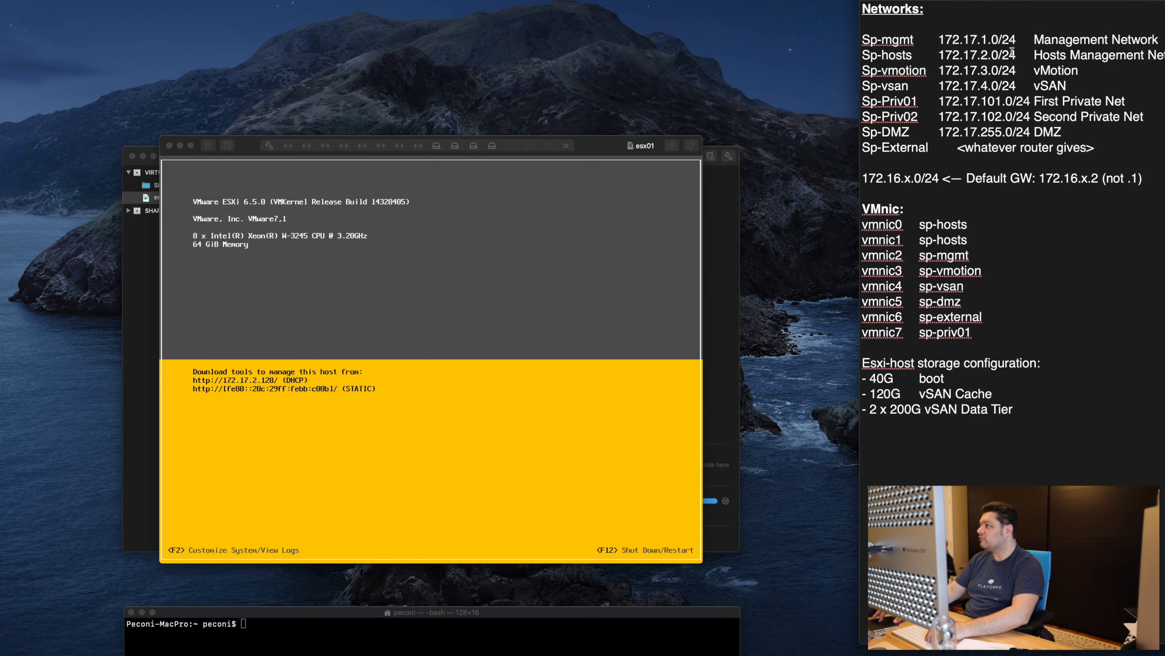
drag(1017, 53, 863, 54)
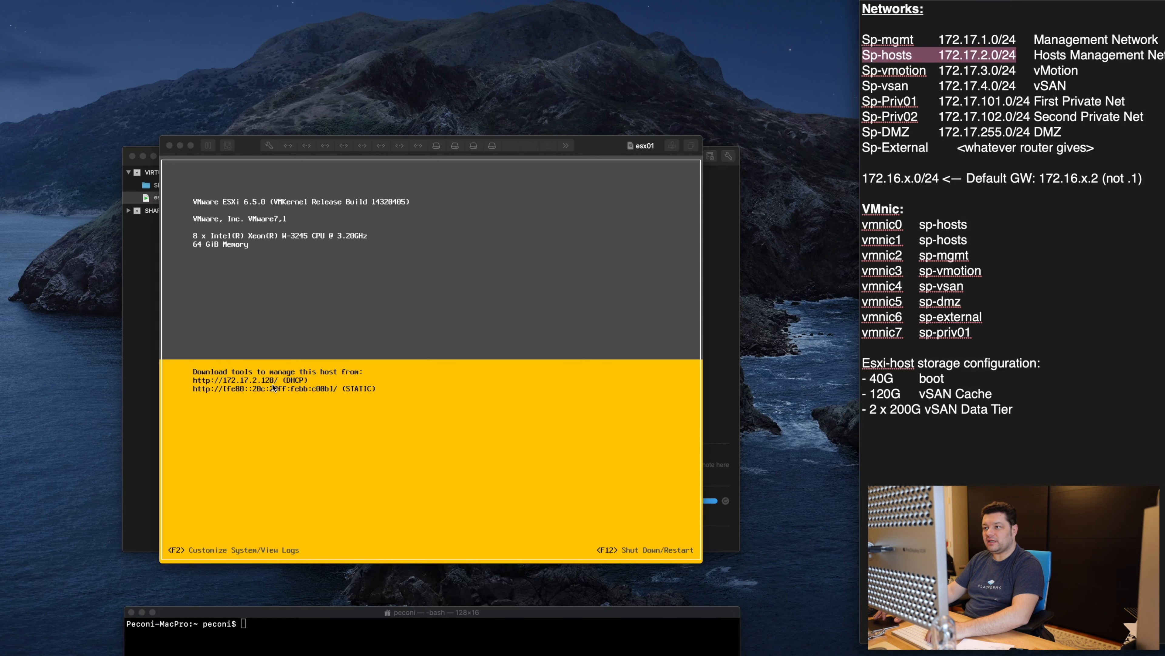
click(245, 147)
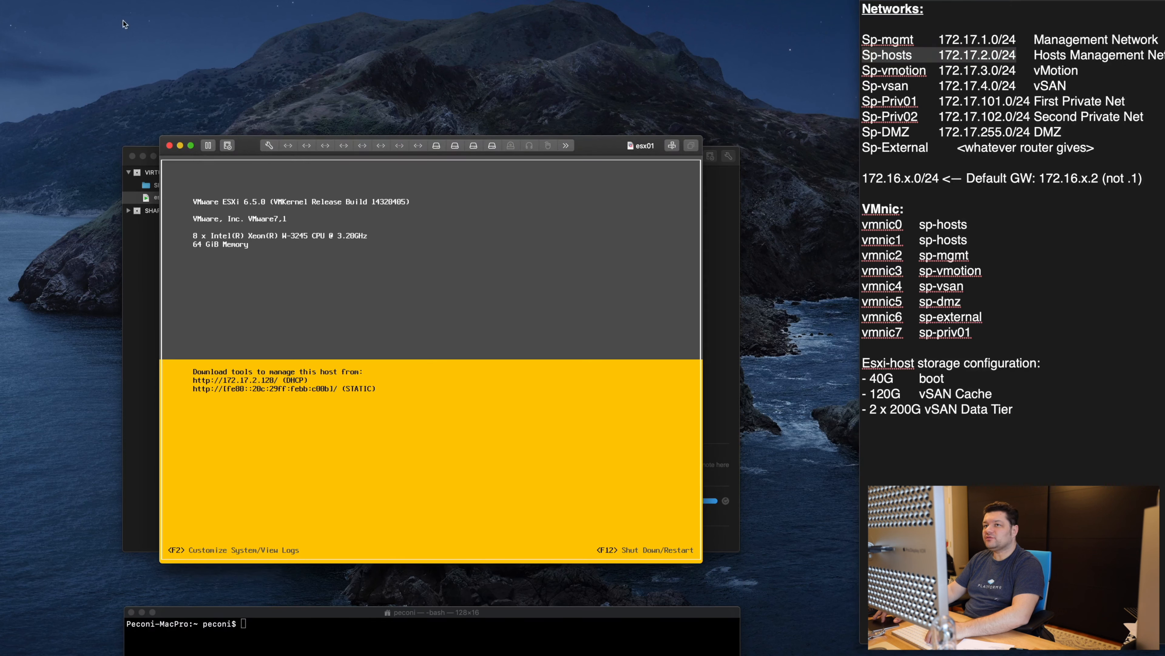
Step: Inspect sp-hosts (172.17.2.0, DHCP) in Network preferences, then close the preferences window
key(super+comma)
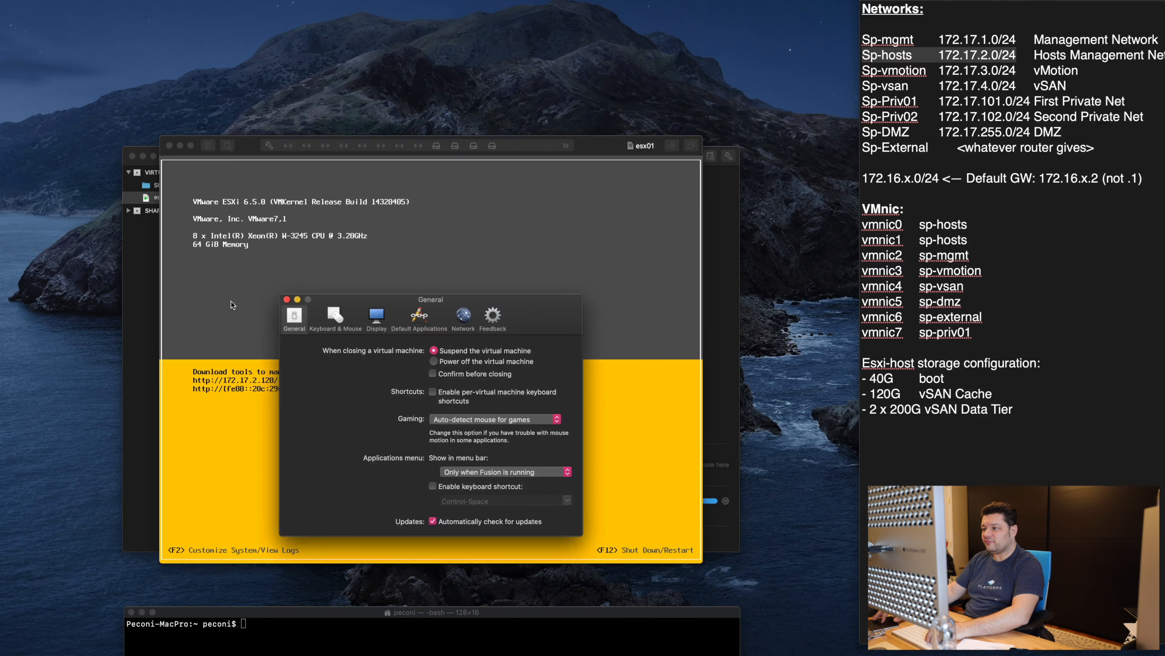
click(461, 322)
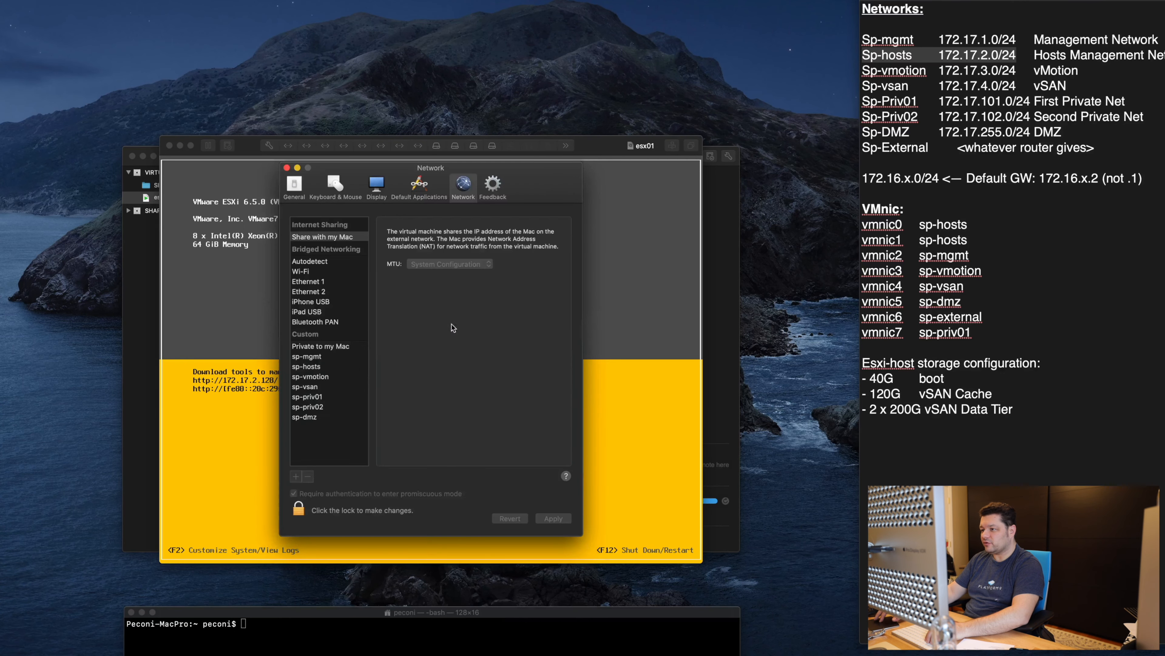
click(326, 366)
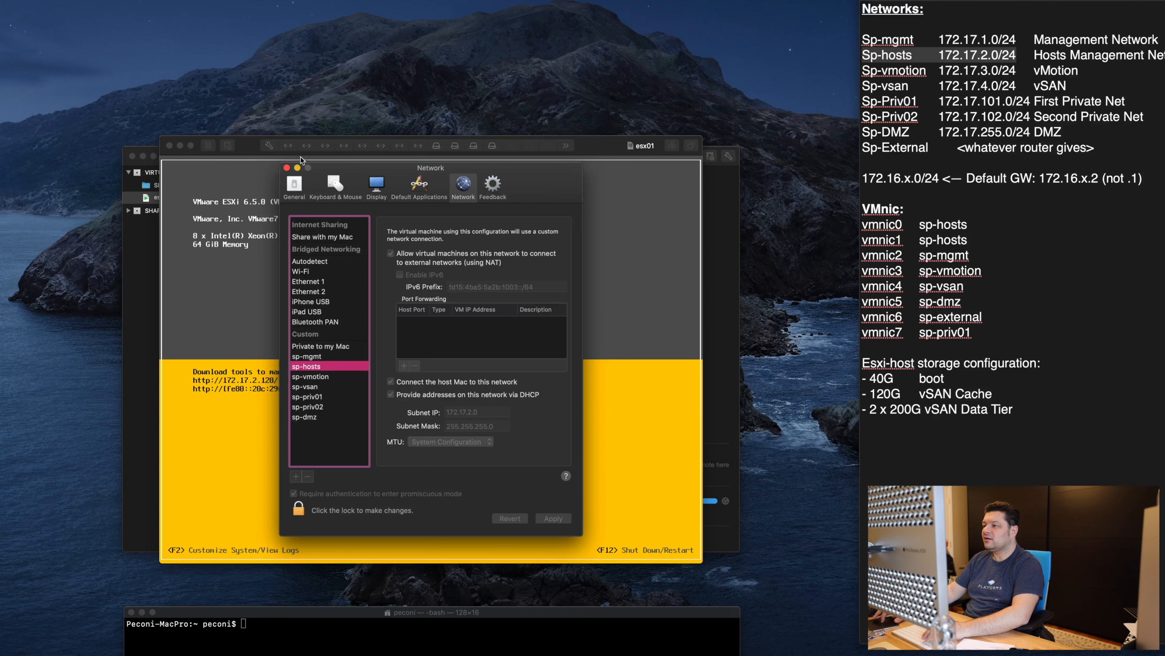
click(286, 168)
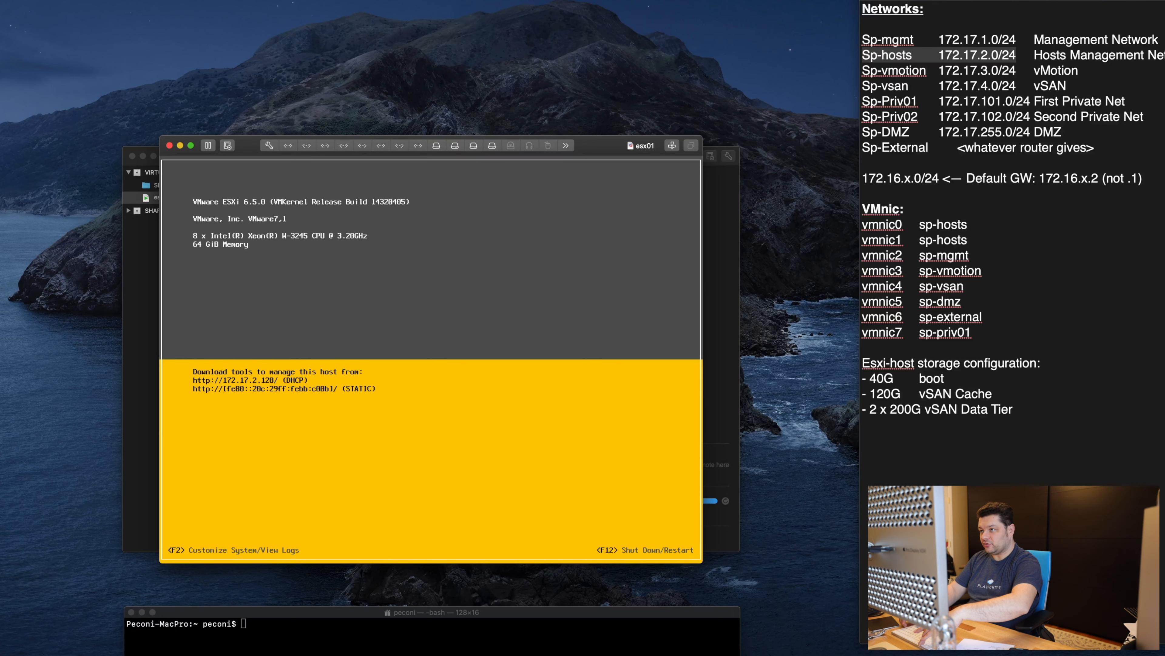
Step: Log in to the ESXi console as root with the root password
key(F2)
key(Tab)
text(********)
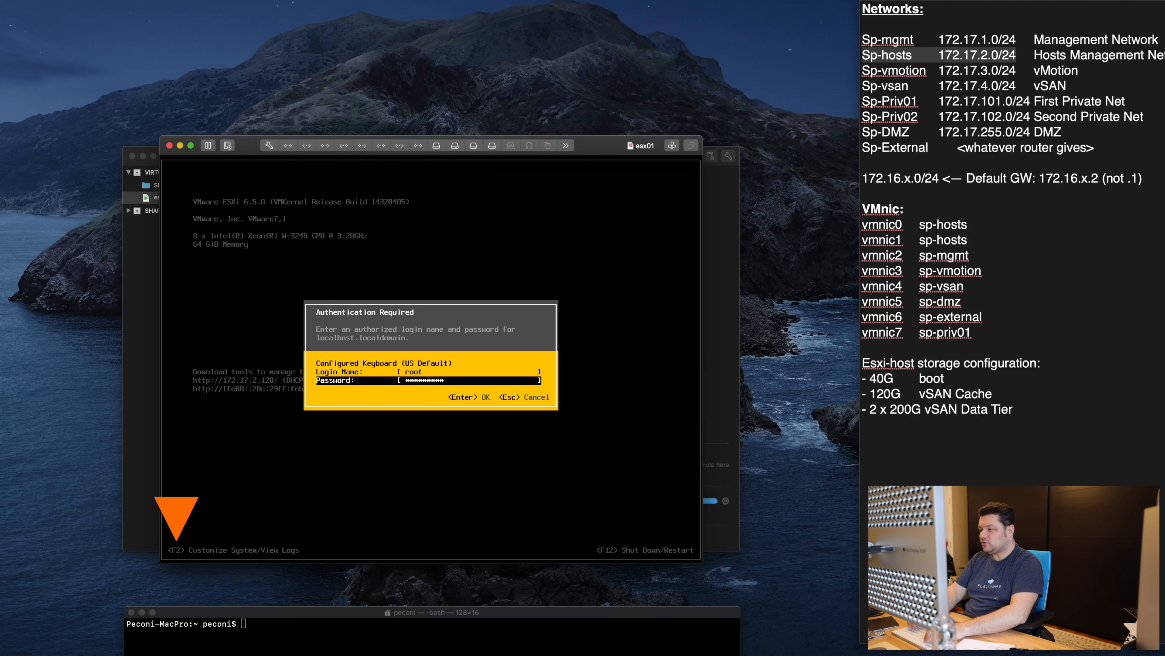
key(Return)
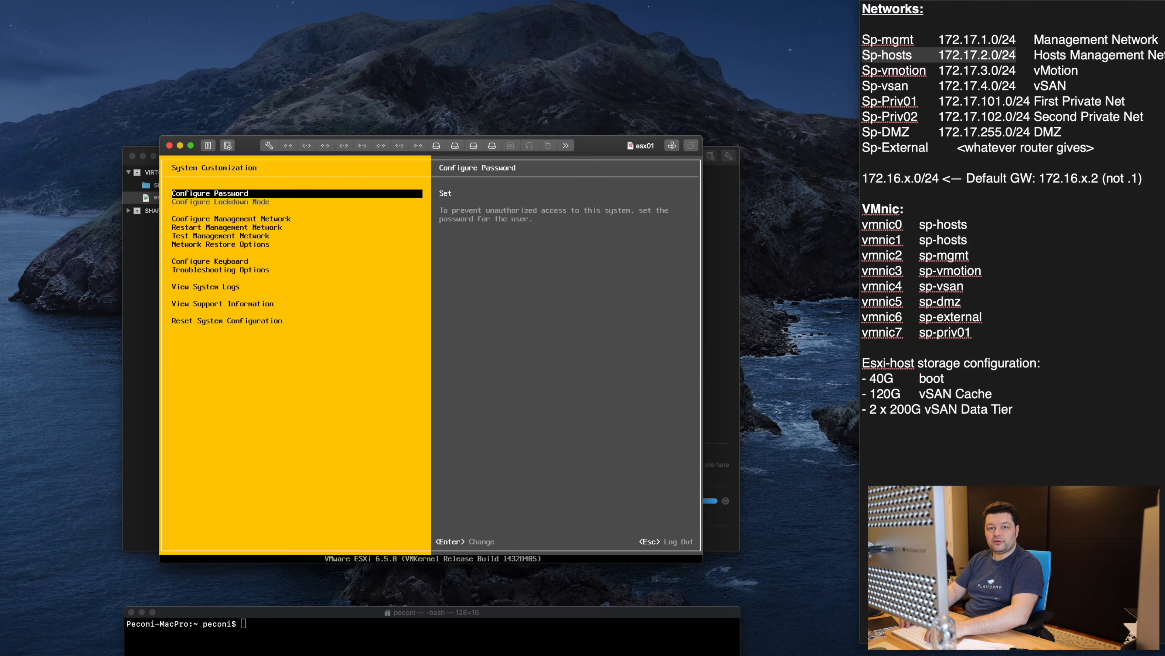
Step: Review the management network adapters, keeping vmnic0 only, and move to the VLAN setting
key(Down)
key(Down)
key(Return)
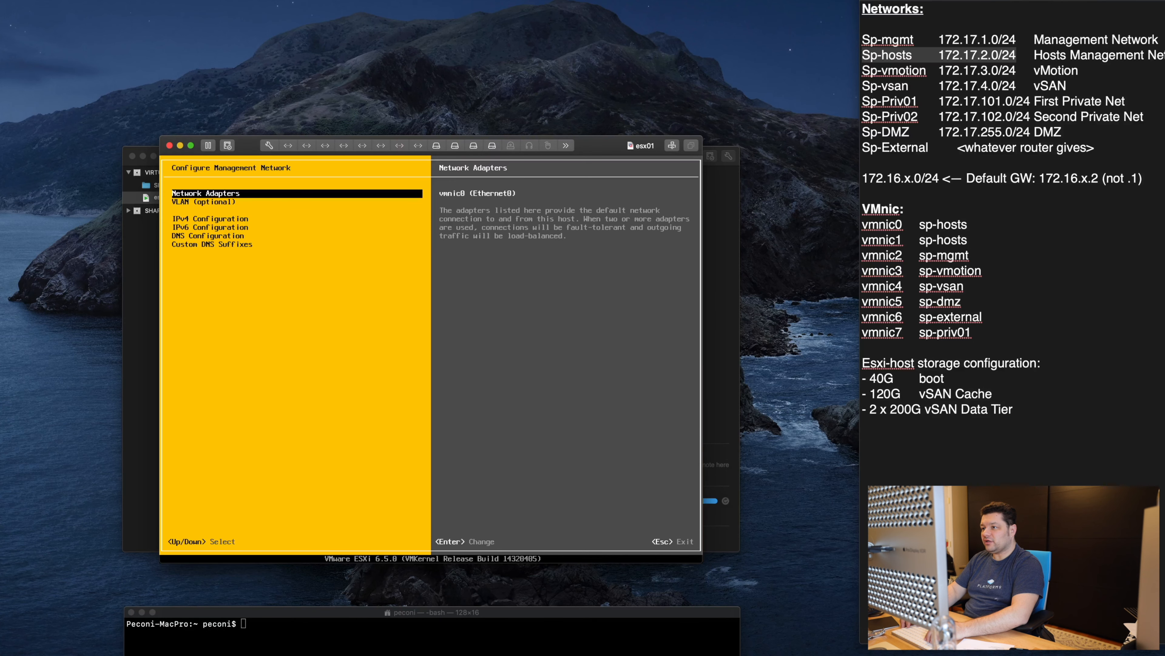
key(Return)
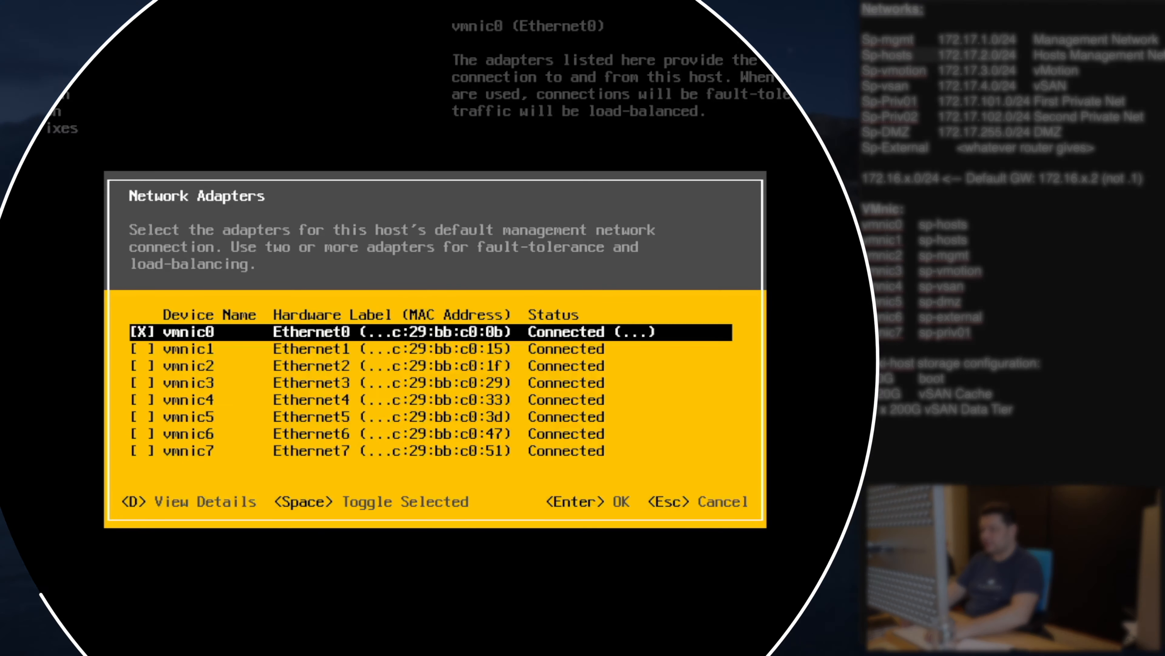
key(Down)
key(Down)
key(Down)
key(Down)
key(Down)
key(Down)
key(Down)
key(Up)
key(Up)
key(Up)
key(Up)
key(Up)
key(Up)
key(Up)
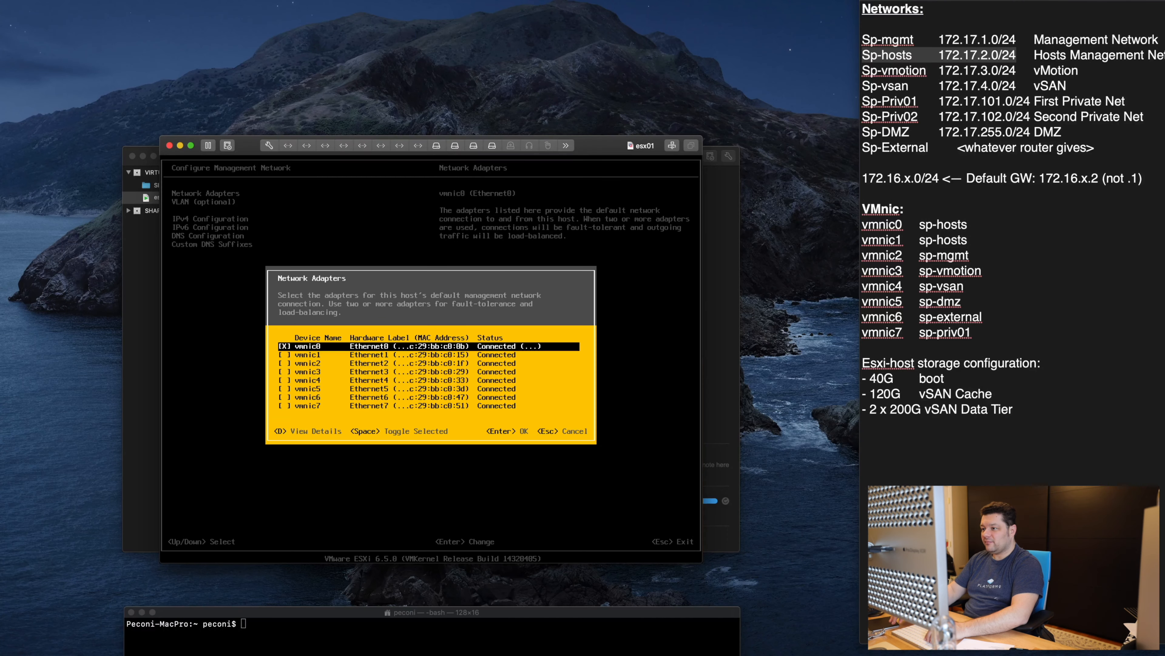
key(Down)
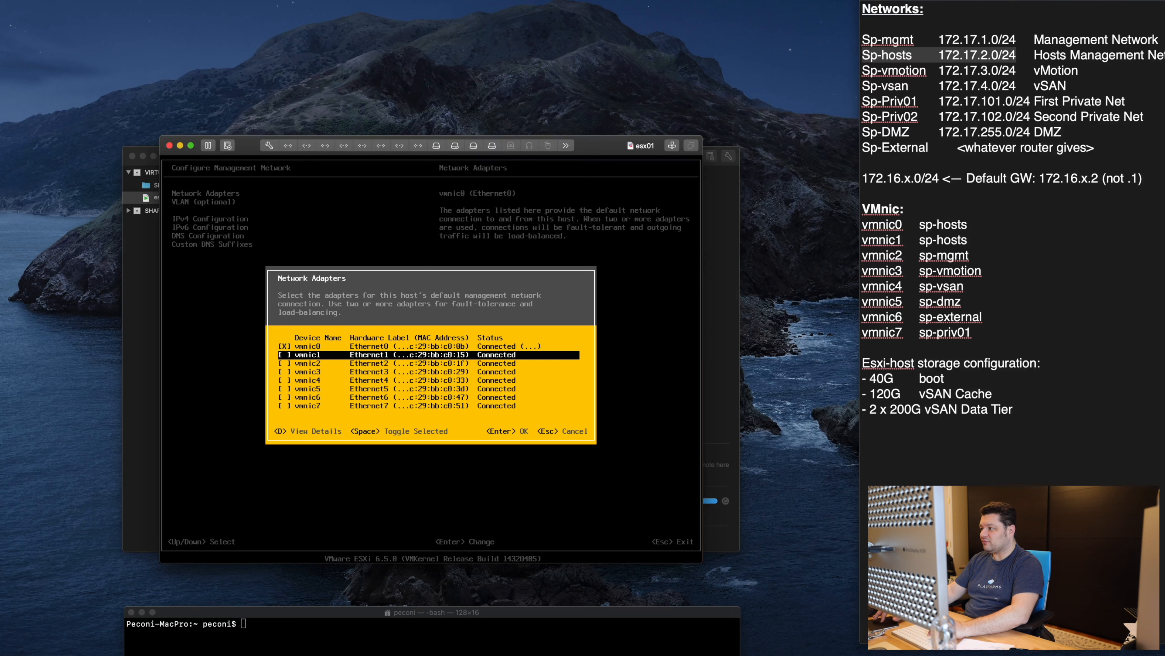
drag(972, 333, 849, 230)
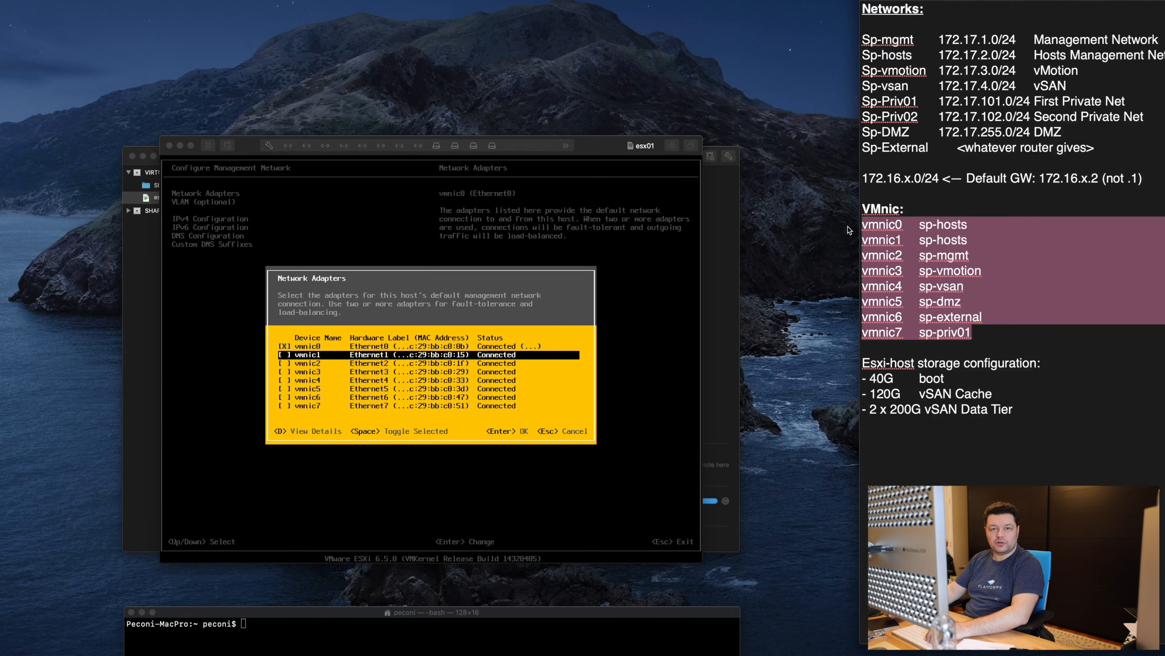
click(411, 391)
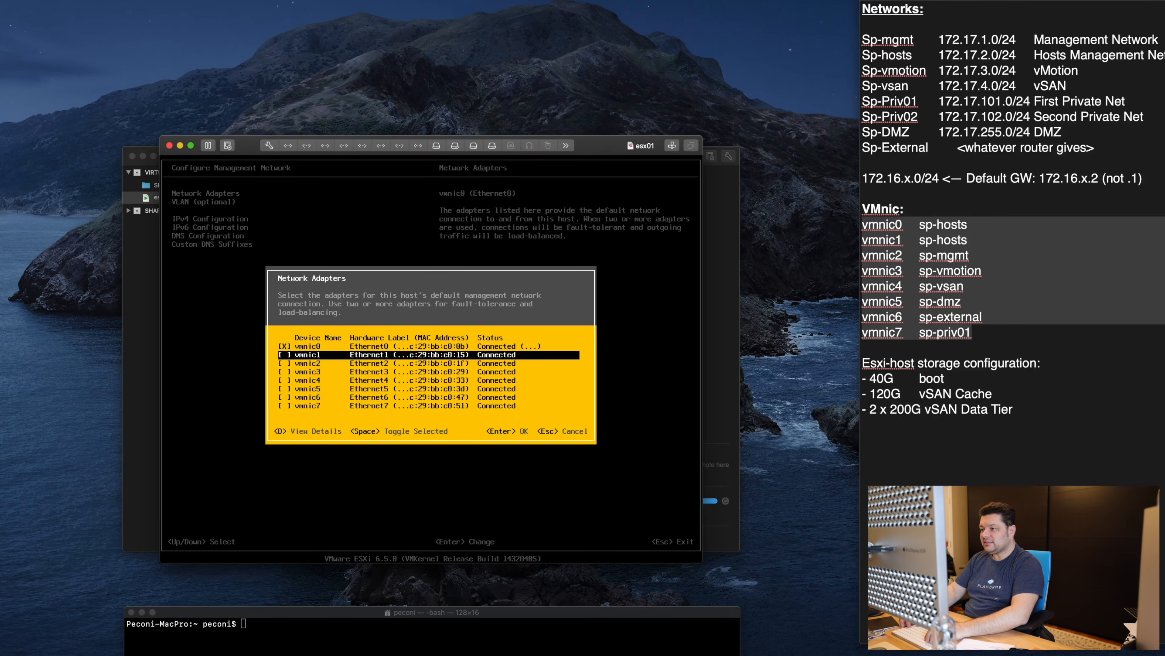
key(Return)
key(Down)
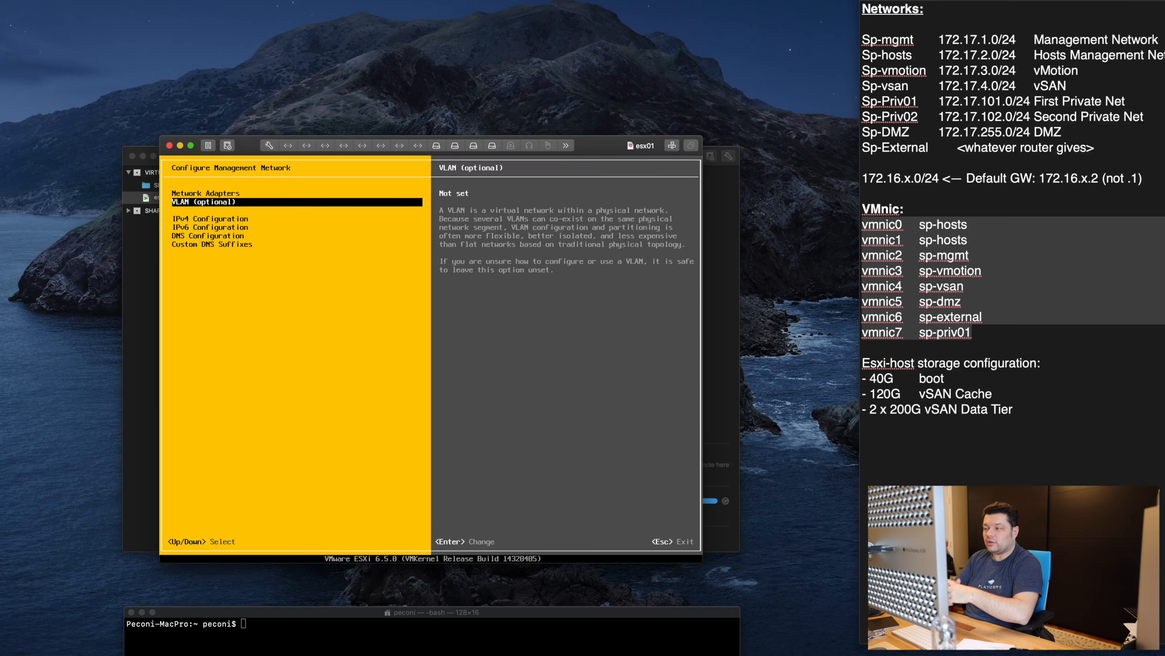
Step: Switch esx01's IPv4 configuration from dynamic to a static address
key(Down)
key(Return)
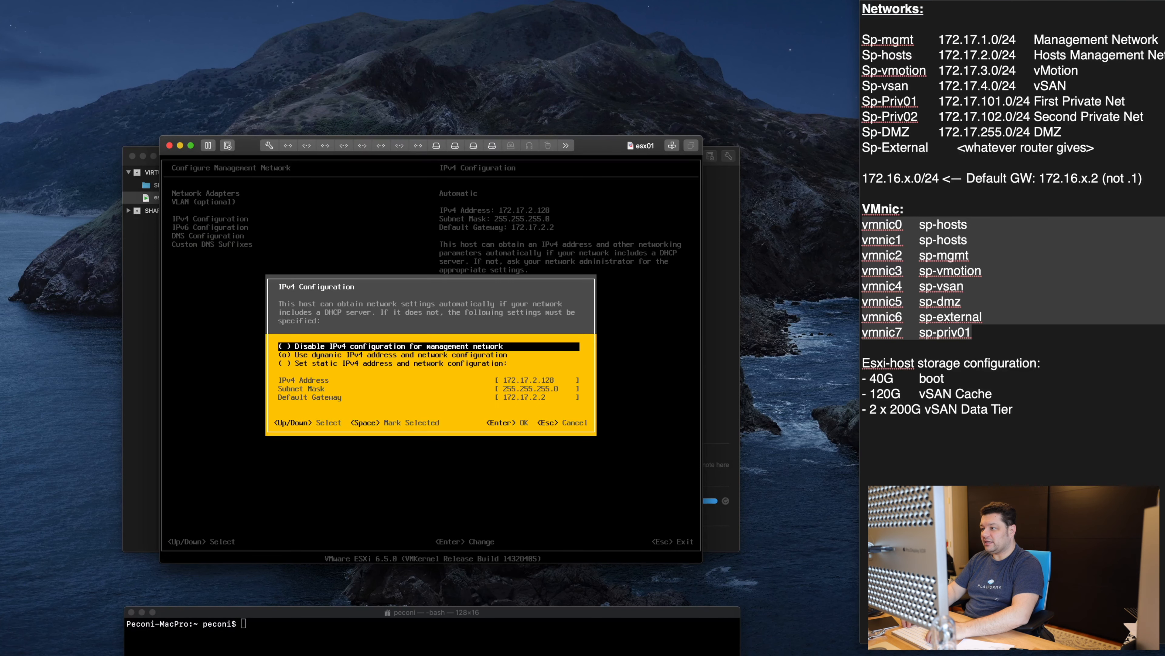
key(Down)
key(Down)
key(space)
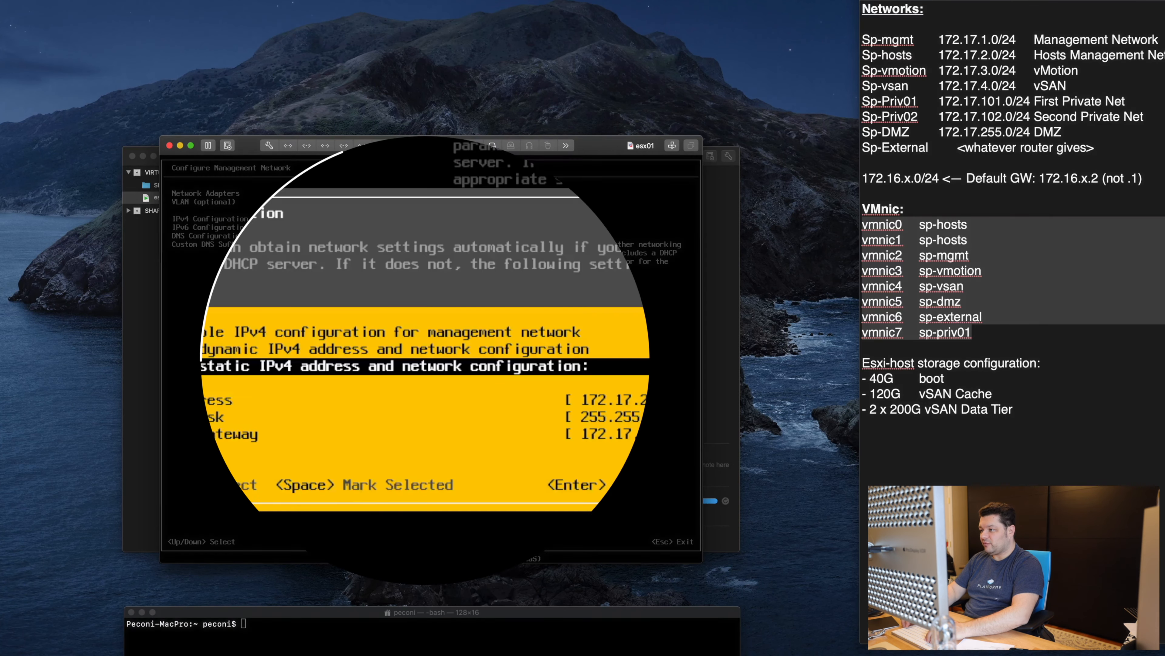
key(Up)
key(space)
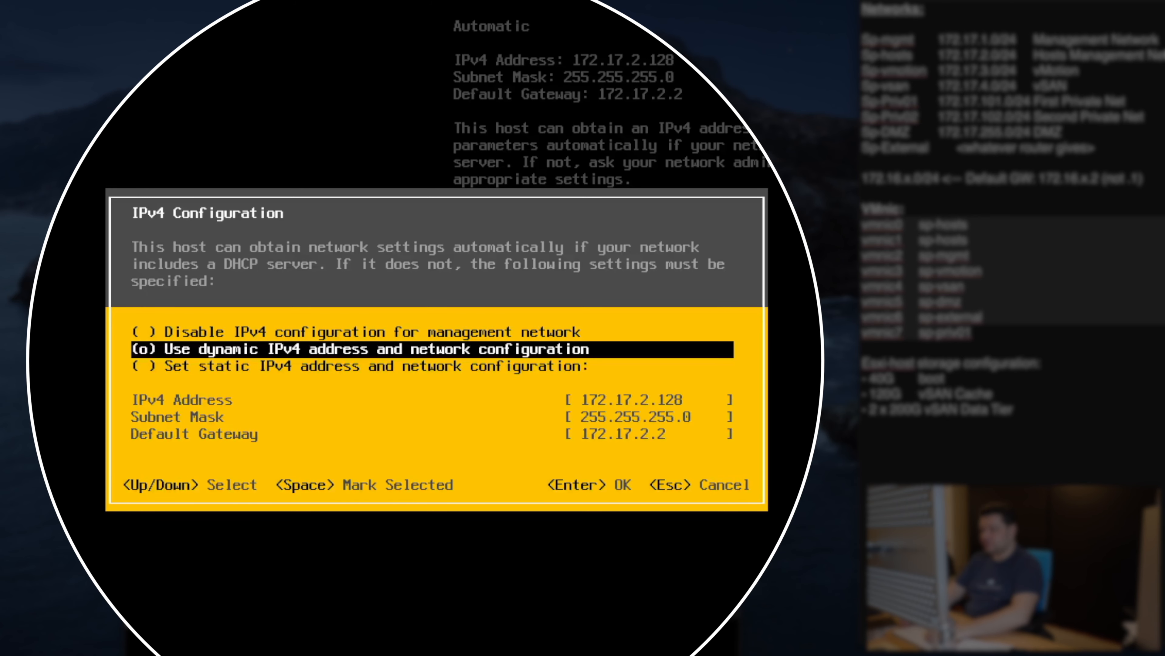
key(Down)
key(space)
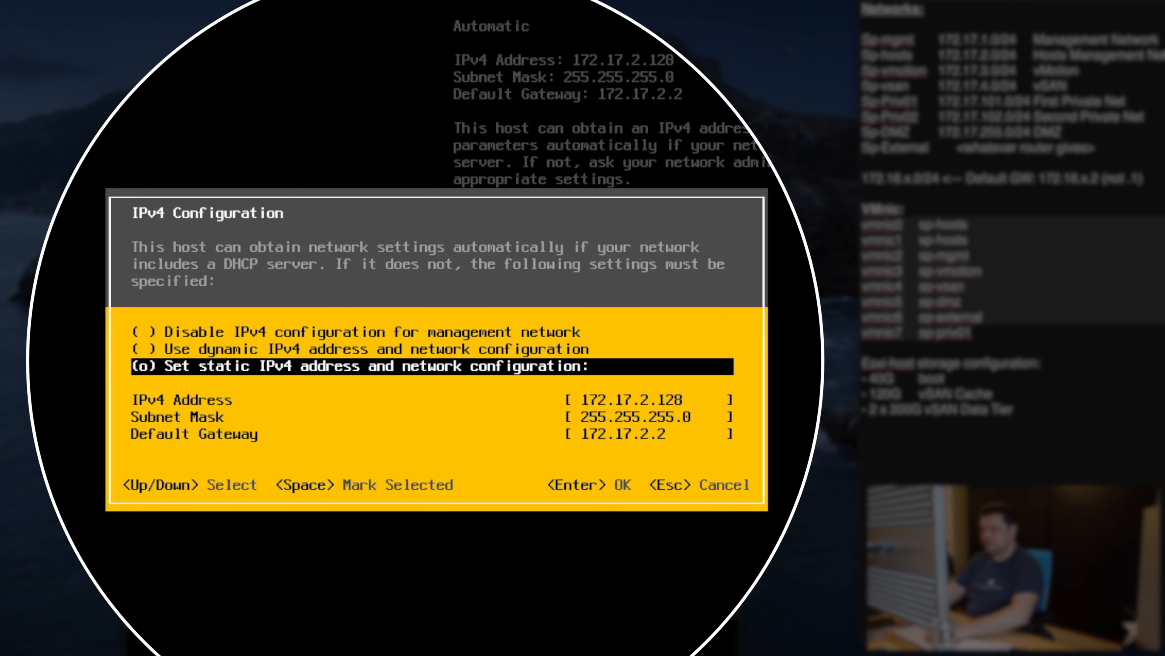
Step: Correct the IPv4 address to 172.17.2.101, then move to the mask 255.255.255.0 and gateway fields
key(Down)
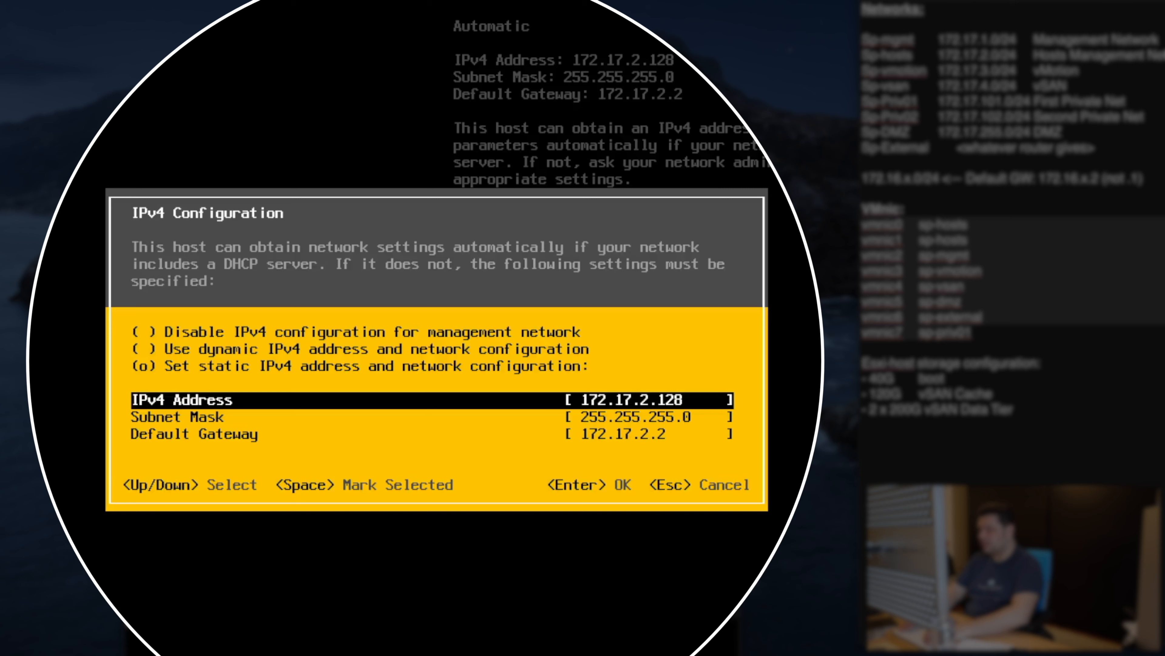
key(BackSpace)
key(BackSpace)
key(BackSpace)
text(101)
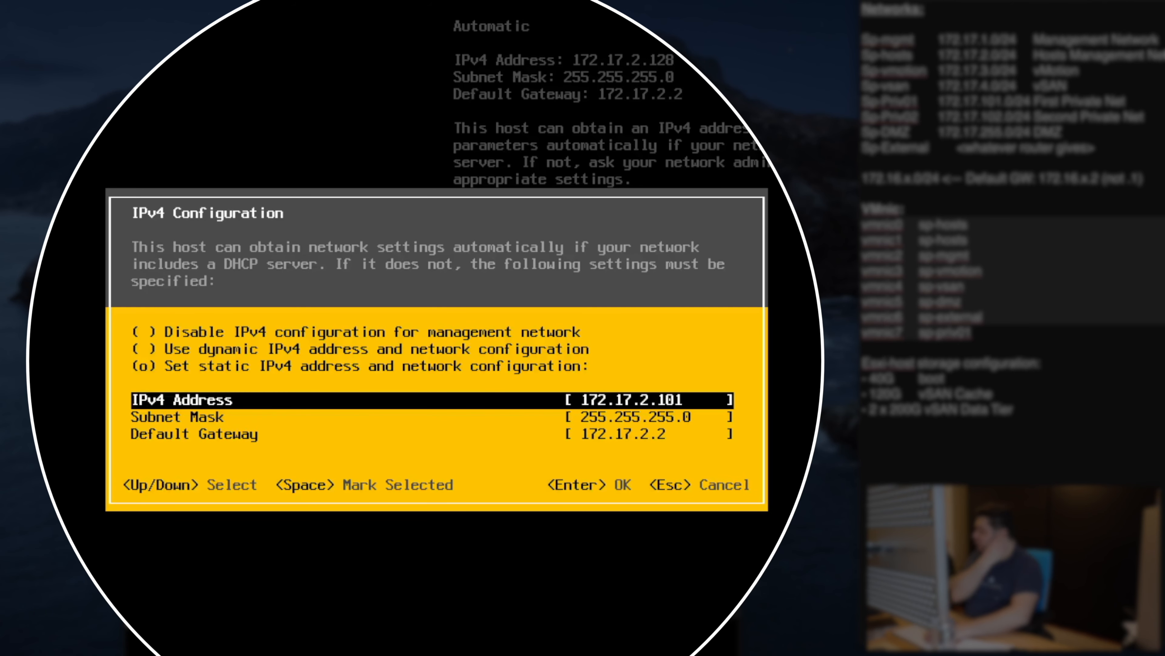
key(Down)
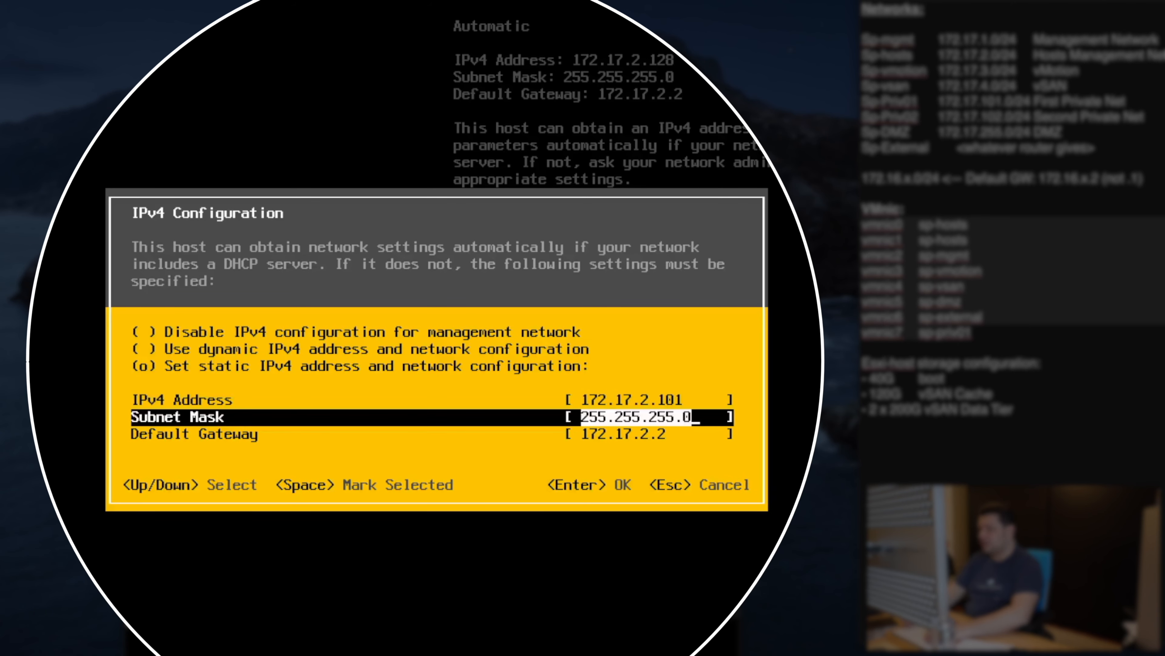
key(Down)
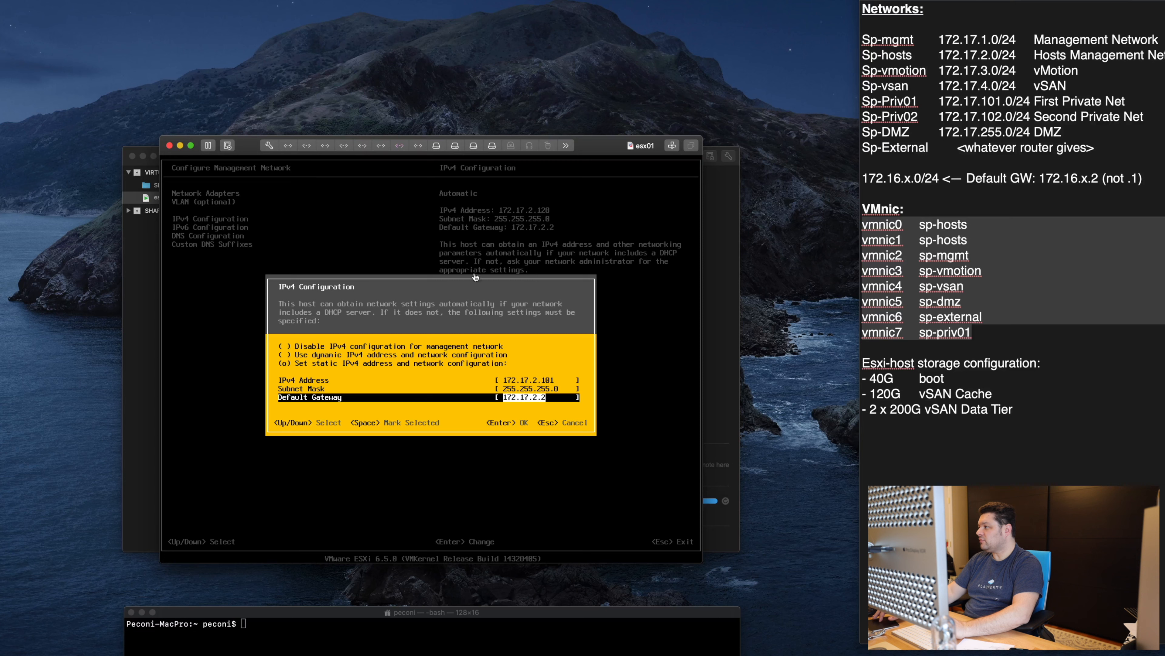
Step: Check the network notes to confirm the gateway 172.17.2.2
click(1040, 172)
triple_click(996, 179)
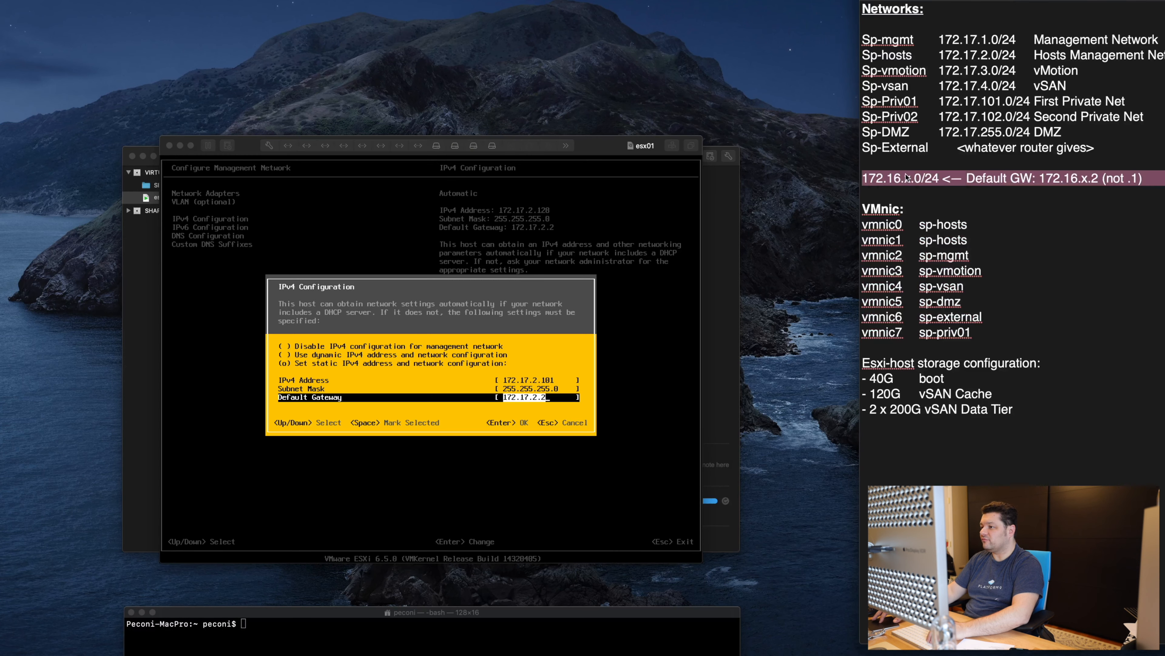
click(984, 177)
drag(1088, 177, 1099, 176)
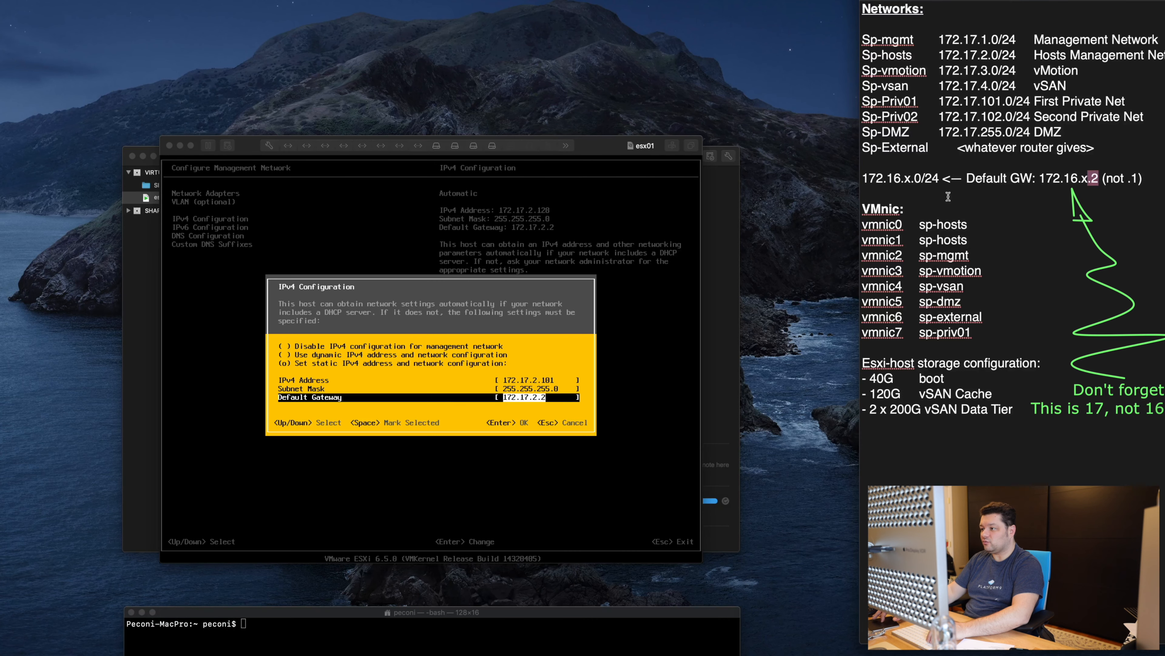
click(451, 383)
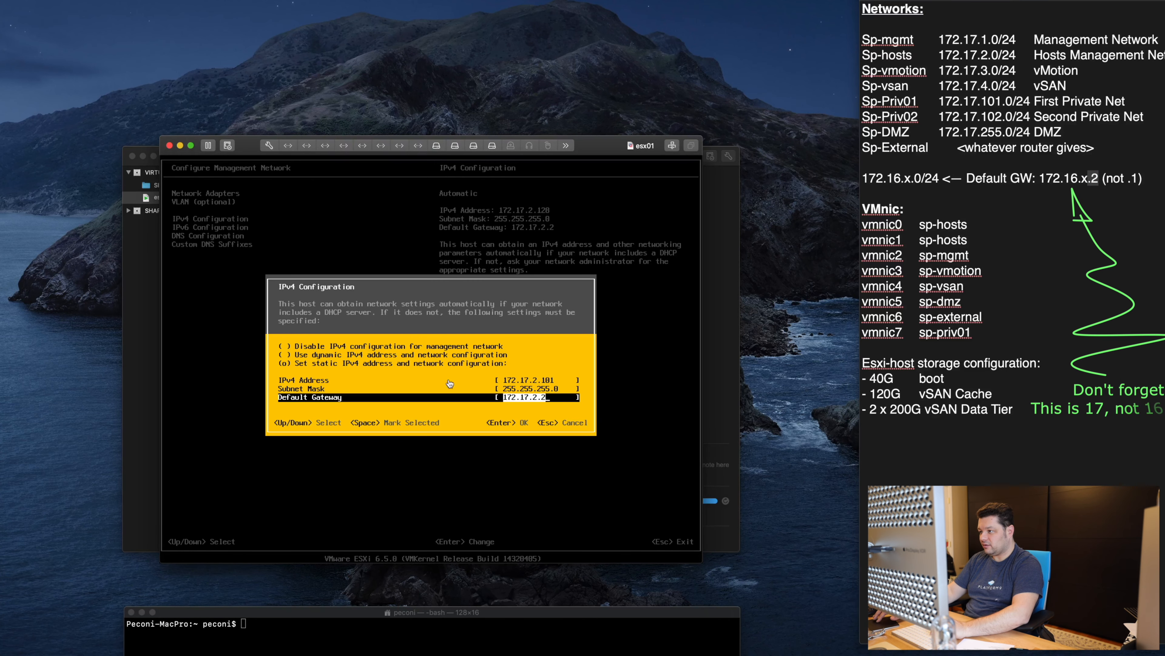
click(450, 639)
Step: Start a continuous ping to 172.17.2.101 and accept the static IPv4 settings
text(ping )
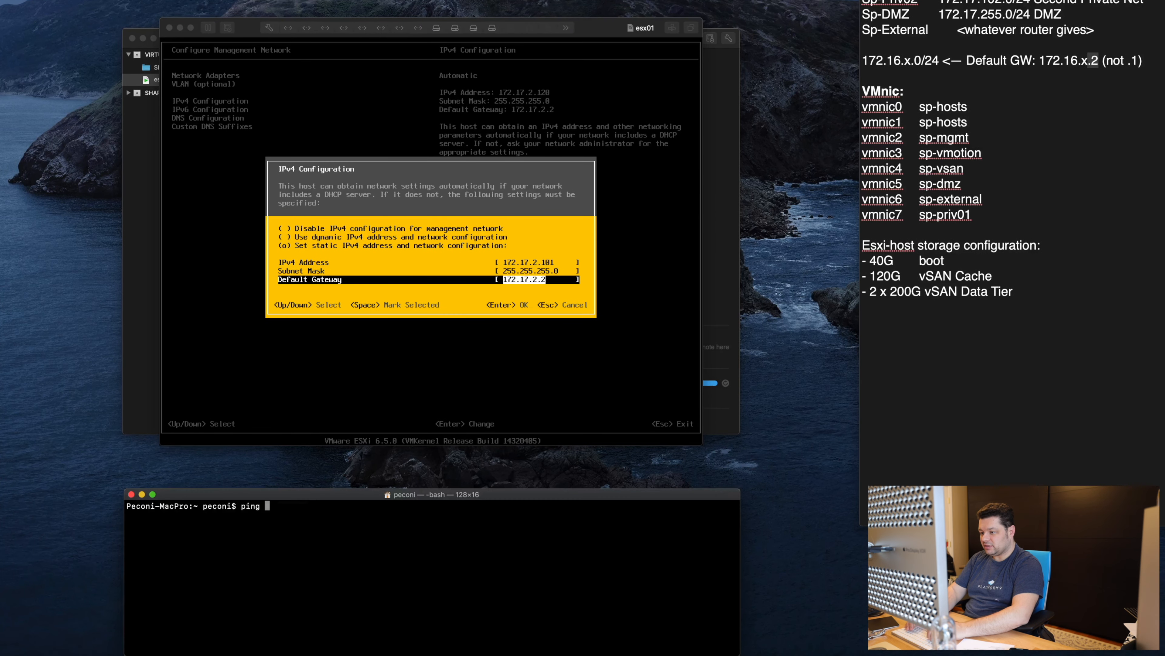
text(172)
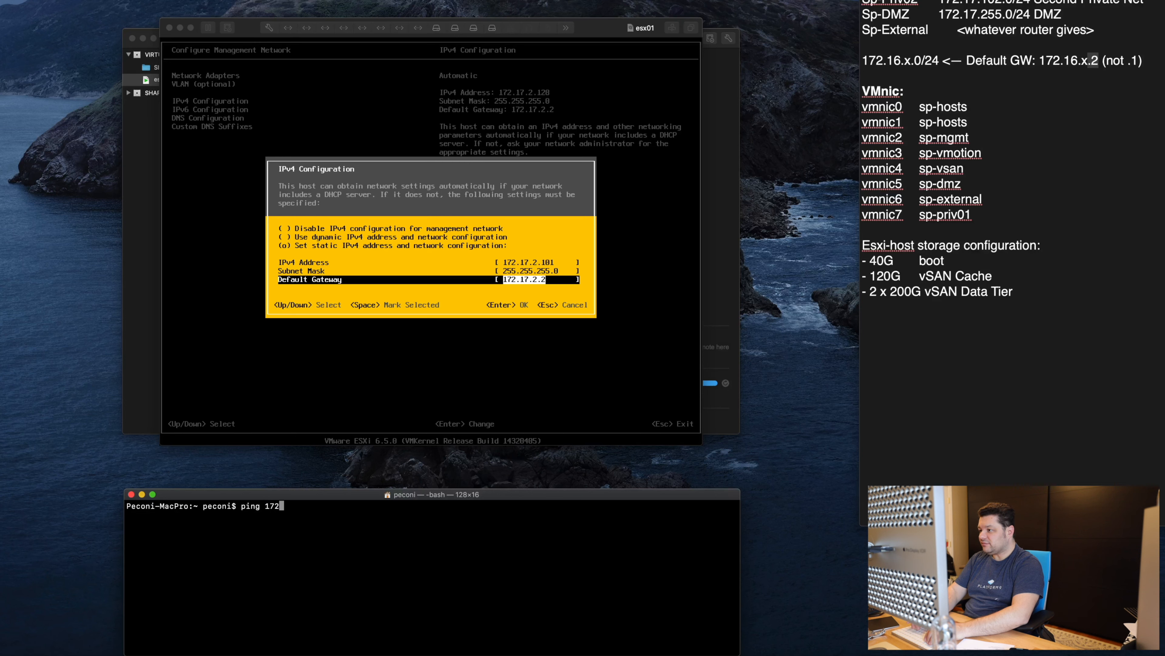
text(.17.2.101)
key(Return)
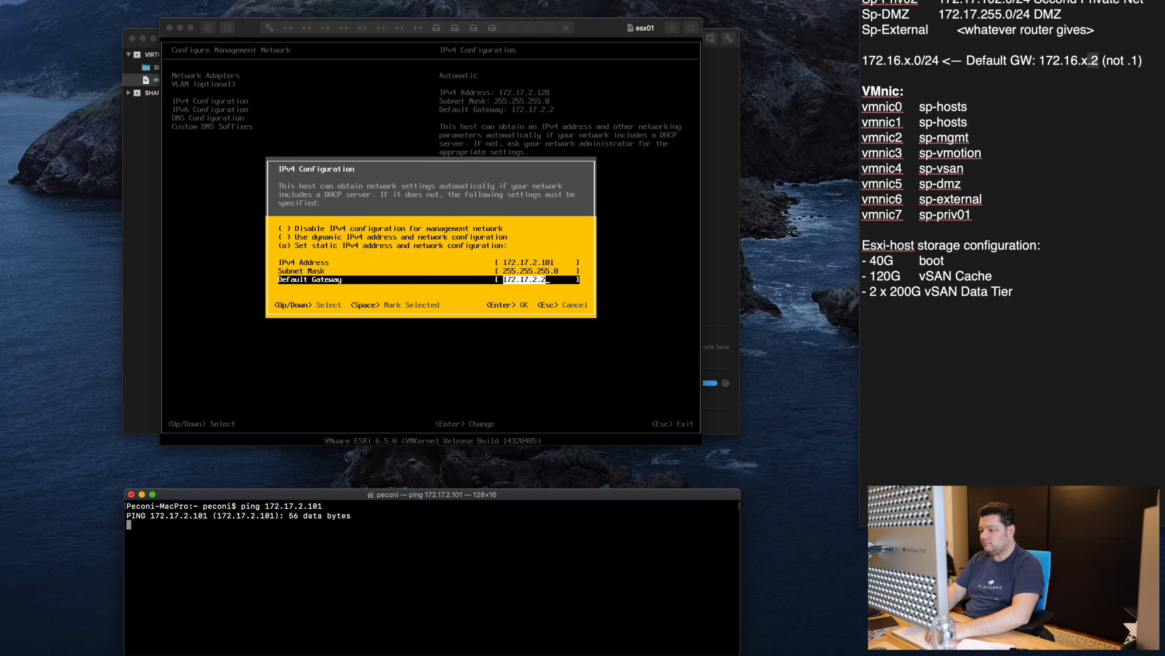
click(433, 245)
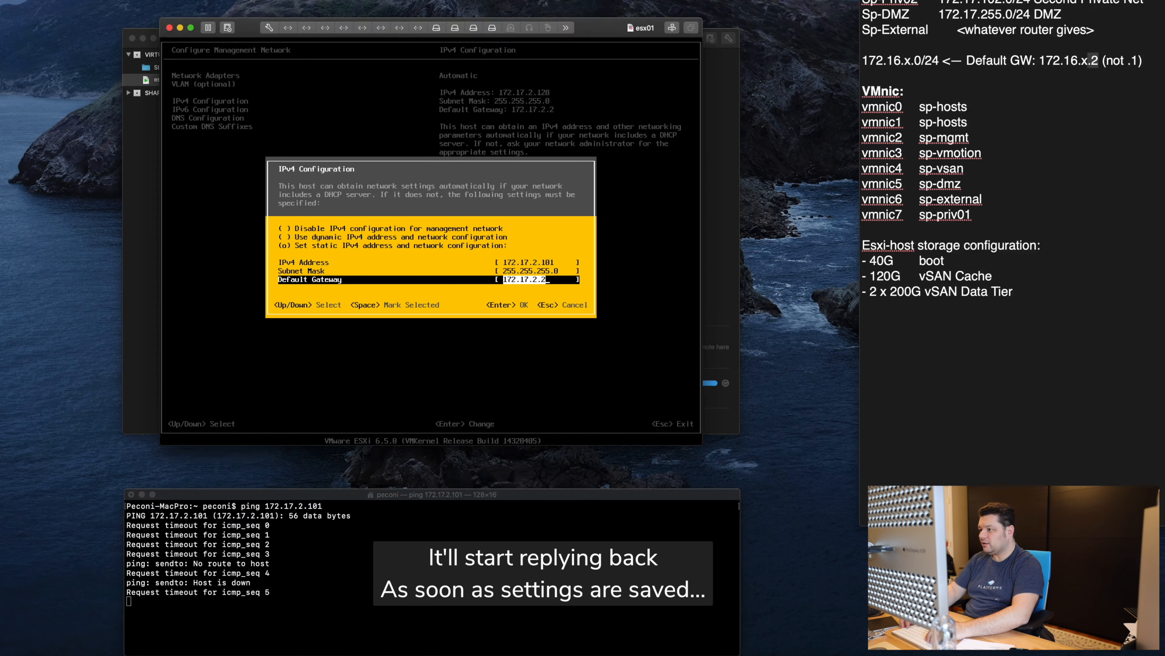
key(Return)
Step: Review the IPv6 options, leave them unchanged, and bring up DNS Configuration
key(Down)
key(Return)
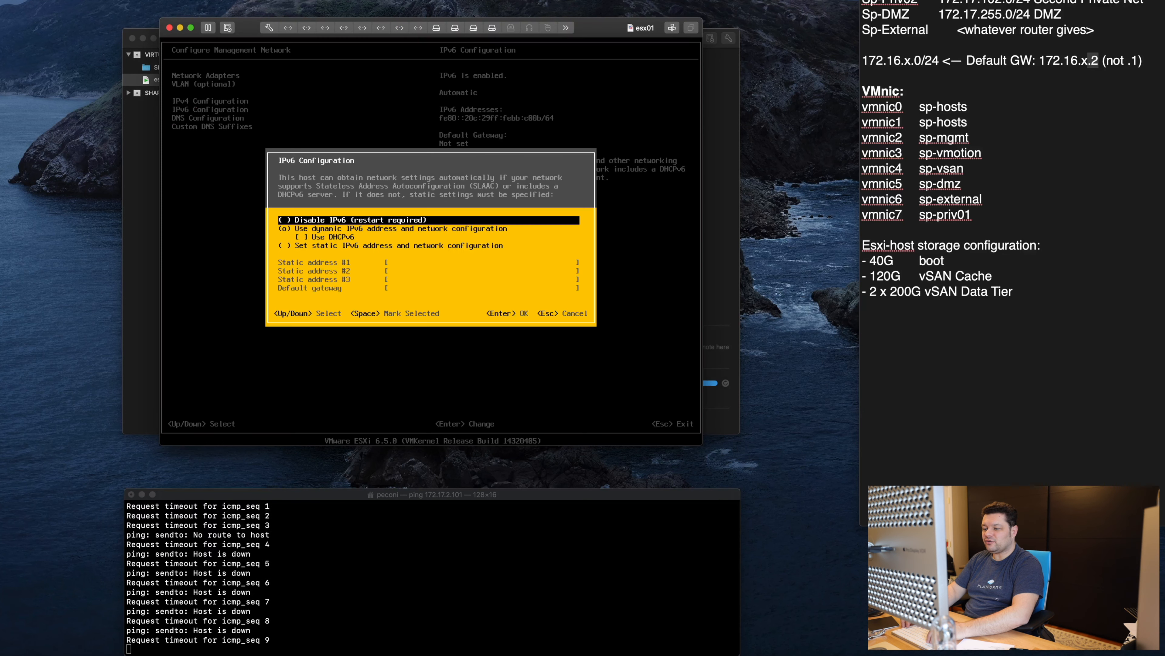
key(Down)
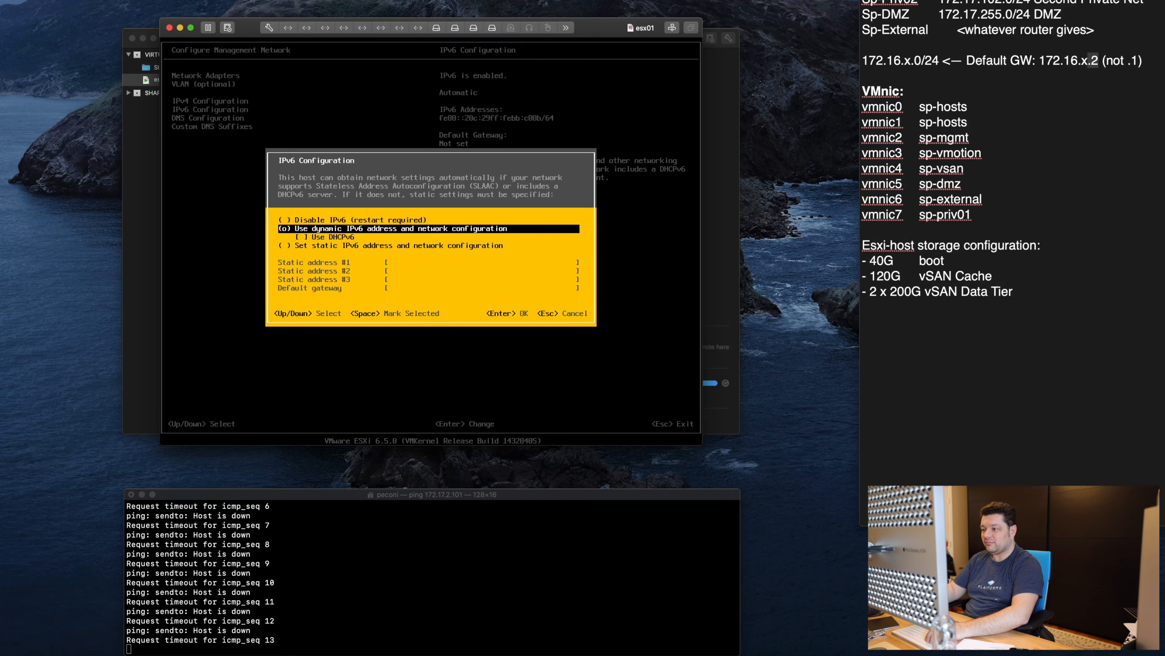
key(Down)
key(Down)
key(Up)
key(Up)
key(Up)
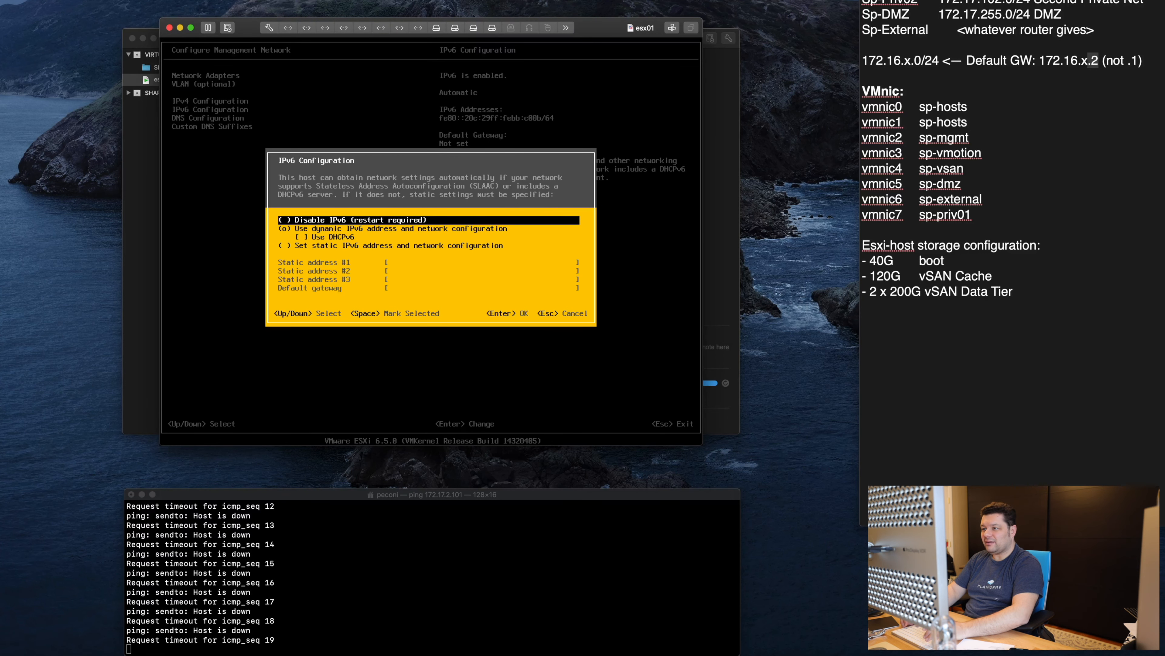
key(Escape)
key(Down)
key(Return)
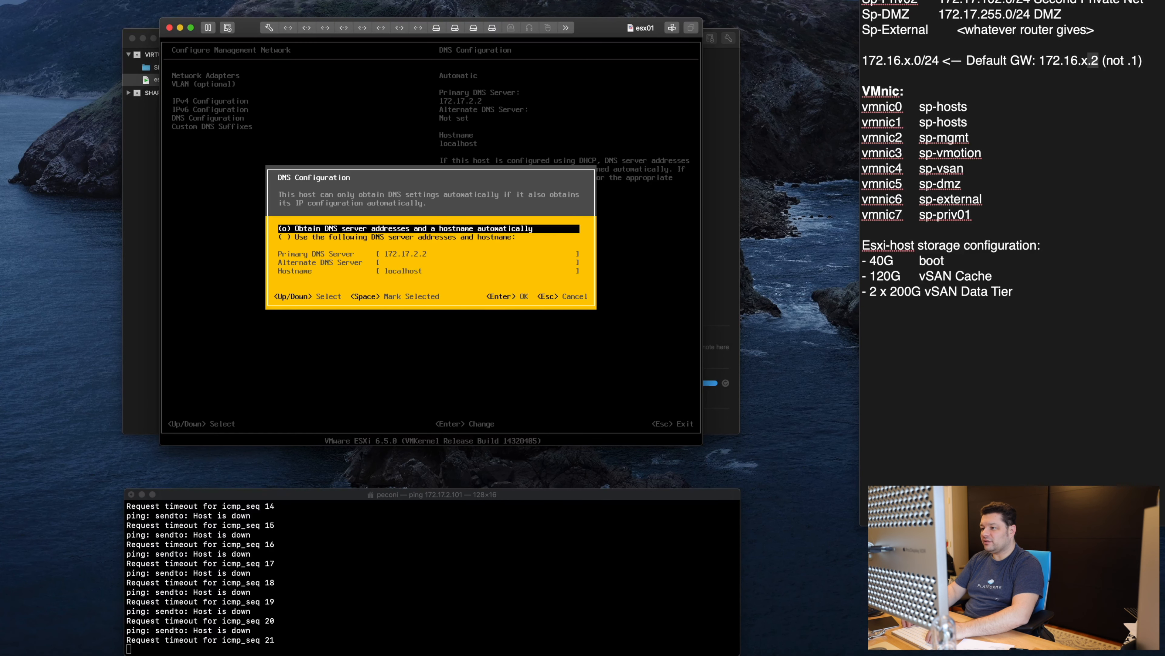
Step: Use manual DNS servers 208.67.222.222 and 208.67.220.220 with hostname esx01
key(Down)
key(space)
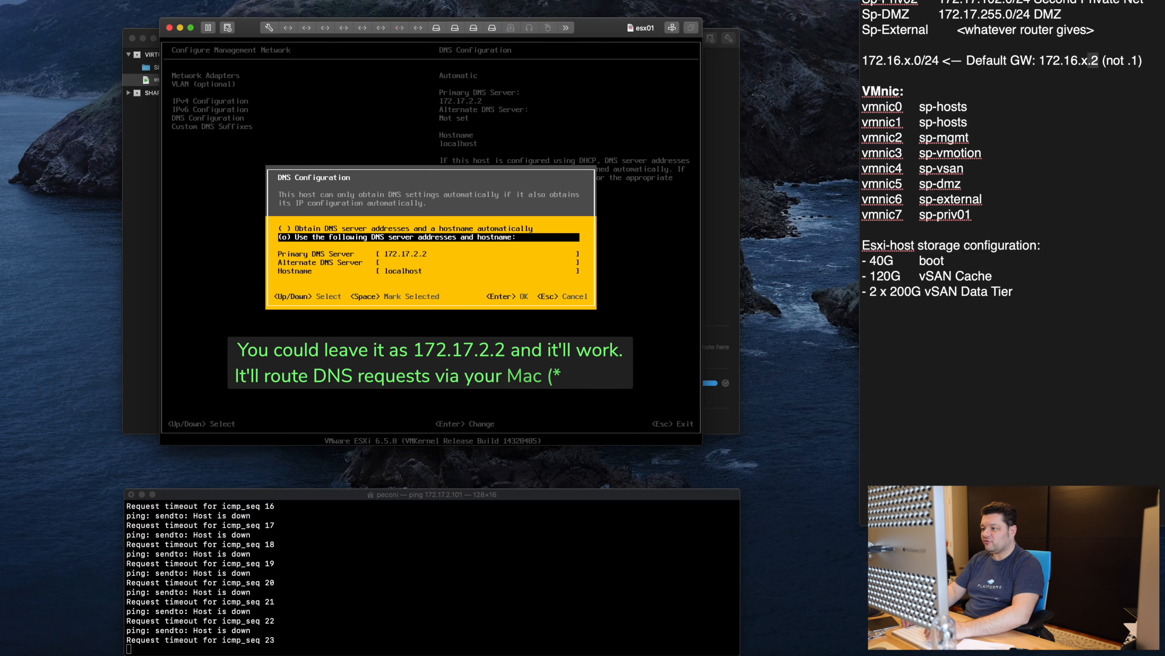
key(Down)
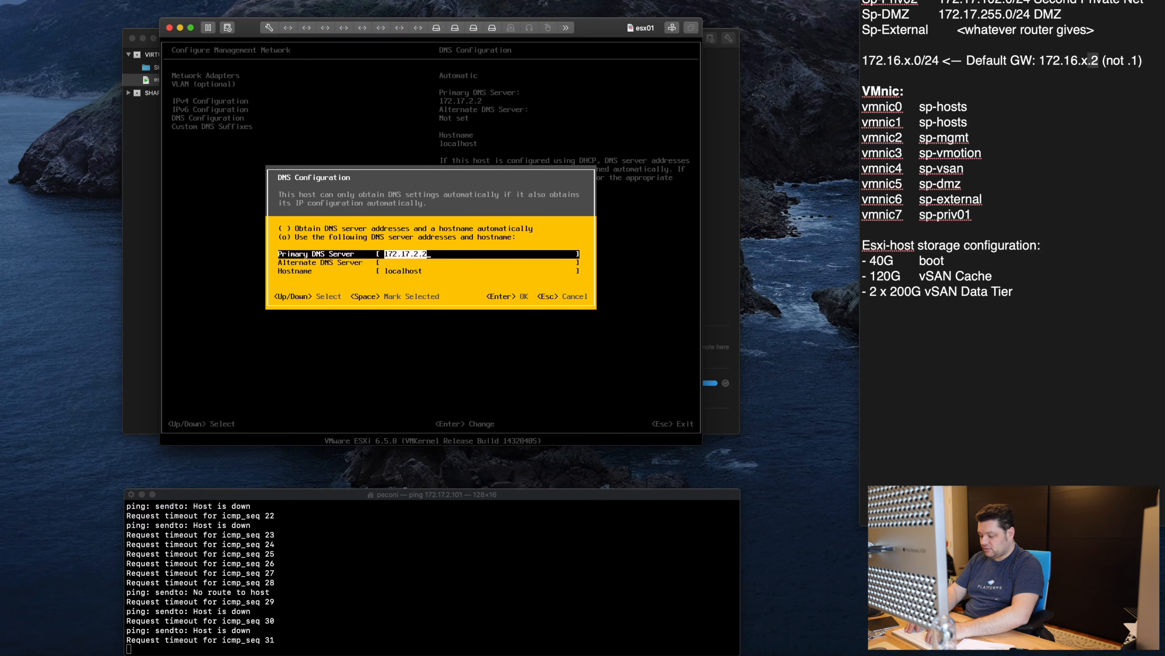
text(208.67.222.222)
key(Down)
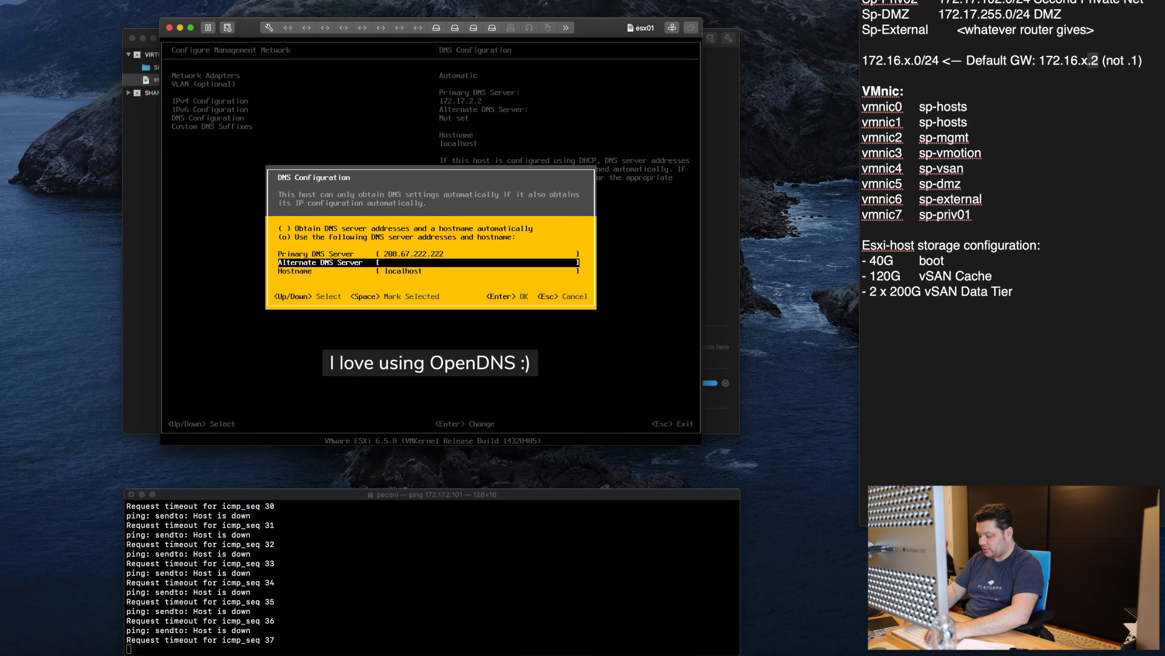
text(208.67)
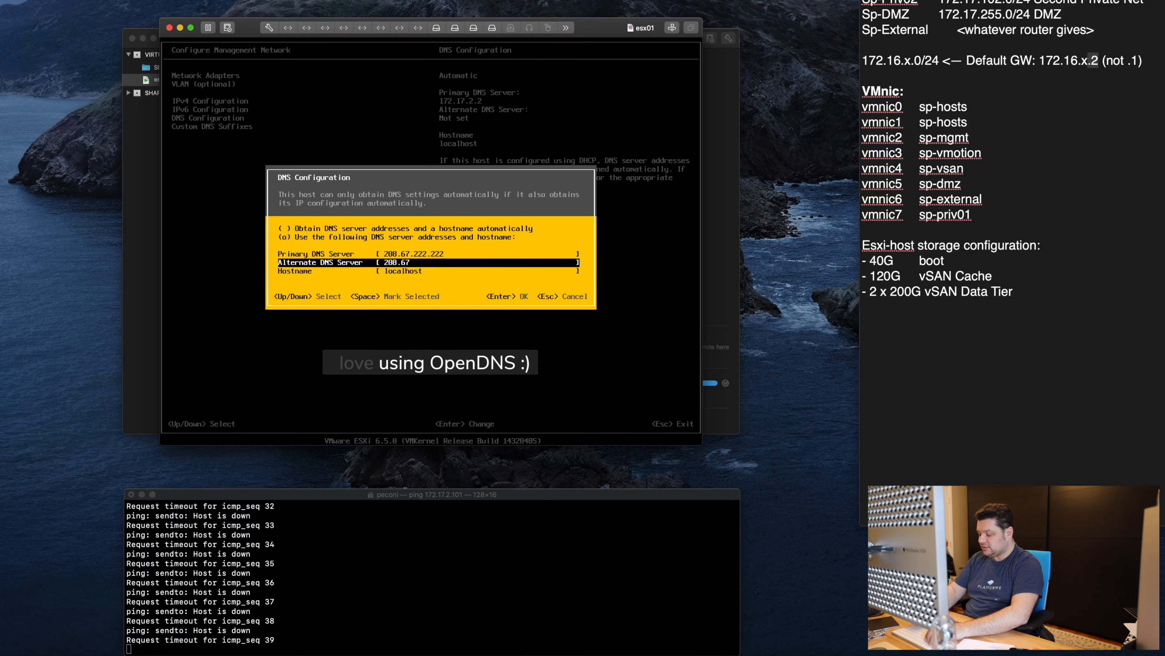
text(.220.220)
key(Down)
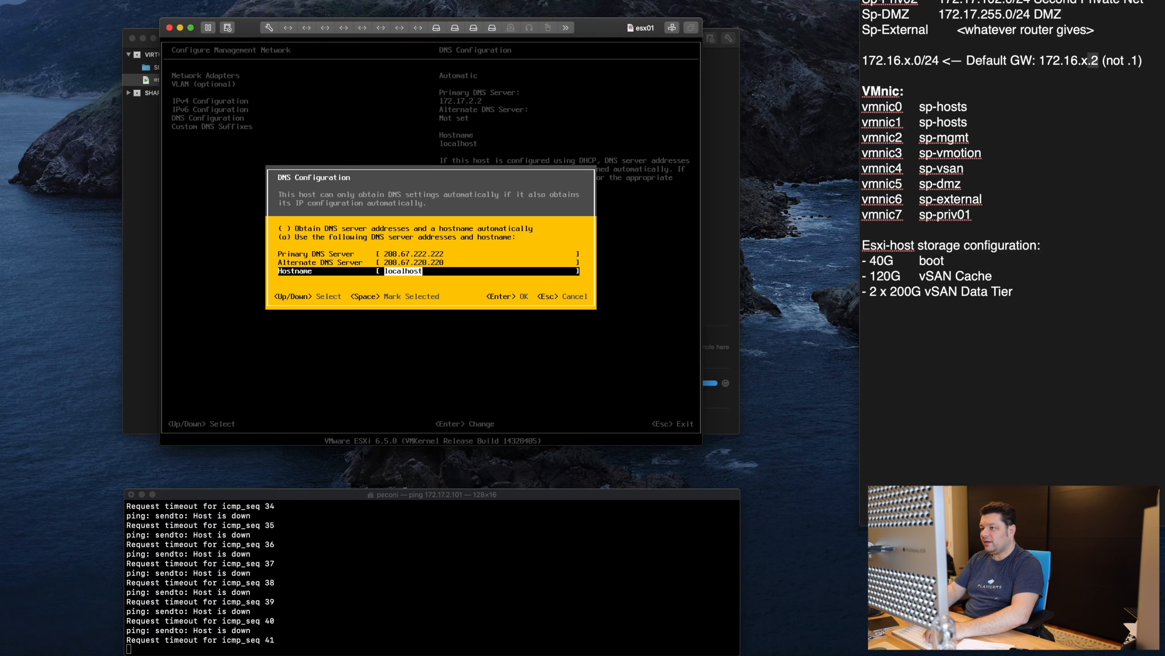
text(esx)
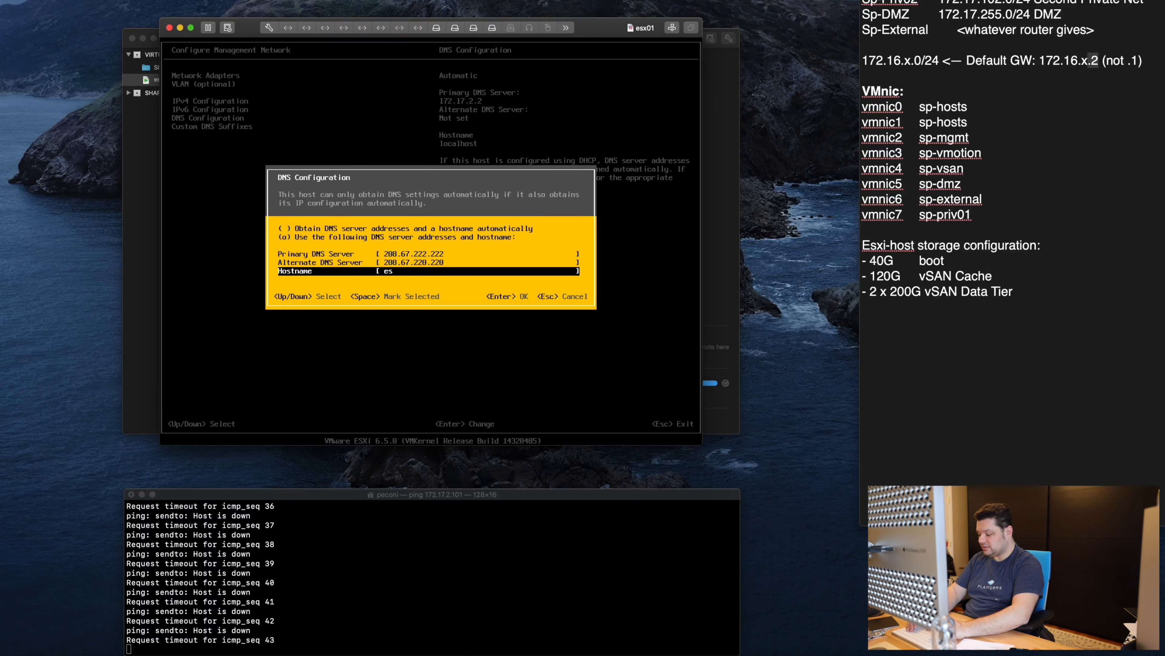
text(01)
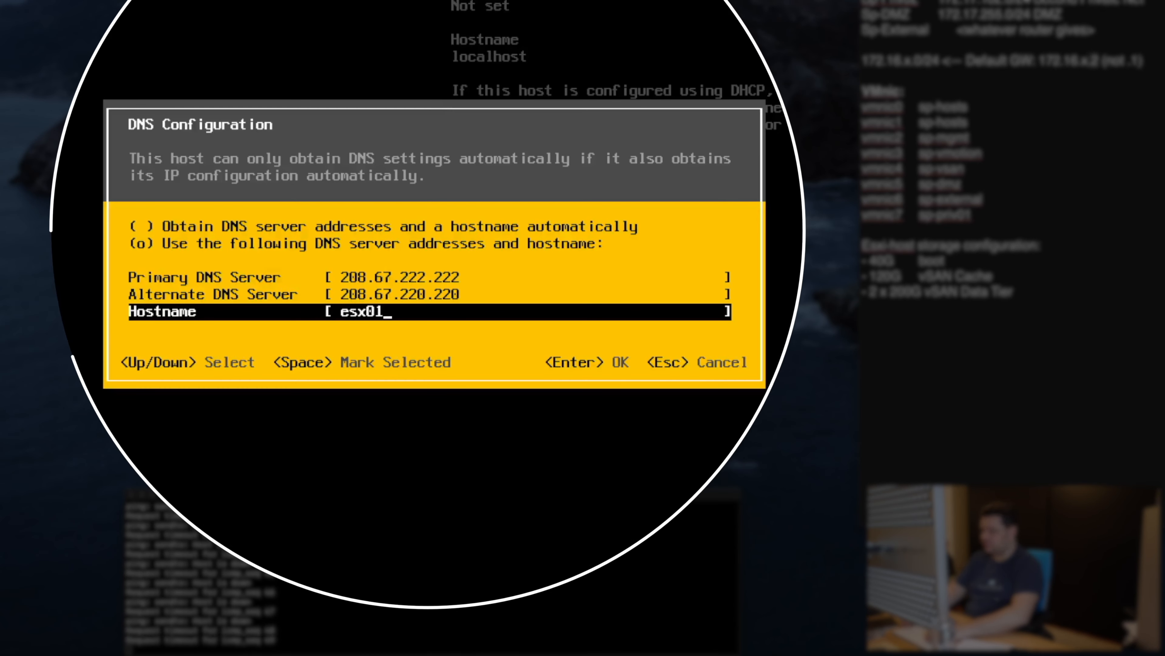
key(Return)
Step: Apply the changes by restarting the management network, then stop the ping after replies arrive
key(Down)
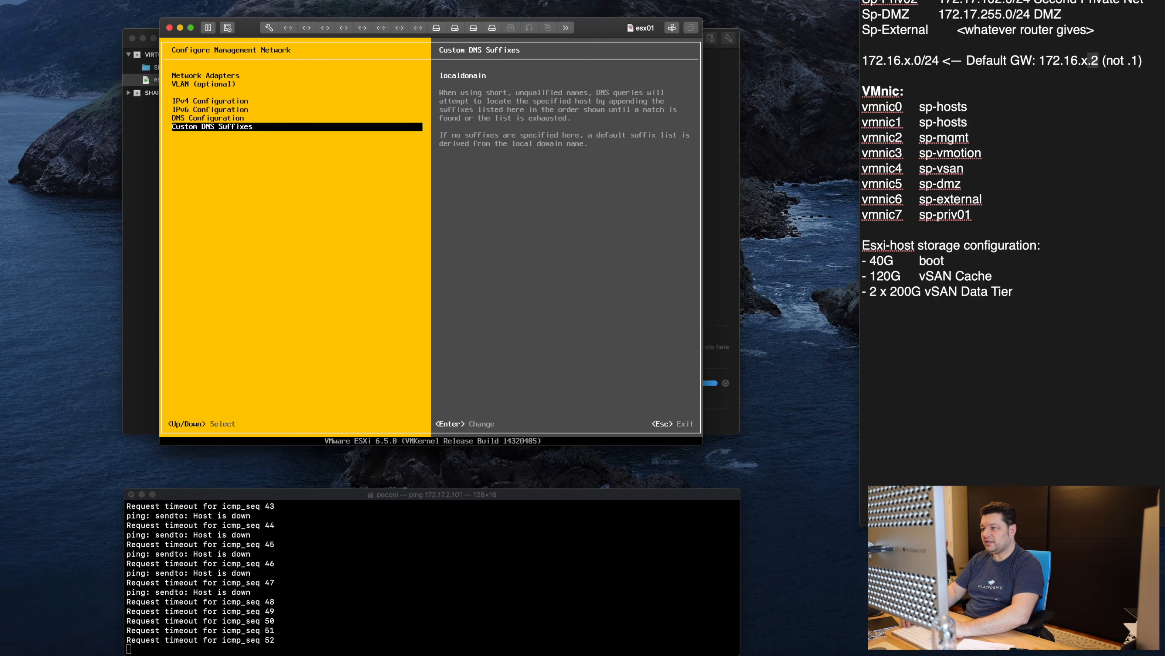
key(Escape)
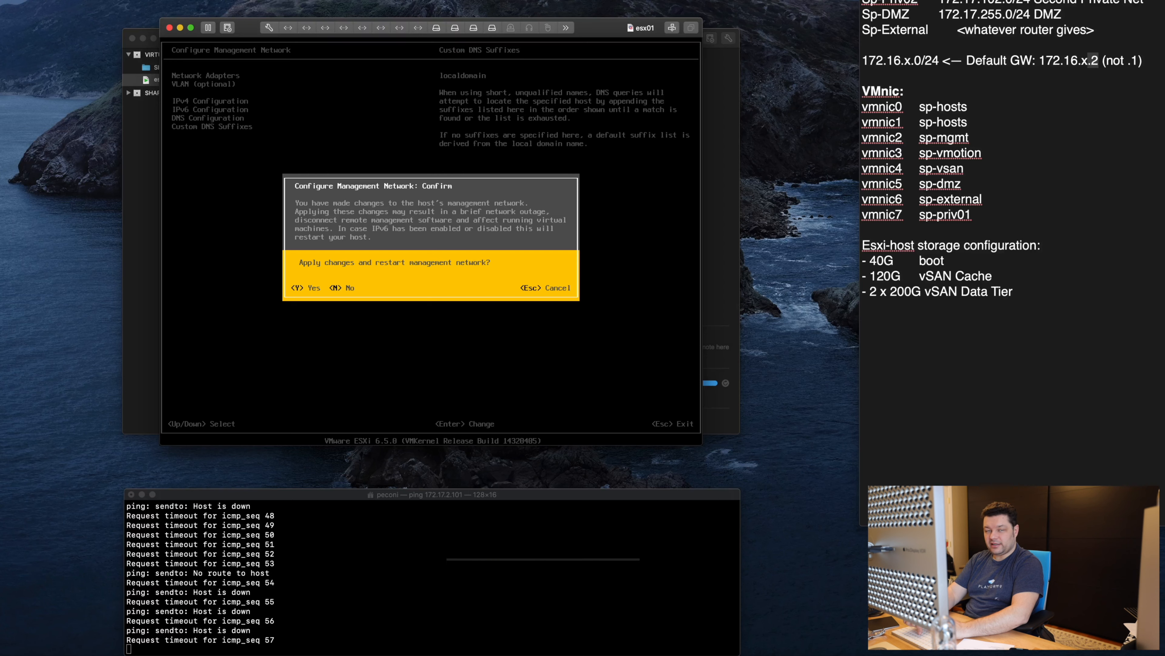
key(y)
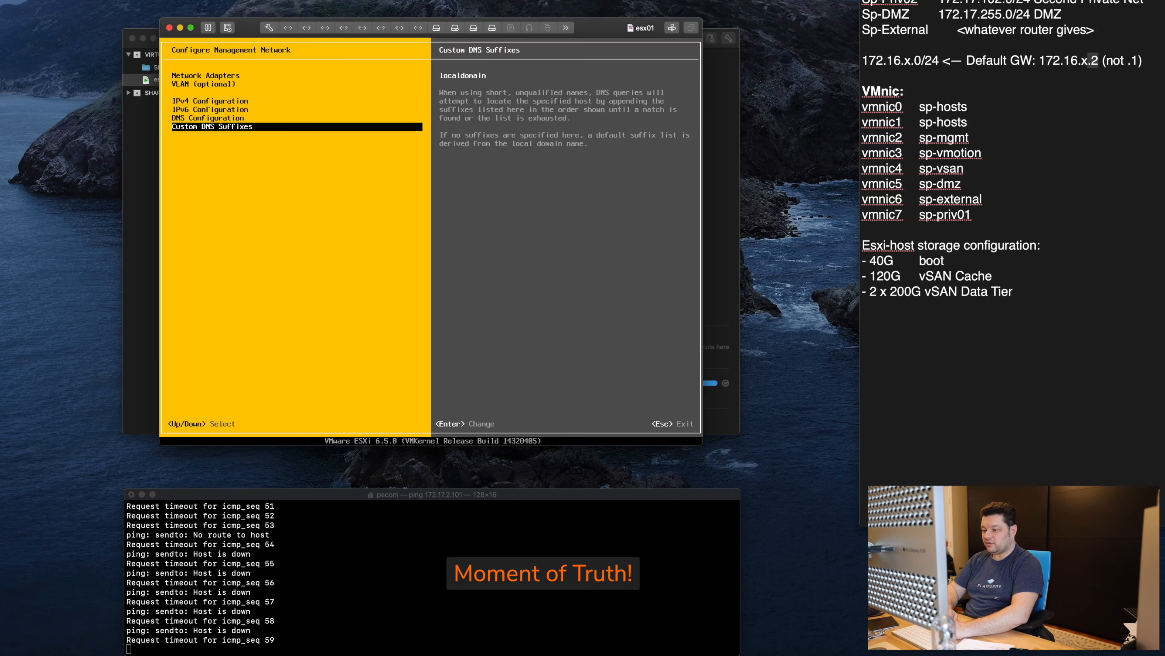
key(Escape)
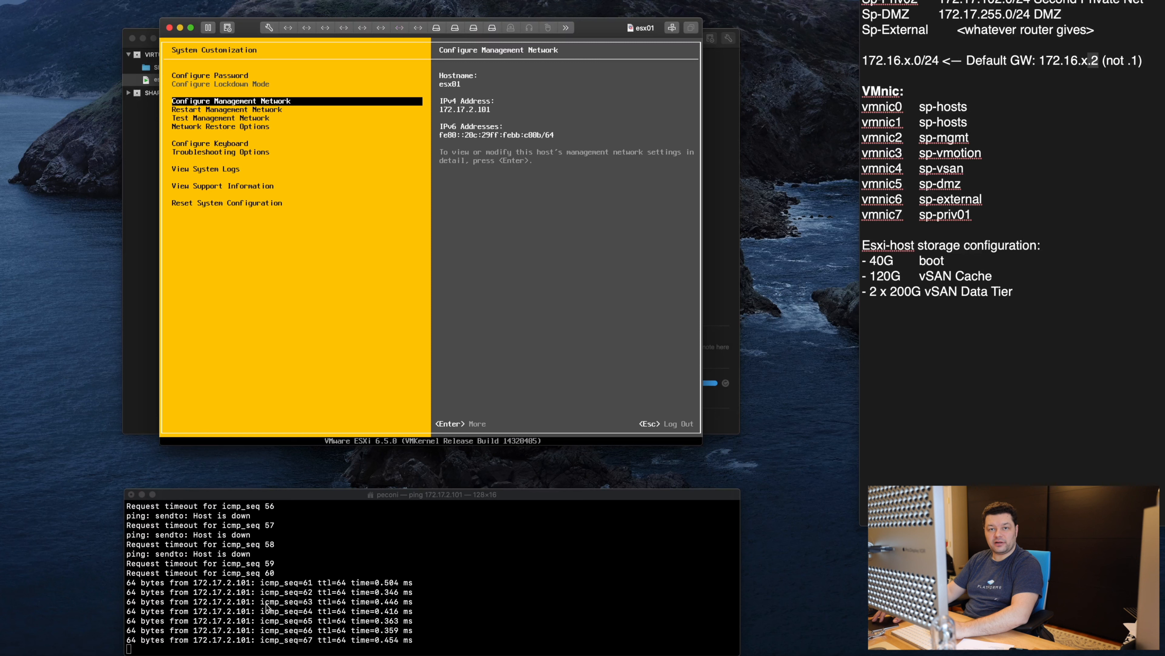
click(411, 593)
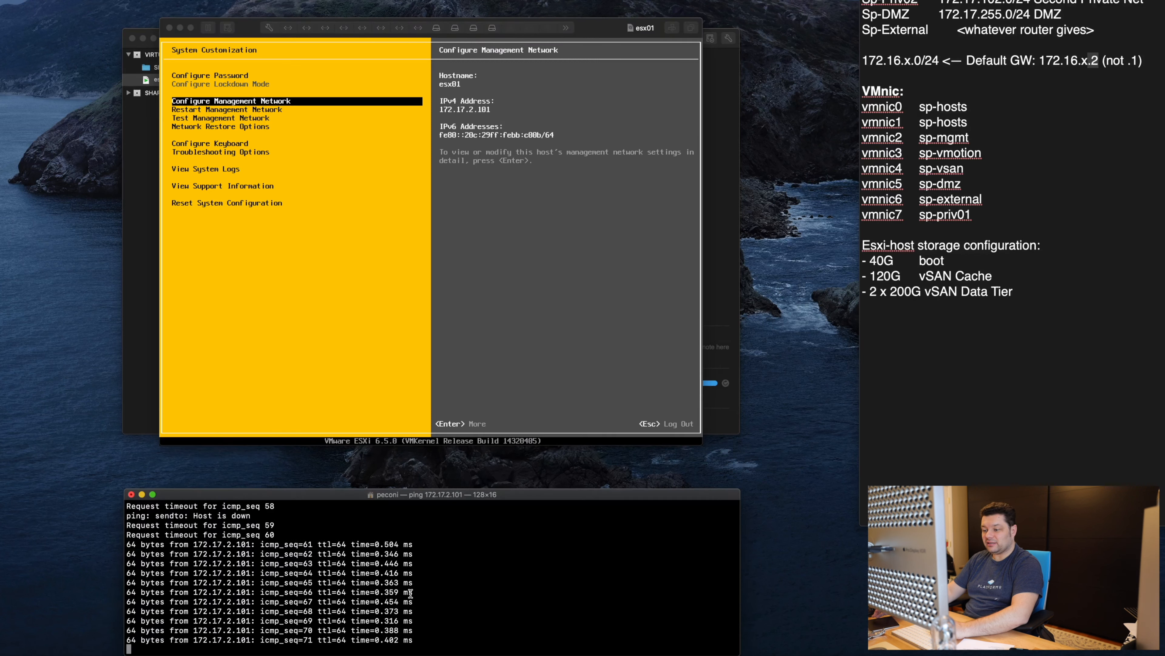
key(ctrl+c)
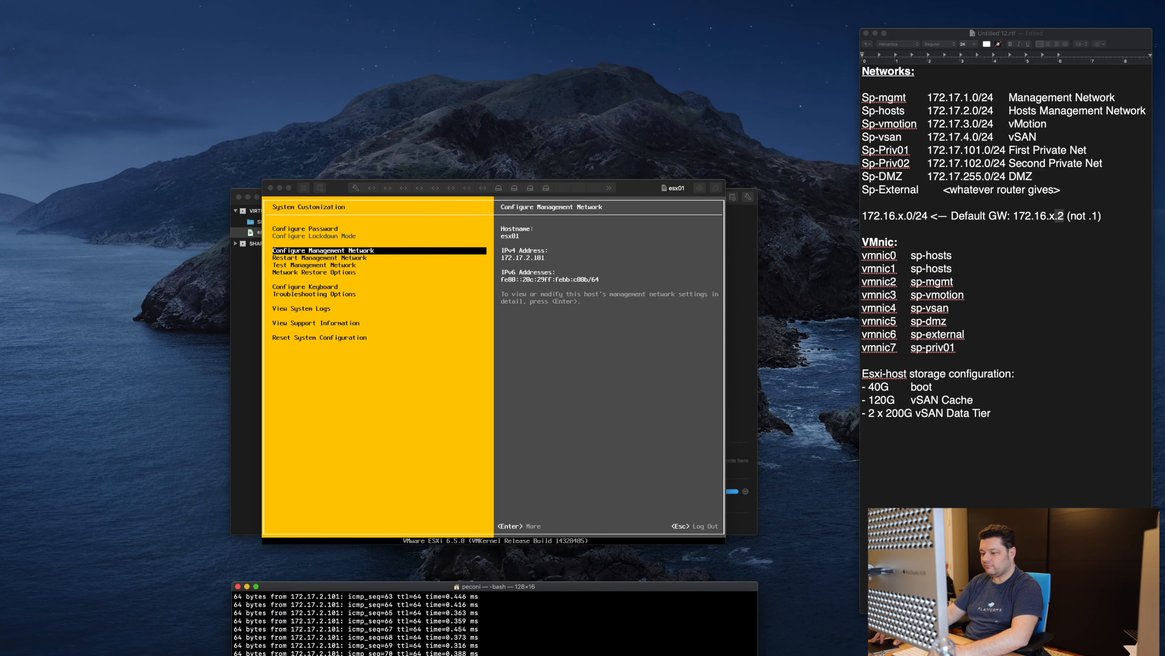
key(super+Tab)
Step: Load the ESXi Host Client at 172.17.2.101 in a new tab, bypassing the certificate warning
key(super+t)
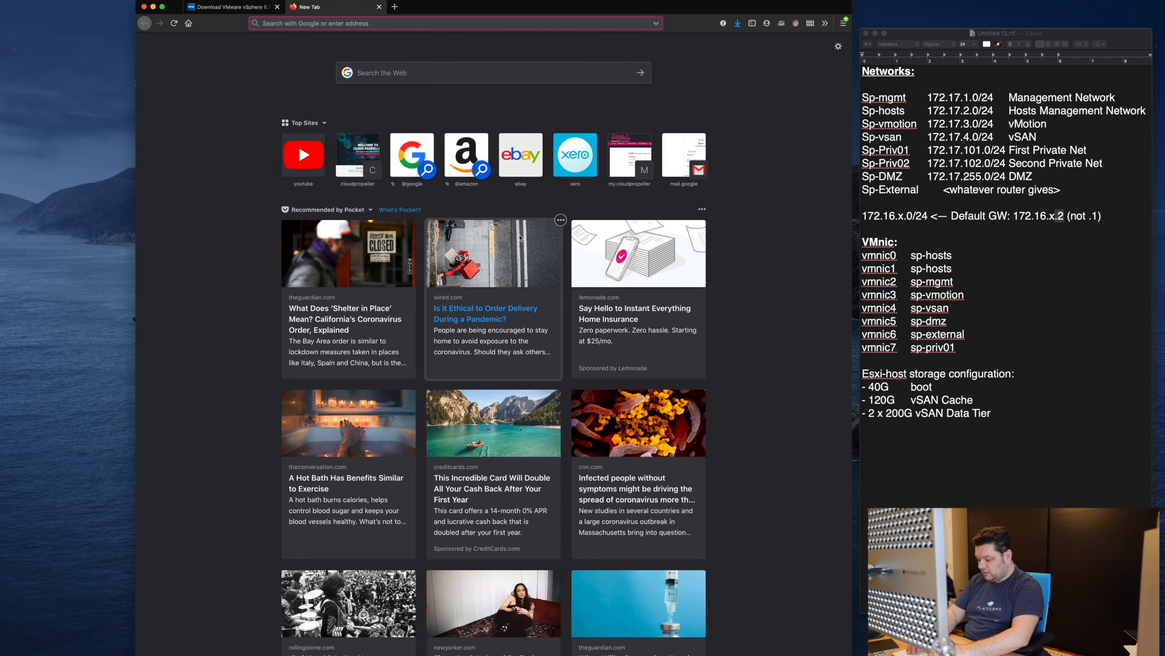
text(172.17.2.101/)
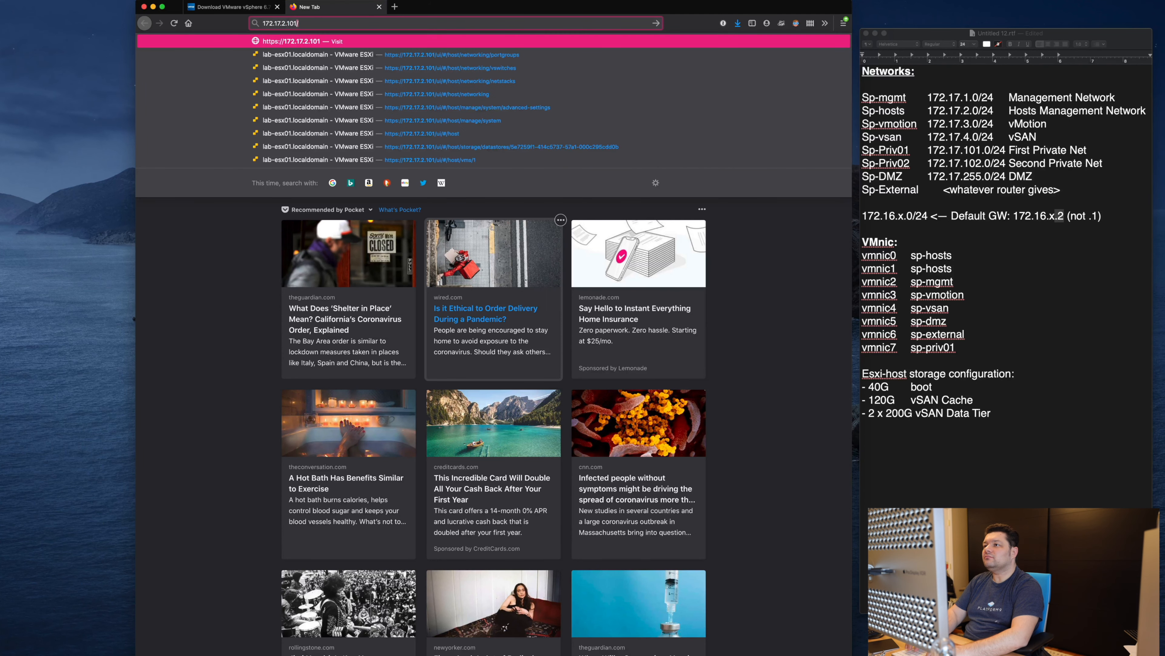
key(Return)
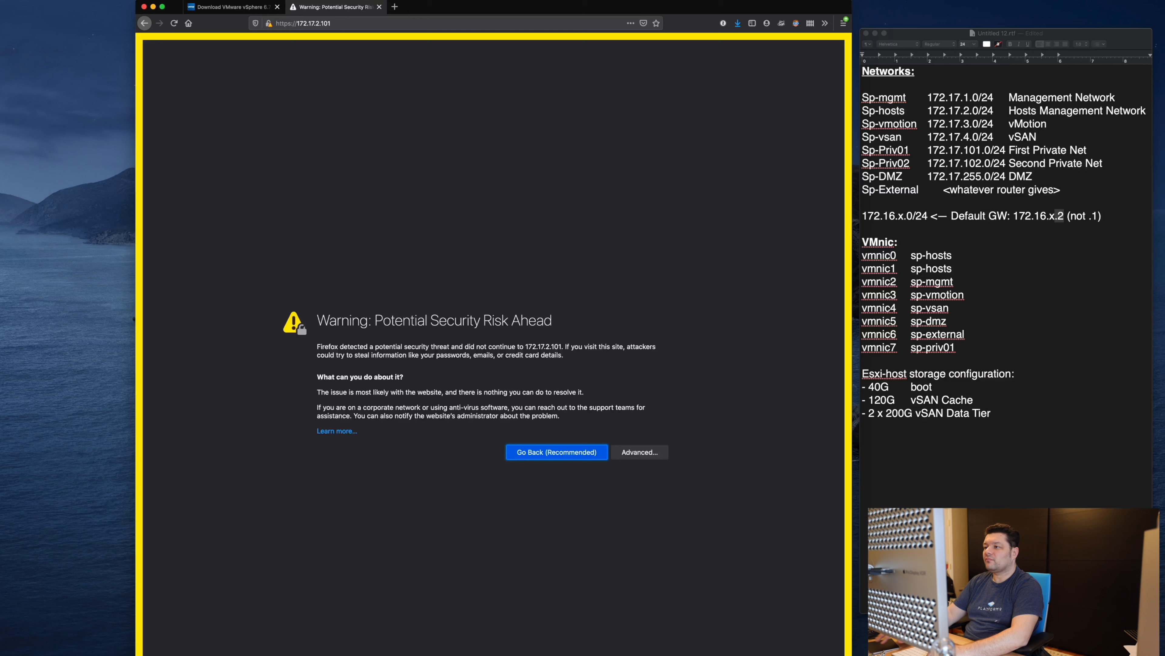
click(643, 453)
click(614, 584)
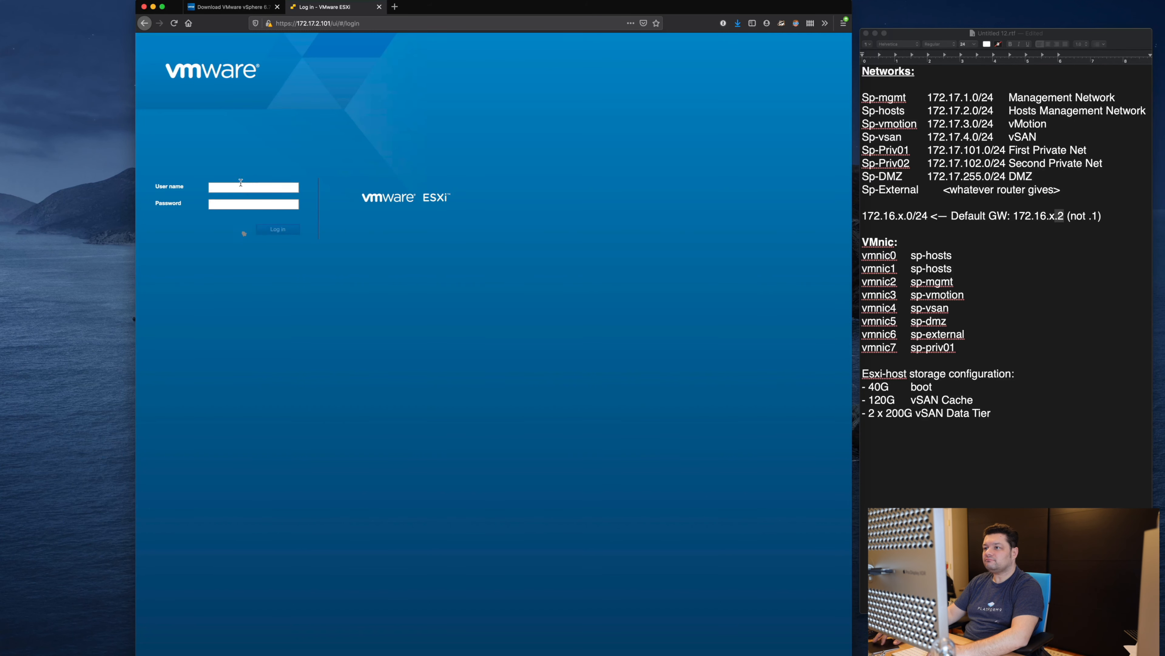
Step: Log in as root with the host password and accept the CEIP notice
text(root)
key(Tab)
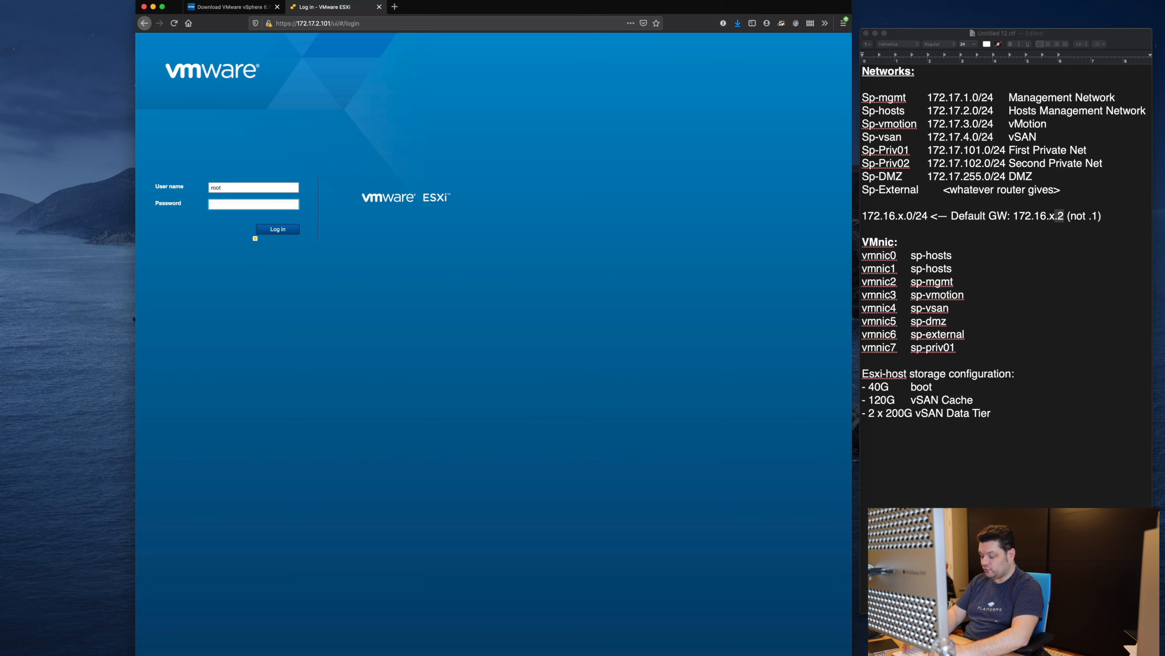
text(***********)
key(Return)
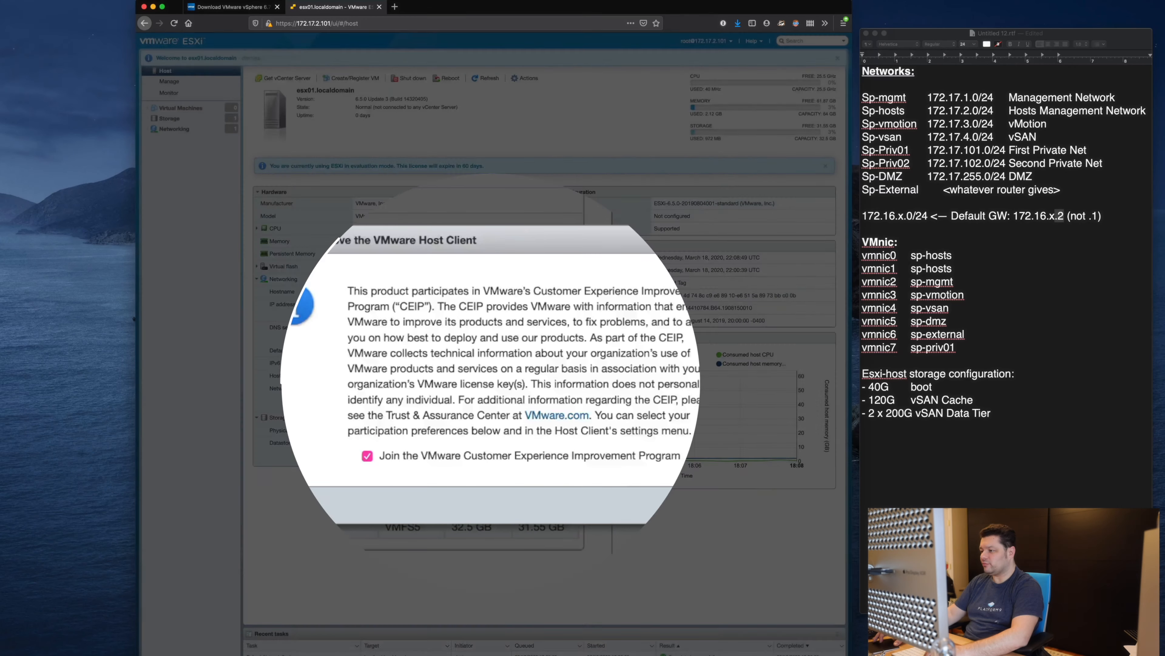
click(707, 504)
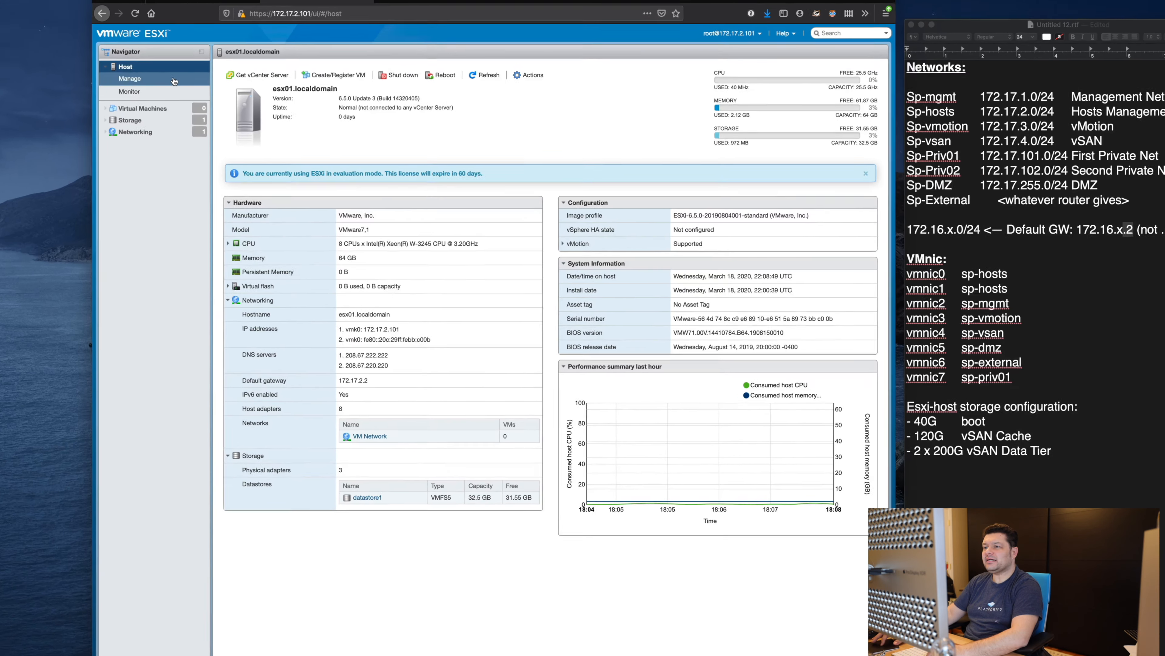
Step: Under Manage, review Time & date, Hardware, Licensing and Packages, then go to Services
click(169, 81)
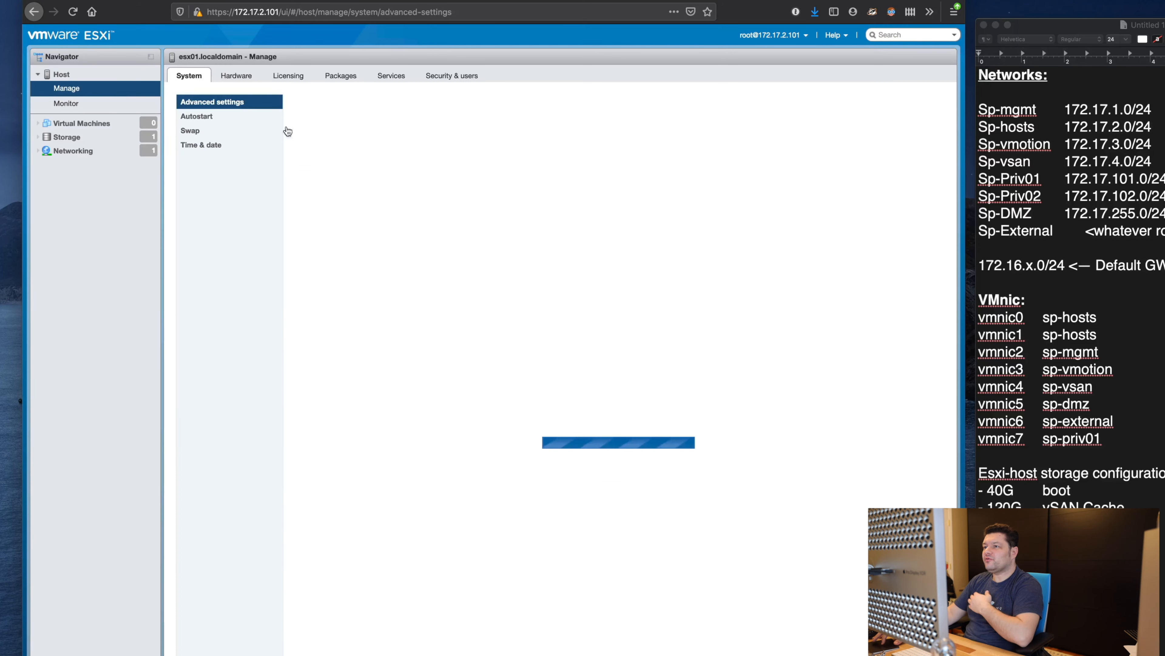
click(259, 147)
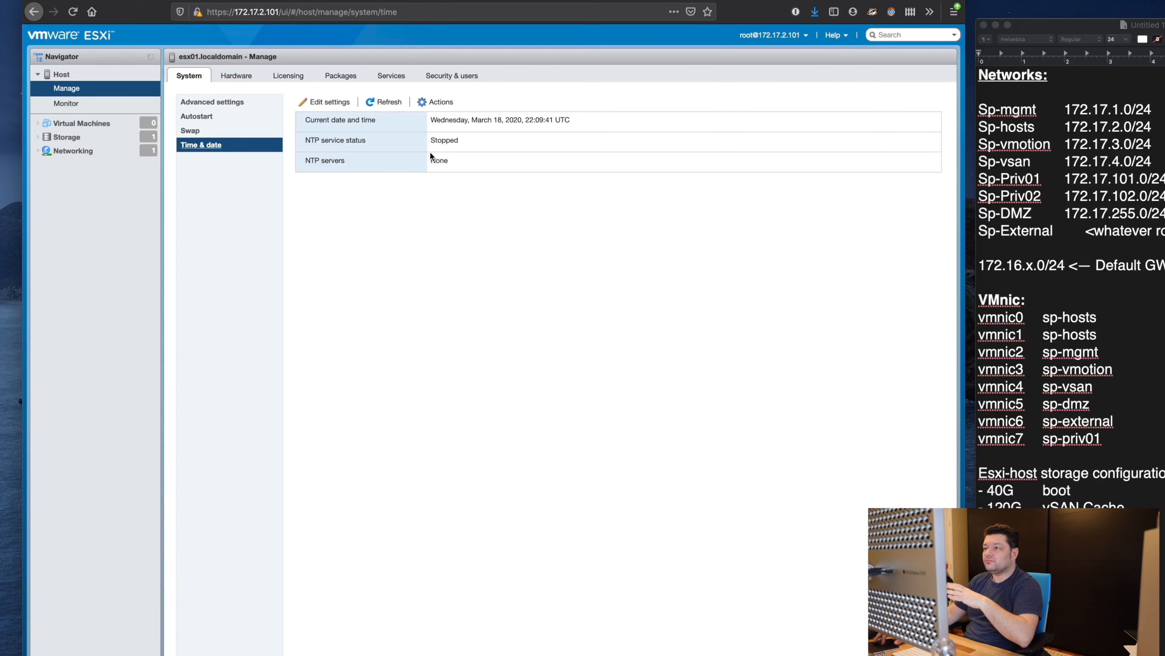
click(243, 78)
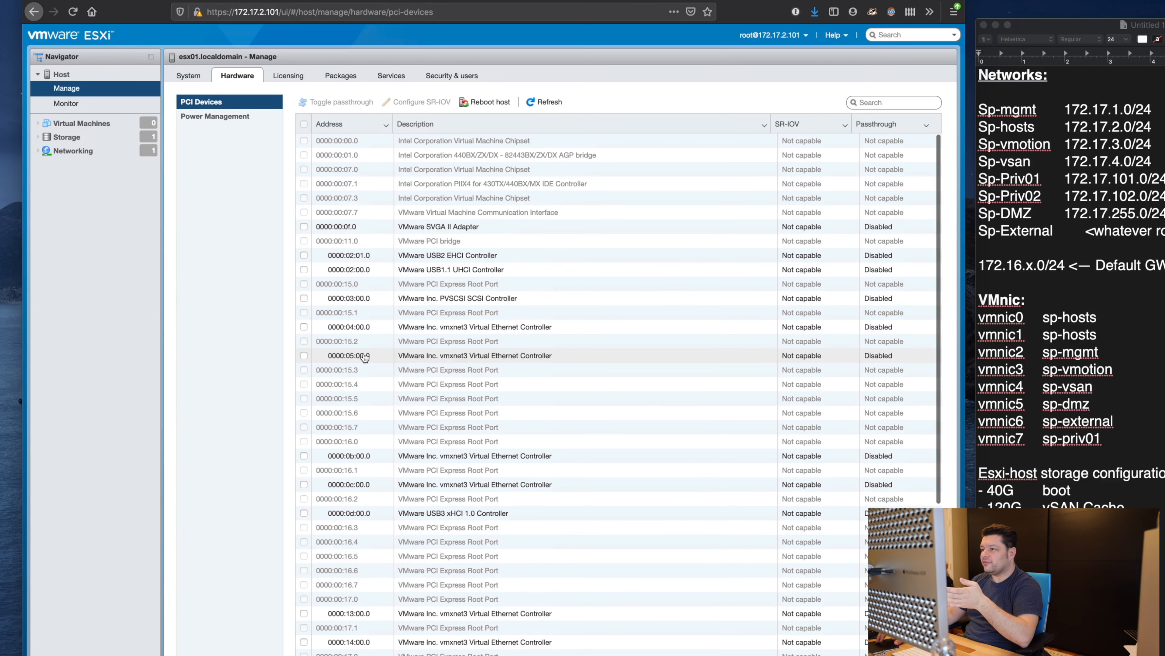
scroll(347, 519, down, 5)
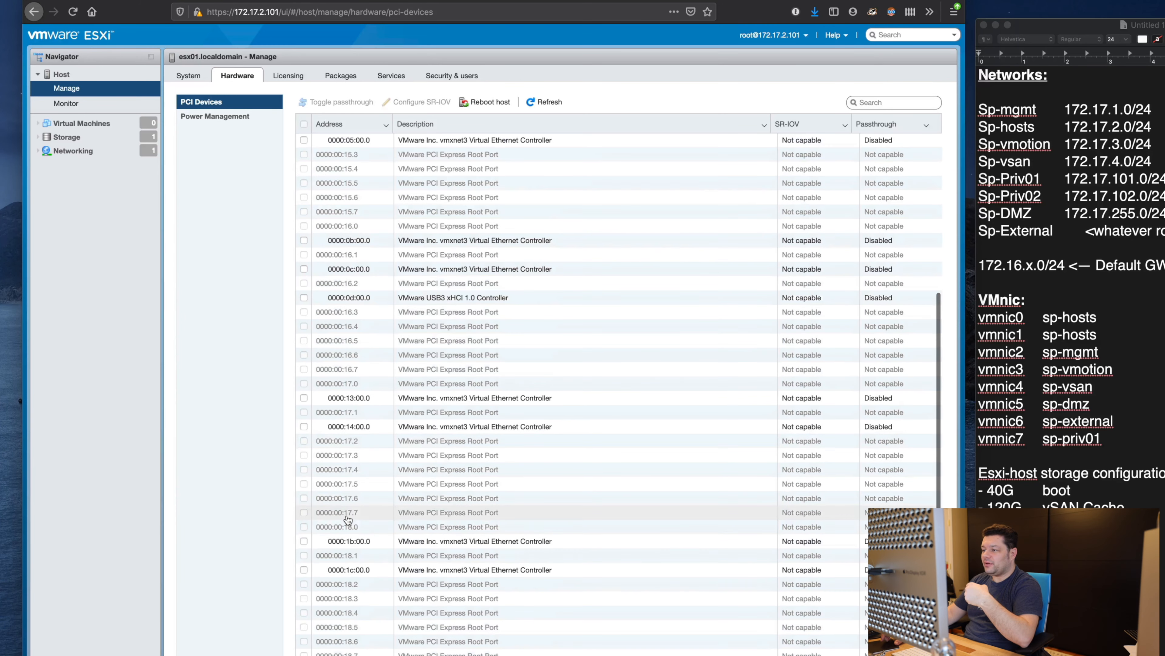
scroll(347, 519, up, 5)
click(288, 76)
click(342, 76)
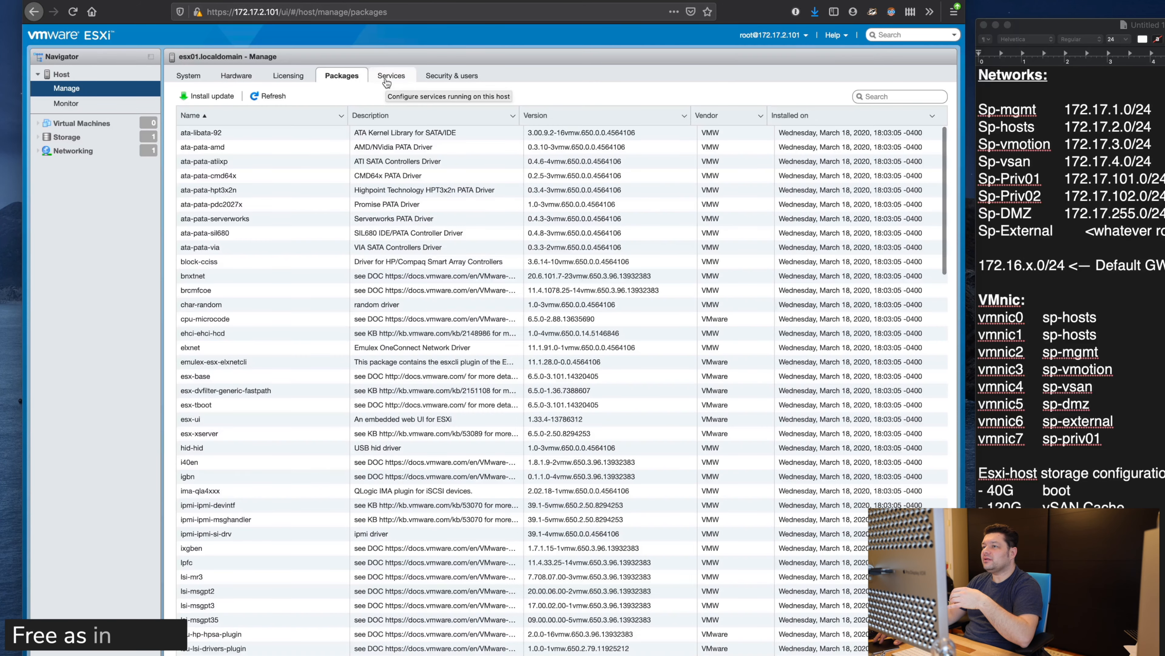
click(394, 77)
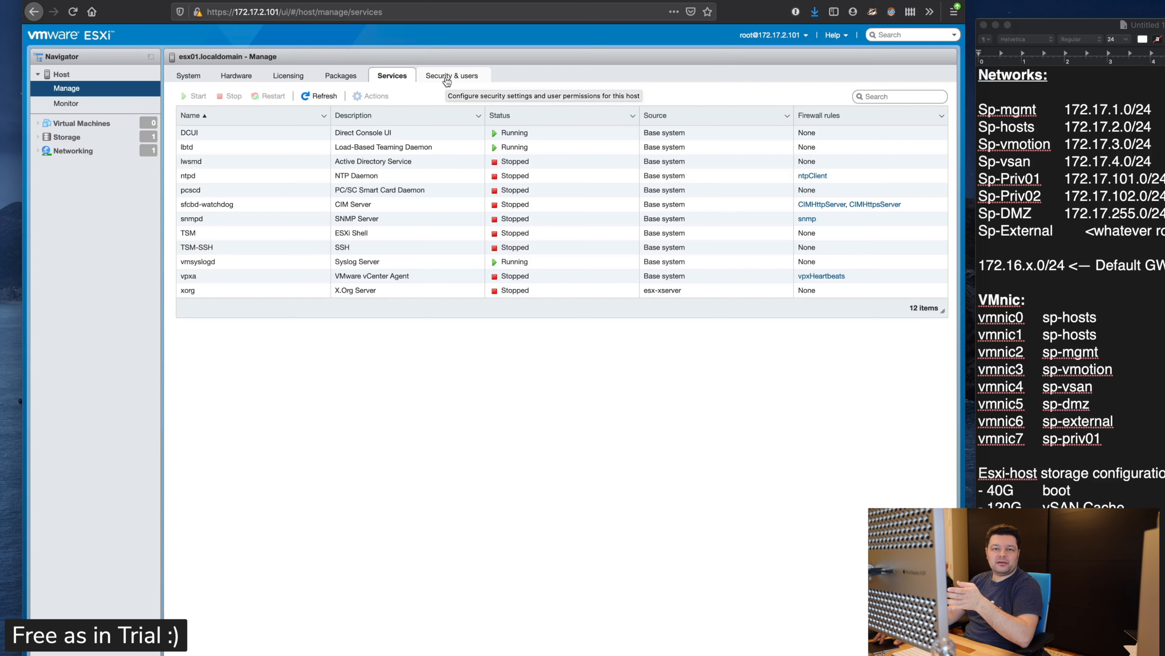
Step: Set TSM-SSH's policy to start and stop with host, then start it now
click(269, 254)
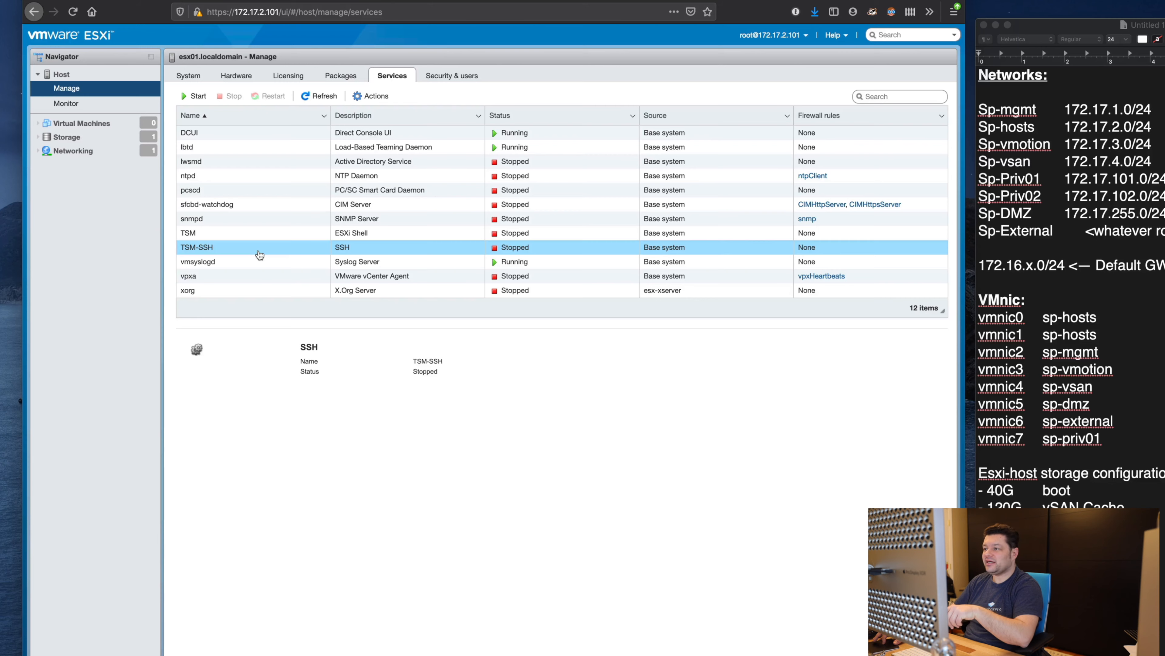
click(371, 95)
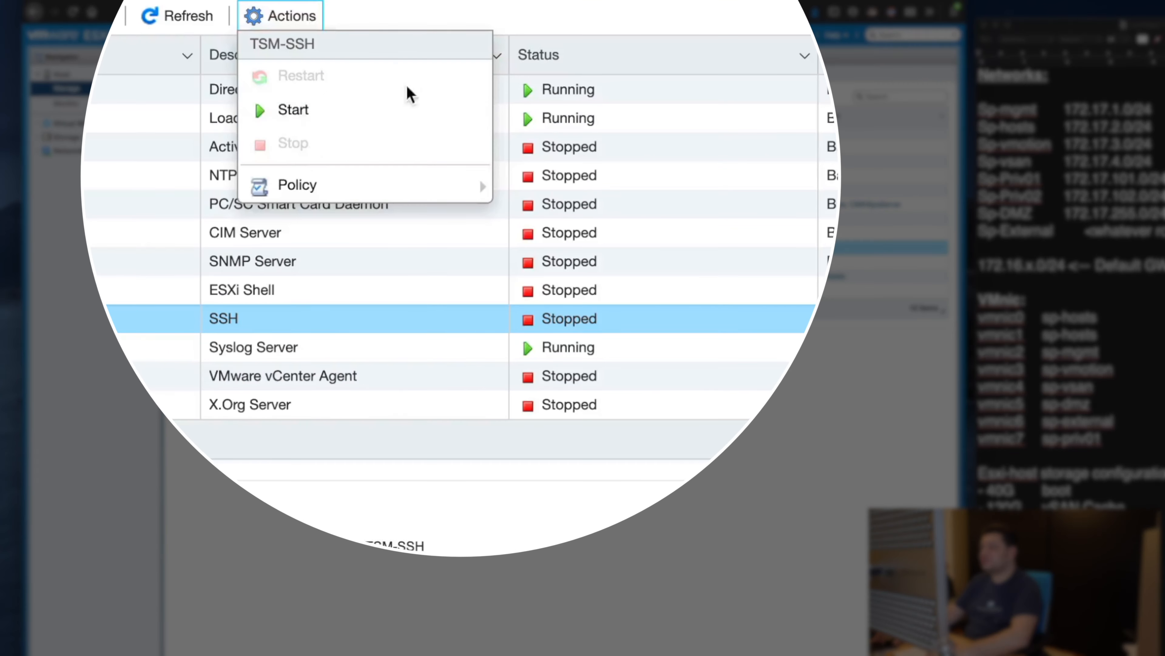
mouse_move(429, 183)
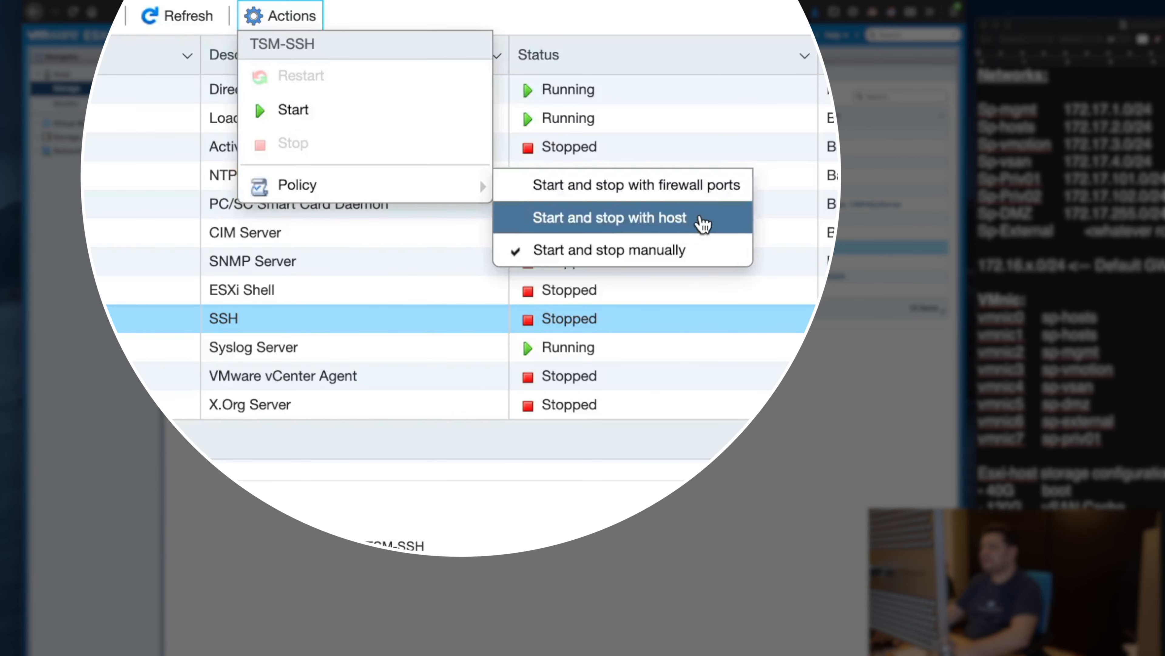
click(702, 221)
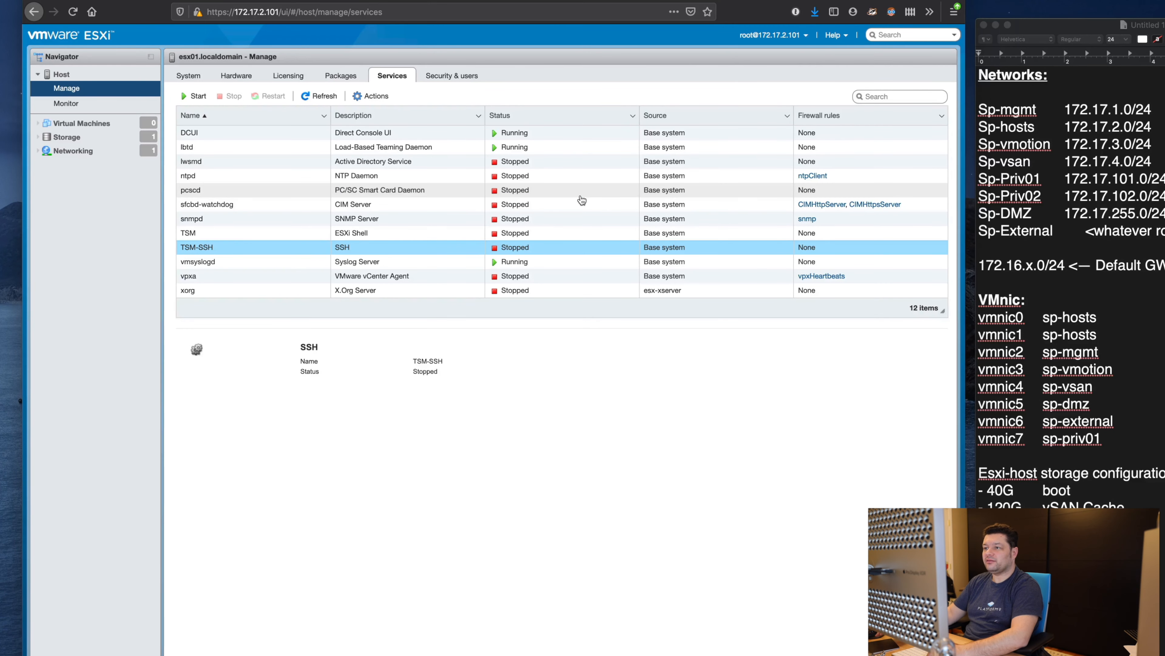
click(373, 96)
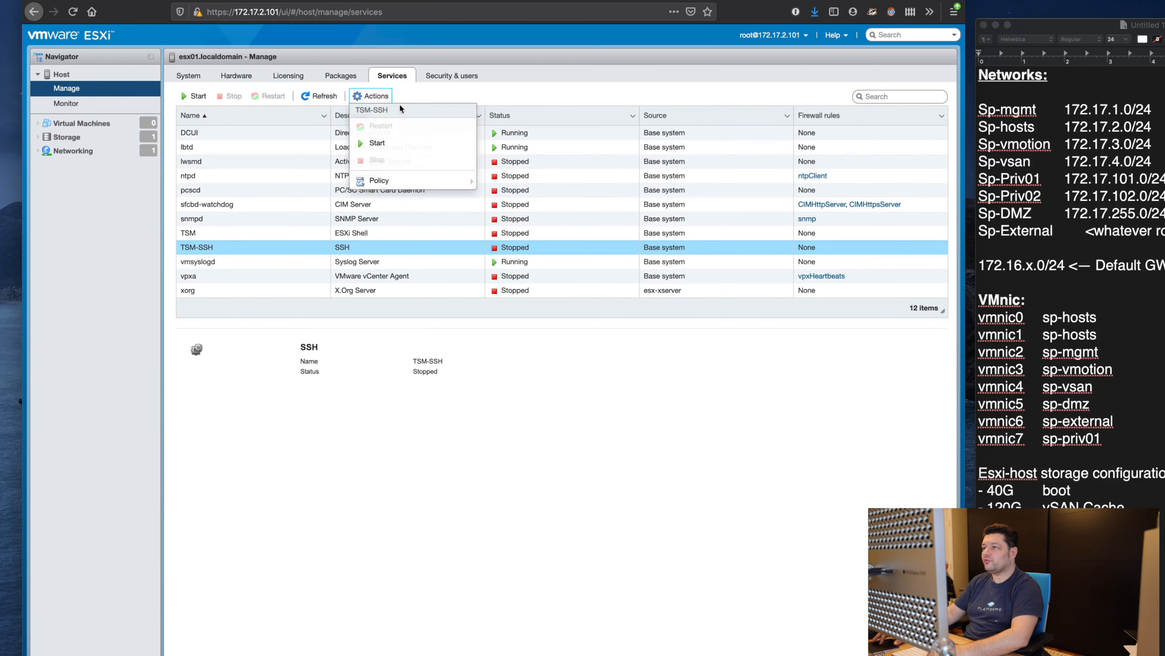
click(374, 143)
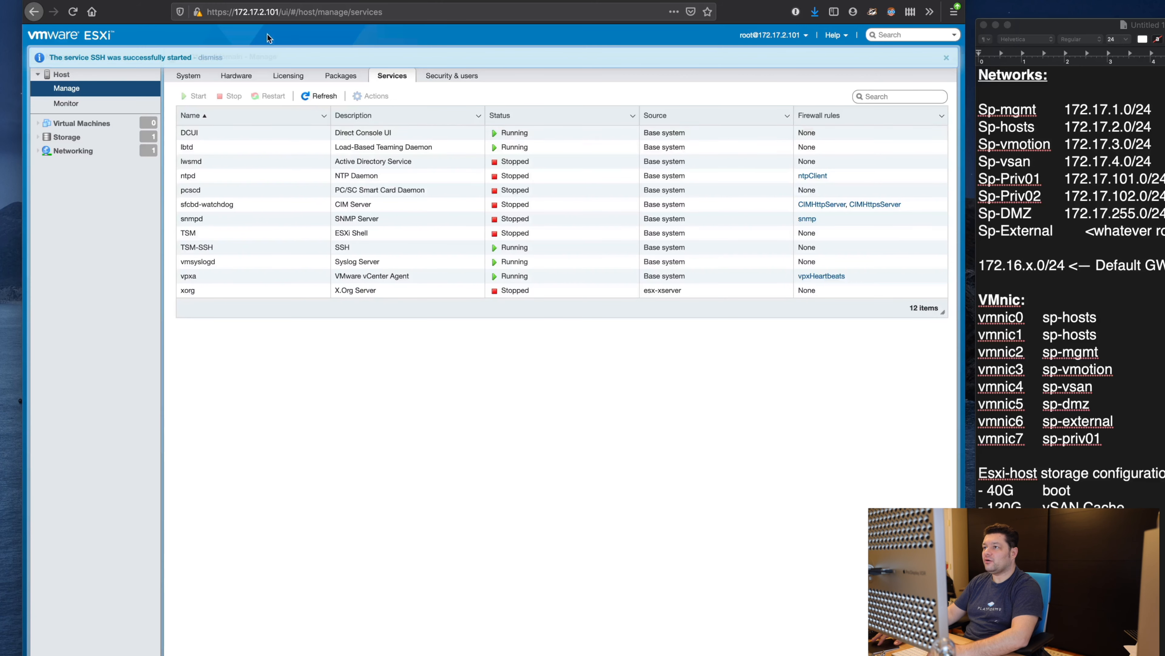
click(212, 56)
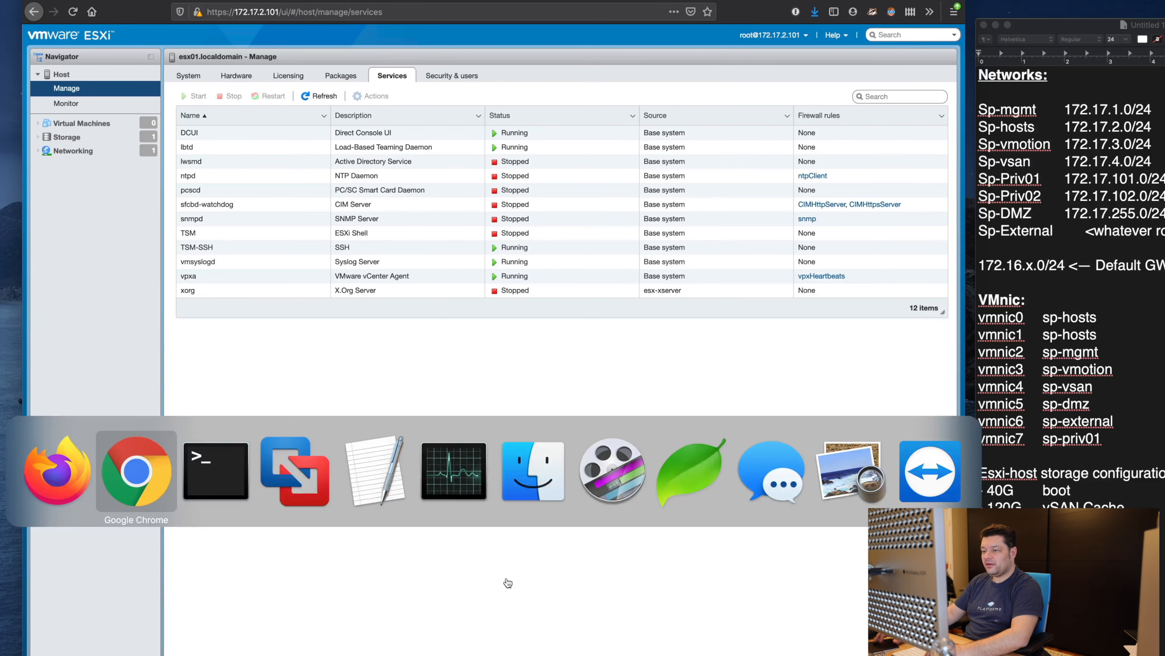
key(super+Tab)
key(super+Tab)
text(ssh root@)
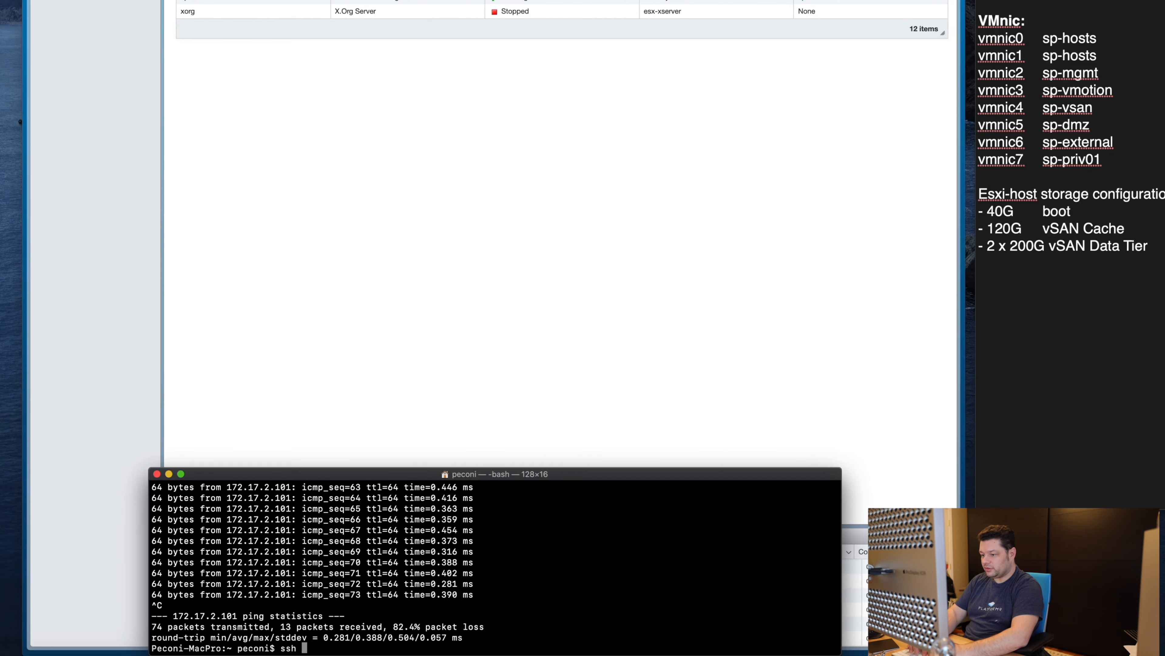
text(1)
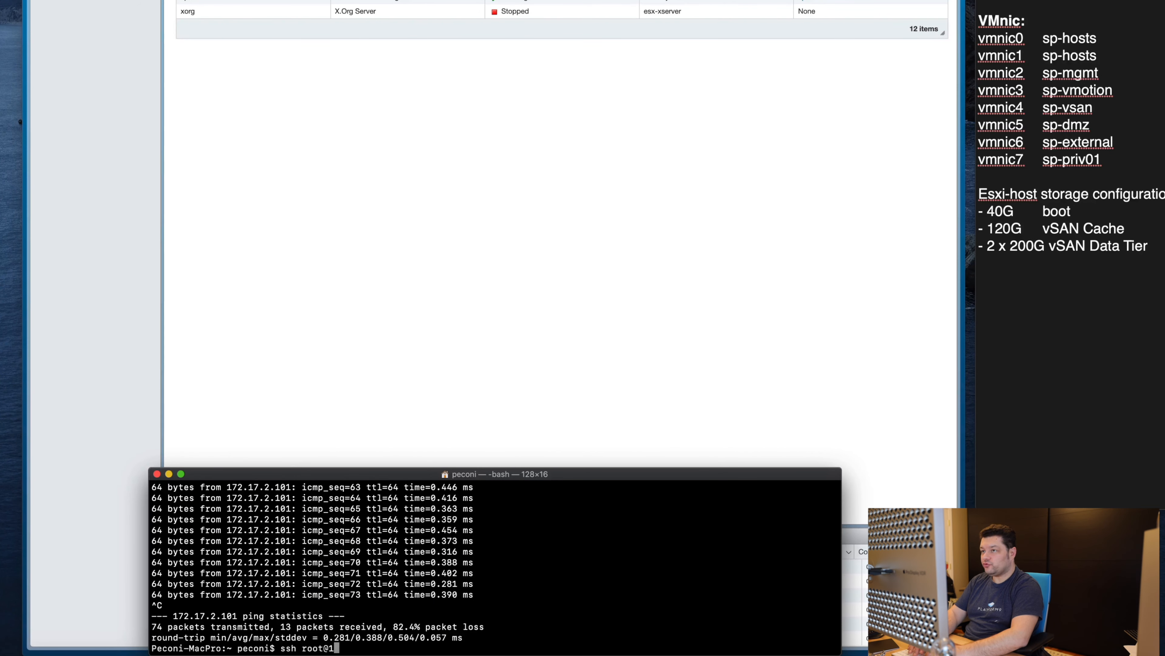
text(72.17.2.101)
key(Return)
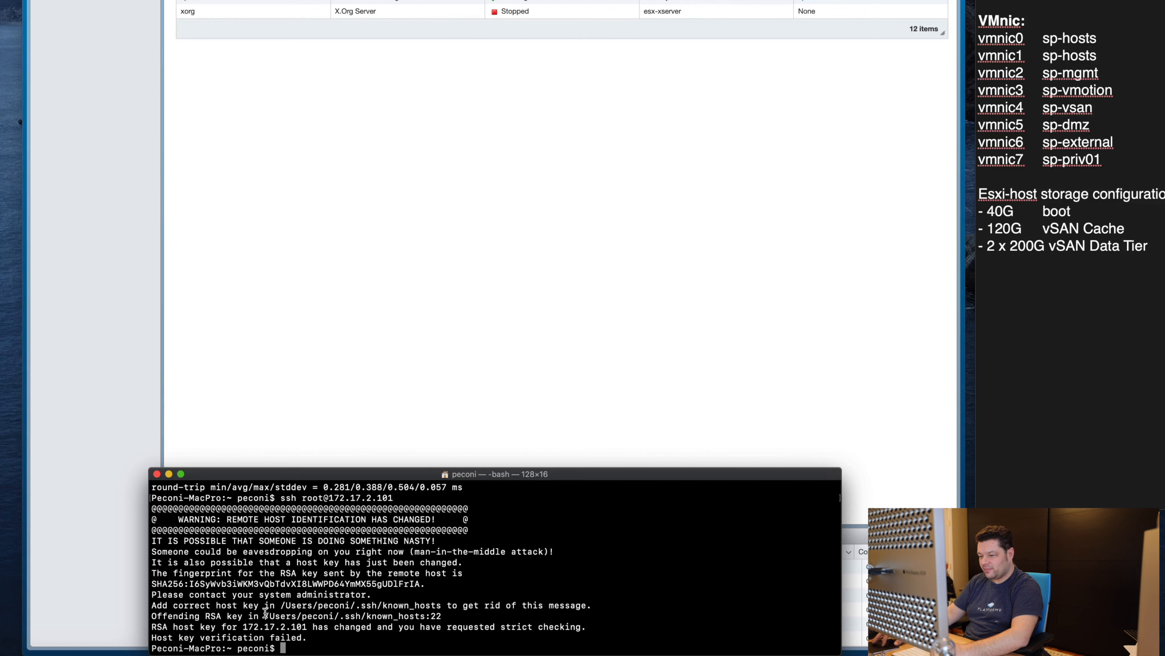
drag(265, 615, 426, 619)
click(433, 620)
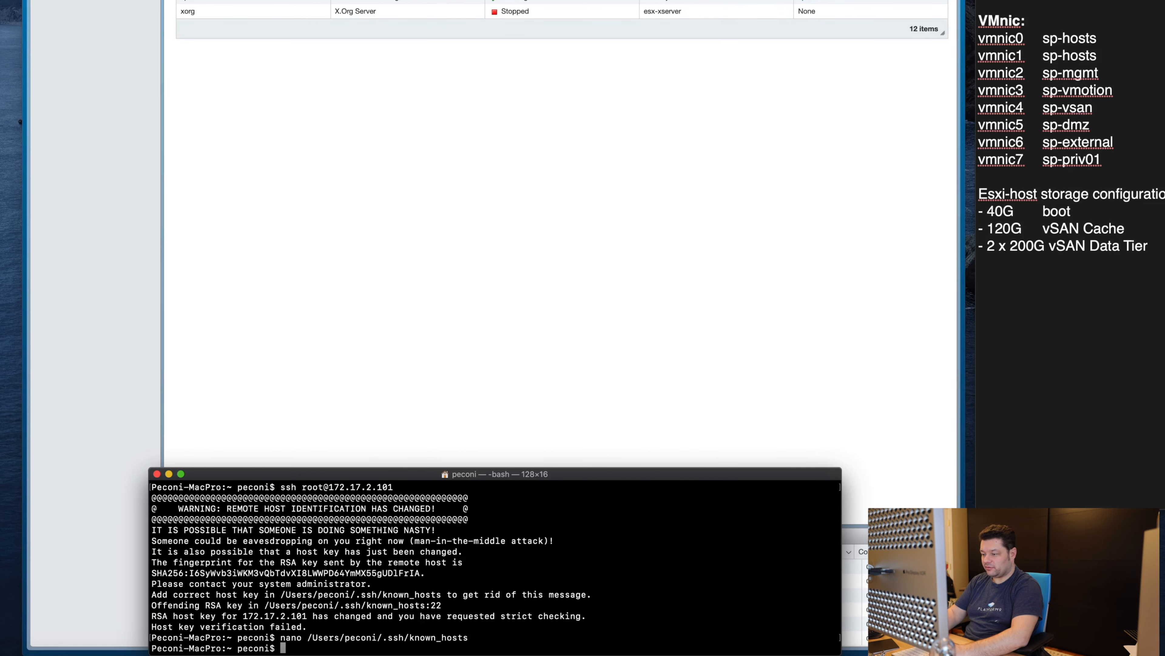
text(rm -)
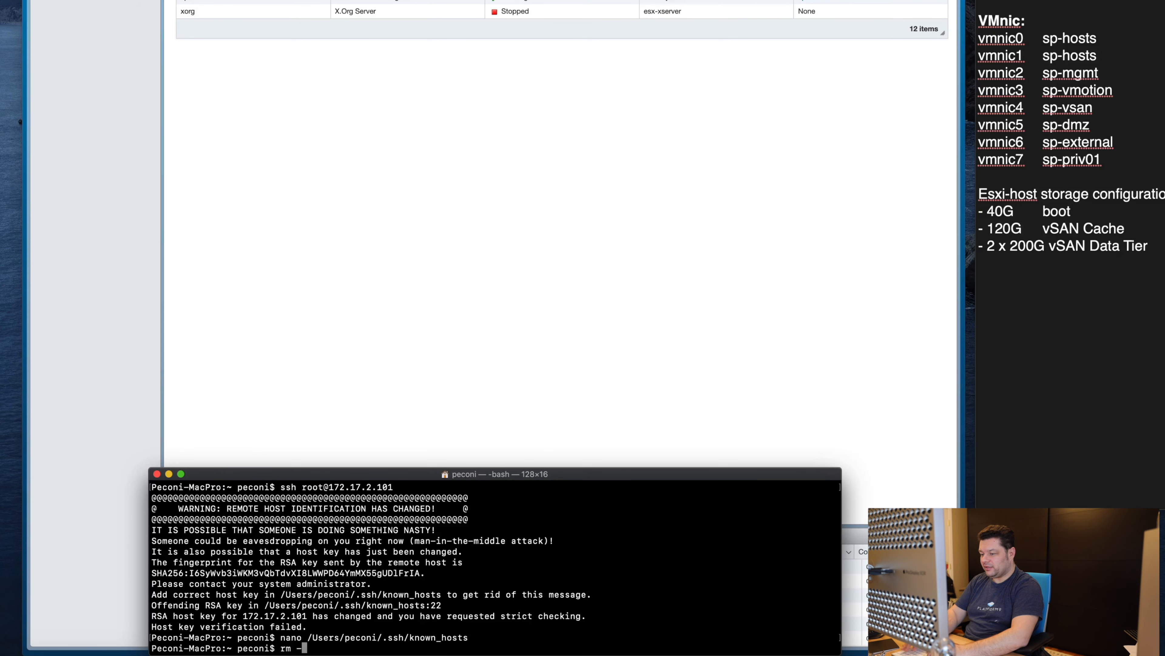
key(BackSpace)
text(/Users/peconi/.ssh/k)
key(Tab)
key(Return)
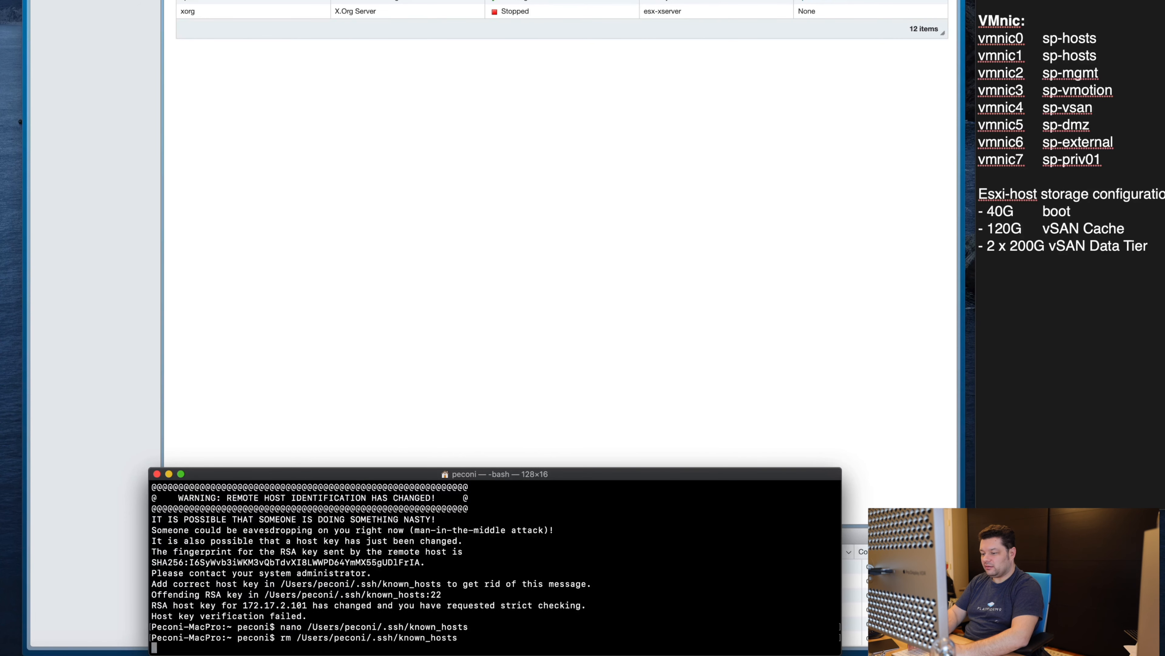
Step: Reconnect over SSH, accept the host's new key, and log in
key(Up)
key(Up)
key(Up)
key(Return)
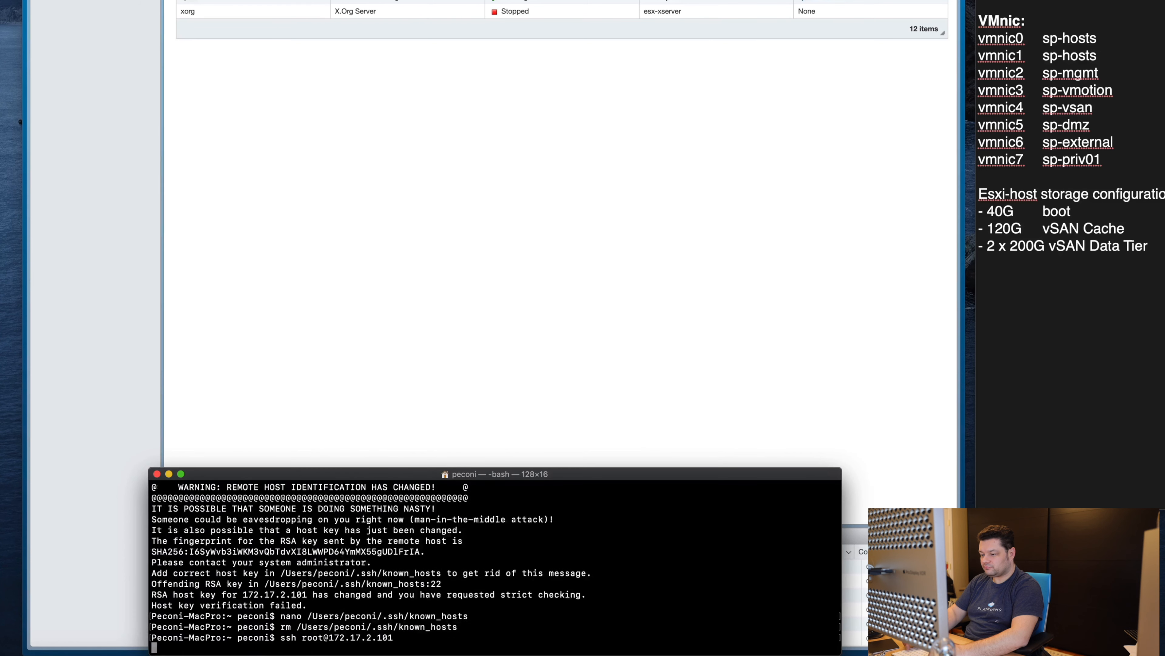
text(yes)
key(Return)
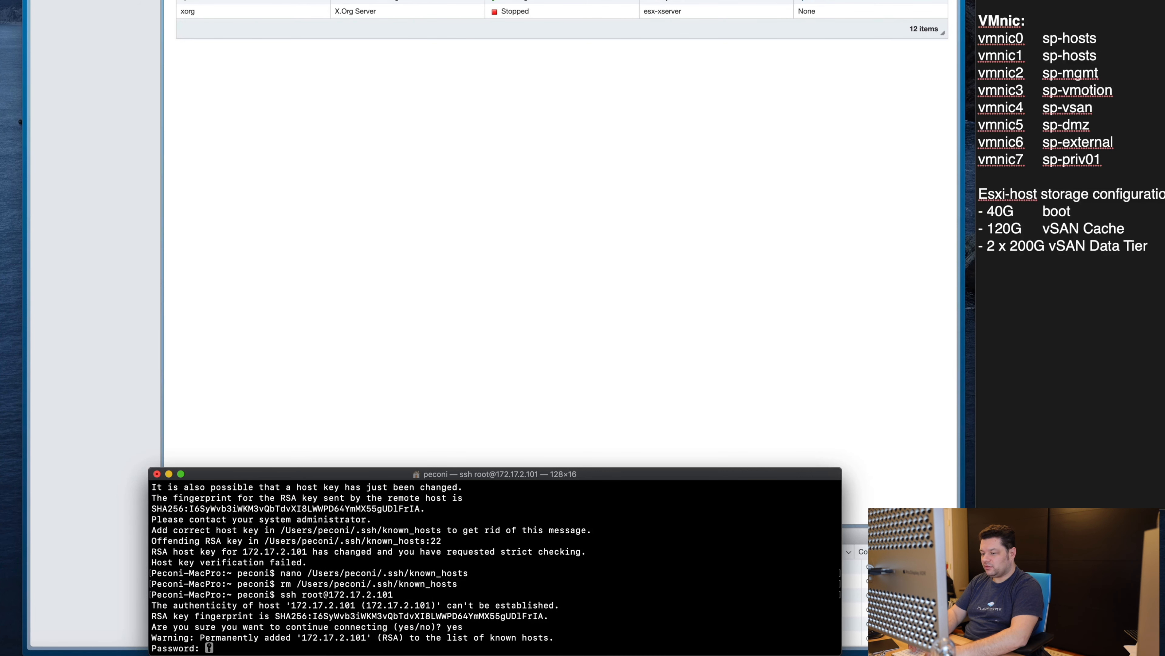
key(Return)
key(Return)
key(Return)
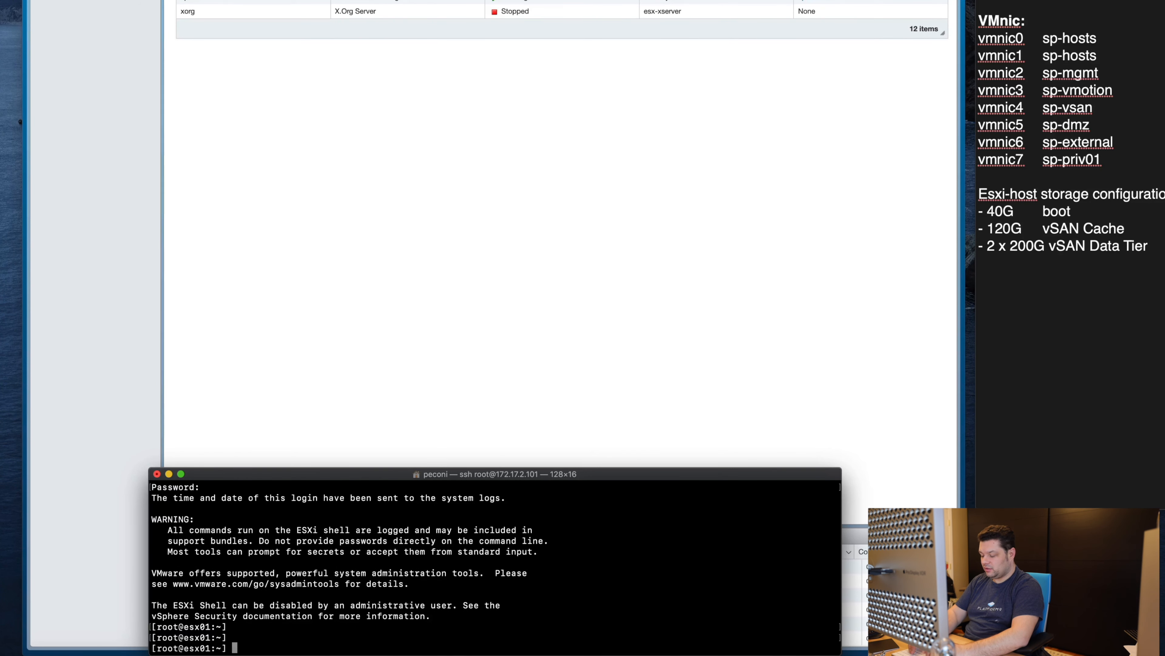
Step: From the host, ping 8.8.8.8 and google.com to confirm connectivity
text(ping 8.8.8.8)
key(Return)
key(ctrl+c)
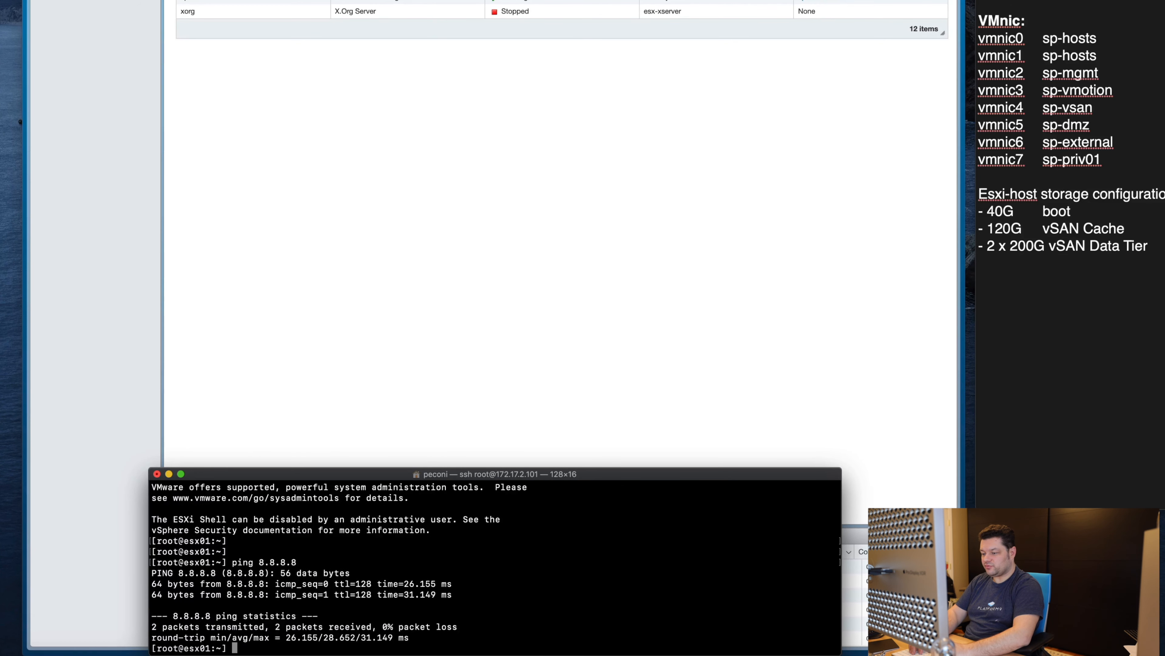
text(ping google.com)
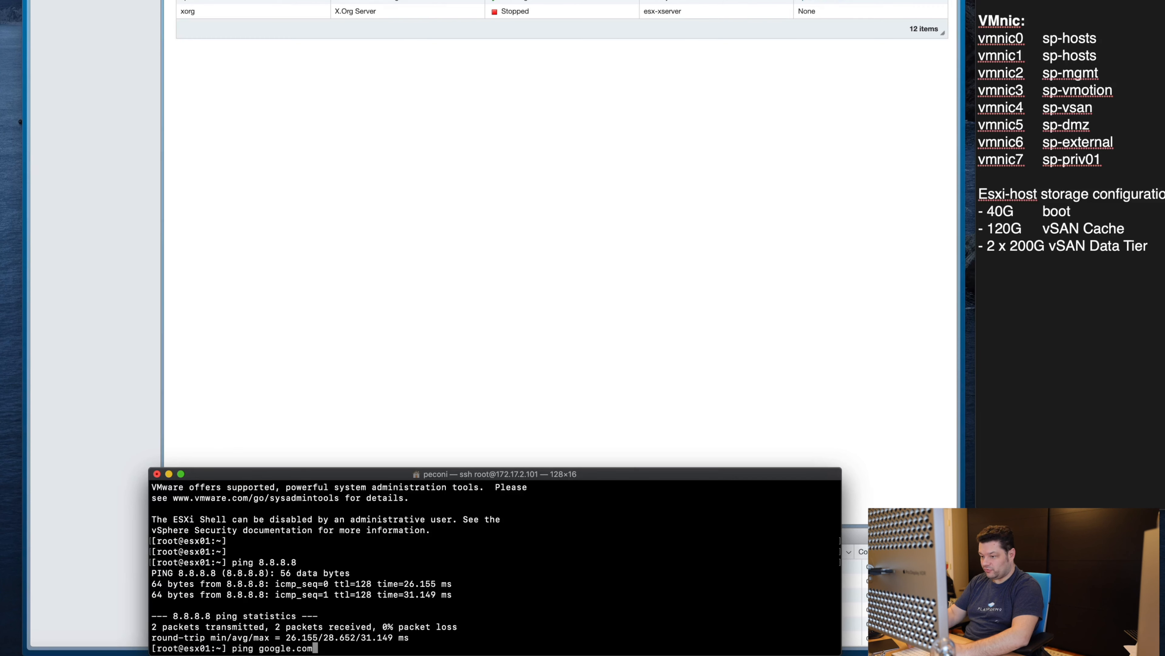
key(Return)
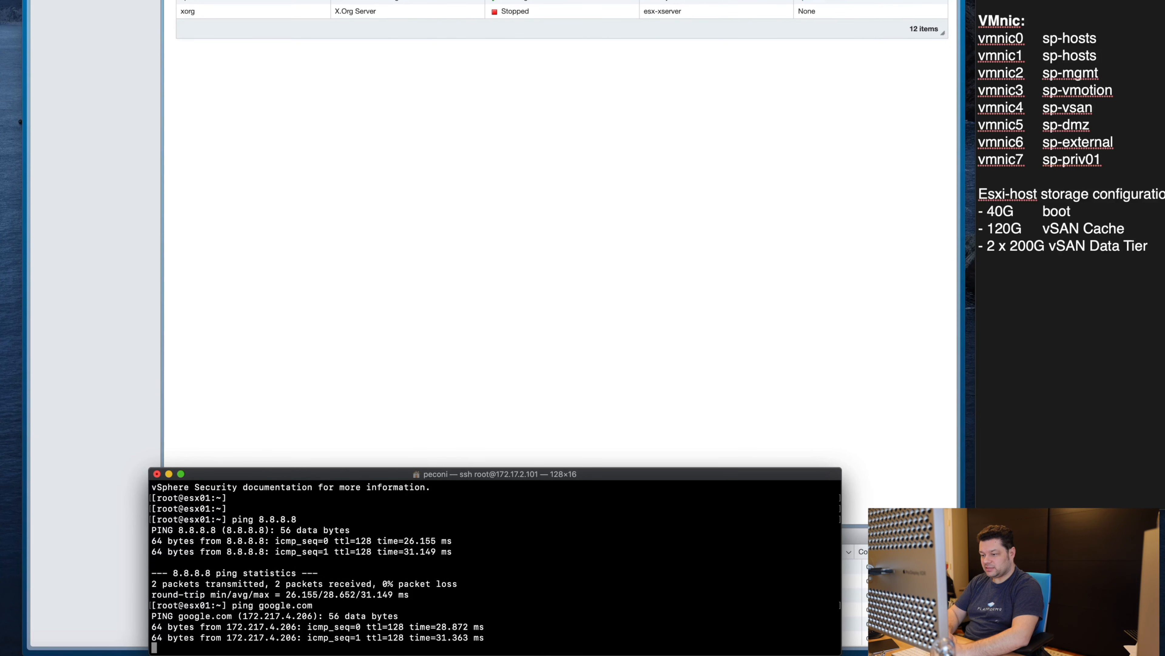
key(ctrl+c)
Step: Return to the esx01 console and select Test Management Network
key(super+Tab)
key(super+Tab)
key(super+Tab)
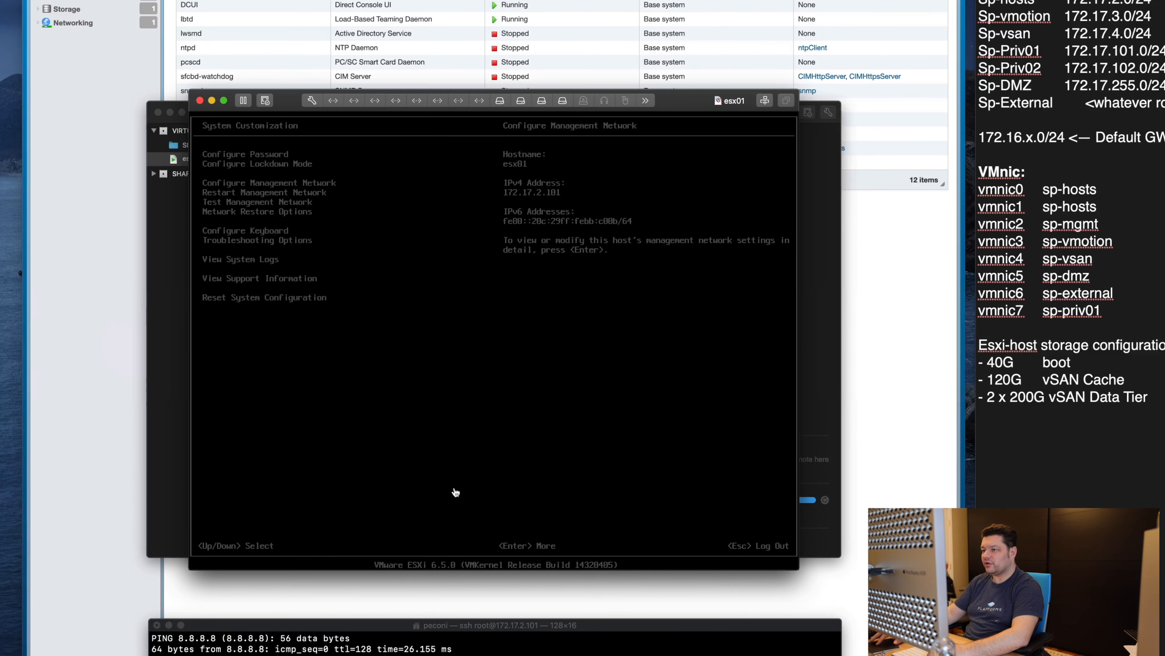
click(455, 492)
key(Down)
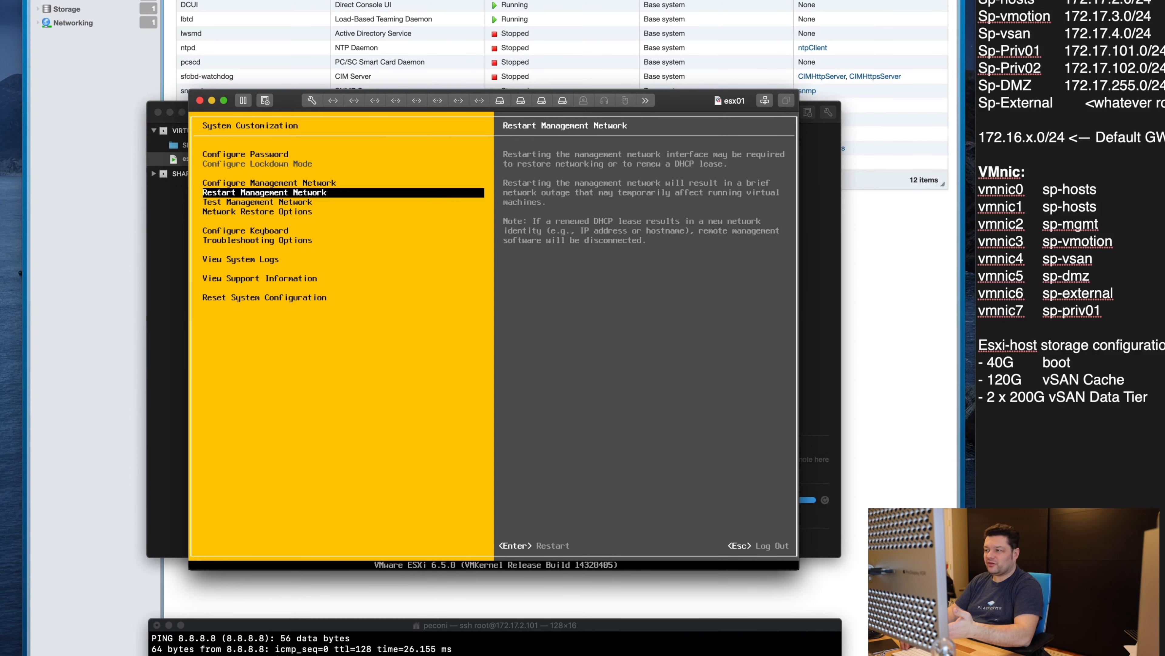
key(Down)
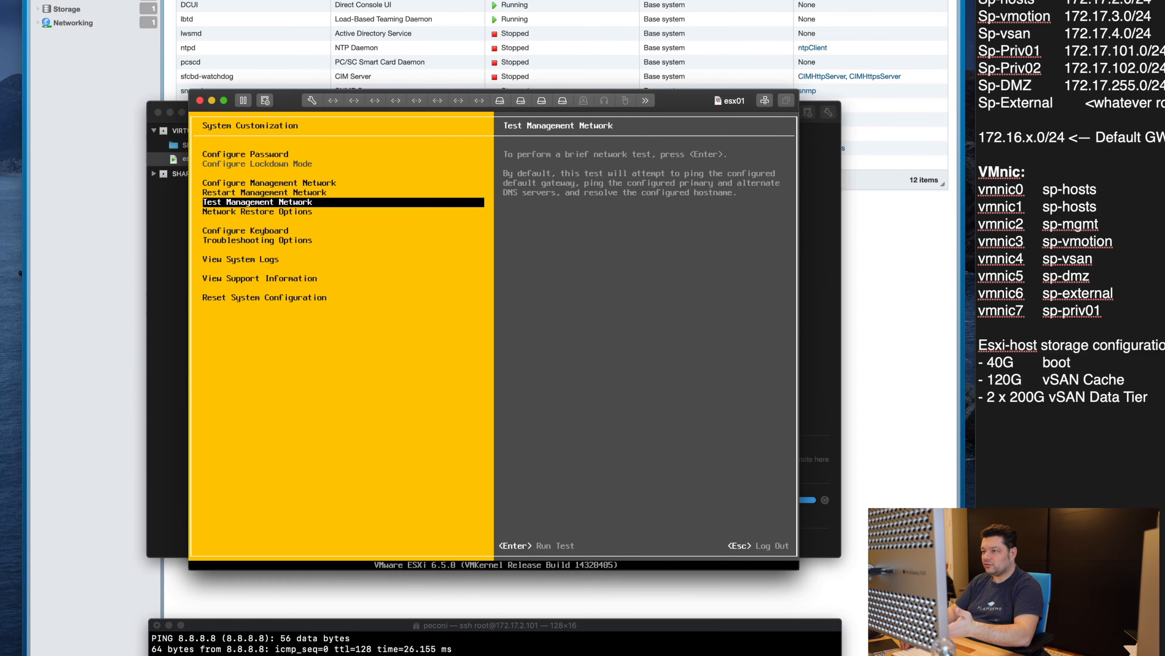
Step: Run the management network test resolving 8.8.8.8 and dismiss the all-OK results
key(Return)
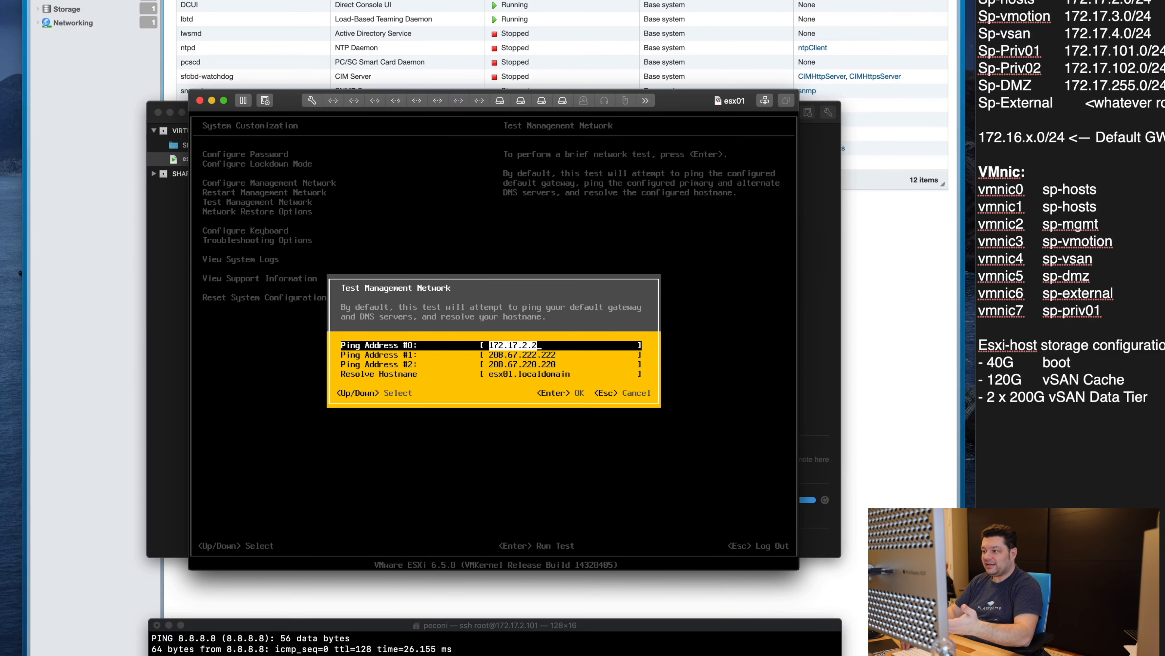
key(Down)
key(Down)
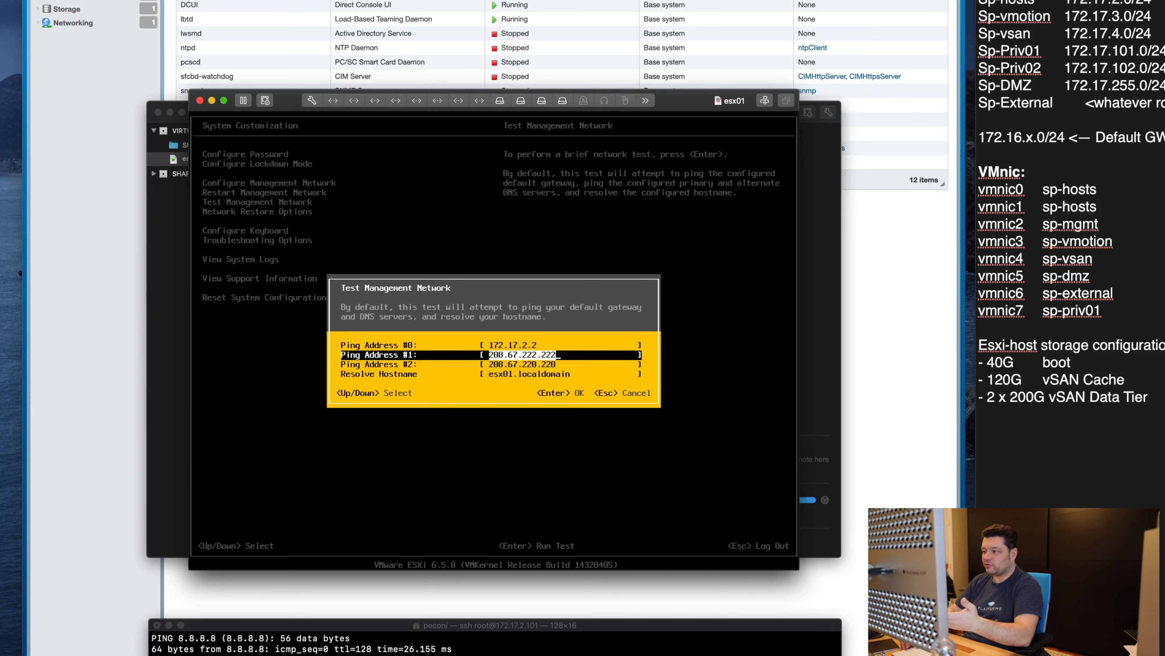
key(Down)
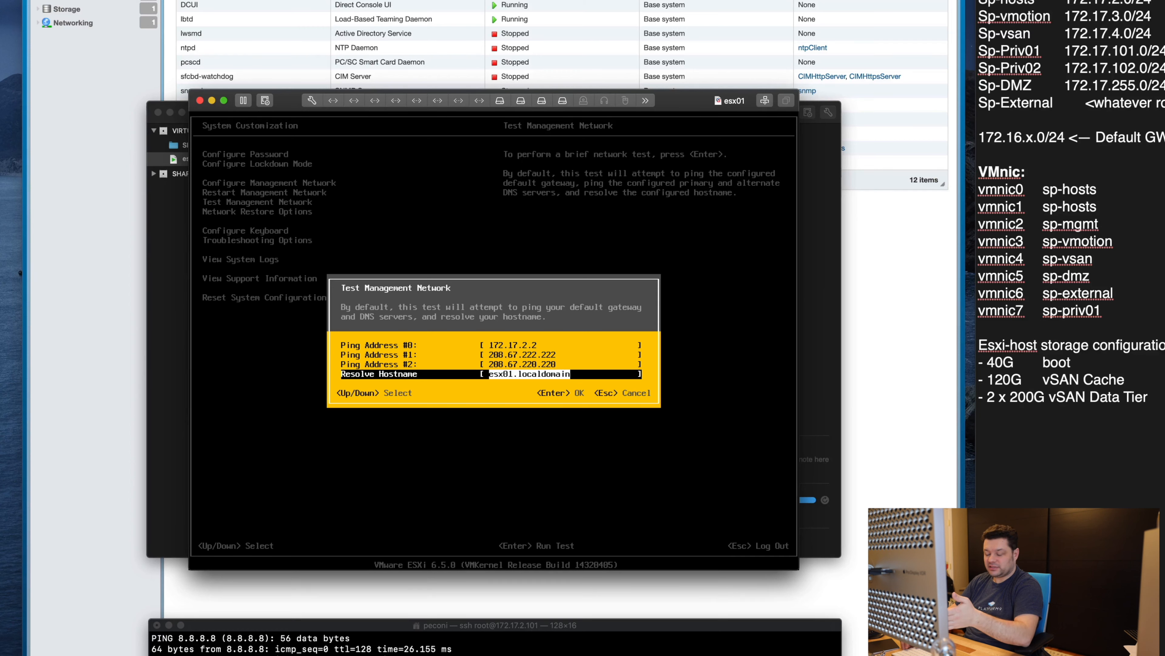
key(BackSpace)
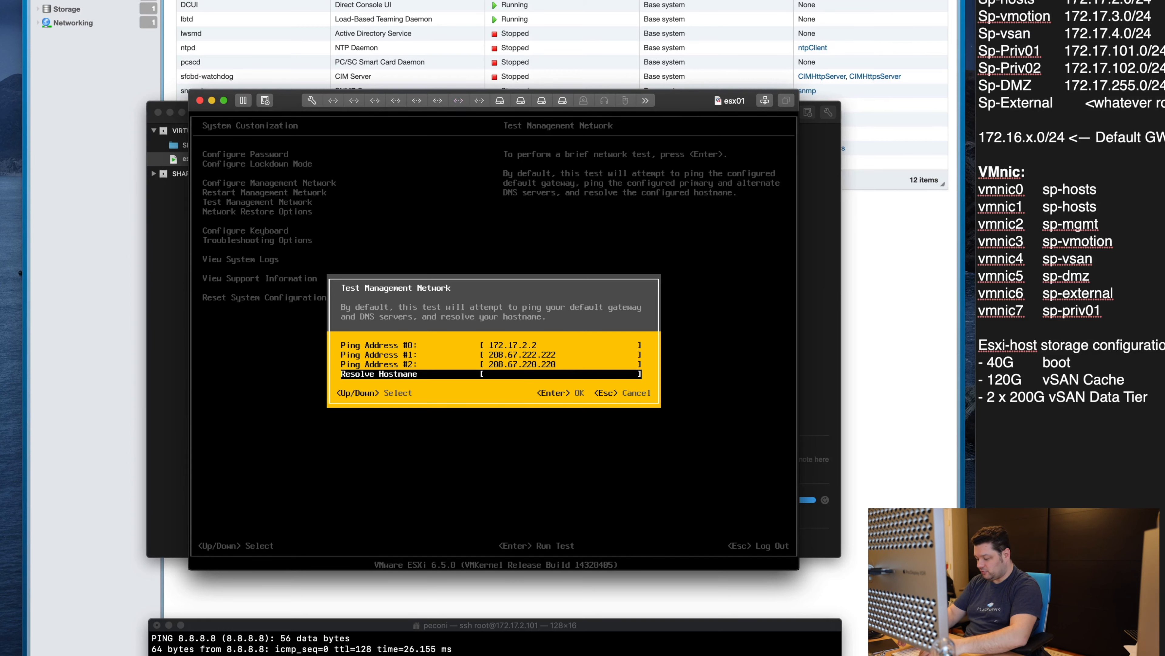
text(8.8.8.8)
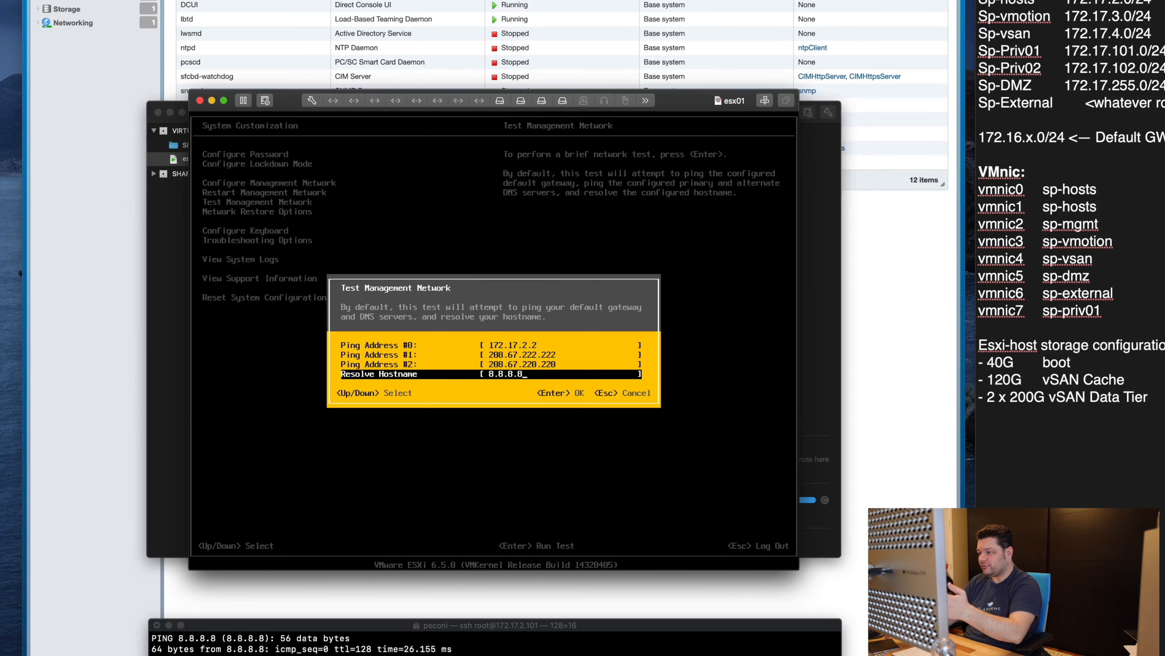
key(Return)
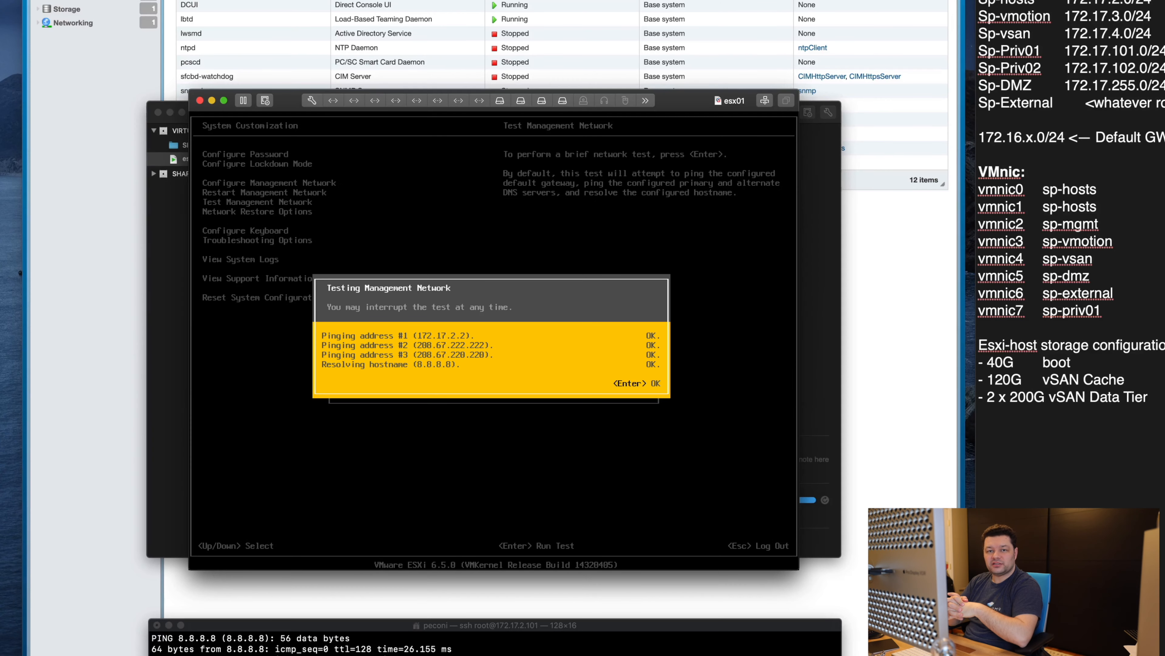
key(Return)
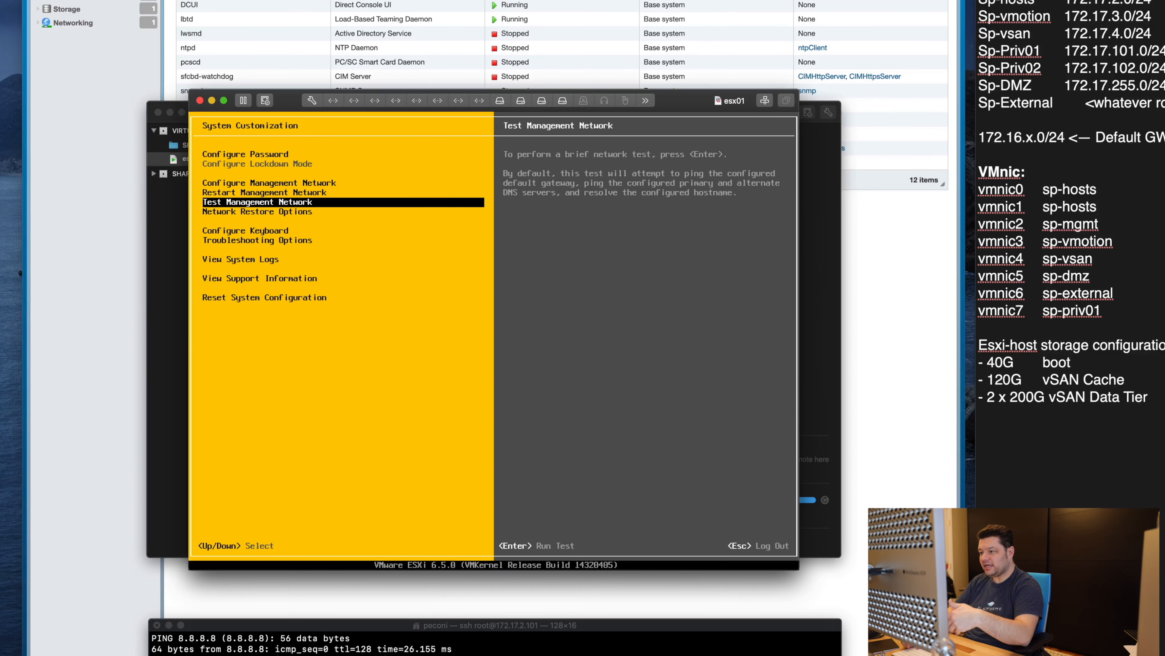
Step: Close the esx01 console and move esx01 into the SILFEN PATH library folder
key(Escape)
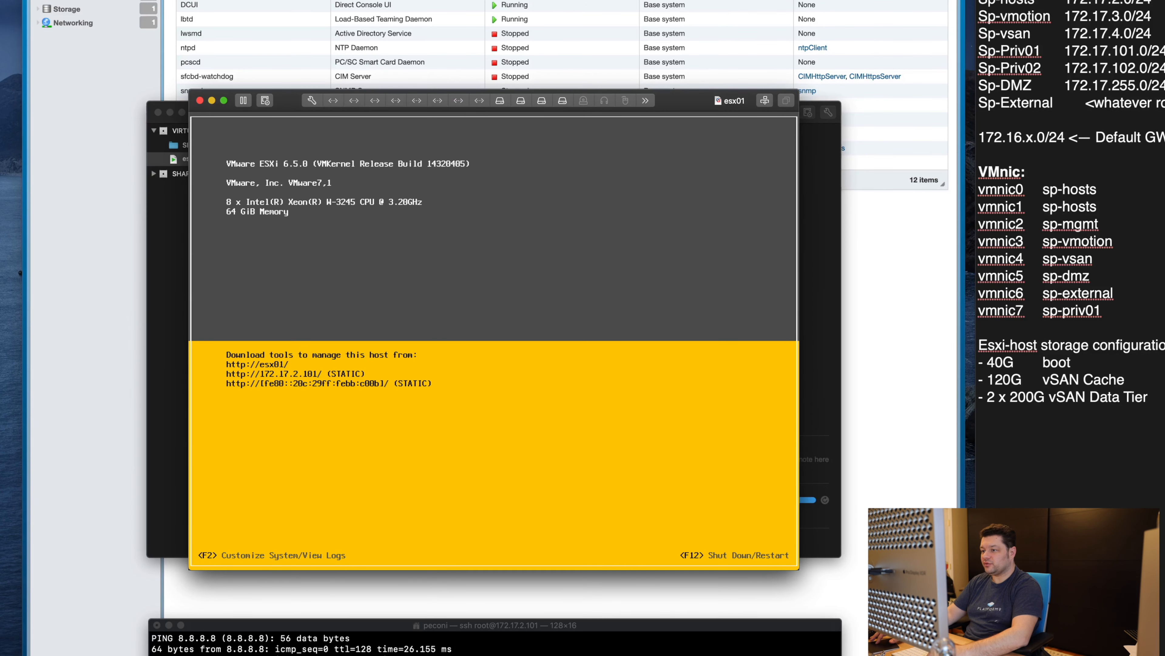
click(212, 100)
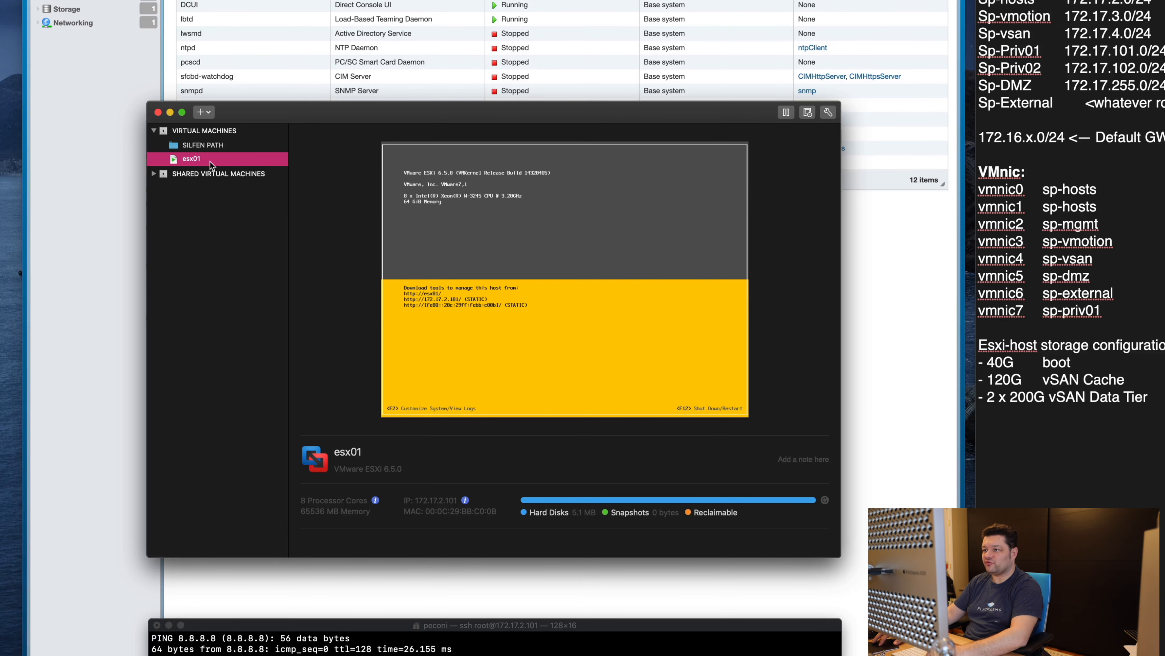
drag(195, 160, 193, 145)
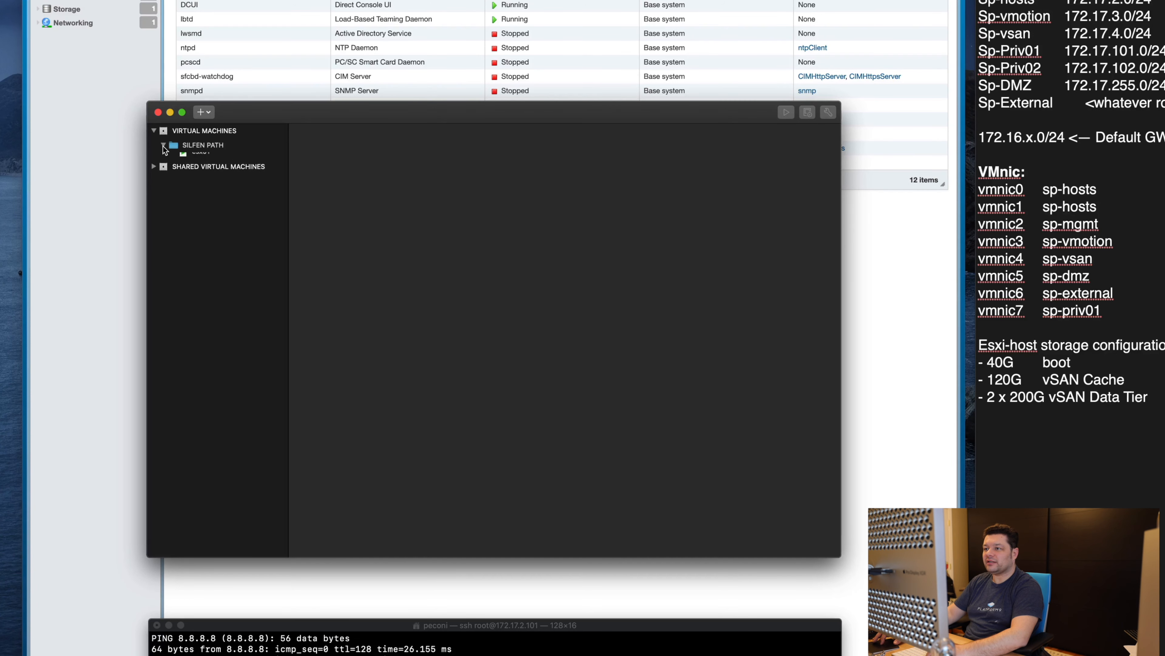
click(264, 159)
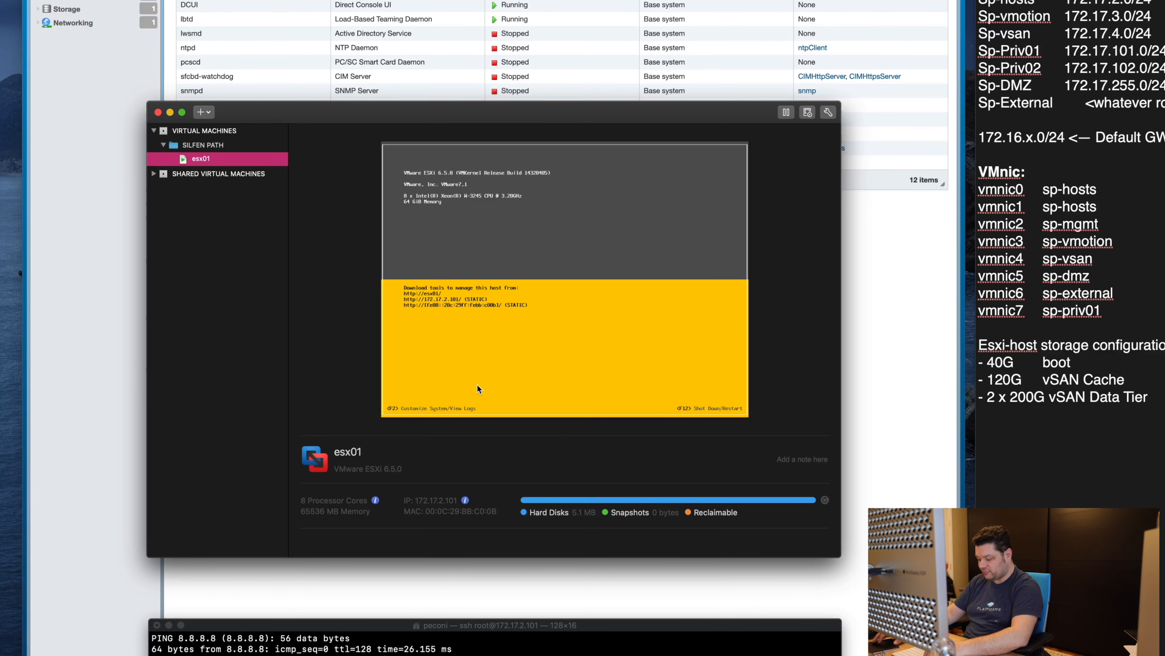
key(super+Tab)
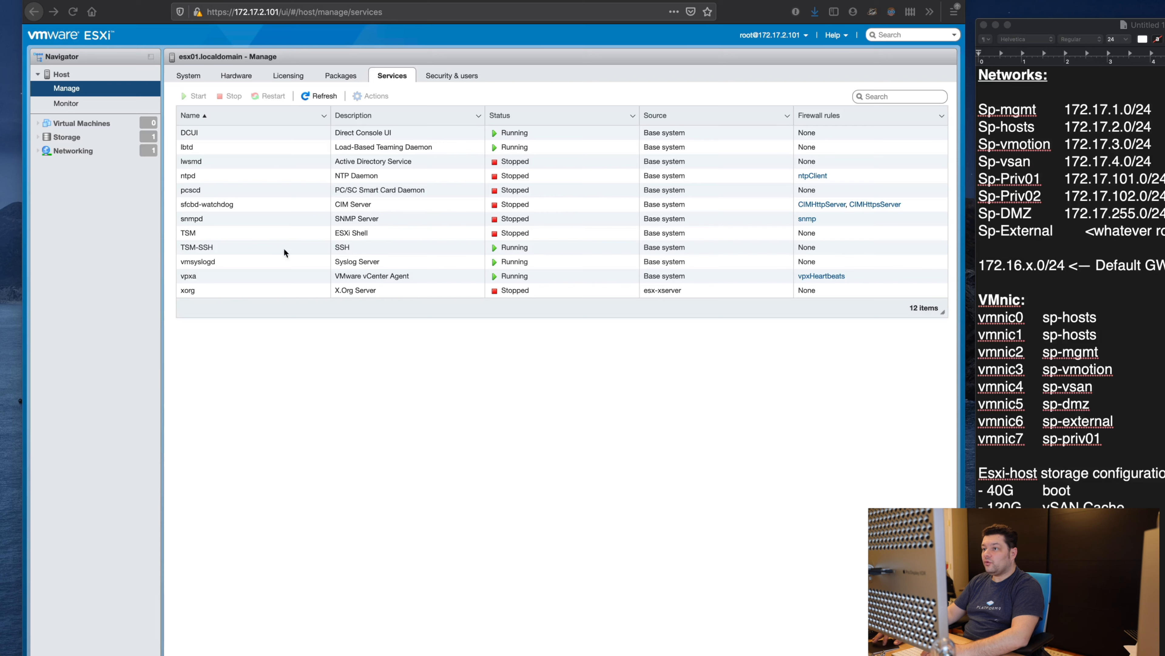
Step: Inspect the Default TCP/IP stack's DNS servers and gateway under Networking, then cancel
click(442, 76)
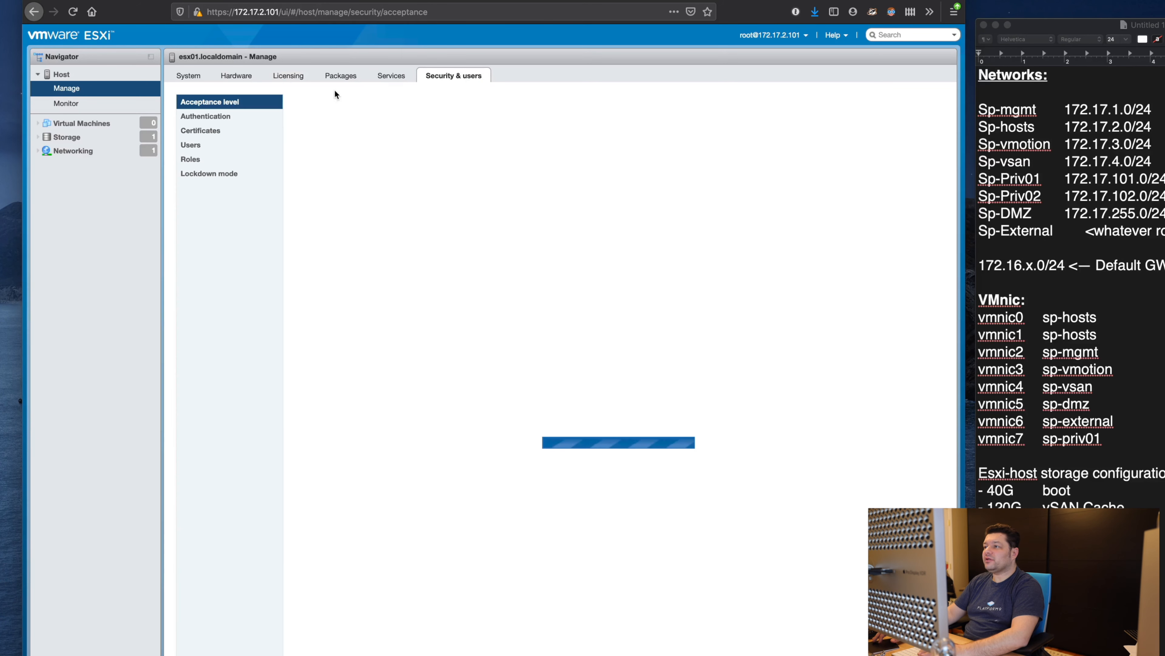
click(81, 123)
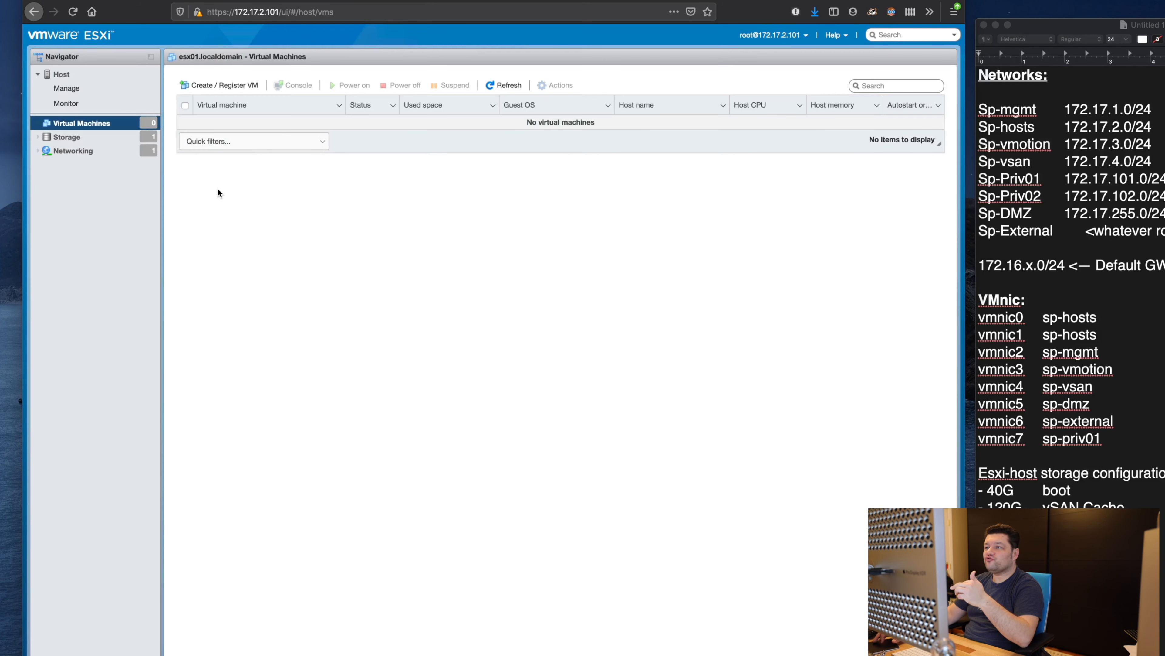
click(73, 150)
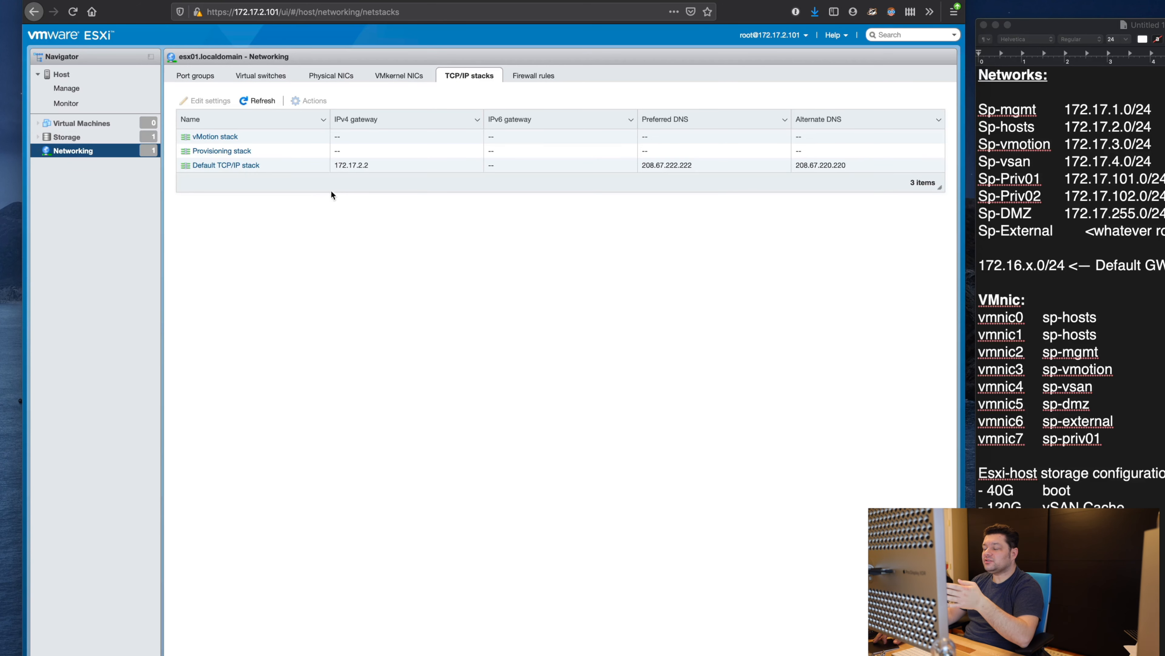
click(339, 166)
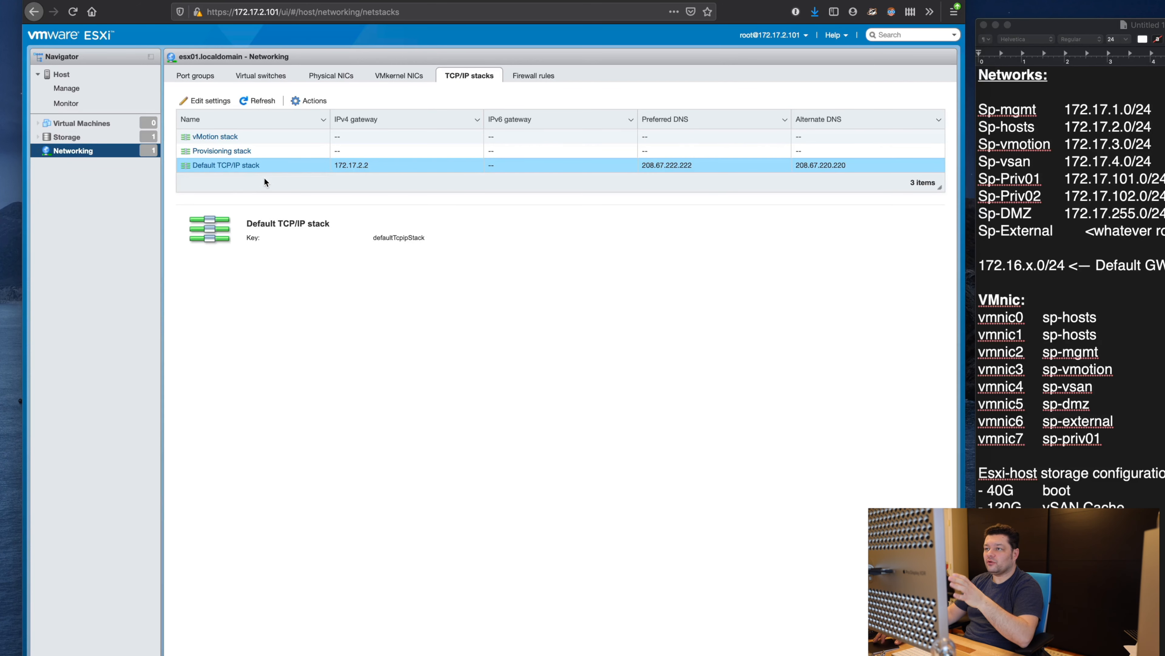
click(205, 101)
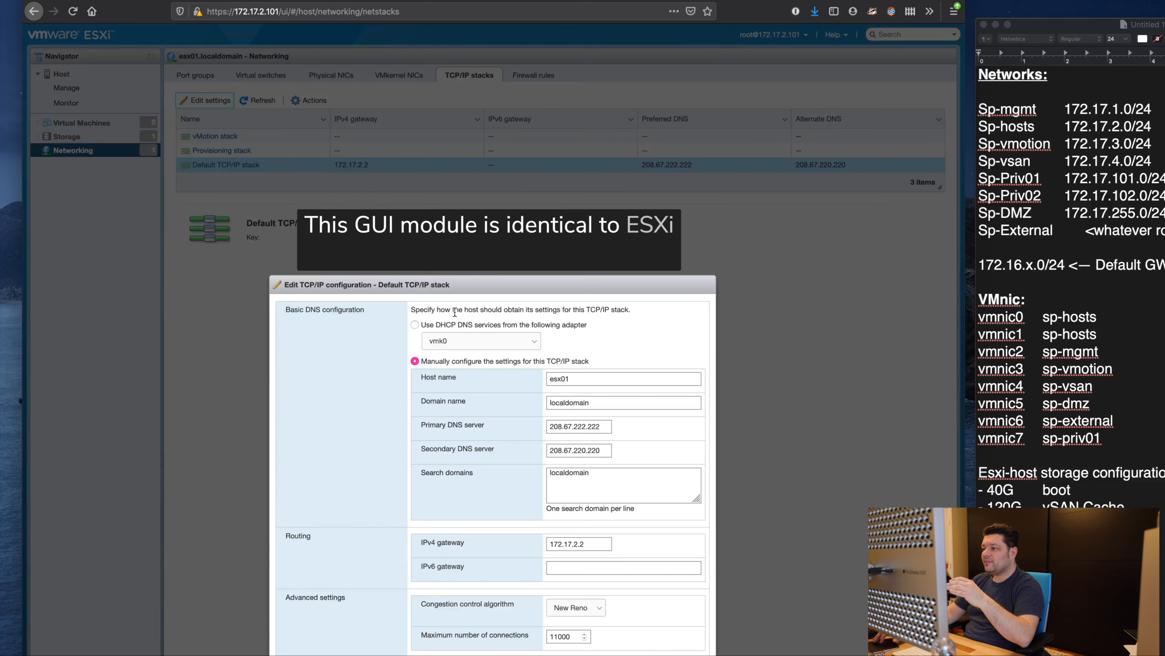
double_click(605, 427)
double_click(598, 453)
click(551, 489)
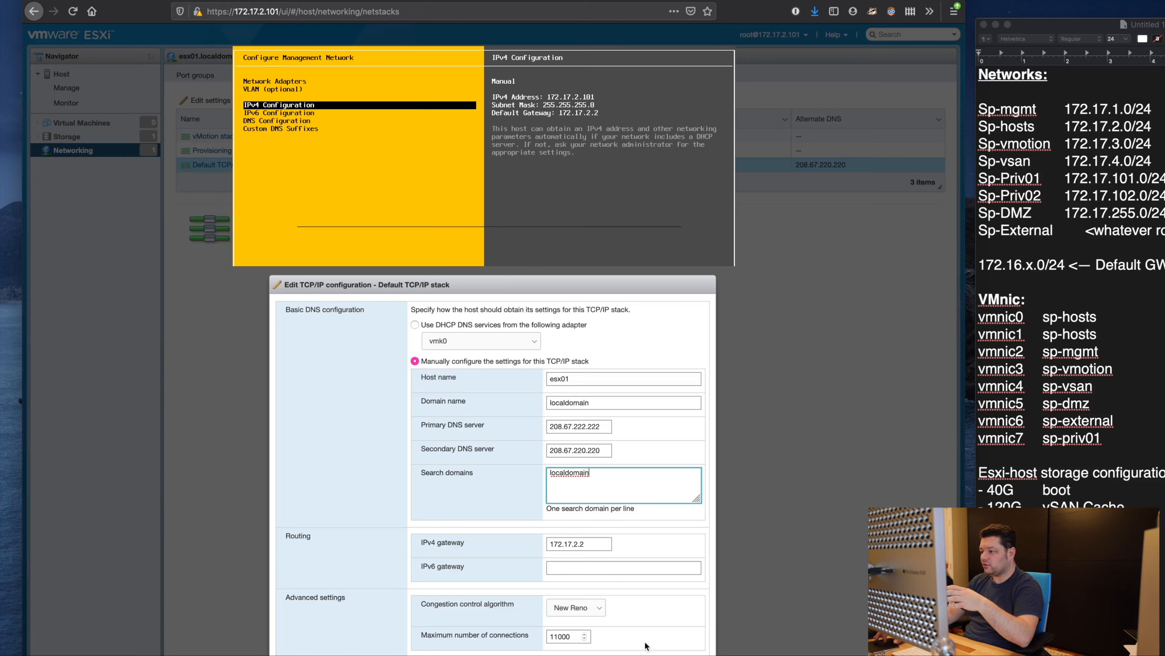
click(687, 654)
Step: Select vSwitch0 and list esx01's port groups, VM Network and Management Network
click(254, 78)
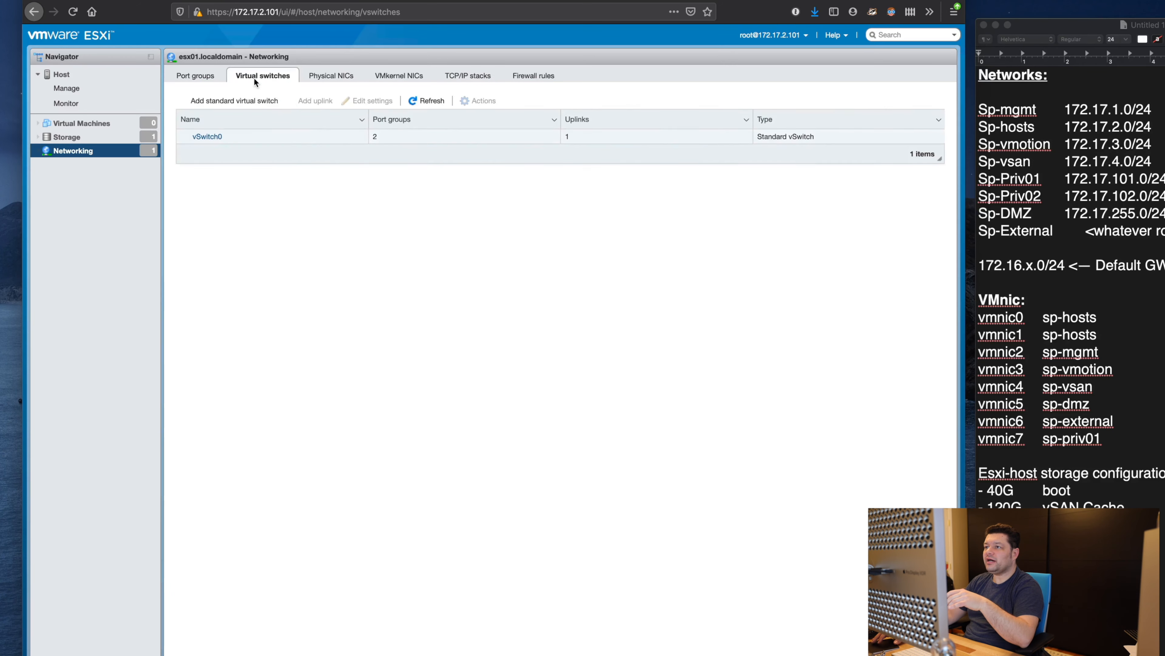
click(268, 144)
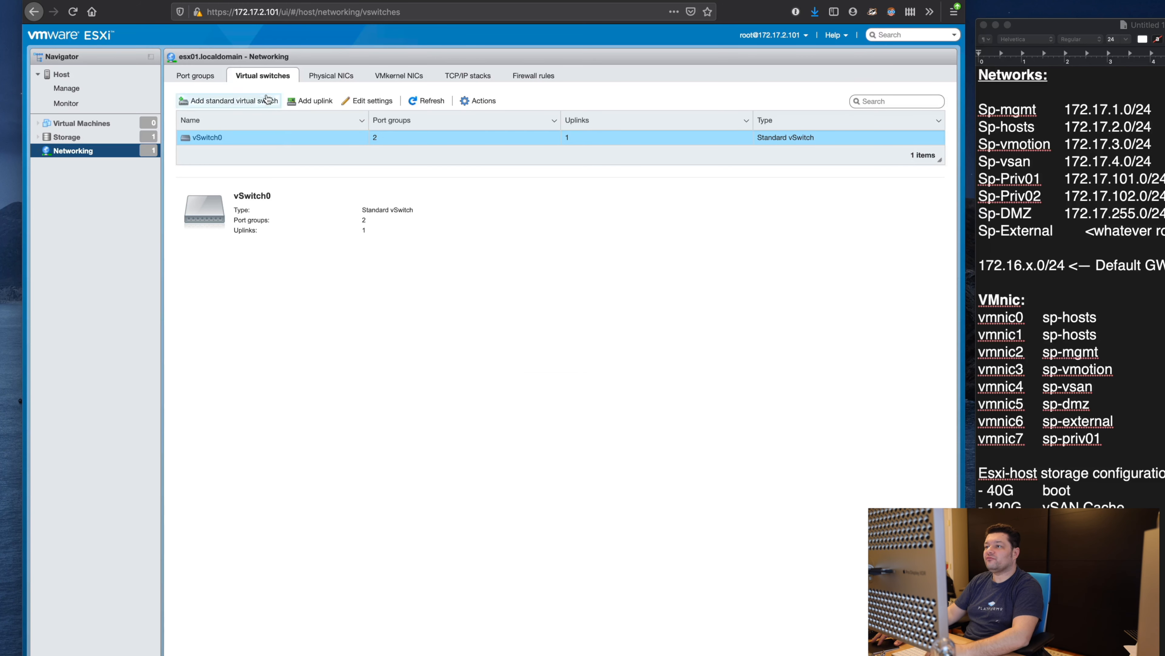
click(204, 79)
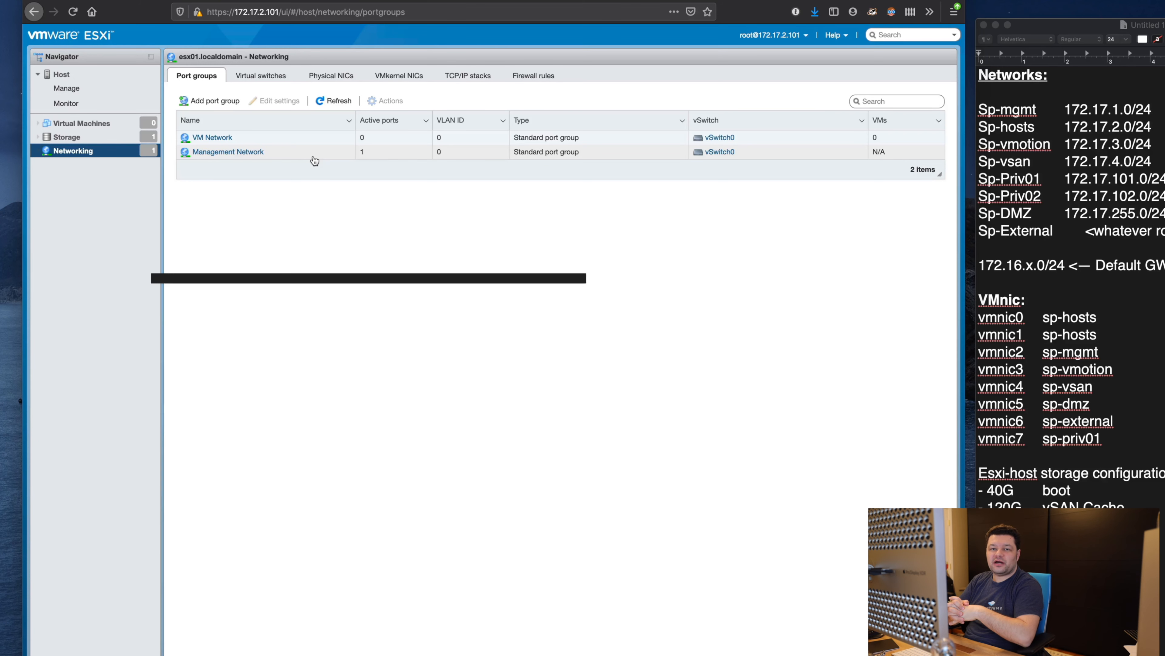
Step: Review the planned networks list in the network notes
click(1140, 188)
drag(1148, 236, 967, 109)
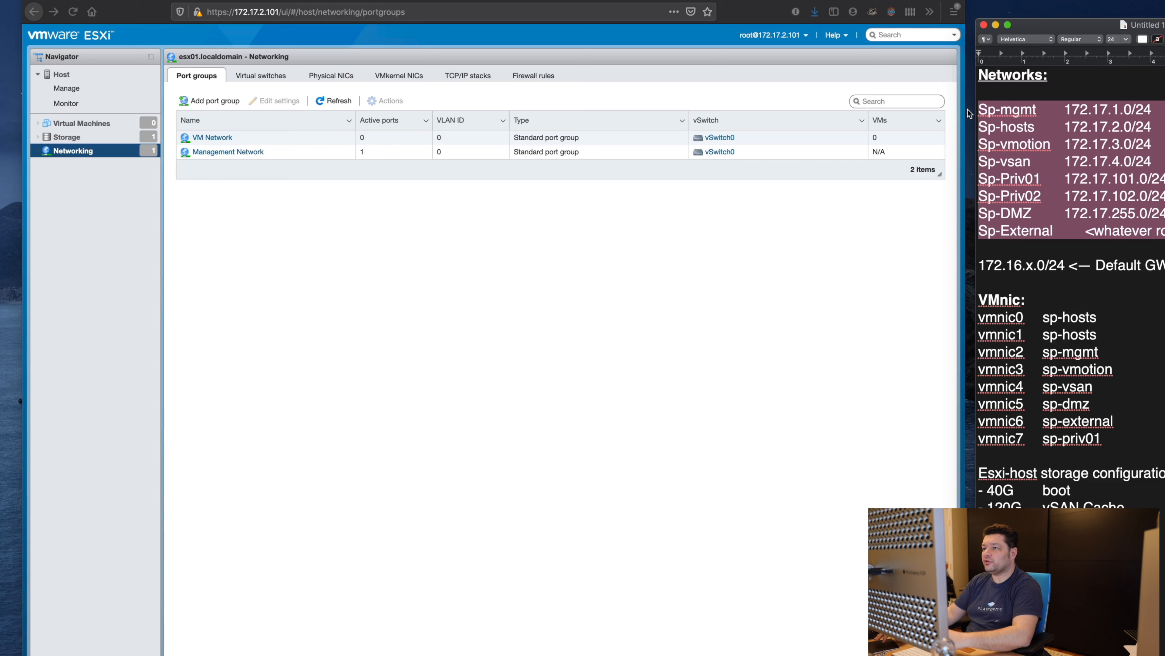
click(1119, 208)
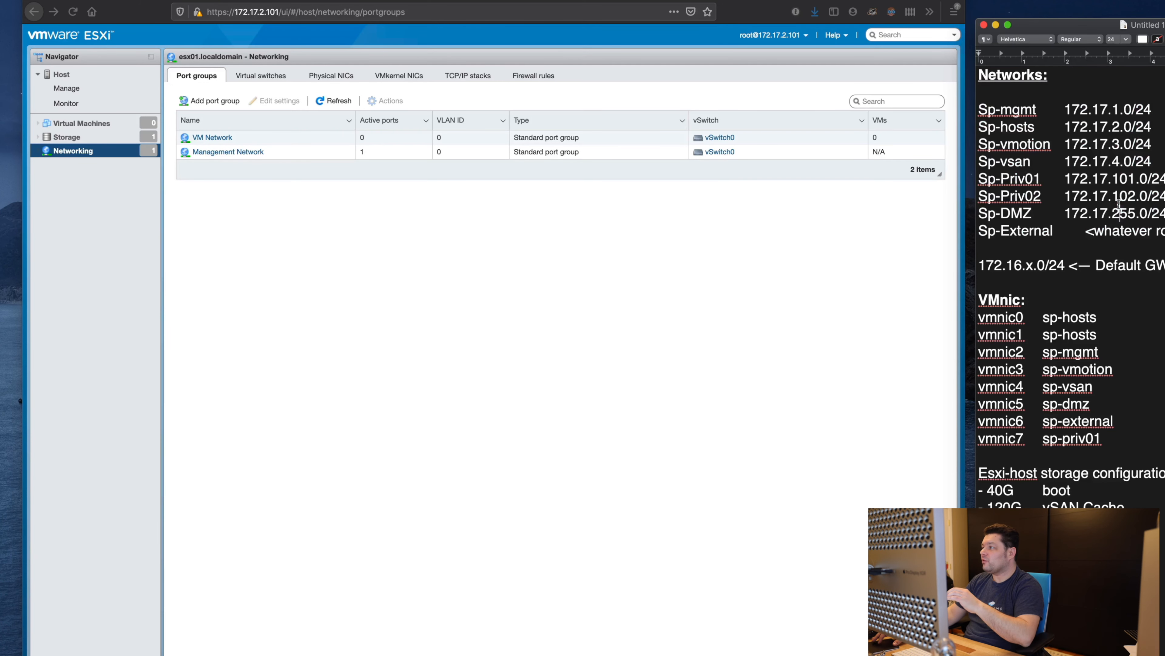
click(453, 213)
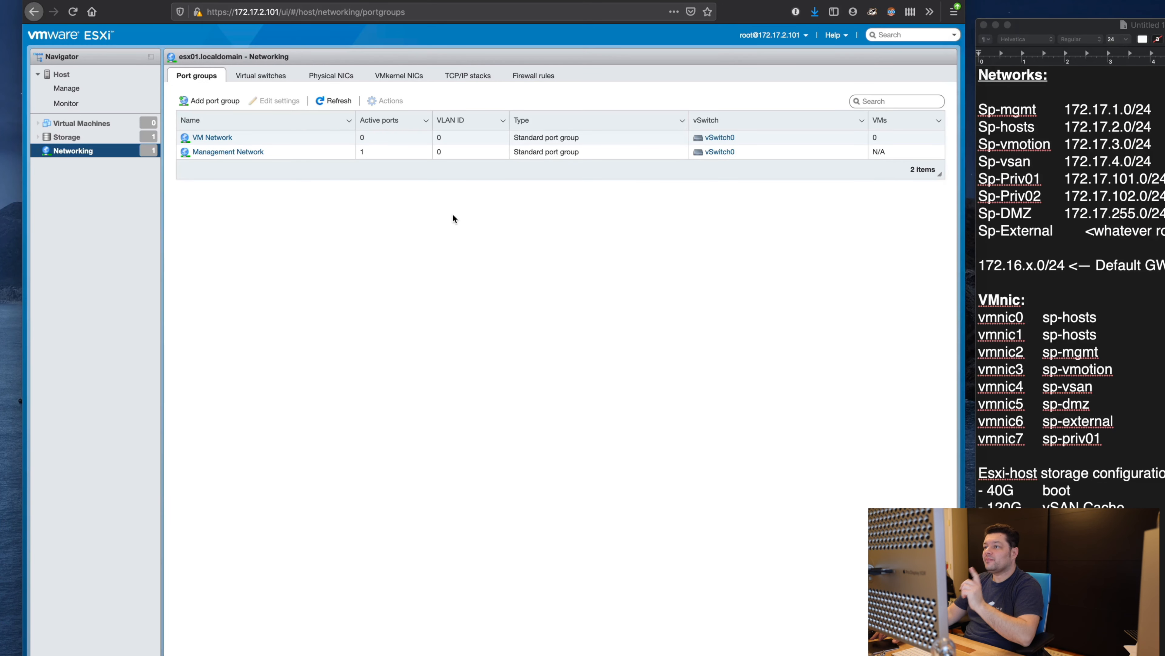
Step: Rename the Management Network port group to sp-hosts and save it
click(297, 153)
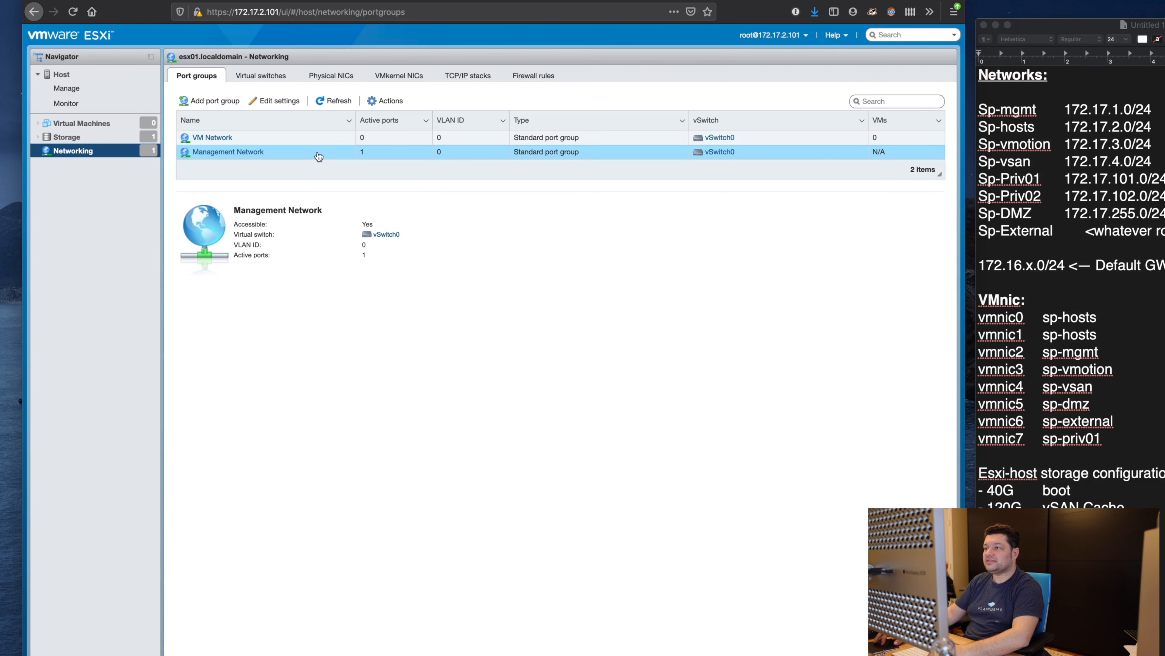
click(389, 101)
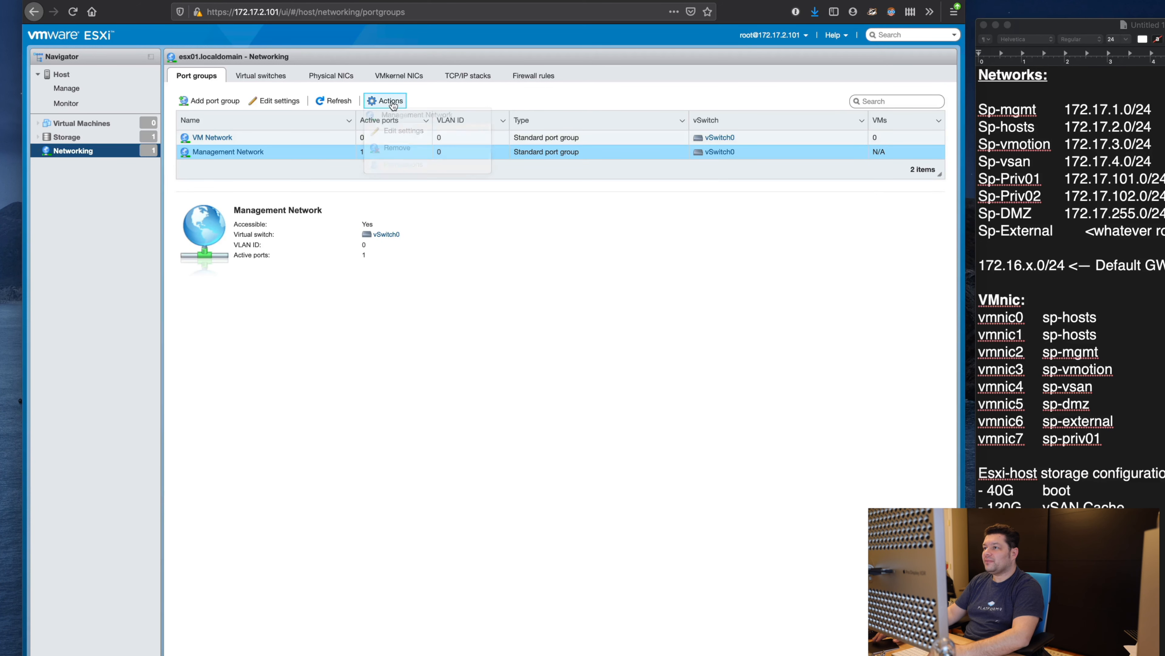
click(404, 130)
triple_click(520, 415)
click(410, 406)
click(410, 406)
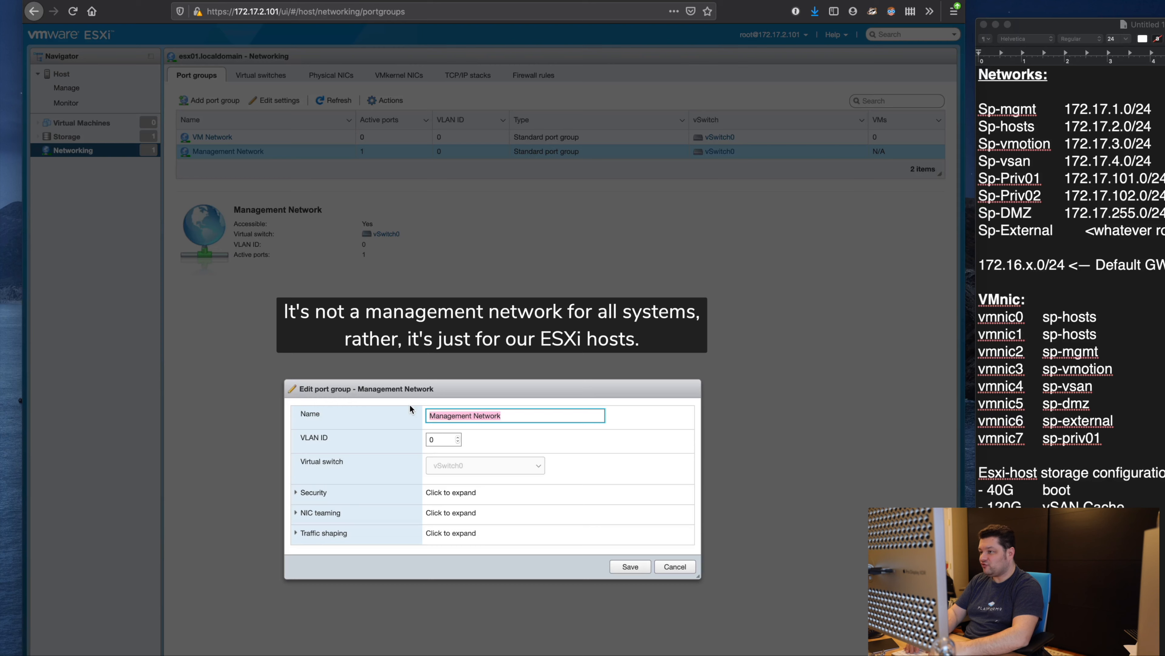
text(sp-hosts)
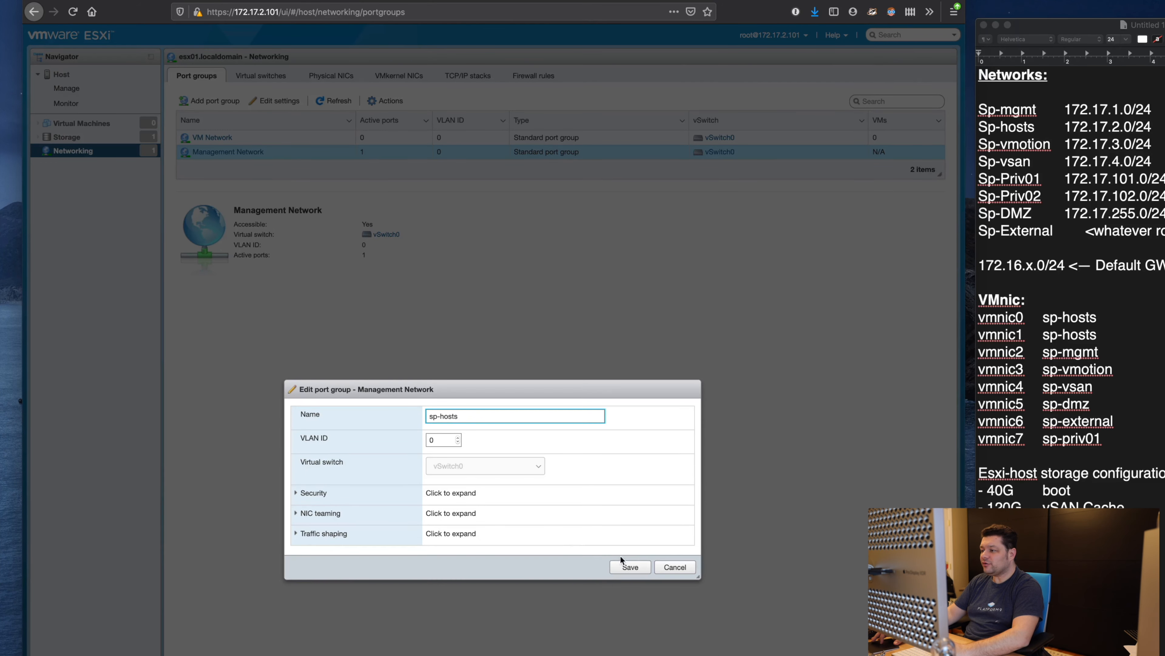
click(642, 567)
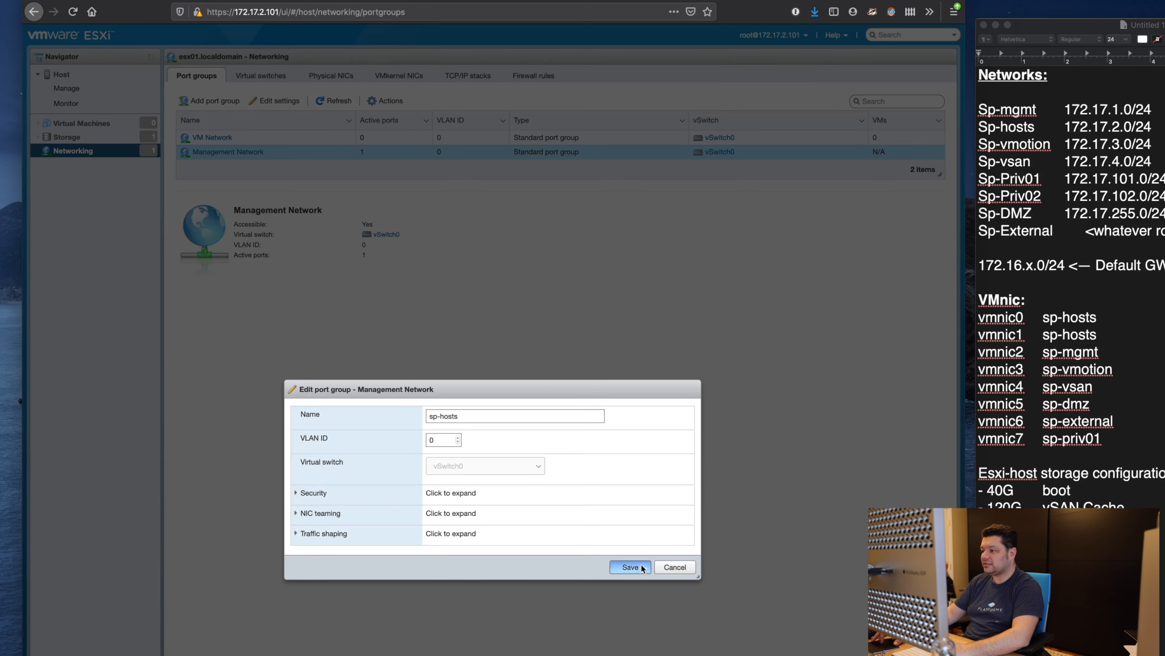
click(321, 139)
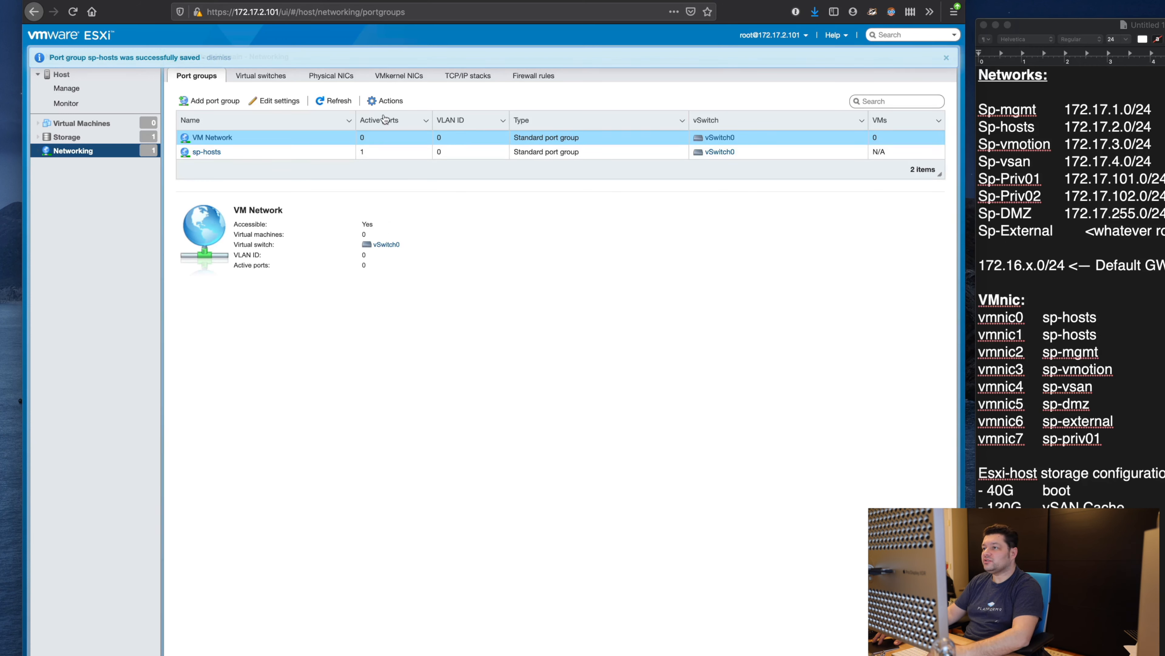
Step: Remove the VM Network port group, leaving sp-hosts selected on vSwitch0
click(385, 102)
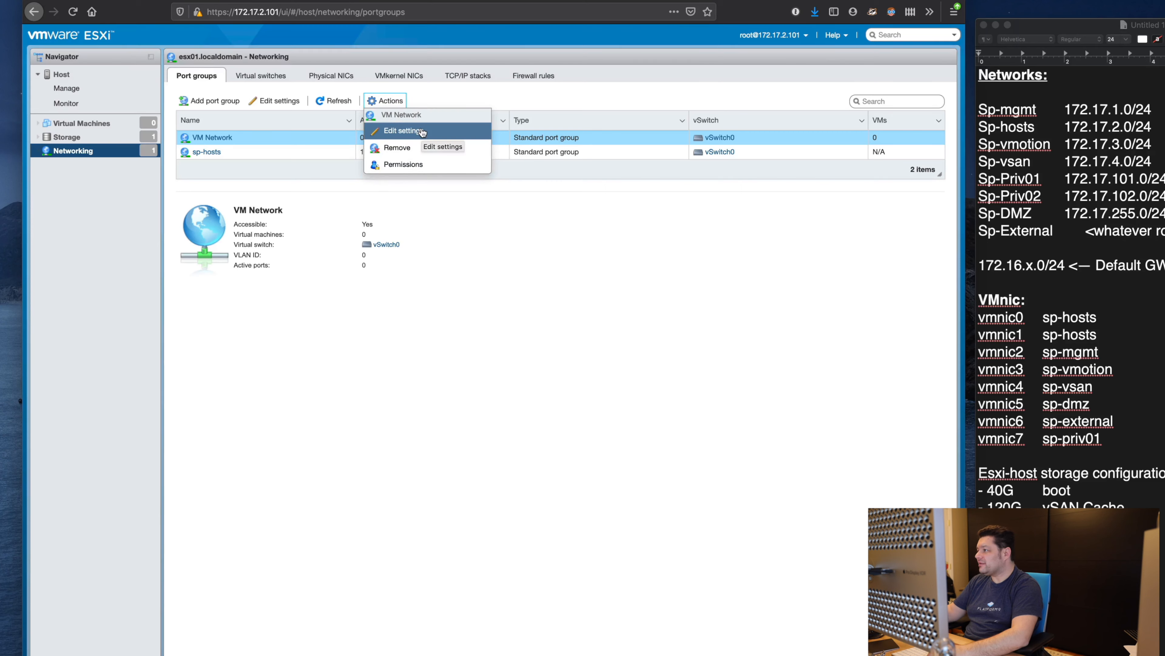
click(425, 147)
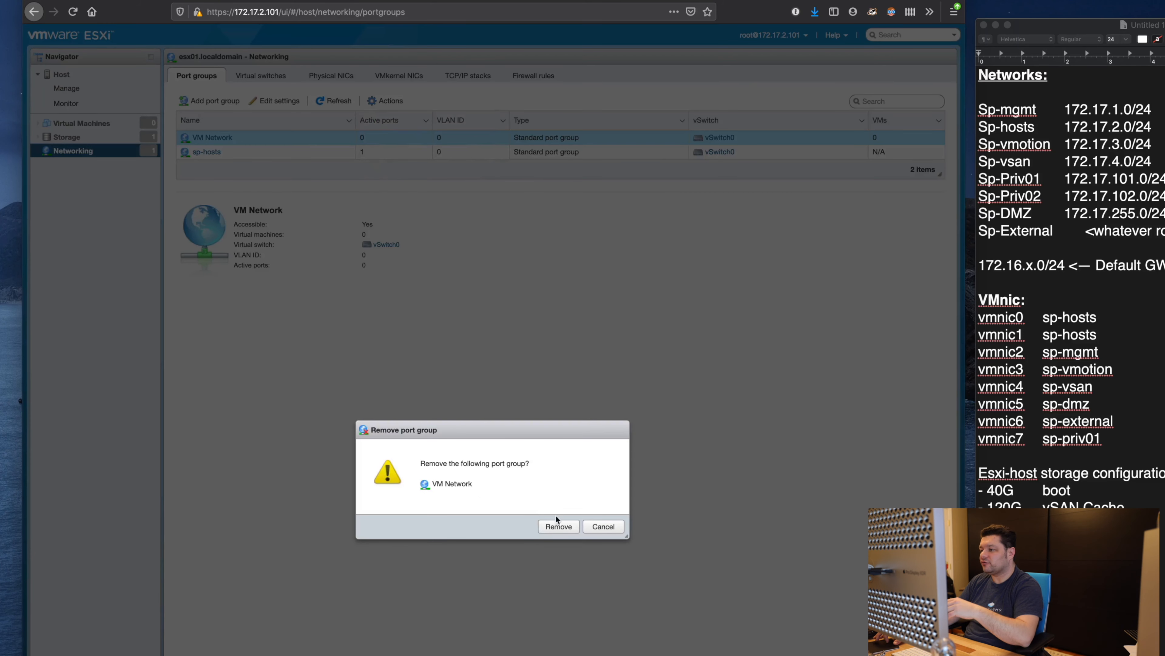
click(556, 524)
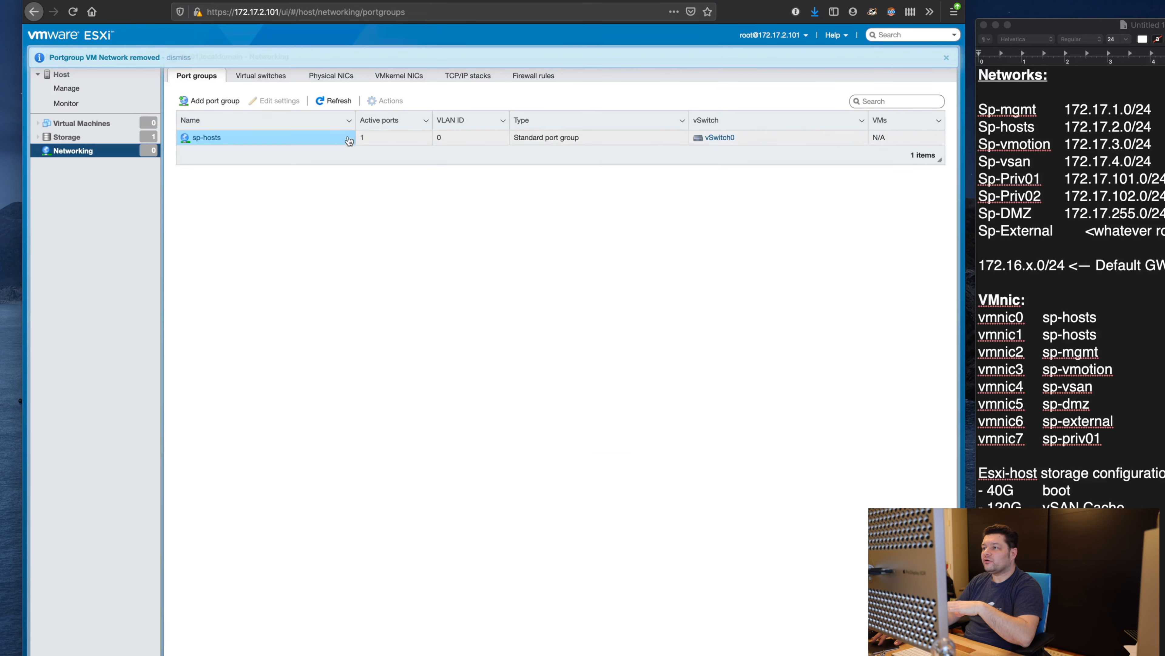
click(354, 138)
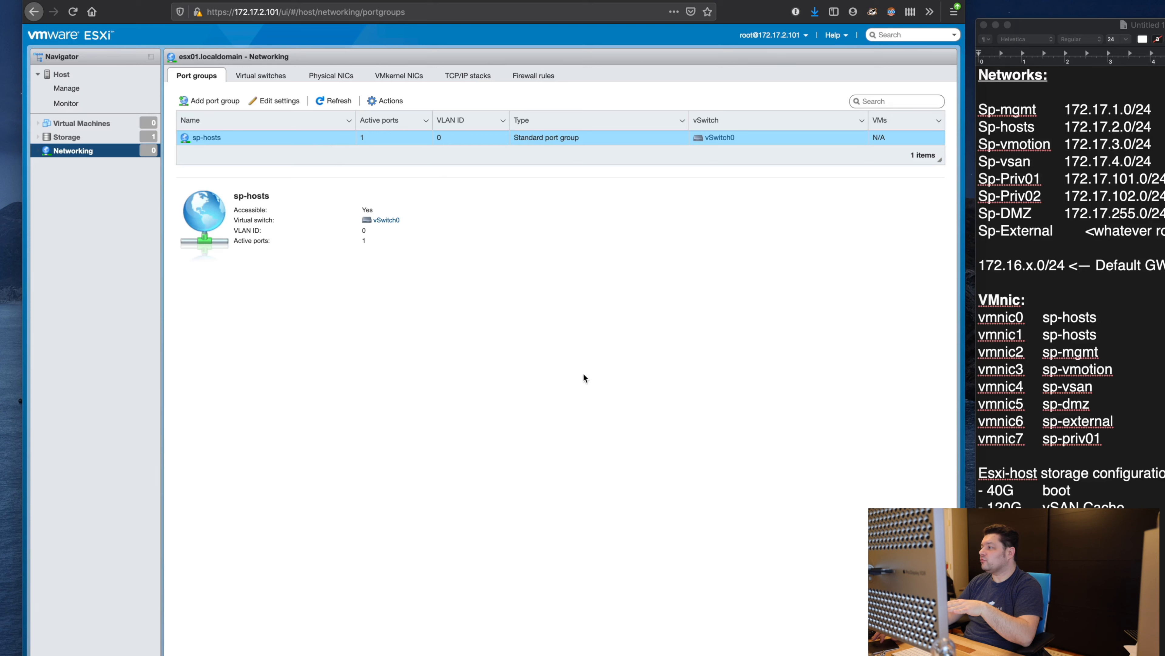
Step: Check the vmnic0 and vmnic1 notes, then select vSwitch0 in the virtual switches list
click(1074, 381)
drag(1111, 341, 929, 313)
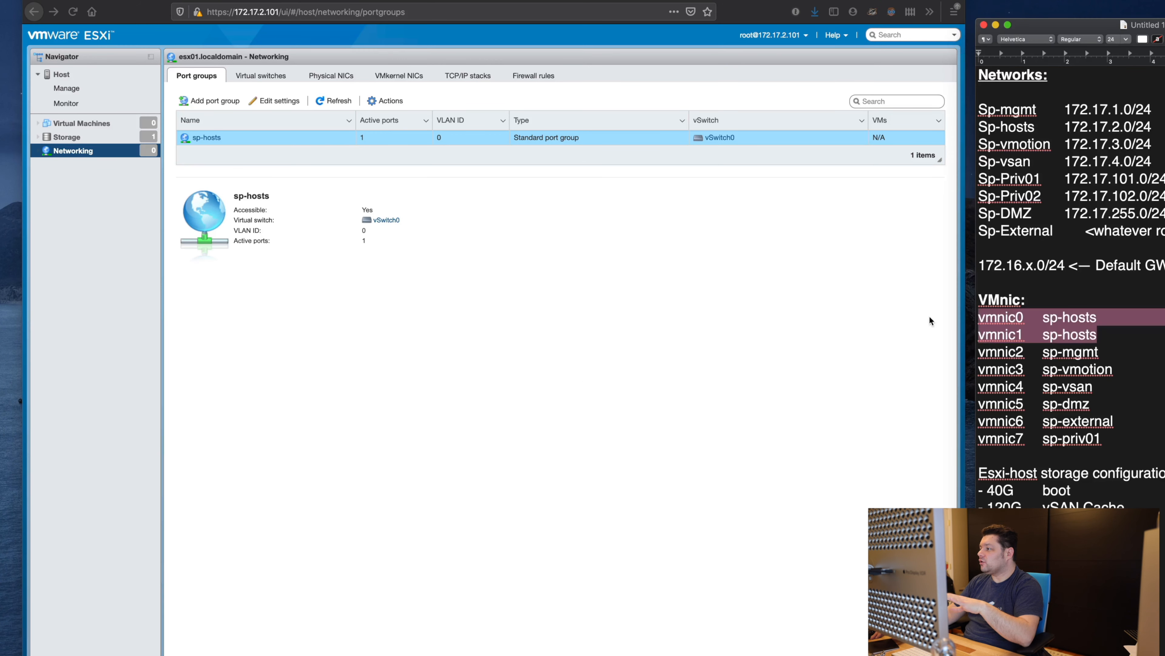
click(630, 234)
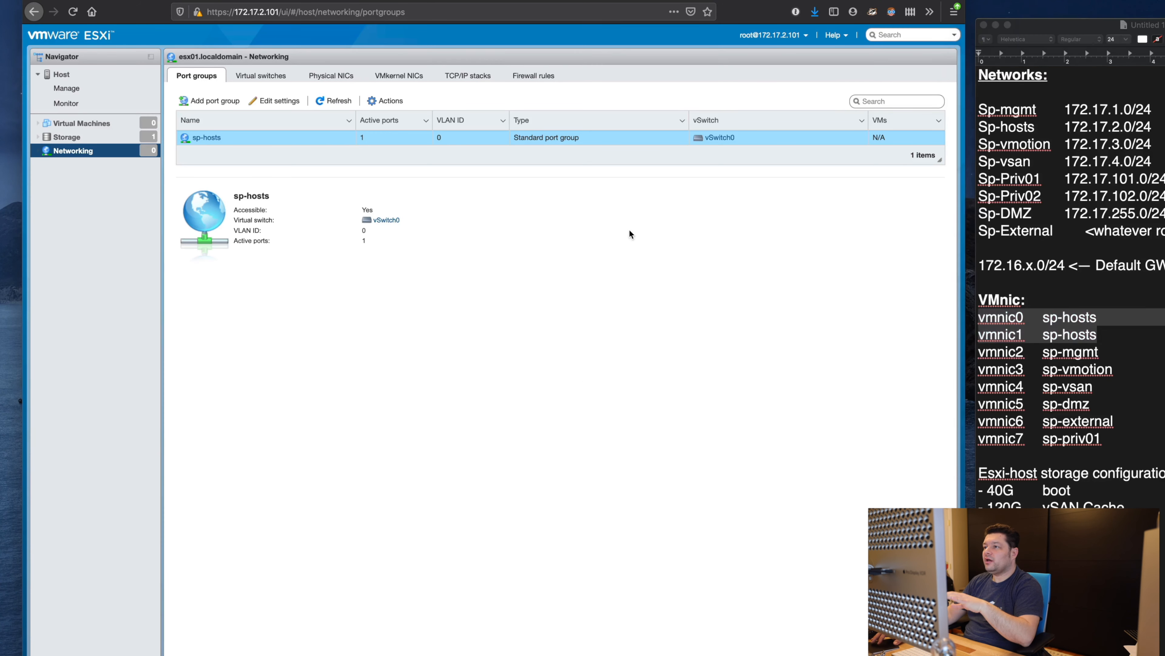
click(272, 75)
click(287, 138)
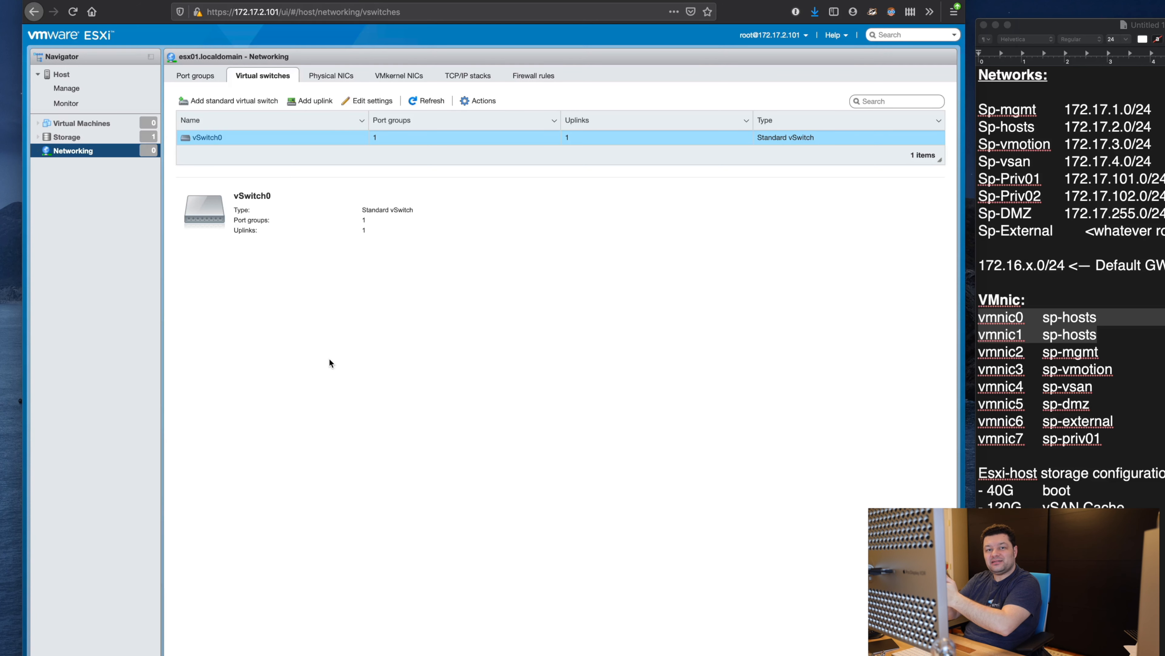
Step: Review the subnet list in the notes, highlighting the Sp-mgmt 172.17.1.0/24 line
click(1153, 238)
click(1161, 257)
drag(1163, 236, 974, 104)
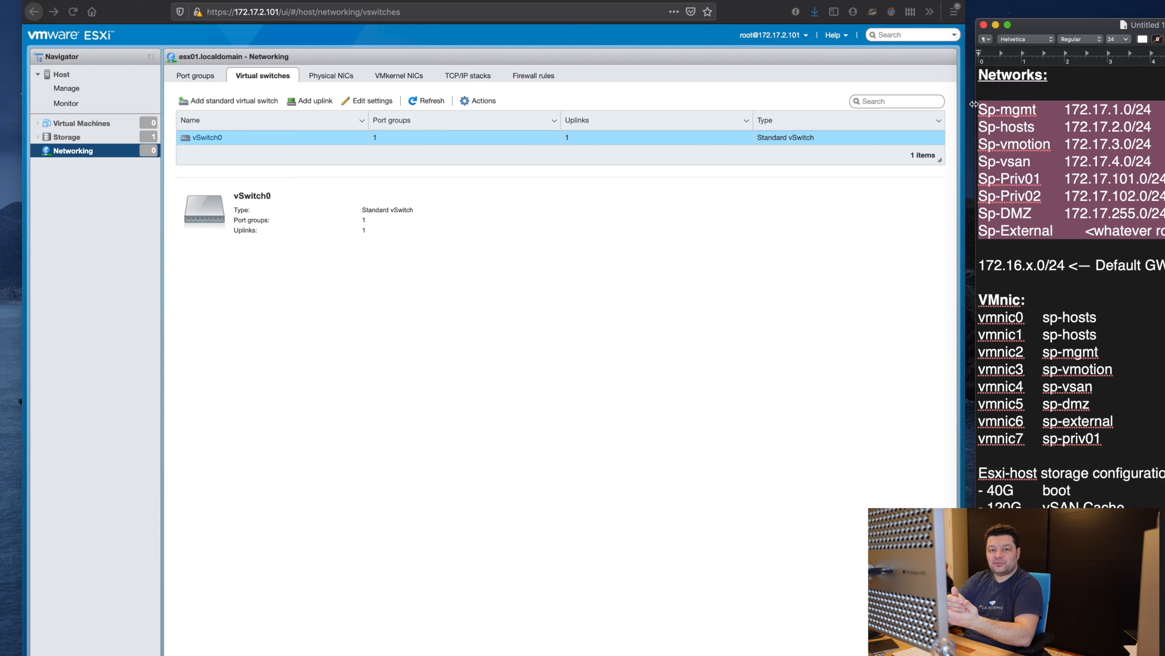
click(474, 217)
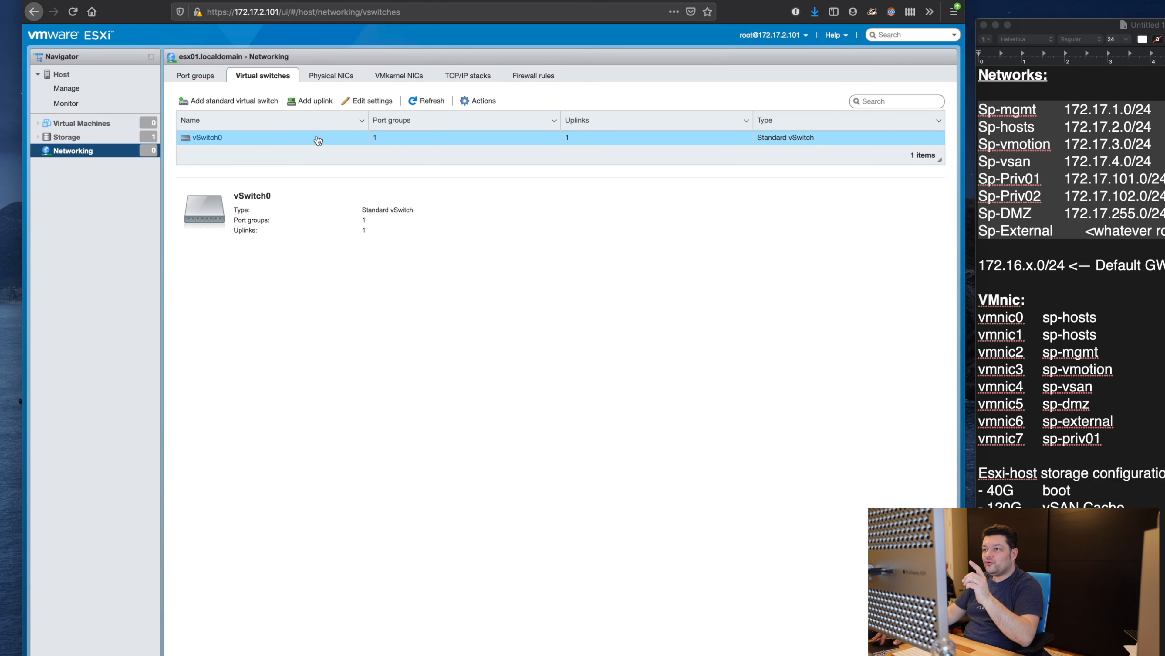
click(1056, 197)
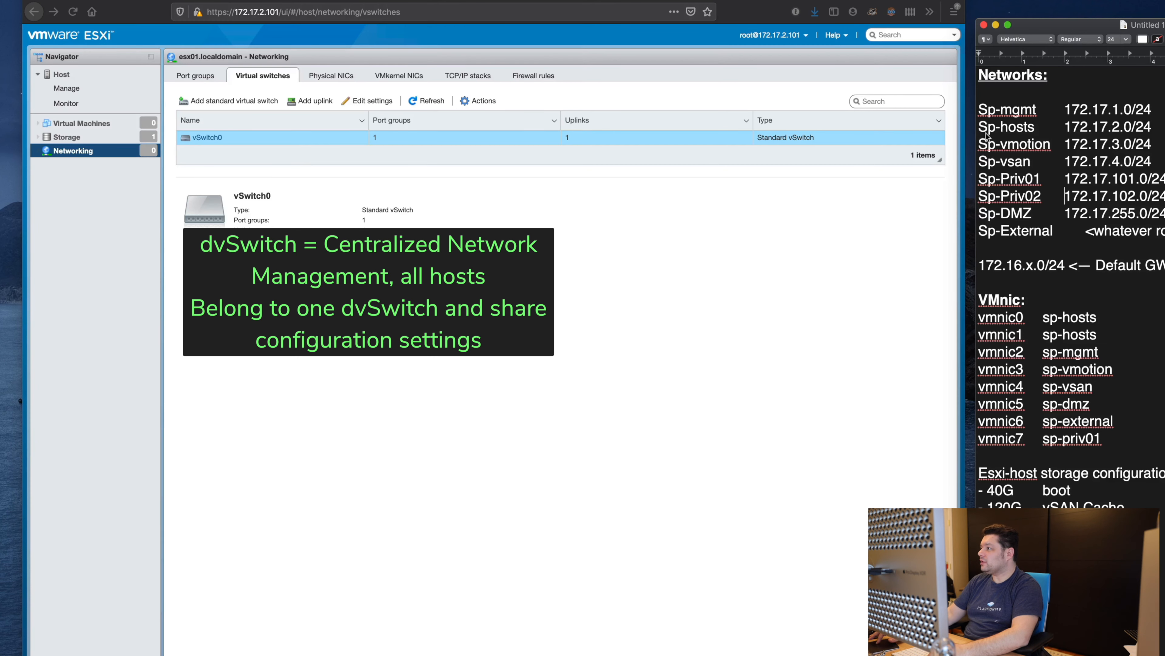
double_click(1028, 129)
click(1072, 127)
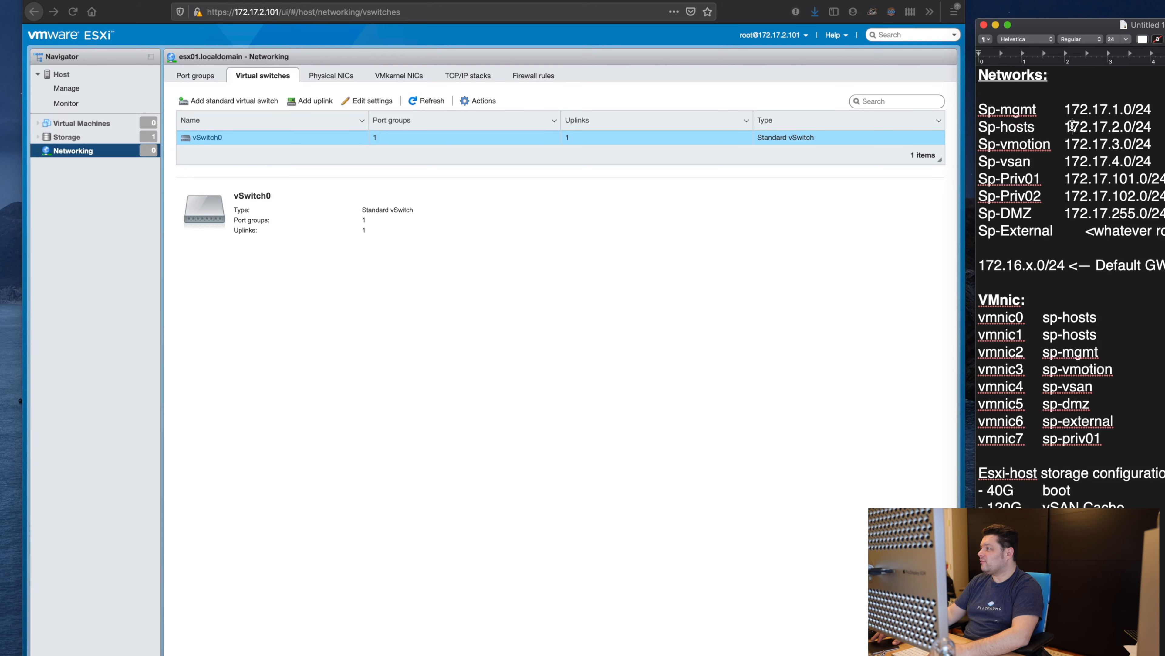
drag(979, 126, 933, 106)
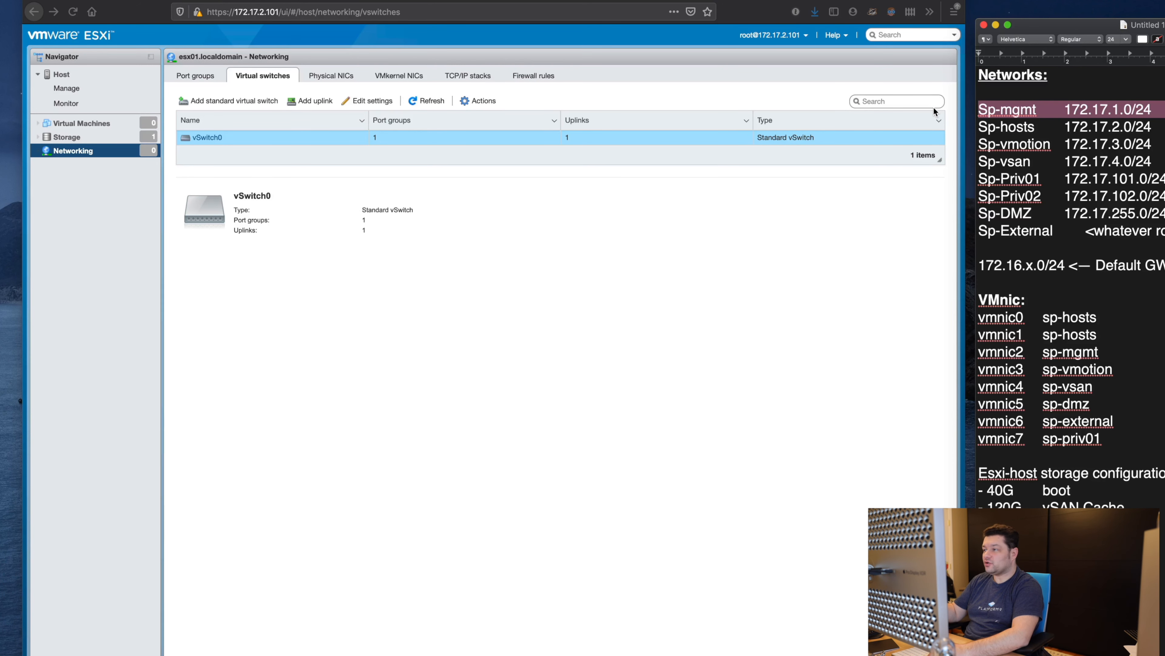
Step: Create standard virtual switch sp-mgmt with MTU 1500 and vmnic2 as its uplink
click(258, 104)
click(256, 104)
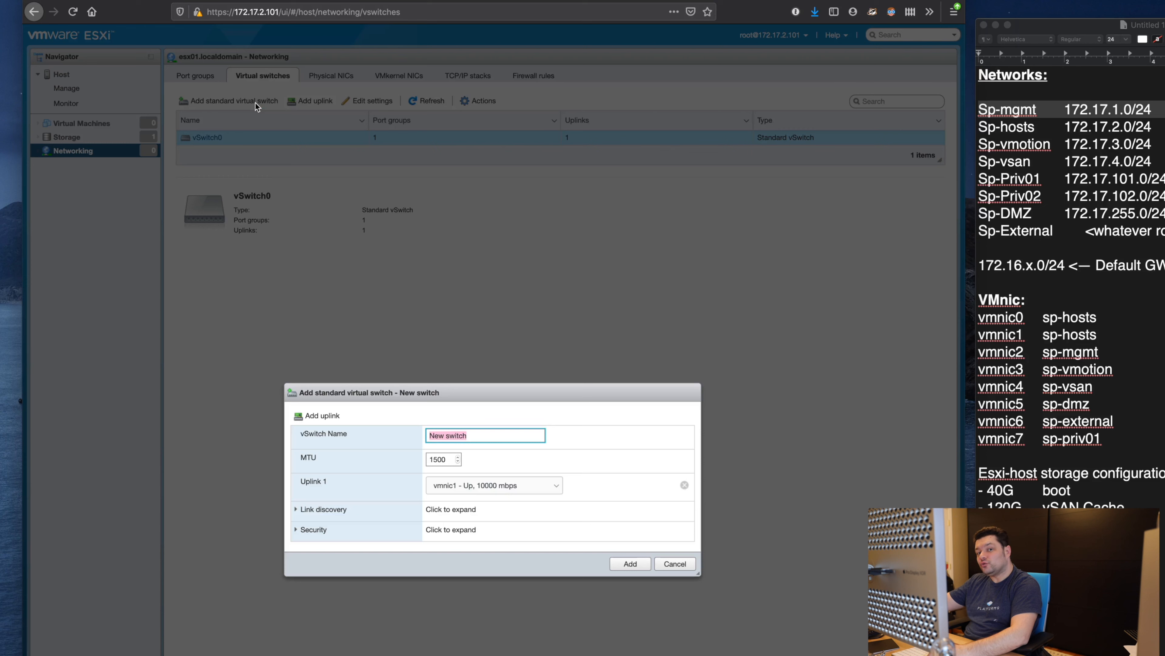
drag(482, 433, 395, 429)
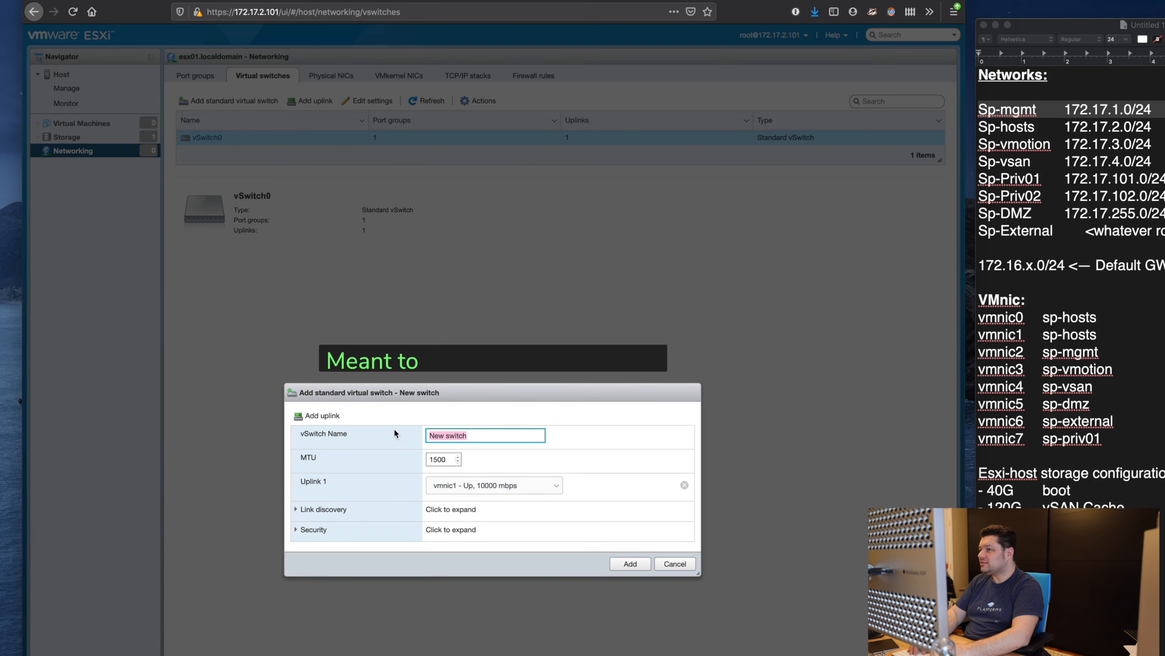
text(sp-mgmt)
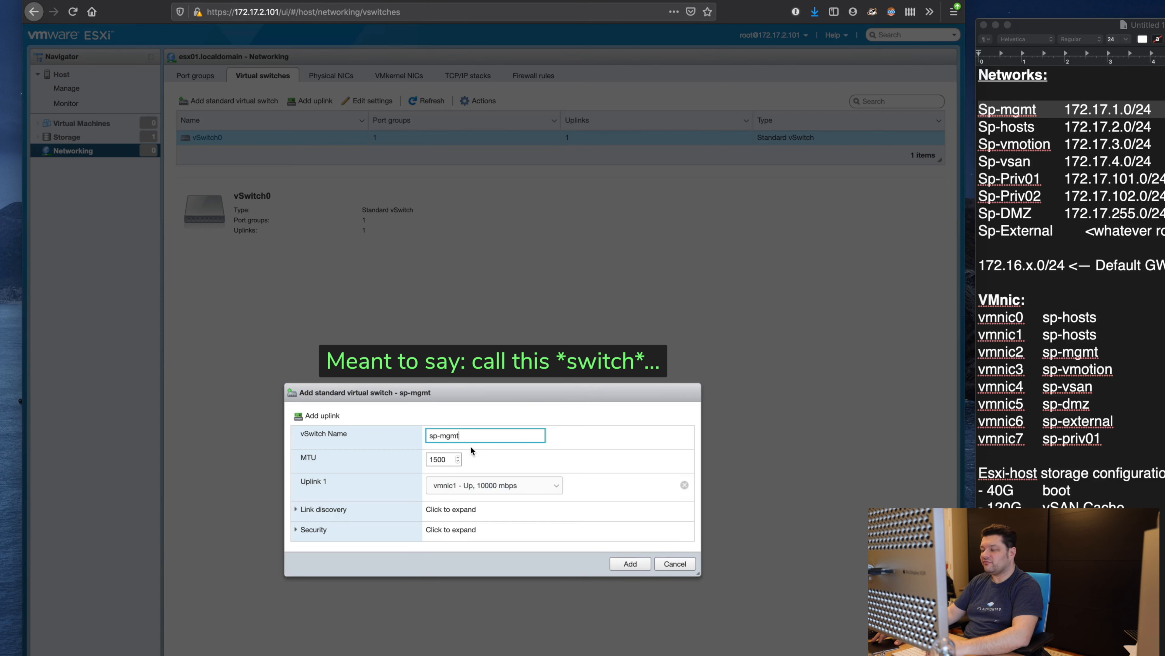
drag(446, 459, 412, 461)
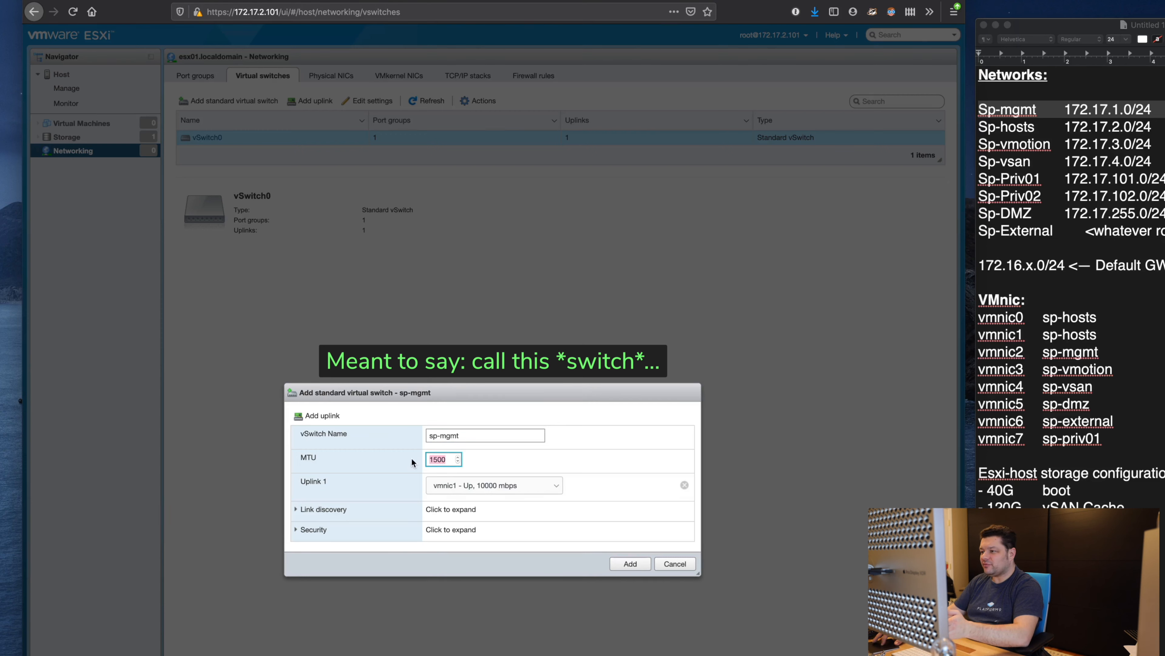
click(633, 461)
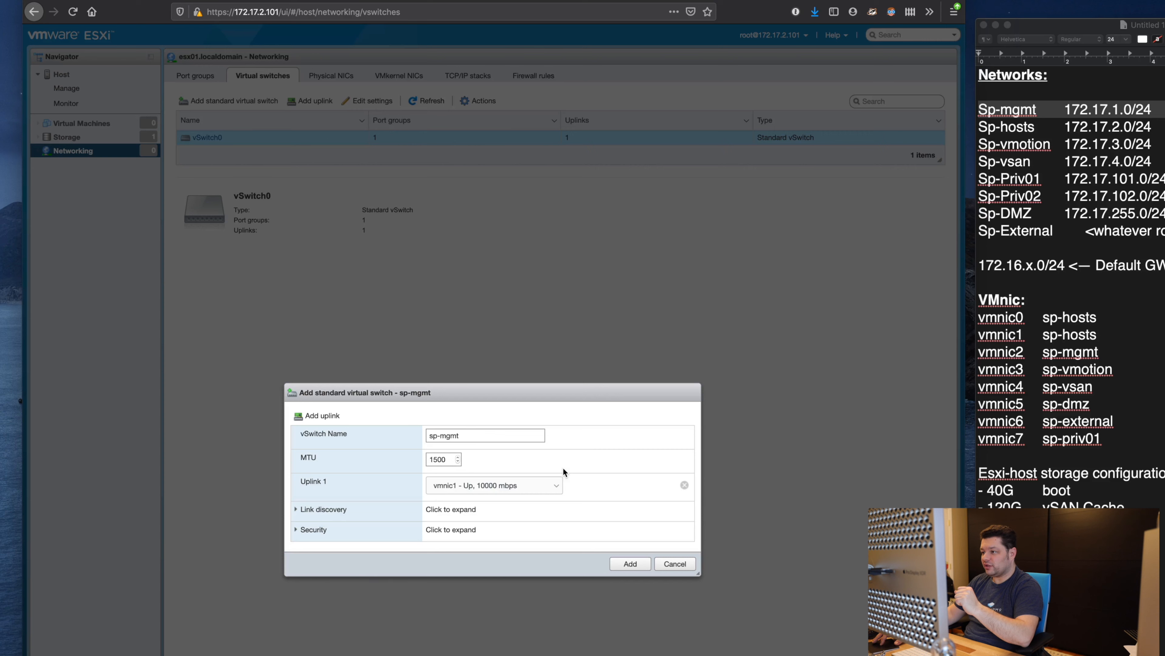
click(549, 484)
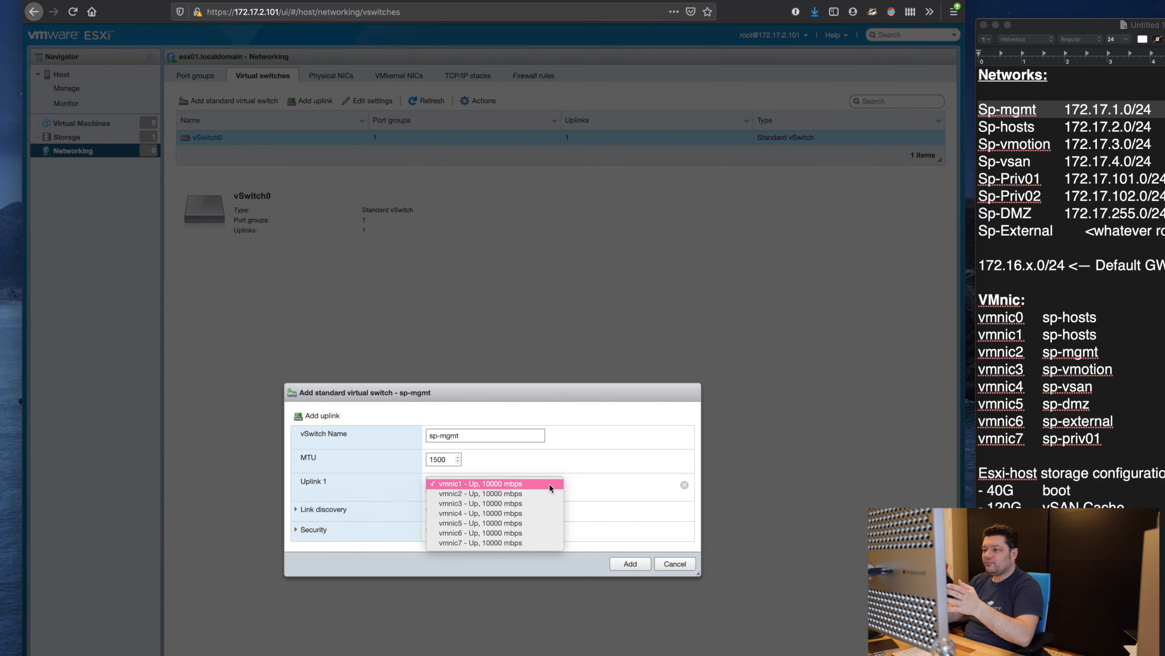
click(546, 494)
click(1125, 350)
drag(1126, 350, 969, 353)
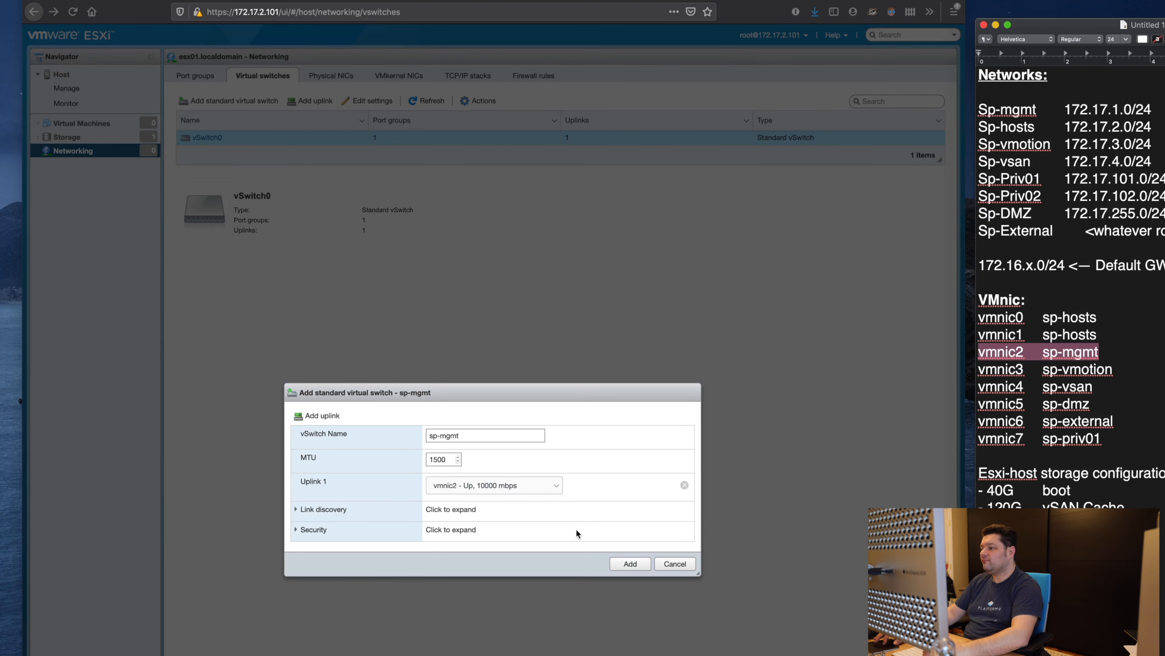
click(638, 563)
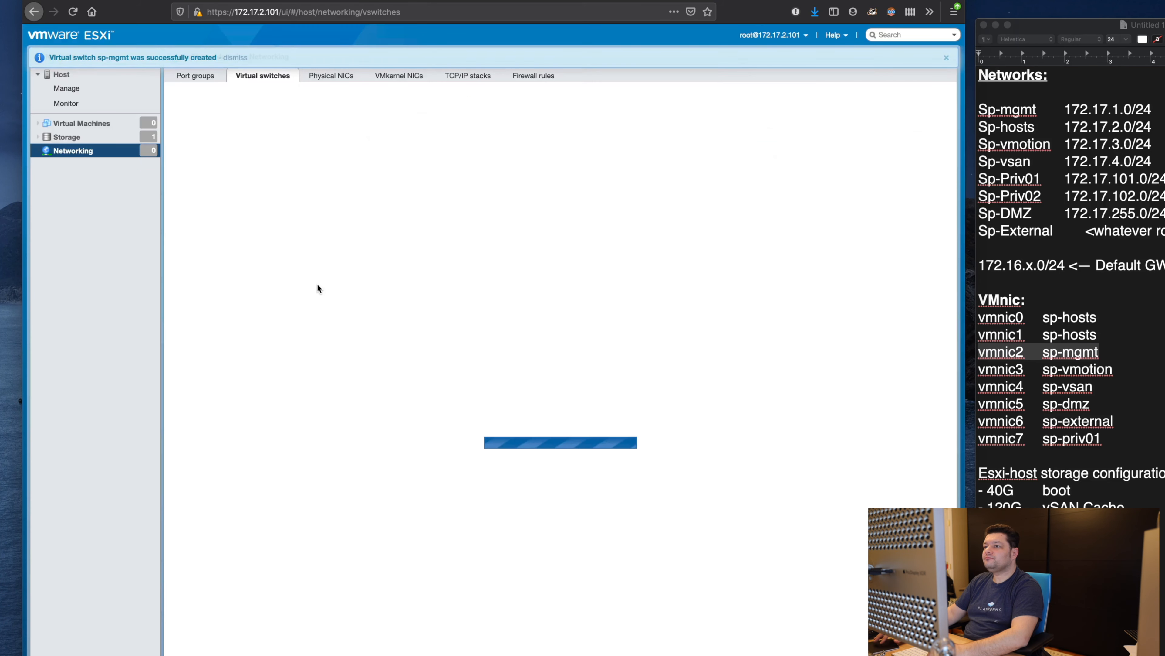
Step: Compare sp-mgmt's details with vSwitch0 and check the Sp-mgmt subnet in the notes
click(304, 157)
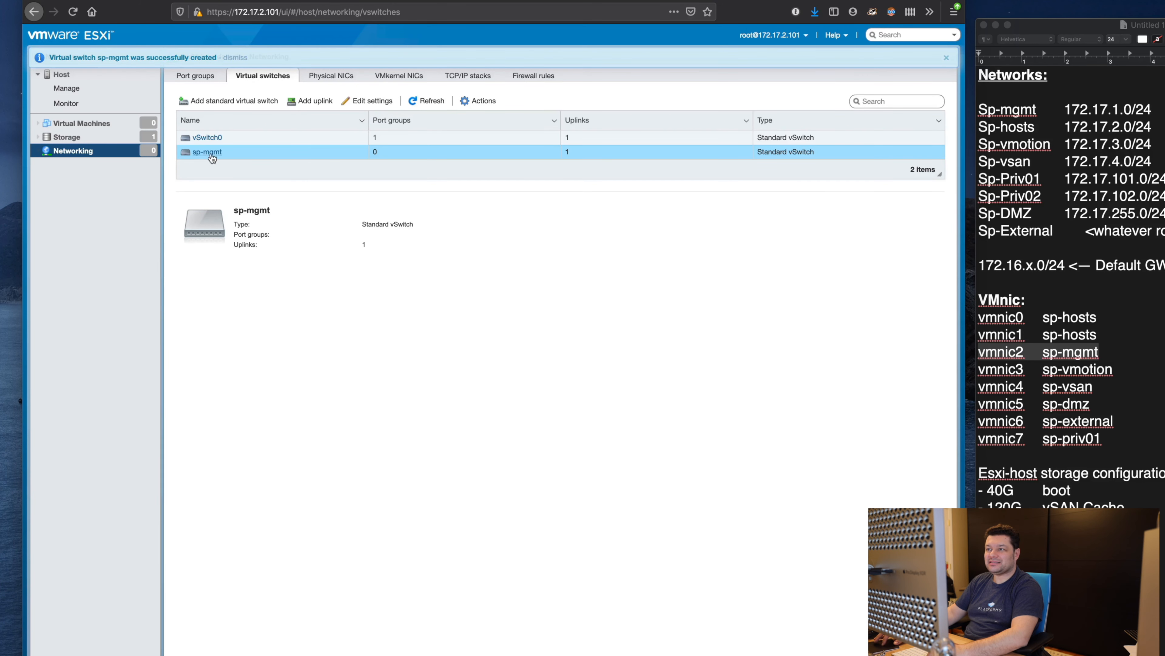
click(207, 140)
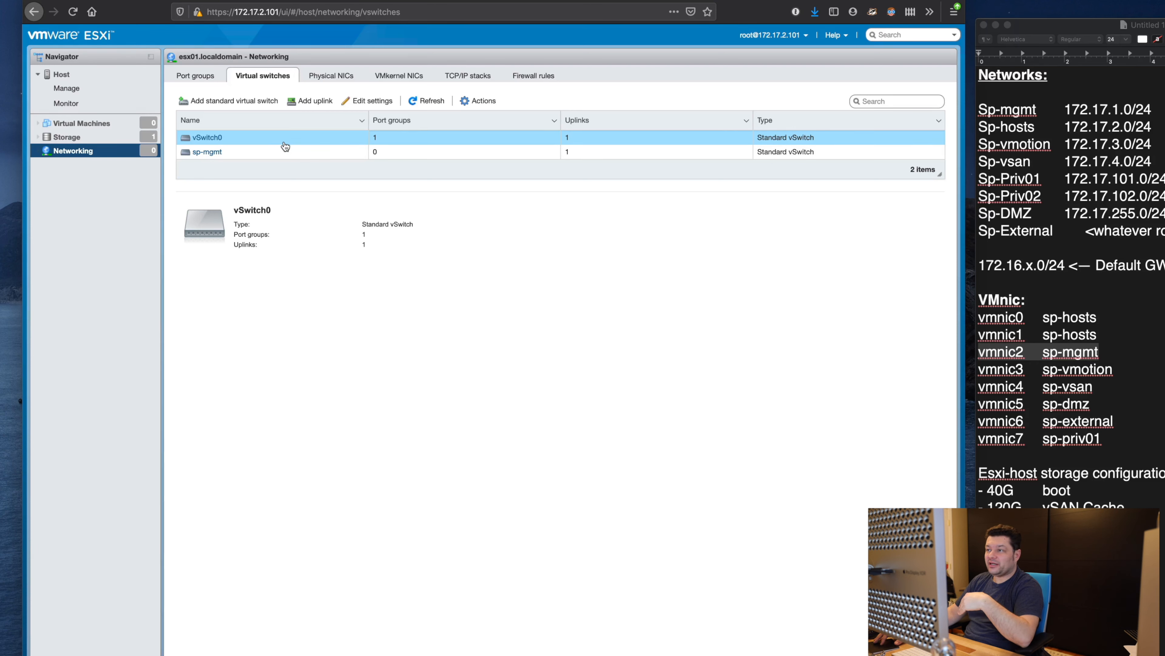
click(310, 156)
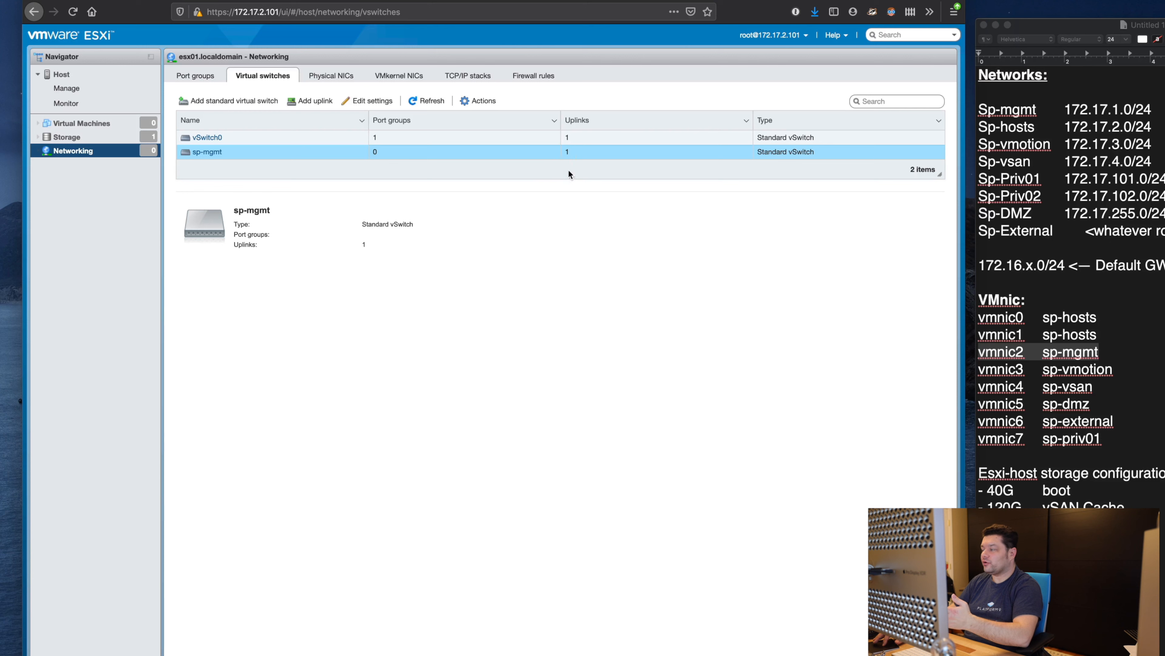
click(1133, 184)
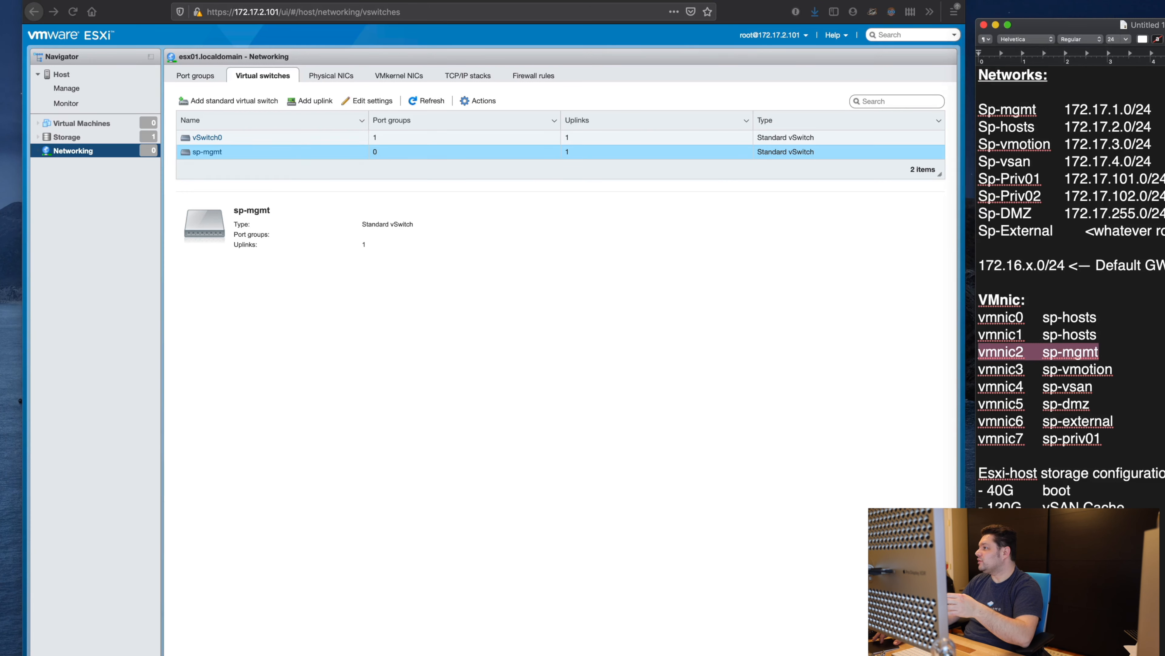
drag(1163, 110, 969, 107)
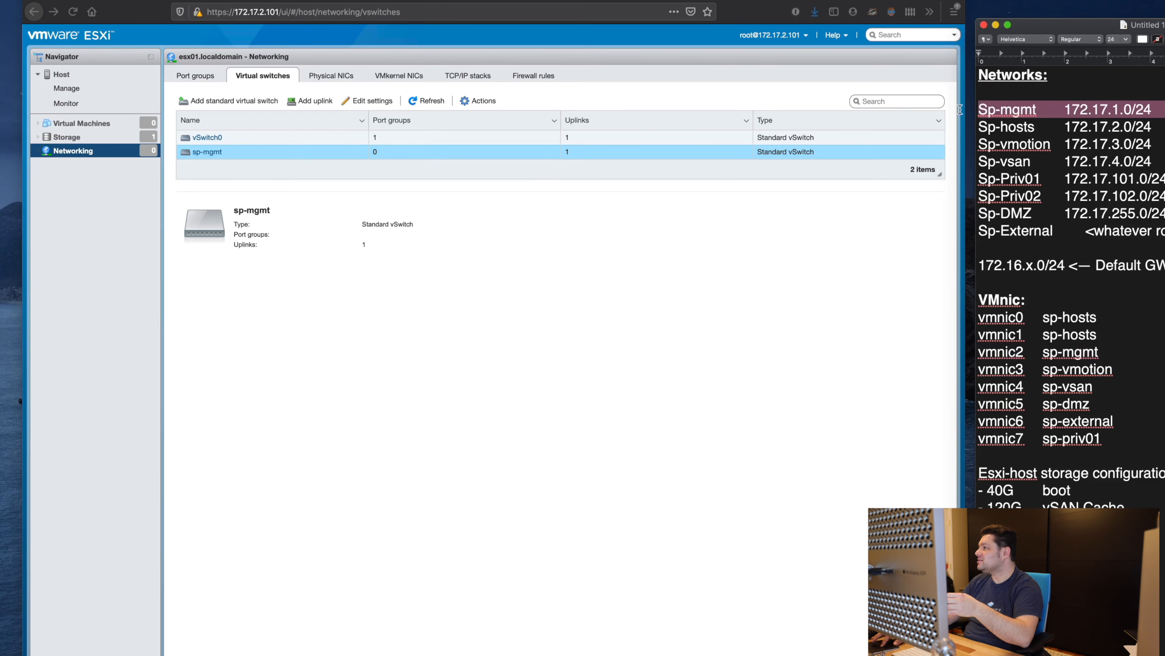
click(196, 77)
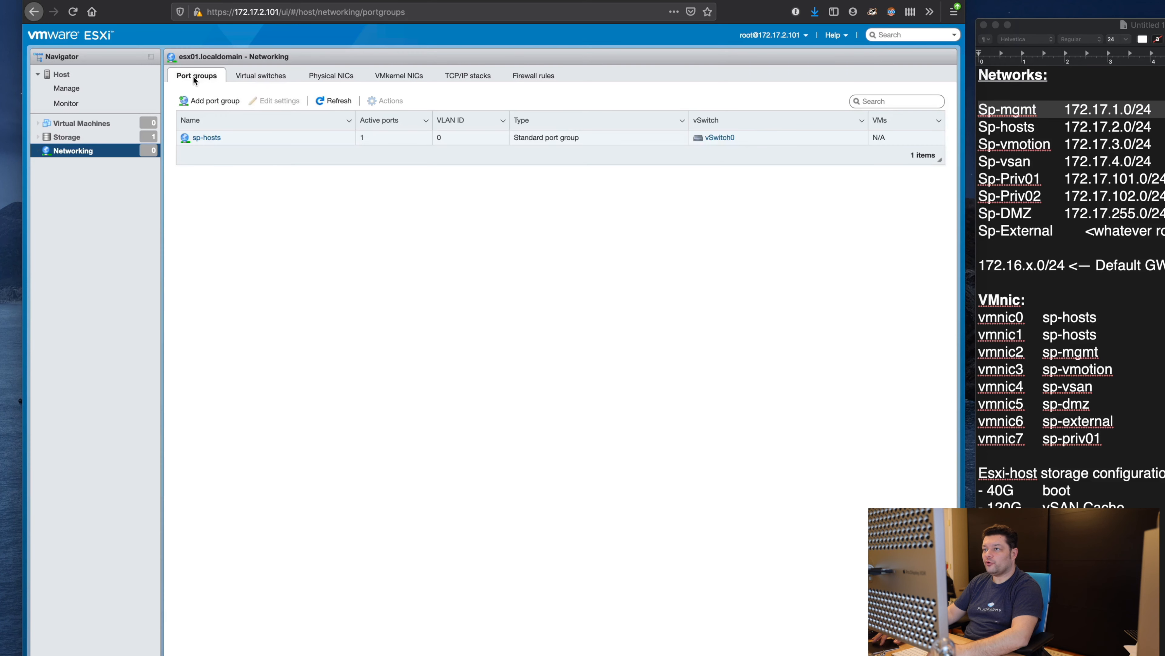
Step: Add port group sp-mgmt_172.17.1.0/24 on the sp-mgmt virtual switch
click(215, 101)
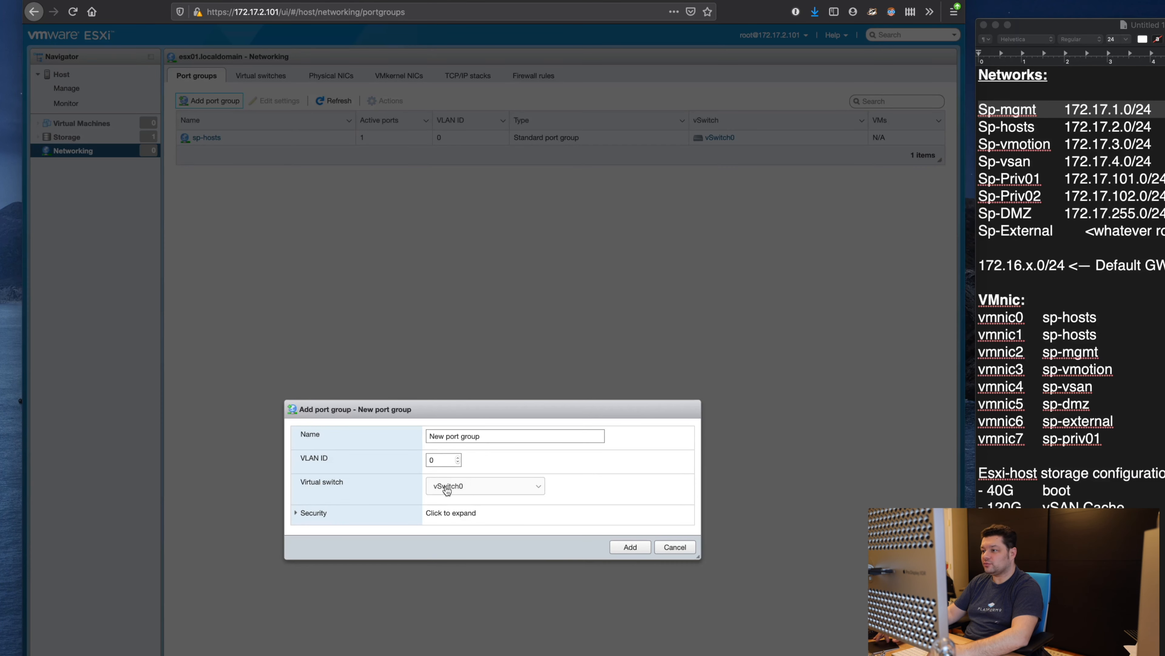
click(493, 438)
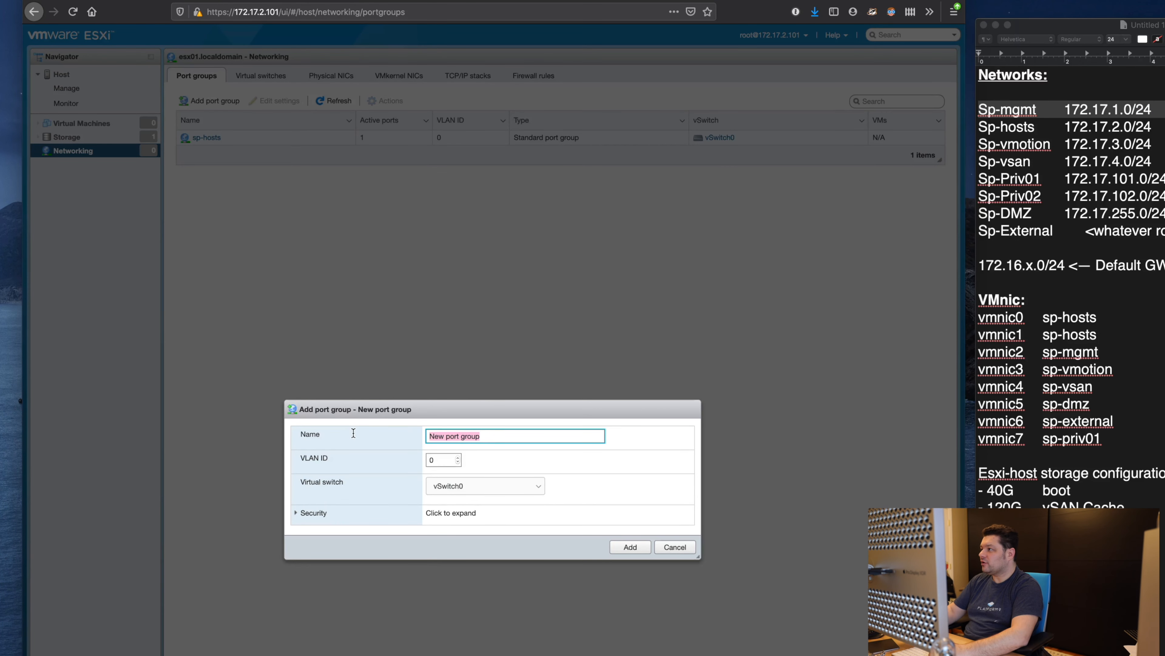
text(sp-mgm)
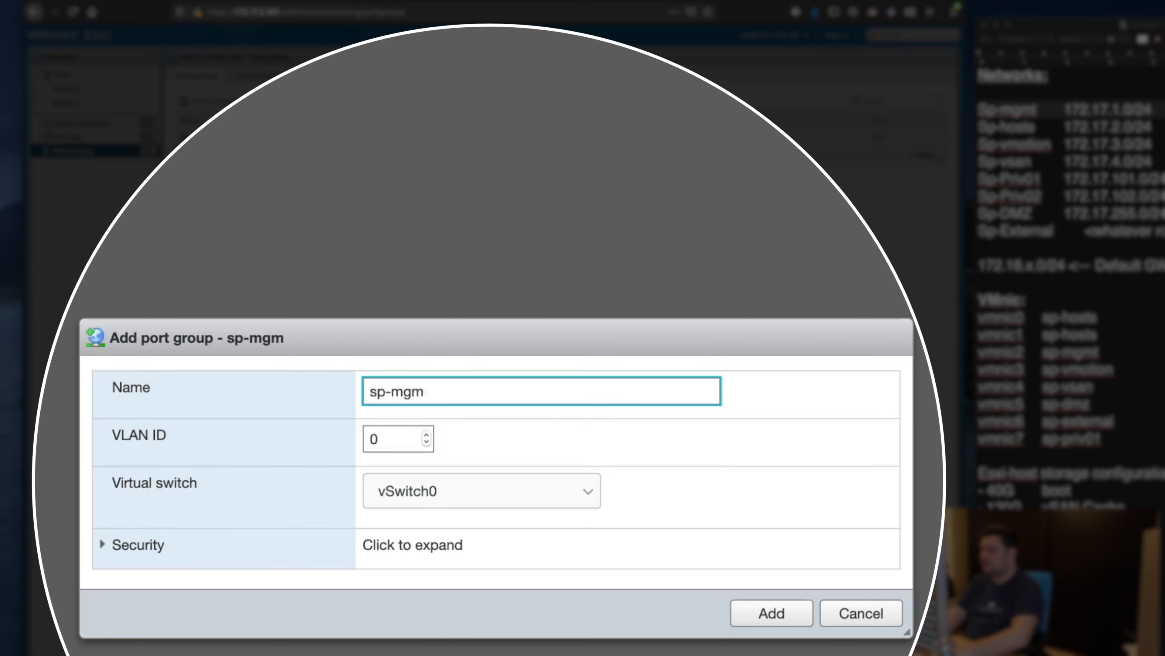
text(t_172.17)
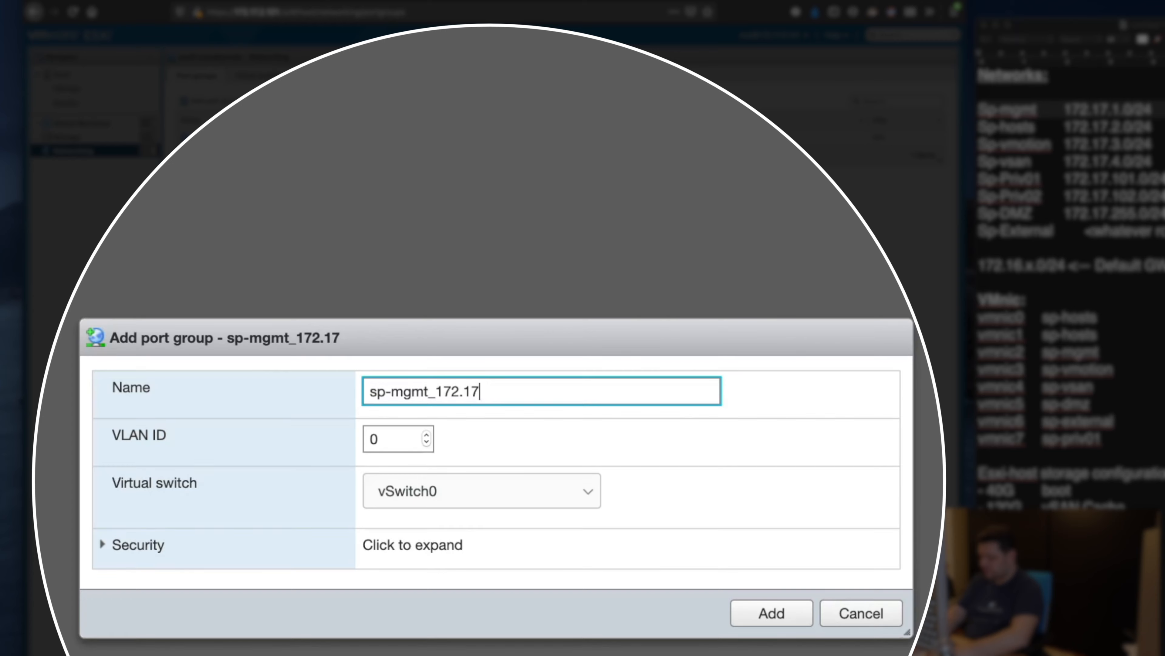
text(.1.0/24)
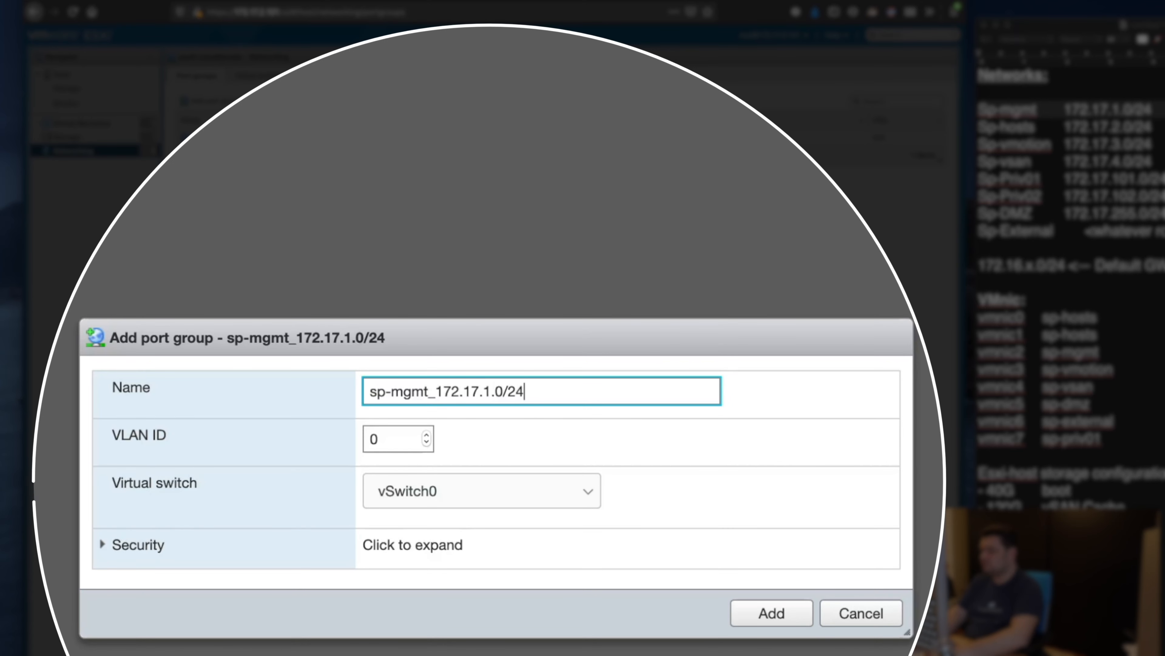
key(Tab)
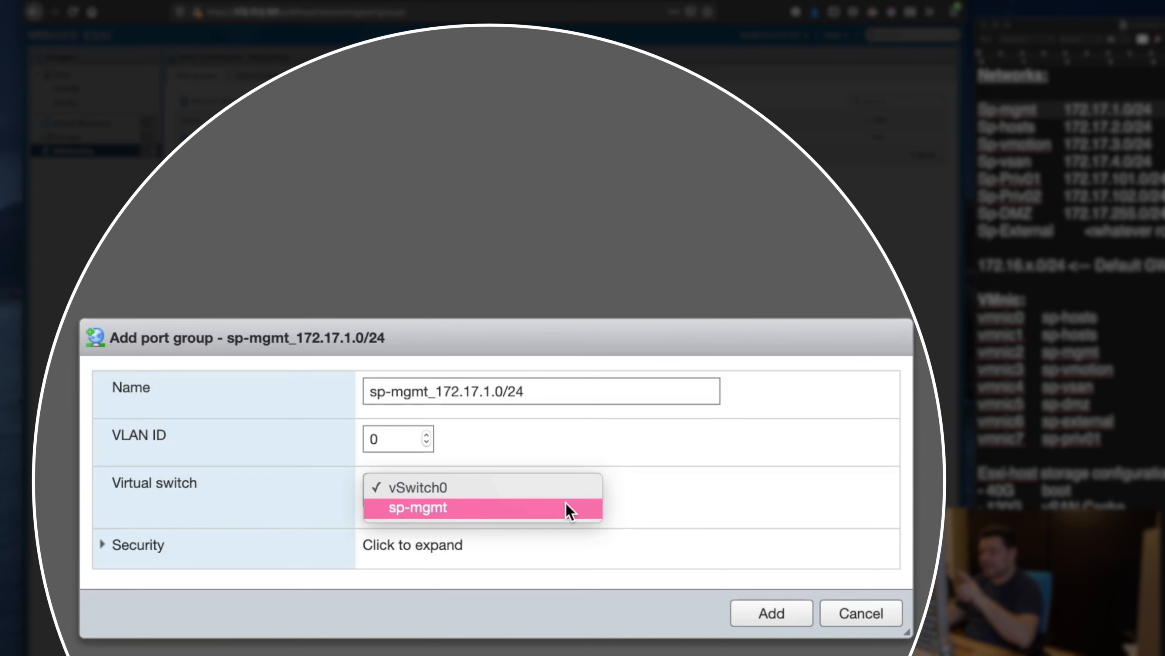
click(566, 505)
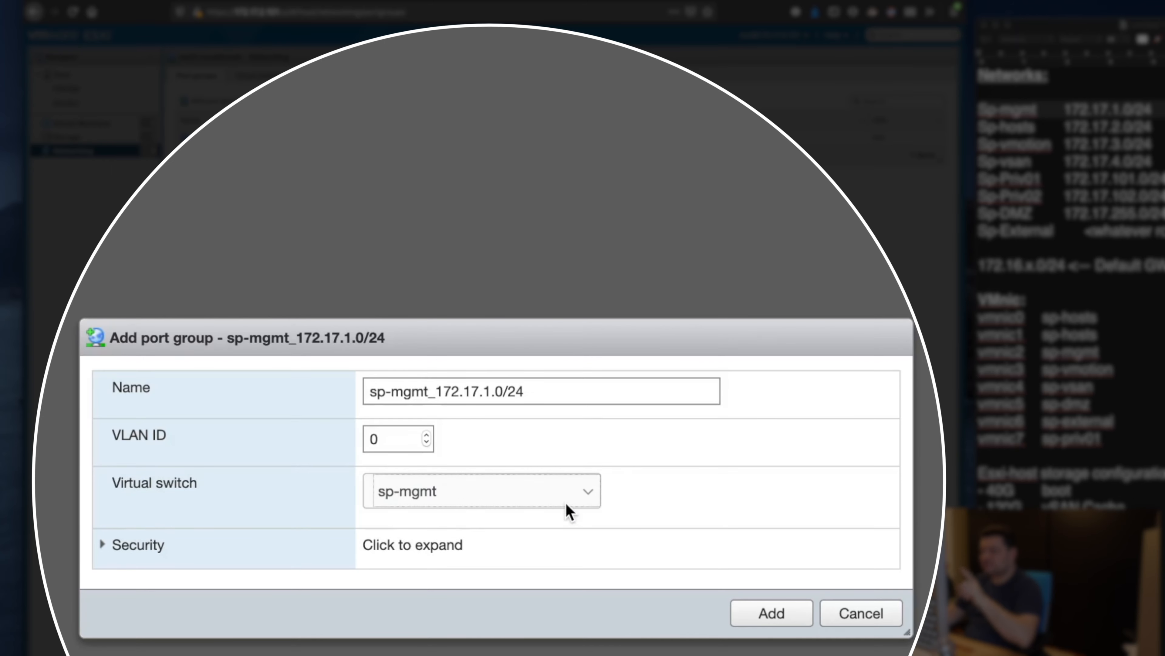
click(770, 618)
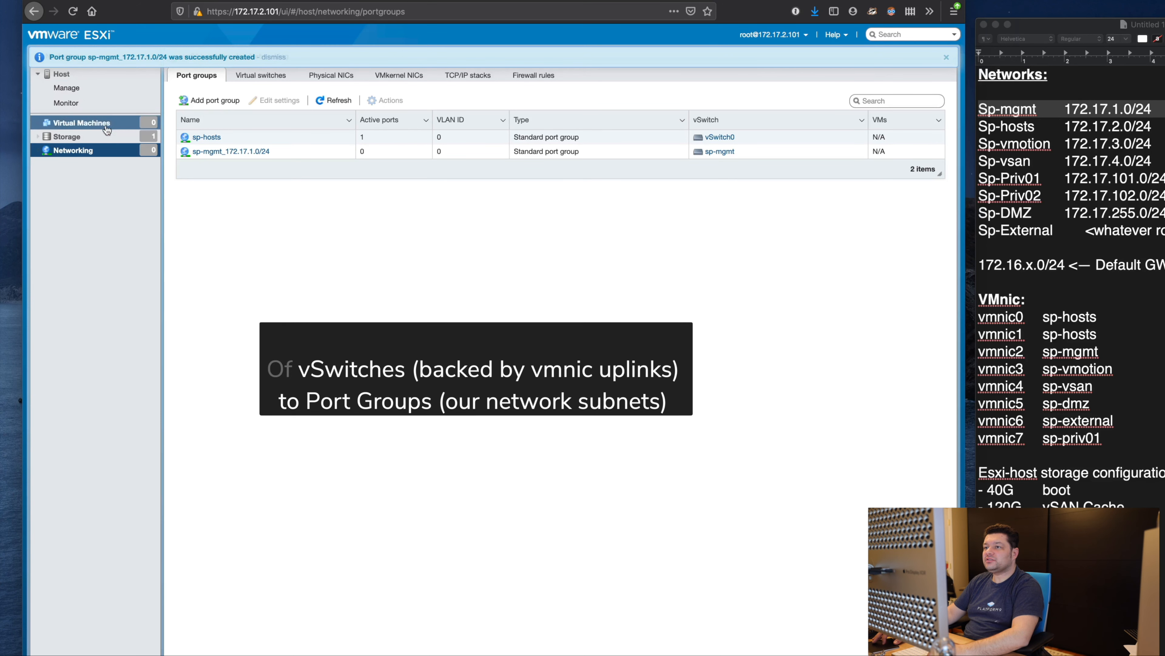
click(105, 138)
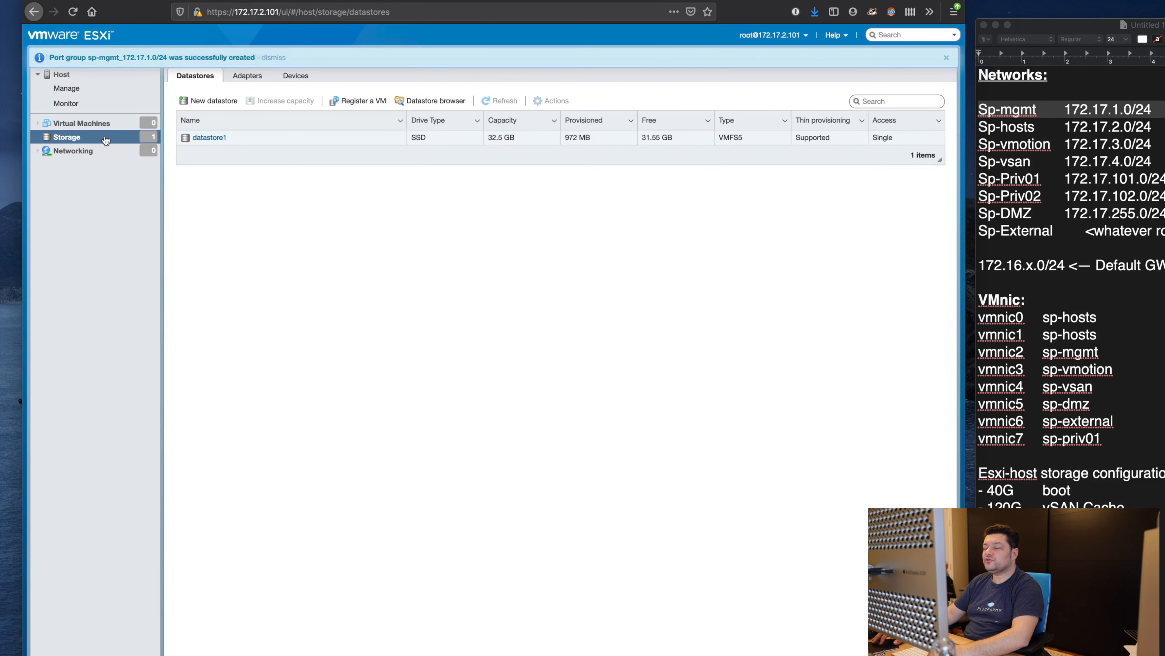
Step: Rename datastore datastore1 to _esx01_boot and view its details
click(296, 143)
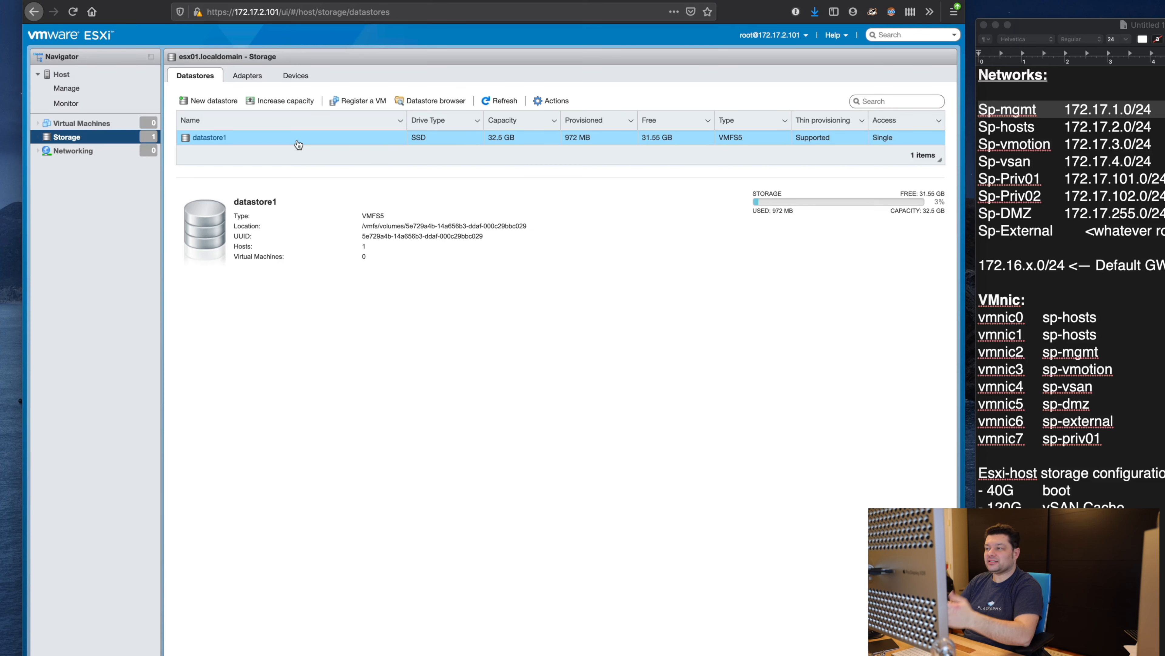
right_click(333, 142)
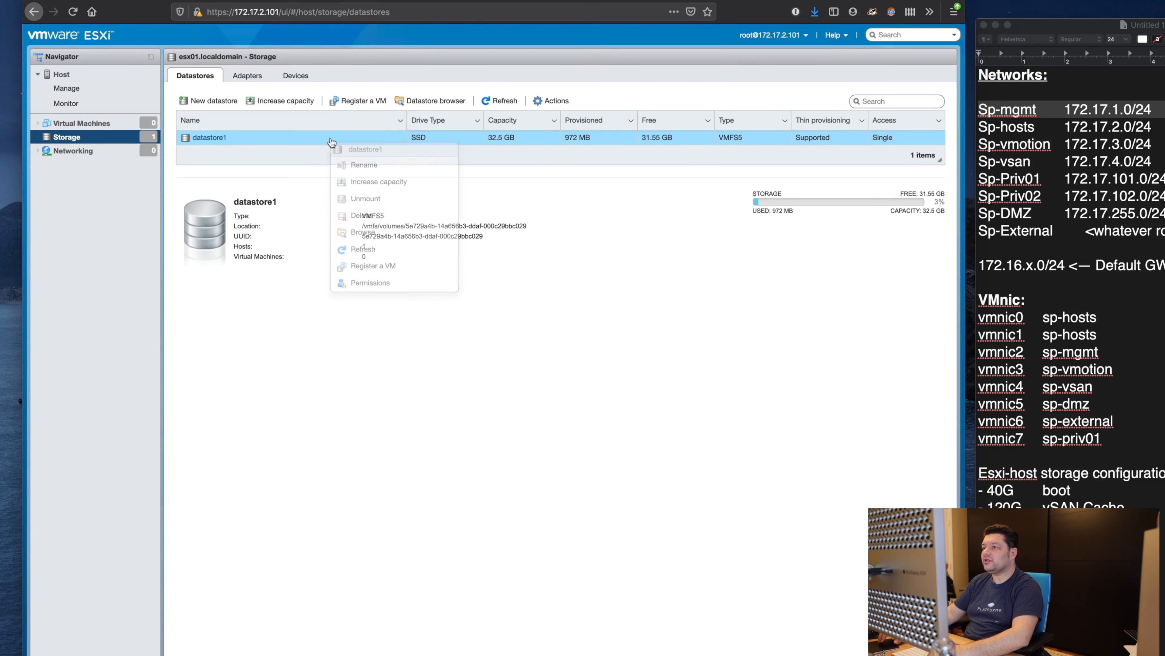
click(365, 165)
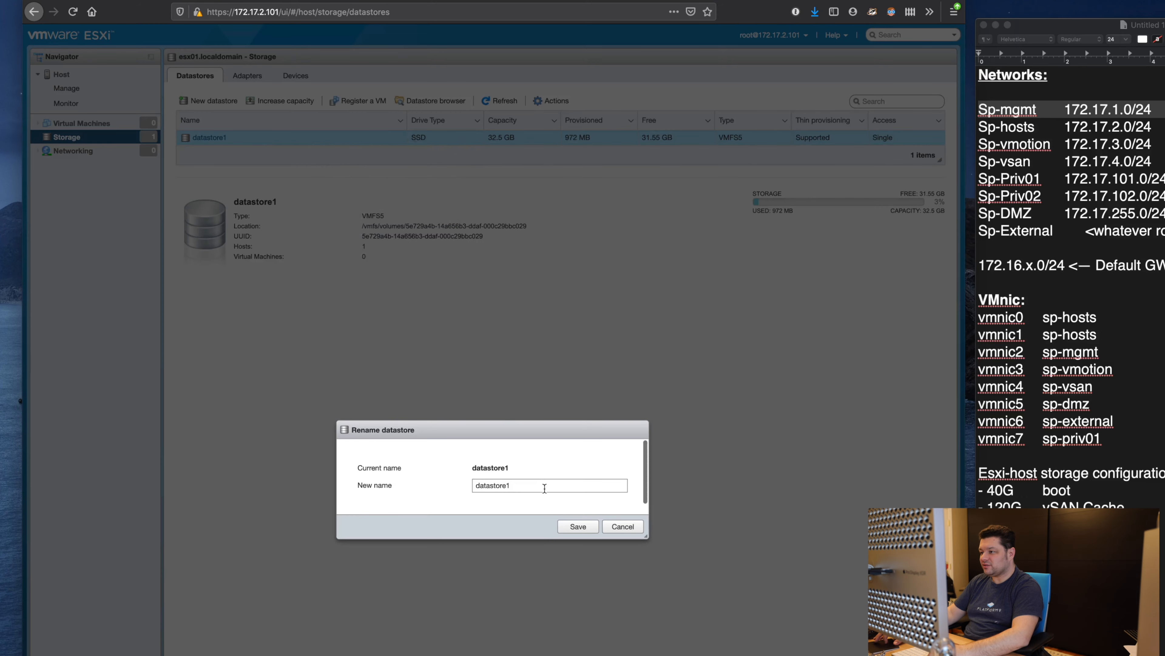
key(BackSpace)
text(_)
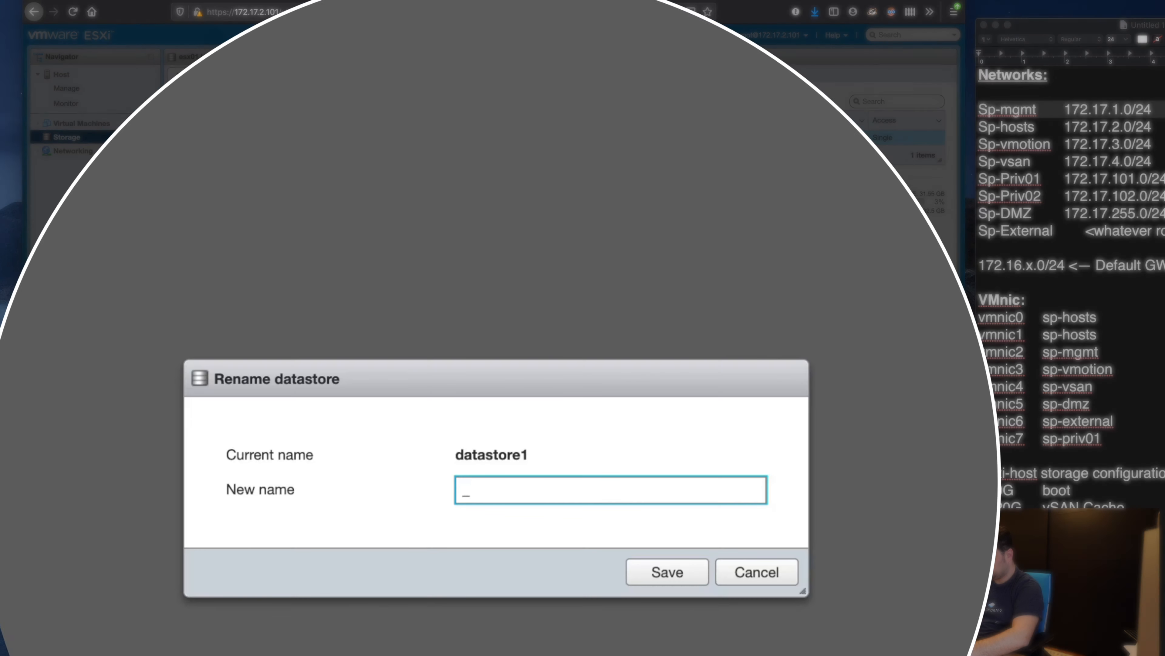
text(esxi)
text(01)
text(_boot)
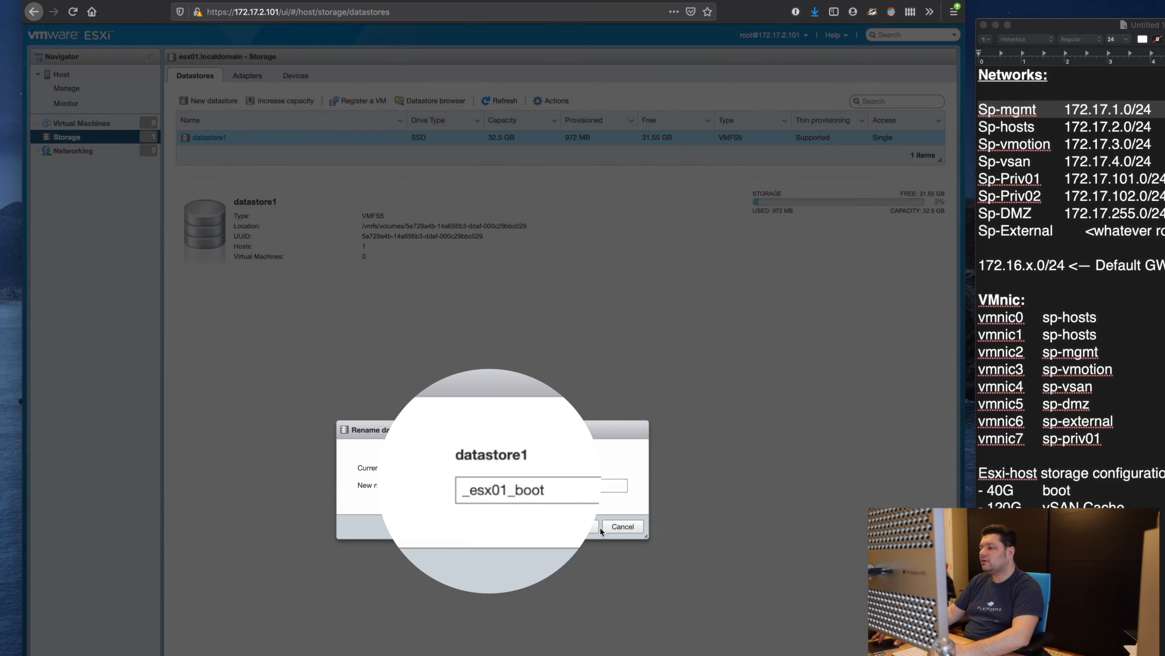
click(584, 526)
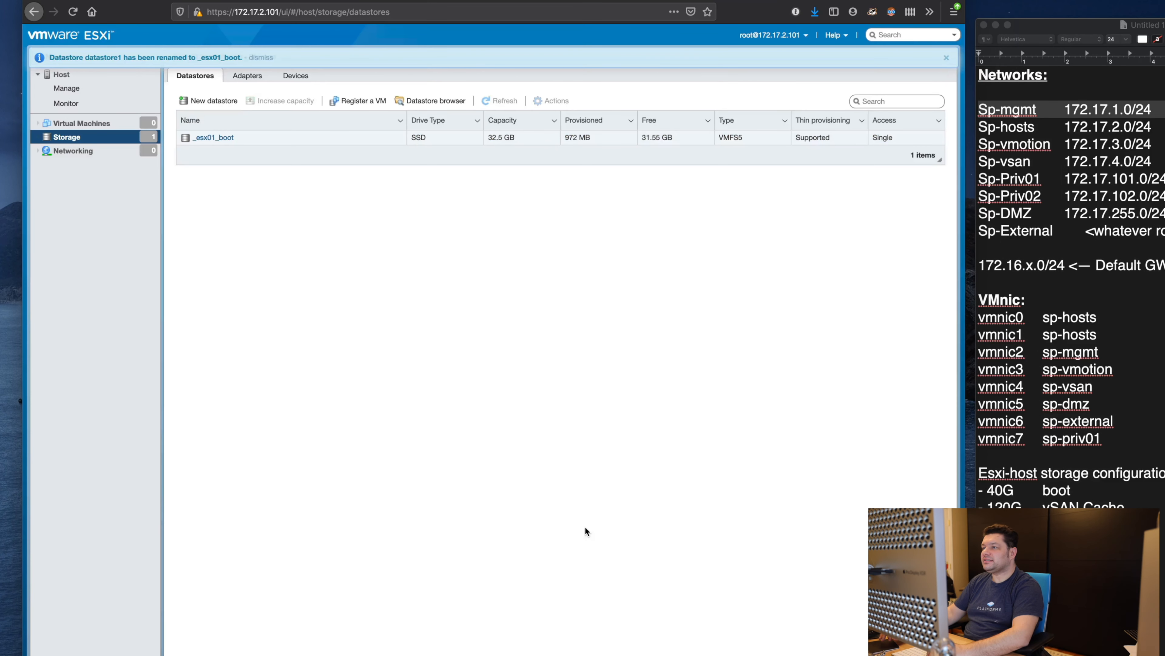
click(396, 143)
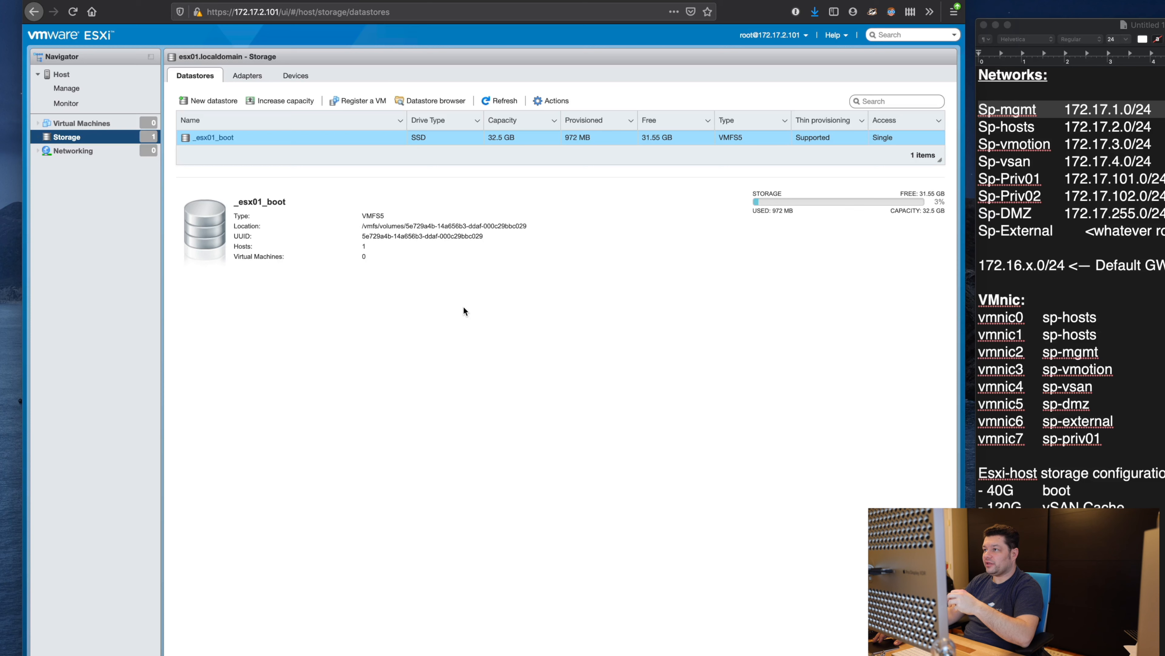
Step: Create an ISOs folder on the _esx01_boot datastore and open it
click(441, 99)
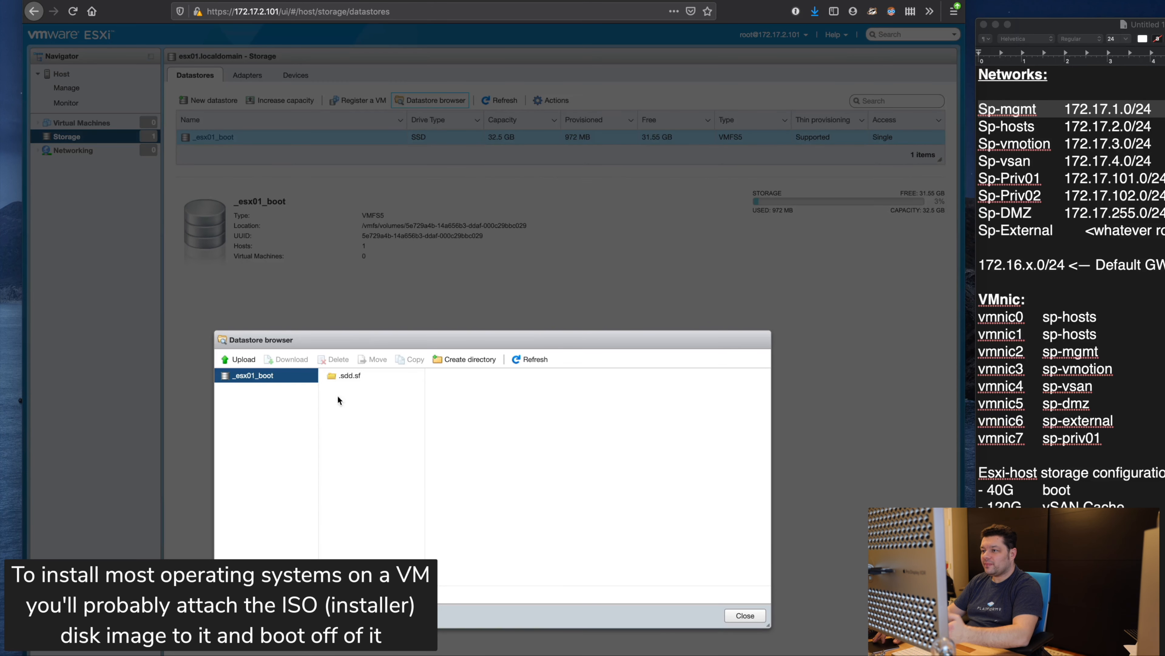
click(468, 359)
click(489, 456)
text(ISOs)
click(561, 523)
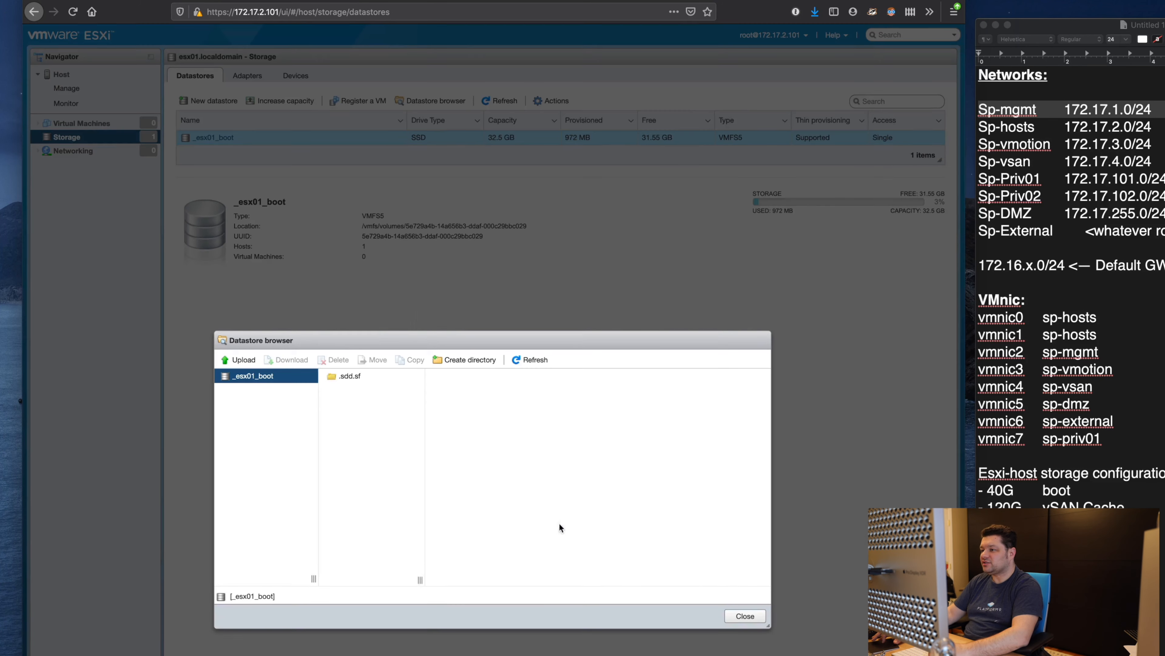
click(419, 391)
Step: Upload the Windows Server ISO from Downloads into ISOs and close the datastore browser
click(239, 360)
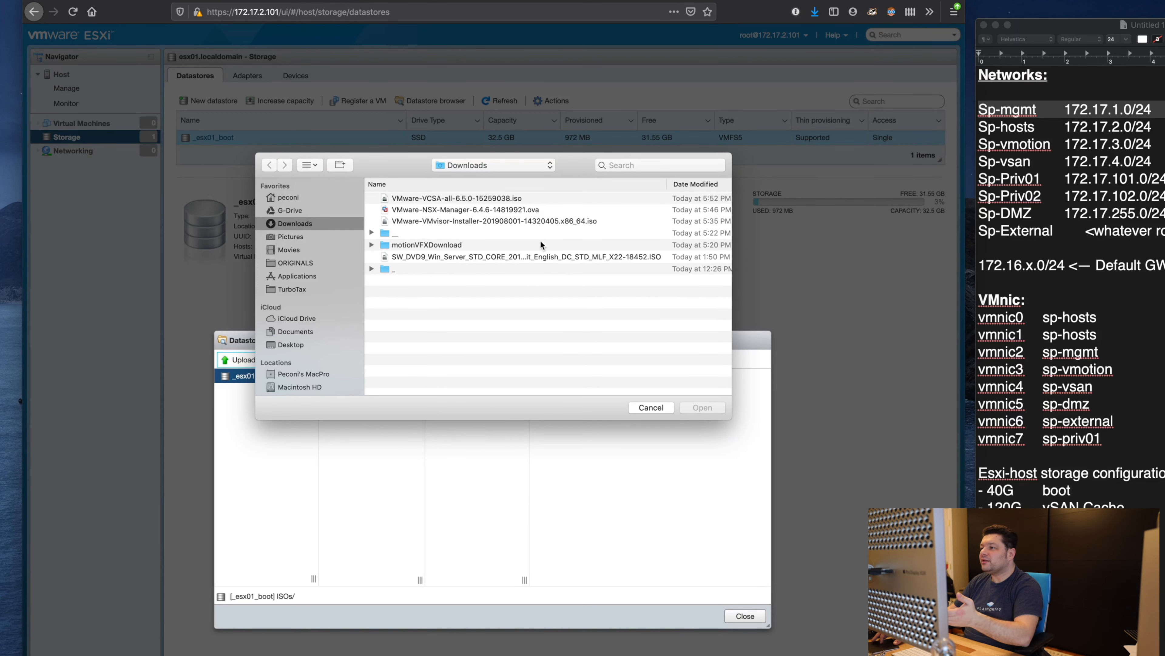
click(499, 222)
click(497, 255)
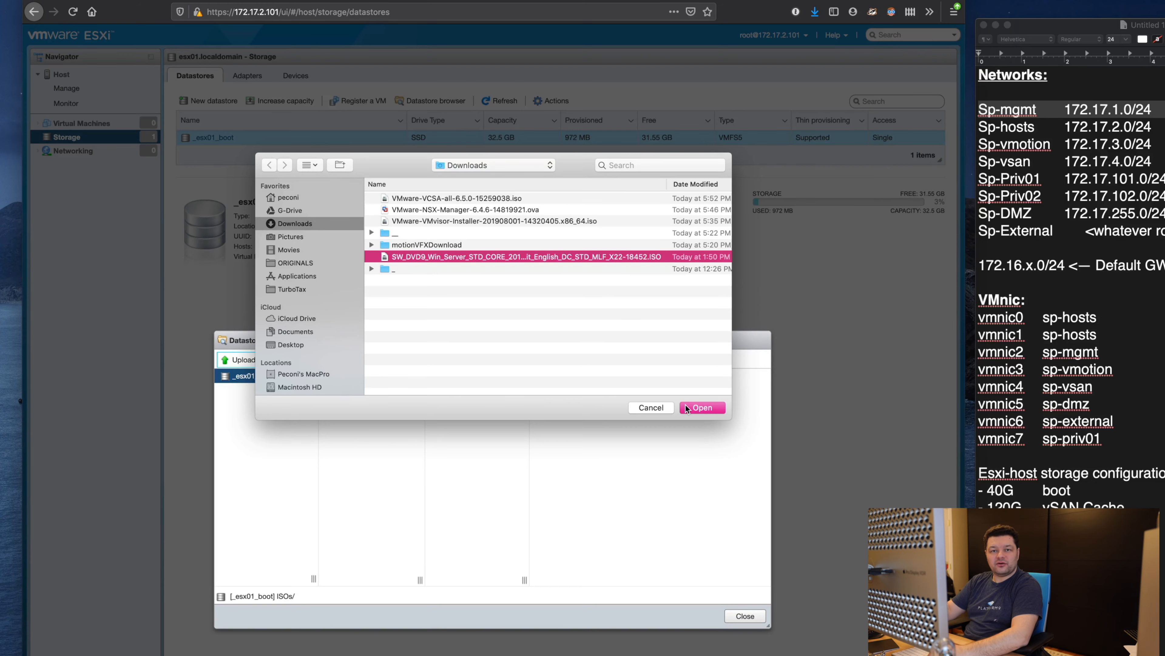
click(703, 409)
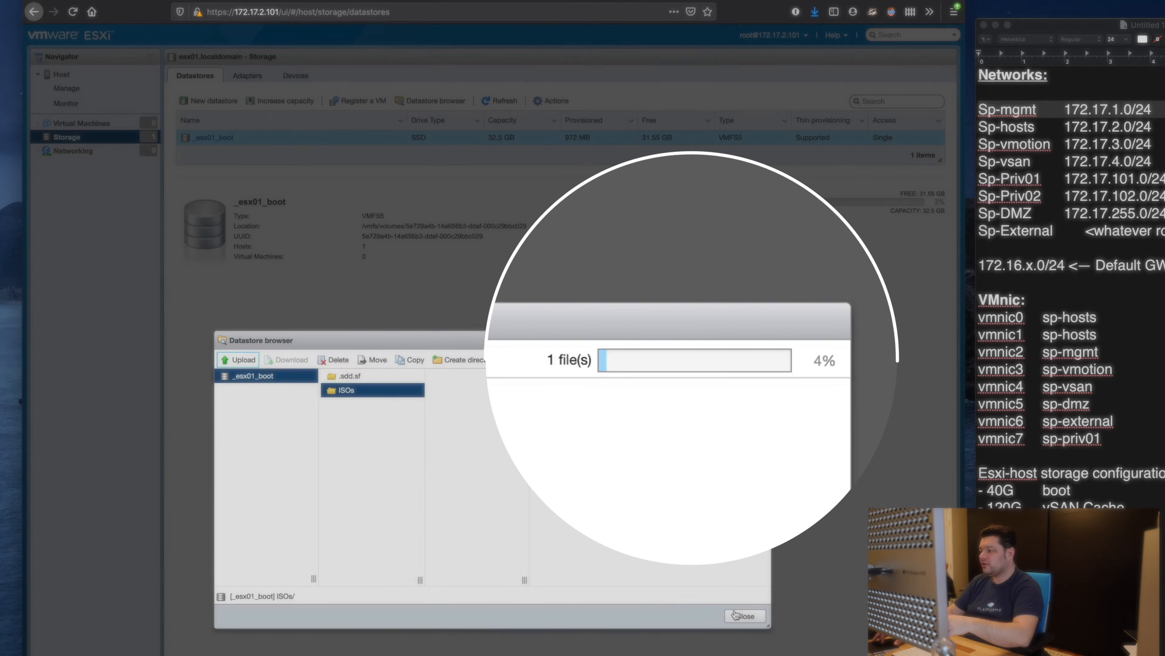
click(733, 616)
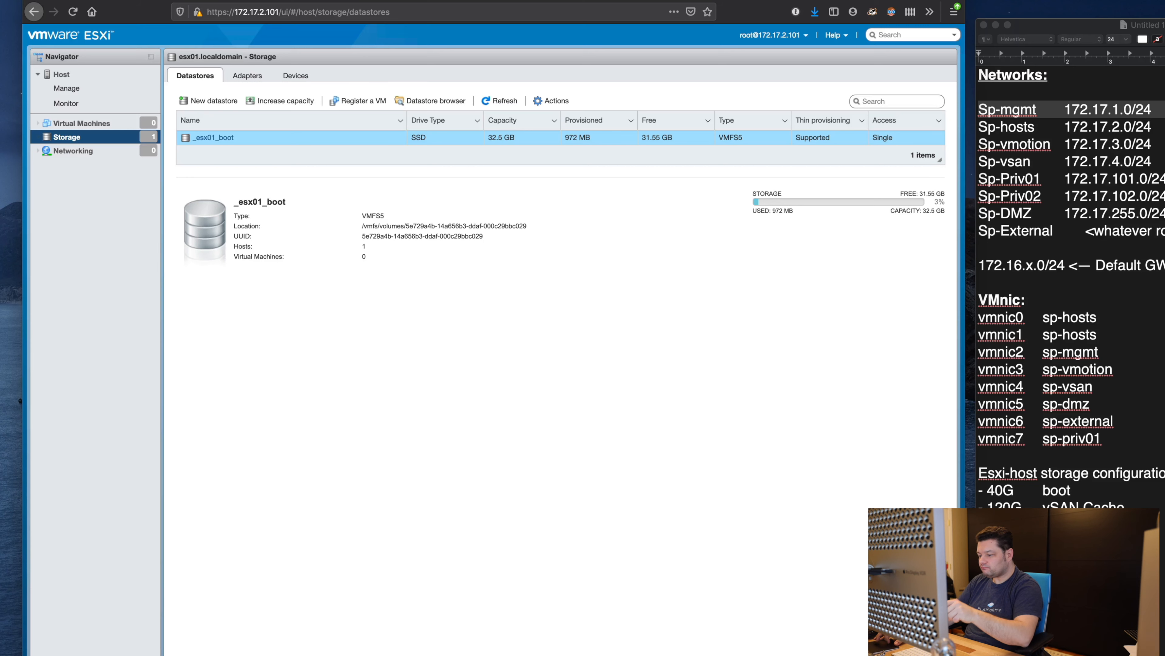
key(super+Tab)
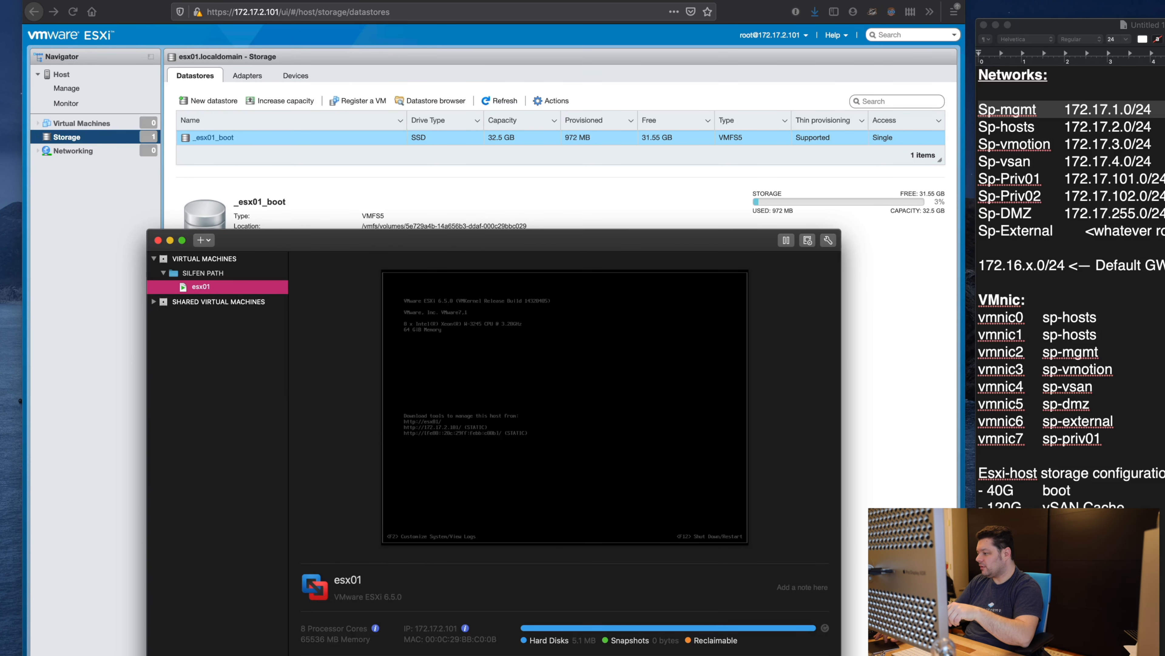
Step: Load the Windows Server 2019 ISO into esx01's CD/DVD drive and connect it
click(483, 423)
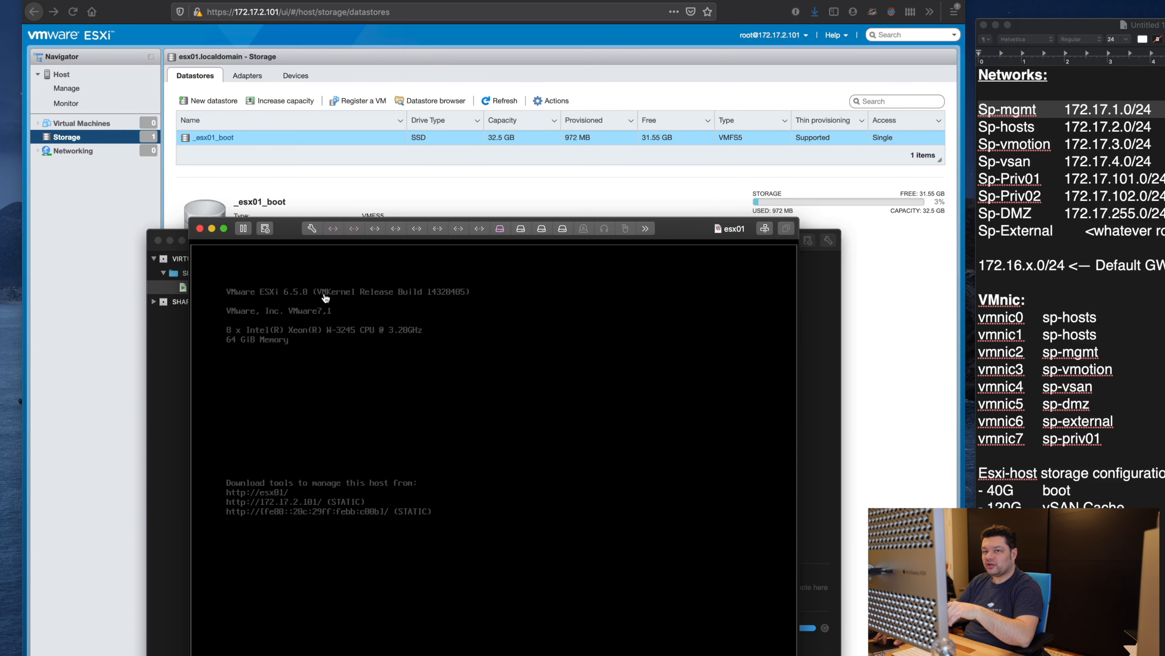
click(313, 229)
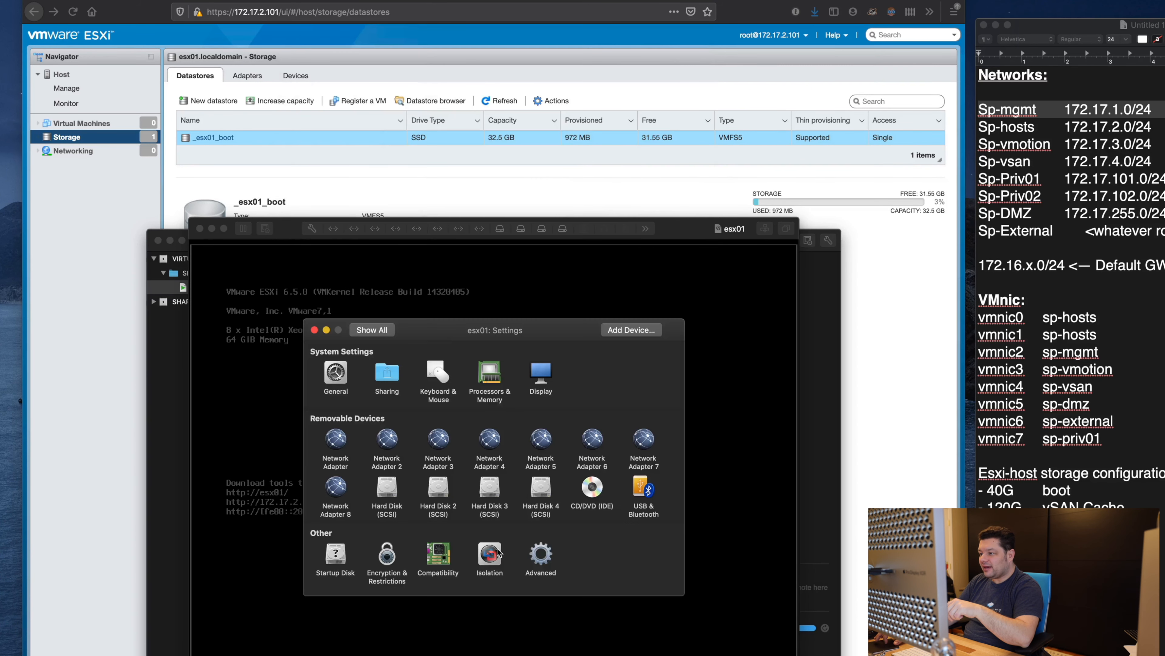
click(594, 488)
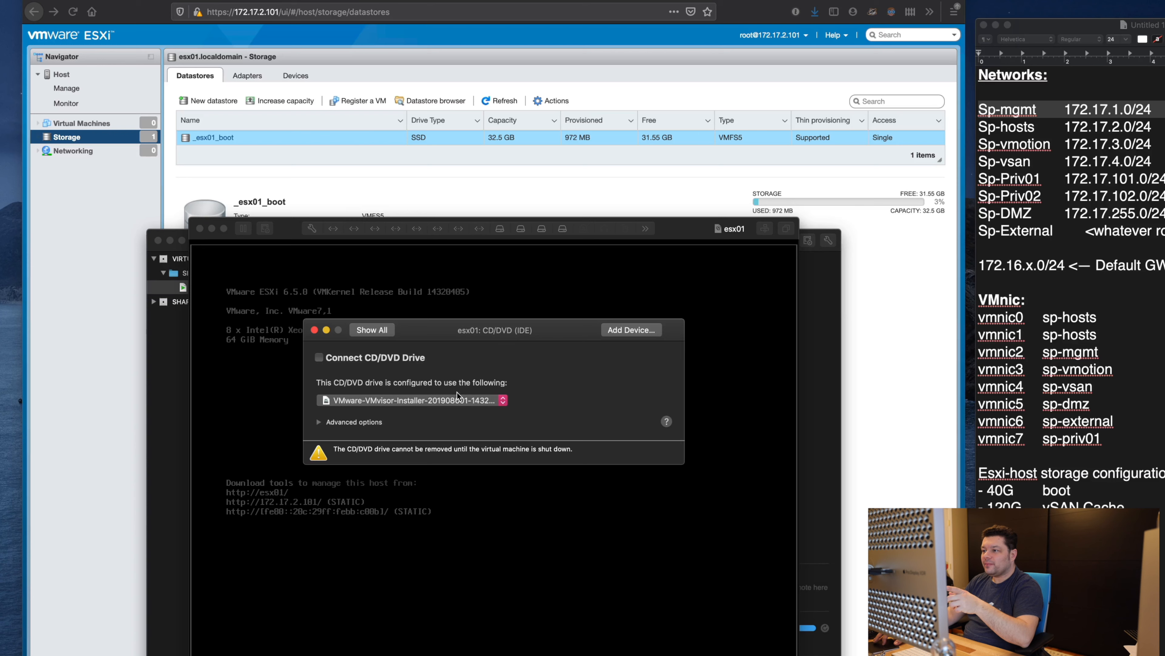
click(454, 401)
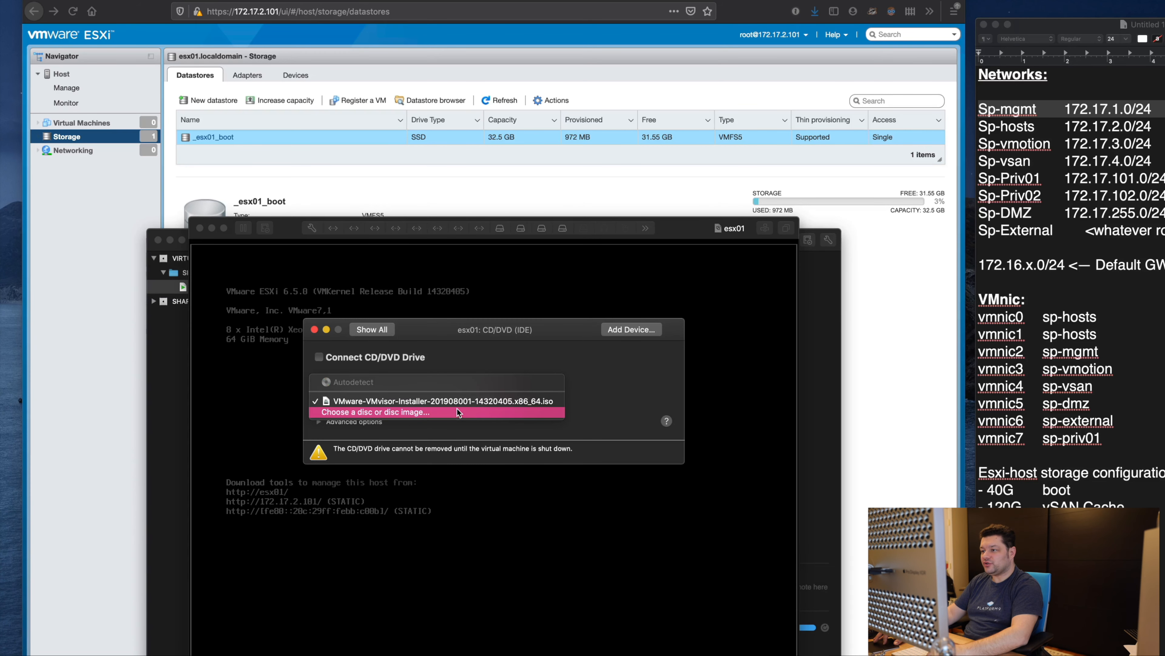
click(457, 410)
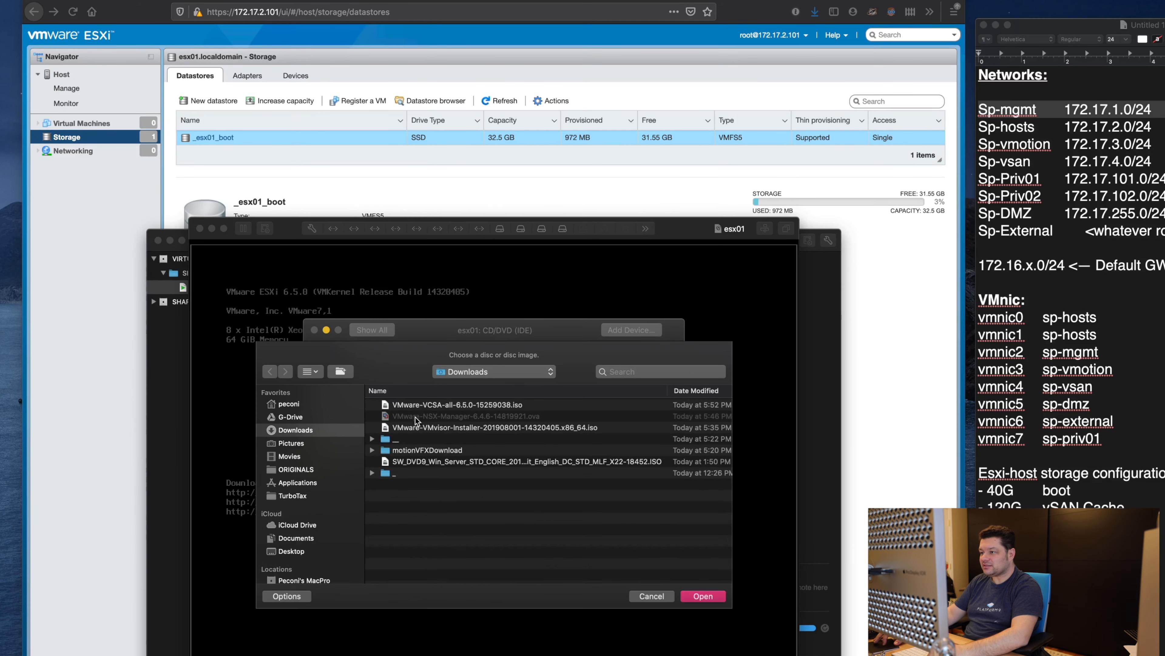
click(435, 464)
click(703, 596)
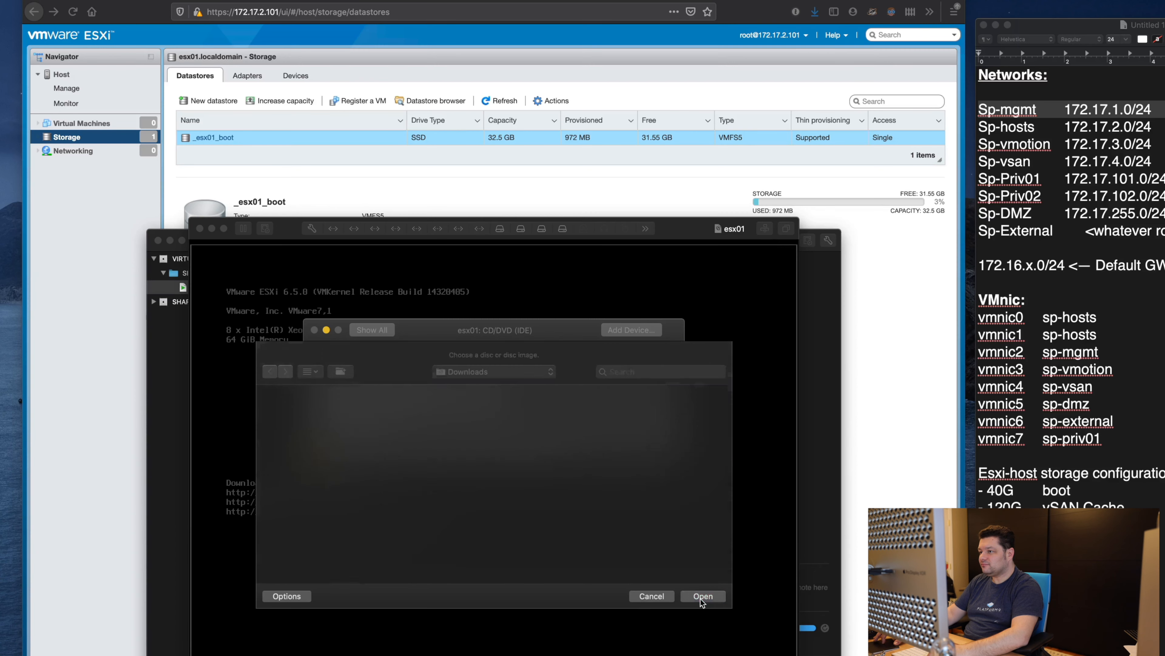
click(397, 358)
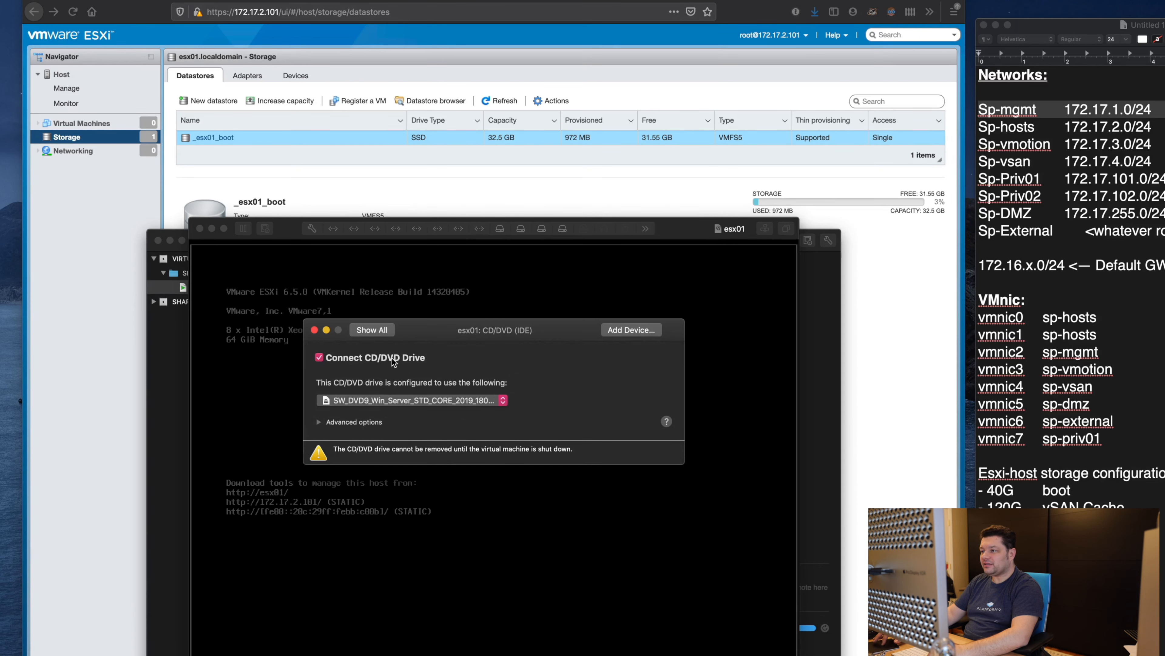
click(372, 329)
click(314, 329)
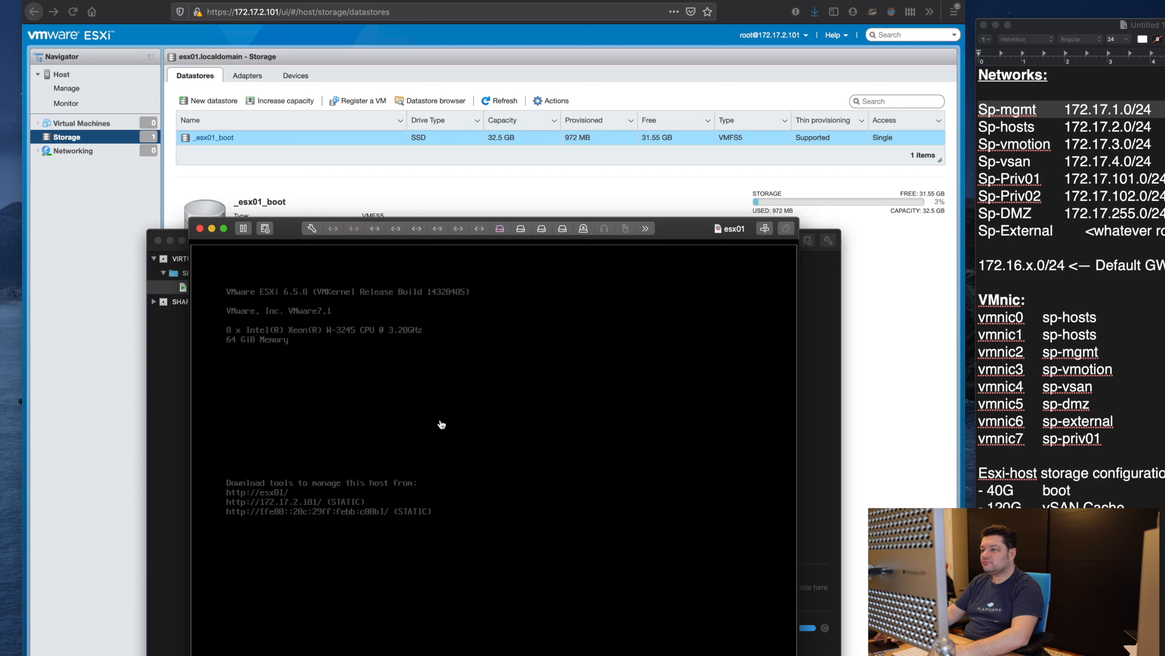
click(347, 179)
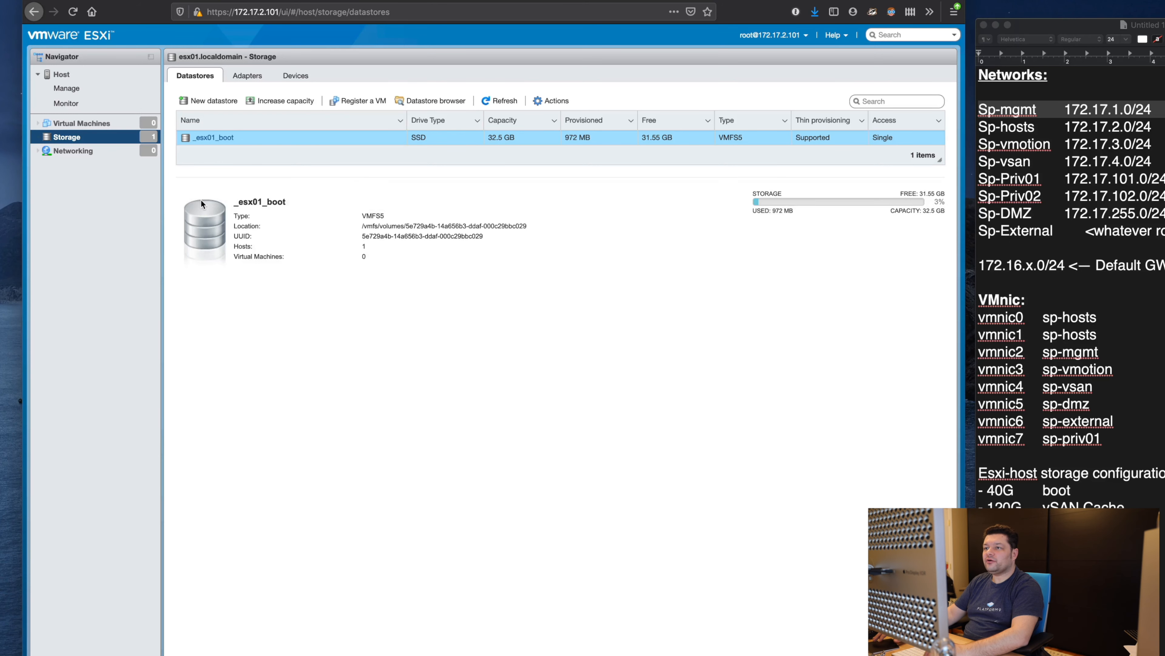
Step: Start the Create / Register VM wizard for a new virtual machine
click(81, 123)
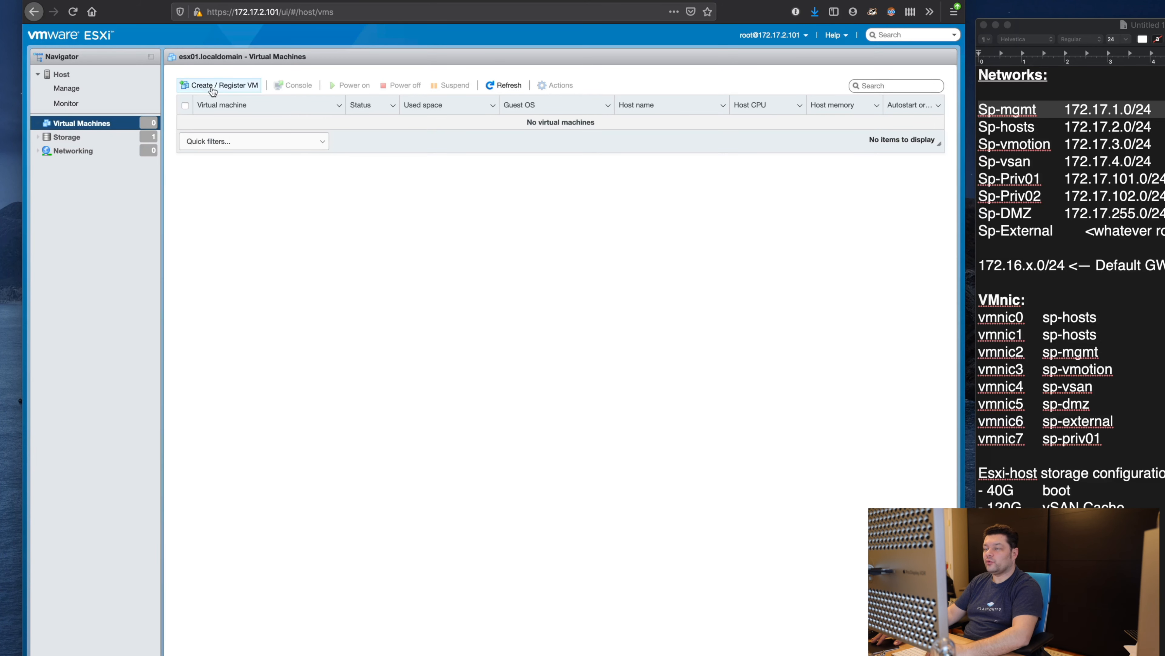
click(215, 87)
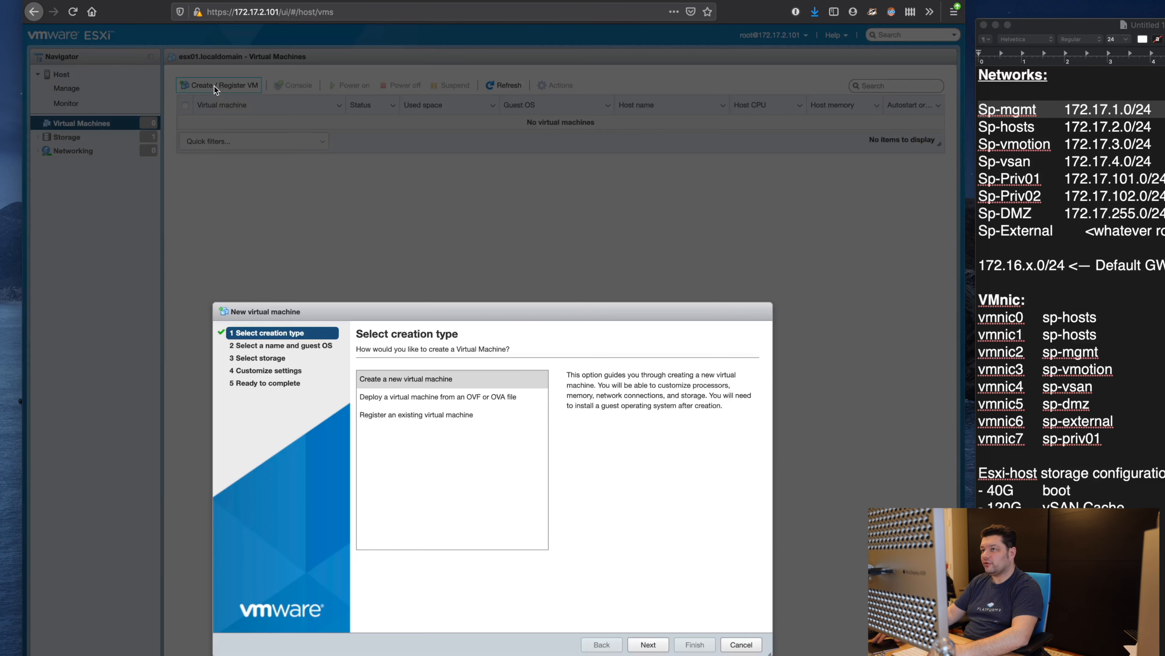
click(481, 382)
click(648, 644)
Step: Name the VM dc01 with guest OS Windows Server 2016 or later (64-bit)
click(477, 392)
text(dc01)
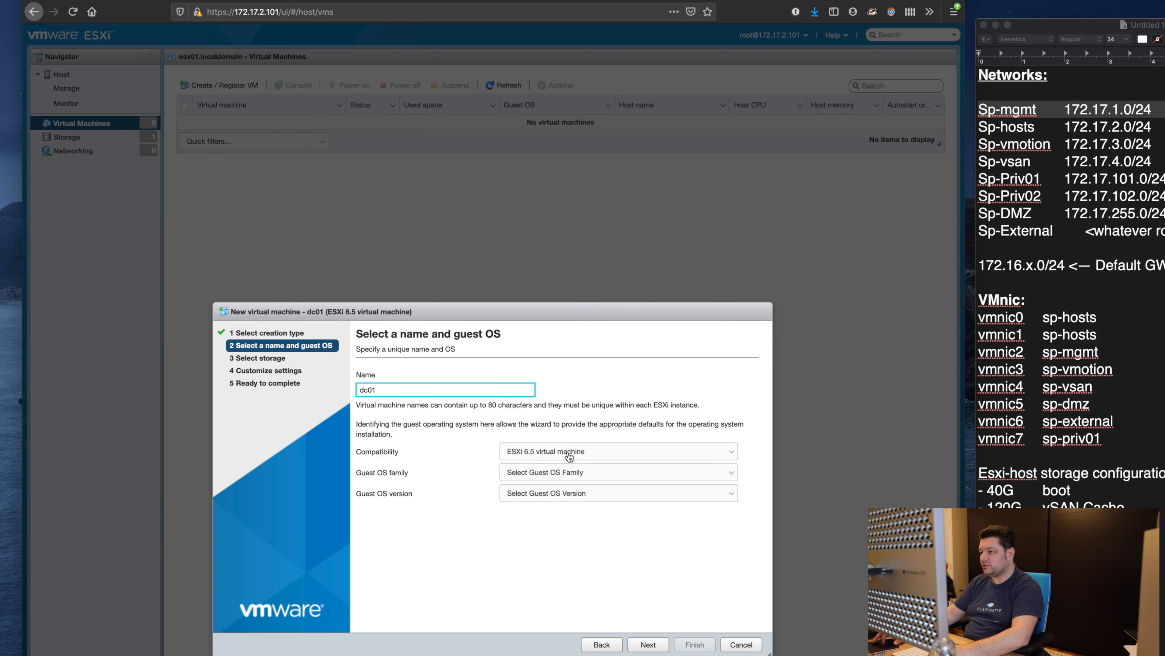
click(568, 478)
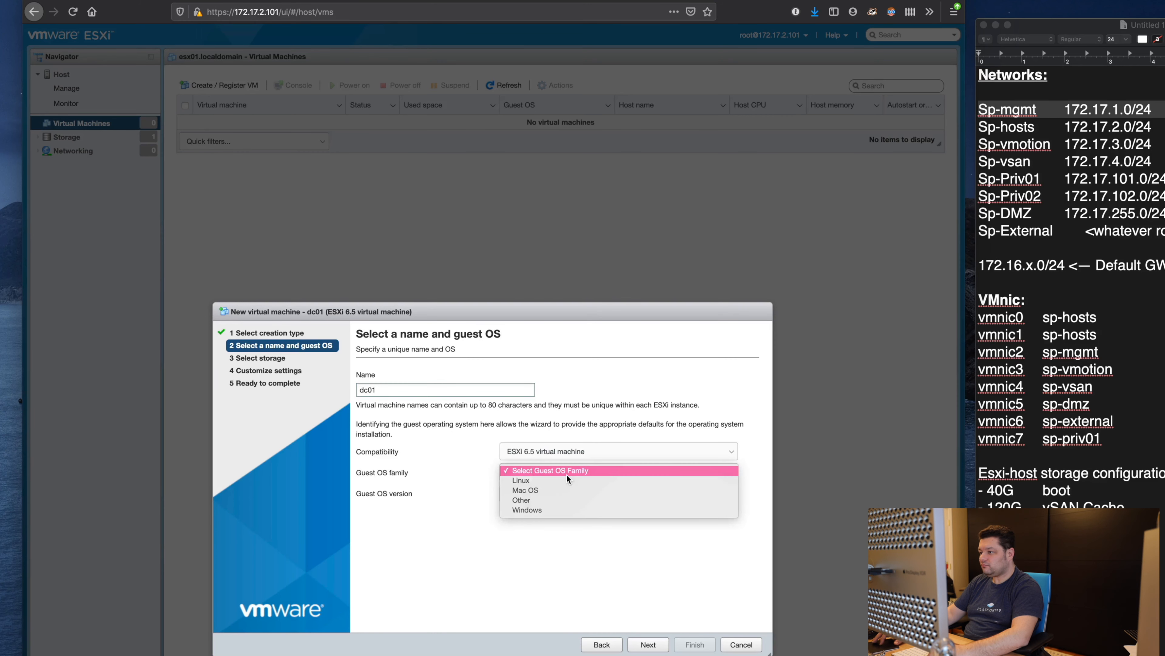
click(564, 508)
click(570, 492)
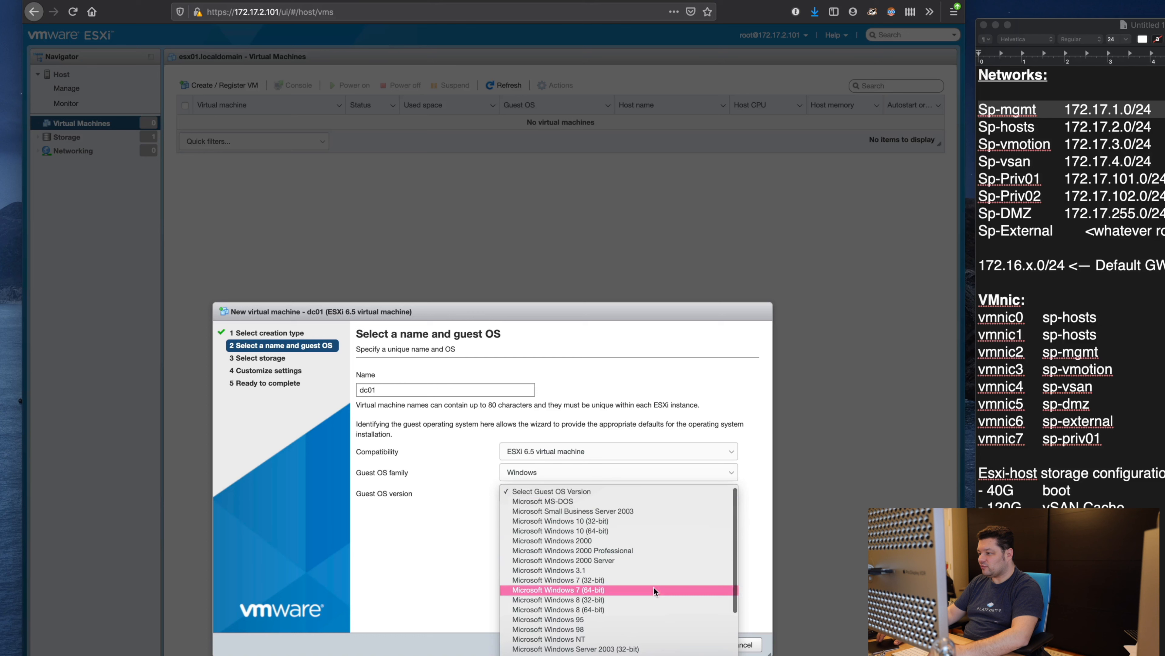
scroll(659, 628, down, 1)
scroll(658, 629, down, 3)
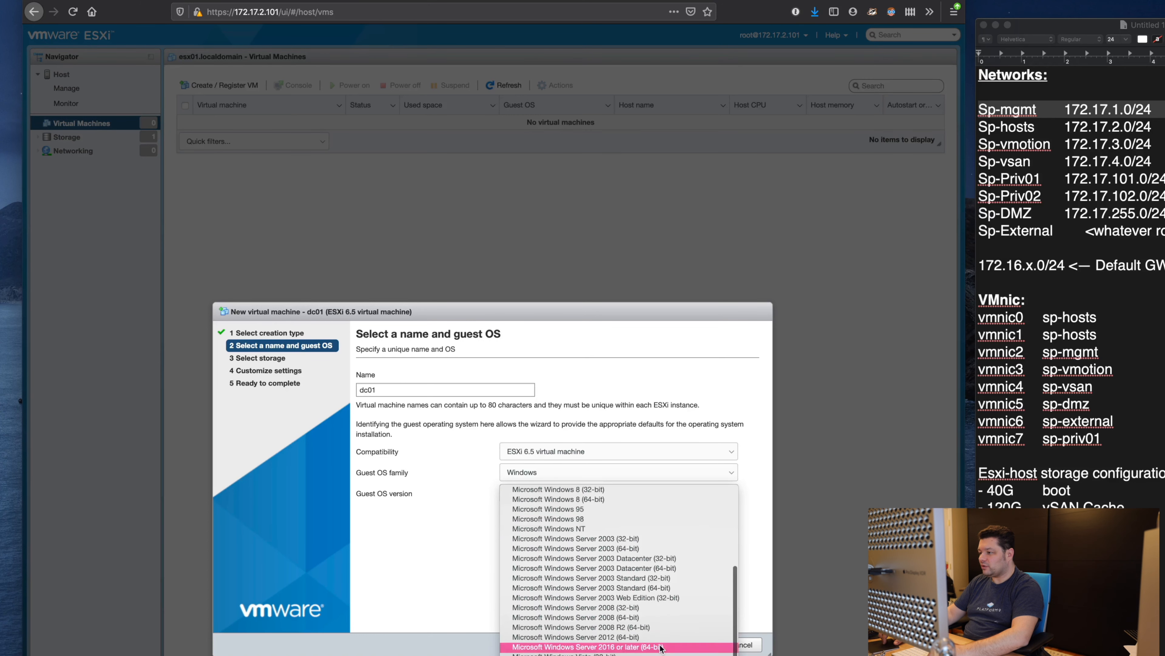
click(660, 647)
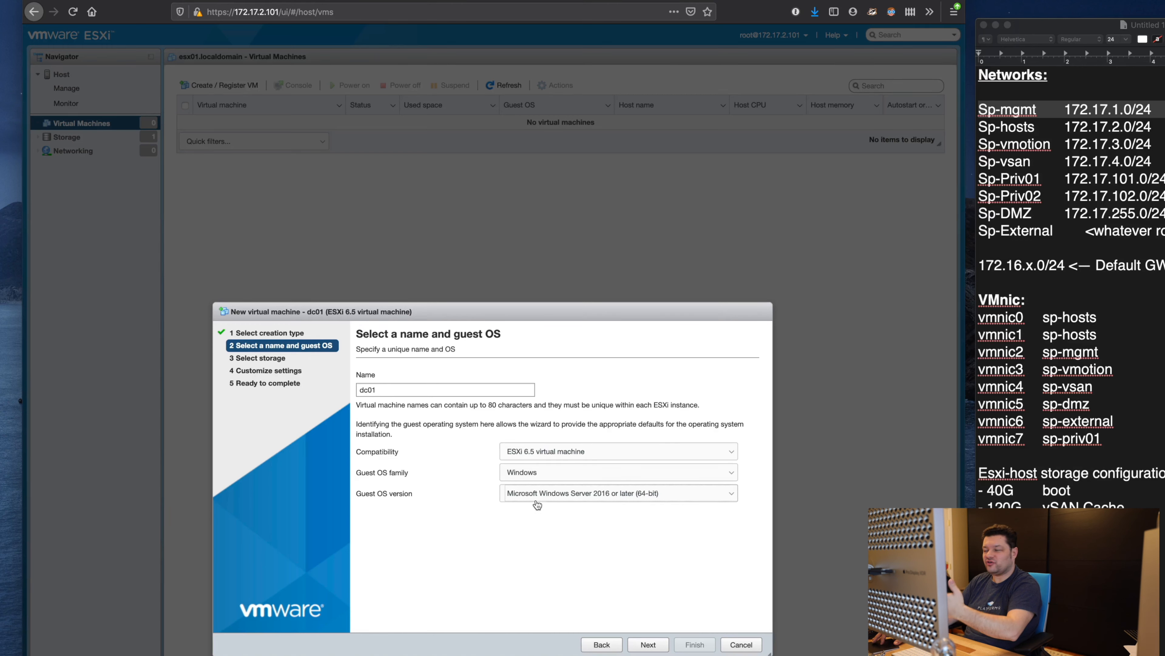
click(653, 645)
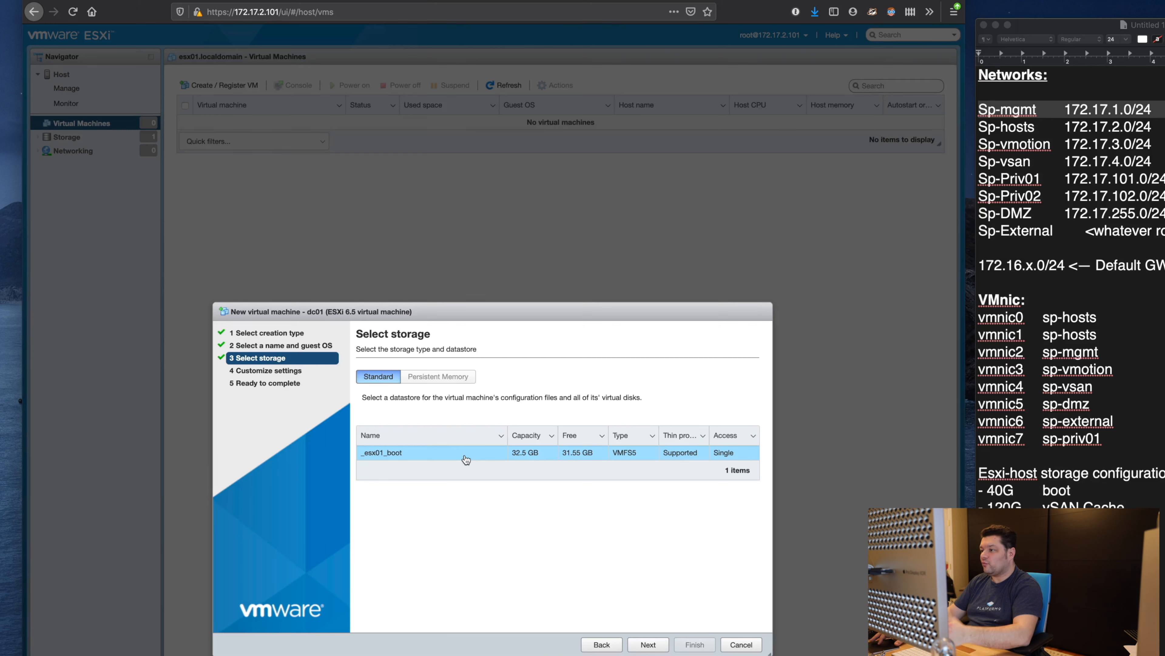
Step: Accept the _esx01_boot datastore and check the 40 GB hard disk size
click(648, 645)
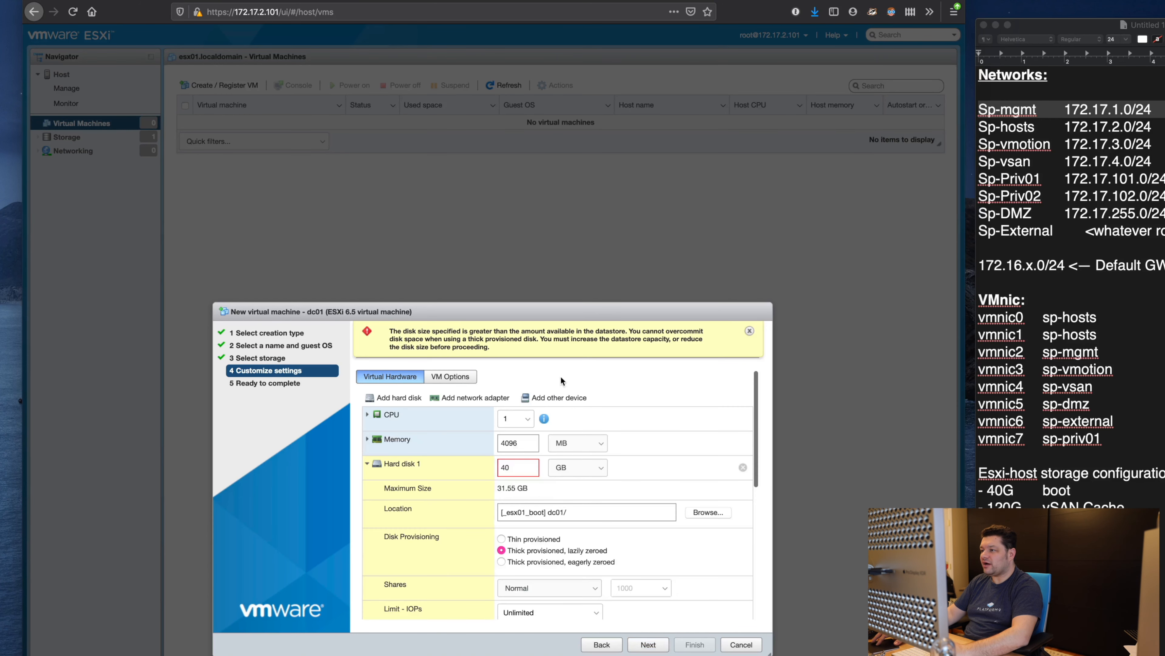
drag(495, 334, 563, 352)
drag(525, 468, 468, 472)
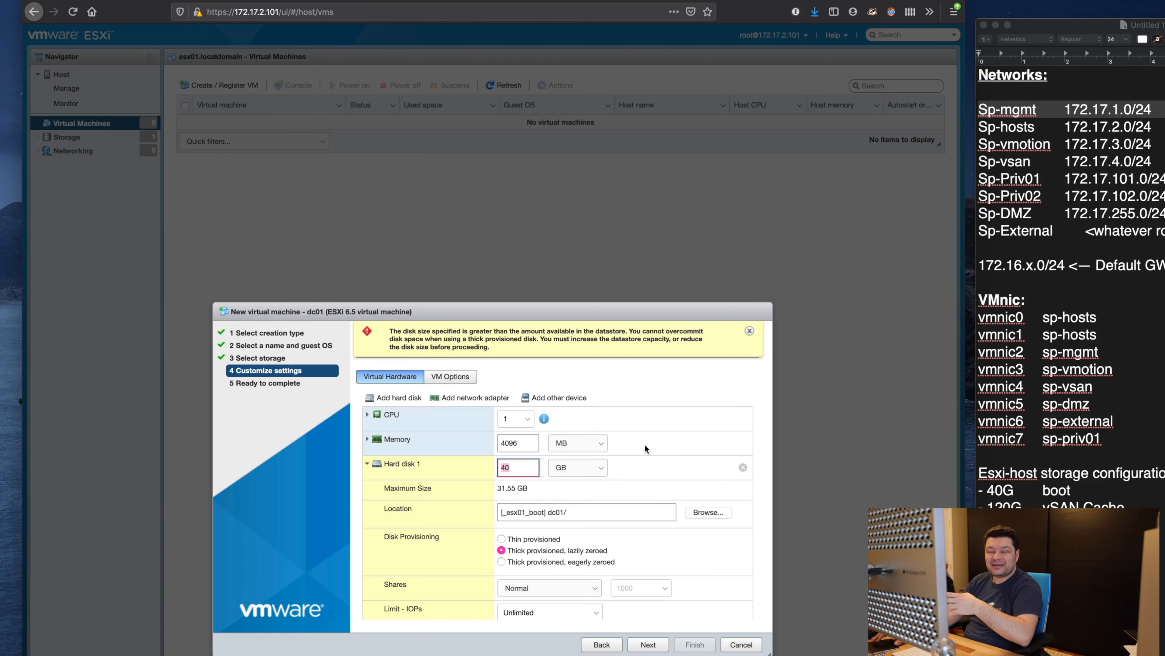
scroll(645, 443, down, 5)
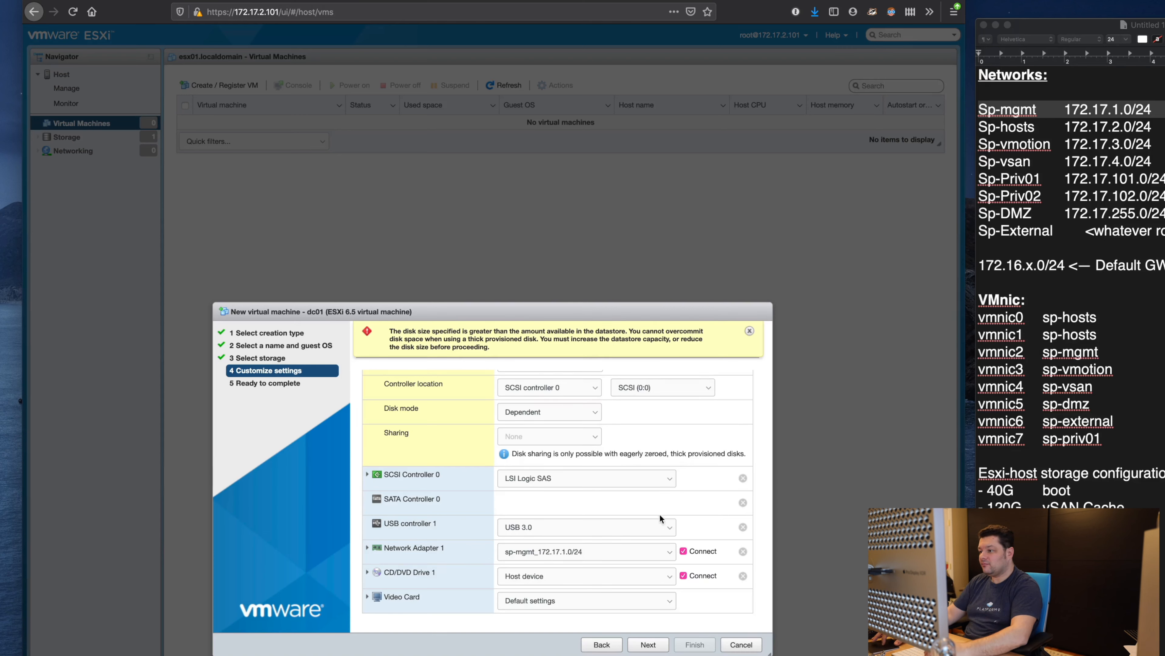
scroll(656, 487, up, 10)
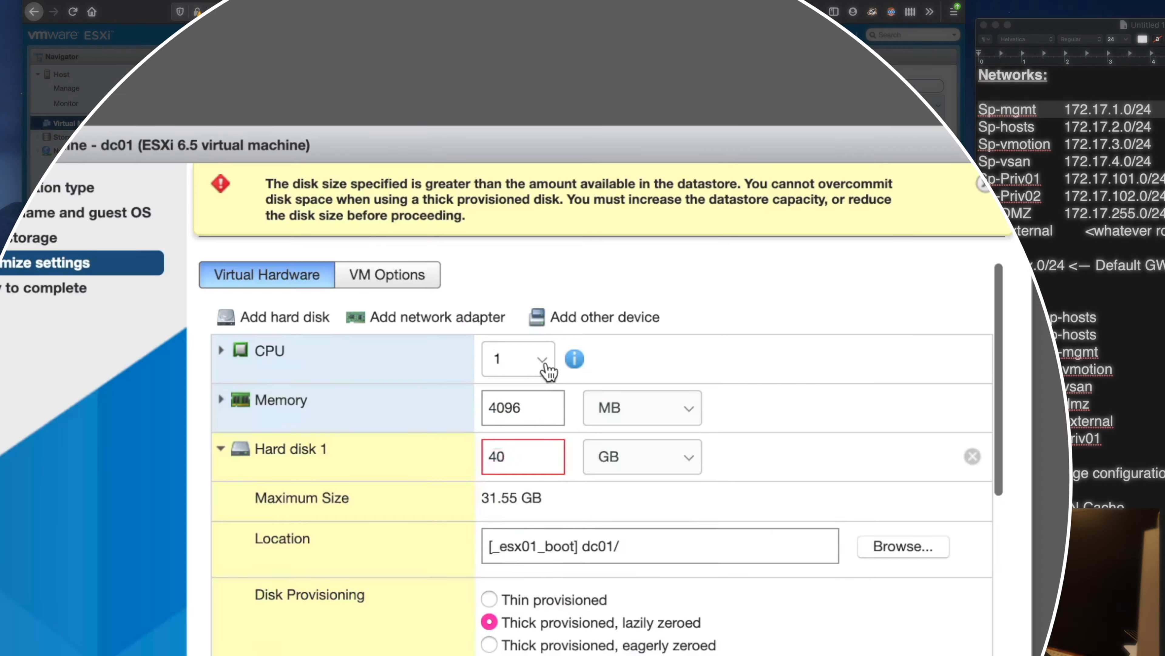
Step: Give dc01 2 virtual CPUs and 8 GB of memory
click(525, 418)
click(521, 441)
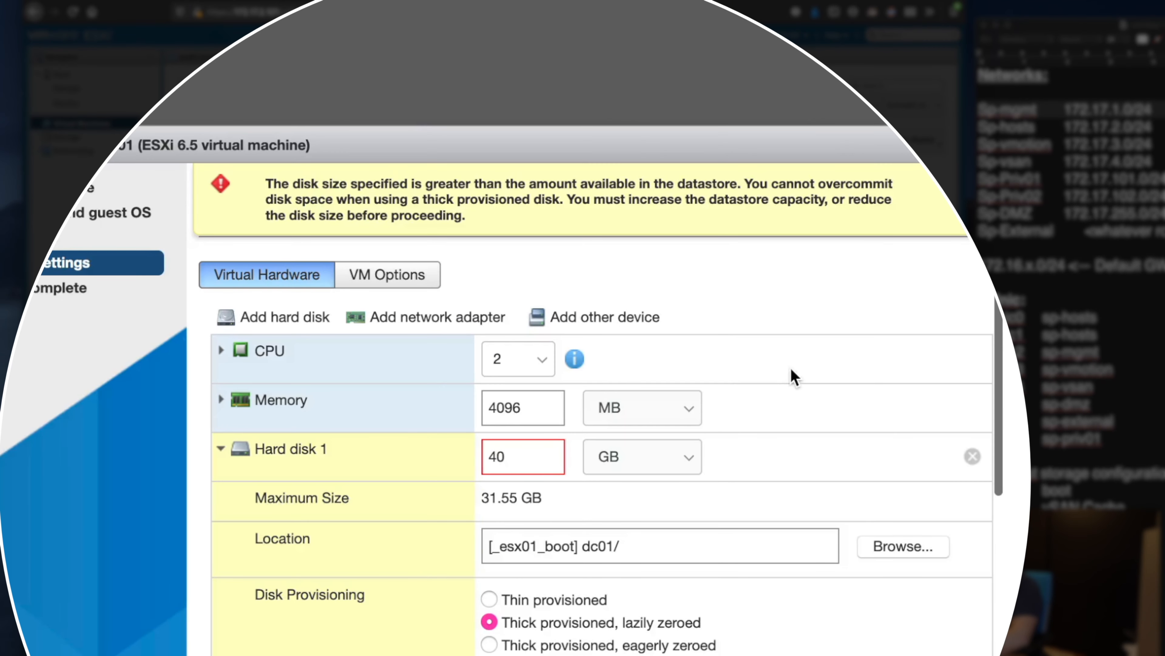
click(548, 406)
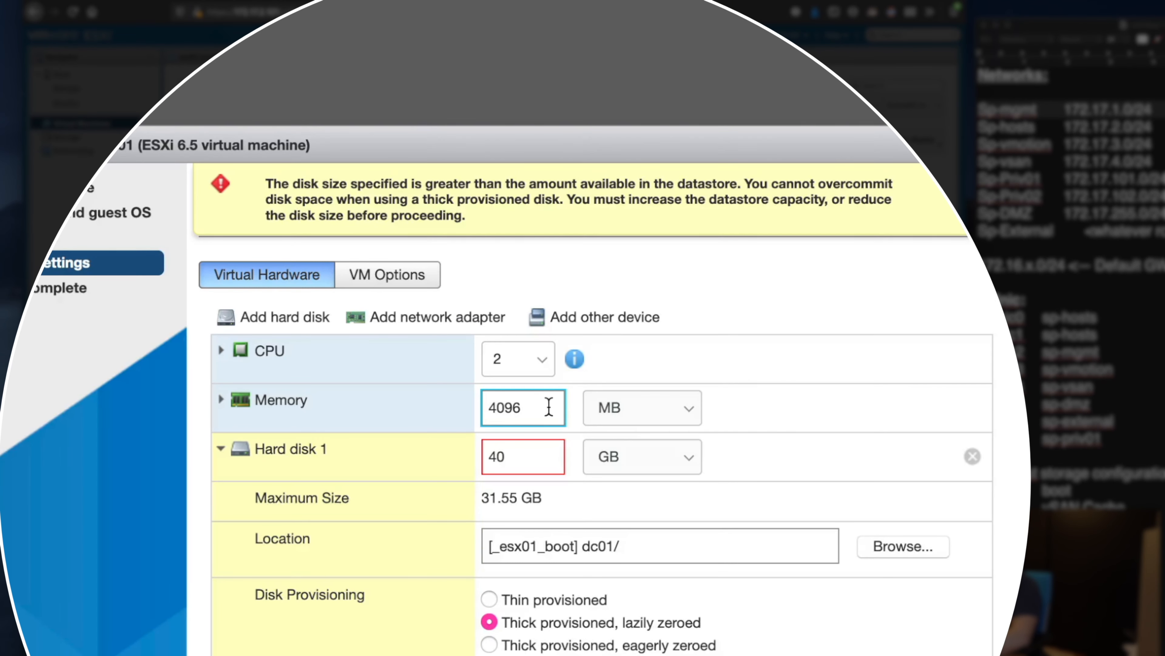
click(628, 415)
click(637, 420)
drag(553, 407, 411, 408)
text(8)
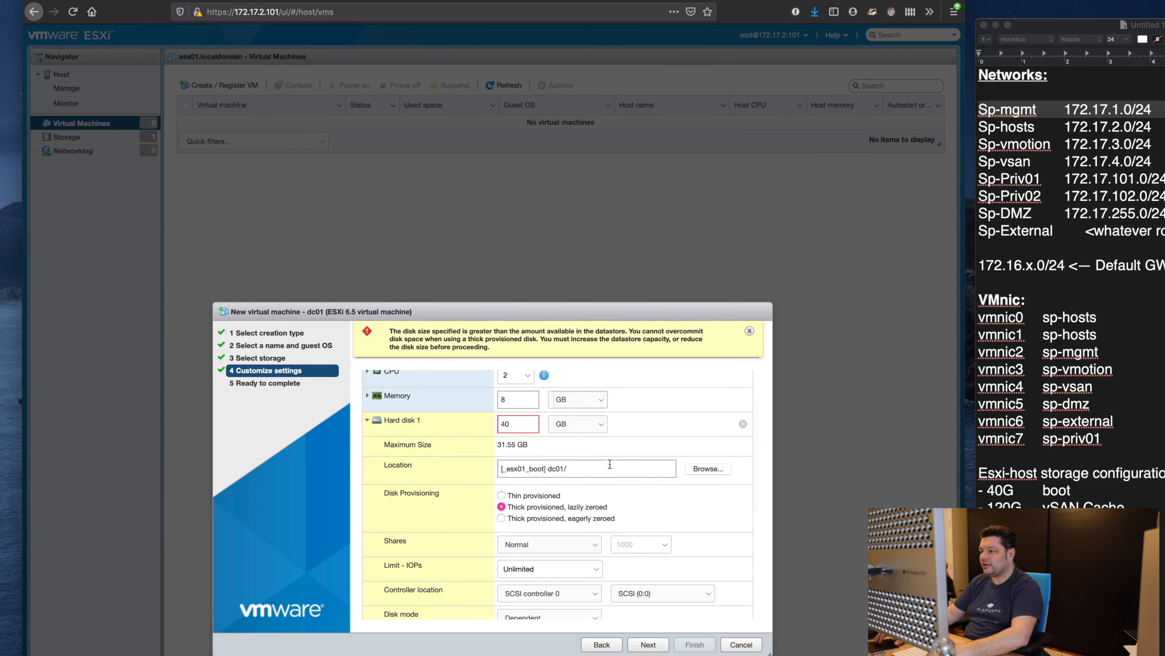
Step: Keep Network Adapter 1 on sp-mgmt_172.17.1.0/24 and CD/DVD Drive 1 on Host device
scroll(558, 439, down, 1)
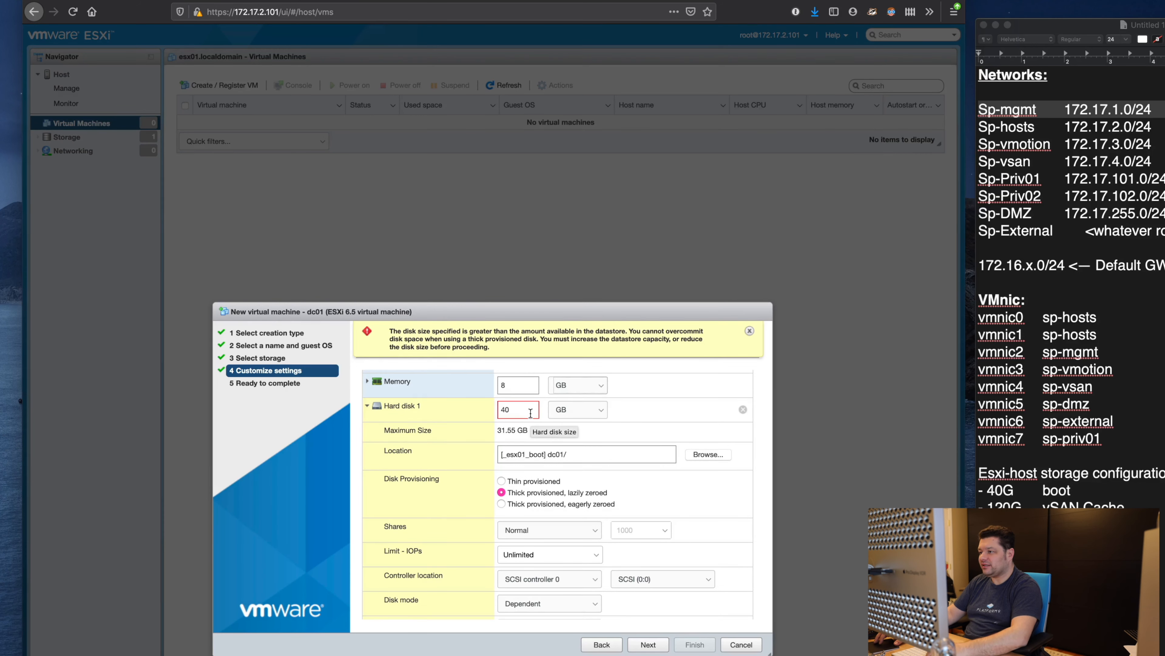
scroll(569, 460, down, 5)
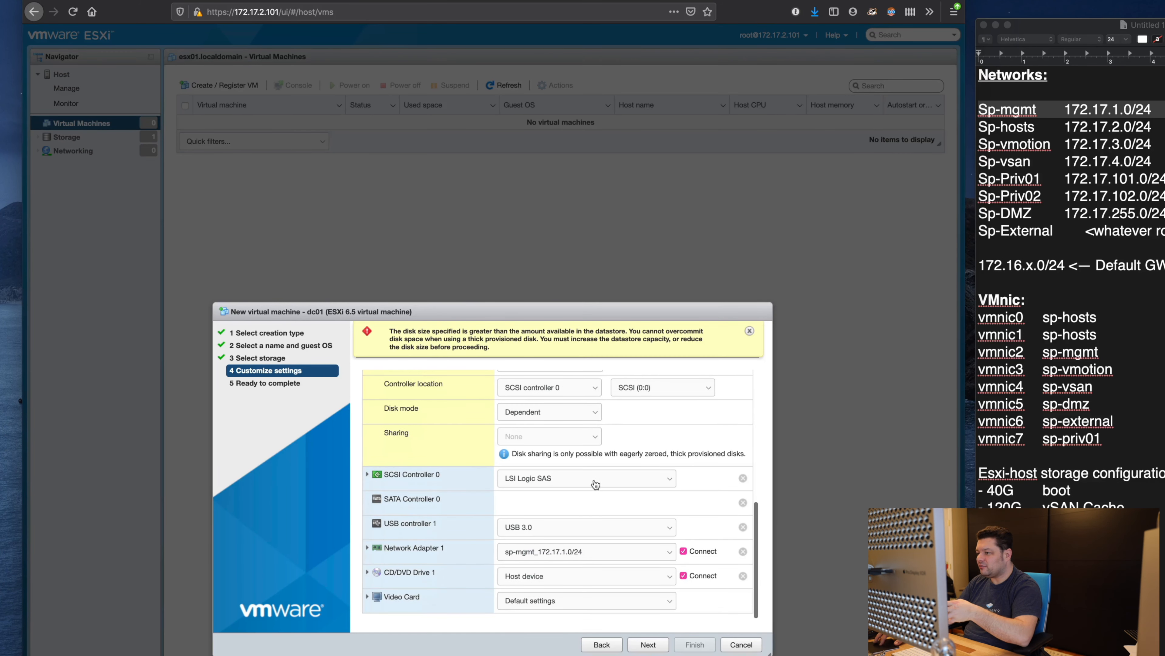
click(642, 553)
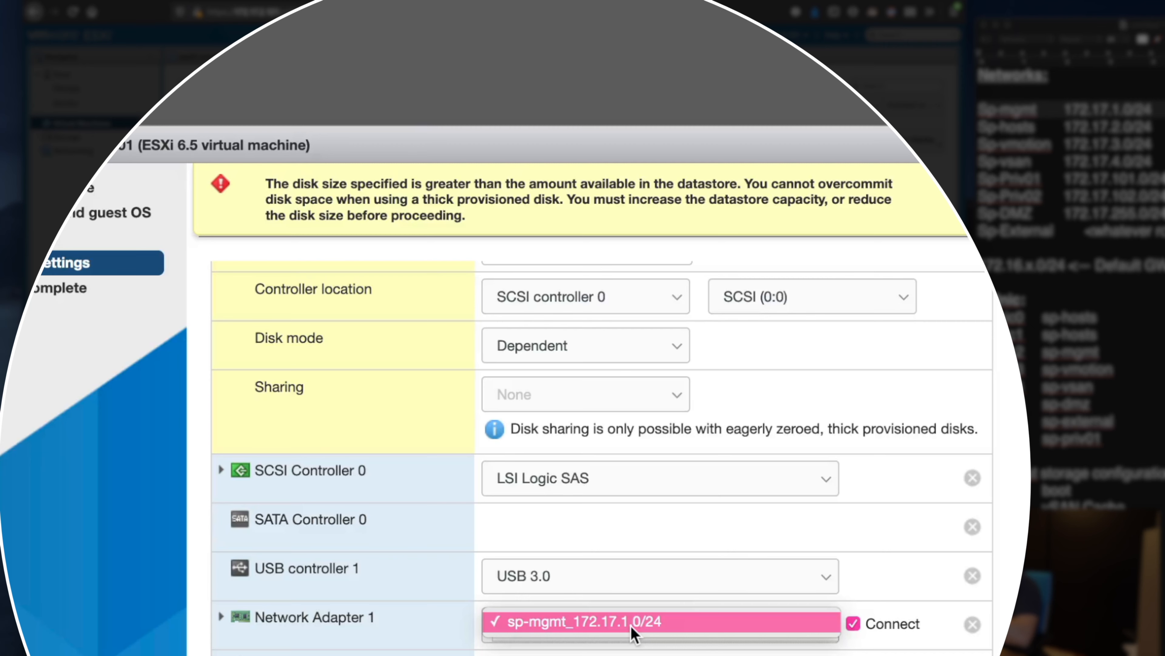
click(632, 626)
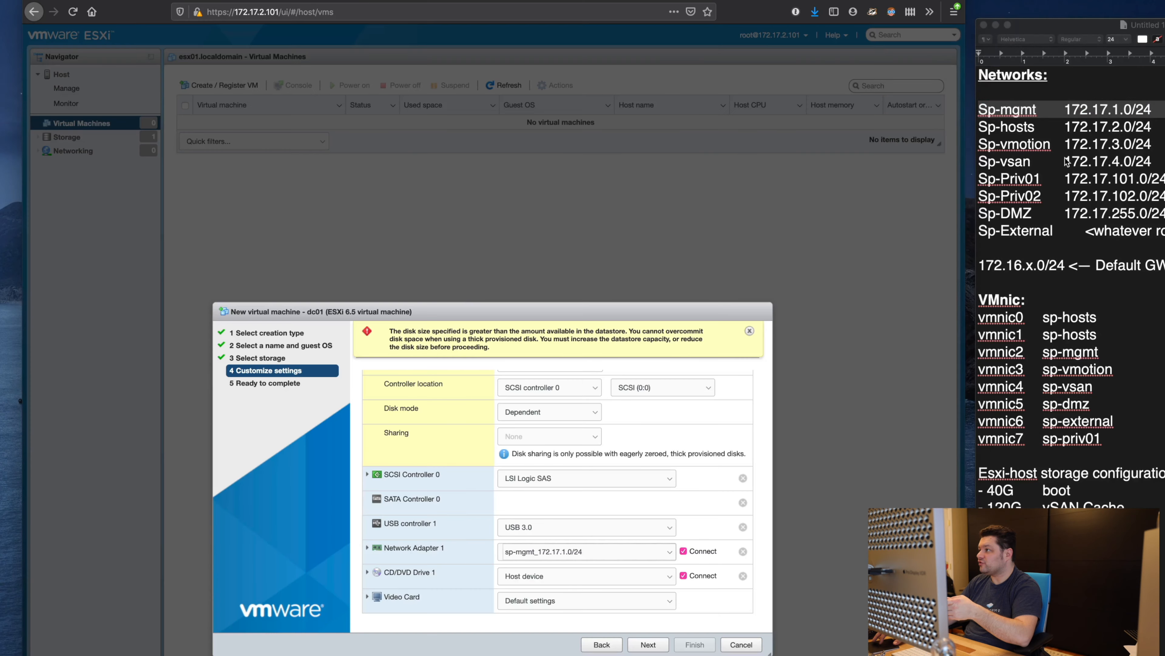
triple_click(1037, 109)
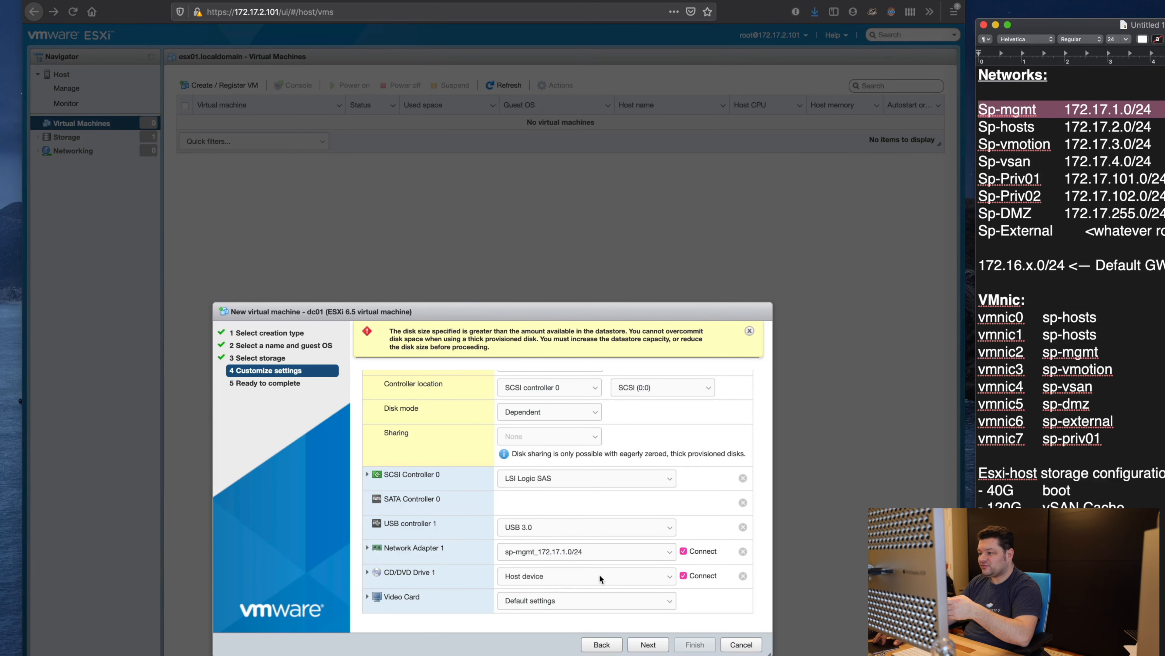
click(577, 578)
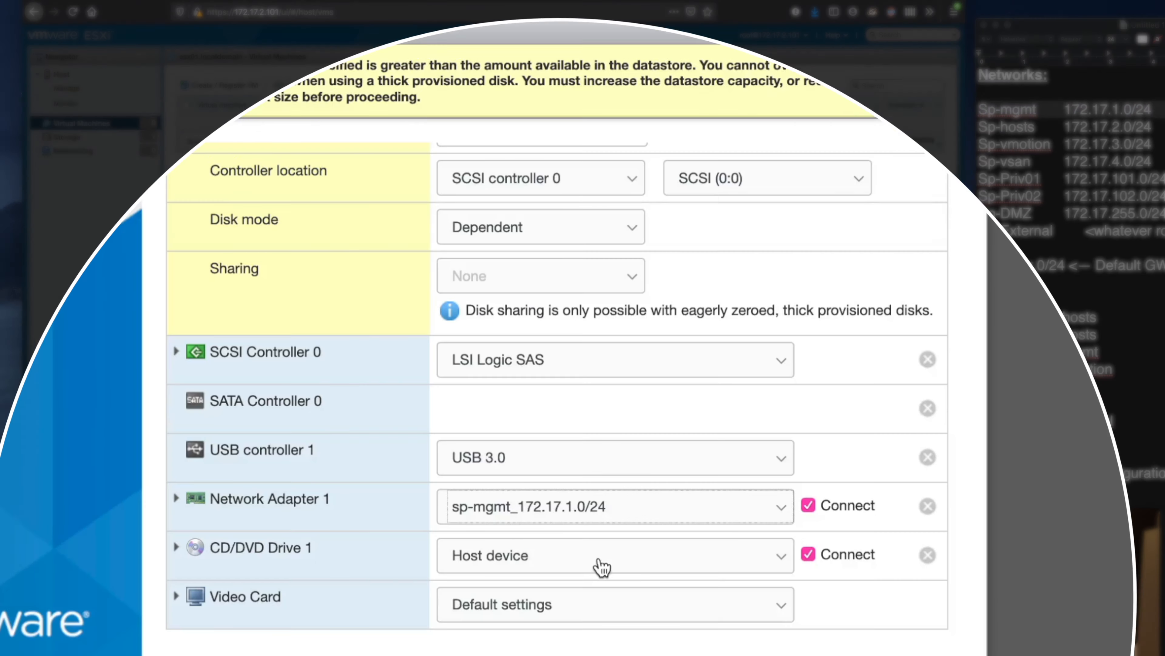
click(601, 567)
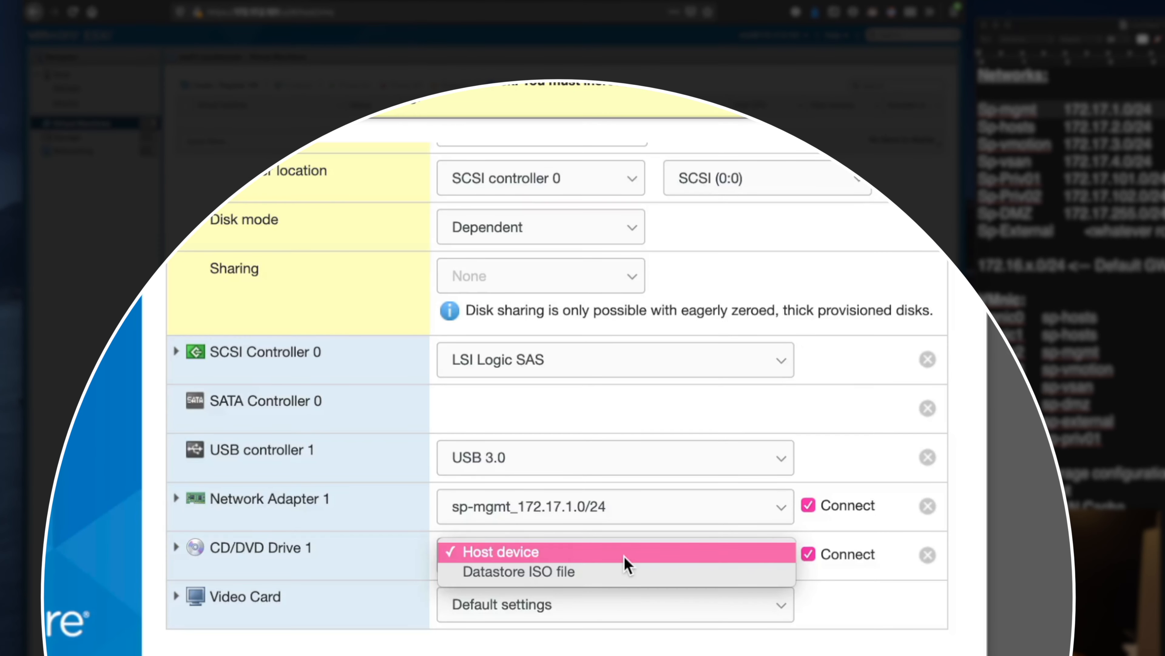
click(625, 558)
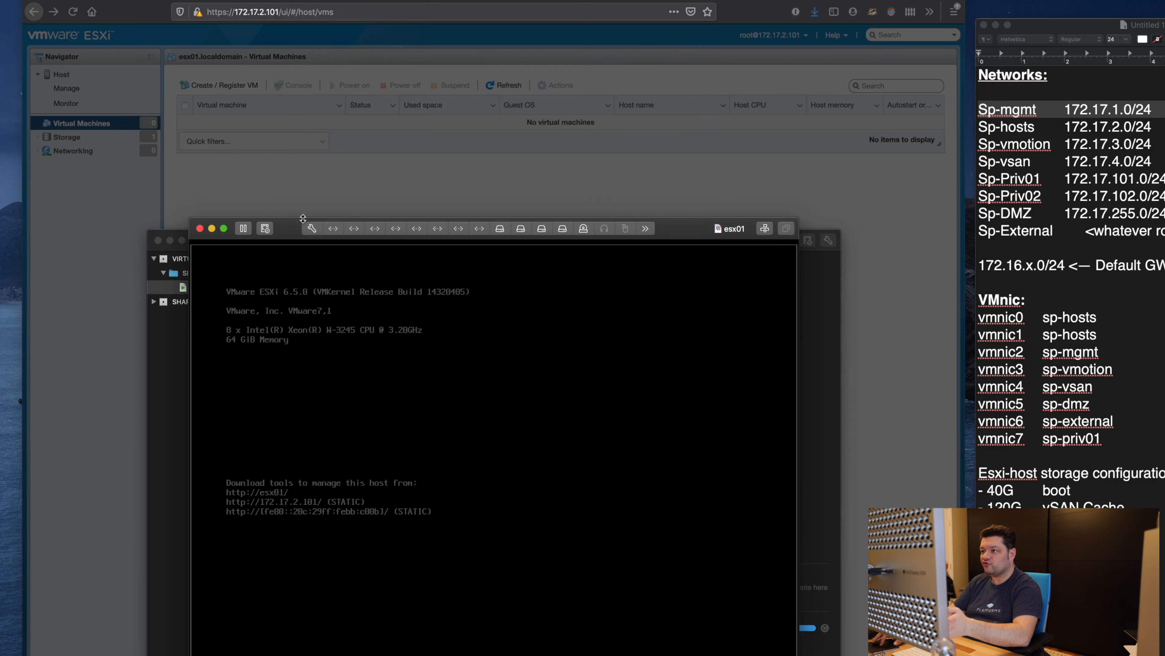
Step: Switch esx01's CD/DVD drive to the SW_DVD9 Windows Server disc image, then close settings
key(super+e)
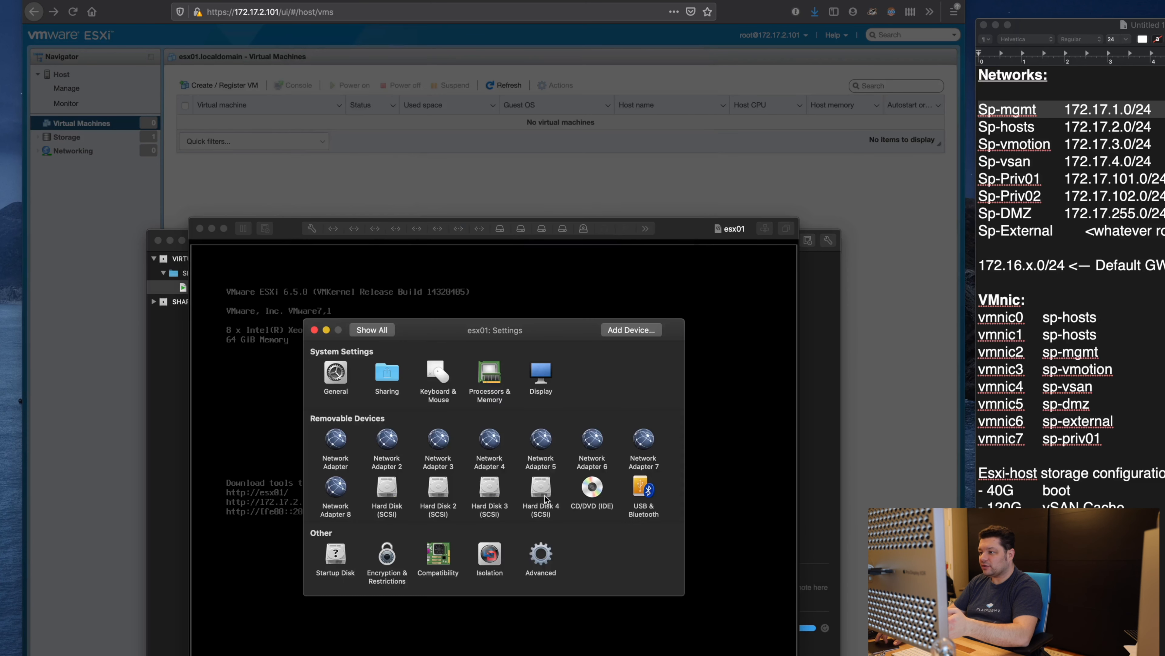
click(597, 486)
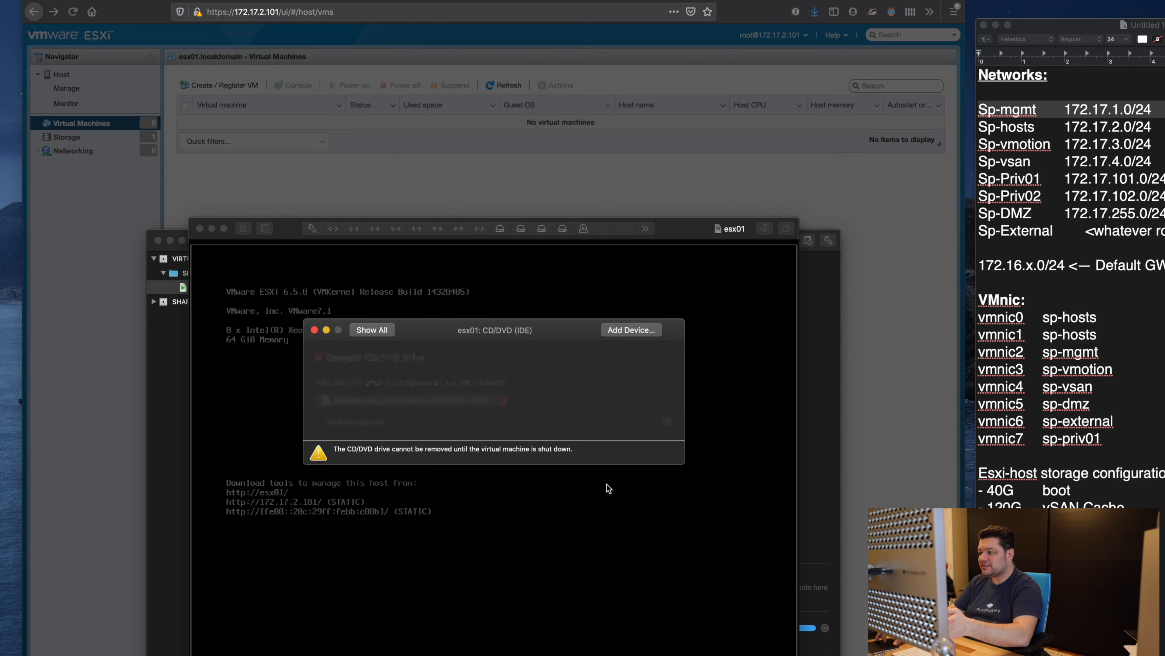
click(395, 402)
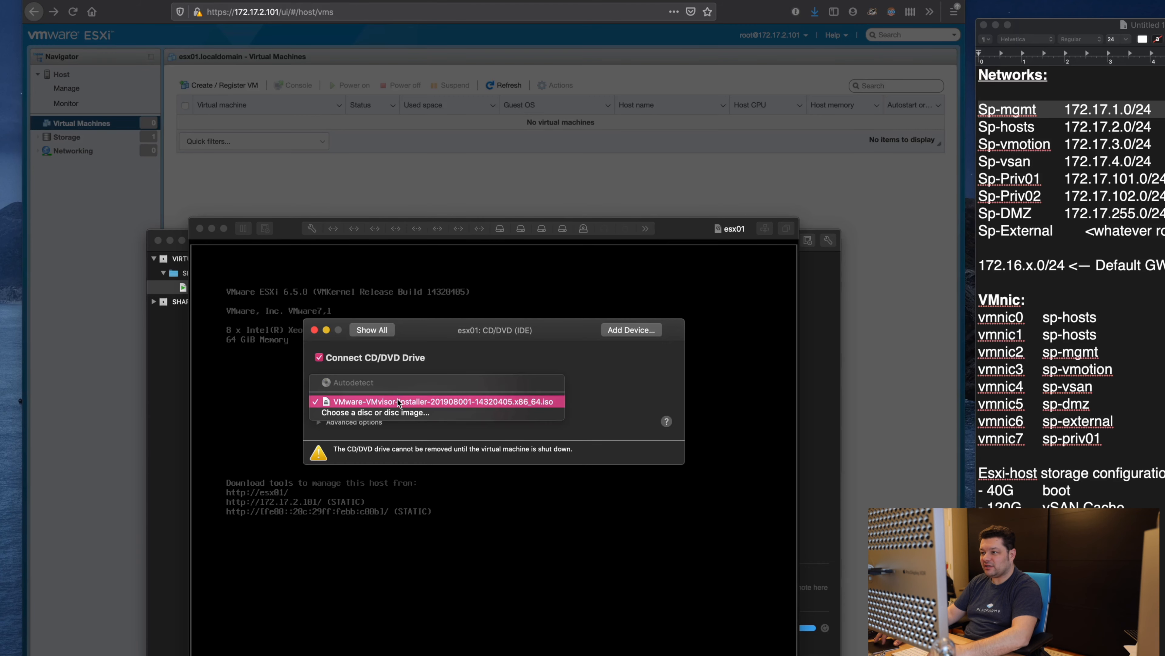
click(398, 414)
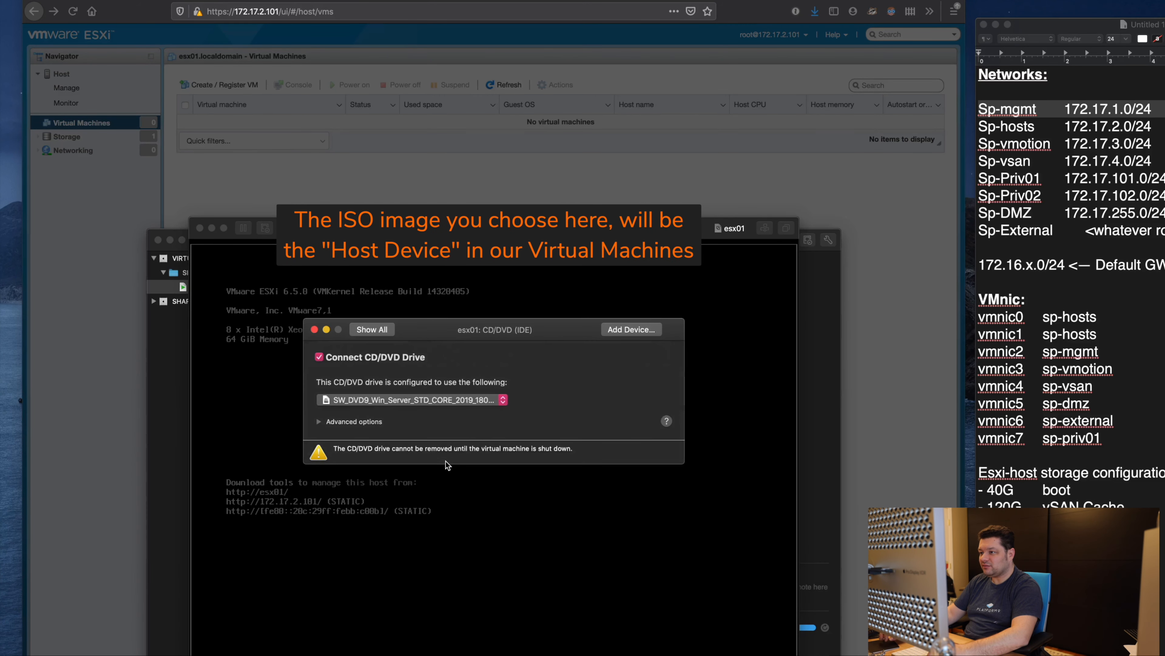
click(372, 329)
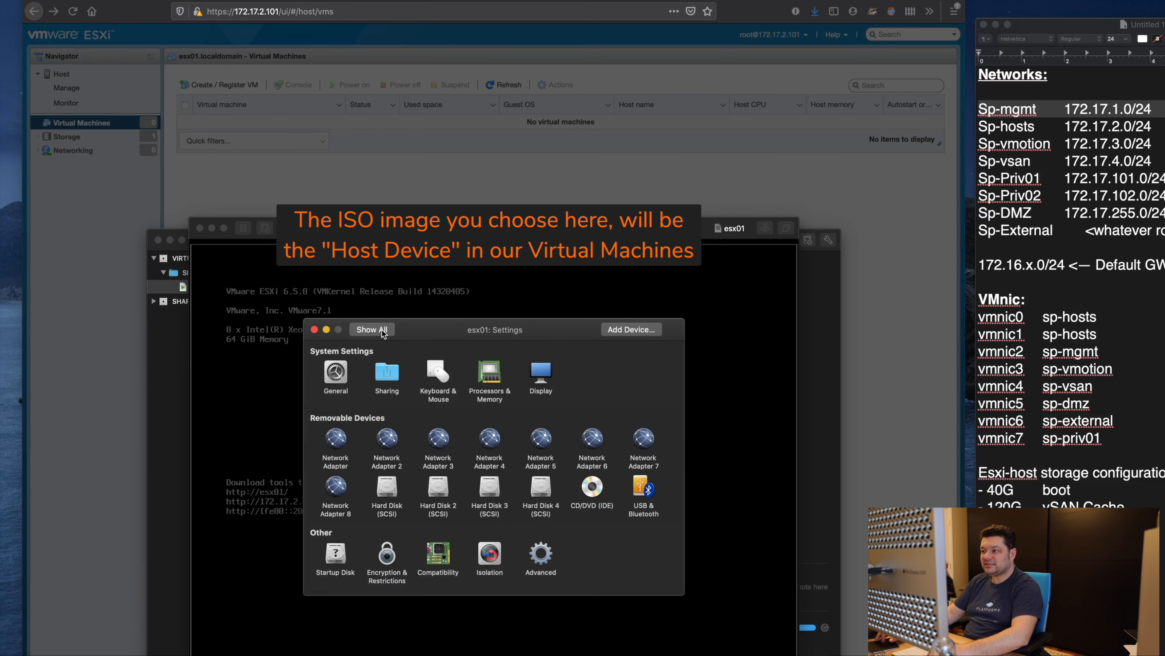
click(314, 329)
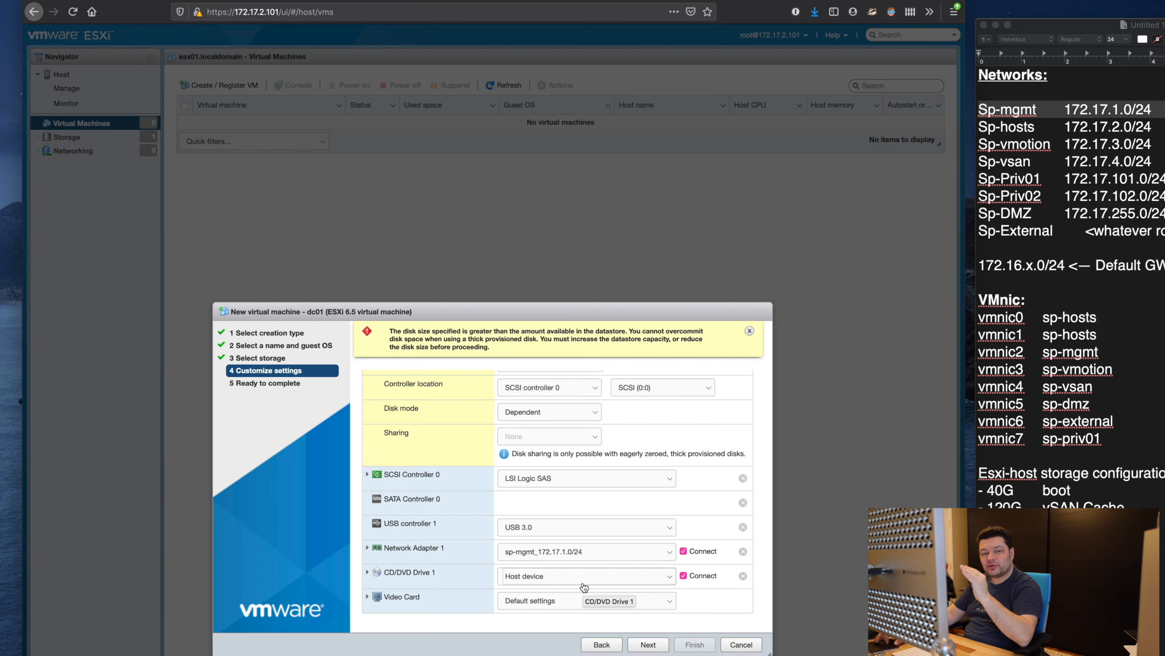
Step: Back CD/DVD Drive 1 with the Windows Server 2019 ISO from the datastore's ISOs folder
click(610, 579)
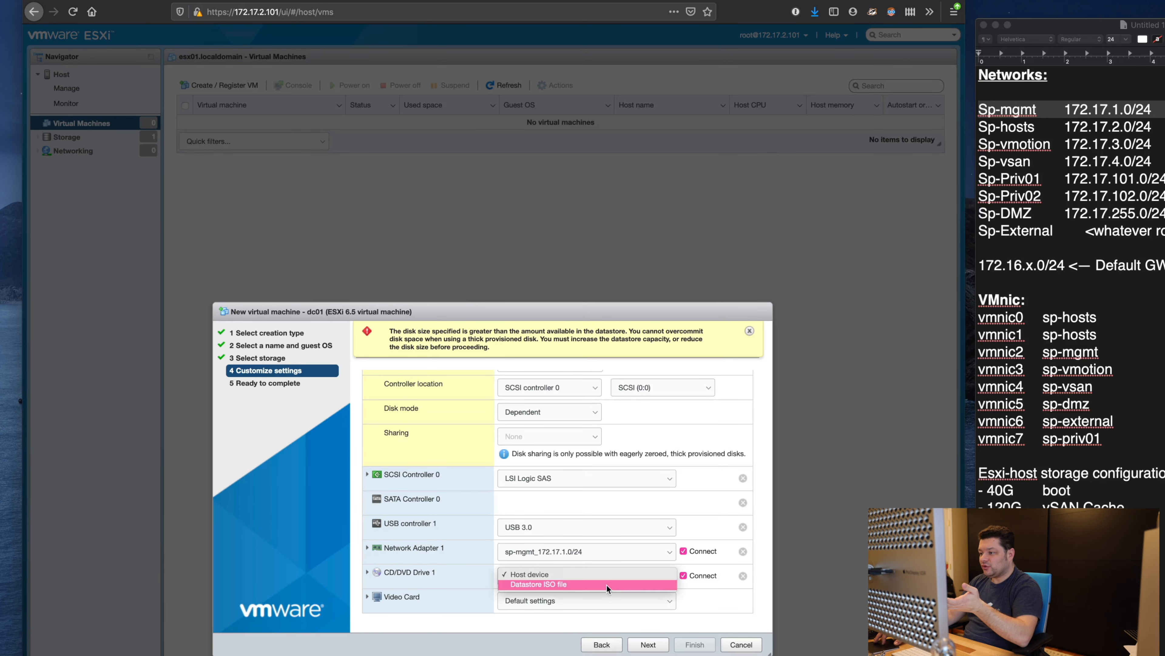
click(607, 584)
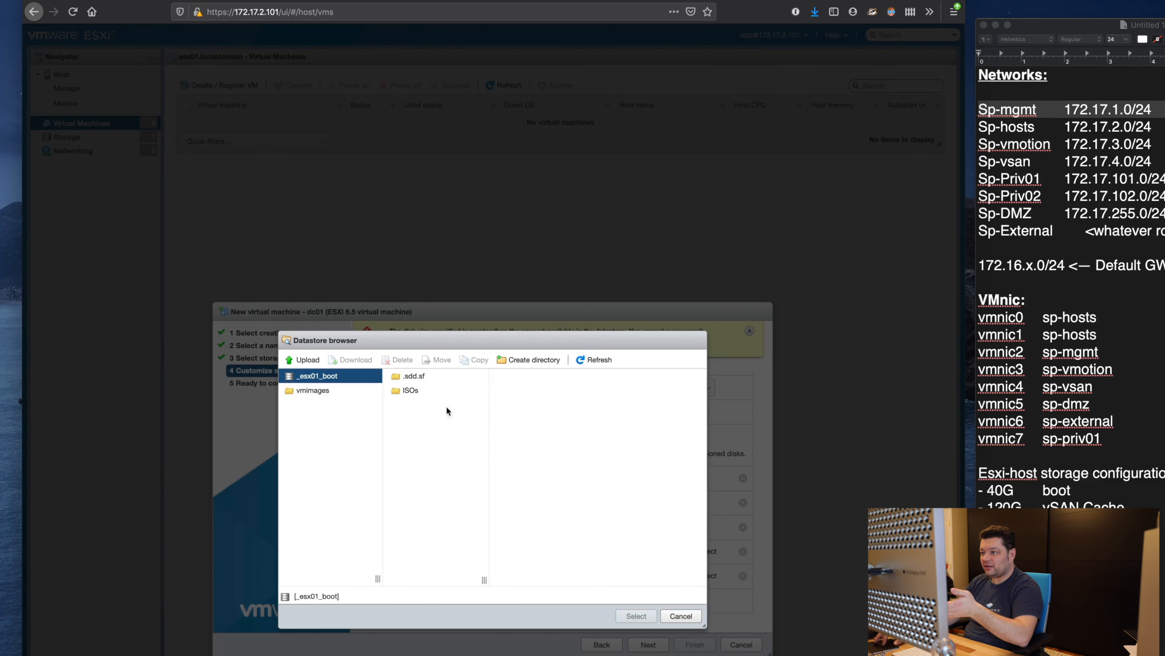
click(428, 391)
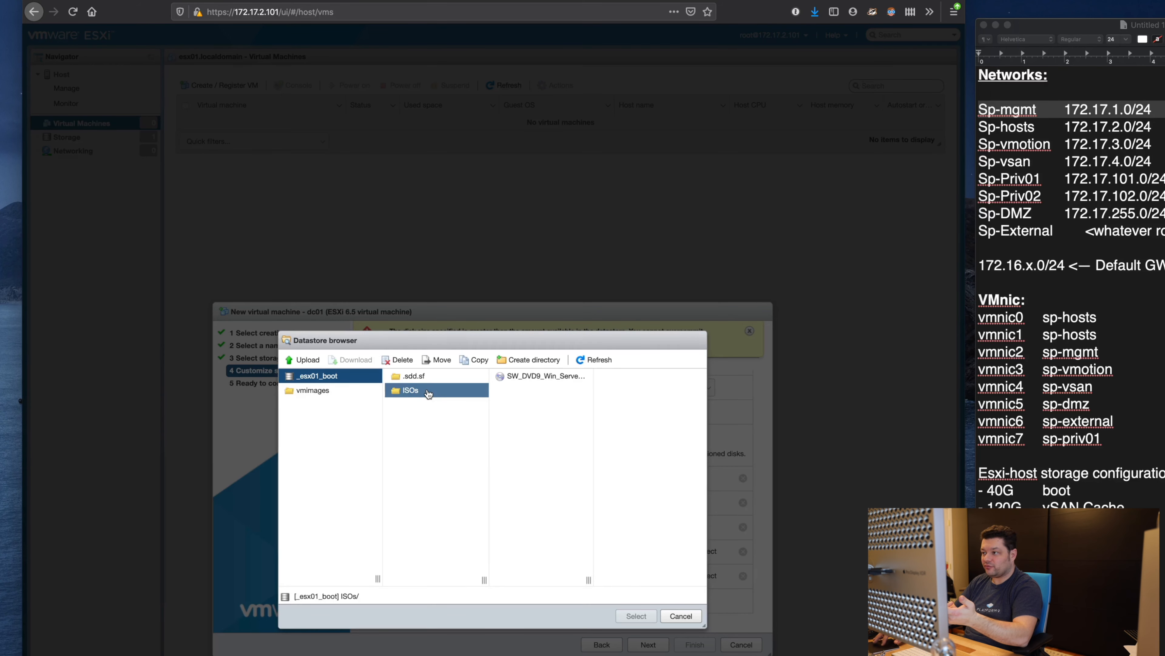
click(543, 378)
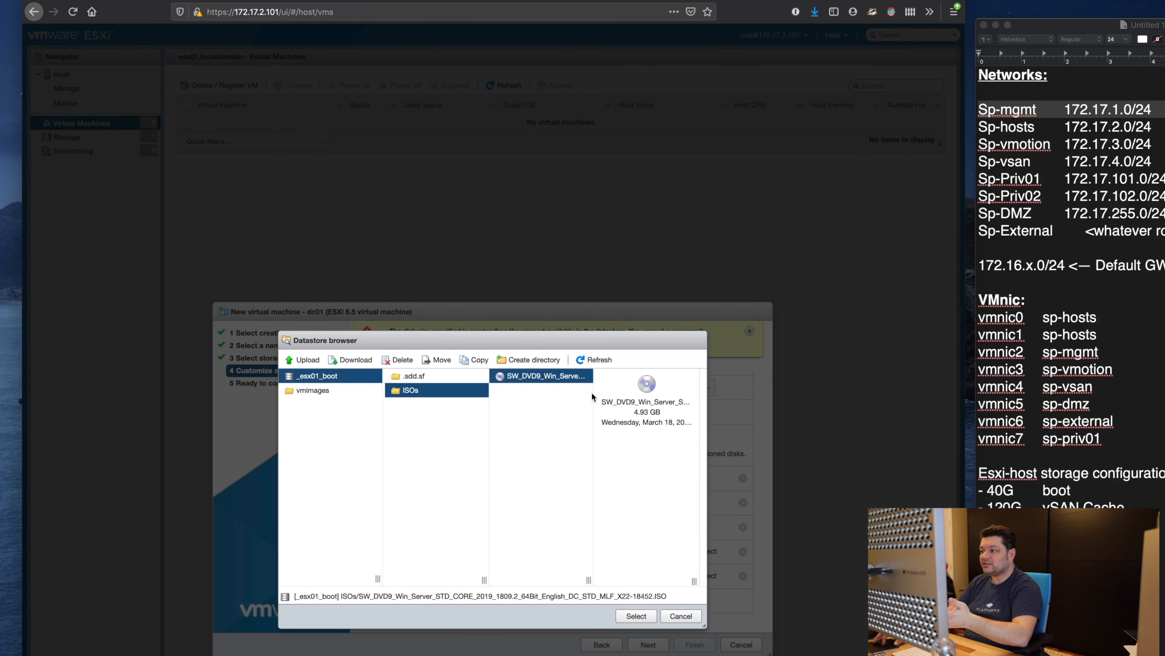
drag(589, 580, 710, 582)
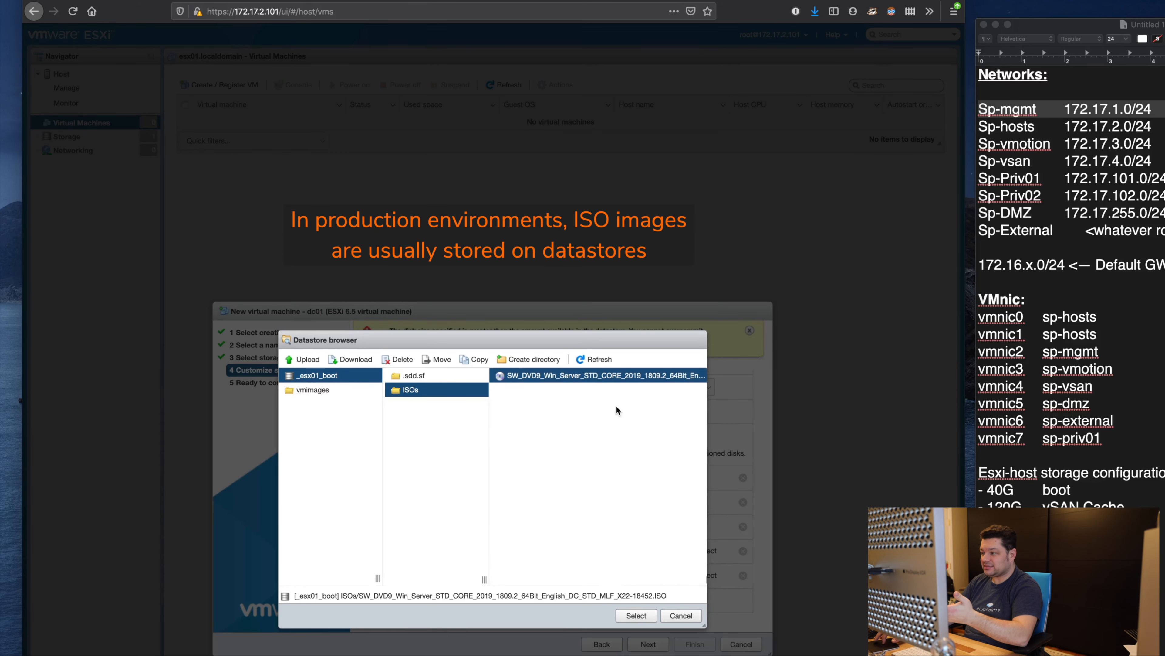
click(635, 616)
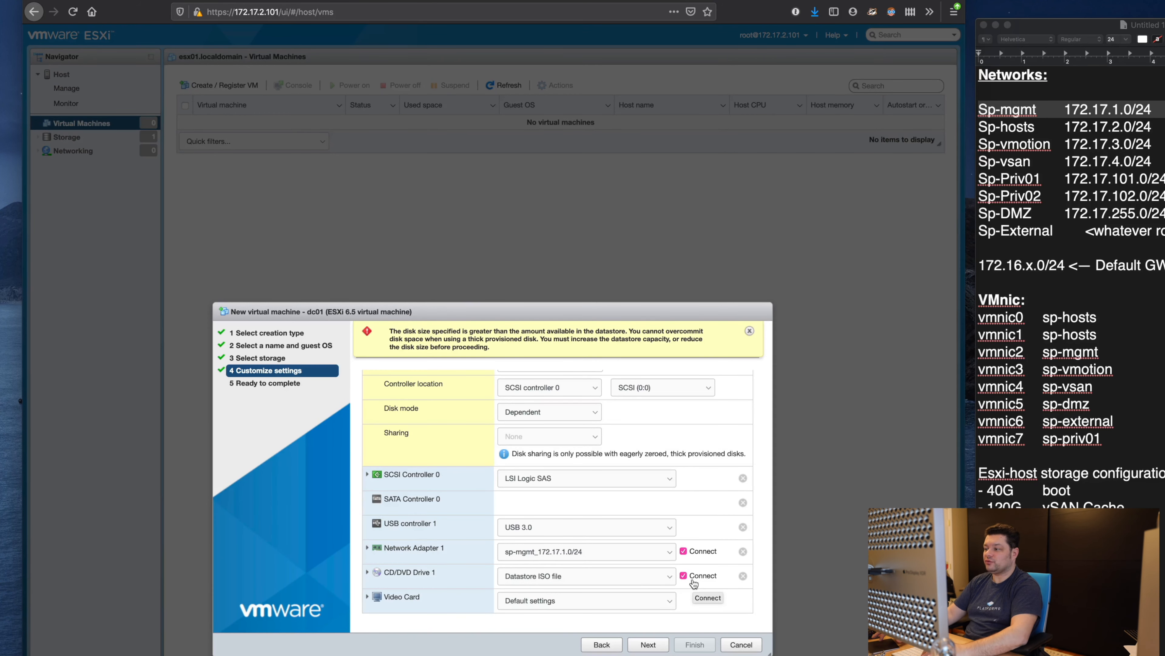
Step: Reconfirm the Datastore ISO file source, review the summary, and finish creating dc01
click(644, 583)
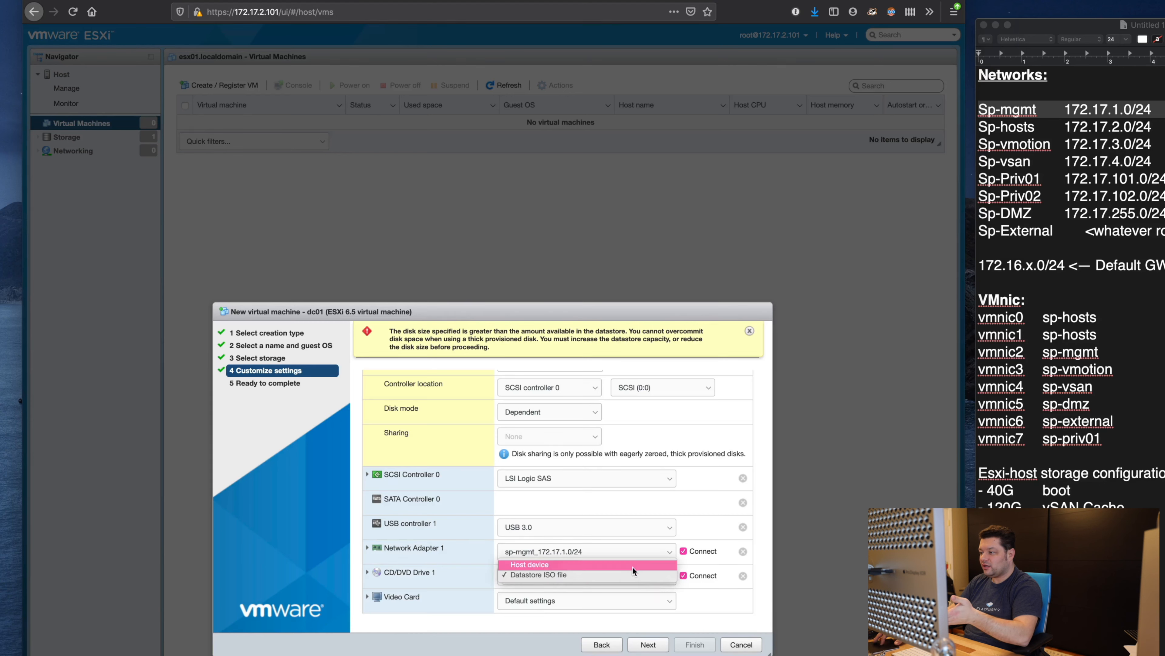
click(632, 566)
click(635, 578)
click(640, 588)
click(648, 644)
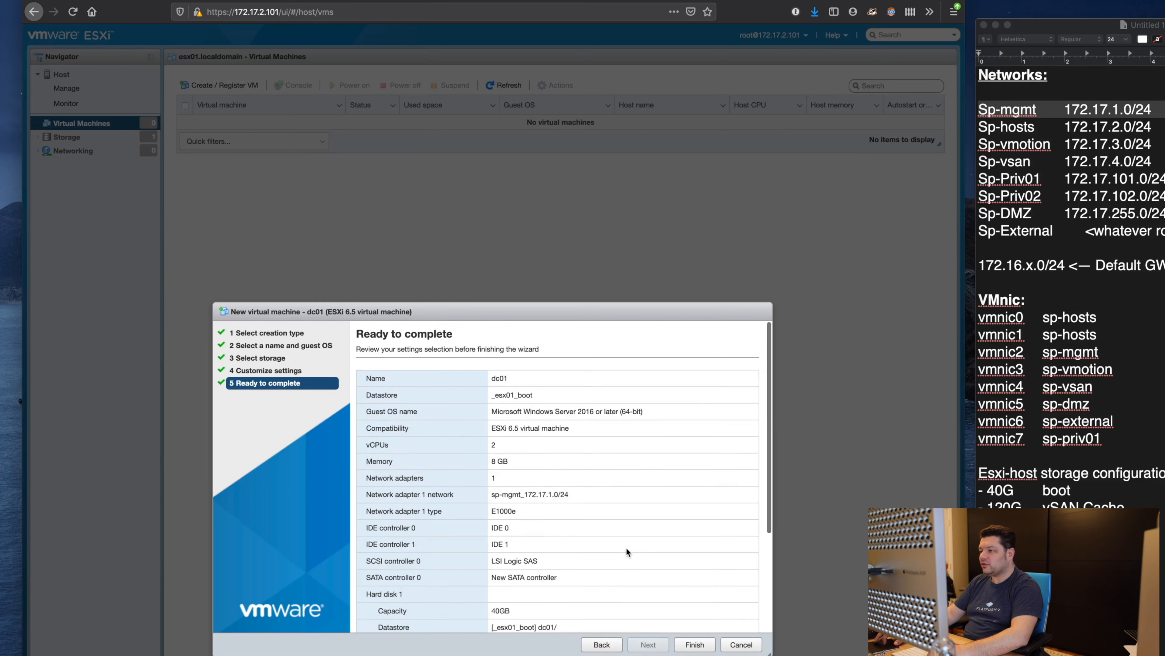
scroll(626, 547, down, 3)
click(694, 644)
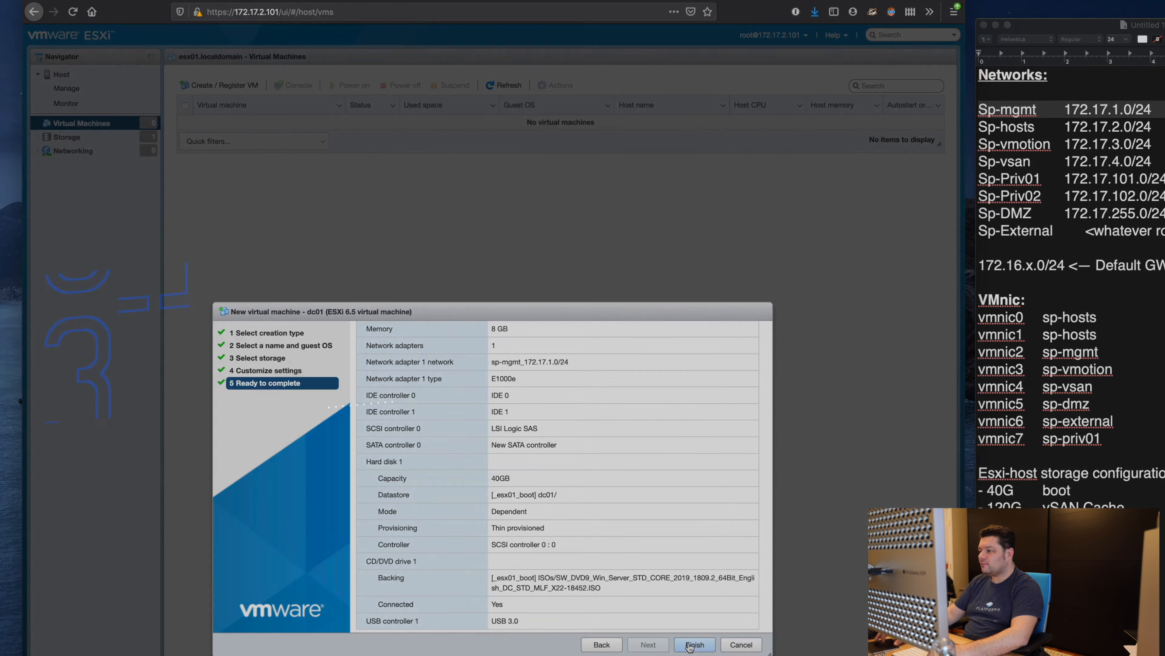